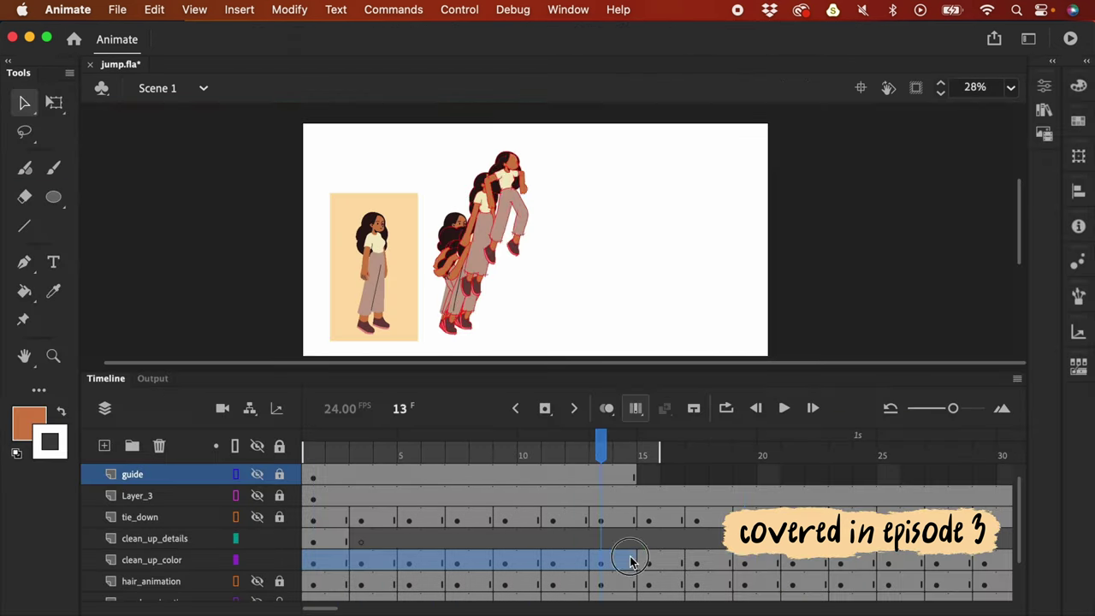
Step: Extend the frame selection on the clean_up_color layer to the end of the visible timeline
left_click_drag(631, 560, 1019, 564)
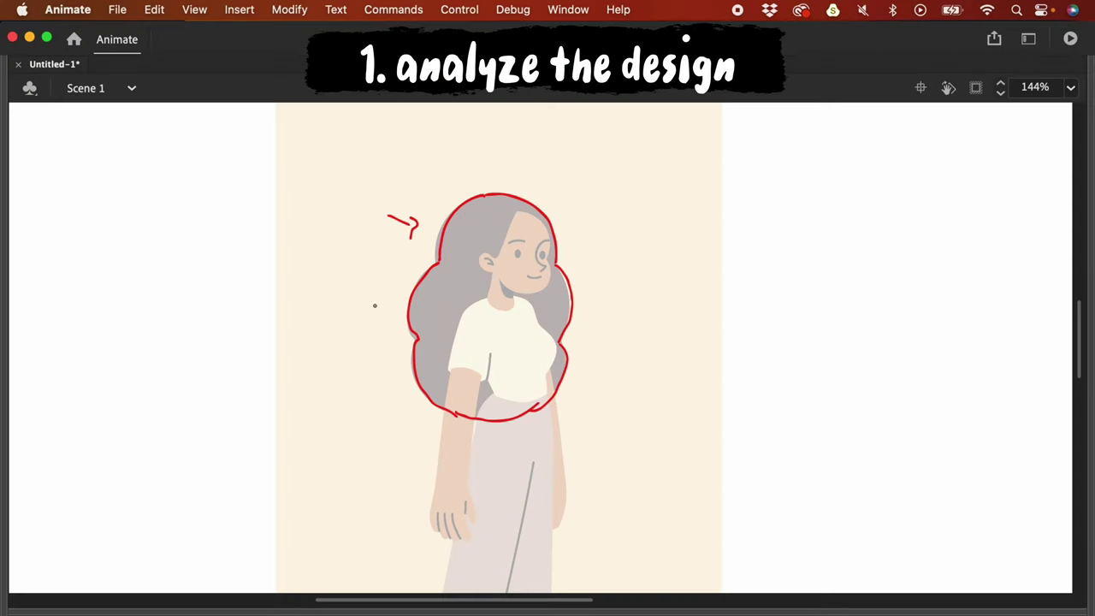
Step: Draw red arrows pointing at the middle and lower lobes of the character's hair outline
left_click_drag(366, 303, 392, 307)
left_click_drag(386, 300, 391, 314)
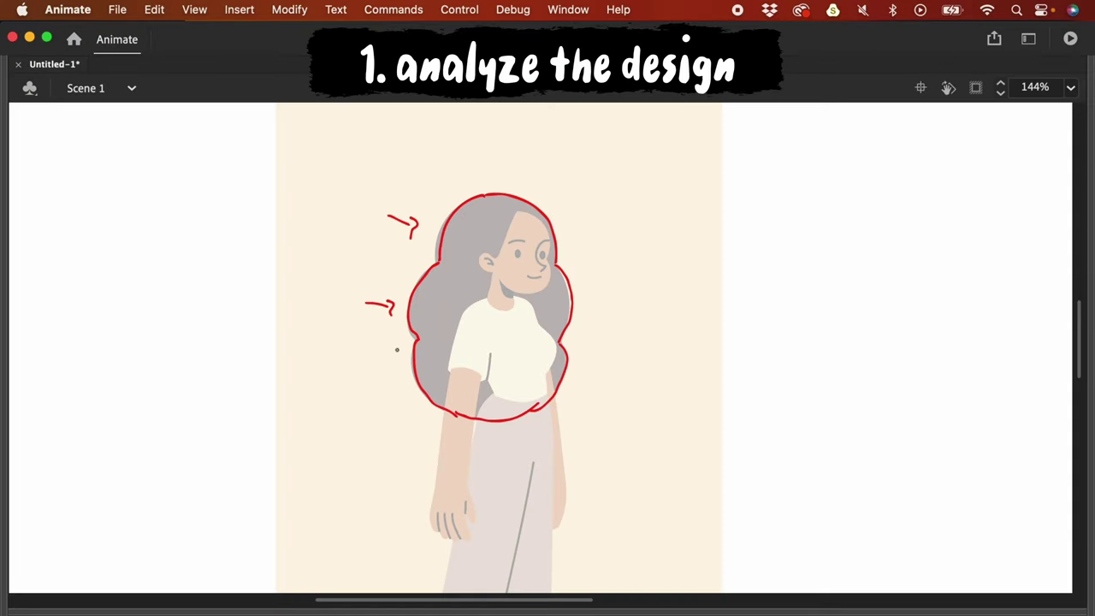
left_click_drag(381, 363, 397, 369)
left_click_drag(395, 373, 399, 362)
mouse_move(661, 286)
left_mouse_down()
mouse_move(689, 289)
mouse_move(653, 259)
mouse_move(701, 313)
mouse_move(706, 367)
mouse_move(726, 276)
left_mouse_up()
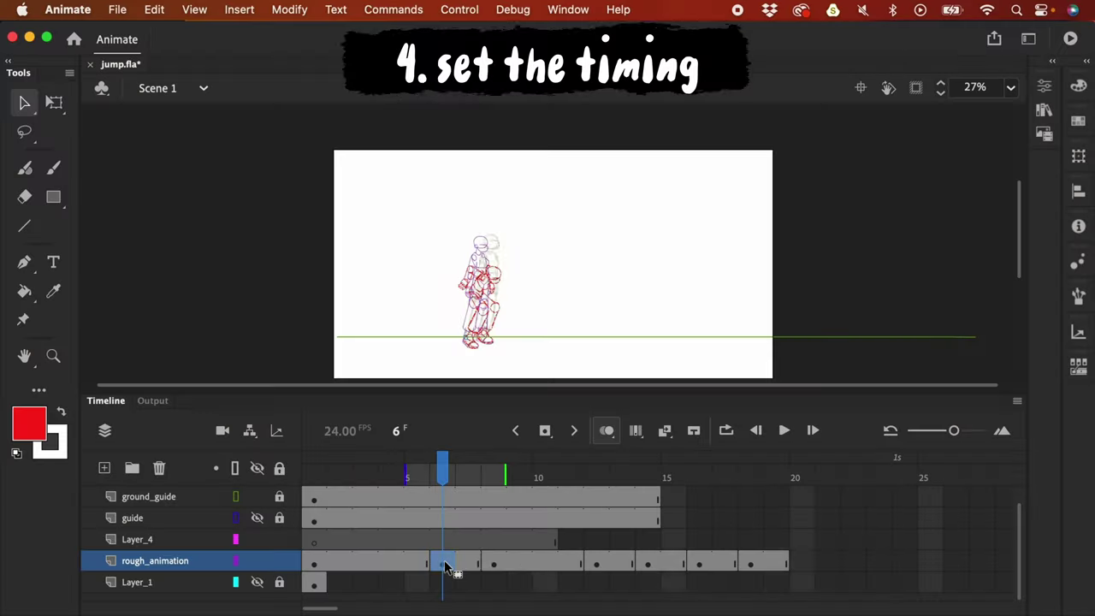
Step: Lengthen the rough_animation poses that start at frames 15 and 20 to five frames each
left_click(675, 565)
key("F5")
key("F5")
key("F5")
left_click(802, 565)
key("F5")
key("F5")
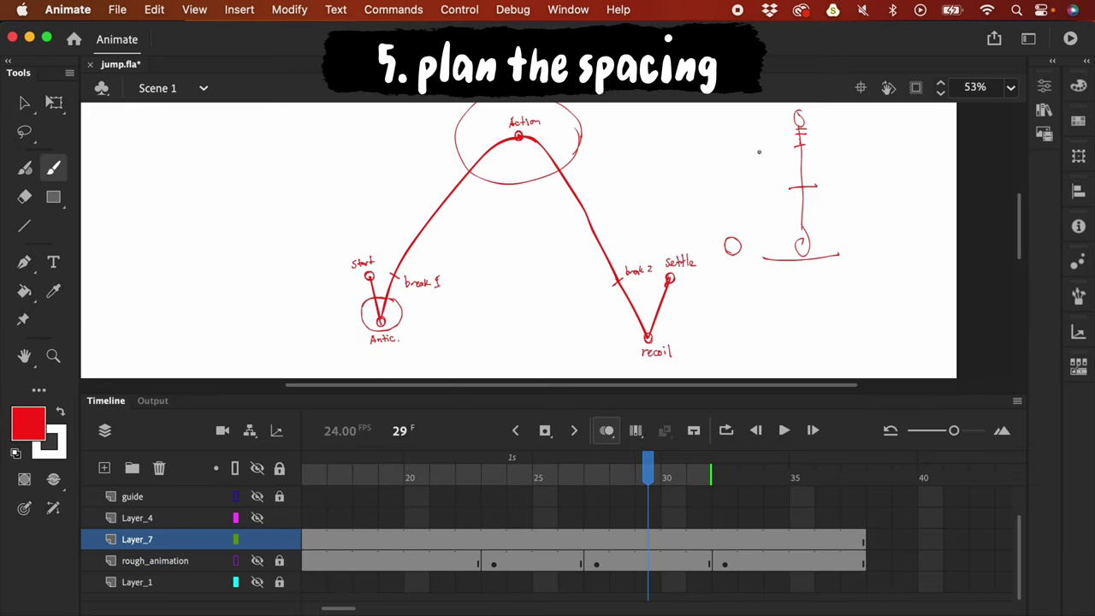
left_click_drag(728, 119, 732, 119)
mouse_move(732, 232)
left_mouse_down()
mouse_move(730, 135)
mouse_move(705, 196)
left_mouse_up()
left_click_drag(699, 206, 741, 181)
left_click_drag(726, 145, 737, 140)
left_click_drag(726, 135, 737, 135)
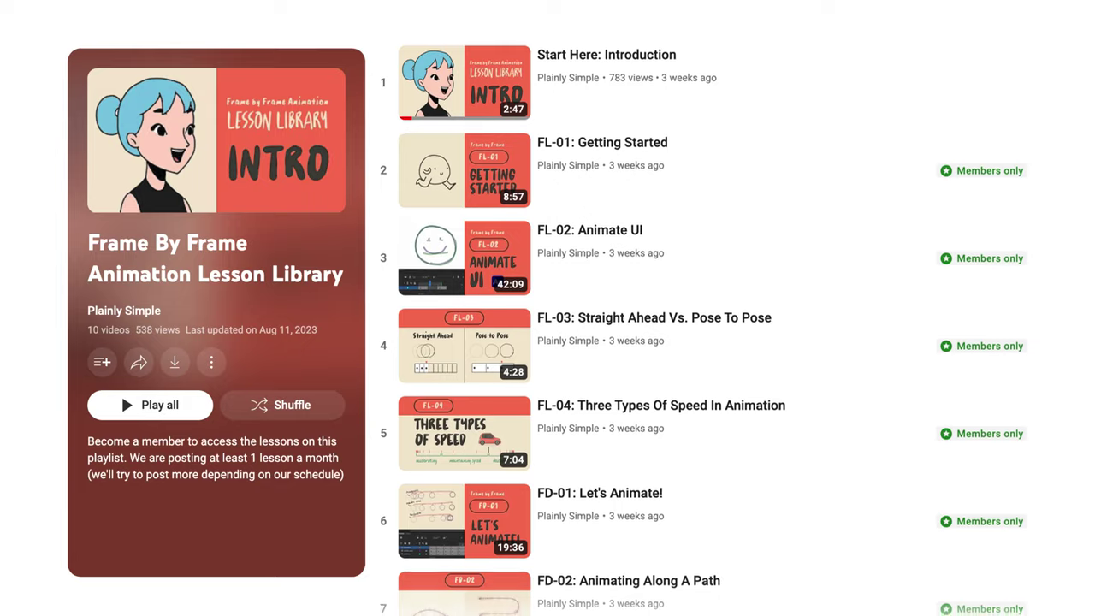
Step: Look through the lessons in the Frame By Frame Animation Lesson Library playlist
scroll(703, 322, "down", 1)
scroll(704, 322, "down", 2)
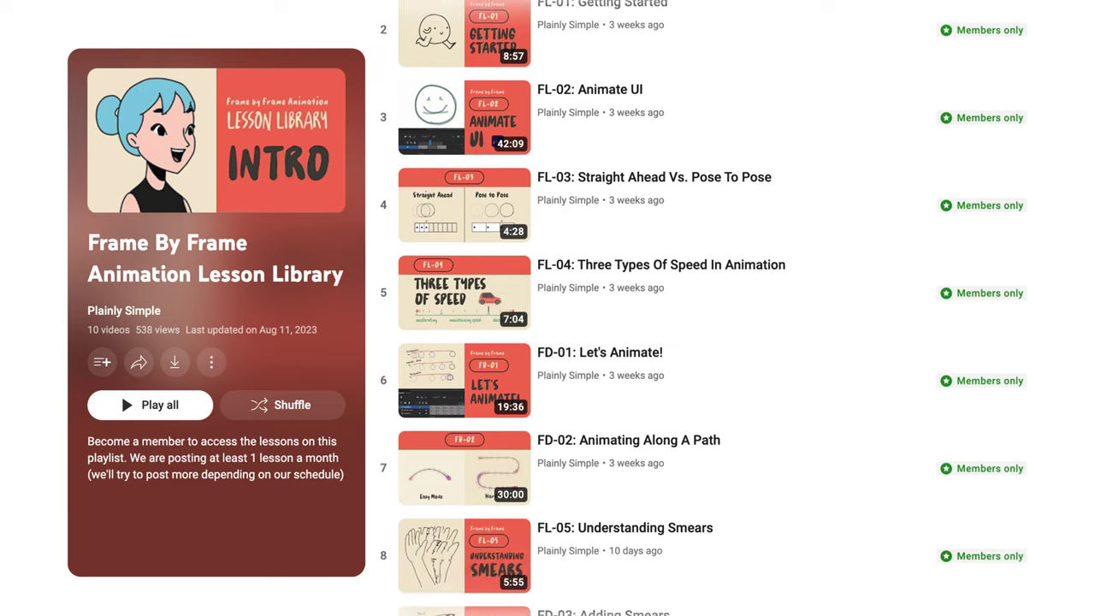
scroll(703, 322, "down", 2)
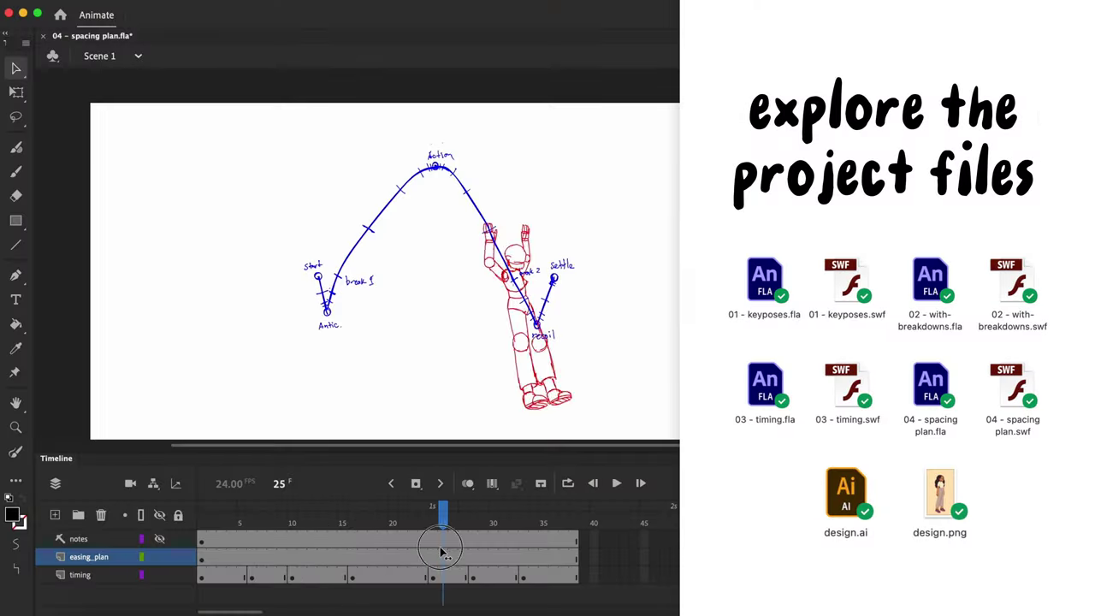
Step: Show the preceding poses as onion skins at frame 28 and hide the easing_plan layer
left_click_drag(441, 553, 473, 553)
left_click(468, 483)
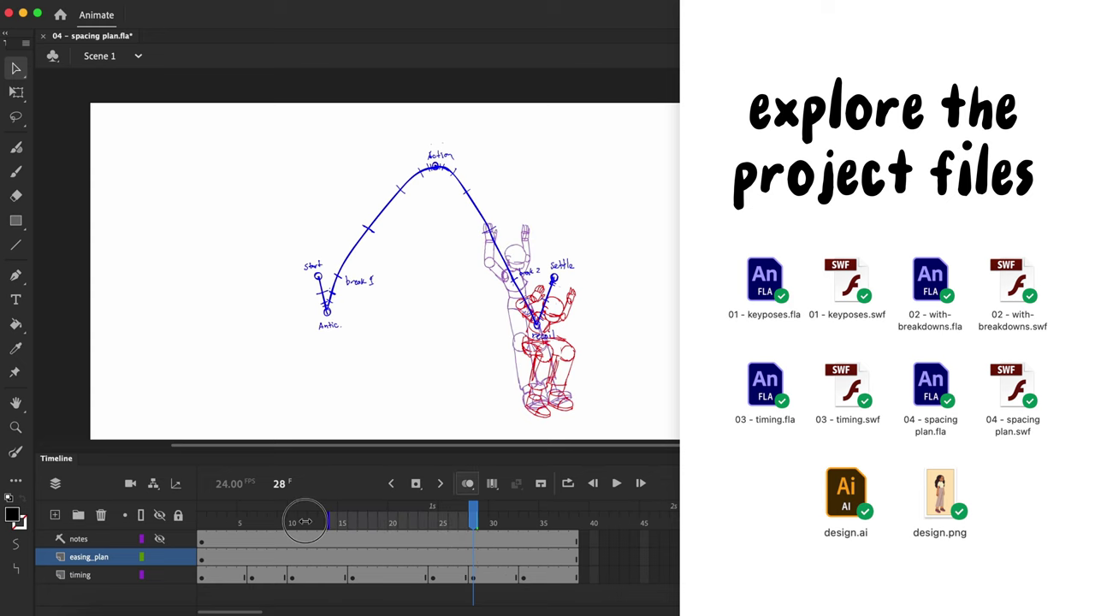
left_click_drag(305, 522, 231, 520)
left_click(159, 557)
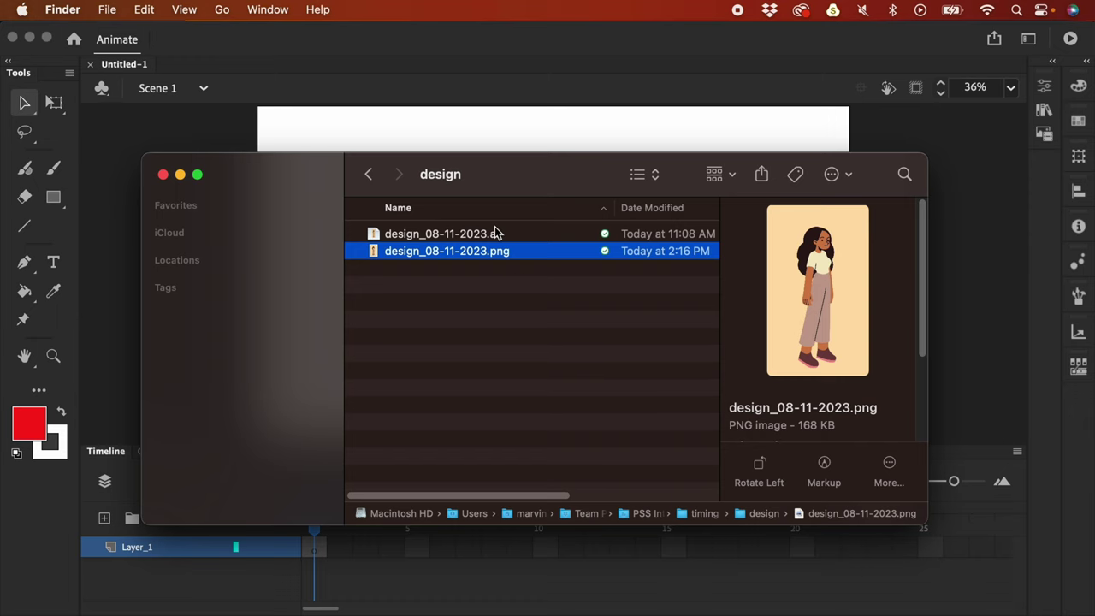
Step: Preview design_08-11-2023.png enlarged and close the preview
key("space")
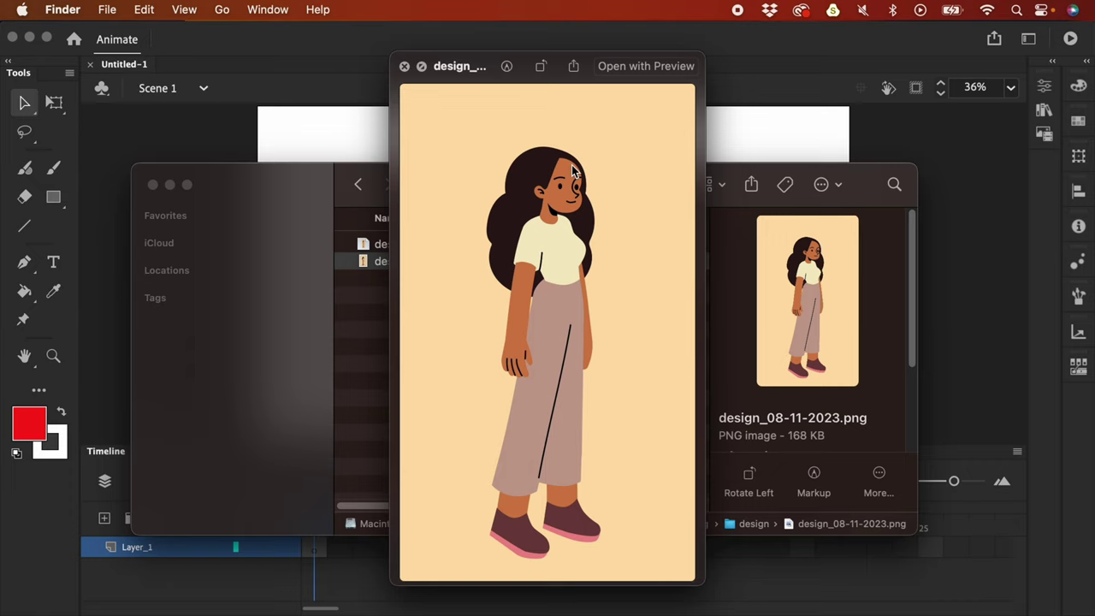
left_click(404, 66)
left_click(442, 313)
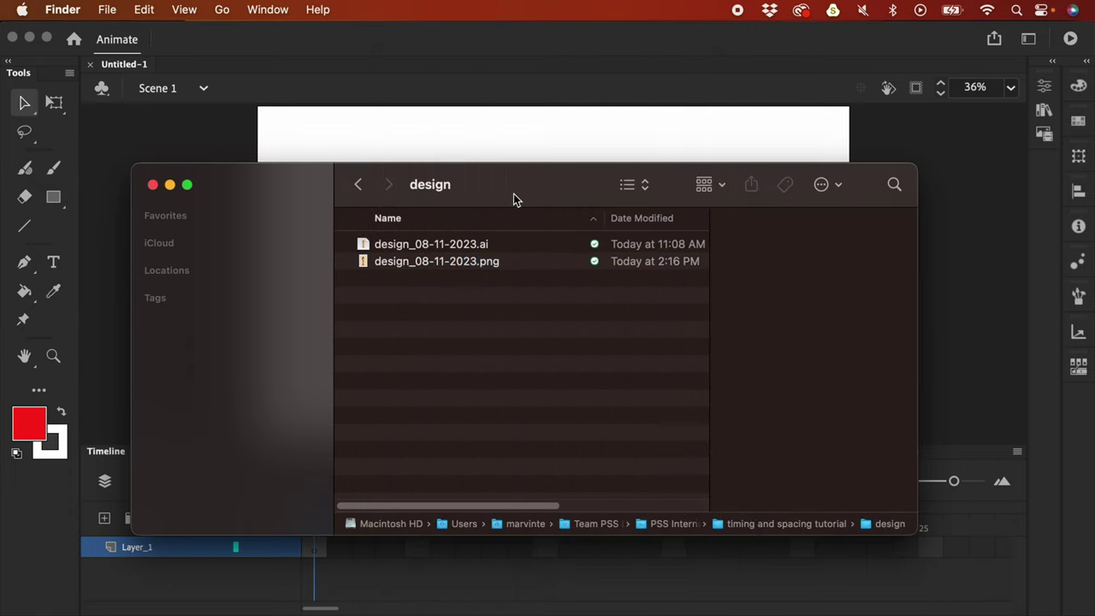
Step: Examine the Illustrator and PNG versions of the character design in the design folder
left_click_drag(514, 200, 509, 221)
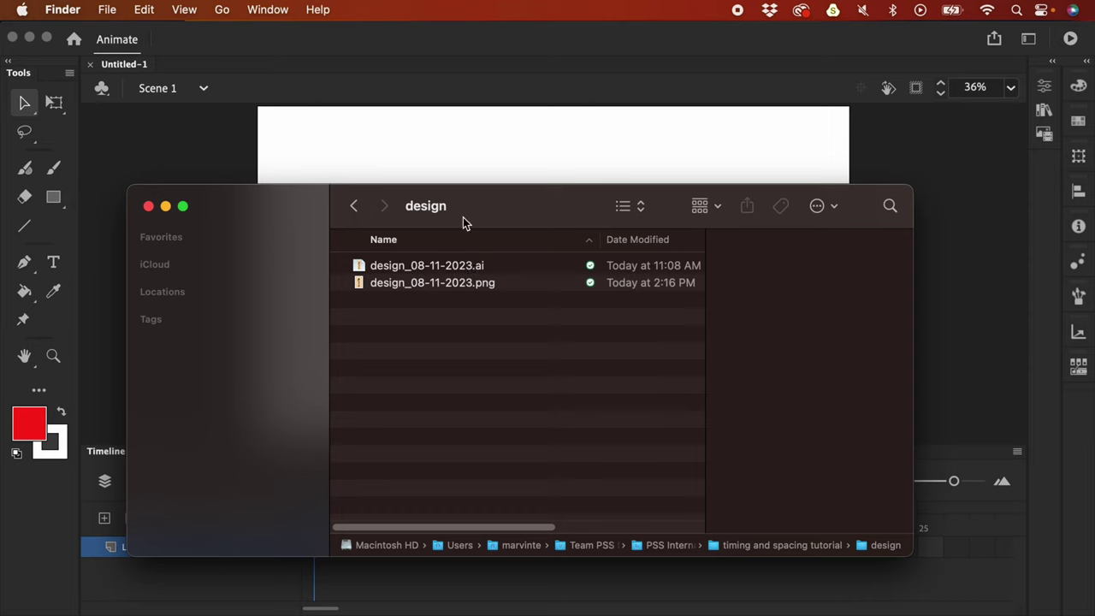
left_click(451, 267)
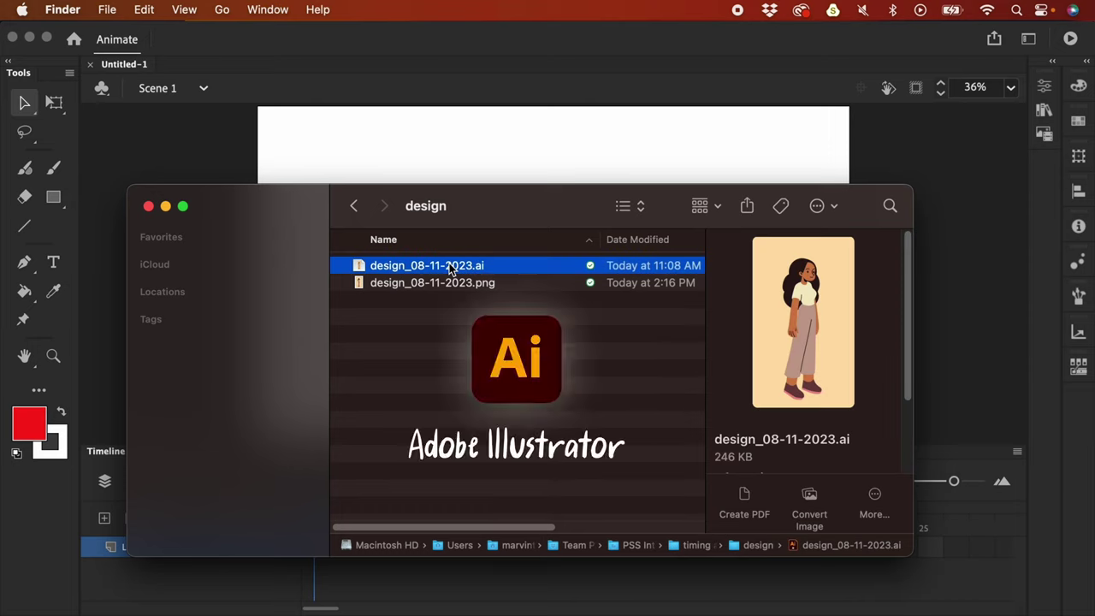
left_click(459, 283)
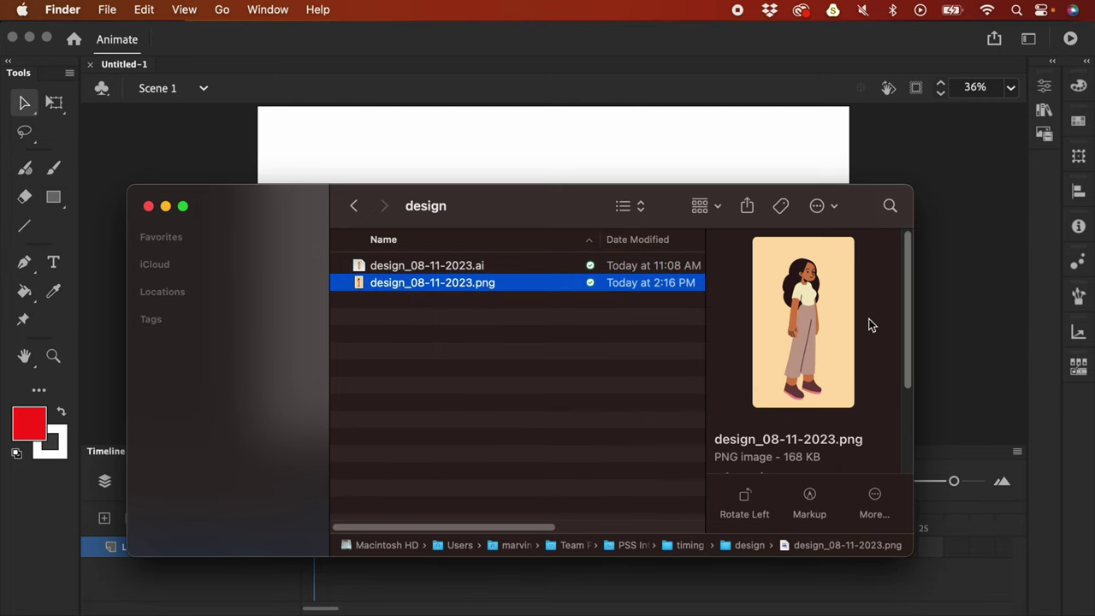
left_click_drag(496, 211, 495, 216)
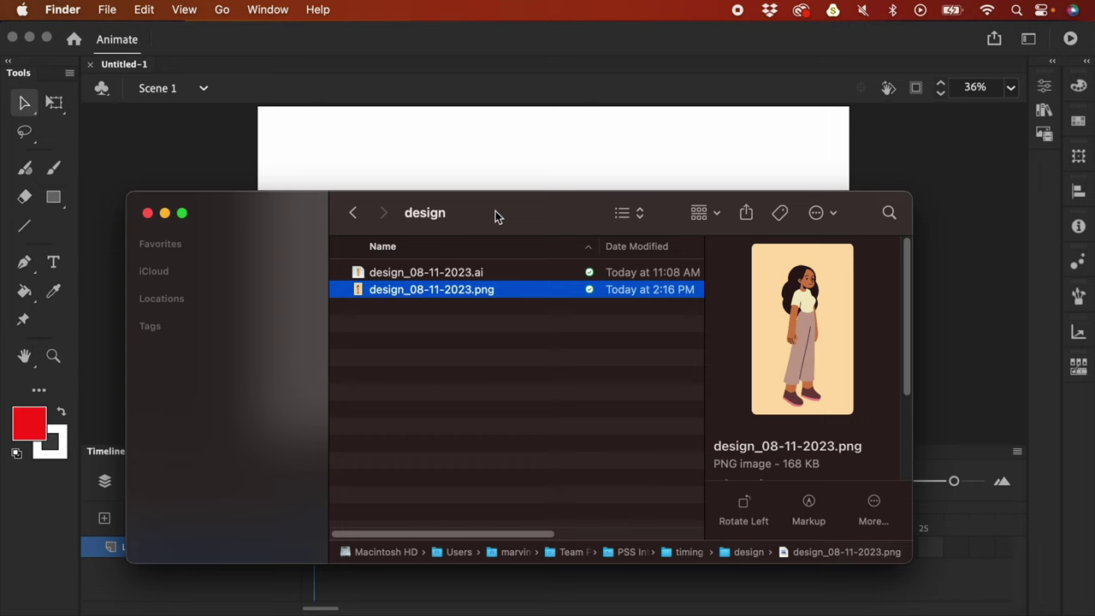
left_click(486, 276)
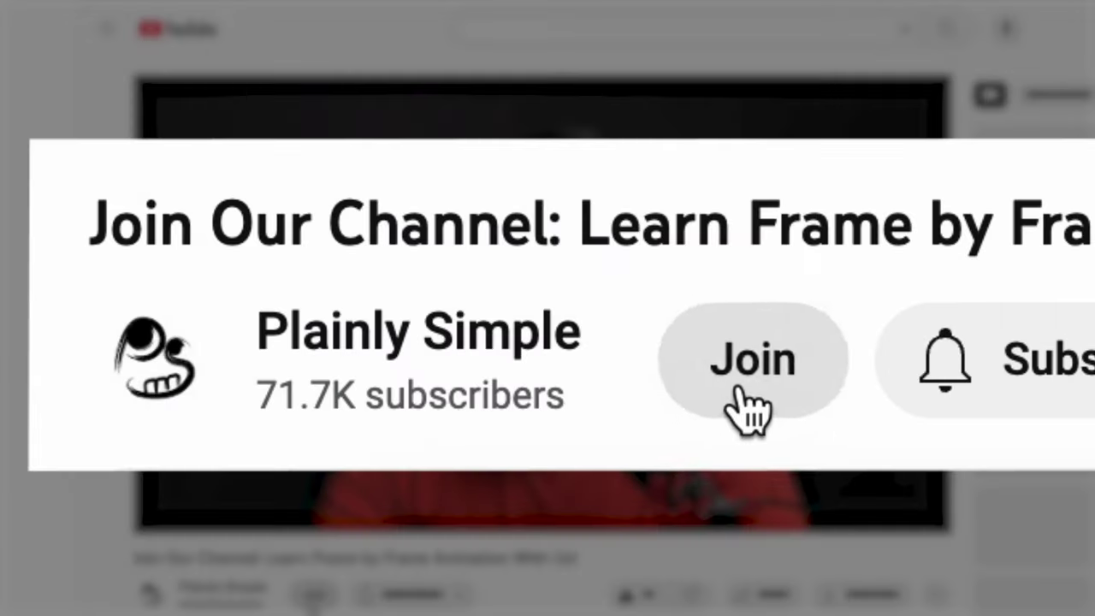
Step: Open the membership sign-up of the Plainly Simple channel on YouTube
left_click(312, 599)
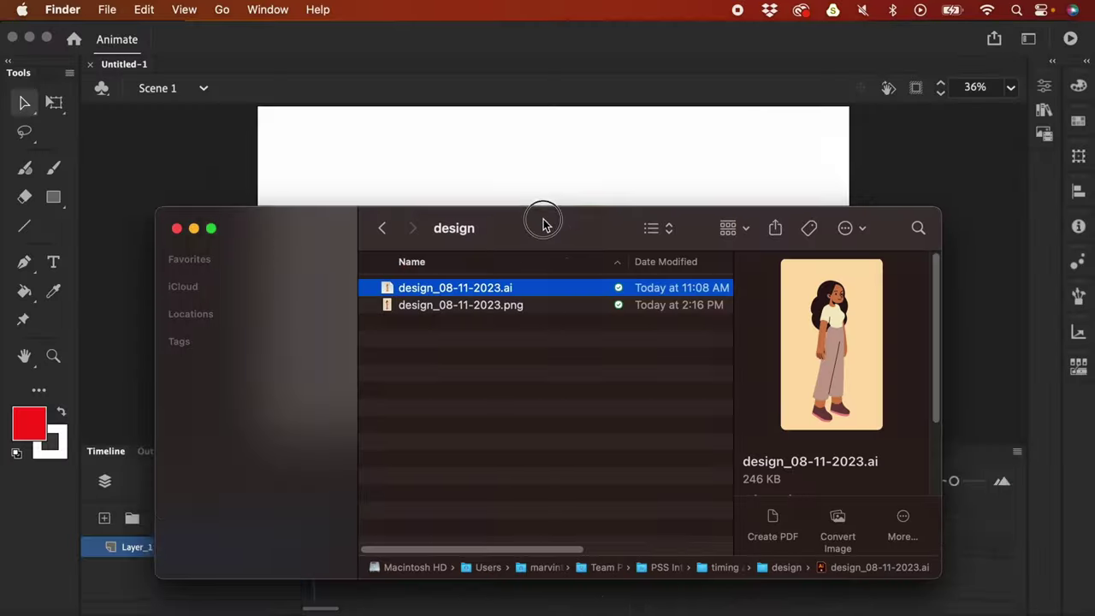
Step: Import design_08-11-2023.png from the Finder design folder onto the stage of the untitled Animate document
left_click_drag(542, 220, 605, 142)
left_click(532, 237)
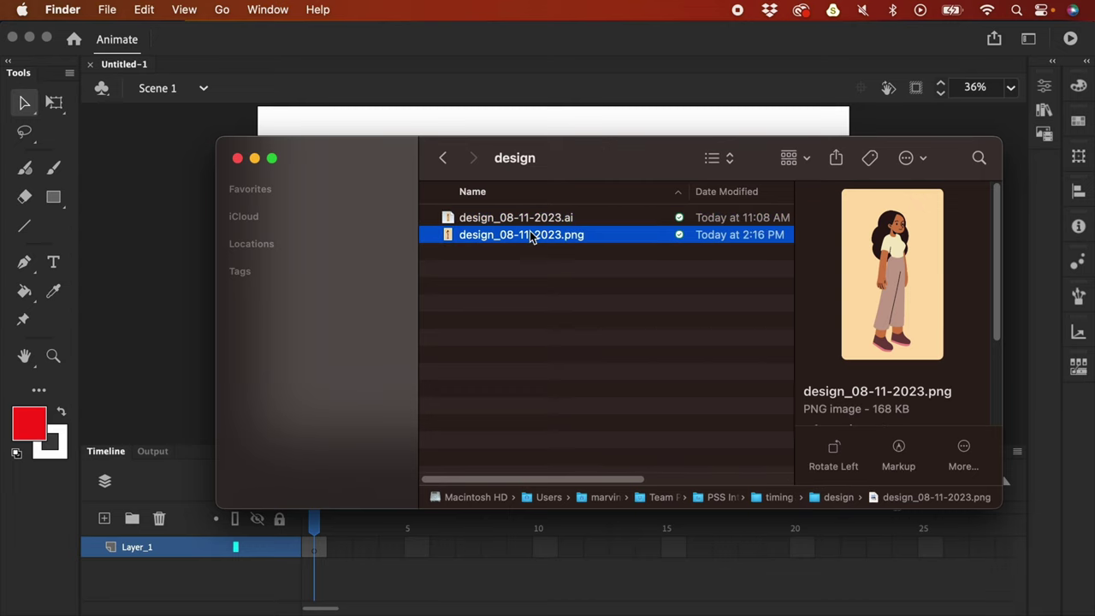
left_click_drag(630, 162, 597, 305)
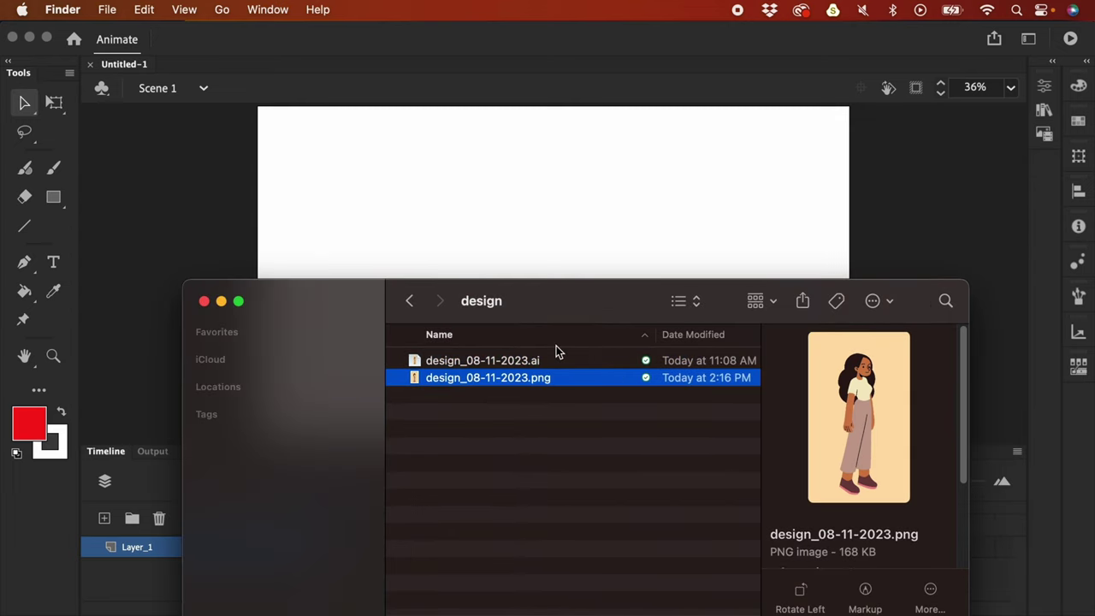
left_click_drag(537, 304, 501, 291)
left_click_drag(453, 360, 692, 186)
Step: Scale the imported character image down with Free Transform to about the stage's height and place it near the stage centre
key("super+minus")
key("super+minus")
key("super+minus")
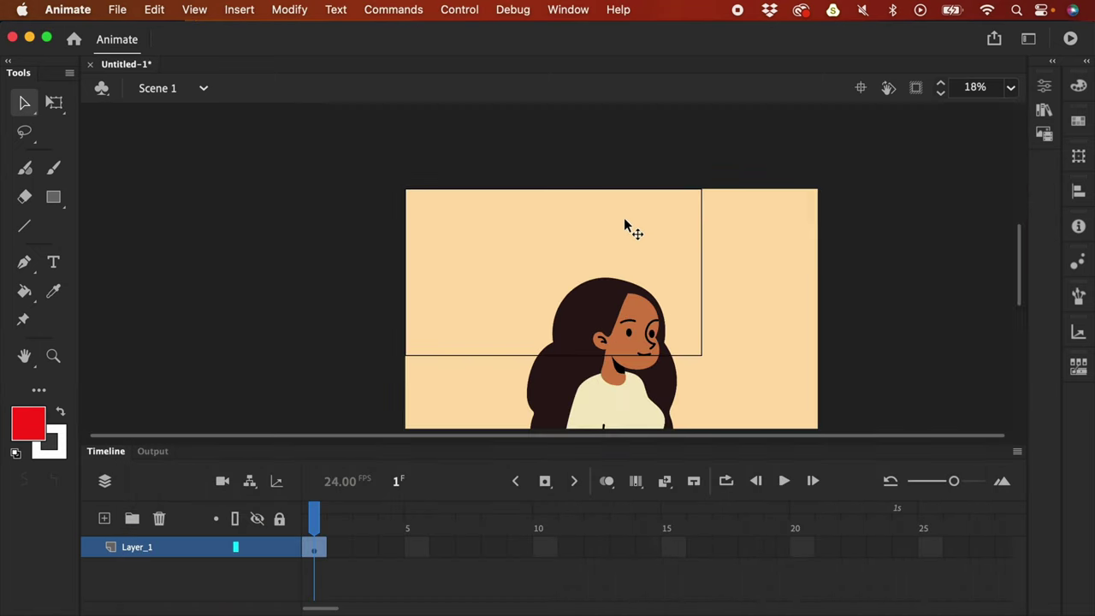
key("super+equal")
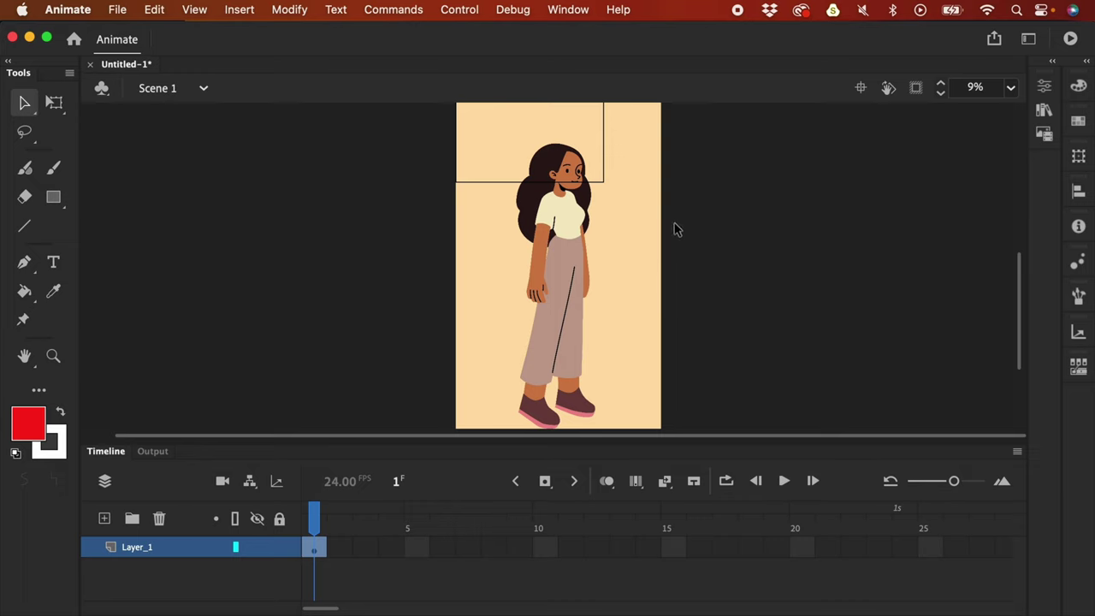
key("q")
scroll(674, 224, "up", 3)
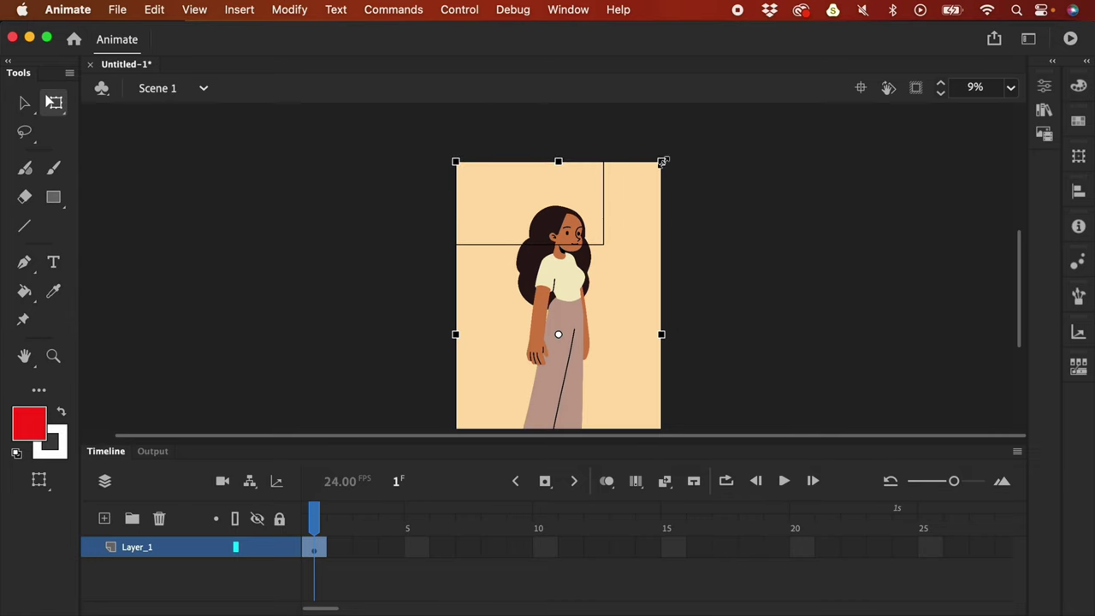
left_click_drag(661, 162, 592, 258)
left_click_drag(552, 238, 544, 211)
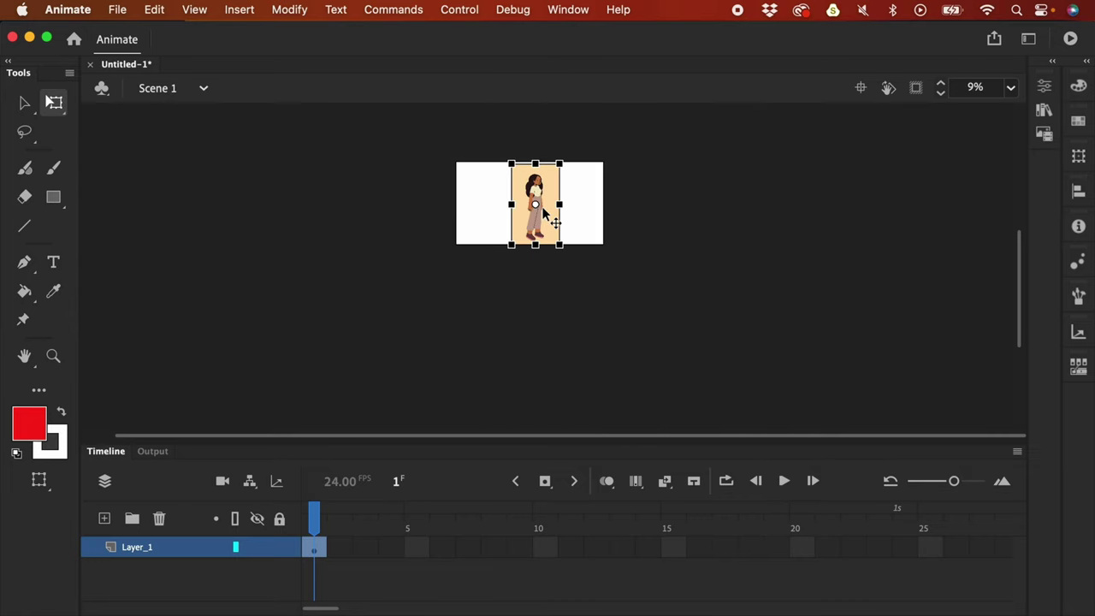
Step: Shrink the character image further so margins remain above and below it, keeping it near the middle of the stage
key("super+equal")
key("super+equal")
left_click_drag(650, 112, 617, 164)
left_click_drag(633, 212, 647, 191)
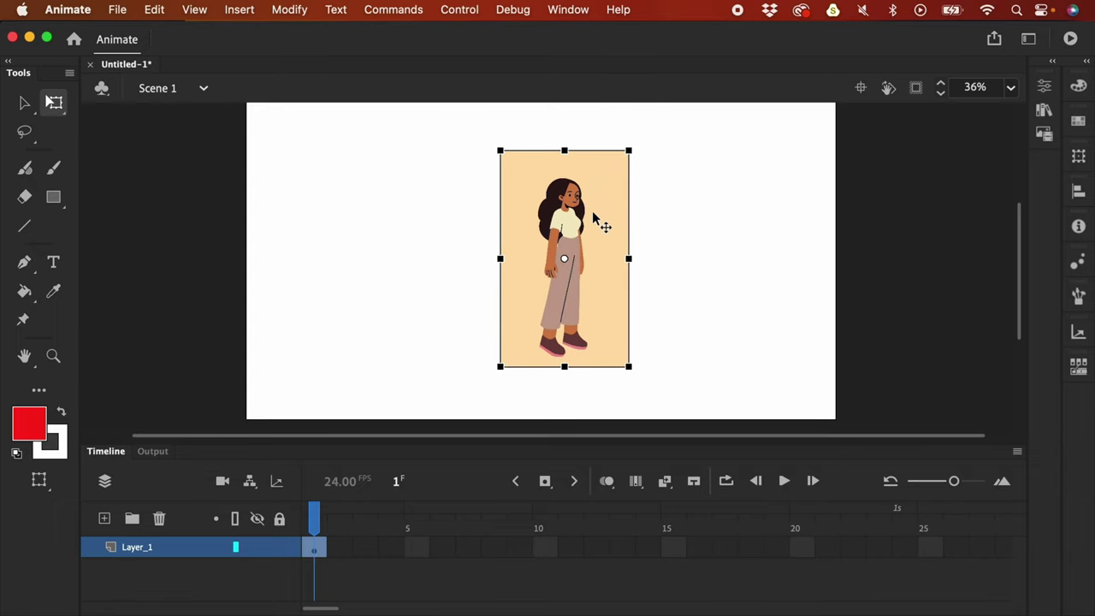
Step: Move the character image into the left half of the stage and scale it down slightly
left_click_drag(596, 214, 480, 217)
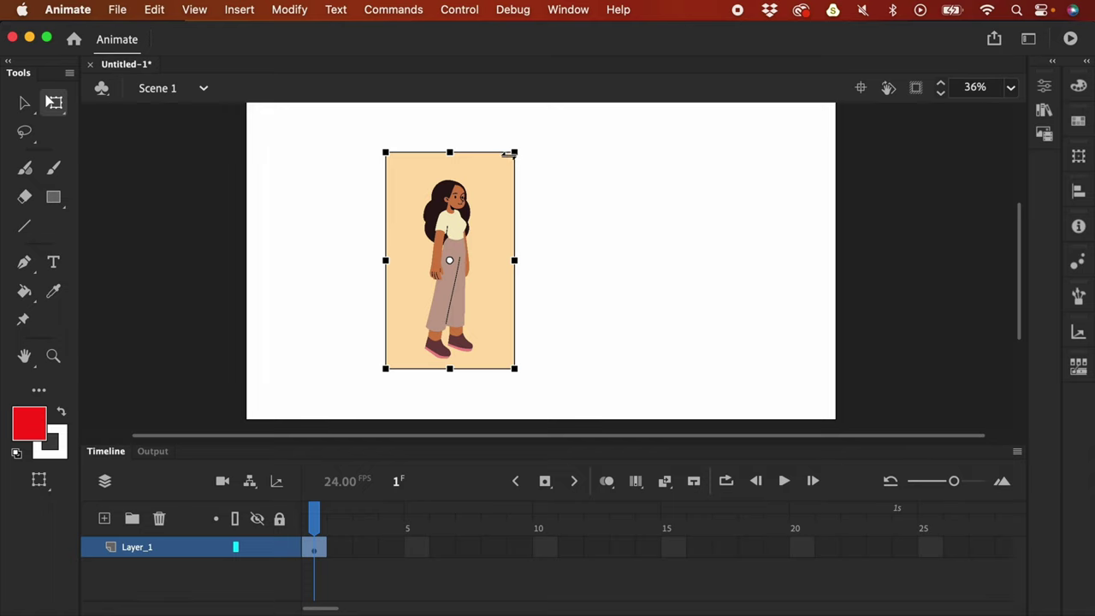
left_click_drag(513, 153, 505, 165)
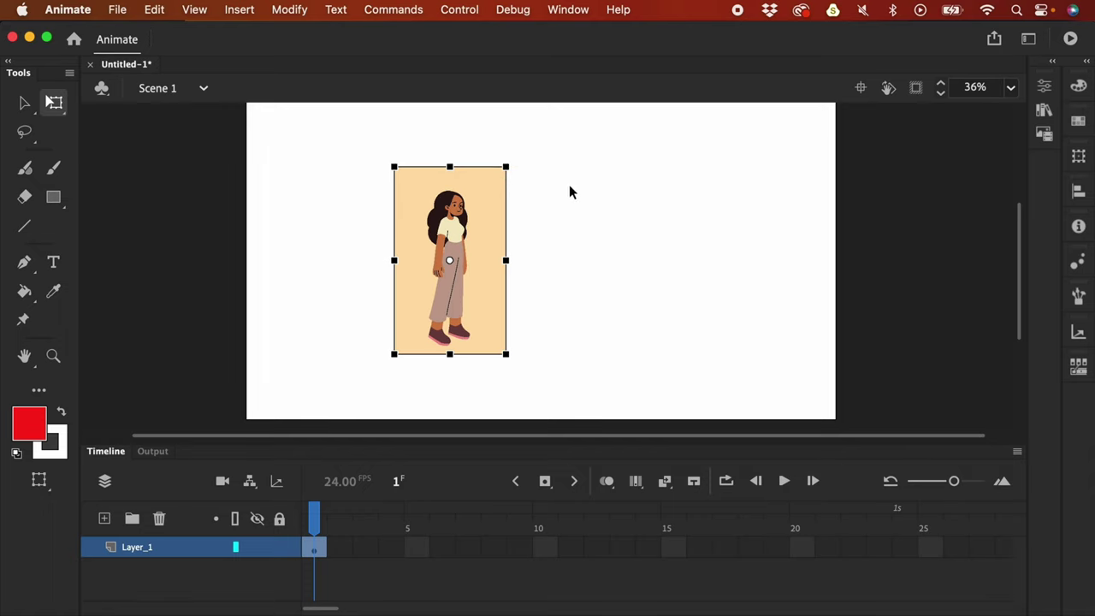
mouse_move(571, 178)
left_mouse_down()
mouse_move(572, 211)
mouse_move(574, 175)
left_mouse_up()
left_click_drag(474, 247, 468, 264)
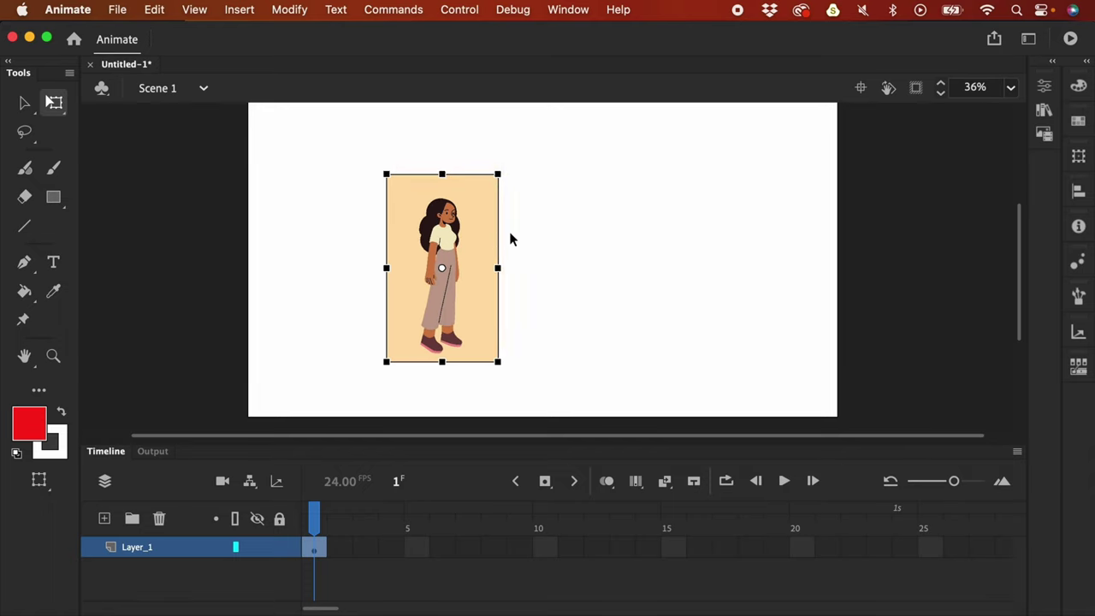
left_click(511, 237)
left_click(475, 258)
Step: Add a new layer above the character image and activate the Brush tool for drawing around her head
left_click(104, 519)
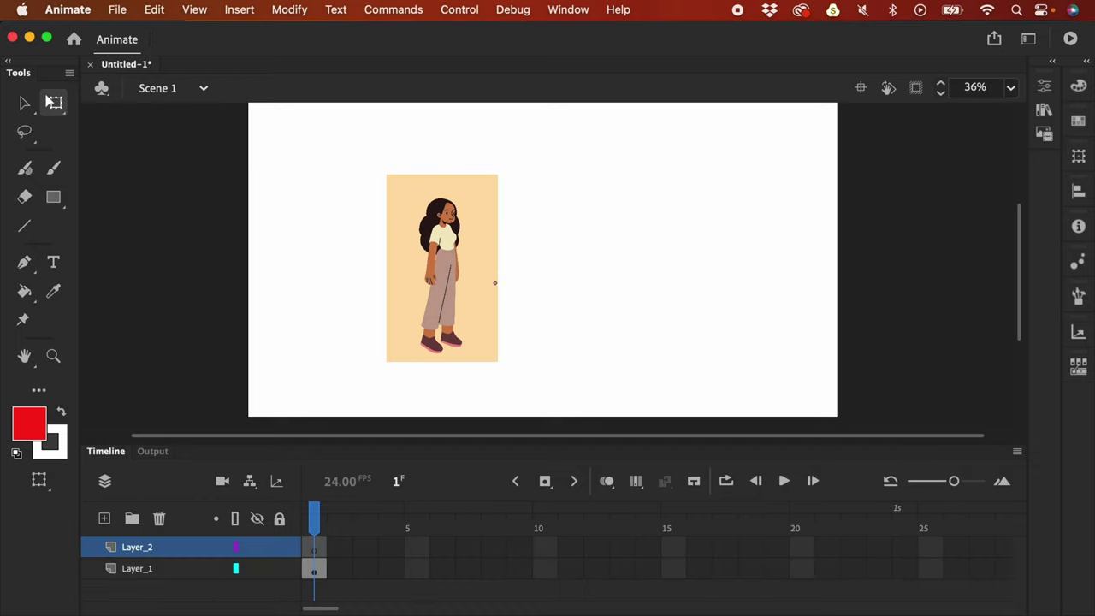
key("b")
key("super+=")
key("super+=")
key("super+=")
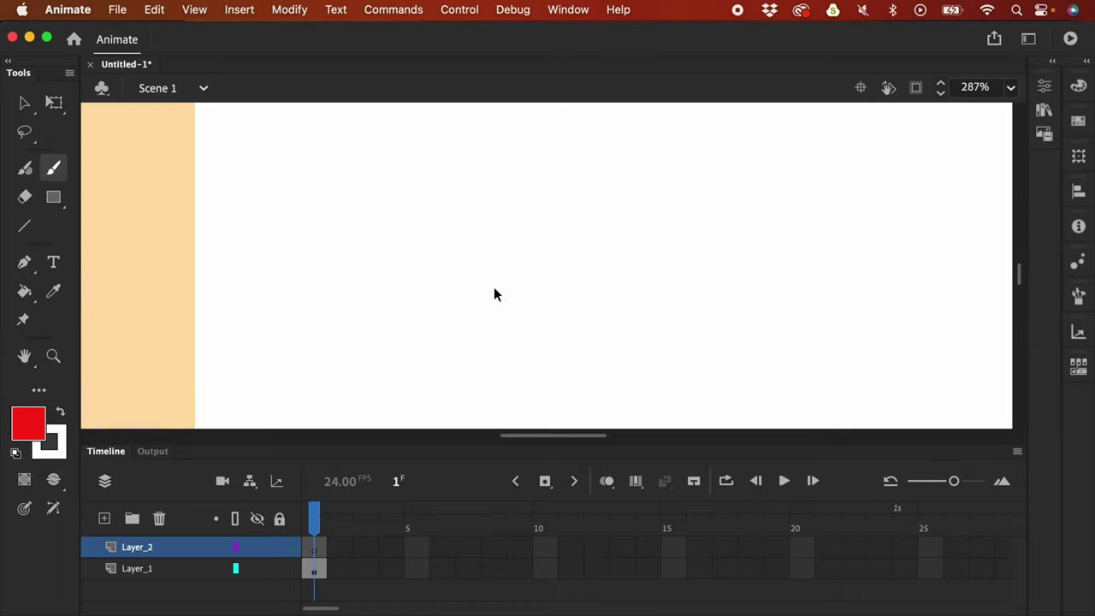
left_click_drag(414, 273, 634, 289)
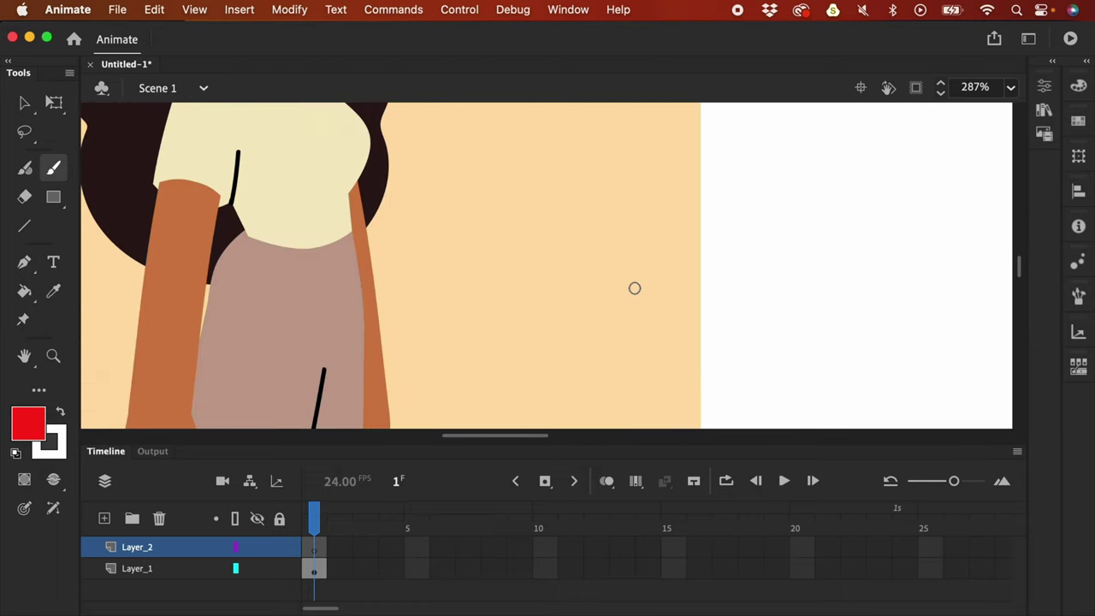
scroll(634, 288, "down", 3)
key("b")
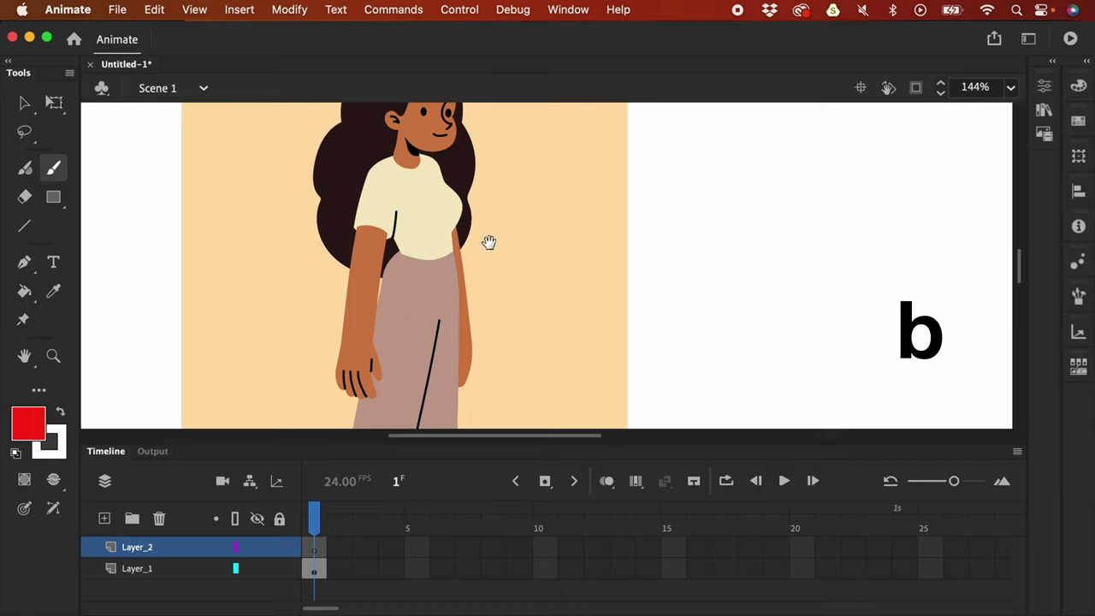
scroll(488, 240, "up", 3)
scroll(580, 249, "left", 1)
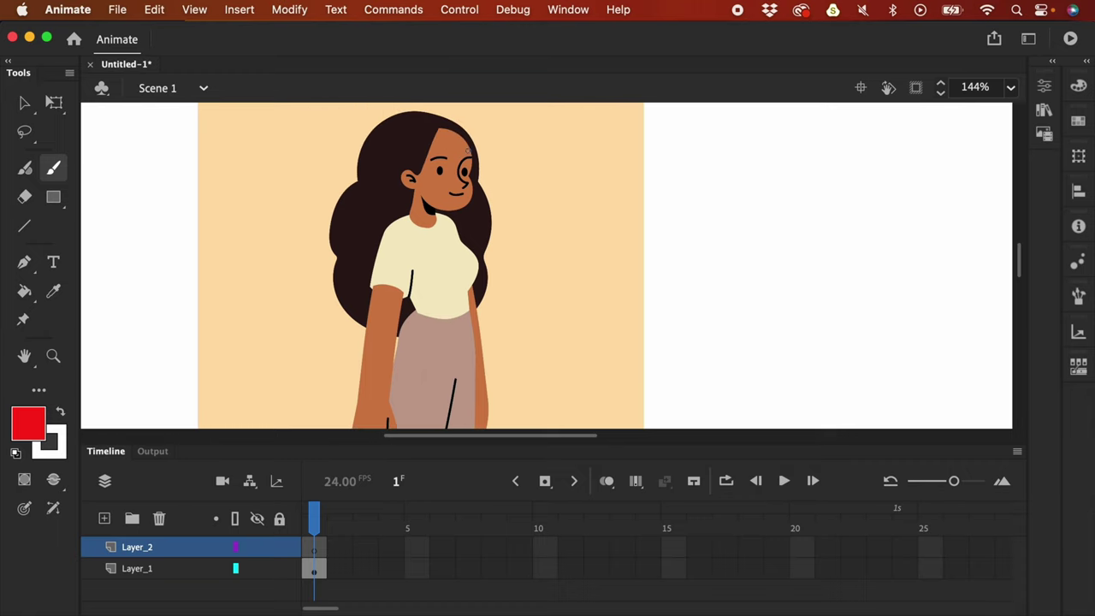
Step: Try out red brush strokes beside the character's face, undoing each one
left_click_drag(502, 143, 527, 231)
key("super+z")
left_click_drag(502, 157, 526, 208)
key("super+z")
left_click_drag(505, 140, 527, 215)
key("super+z")
Step: Hide all panels to enlarge the drawing area around the character
key("F4")
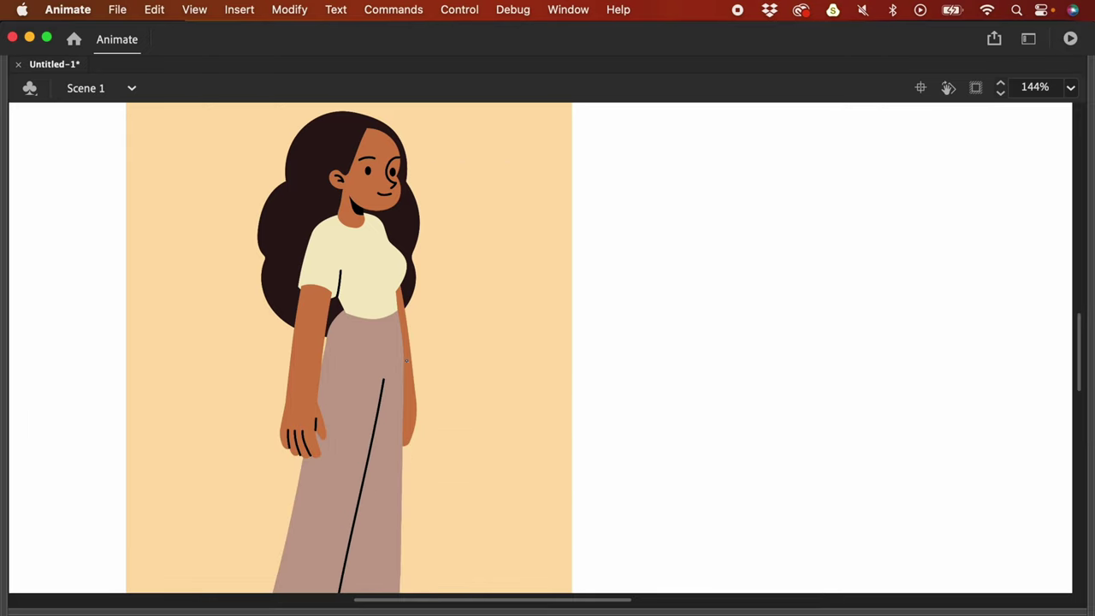
left_click_drag(410, 316, 599, 337)
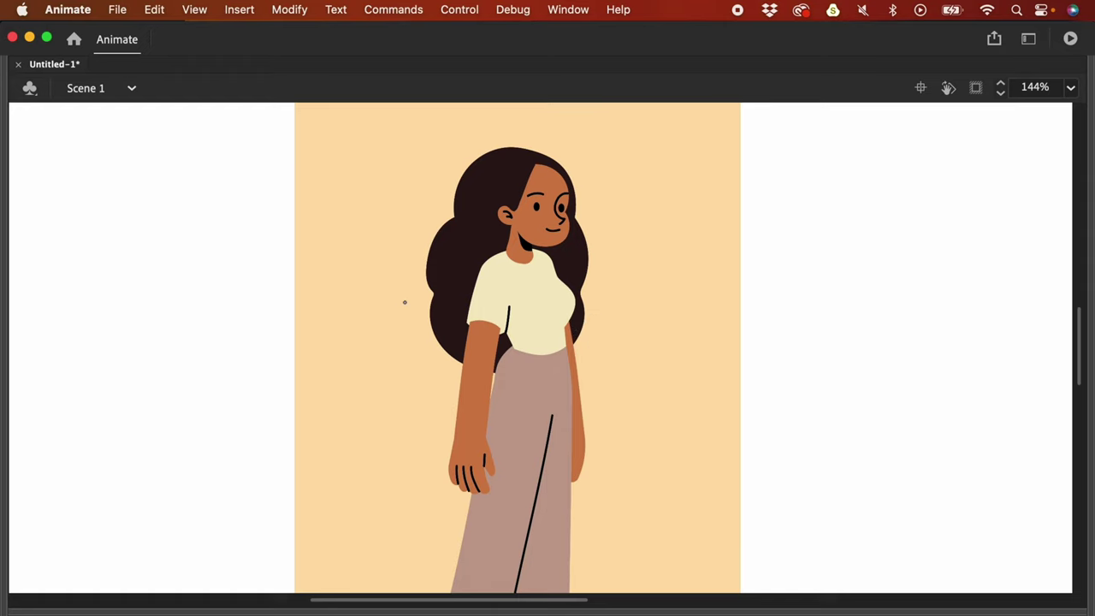
Step: Outline the cranium in red as a rounded circle over the character's forehead and hairline
key("super+equal")
left_click_drag(616, 271, 602, 404)
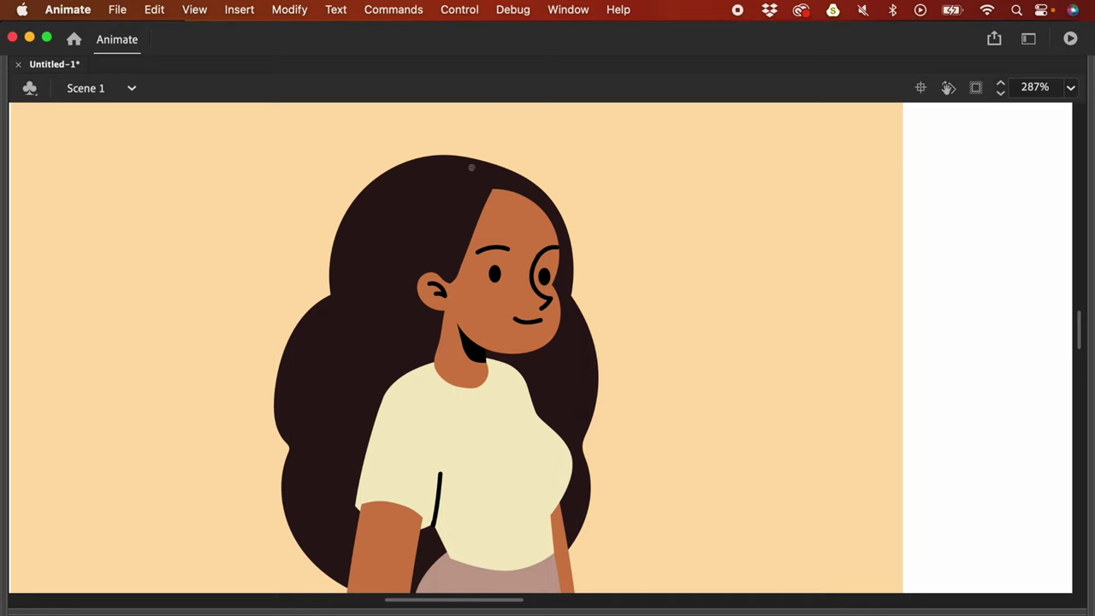
mouse_move(430, 205)
left_mouse_down()
mouse_move(489, 182)
mouse_move(530, 196)
mouse_move(521, 191)
mouse_move(557, 244)
mouse_move(539, 286)
left_mouse_up()
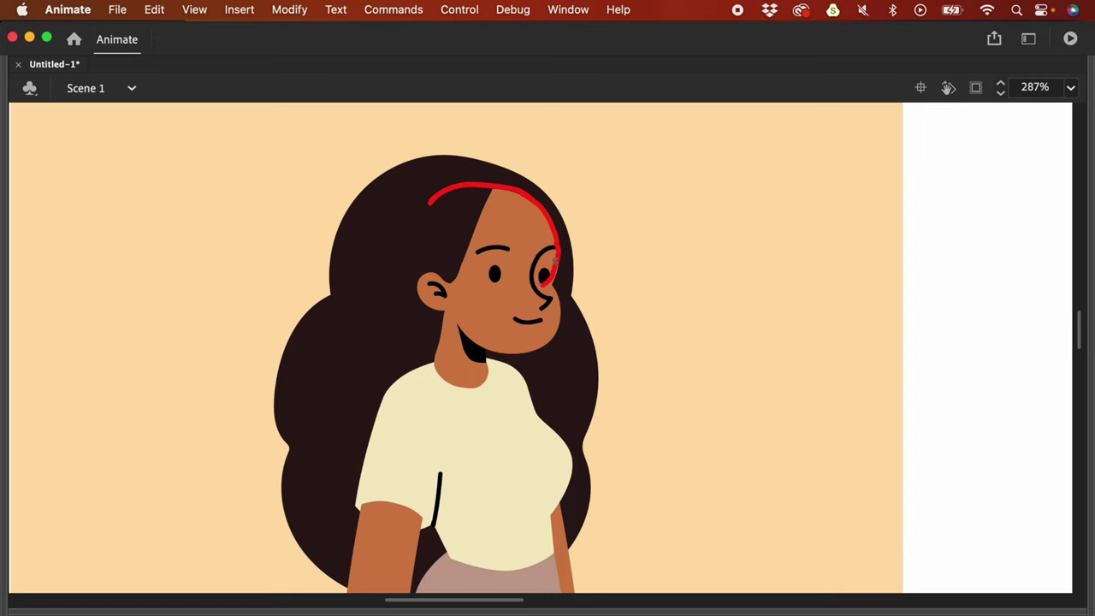
mouse_move(433, 202)
left_mouse_down()
mouse_move(421, 281)
mouse_move(459, 308)
mouse_move(539, 297)
left_mouse_up()
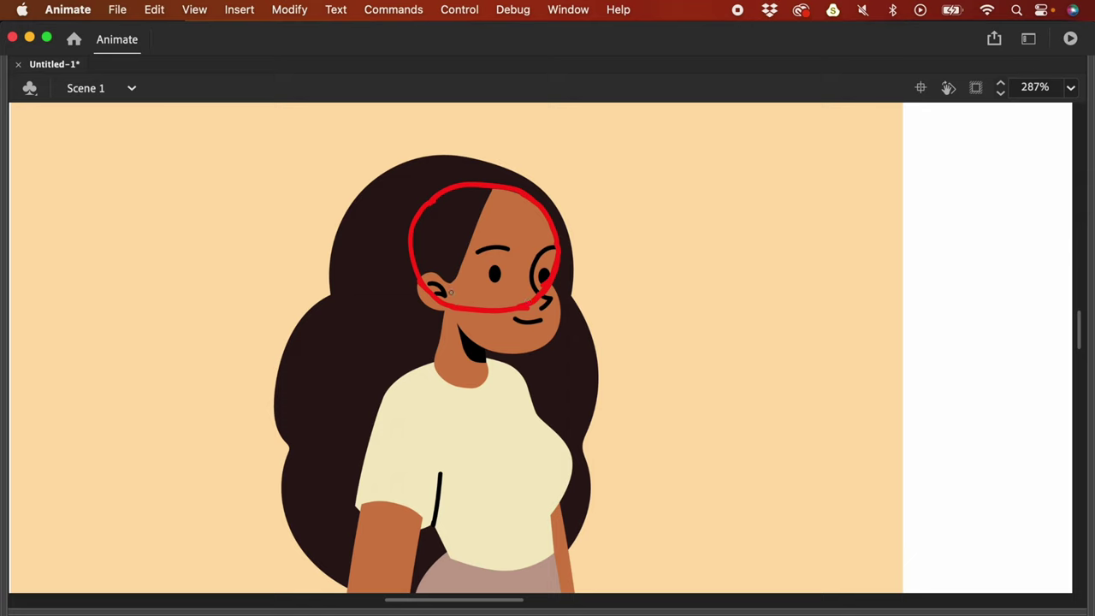
Step: Outline the jaw and cheek in red as a smaller curved shape overlapping the lower part of the head circle
mouse_move(711, 351)
left_mouse_down()
mouse_move(688, 296)
mouse_move(711, 349)
left_mouse_up()
key("super+z")
mouse_move(458, 329)
left_mouse_down()
mouse_move(463, 279)
mouse_move(456, 298)
mouse_move(495, 270)
mouse_move(546, 278)
mouse_move(558, 299)
mouse_move(455, 320)
mouse_move(501, 340)
left_mouse_up()
left_click_drag(556, 291, 553, 330)
mouse_move(465, 330)
left_mouse_down()
mouse_move(499, 351)
mouse_move(549, 338)
left_mouse_up()
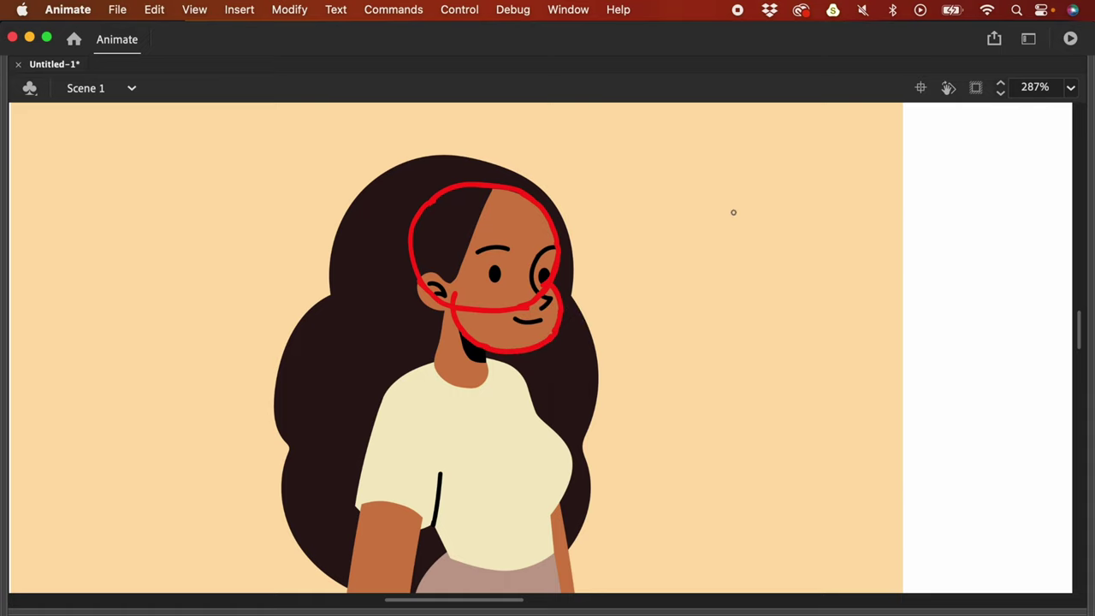
Step: Sketch a simplified head beside the character, made of a circle with a smaller jaw shape beneath it
mouse_move(745, 272)
left_mouse_down()
mouse_move(728, 203)
mouse_move(763, 186)
mouse_move(802, 203)
mouse_move(813, 227)
mouse_move(740, 274)
mouse_move(765, 276)
mouse_move(807, 251)
mouse_move(813, 218)
mouse_move(821, 295)
mouse_move(744, 275)
mouse_move(782, 305)
mouse_move(819, 294)
mouse_move(802, 303)
left_mouse_up()
left_click(763, 190)
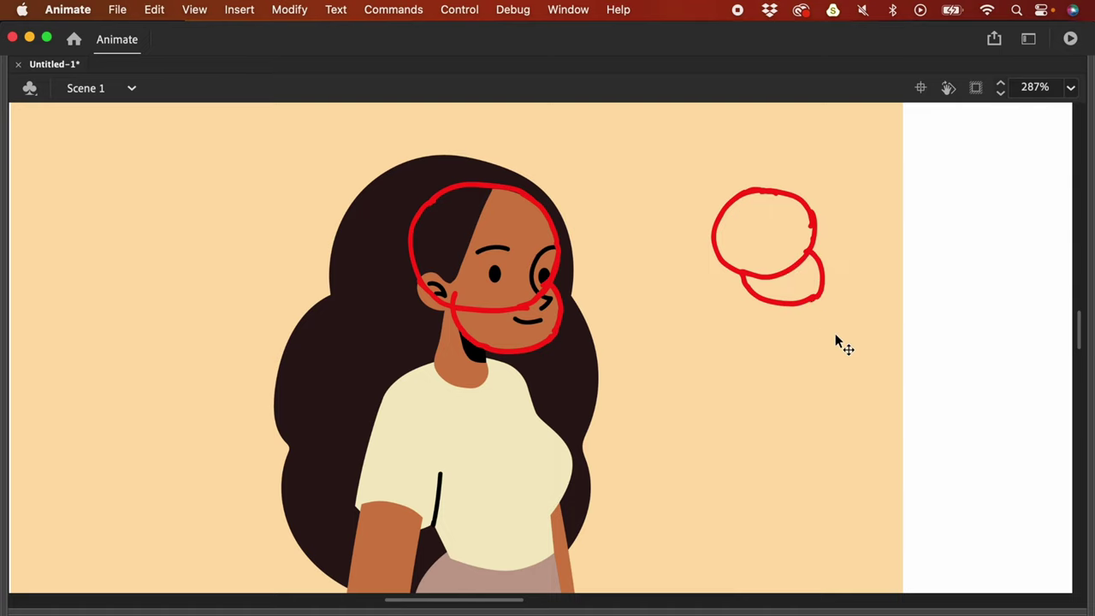
left_click_drag(834, 371, 741, 373)
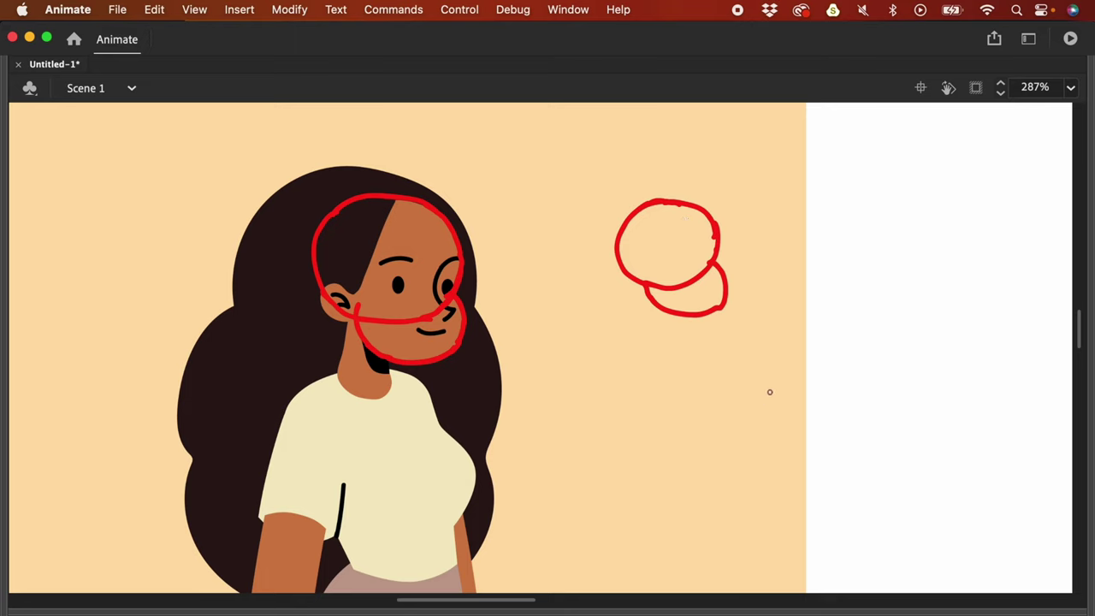
mouse_move(769, 392)
left_mouse_down()
mouse_move(753, 406)
mouse_move(717, 393)
left_mouse_up()
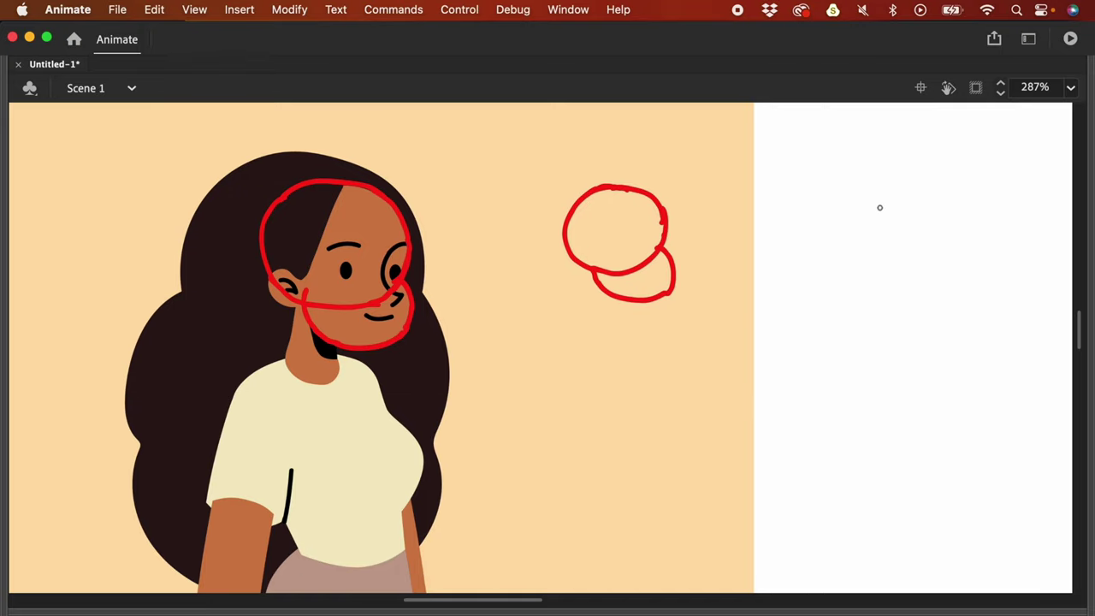
Step: Sketch a face contour with a rounded jaw and an ear in the blank area beside the stage
mouse_move(879, 207)
left_mouse_down()
mouse_move(883, 254)
mouse_move(893, 275)
mouse_move(863, 306)
left_mouse_up()
mouse_move(797, 257)
left_mouse_down()
mouse_move(813, 291)
mouse_move(863, 308)
left_mouse_up()
left_click_drag(886, 216, 880, 240)
left_click_drag(782, 238, 796, 258)
key("space")
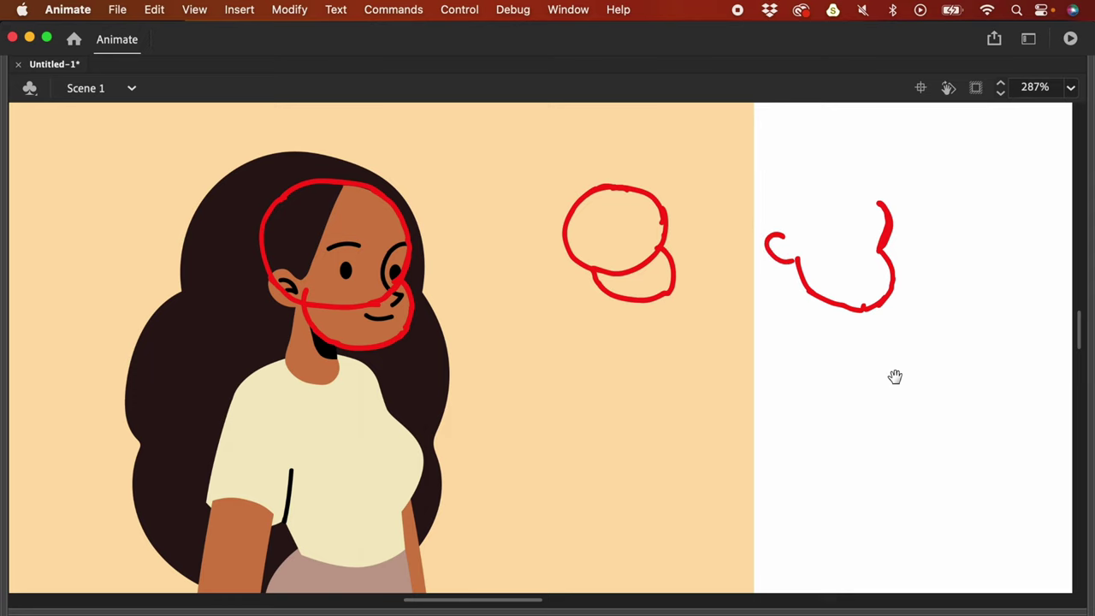
left_click_drag(895, 378, 812, 381)
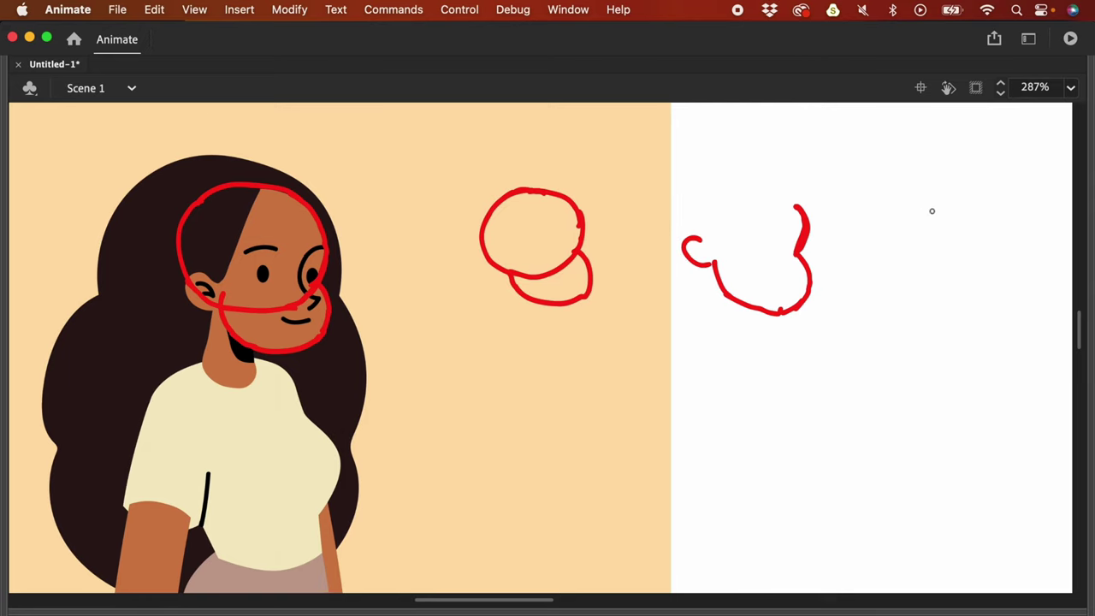
Step: Sketch a second face contour with a pointed chin beside the rounded one, and undo both contour sketches
mouse_move(932, 210)
left_mouse_down()
mouse_move(914, 319)
mouse_move(885, 345)
left_mouse_up()
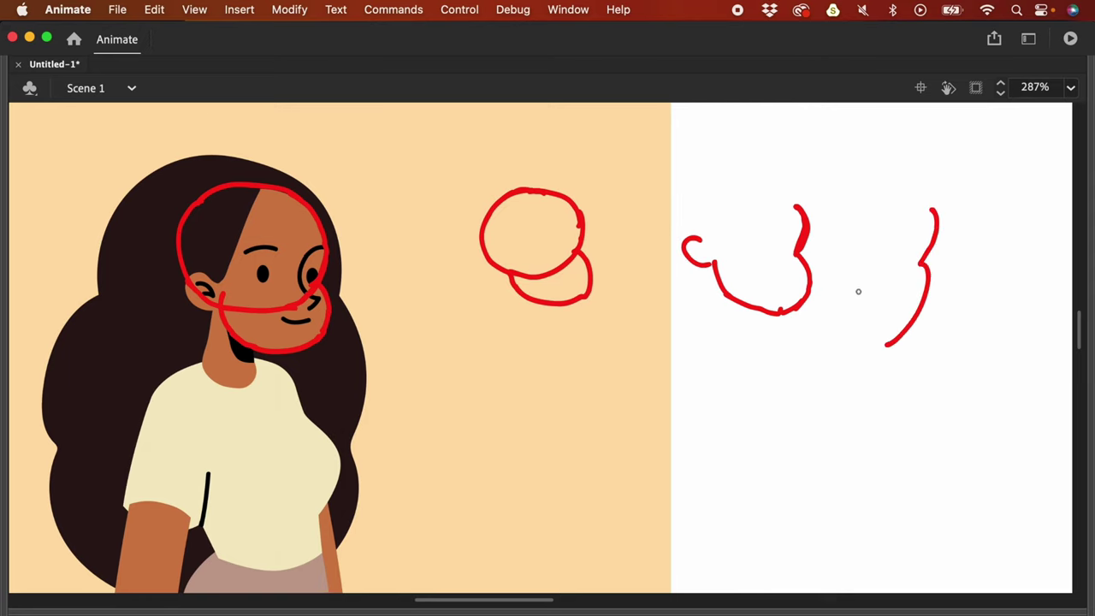
mouse_move(848, 265)
left_mouse_down()
mouse_move(886, 345)
mouse_move(836, 245)
mouse_move(847, 272)
left_mouse_up()
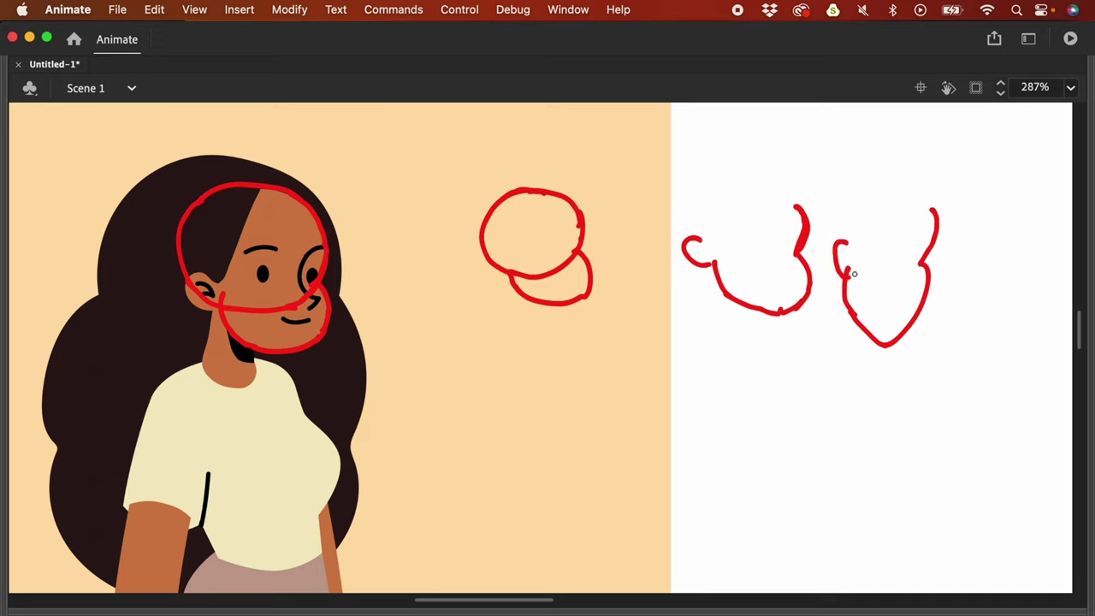
key("super+z")
key("super+z")
key("super+z")
key("super+z")
key("super+z")
key("super+z")
key("super+z")
key("super+z")
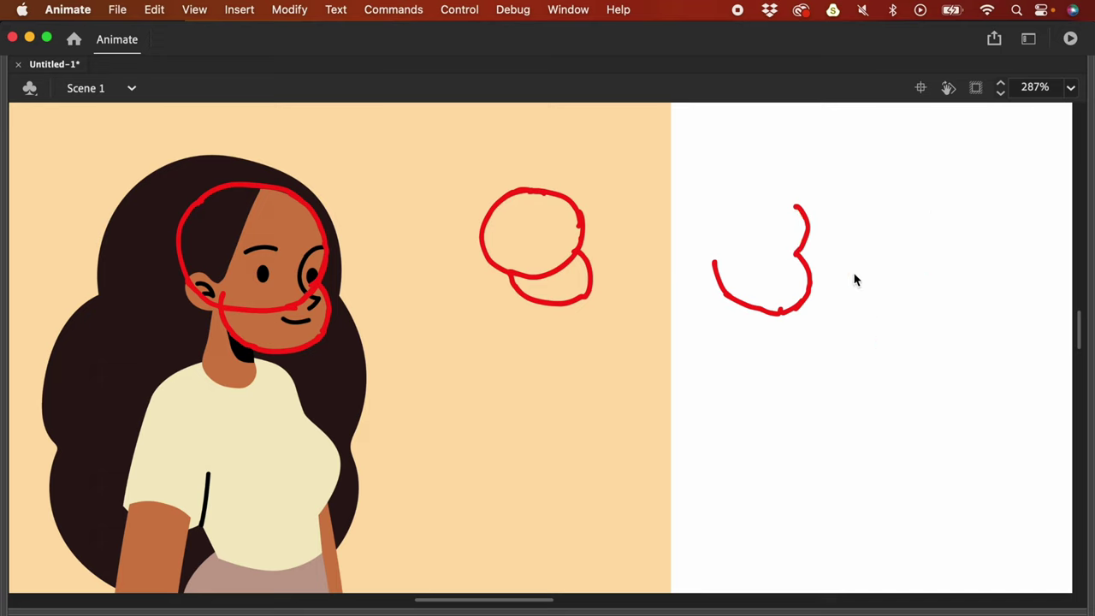
key("super+z")
key("super+z")
key("super+z")
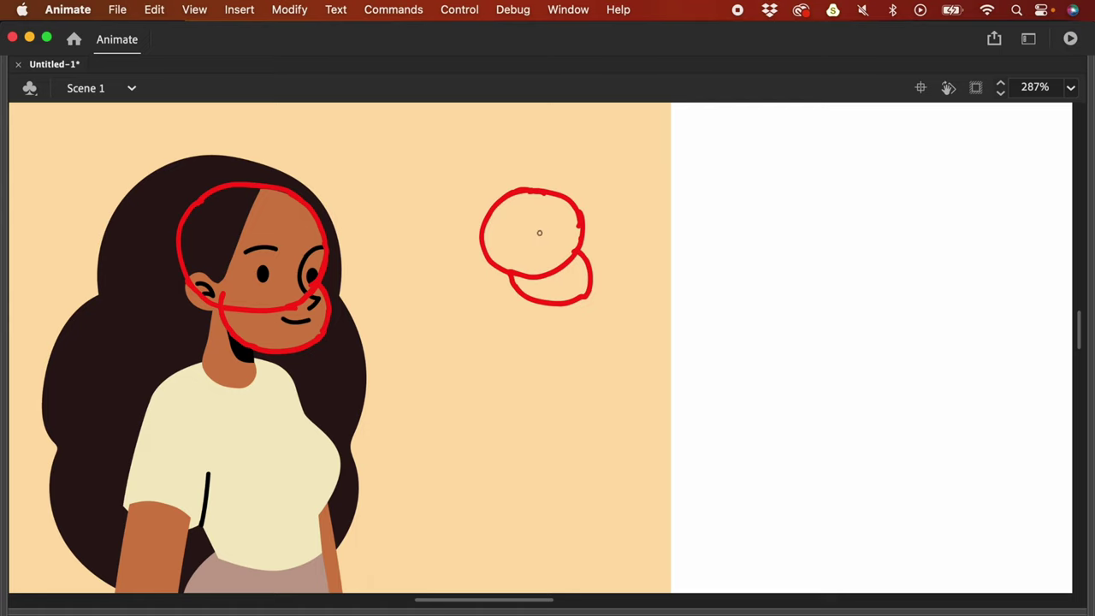
Step: Try more strokes around and beside the simplified head sketch, and undo all the sketches beside the character
mouse_move(545, 160)
left_mouse_down()
mouse_move(548, 185)
mouse_move(555, 176)
left_mouse_up()
key("super+z")
key("super+z")
mouse_move(723, 256)
left_mouse_down()
mouse_move(699, 227)
mouse_move(715, 212)
mouse_move(767, 200)
mouse_move(749, 203)
mouse_move(803, 219)
mouse_move(721, 255)
left_mouse_up()
mouse_move(793, 242)
left_mouse_down()
mouse_move(792, 274)
mouse_move(778, 279)
left_mouse_up()
mouse_move(719, 255)
left_mouse_down()
mouse_move(770, 280)
mouse_move(792, 272)
left_mouse_up()
key("super+z")
key("super+z")
key("super+z")
key("super+z")
key("super+z")
key("super+z")
left_click_drag(598, 406, 789, 395)
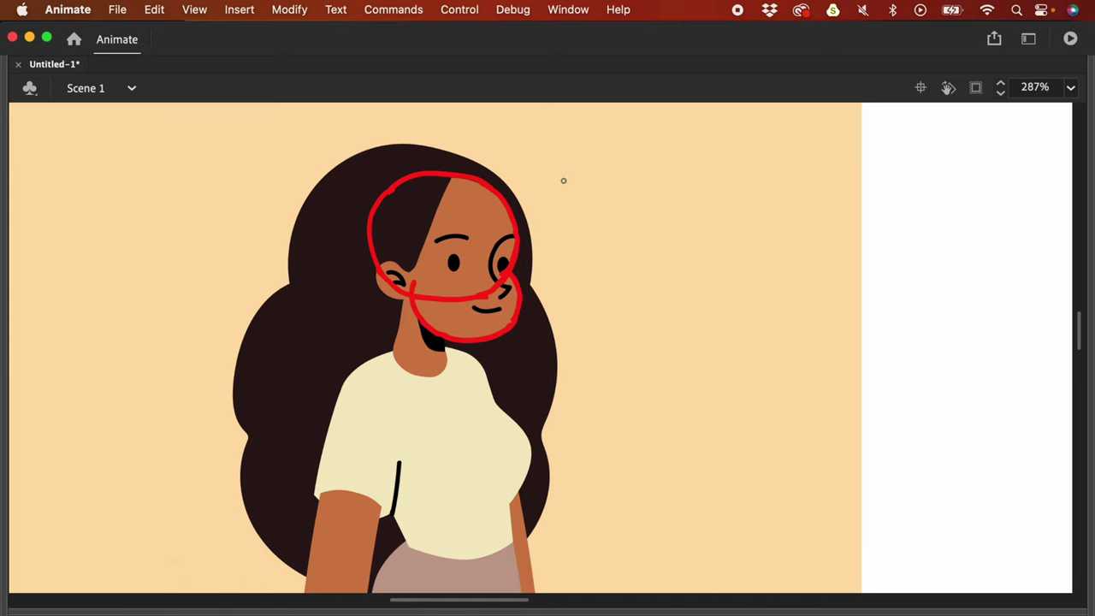
Step: Outline the character's ear in red, undoing the trial strokes made around the head
mouse_move(407, 270)
left_mouse_down()
mouse_move(383, 264)
mouse_move(381, 290)
mouse_move(406, 297)
left_mouse_up()
mouse_move(479, 130)
left_mouse_down()
mouse_move(479, 159)
mouse_move(487, 147)
left_mouse_up()
key("v")
key("super+z")
key("super+z")
mouse_move(544, 356)
left_mouse_down()
mouse_move(524, 332)
mouse_move(530, 350)
left_mouse_up()
key("super+z")
key("super+z")
Step: Draw a small red arrow pointing at the ear and undo it
left_click_drag(352, 320, 370, 303)
left_click_drag(361, 301, 371, 316)
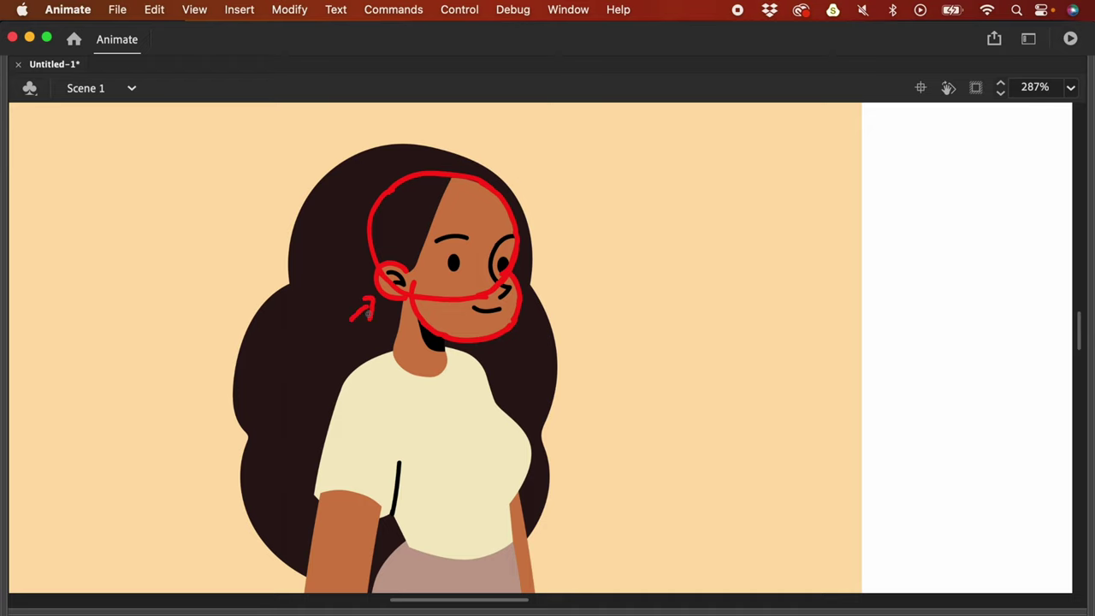
key("super+z")
key("super+z")
key("space")
left_click_drag(613, 299, 671, 298)
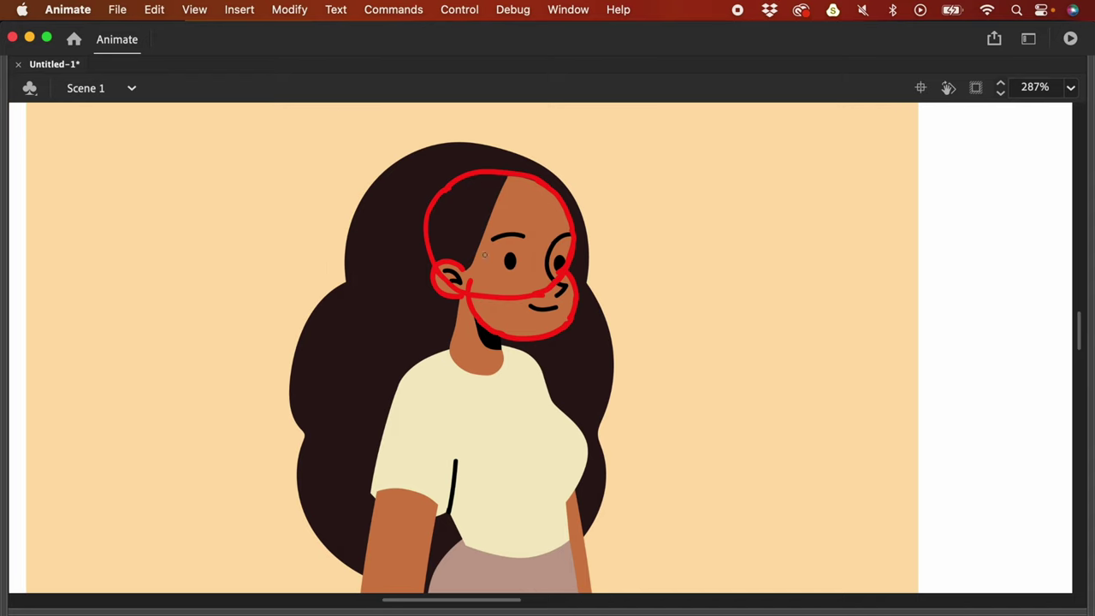
Step: Draw a horizontal red guideline through both eyes across the face, undoing the earlier attempts
left_click_drag(492, 241, 523, 245)
key("super+z")
left_click_drag(460, 257, 572, 266)
key("super+z")
left_click_drag(487, 262, 565, 266)
Step: Sketch a circular head with a jaw, an eye line and an ear beside the character, and undo the strokes
mouse_move(720, 268)
left_mouse_down()
mouse_move(700, 243)
mouse_move(707, 204)
mouse_move(725, 188)
mouse_move(771, 185)
left_mouse_up()
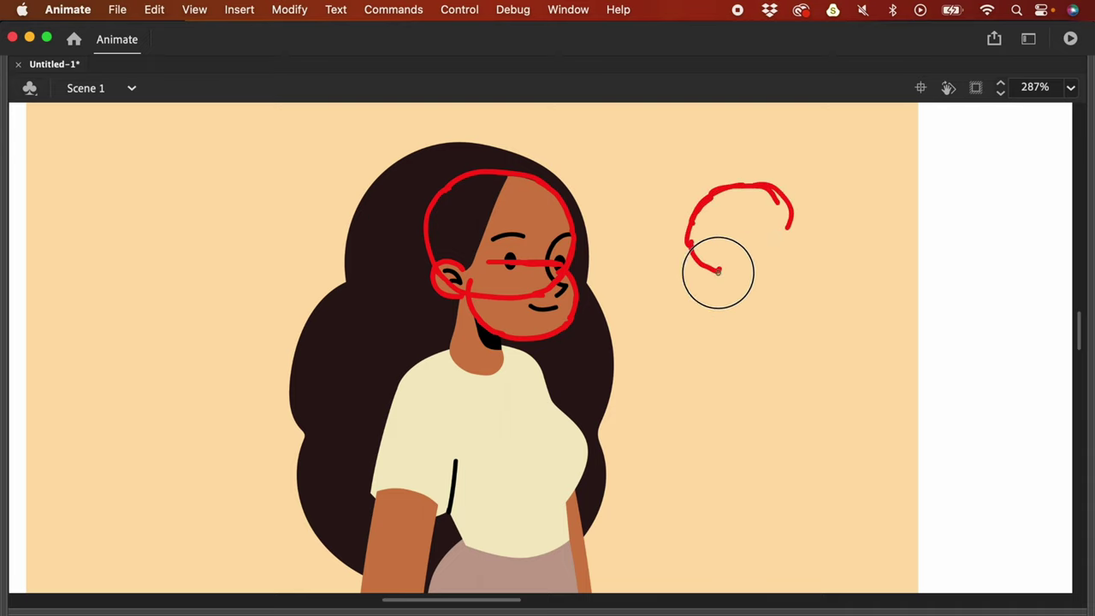
mouse_move(716, 274)
left_mouse_down()
mouse_move(795, 235)
mouse_move(771, 258)
mouse_move(797, 277)
mouse_move(788, 291)
left_mouse_up()
mouse_move(716, 272)
left_mouse_down()
mouse_move(748, 296)
mouse_move(796, 289)
left_mouse_up()
left_click_drag(724, 247, 789, 240)
mouse_move(712, 248)
left_mouse_down()
mouse_move(689, 253)
mouse_move(709, 277)
left_mouse_up()
left_click_drag(693, 250, 711, 254)
left_click_drag(691, 256, 699, 269)
key("super+z")
key("super+z")
key("super+z")
key("super+z")
key("super+z")
key("super+z")
key("super+z")
key("super+z")
key("super+z")
key("super+z")
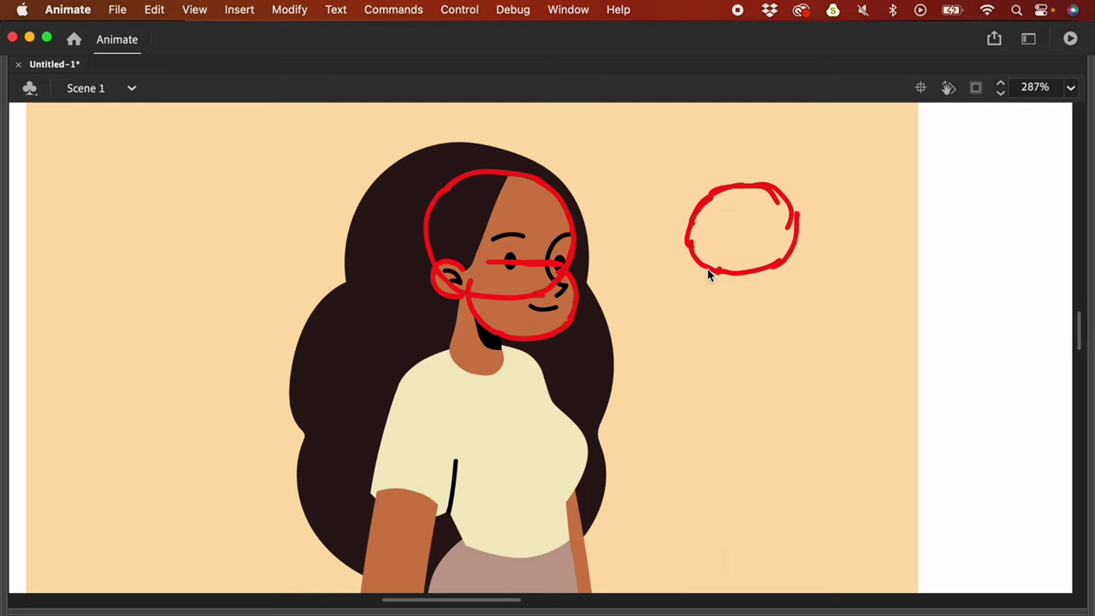
Step: Outline the neck in red from below the ear down to the shirt's neckline
mouse_move(486, 276)
left_mouse_down()
mouse_move(529, 223)
mouse_move(490, 295)
mouse_move(531, 322)
mouse_move(542, 288)
left_mouse_up()
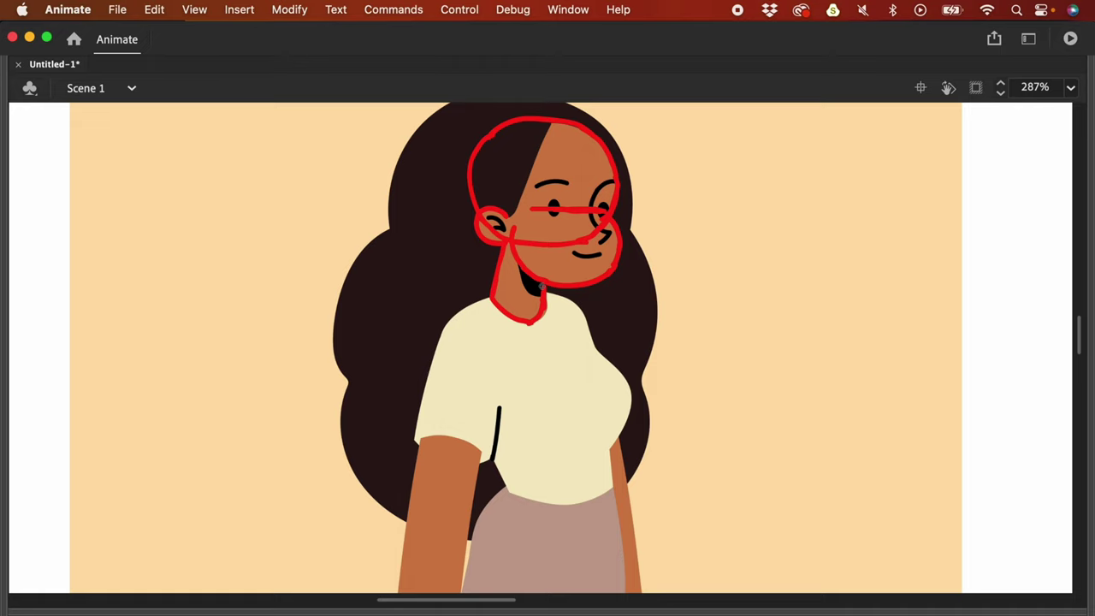
left_click_drag(760, 399, 694, 418)
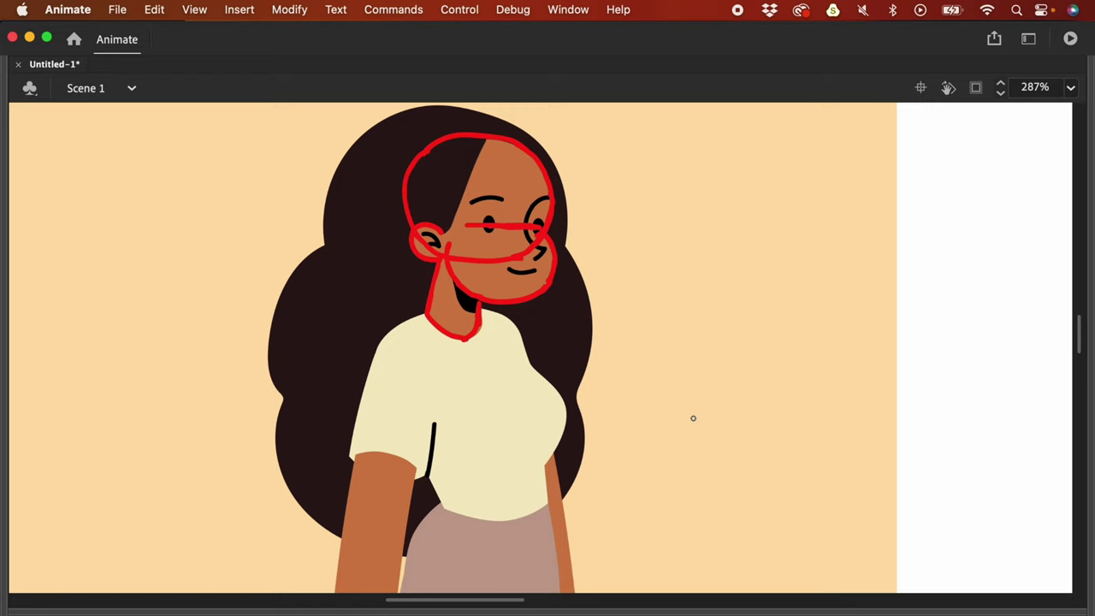
Step: Sketch the neck as an open tapered shape and as a closed cylinder beside the character, and undo both
left_click_drag(741, 219, 724, 273)
mouse_move(771, 223)
left_mouse_down()
mouse_move(759, 268)
mouse_move(730, 271)
mouse_move(777, 274)
left_mouse_up()
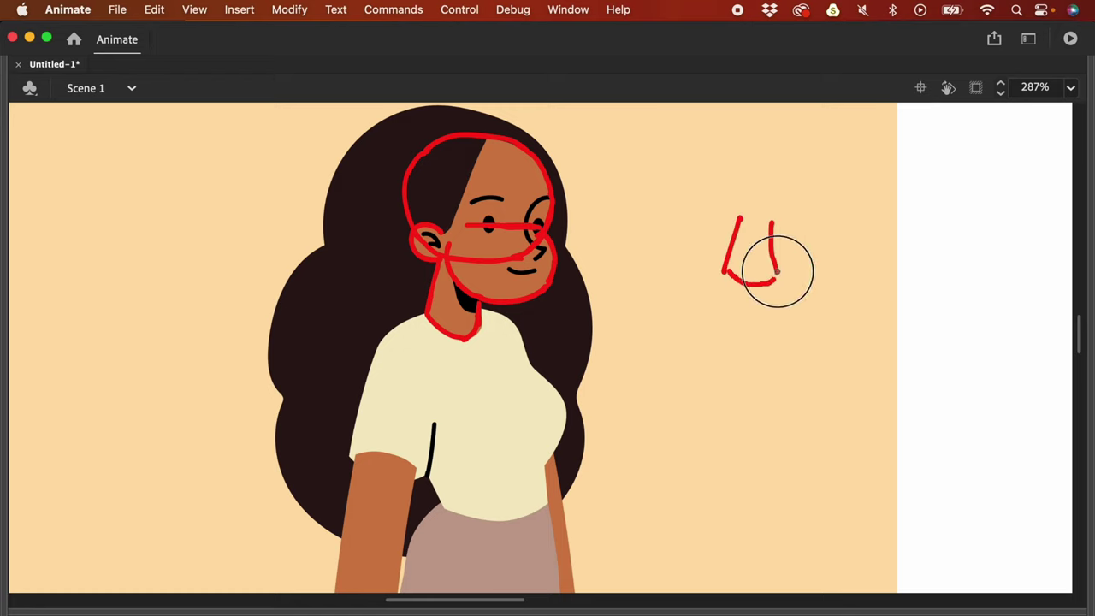
left_click_drag(836, 394, 685, 402)
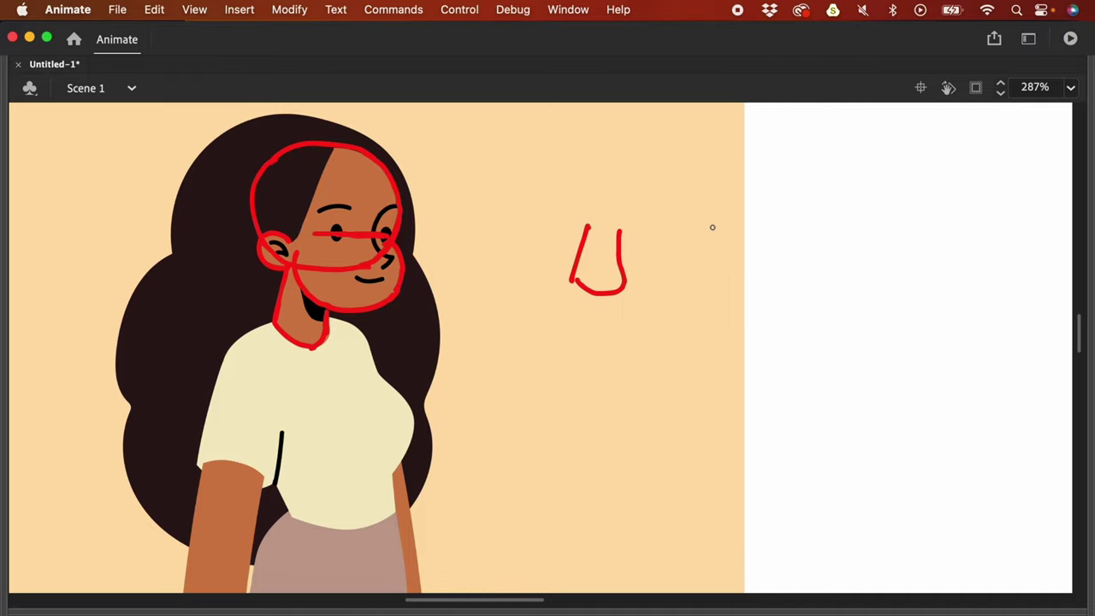
mouse_move(785, 214)
left_mouse_down()
mouse_move(806, 231)
mouse_move(779, 221)
mouse_move(803, 246)
mouse_move(808, 233)
mouse_move(803, 271)
mouse_move(766, 268)
mouse_move(773, 281)
mouse_move(804, 283)
left_mouse_up()
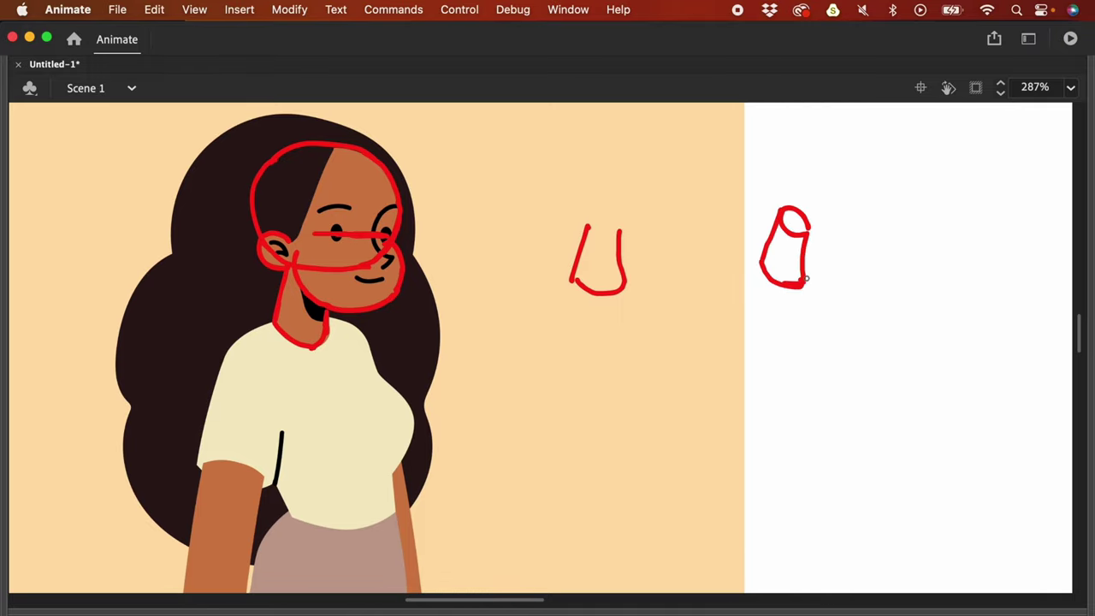
key("v")
key("super+z")
key("super+z")
key("super+z")
key("super+z")
key("super+z")
key("super+z")
key("super+z")
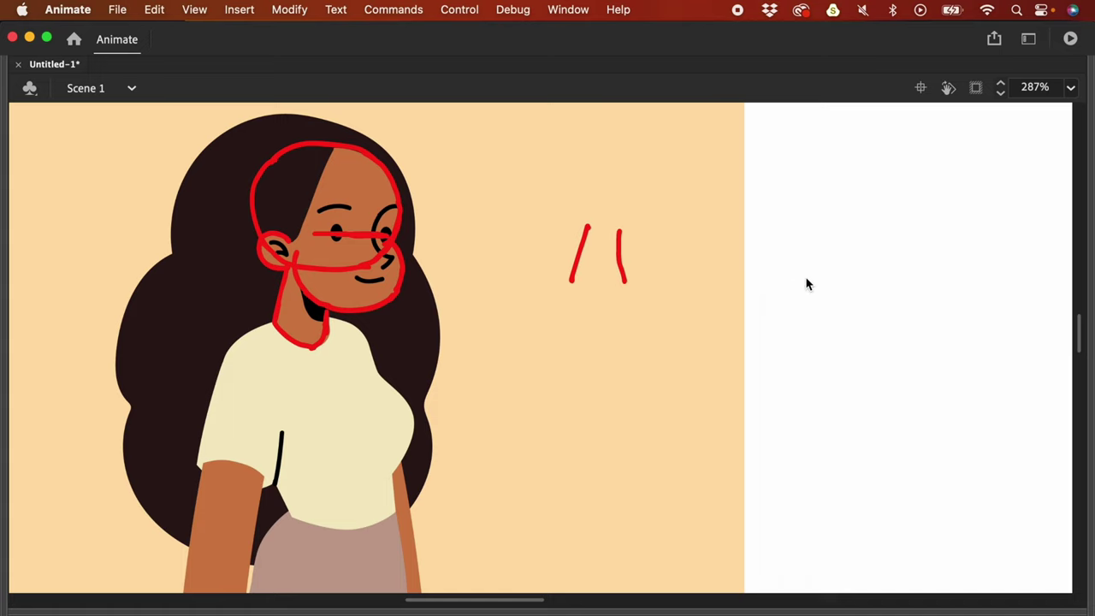
key("super+z")
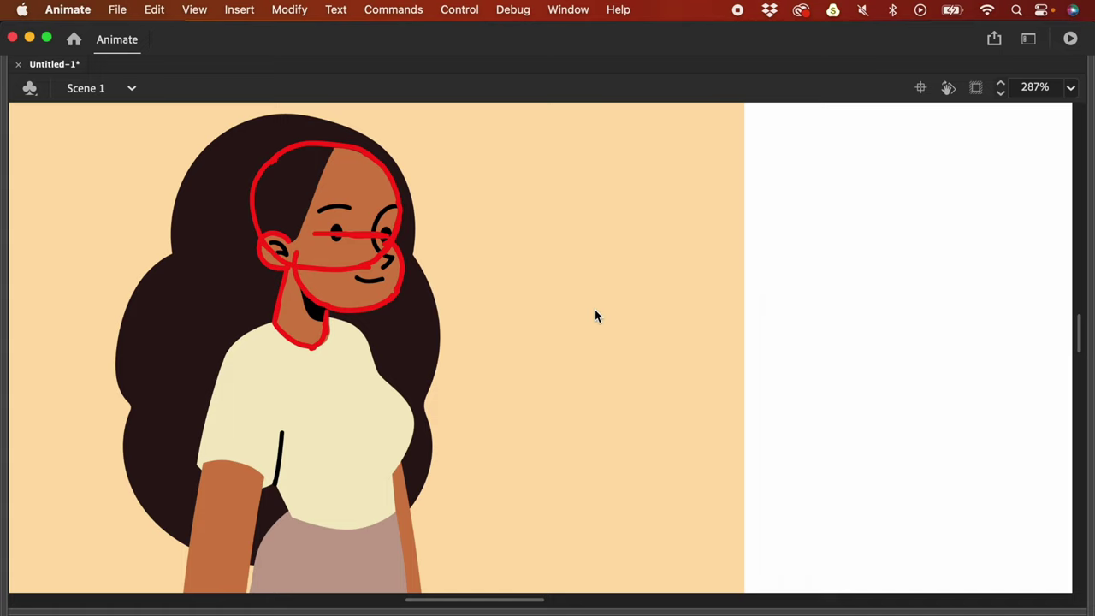
Step: Try an extra red stroke over the character's neck and undo it
left_click_drag(415, 319, 520, 323)
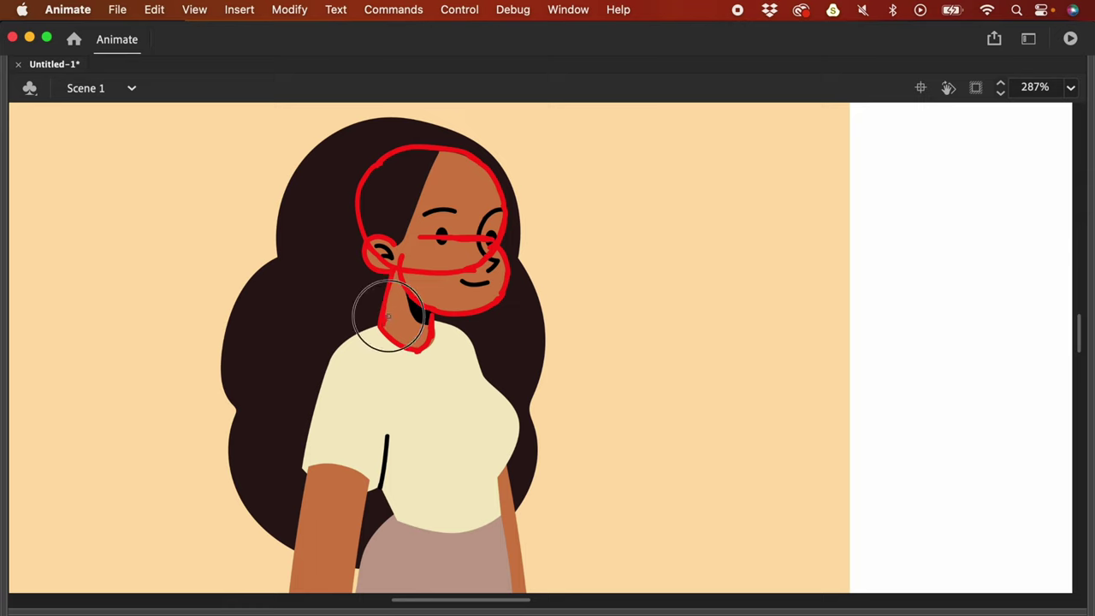
left_click_drag(389, 317, 431, 335)
key("super+z")
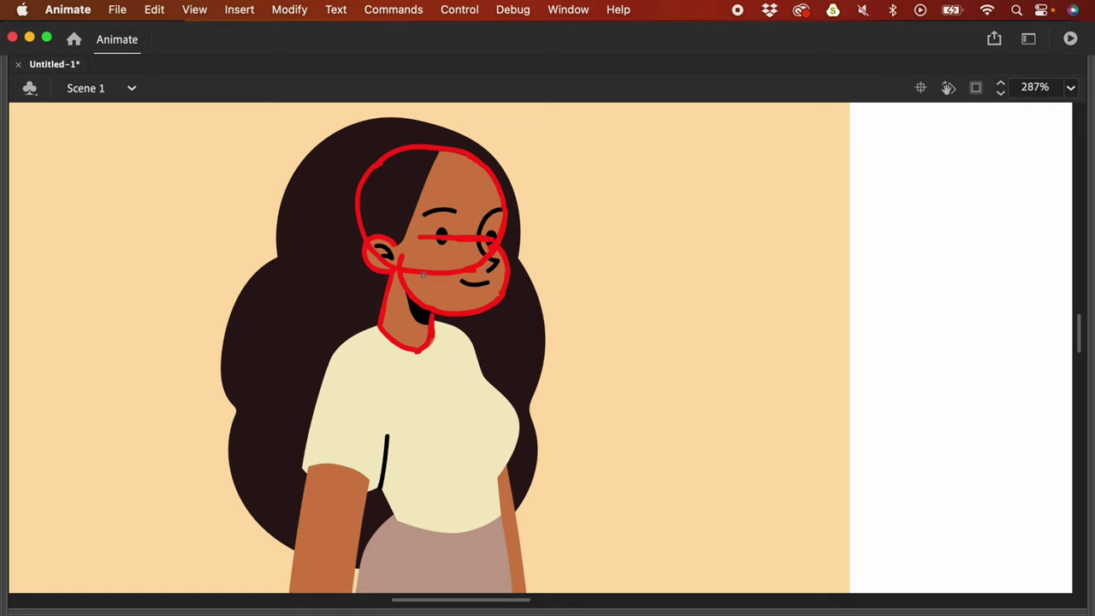
Step: Outline the torso in red from the shoulders down to a curved line at the waist
left_click_drag(630, 431, 693, 372)
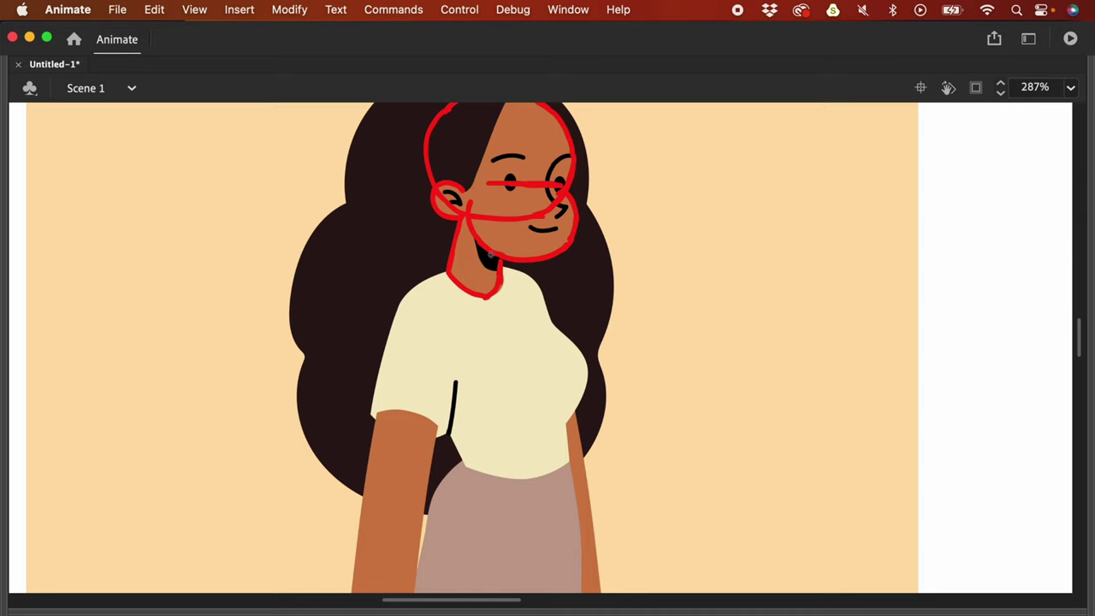
mouse_move(463, 465)
left_mouse_down()
mouse_move(415, 363)
mouse_move(404, 304)
mouse_move(442, 270)
mouse_move(519, 270)
mouse_move(551, 331)
mouse_move(569, 435)
mouse_move(543, 476)
mouse_move(568, 463)
left_mouse_up()
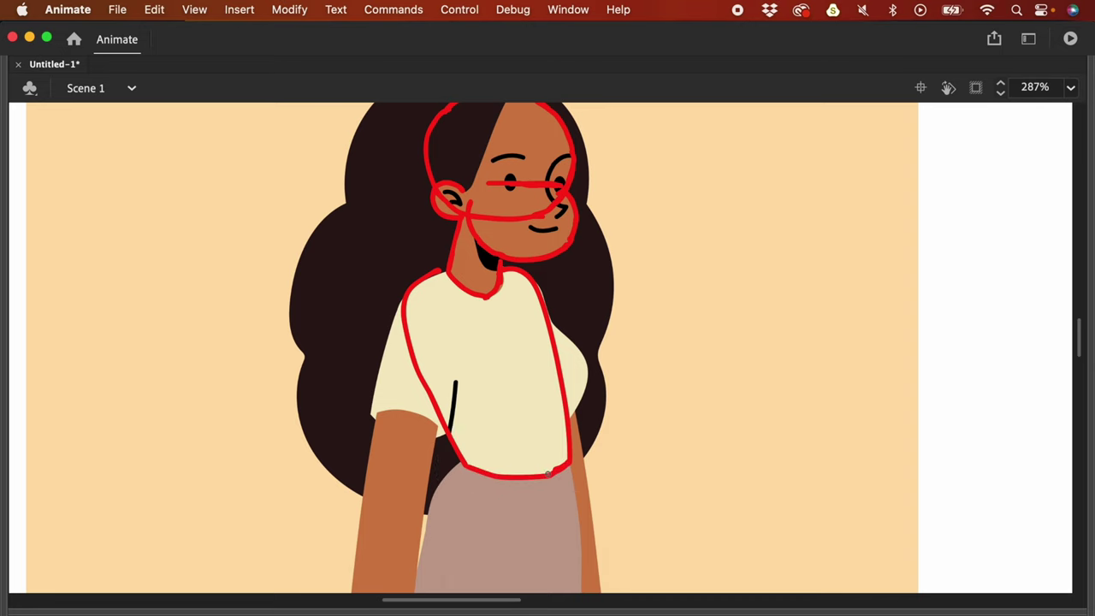
left_click_drag(430, 271, 452, 269)
Step: Make Layer_1 with the character artwork semi-transparent by setting its visibility to 50% opacity in the layer properties
key("F4")
left_click(151, 575)
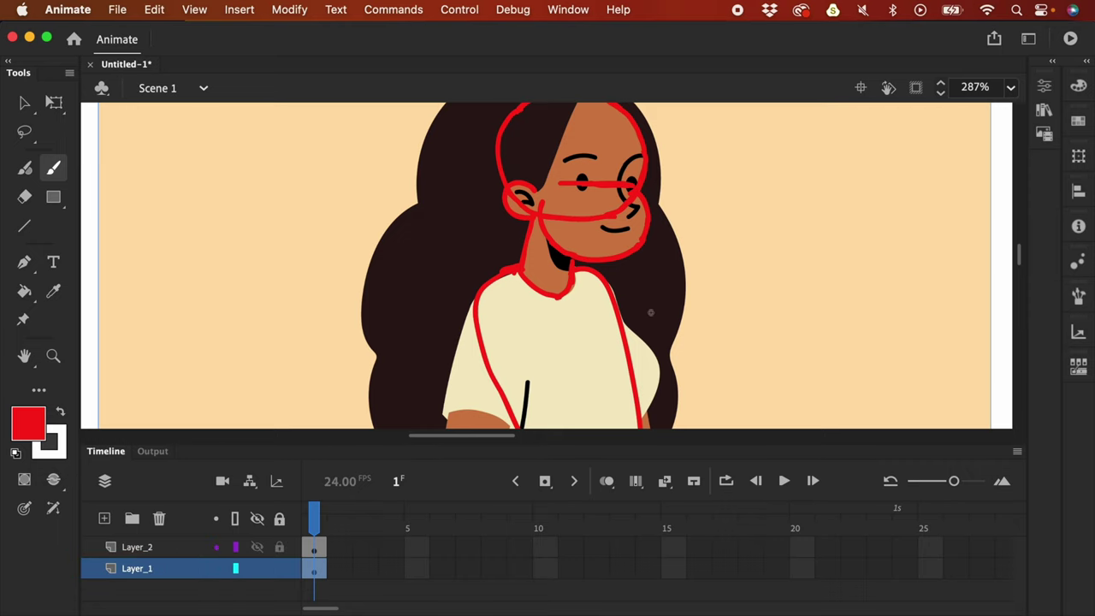
key("super+minus")
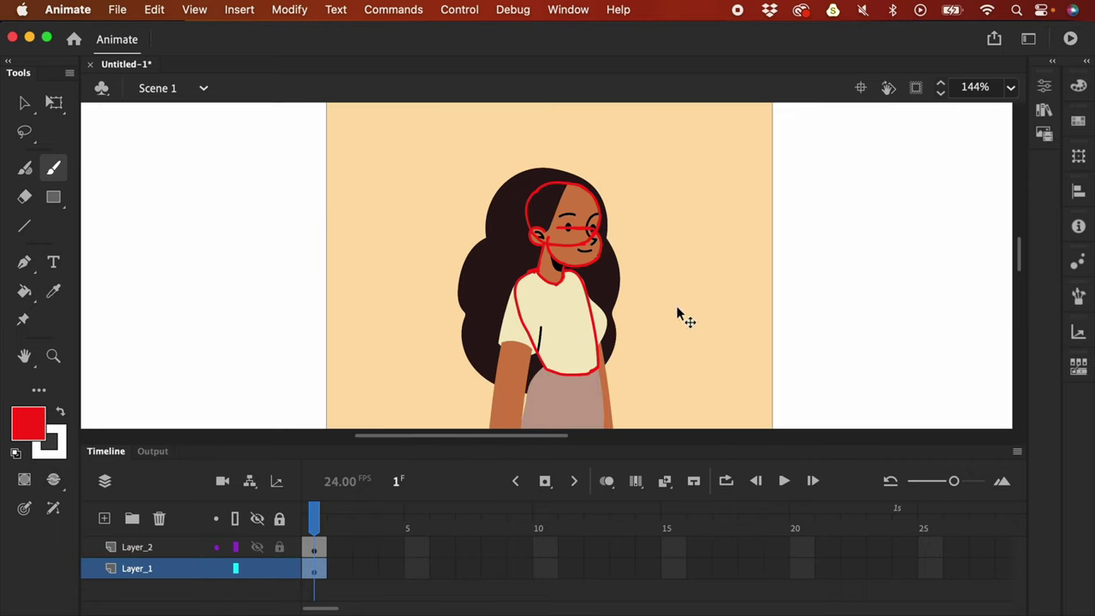
right_click(152, 570)
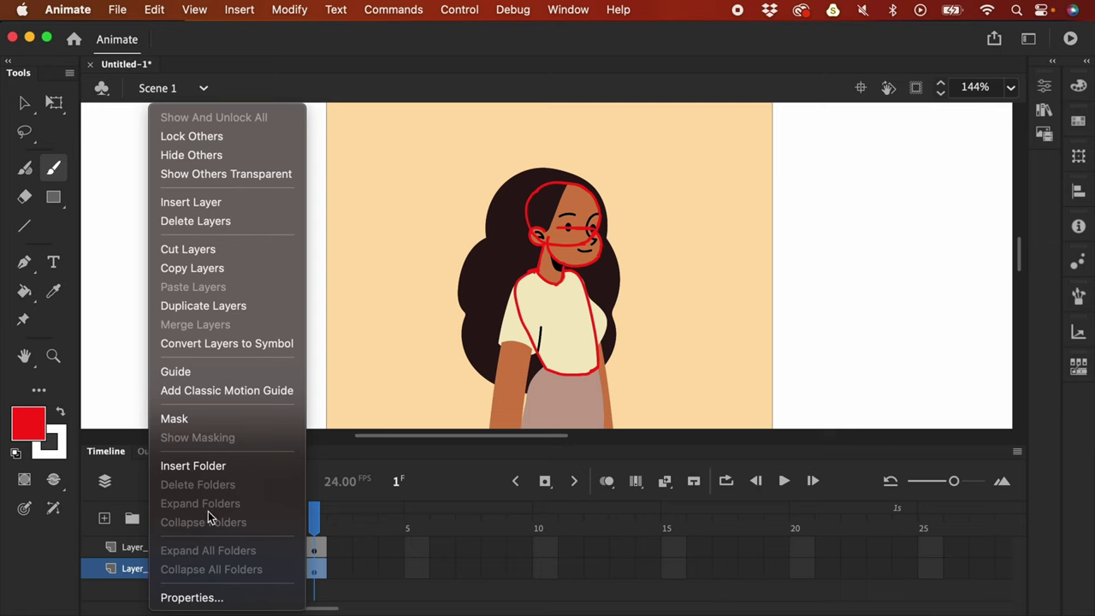
left_click(208, 598)
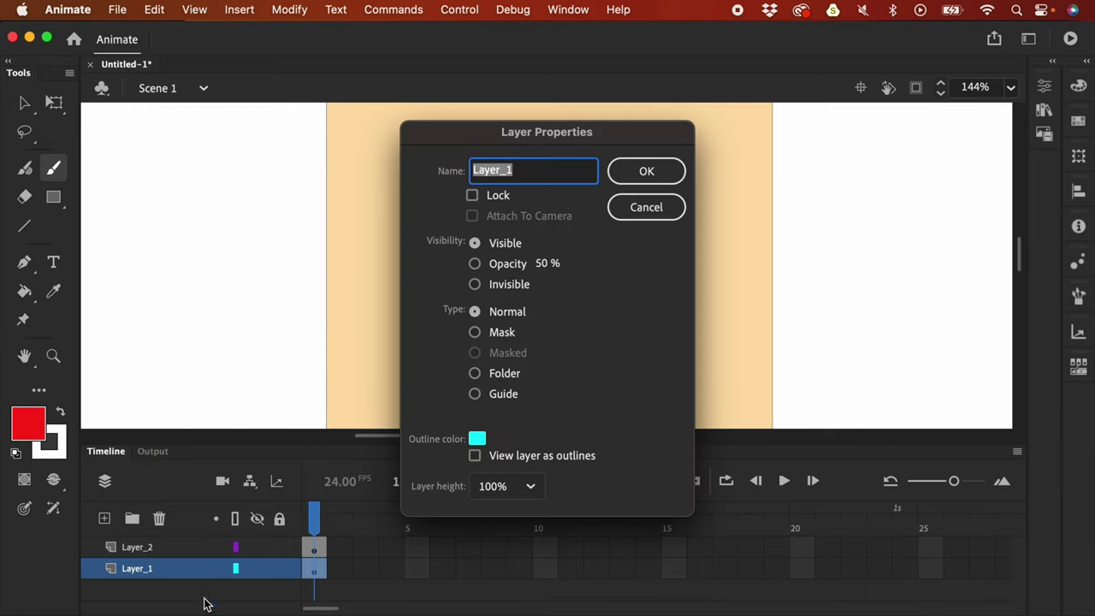
left_click_drag(601, 140, 818, 238)
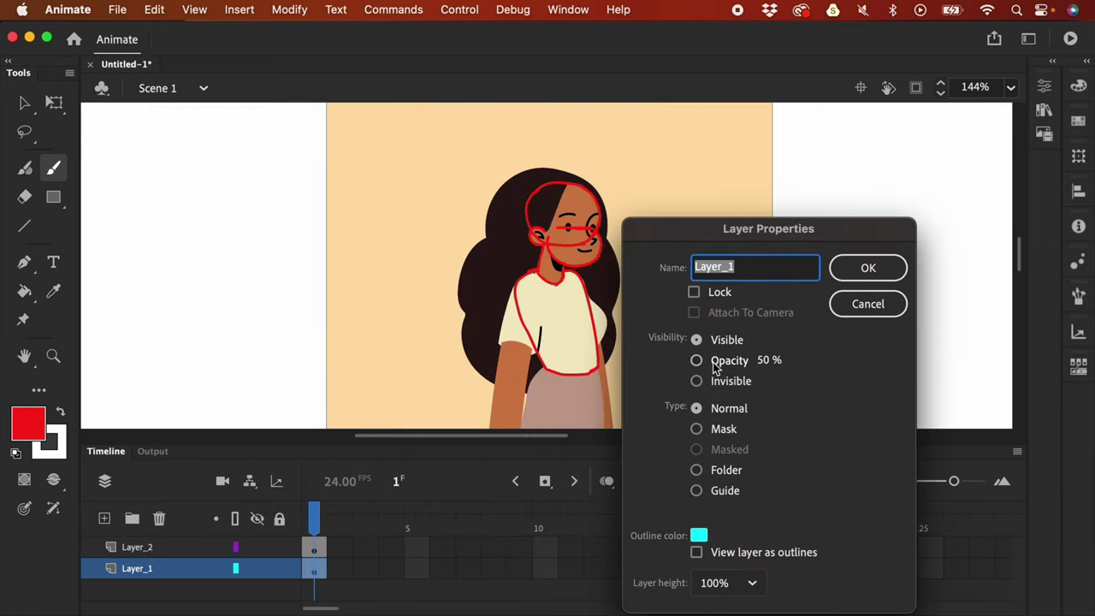
left_click(698, 363)
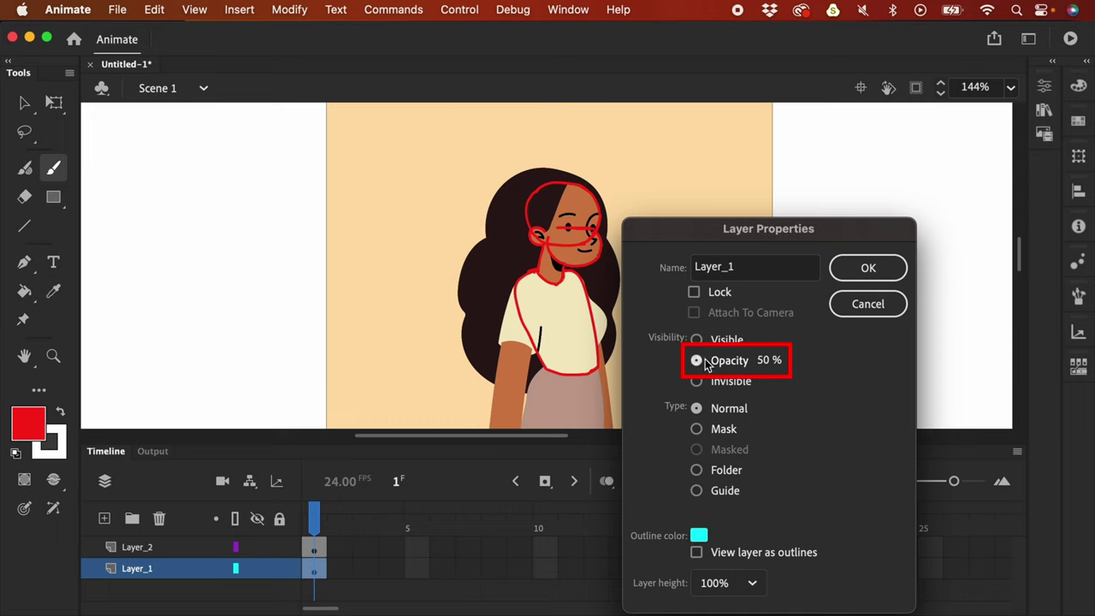
left_click(871, 270)
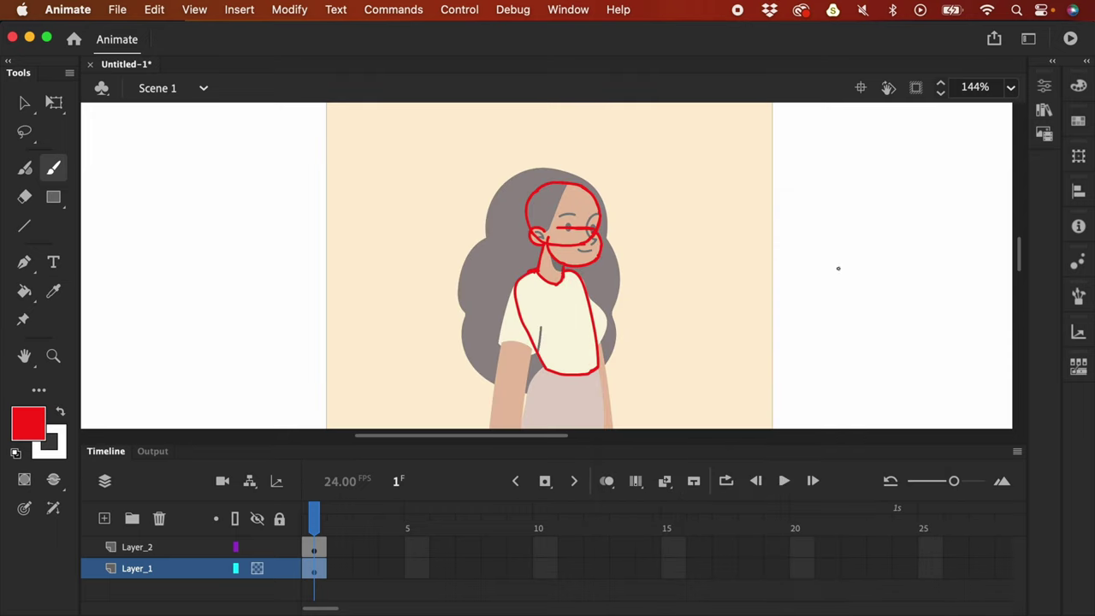
Step: Try a red stroke beside the character on Layer_2 and undo it
left_click(313, 548)
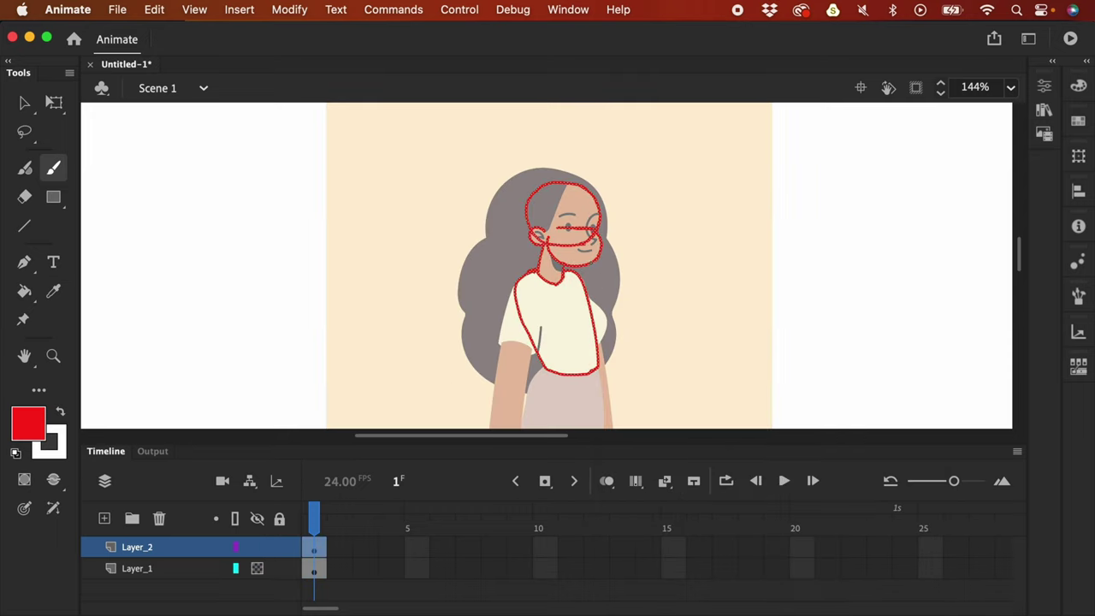
left_click_drag(602, 283, 652, 302)
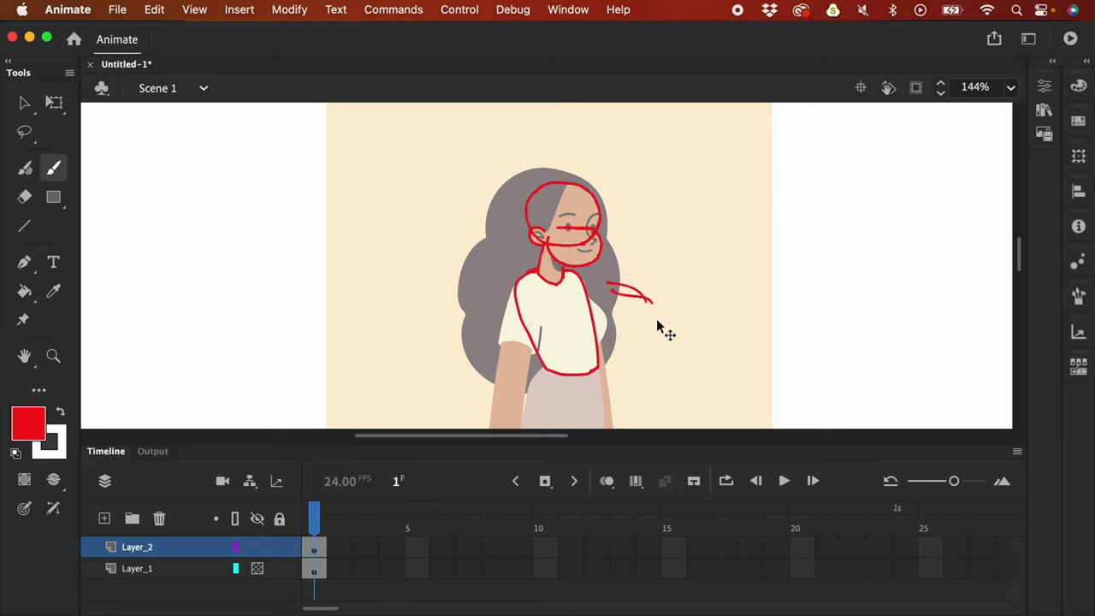
key("super+z")
Step: Fade the reference artwork further by setting Layer_1's opacity to 30% in the layer properties
left_click(144, 569)
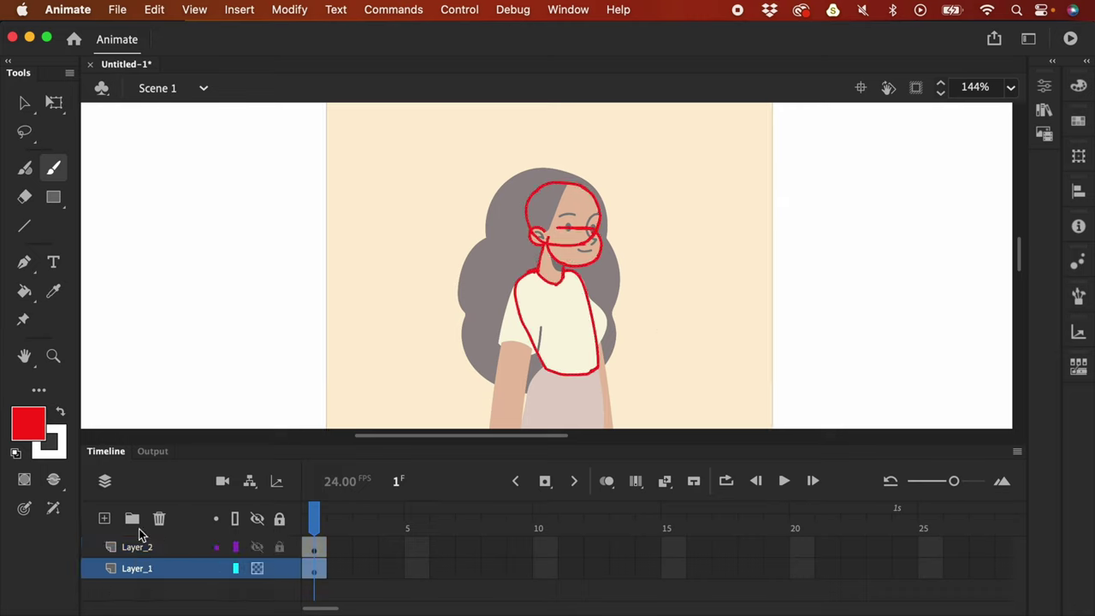
right_click(150, 569)
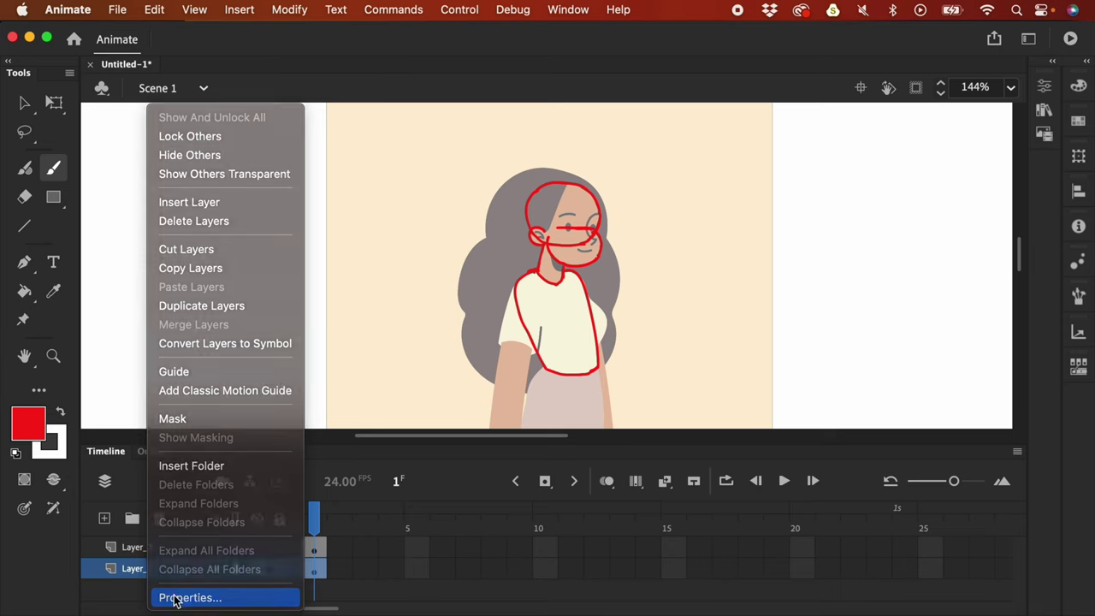
left_click(174, 598)
left_click(565, 261)
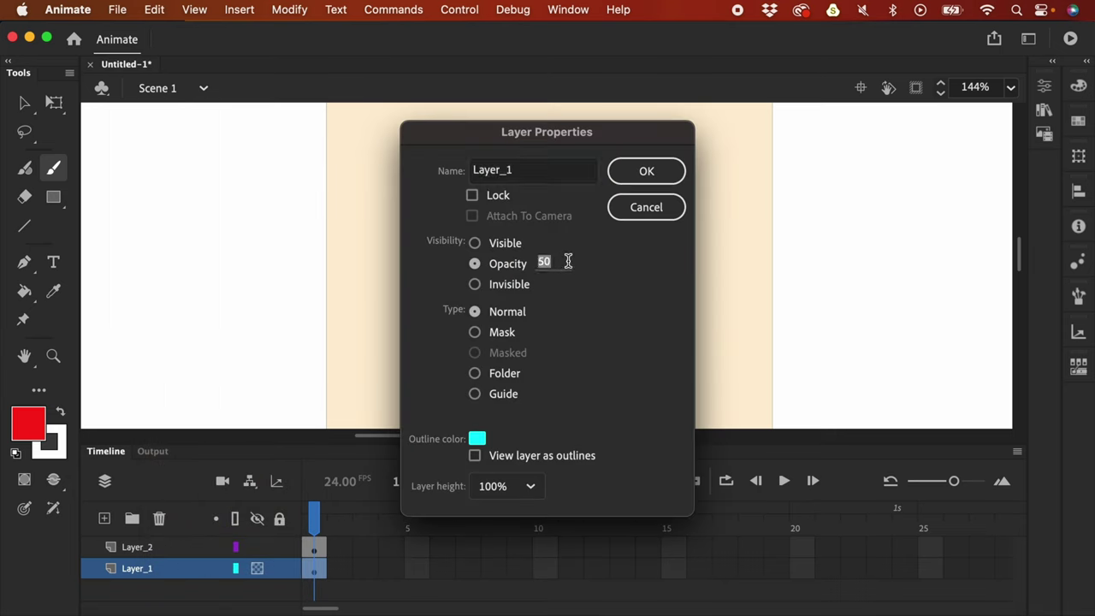
type("30")
left_click(647, 171)
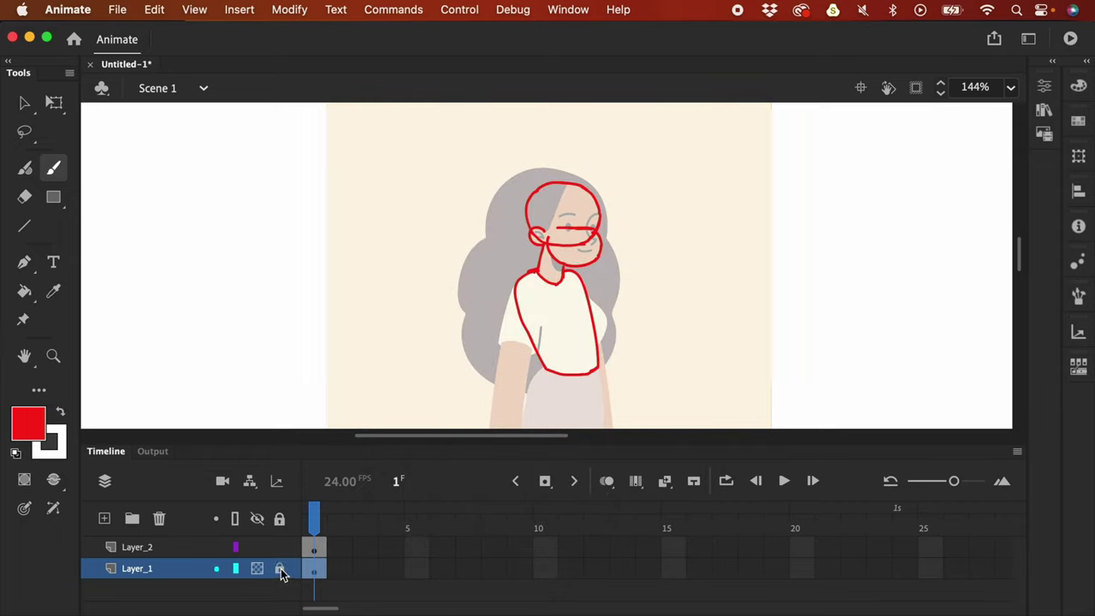
Step: Lock Layer_1 against edits and make Layer_2 the active layer for drawing
left_click(282, 571)
left_click(319, 546)
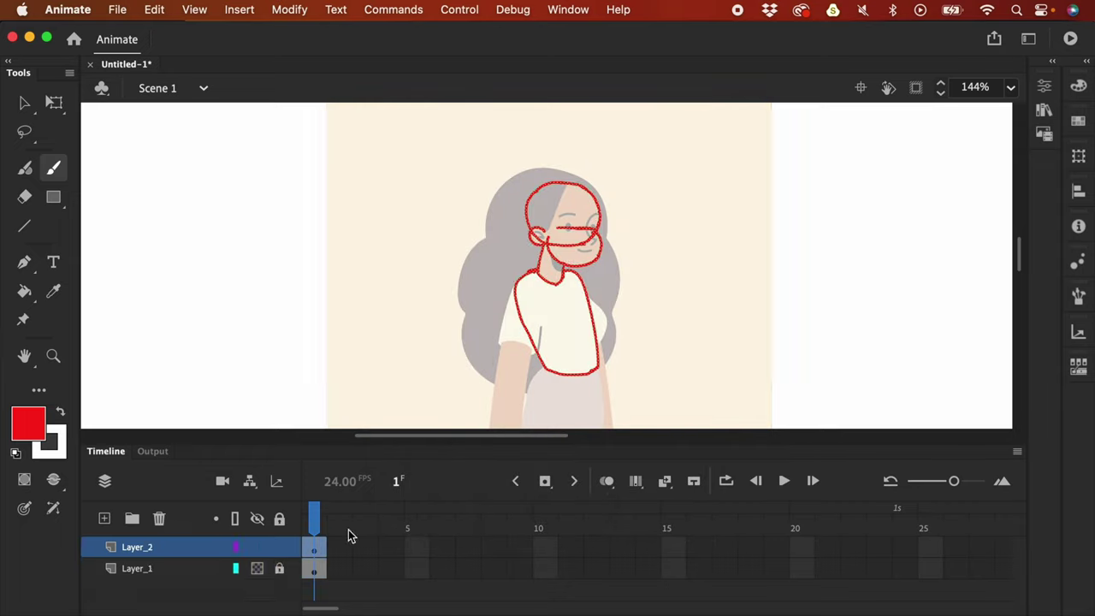
left_click(316, 569)
left_click(622, 321)
left_click(636, 352)
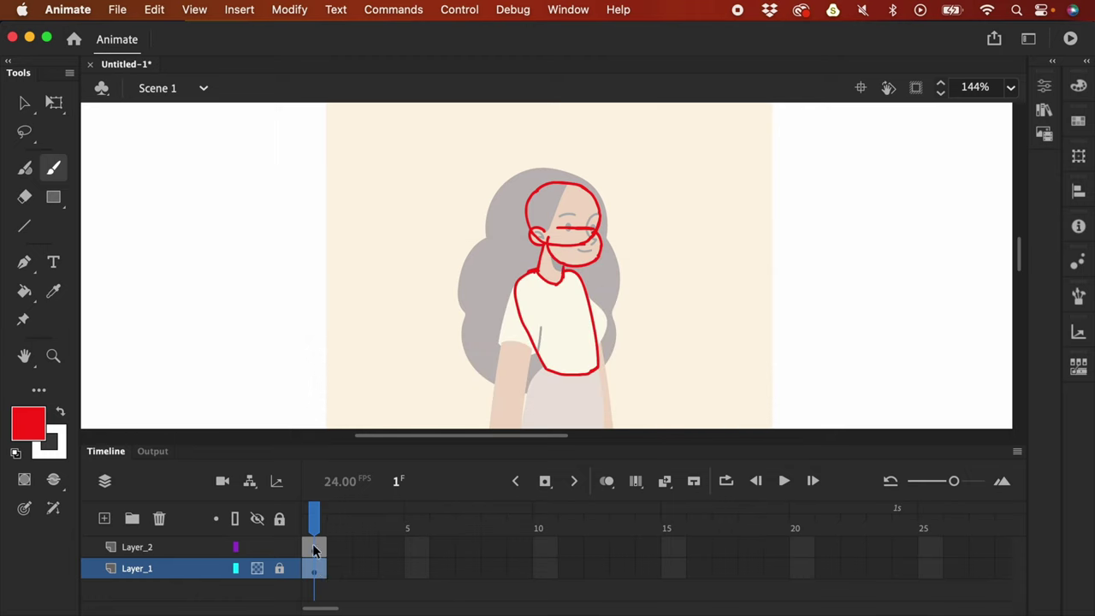
left_click(255, 555)
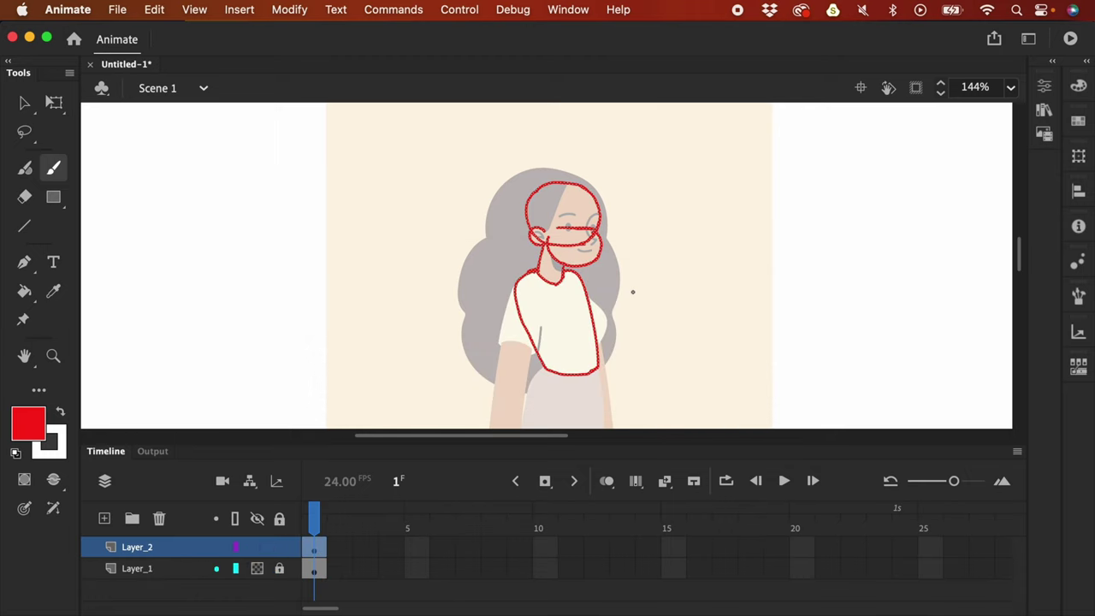
Step: Sketch a torso's slanted side, top edge and rounded corner in red beside the character
key("super+equal")
left_click_drag(705, 288, 581, 265)
key("super+minus")
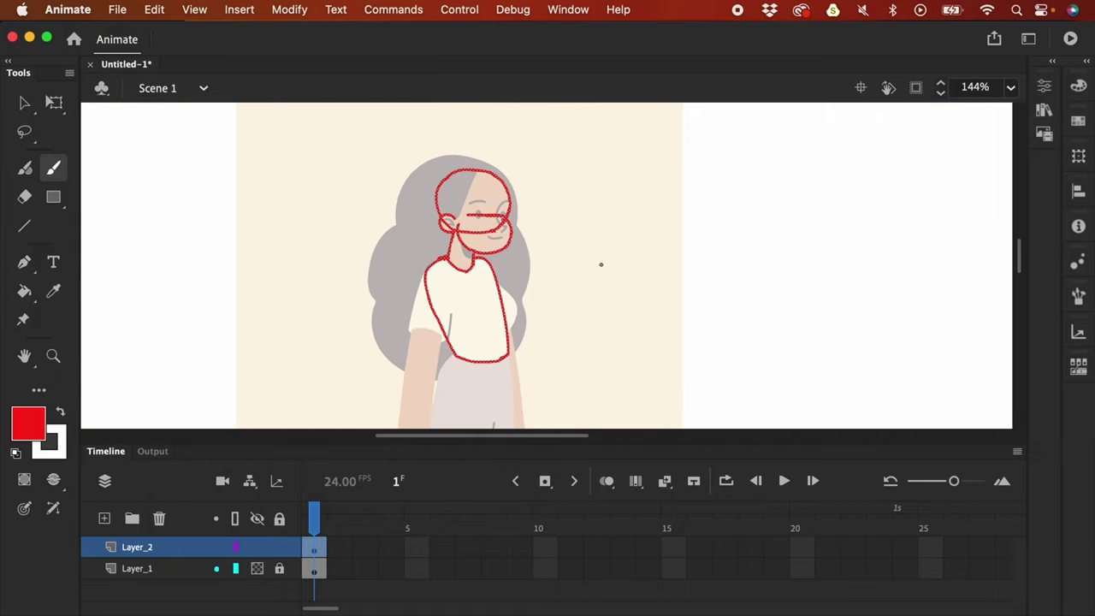
left_click_drag(596, 253, 624, 334)
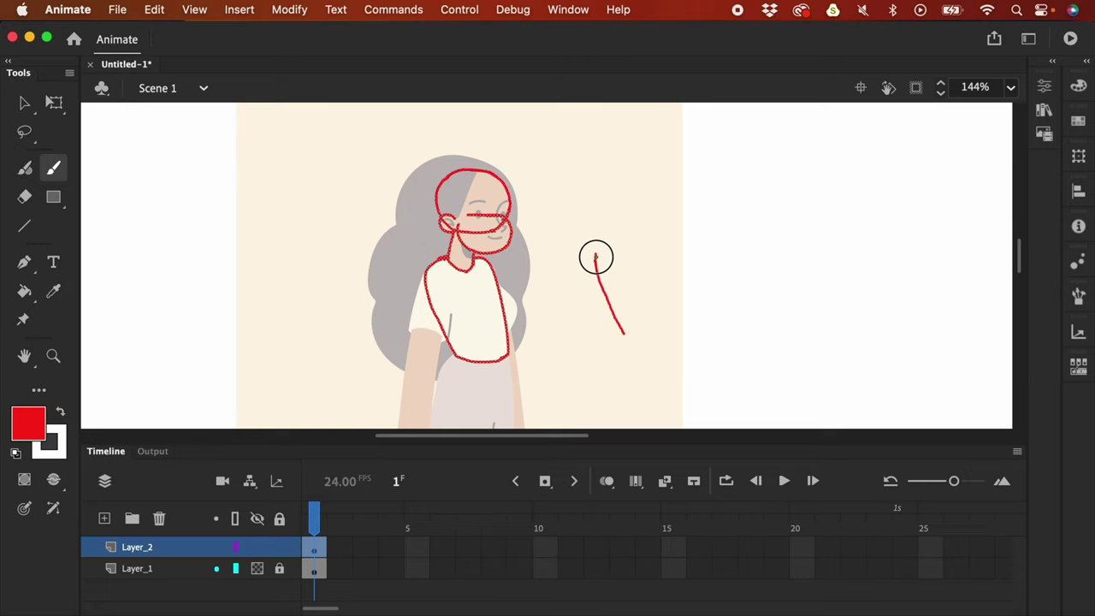
left_click_drag(598, 254, 638, 247)
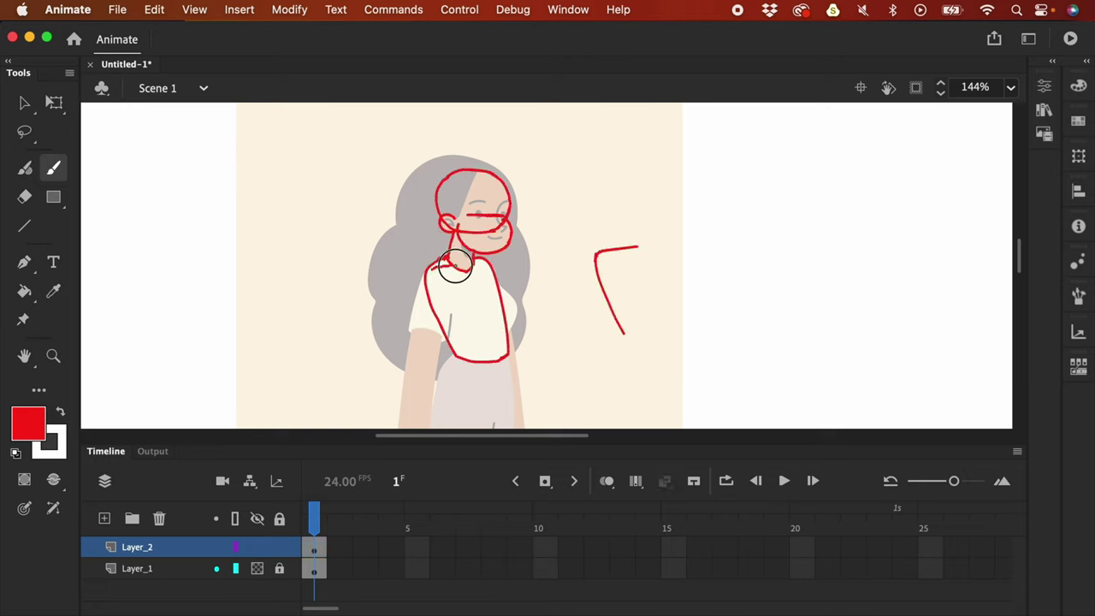
mouse_move(637, 249)
left_mouse_down()
mouse_move(648, 244)
mouse_move(659, 263)
left_mouse_up()
Step: Draw two downward-converging arrows on the white area beside the torso sketch and undo them
left_click_drag(742, 214, 781, 272)
left_click_drag(807, 203, 800, 270)
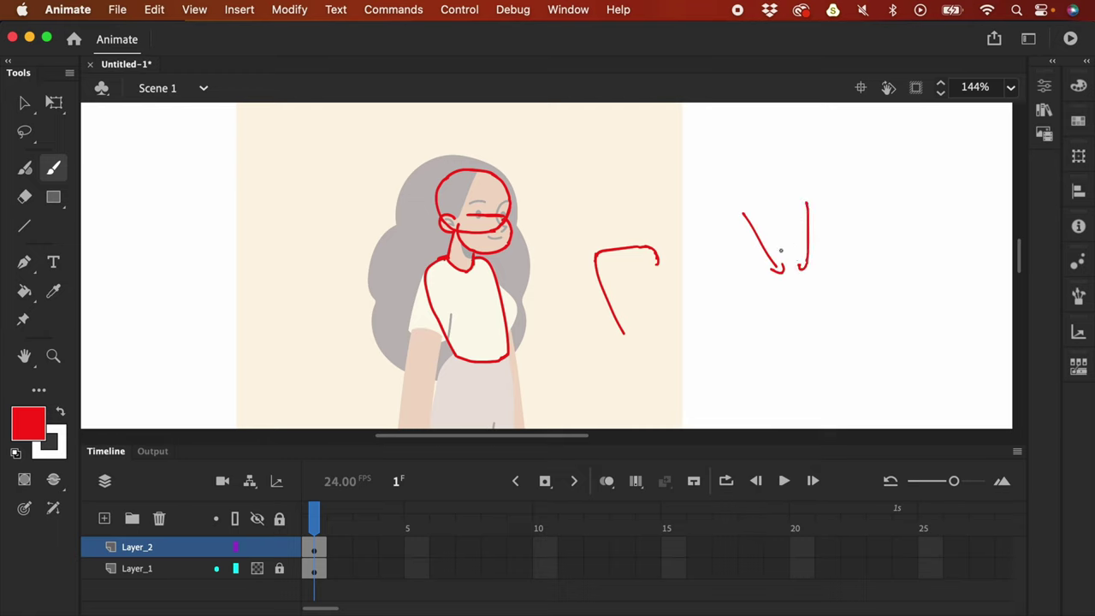
key("super+z")
key("super+z")
key("super+z")
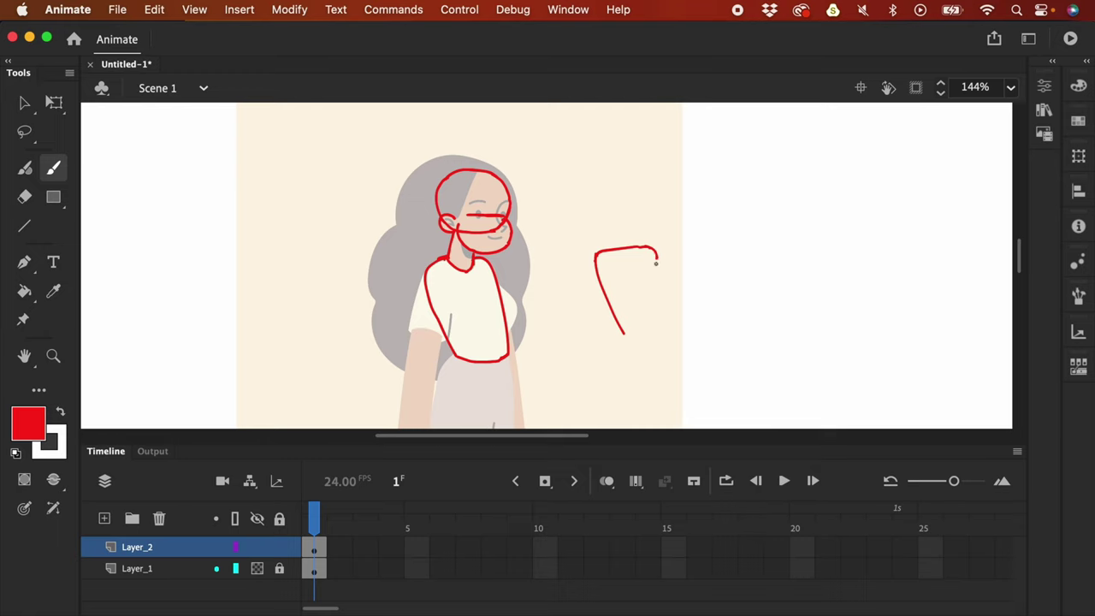
Step: Close the torso sketch beside the character with its remaining side and base, and undo the whole sketch
mouse_move(657, 259)
left_mouse_down()
mouse_move(663, 323)
mouse_move(629, 339)
mouse_move(664, 327)
left_mouse_up()
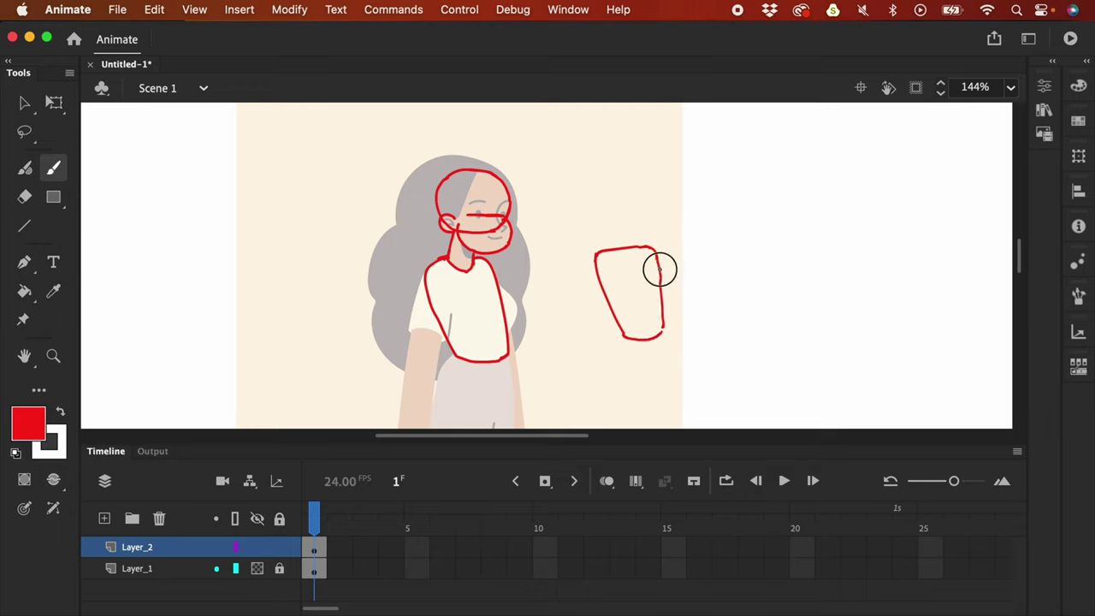
left_click_drag(657, 265, 668, 298)
key("super+z")
key("super+z")
key("super+z")
key("super+z")
key("super+z")
key("super+z")
key("super+z")
key("super+z")
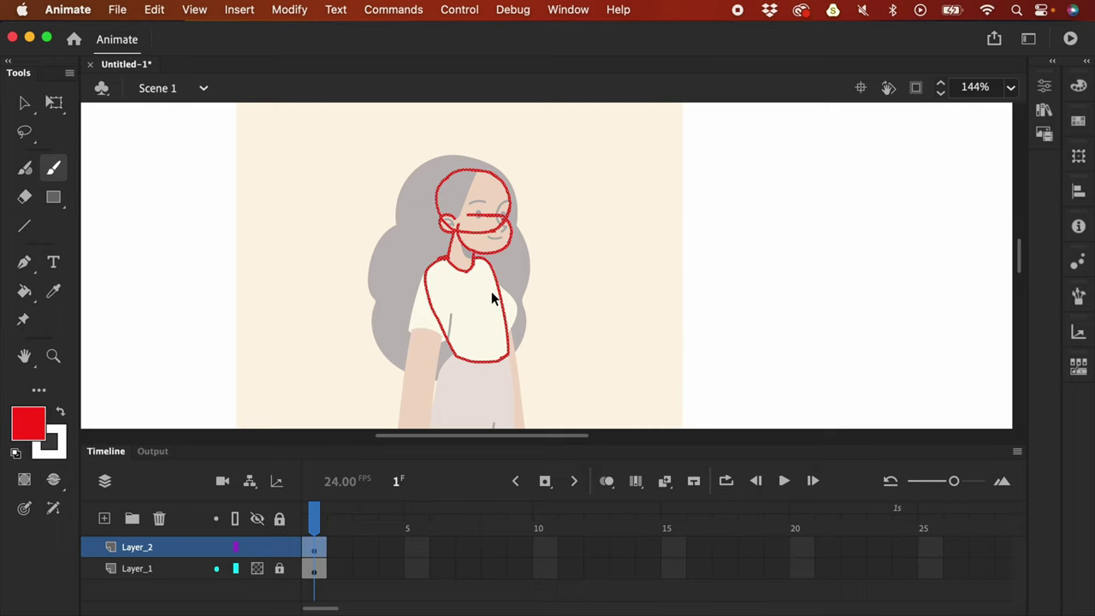
Step: Outline the chest bulge in red at the front of the torso and check it against the reference by toggling Layer_2's visibility
key("super+equal")
scroll(650, 279, "down", 3)
mouse_move(586, 240)
left_mouse_down()
mouse_move(632, 285)
mouse_move(616, 344)
left_mouse_up()
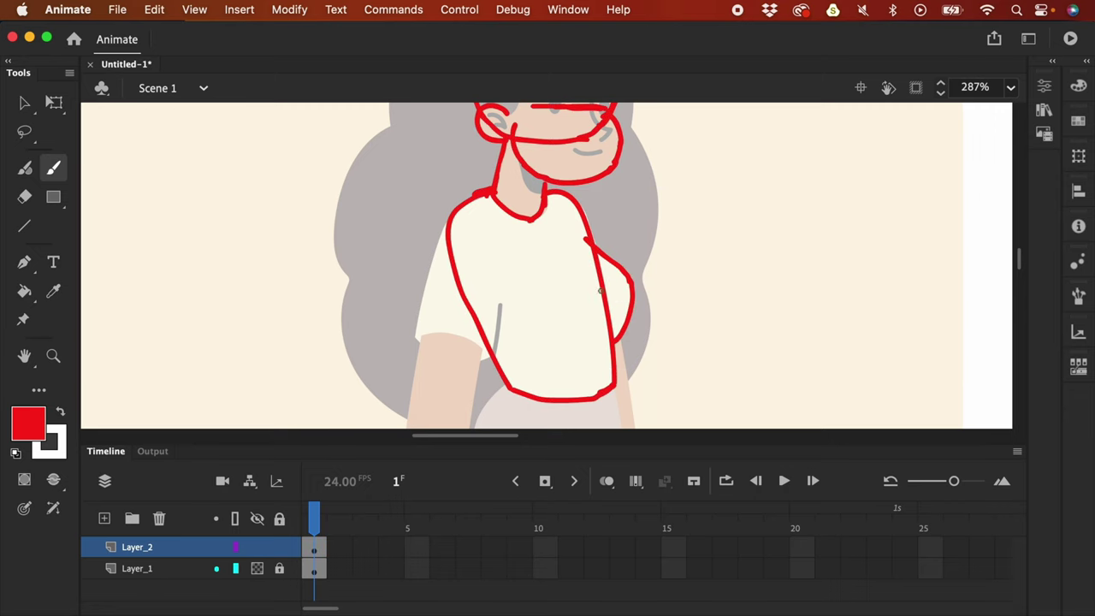
left_click(257, 547)
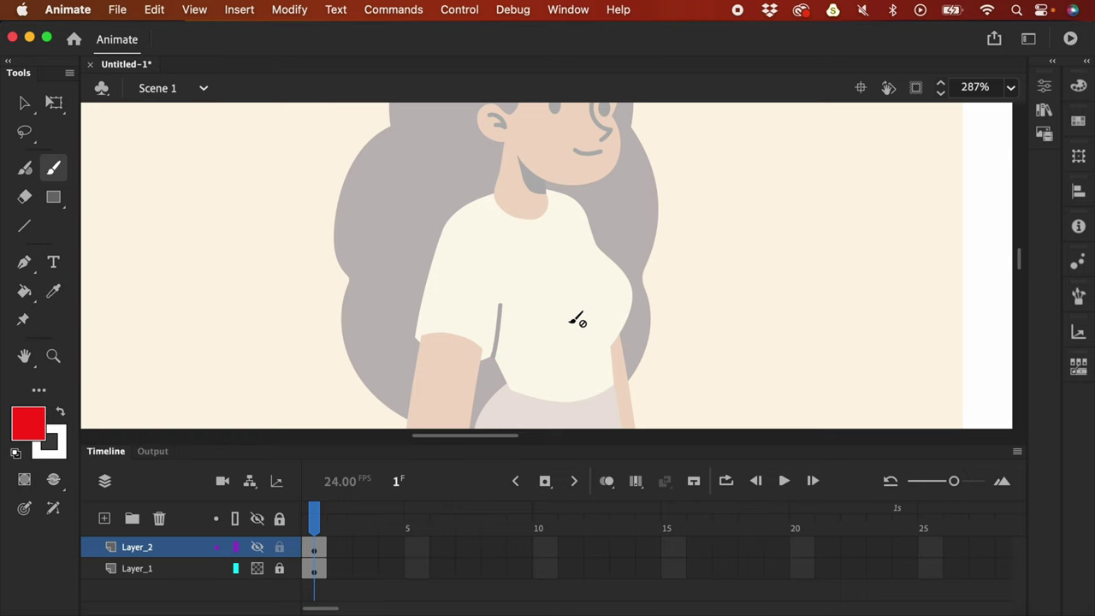
left_click(258, 549)
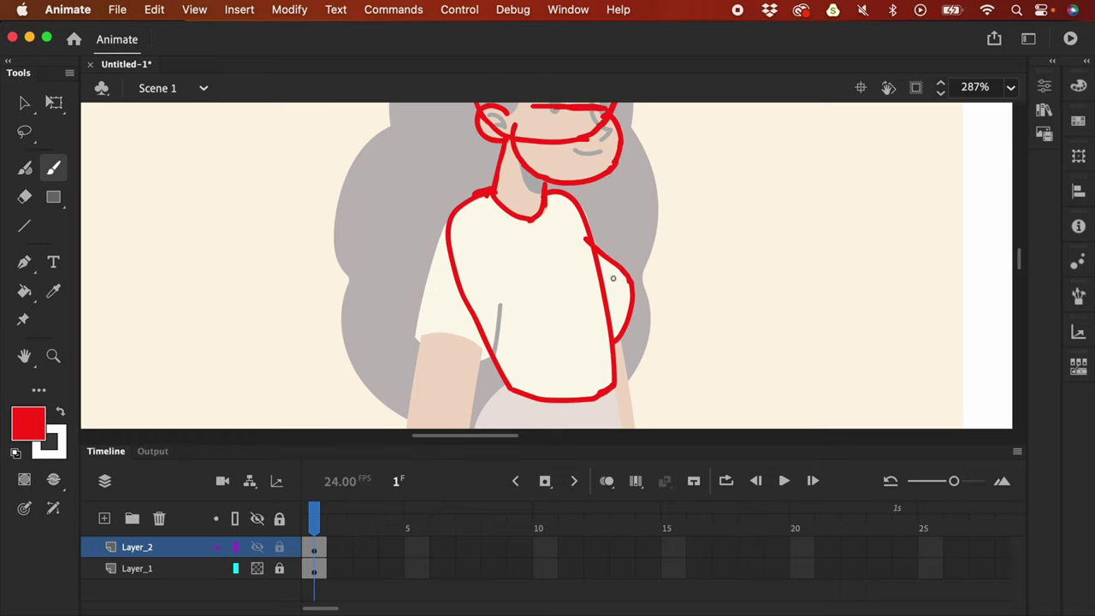
Step: Try a curved red chest stroke inside the torso outline and undo it
mouse_move(513, 267)
left_mouse_down()
mouse_move(500, 330)
mouse_move(557, 294)
mouse_move(574, 303)
left_mouse_up()
key("super+z")
key("super+z")
key("super+z")
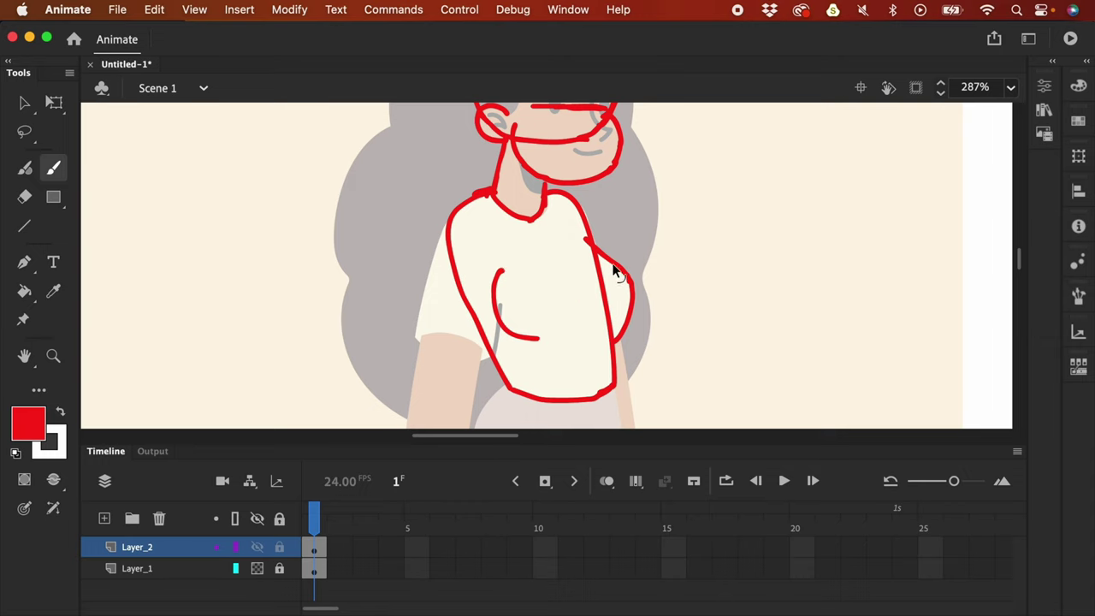
Step: Reinforce the red chest bulge at the front of the torso, undoing an extra stroke inside the torso
mouse_move(619, 268)
left_mouse_down()
mouse_move(632, 292)
mouse_move(623, 326)
left_mouse_up()
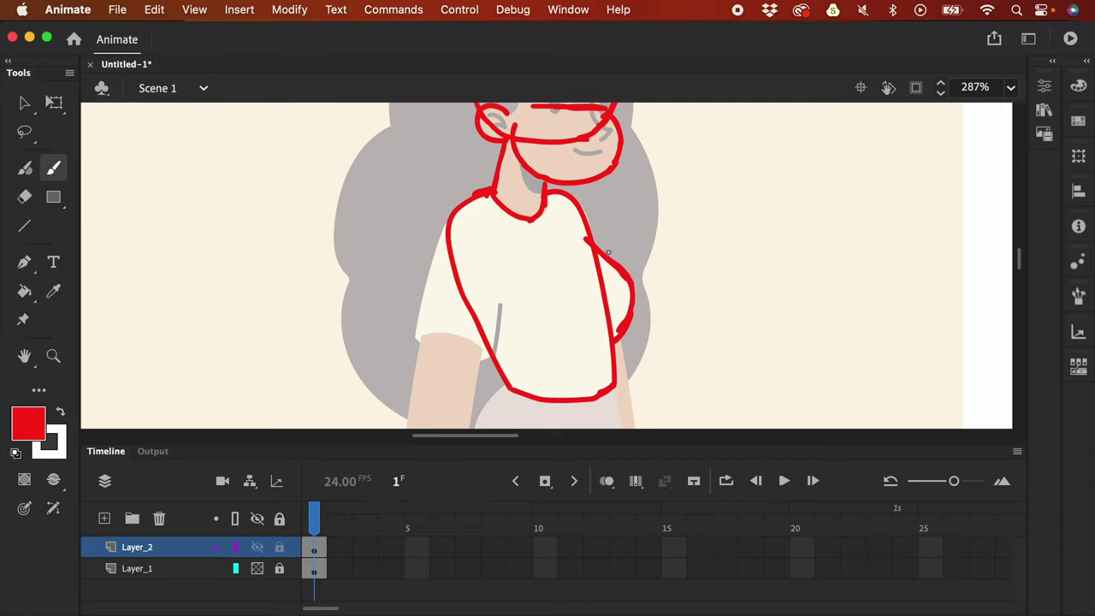
left_click_drag(517, 329, 571, 323)
key("super+z")
mouse_move(592, 239)
left_mouse_down()
mouse_move(630, 283)
mouse_move(627, 309)
left_mouse_up()
Step: Sketch a tapered torso in red beside the character, adding a small chest bulge to its side and undoing the bulge
left_click_drag(792, 303, 695, 309)
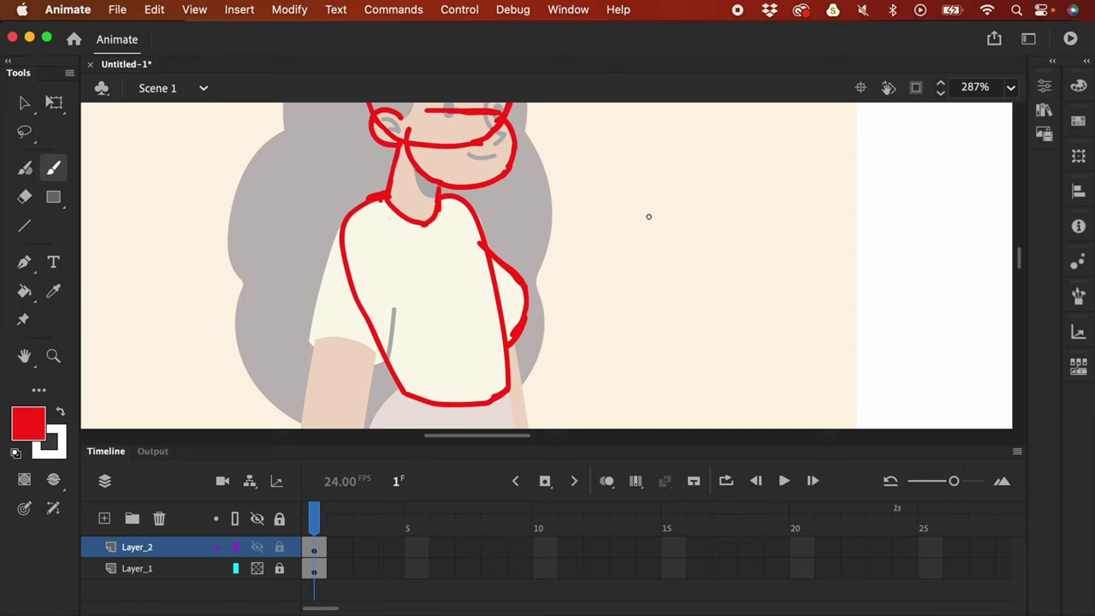
mouse_move(618, 220)
left_mouse_down()
mouse_move(682, 197)
mouse_move(651, 319)
mouse_move(699, 205)
mouse_move(706, 308)
mouse_move(662, 328)
mouse_move(697, 317)
left_mouse_up()
mouse_move(702, 233)
left_mouse_down()
mouse_move(717, 256)
mouse_move(712, 249)
mouse_move(708, 284)
mouse_move(719, 258)
mouse_move(708, 286)
left_mouse_up()
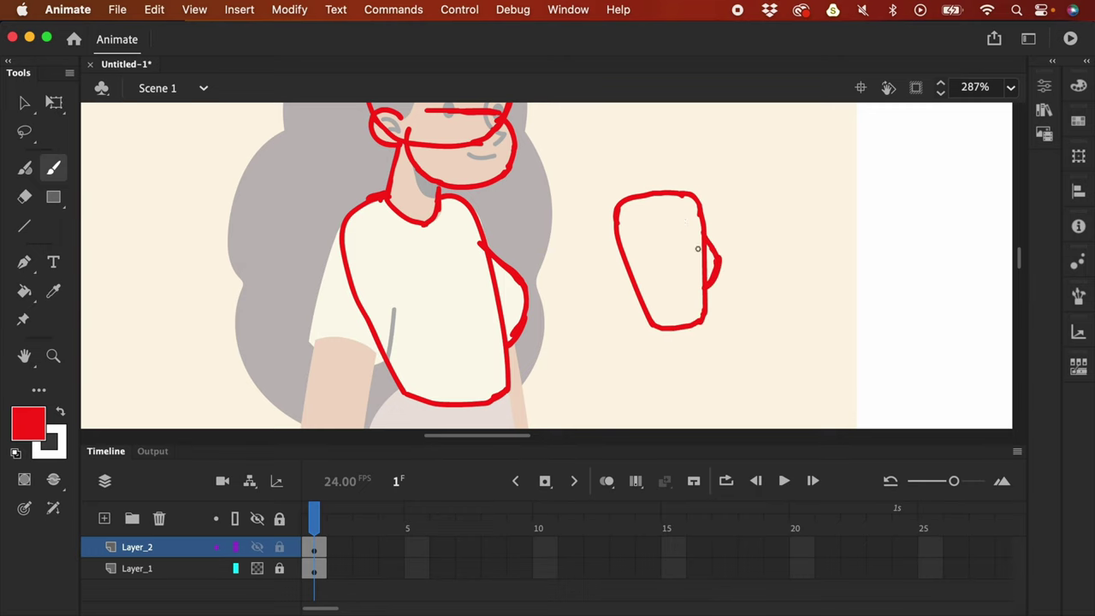
key("super+z")
key("super+z")
key("super+z")
key("super+z")
Step: Mark the arm opening with an oval on the character's shoulder, and add an arrow plus neck and arm openings to the torso sketch
mouse_move(360, 274)
left_mouse_down()
mouse_move(345, 245)
mouse_move(360, 215)
mouse_move(385, 237)
mouse_move(390, 272)
mouse_move(378, 279)
left_mouse_up()
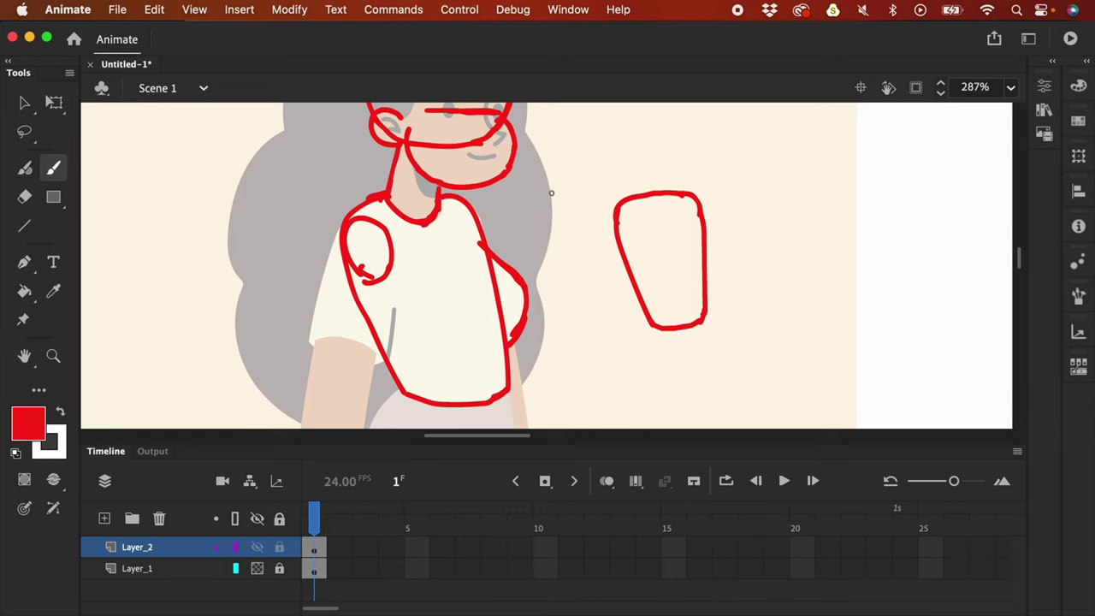
left_click_drag(648, 129, 658, 159)
mouse_move(648, 199)
left_mouse_down()
mouse_move(647, 214)
mouse_move(673, 214)
mouse_move(679, 200)
left_mouse_up()
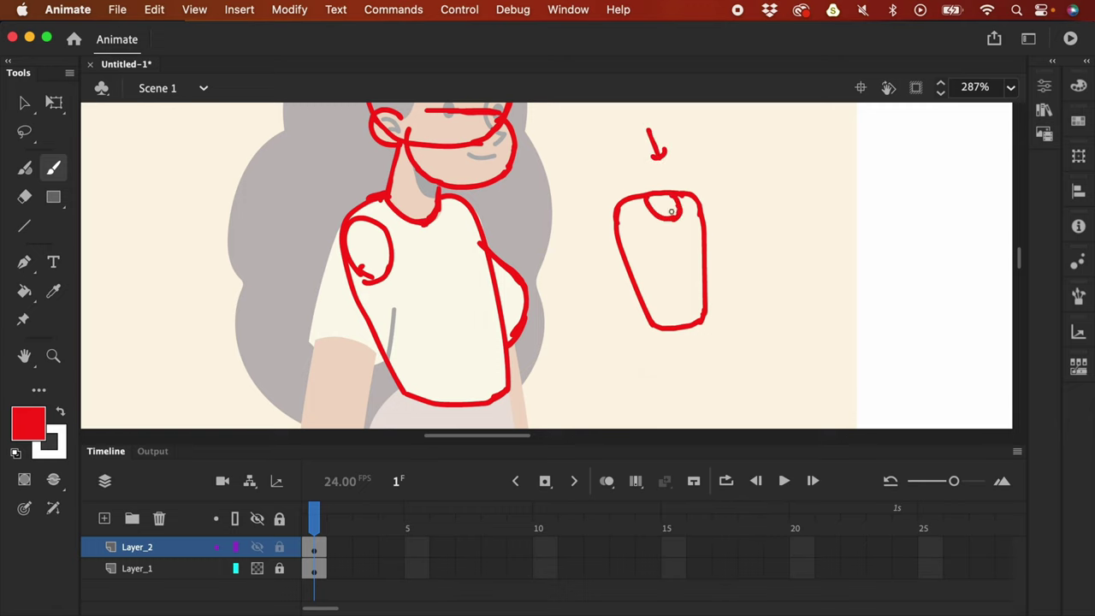
mouse_move(629, 249)
left_mouse_down()
mouse_move(623, 216)
mouse_move(635, 244)
left_mouse_up()
Step: Sketch a three-dimensional box in red beside the simplified torso sketch
left_click_drag(734, 329, 705, 319)
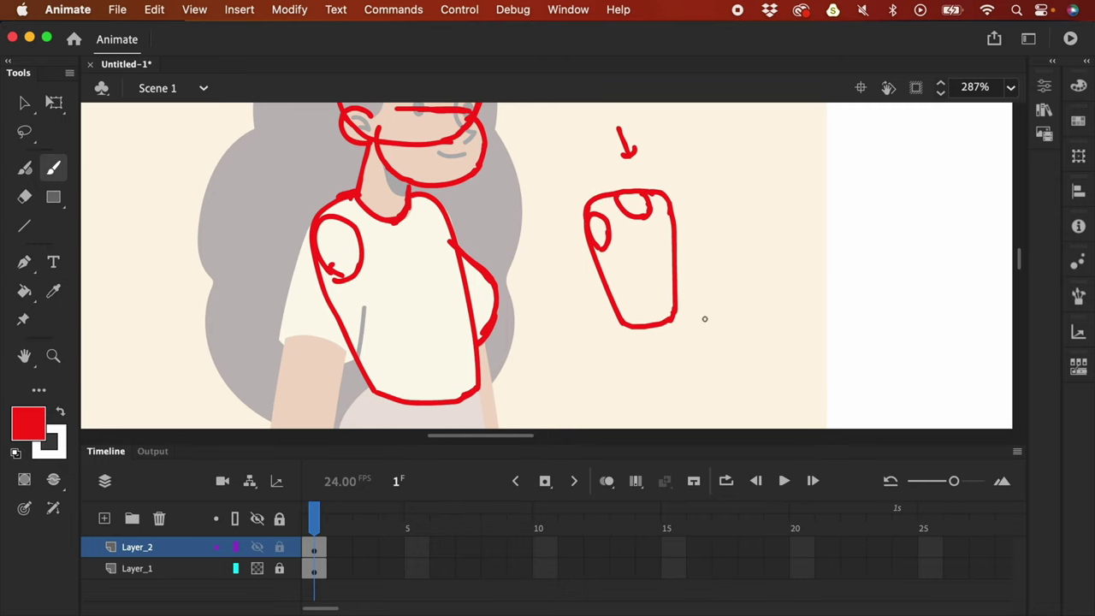
mouse_move(720, 187)
left_mouse_down()
mouse_move(788, 182)
mouse_move(713, 188)
mouse_move(751, 212)
mouse_move(803, 202)
mouse_move(791, 186)
mouse_move(710, 188)
mouse_move(709, 300)
left_mouse_up()
mouse_move(739, 210)
left_mouse_down()
mouse_move(725, 316)
mouse_move(794, 306)
left_mouse_up()
left_click_drag(805, 202, 794, 292)
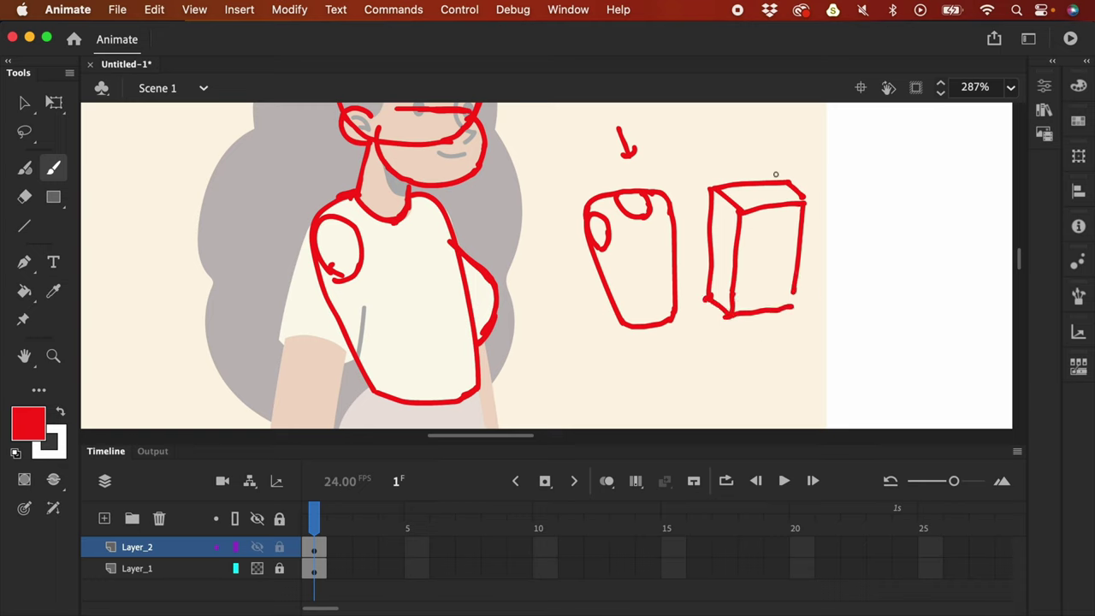
Step: Draw neck and arm openings as ovals on the box's top and side, and undo the ovals and the whole box
left_click_drag(754, 149, 757, 193)
key("super+z")
key("super+z")
mouse_move(687, 229)
left_mouse_down()
mouse_move(720, 231)
mouse_move(723, 204)
left_mouse_up()
key("super+z")
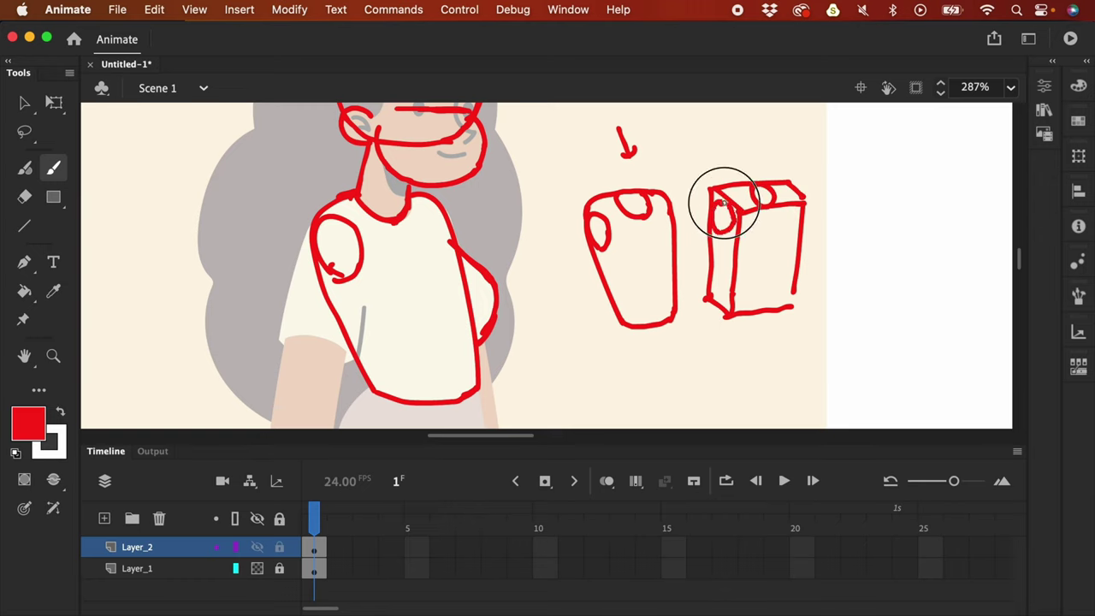
key("super+z")
key("super+z")
key("super+z")
key("super+z")
key("super+z")
key("super+z")
key("super+z")
key("super+z")
key("super+z")
key("super+z")
key("super+z")
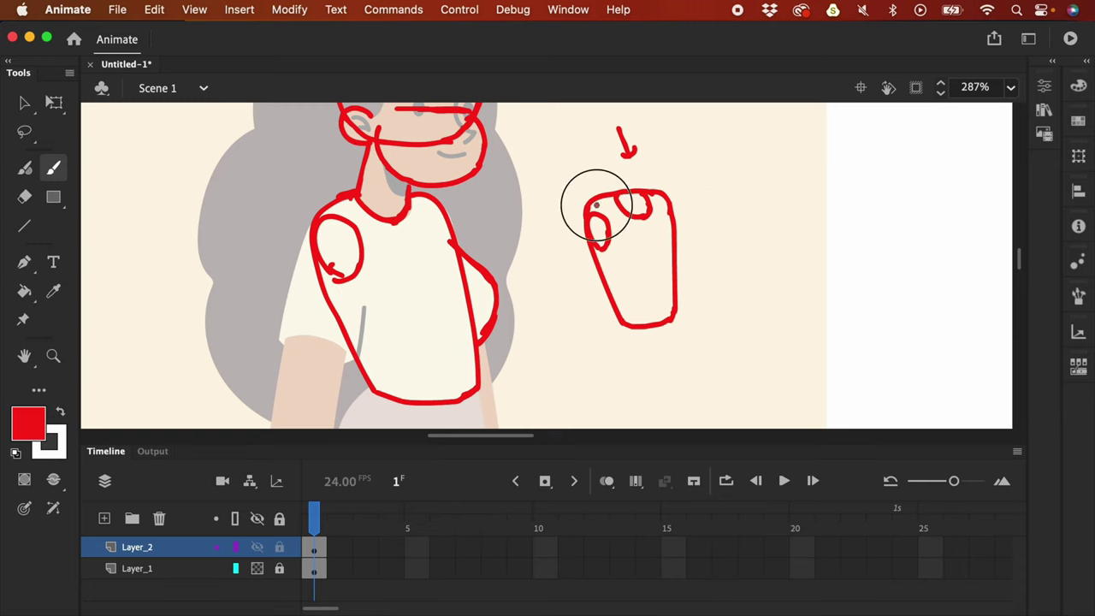
Step: Undo the extra stroke over the simplified torso sketch, and remove that sketch and its arrow from beside the character
mouse_move(606, 208)
left_mouse_down()
mouse_move(623, 227)
mouse_move(669, 221)
mouse_move(633, 324)
left_mouse_up()
key("super+z")
key("super+z")
key("super+z")
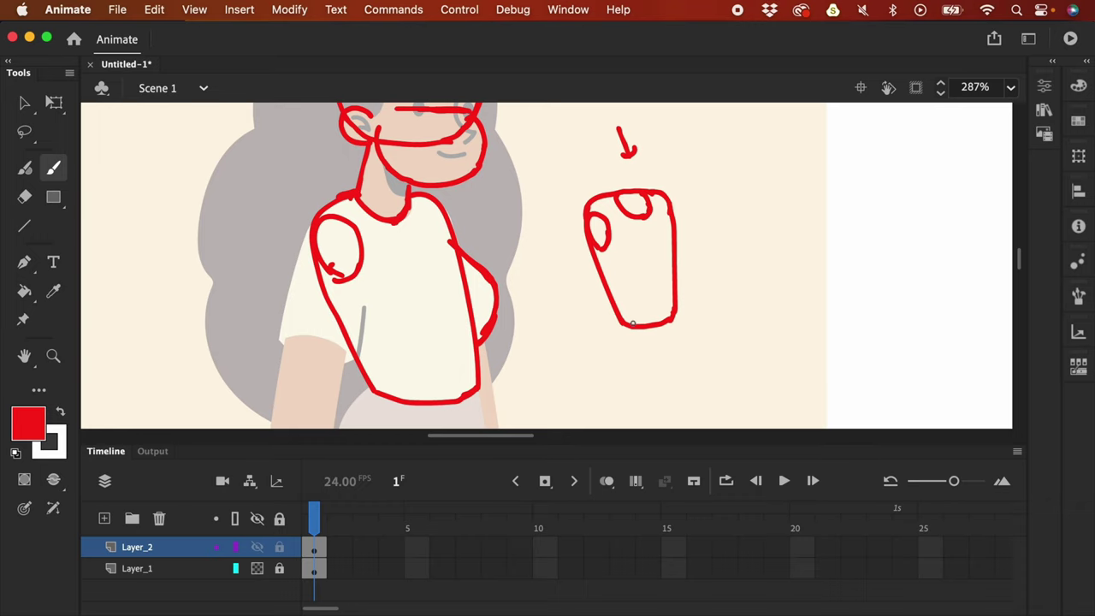
key("l")
left_click_drag(683, 139, 656, 112)
Step: Sketch the pelvis in red below the torso as a brief-like shape tapering to a point at the crotch
scroll(653, 254, "down", 2)
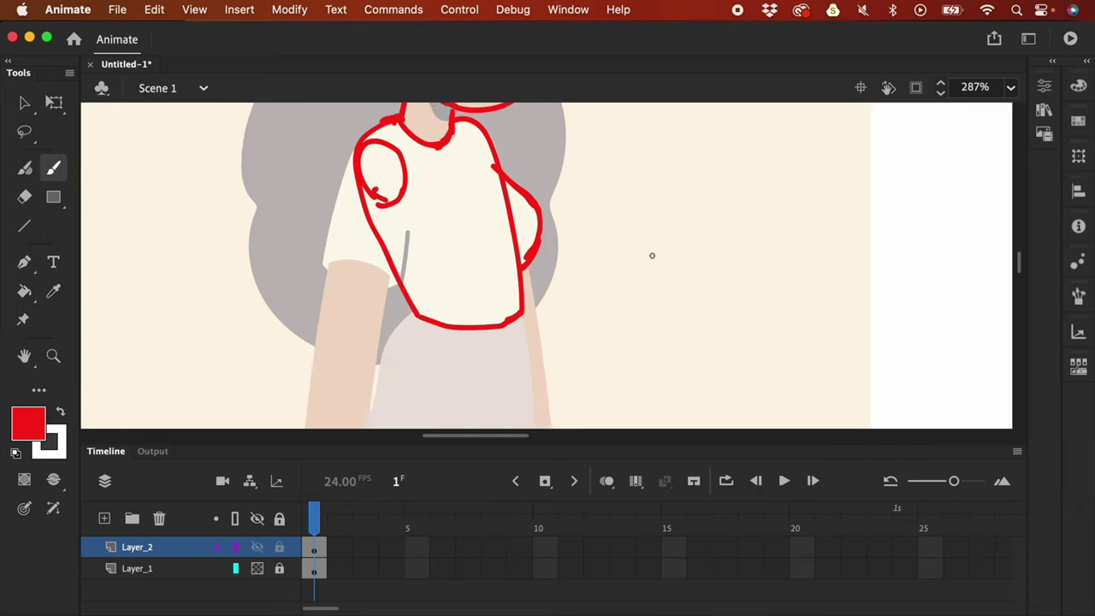
key("super+minus")
scroll(640, 239, "down", 1)
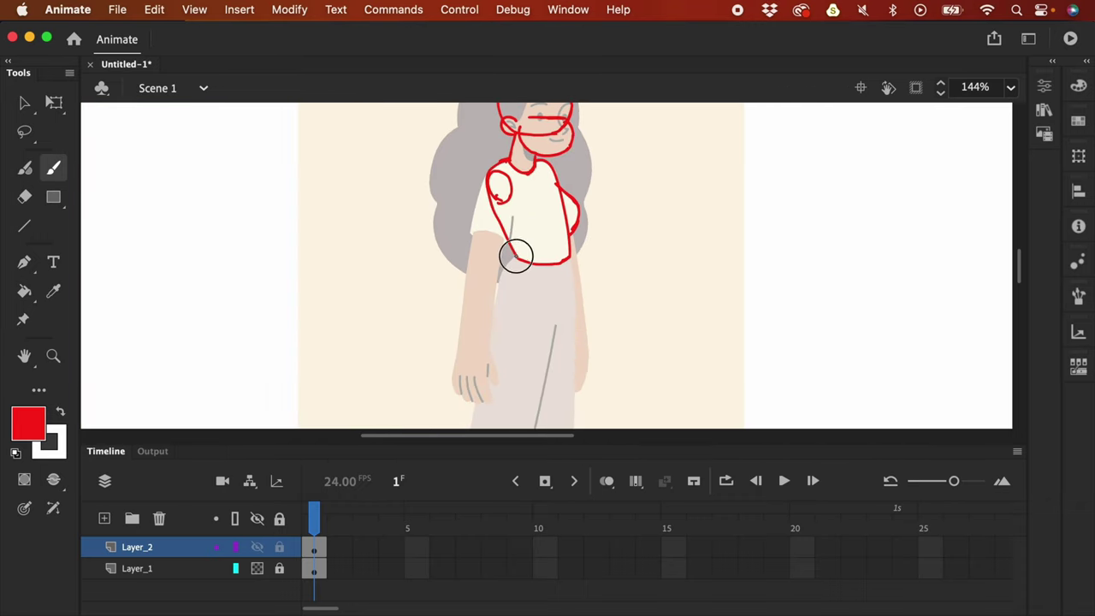
mouse_move(515, 257)
left_mouse_down()
mouse_move(498, 286)
mouse_move(552, 331)
mouse_move(572, 311)
mouse_move(572, 261)
mouse_move(576, 302)
left_mouse_up()
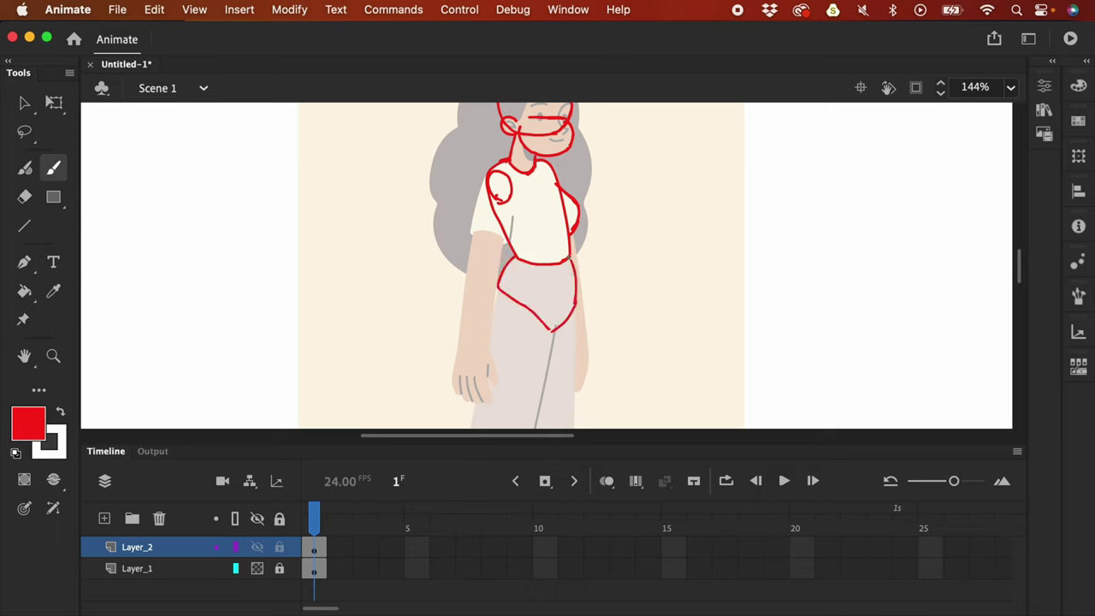
Step: Sketch a simplified pelvis with an oval waist opening beside the character, and undo the whole pelvis sketch
mouse_move(676, 204)
left_mouse_down()
mouse_move(665, 208)
mouse_move(711, 201)
mouse_move(653, 240)
mouse_move(695, 269)
left_mouse_up()
mouse_move(717, 205)
left_mouse_down()
mouse_move(718, 248)
mouse_move(698, 272)
left_mouse_up()
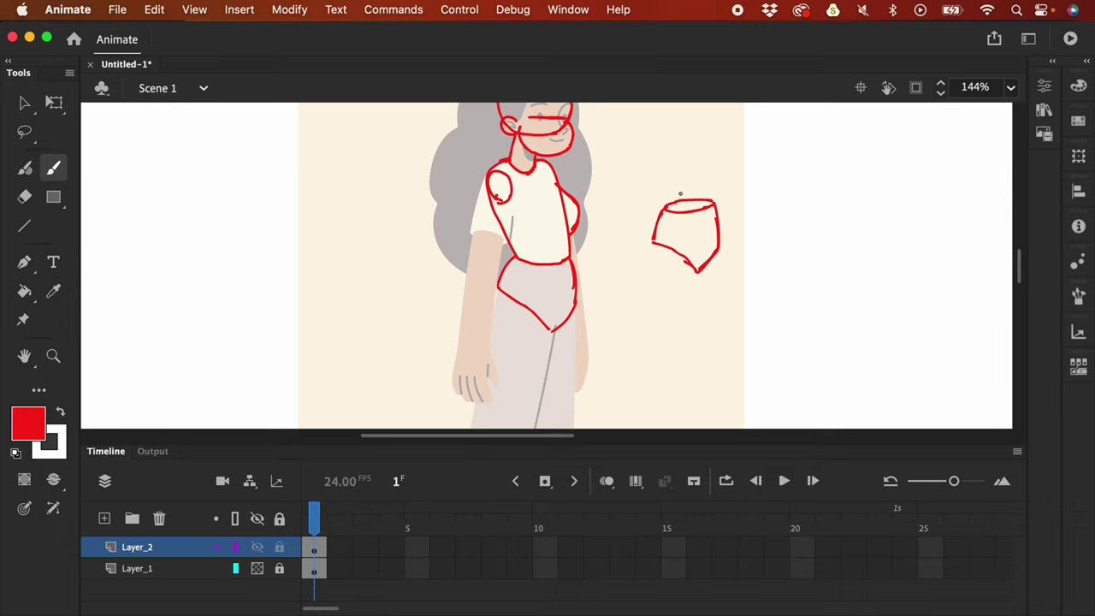
left_click_drag(673, 206, 705, 205)
key("super+z")
key("super+z")
key("super+z")
key("super+z")
key("super+z")
key("super+z")
key("super+z")
key("super+z")
key("super+z")
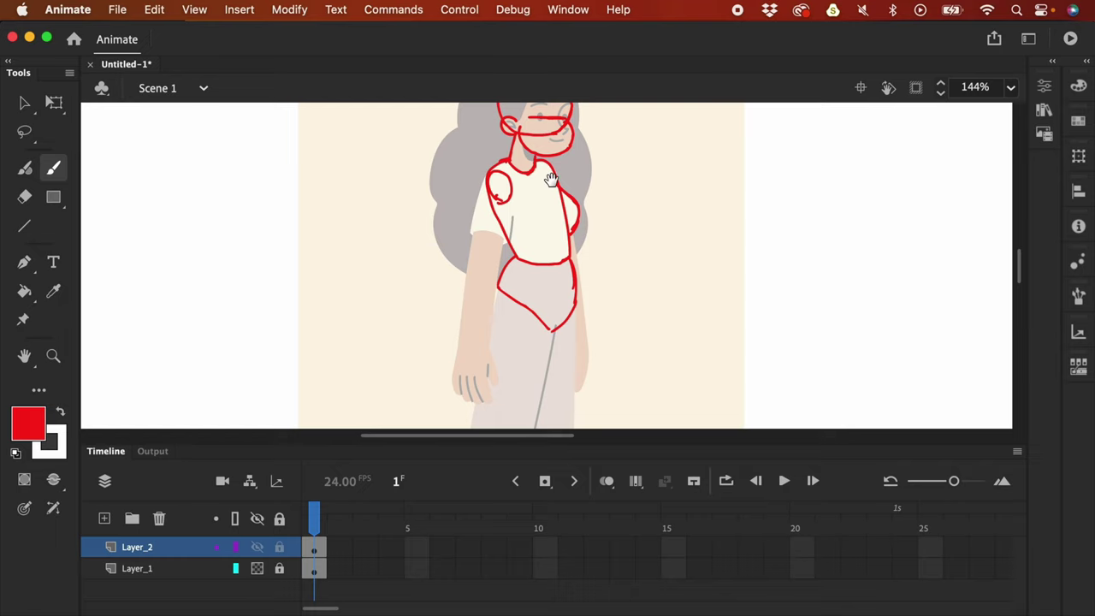
Step: Sketch the front leg over the trousers with thigh lines, a knee circle and lower-leg lines down to the hem
left_click_drag(676, 303, 704, 193)
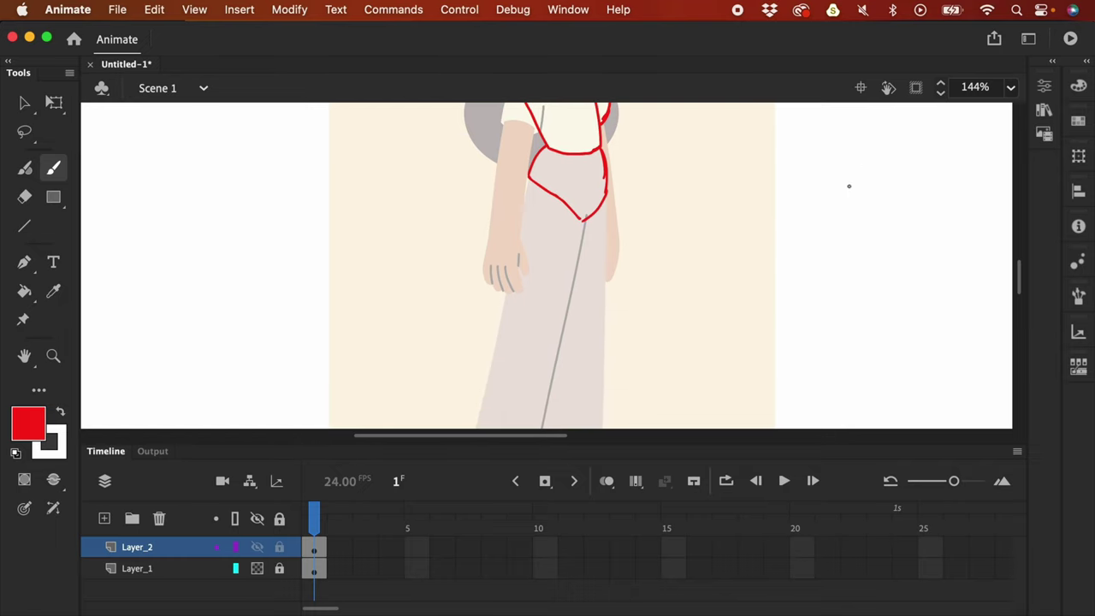
key("super+minus")
left_click_drag(655, 298, 655, 290)
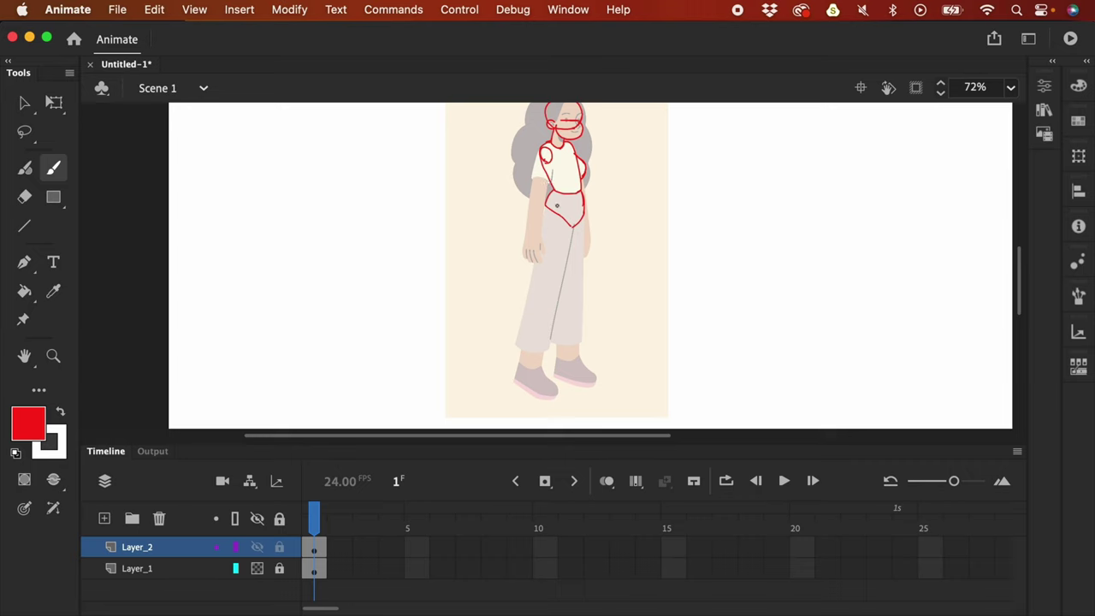
mouse_move(543, 286)
left_mouse_down()
mouse_move(535, 266)
mouse_move(556, 262)
mouse_move(552, 290)
left_mouse_up()
left_click_drag(546, 205, 535, 264)
left_click_drag(572, 228, 567, 268)
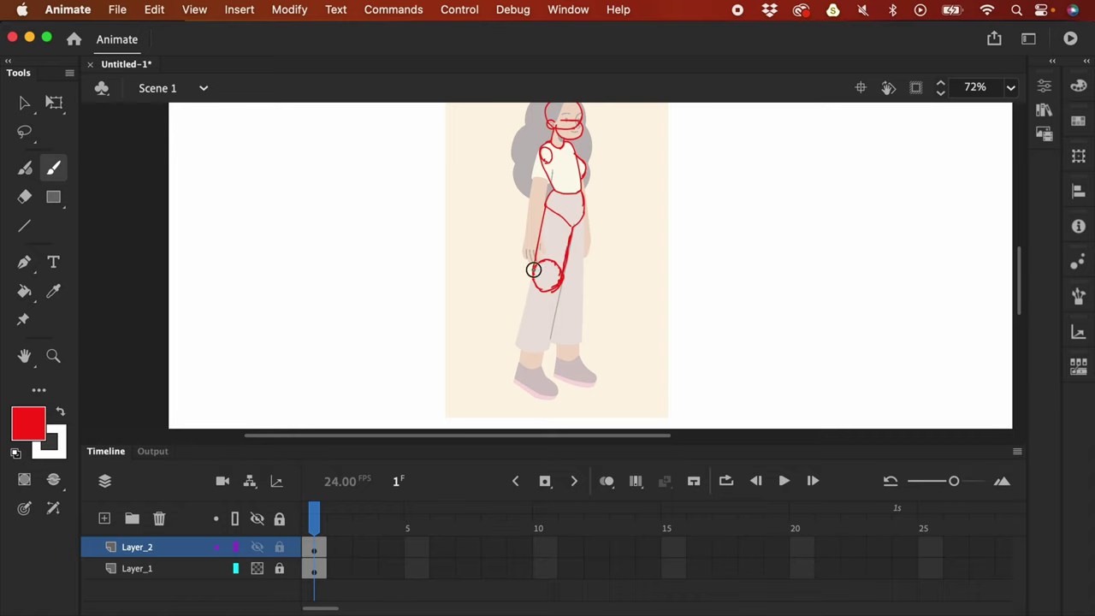
left_click_drag(533, 269, 517, 343)
left_click_drag(565, 276, 550, 341)
Step: Hide Layer_2, add a new layer above it, and hide the panels to enlarge the canvas
key("super+equal")
mouse_move(607, 322)
left_mouse_down()
mouse_move(692, 201)
mouse_move(682, 210)
left_mouse_up()
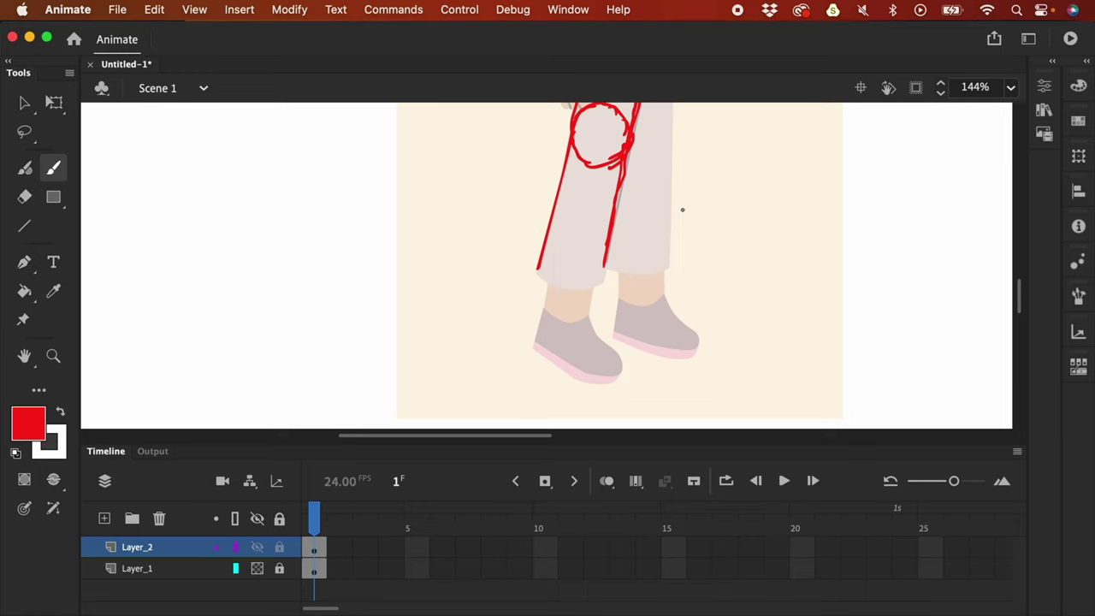
left_click(256, 547)
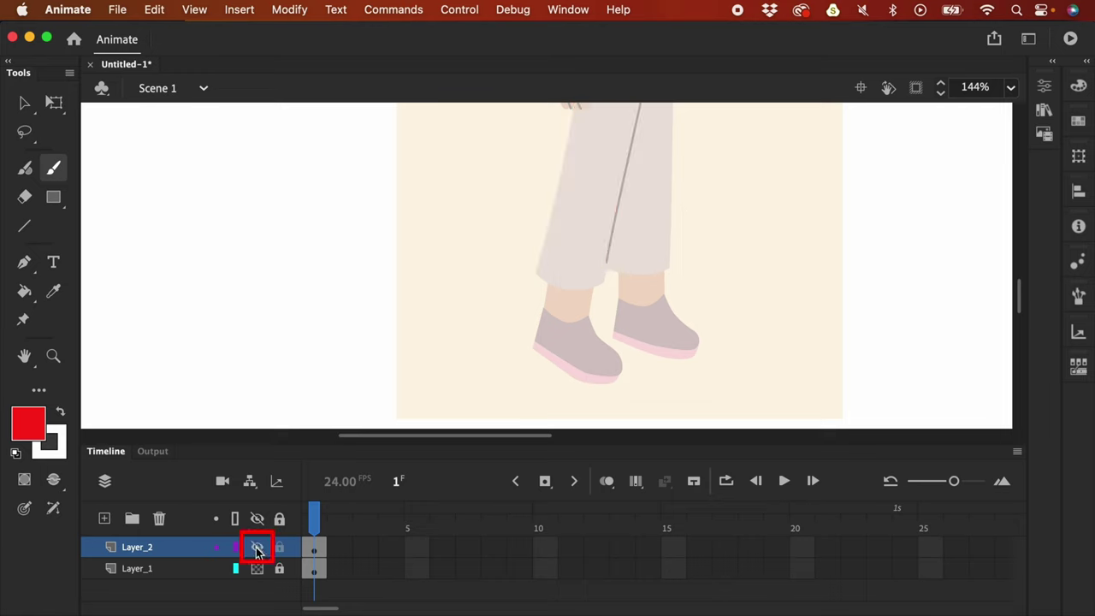
left_click(104, 518)
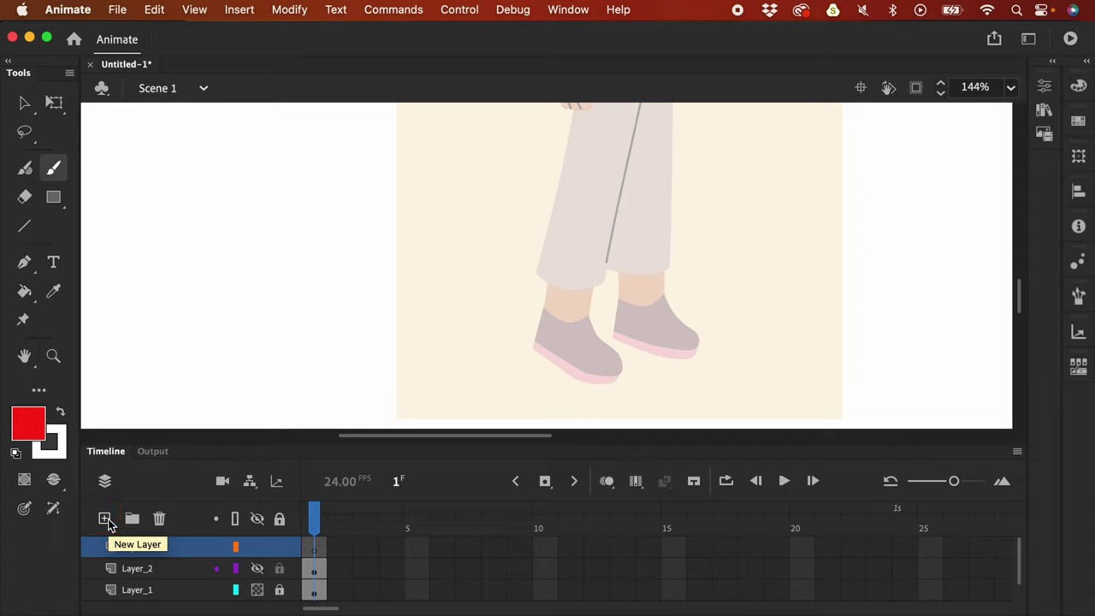
key("F4")
left_click_drag(649, 288, 656, 415)
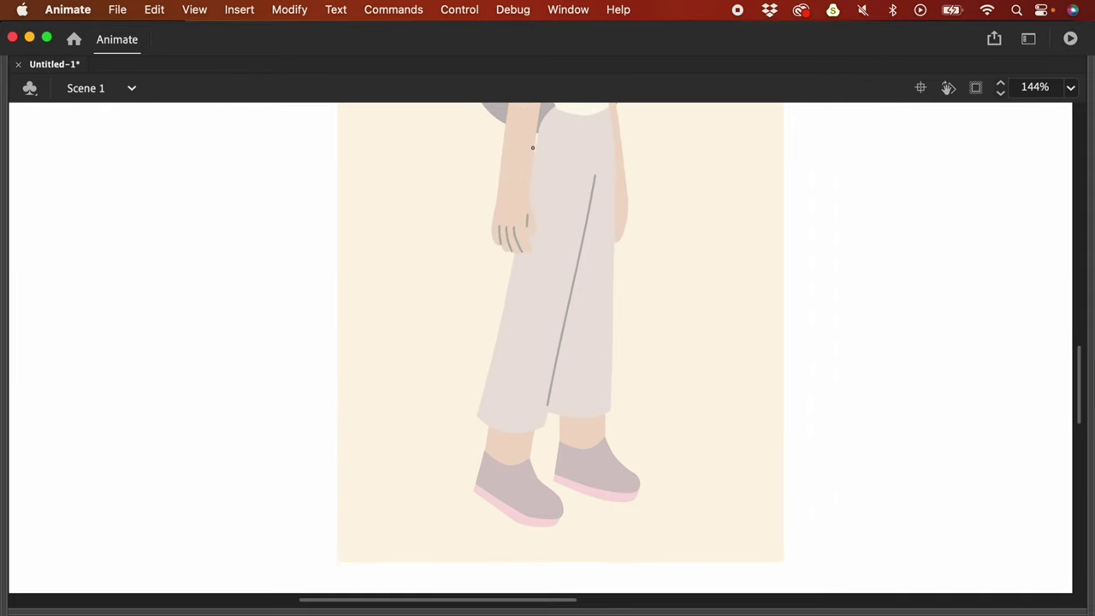
Step: Sketch the slim leg lines inside the front trouser leg, and draw and undo a flared shape beside the character
left_click_drag(540, 130, 491, 436)
left_click_drag(590, 167, 533, 445)
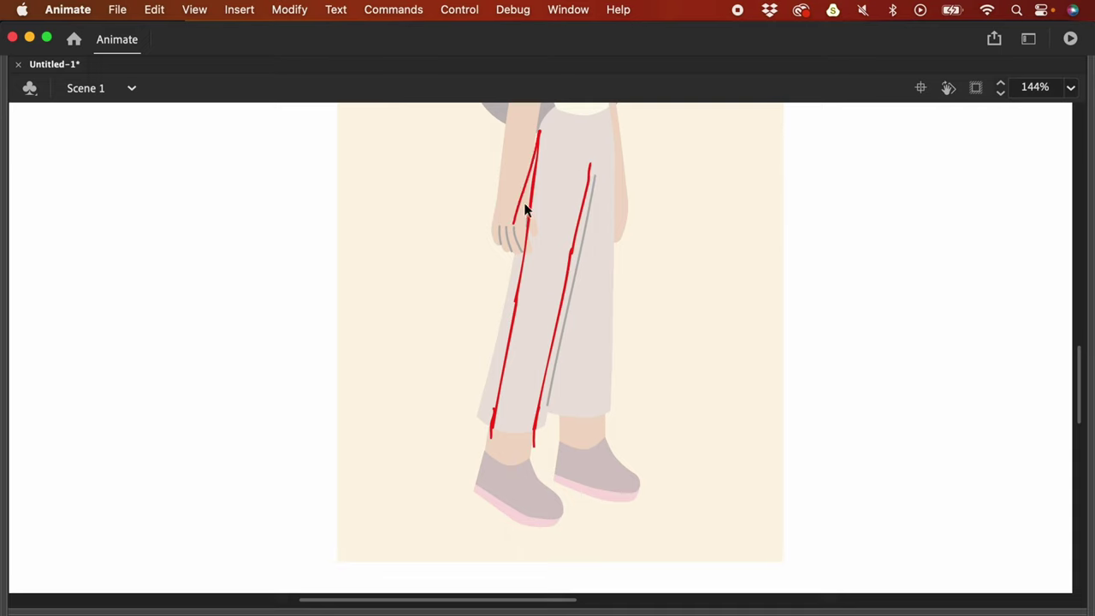
mouse_move(200, 239)
left_mouse_down()
mouse_move(178, 289)
mouse_move(260, 332)
left_mouse_up()
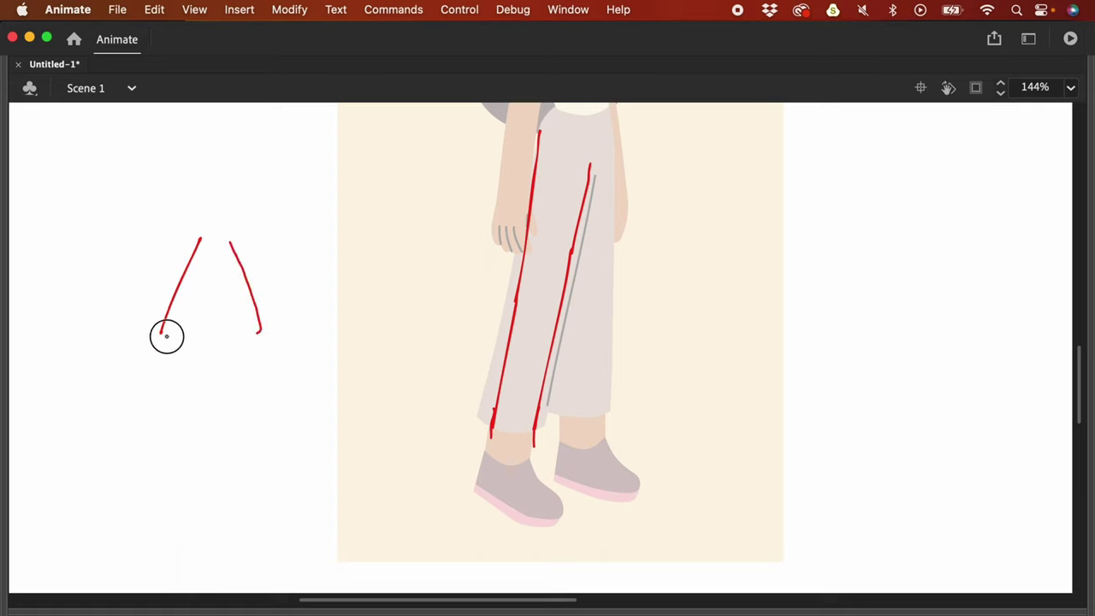
left_click_drag(166, 339, 265, 326)
key("super+z")
key("super+z")
key("super+z")
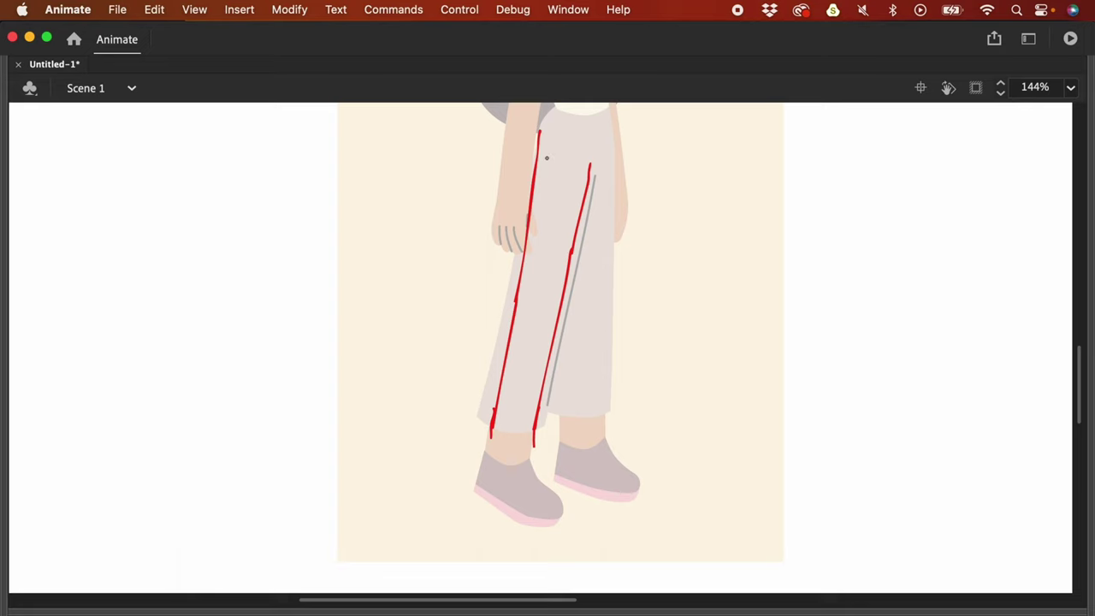
Step: Outline the flared trouser leg around the slim leg lines, and undo both the trouser outline and the leg lines
mouse_move(538, 134)
left_mouse_down()
mouse_move(475, 414)
mouse_move(545, 424)
left_mouse_up()
left_click_drag(589, 210, 562, 332)
left_click_drag(570, 289, 548, 418)
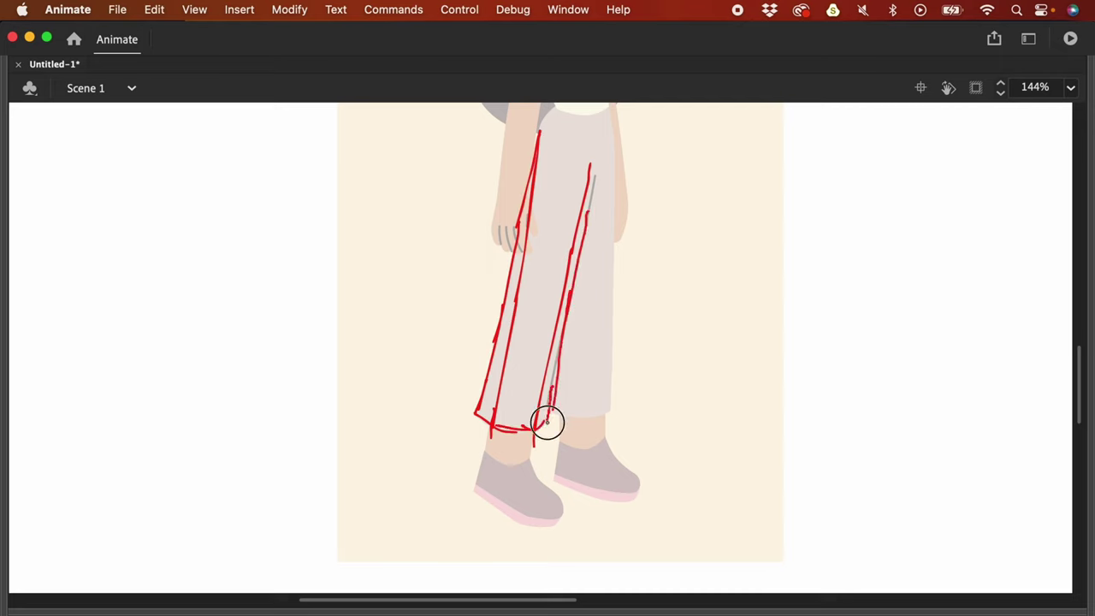
key("super+z")
key("super+z")
key("super+z")
key("super+z")
key("super+z")
key("super+z")
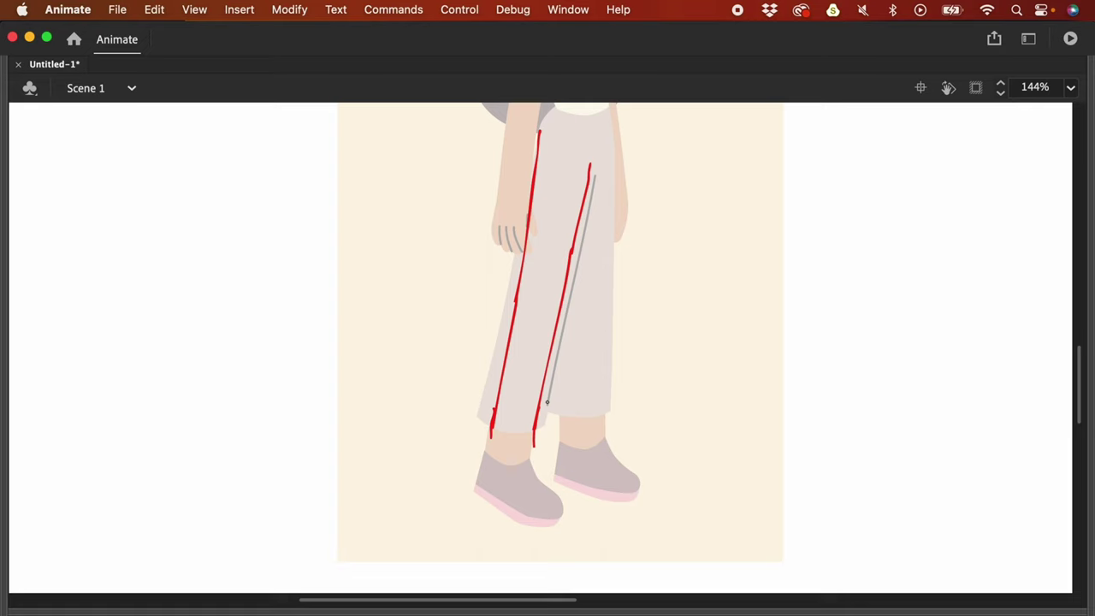
key("super+z")
key("super+z")
key("super+z")
key("super+z")
key("super+z")
key("super+z")
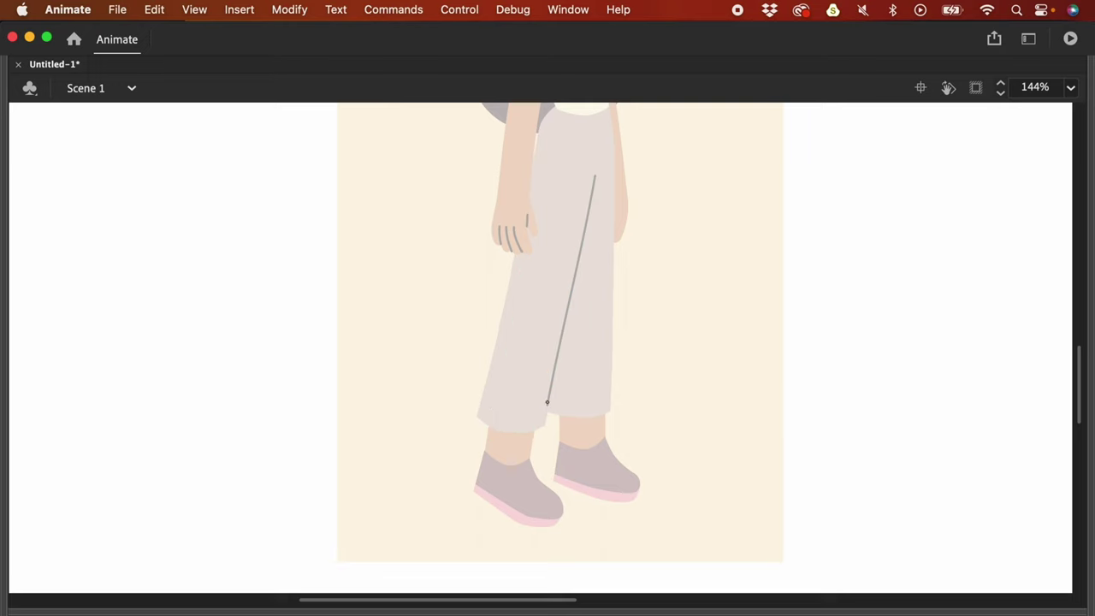
Step: Draw two short ankle lines at the front trouser hem and undo them
left_click_drag(494, 414, 487, 451)
left_click_drag(537, 410, 531, 453)
key("super+z")
key("super+z")
Step: Bring back the panels, show Layer_2 again and make its first frame active for drawing
key("F4")
left_click(256, 568)
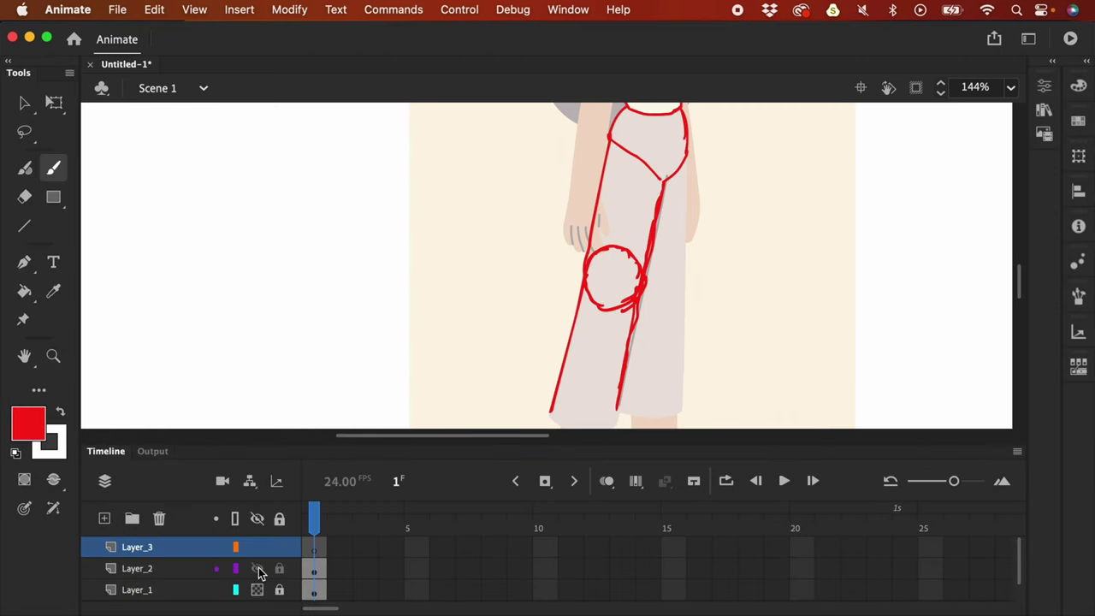
left_click(317, 571)
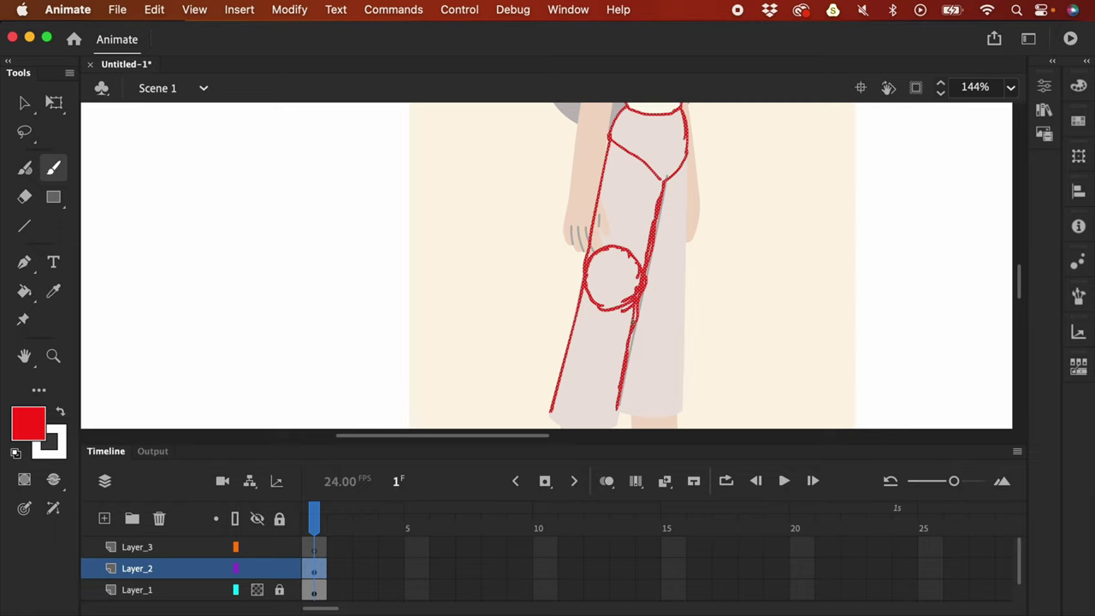
Step: Hide the panels, extend the front trouser leg's inner line to the hem and start the curved hem
key("F4")
scroll(646, 352, "down", 2)
left_click_drag(545, 344, 541, 366)
left_click_drag(478, 358, 501, 374)
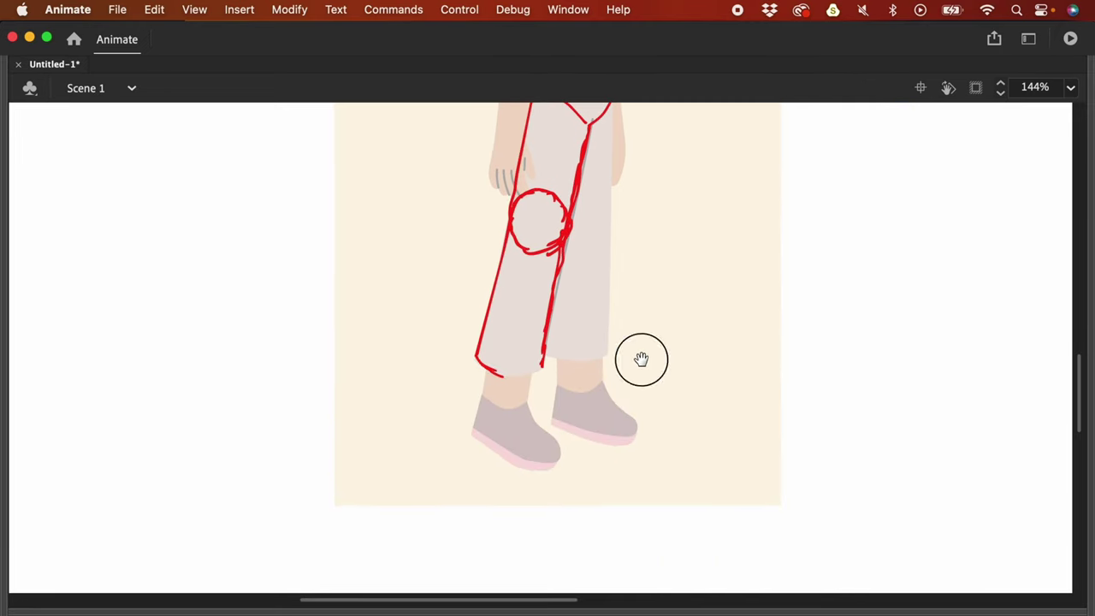
Step: Draw a straight and a curved trial hem stroke beside the character, and undo them
scroll(617, 359, "up", 1)
mouse_move(233, 353)
left_mouse_down()
mouse_move(309, 384)
mouse_move(332, 353)
left_mouse_up()
key("super+z")
left_click_drag(231, 352, 305, 378)
key("super+z")
key("super+z")
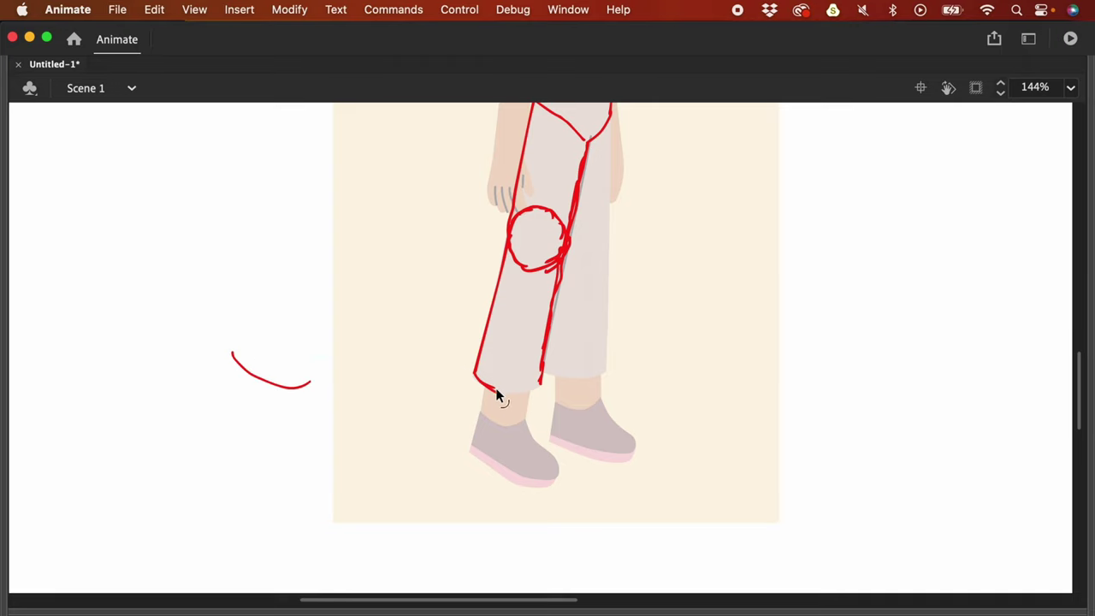
Step: Complete the front trouser leg's curved hem and add two ankle lines running down to the shoe
left_click_drag(486, 385, 531, 388)
left_click_drag(669, 316, 694, 354)
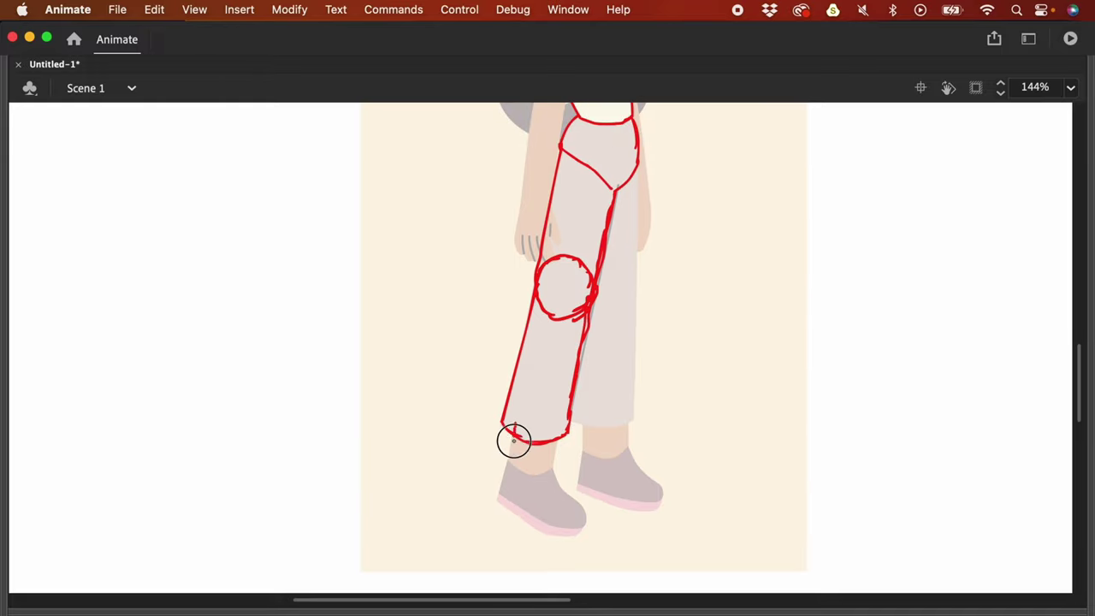
left_click_drag(514, 422, 510, 462)
left_click_drag(560, 432, 550, 462)
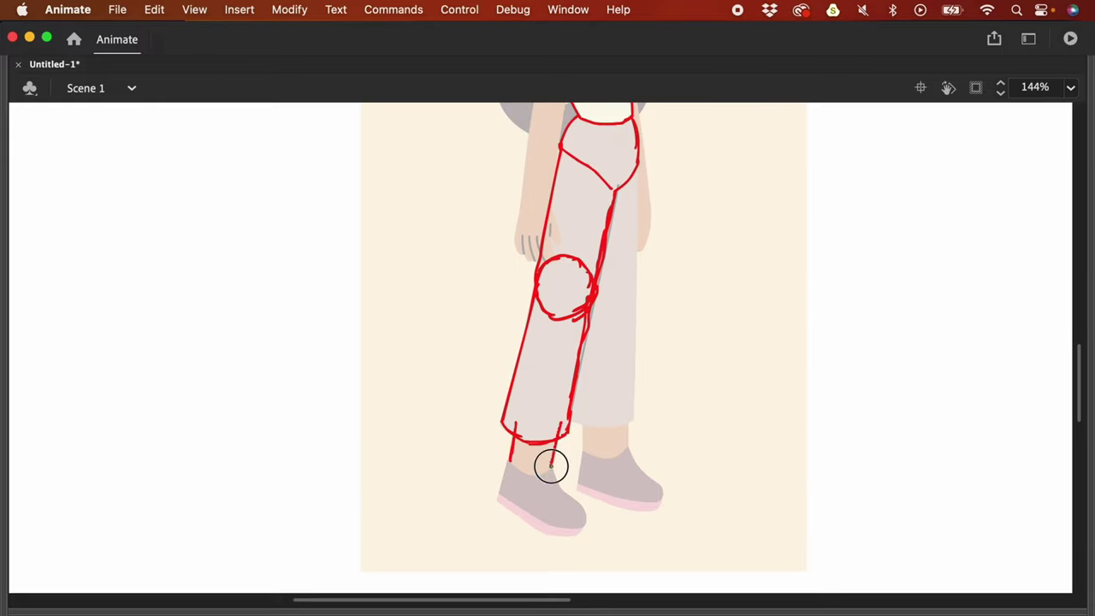
Step: Sketch the back leg in red with its side lines, knee circle, trouser hem and ankle lines
left_click_drag(672, 411, 659, 468)
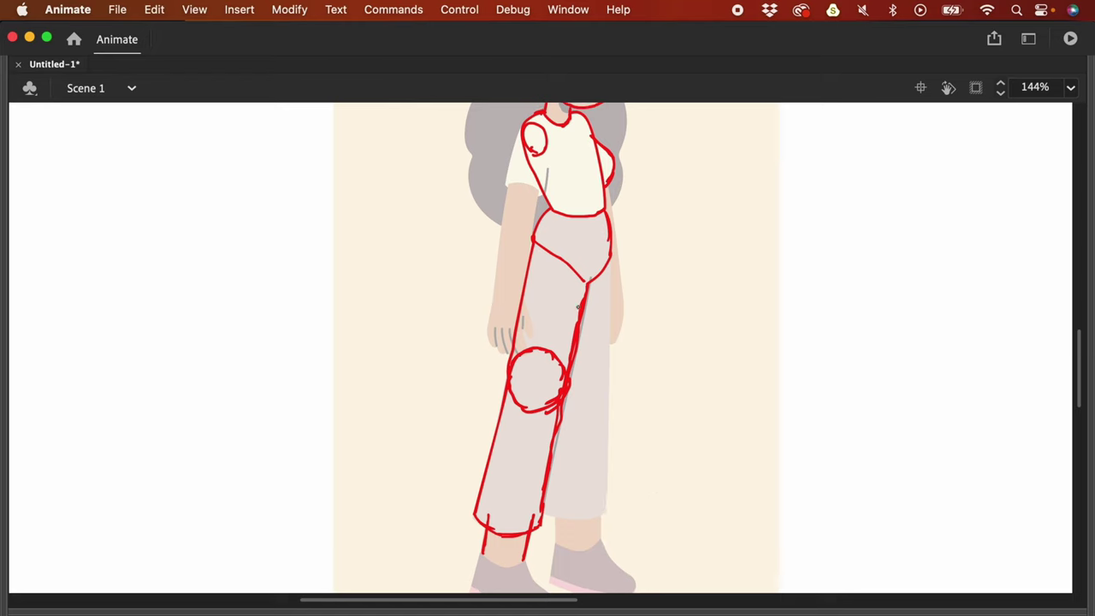
mouse_move(611, 268)
left_mouse_down()
mouse_move(602, 409)
mouse_move(570, 377)
mouse_move(576, 416)
left_mouse_up()
left_click_drag(608, 368, 604, 449)
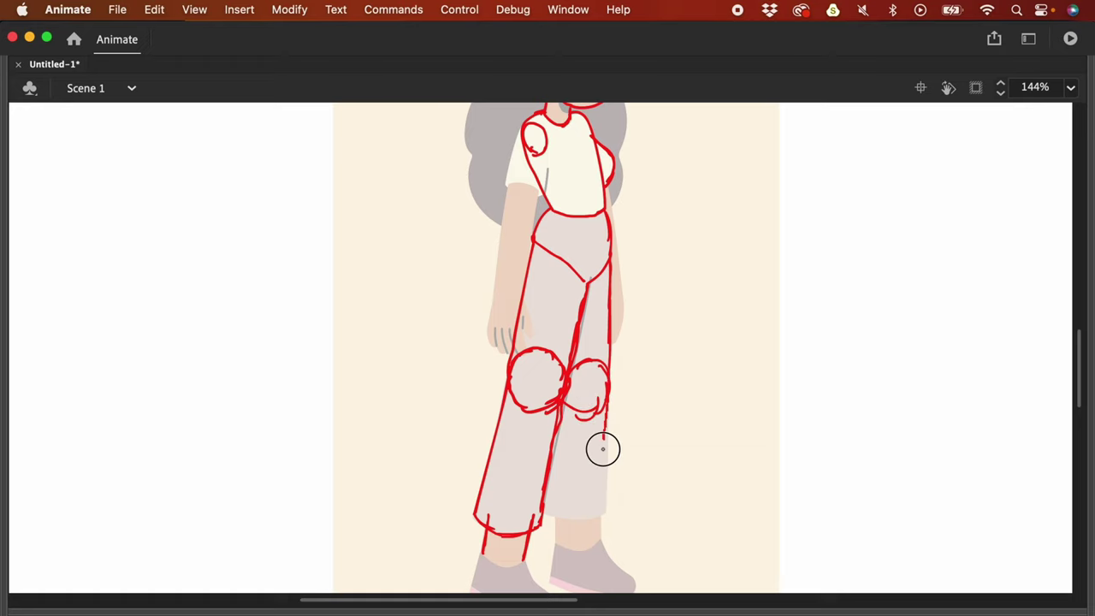
mouse_move(608, 411)
left_mouse_down()
mouse_move(603, 510)
mouse_move(579, 521)
mouse_move(602, 514)
left_mouse_up()
left_click_drag(658, 470, 665, 383)
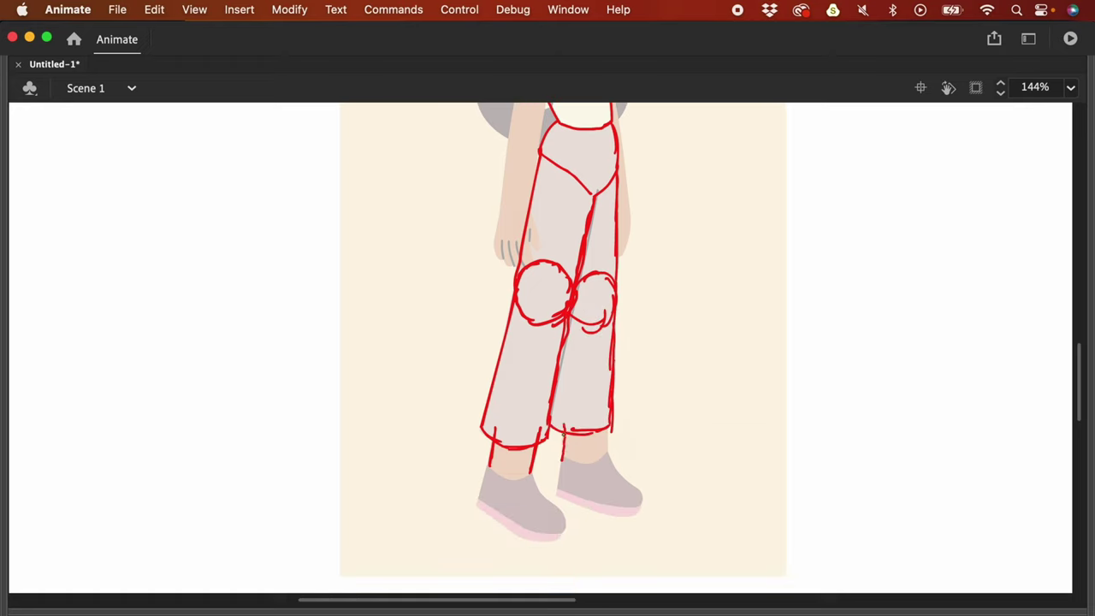
mouse_move(563, 432)
left_mouse_down()
mouse_move(562, 463)
mouse_move(607, 428)
left_mouse_up()
Step: Draw a curved dividing line across the torso between the chest and the waist
left_click_drag(687, 357, 672, 515)
left_click_drag(656, 406, 643, 478)
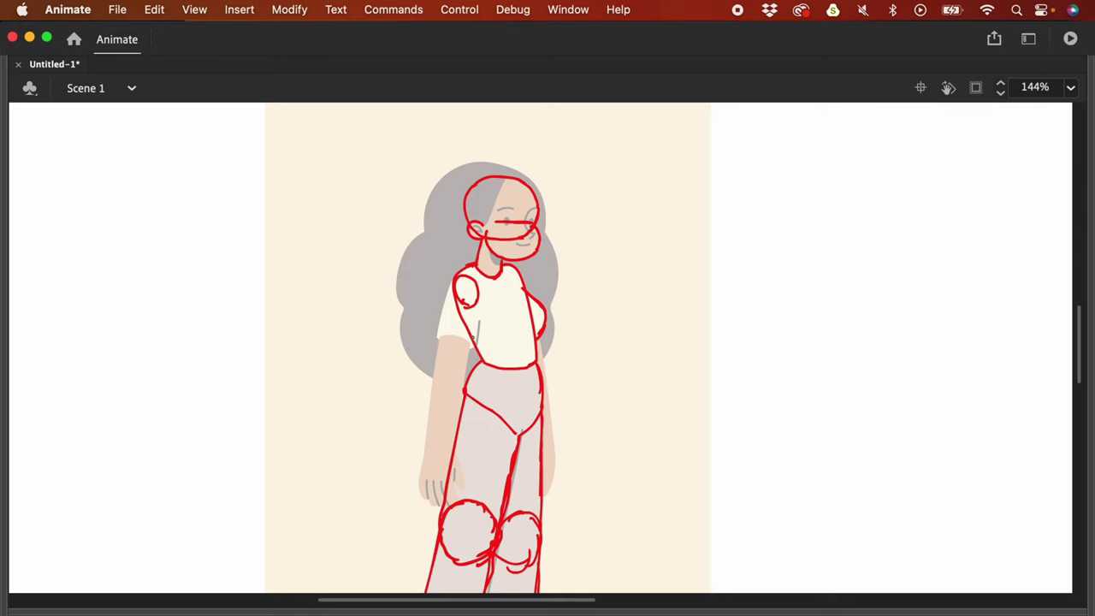
left_click_drag(475, 342, 534, 344)
Step: Sketch a tall rectangle in the empty area beside the character, try transforming it, and undo the transformation
left_click_drag(759, 388, 557, 428)
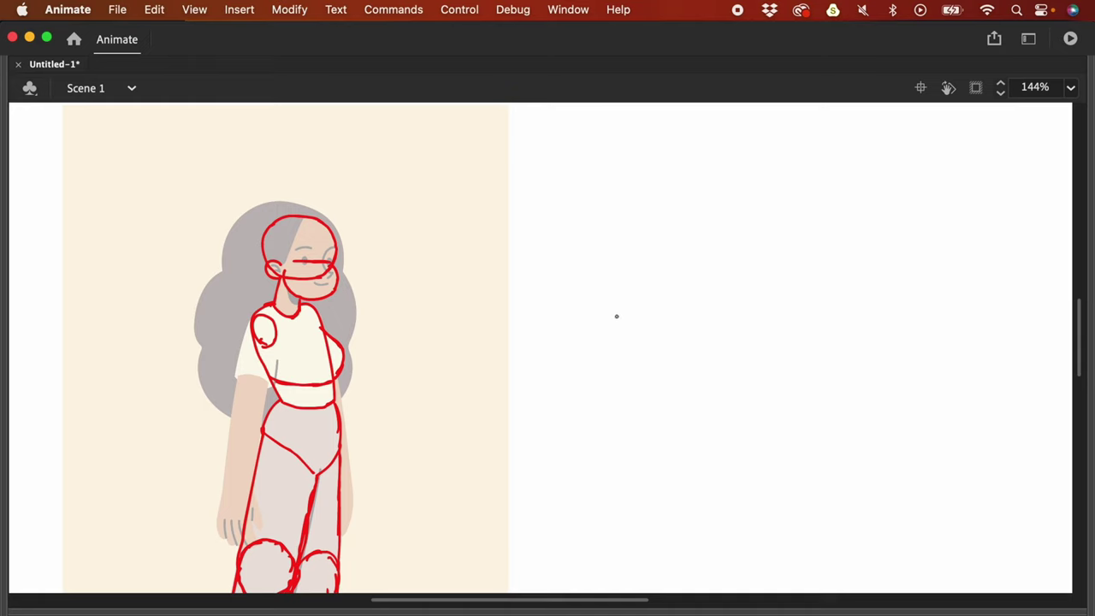
mouse_move(611, 347)
left_mouse_down()
mouse_move(607, 246)
mouse_move(625, 237)
mouse_move(668, 232)
mouse_move(674, 311)
mouse_move(652, 350)
mouse_move(670, 328)
left_mouse_up()
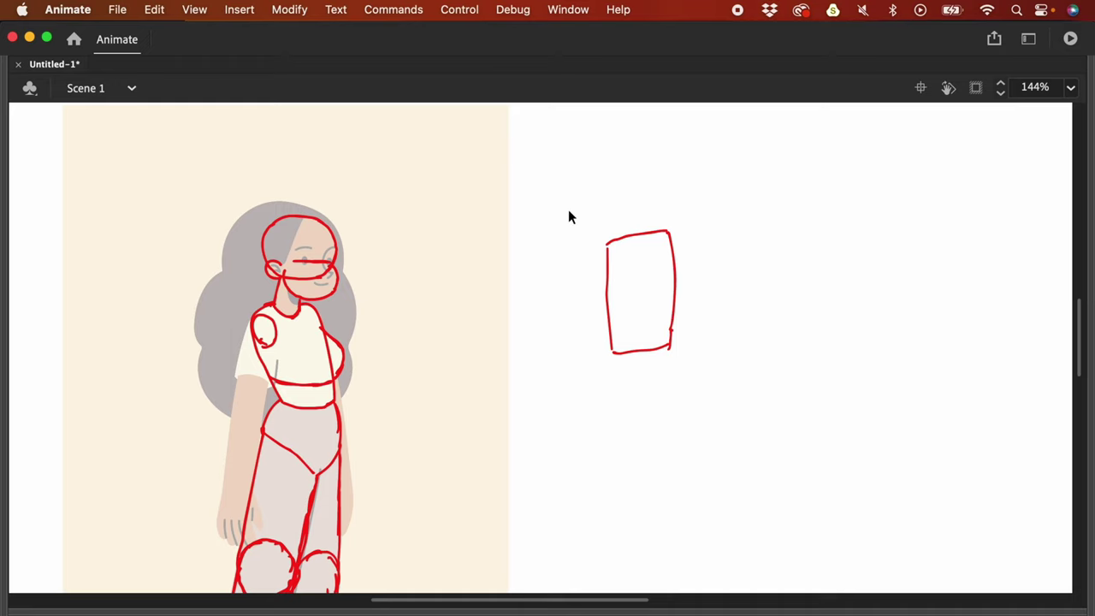
left_click_drag(557, 194, 712, 409)
key("q")
left_click_drag(685, 228, 753, 246)
key("super+z")
key("super+z")
Step: Sketch two separate stacked boxes beside the tall rectangle to represent a torso split in two
left_click_drag(770, 303, 613, 319)
mouse_move(604, 246)
left_mouse_down()
mouse_move(658, 239)
mouse_move(663, 297)
mouse_move(613, 351)
left_mouse_up()
mouse_move(611, 312)
left_mouse_down()
mouse_move(614, 344)
mouse_move(642, 310)
mouse_move(667, 349)
left_mouse_up()
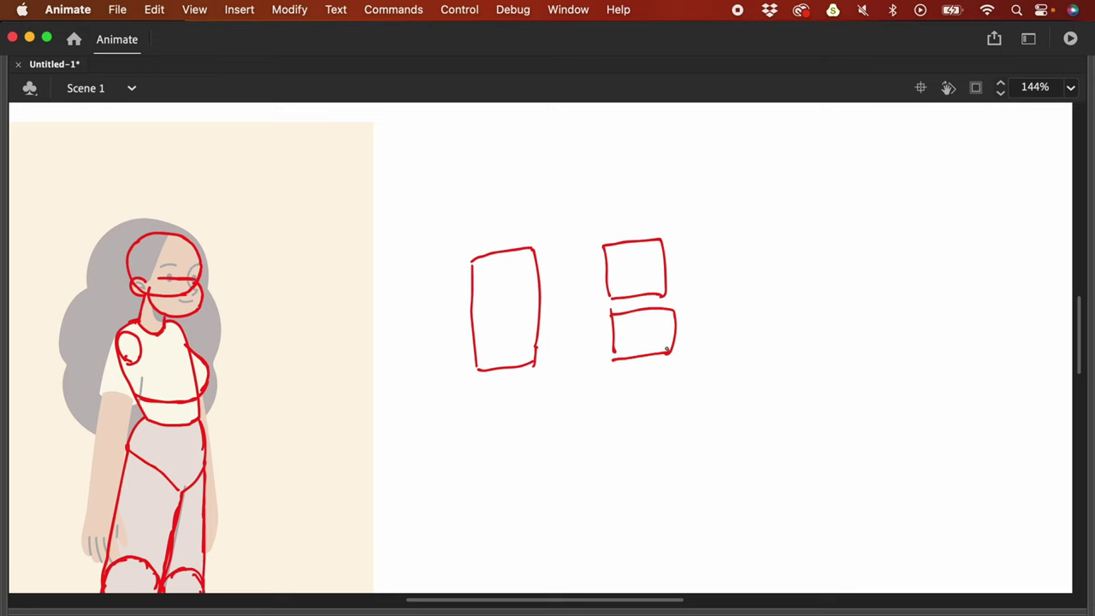
Step: Rotate the upper of the two stacked boxes clockwise and undo the rotation
left_click(665, 270)
mouse_move(682, 248)
left_mouse_down()
mouse_move(656, 213)
mouse_move(687, 258)
mouse_move(687, 247)
left_mouse_up()
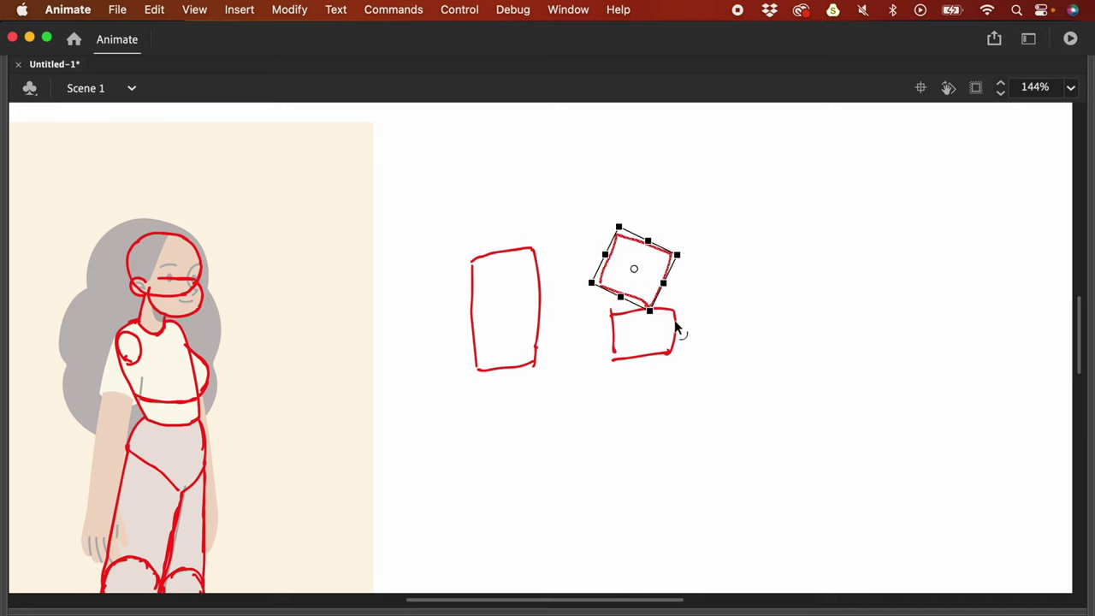
key("super+z")
Step: Rotate the lower box counterclockwise and the upper box clockwise to show a bend, and undo both rotations
left_click(676, 332)
left_click_drag(680, 299, 681, 288)
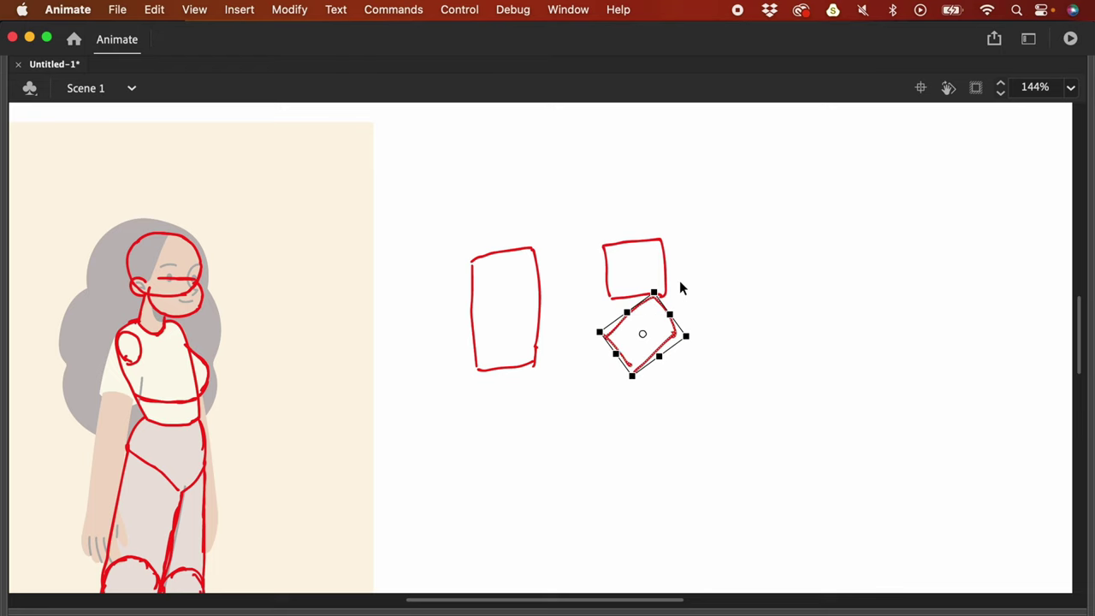
left_click(667, 272)
left_click_drag(680, 239, 697, 267)
left_click(700, 304)
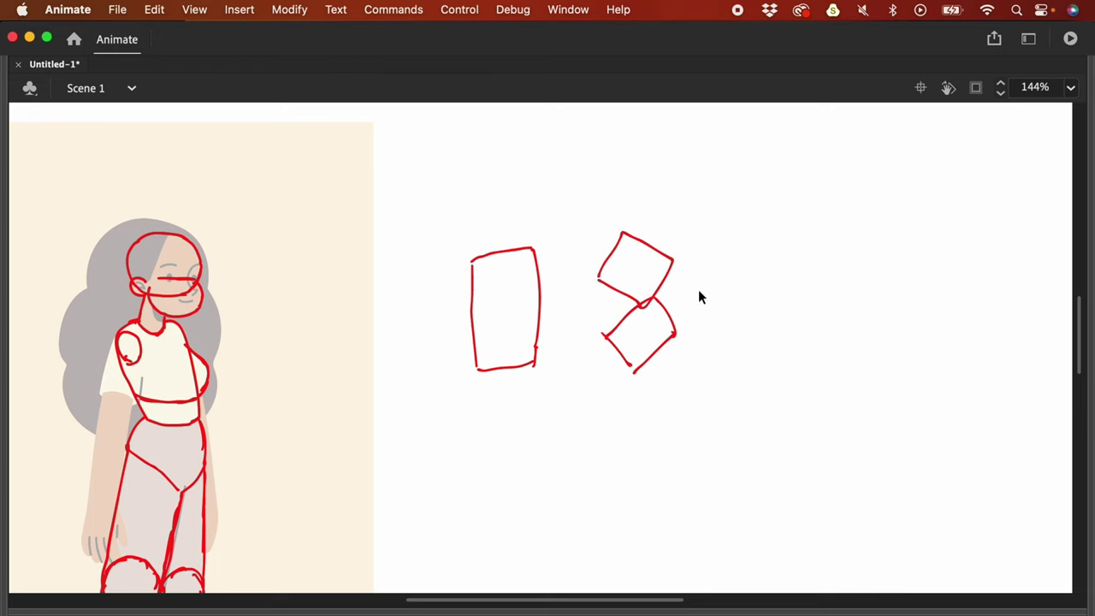
key("super+z")
key("super+z")
key("super+z")
key("super+z")
key("super+z")
key("super+z")
left_click(699, 294)
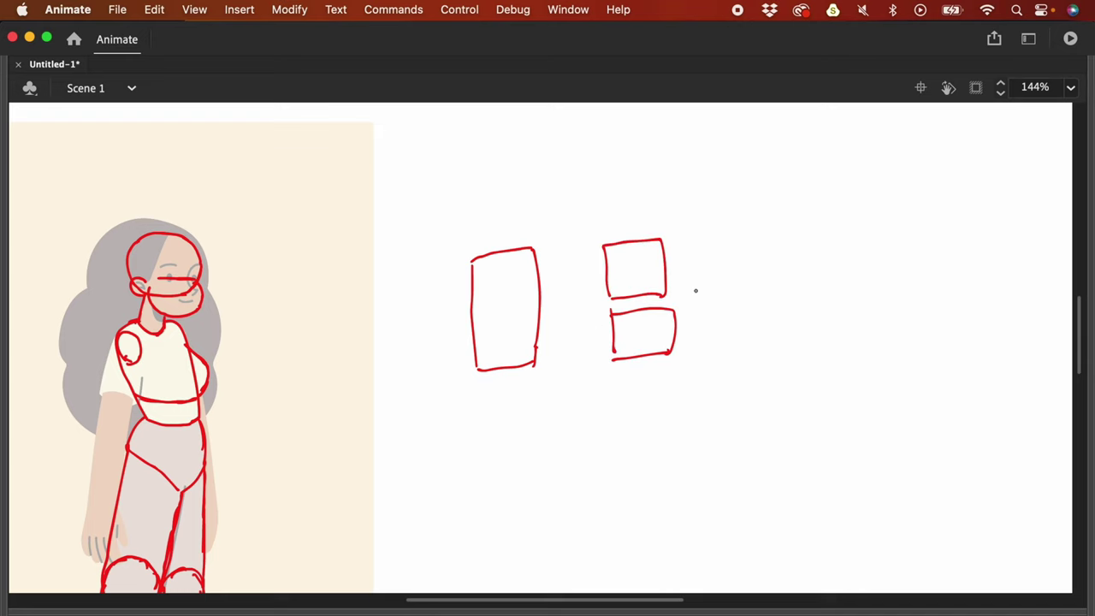
Step: Delete the tall rectangle and the two stacked boxes beside the character
mouse_move(679, 210)
left_mouse_down()
mouse_move(469, 199)
mouse_move(511, 456)
mouse_move(719, 282)
left_mouse_up()
key("Delete")
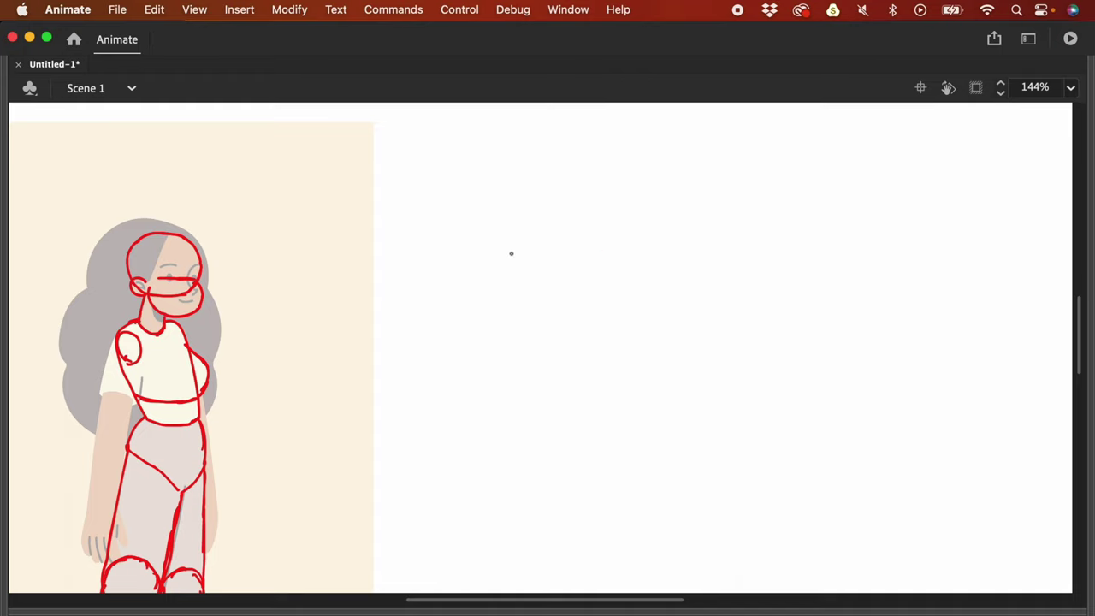
Step: Sketch a leaning torso block and a squashed block beside the character, and divide the leaning block with a curved waist line
mouse_move(507, 366)
left_mouse_down()
mouse_move(479, 278)
mouse_move(510, 256)
mouse_move(542, 261)
mouse_move(557, 363)
left_mouse_up()
left_click_drag(493, 329, 554, 323)
key("super+z")
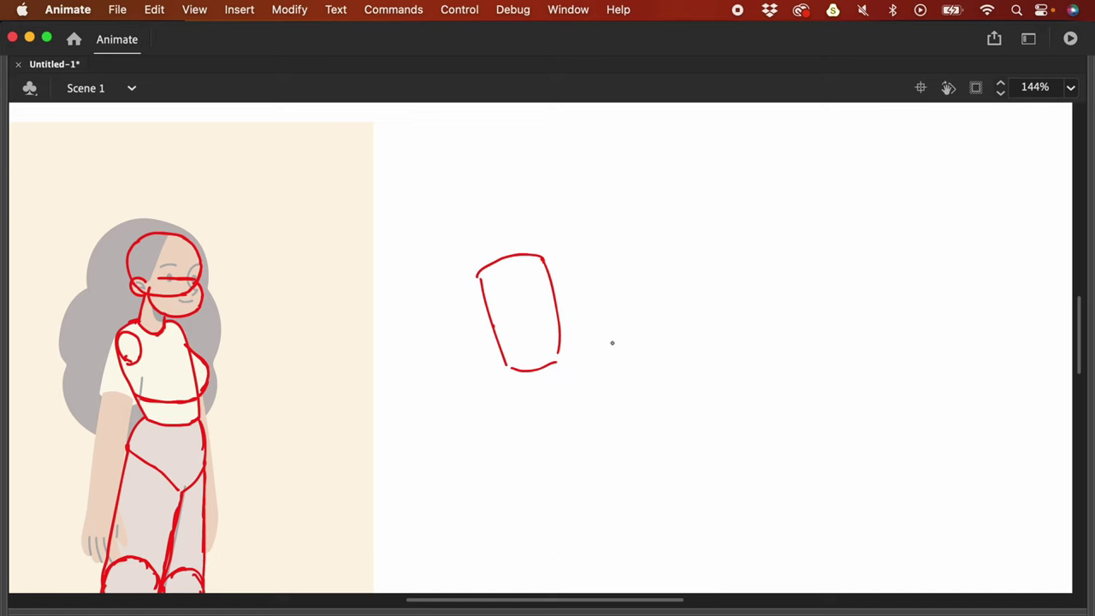
mouse_move(611, 334)
left_mouse_down()
mouse_move(623, 377)
mouse_move(690, 304)
mouse_move(700, 371)
left_mouse_up()
left_click_drag(624, 377, 702, 371)
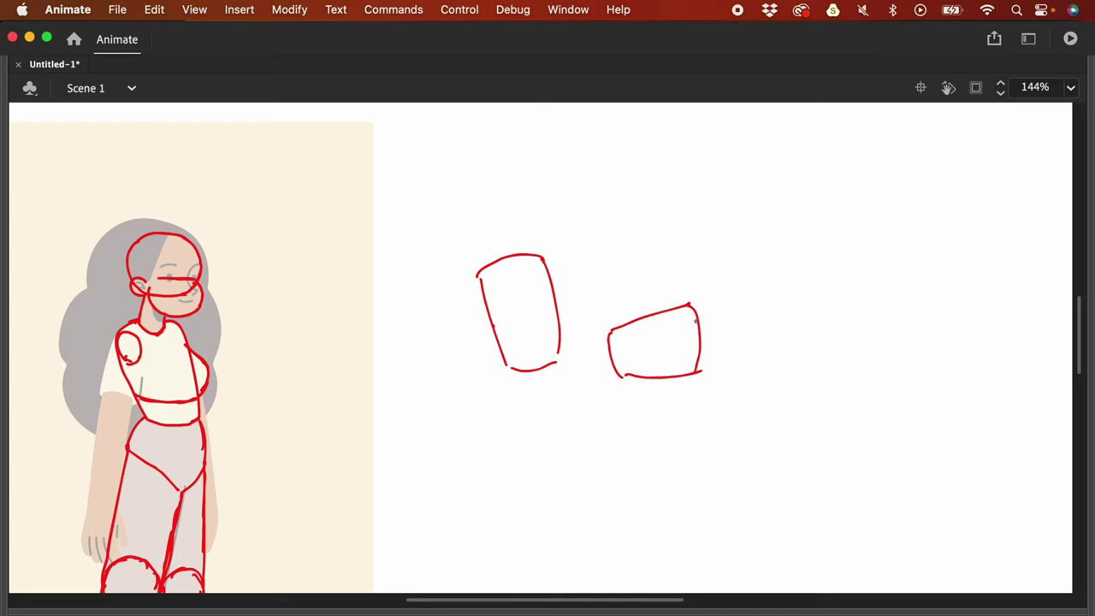
left_click_drag(766, 347, 701, 357)
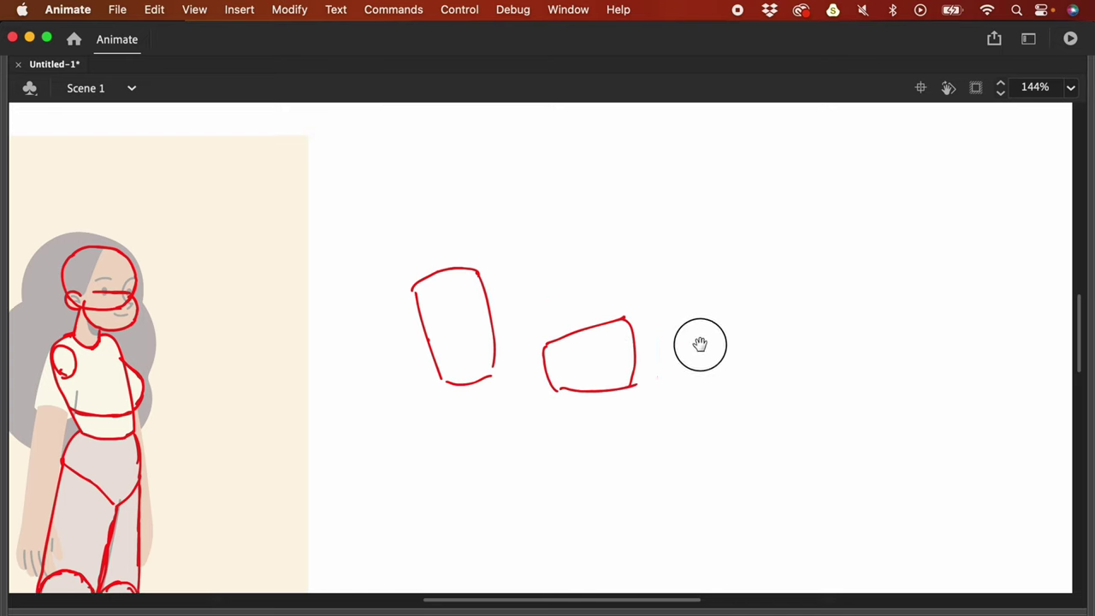
left_click_drag(428, 337, 488, 327)
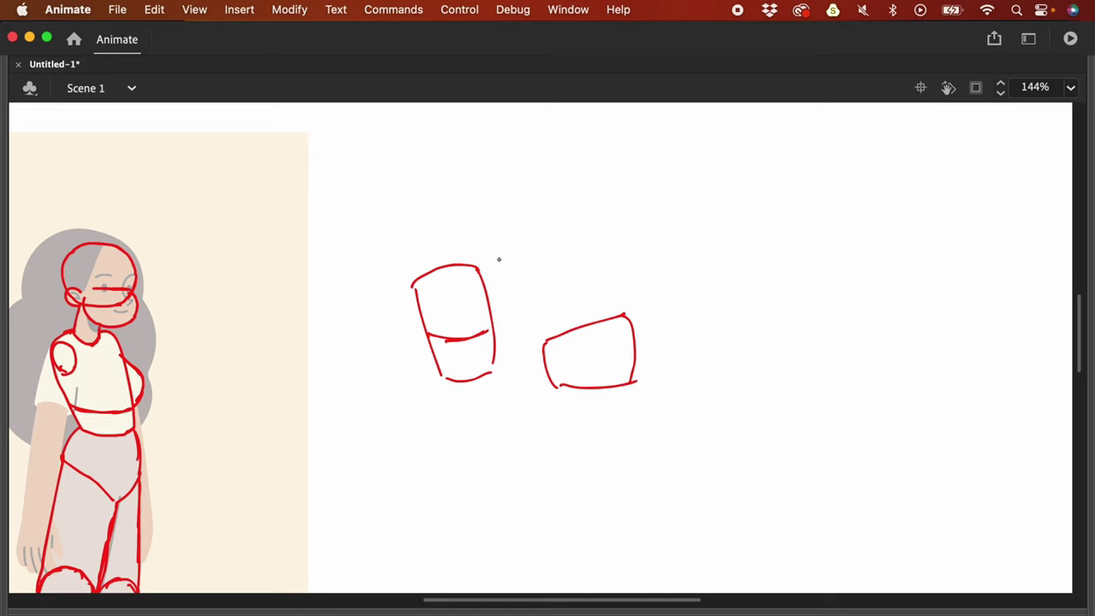
Step: Sketch an arrow from the divided block to a bent torso made of a lower box and a tilted upper section
mouse_move(498, 260)
left_mouse_down()
mouse_move(524, 220)
mouse_move(553, 219)
mouse_move(565, 239)
left_mouse_up()
key("super+z")
left_click_drag(563, 196, 560, 242)
mouse_move(617, 203)
left_mouse_down()
mouse_move(606, 242)
mouse_move(568, 243)
left_mouse_up()
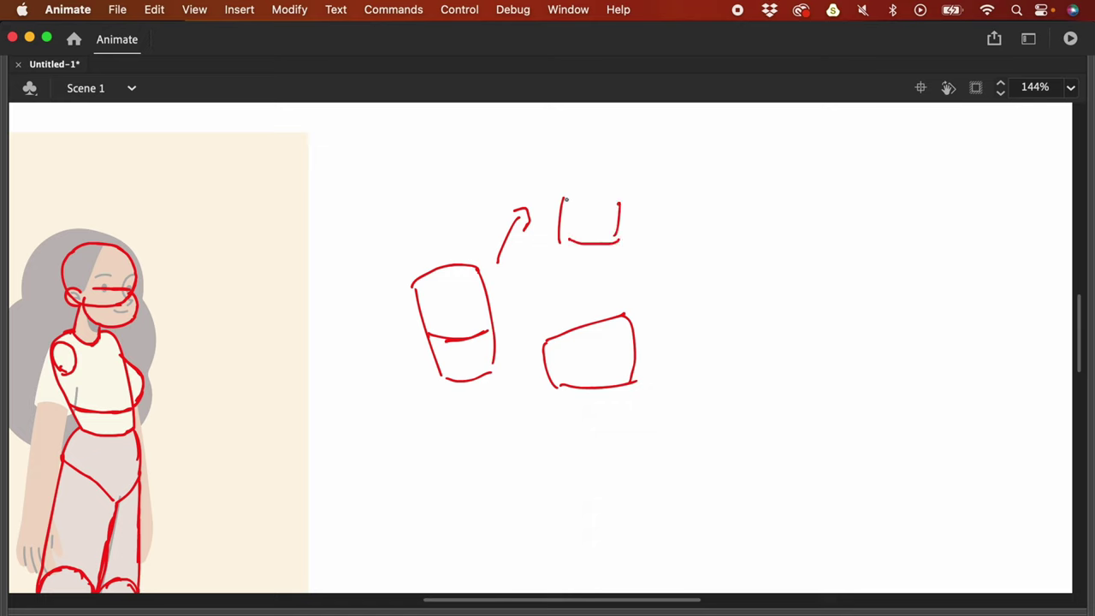
left_click_drag(563, 199, 619, 204)
mouse_move(566, 193)
left_mouse_down()
mouse_move(592, 169)
mouse_move(565, 200)
mouse_move(628, 208)
left_mouse_up()
mouse_move(594, 164)
left_mouse_down()
mouse_move(619, 194)
mouse_move(646, 152)
mouse_move(661, 166)
mouse_move(641, 193)
left_mouse_up()
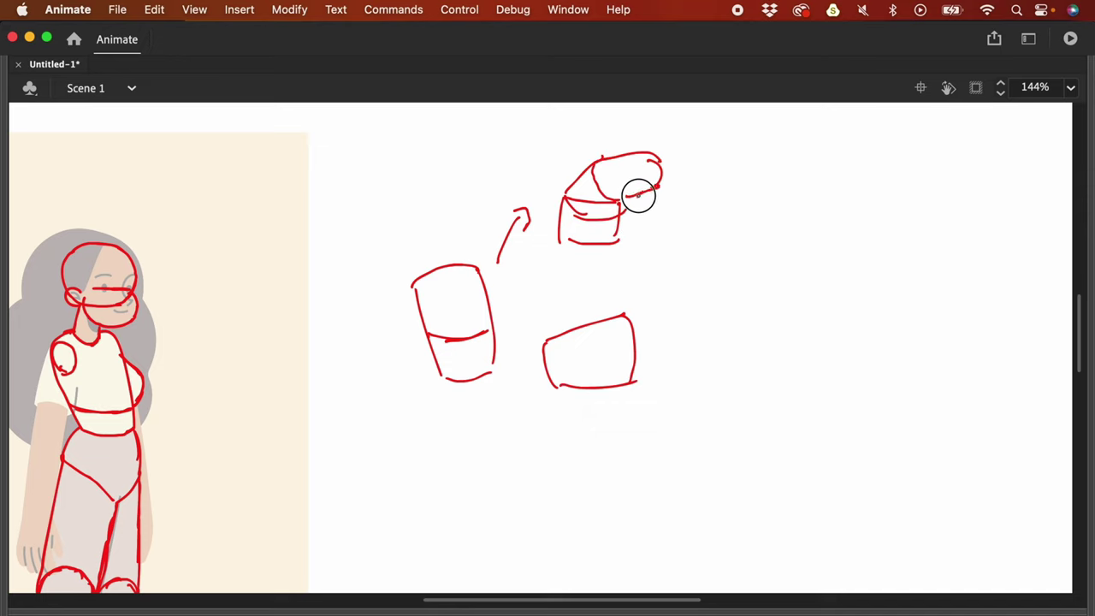
left_click_drag(559, 205, 611, 242)
left_click_drag(547, 144, 565, 171)
Step: Undo the last strokes of the bent torso and delete all the torso practice sketches
key("super+z")
key("super+z")
key("super+z")
key("super+z")
key("super+z")
key("super+z")
key("super+z")
key("super+z")
key("super+z")
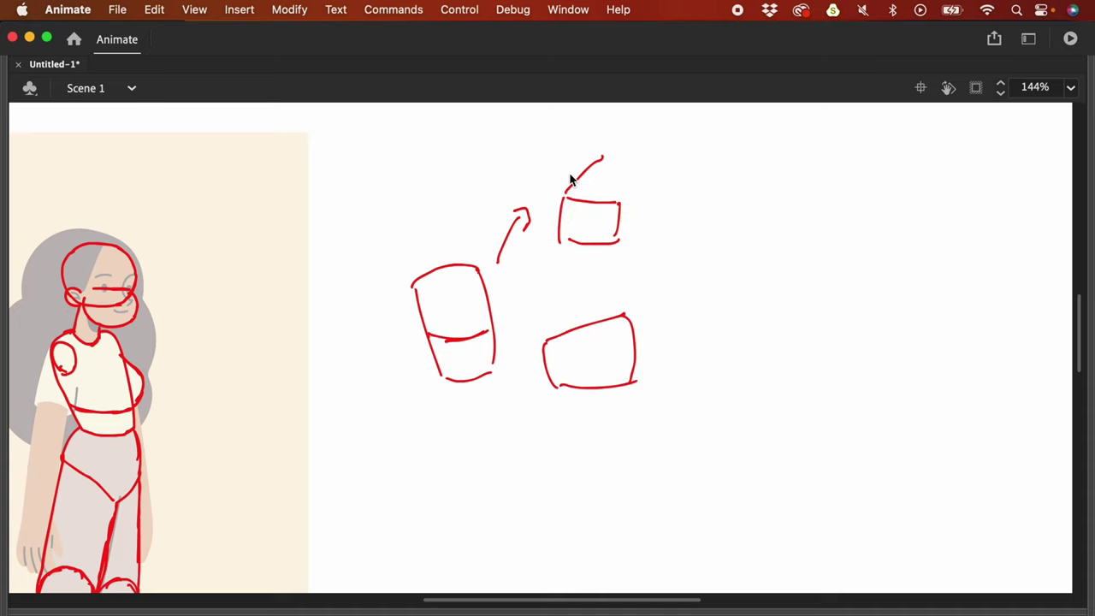
key("l")
mouse_move(688, 243)
left_mouse_down()
mouse_move(539, 134)
mouse_move(766, 327)
left_mouse_up()
key("Delete")
Step: Outline the shoe on the character's nearer foot in red, including the curved ankle opening
left_click_drag(459, 450, 652, 385)
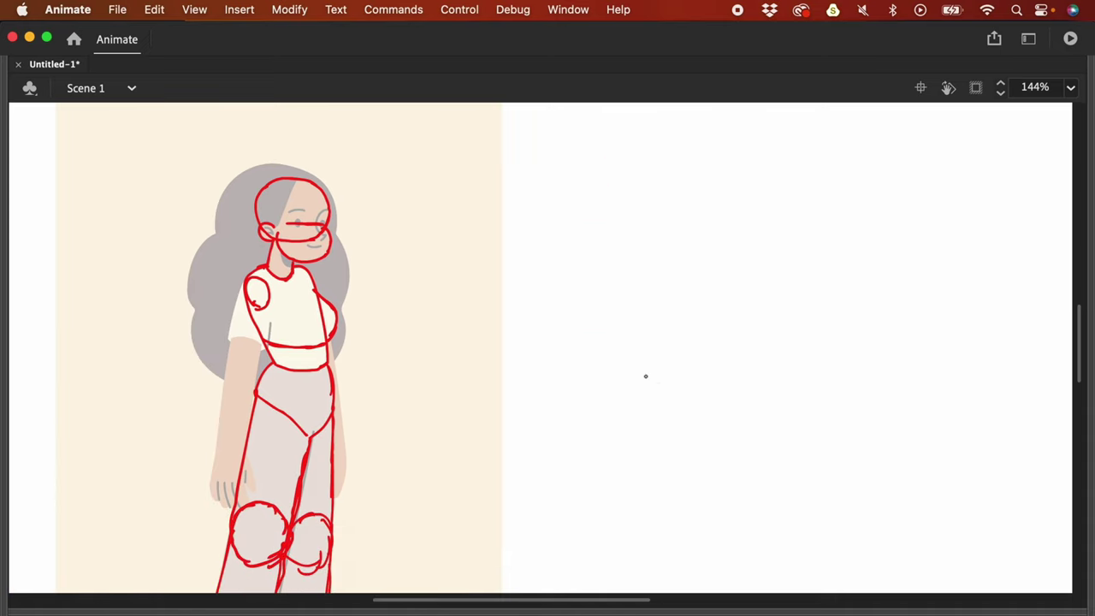
left_click_drag(594, 445, 672, 394)
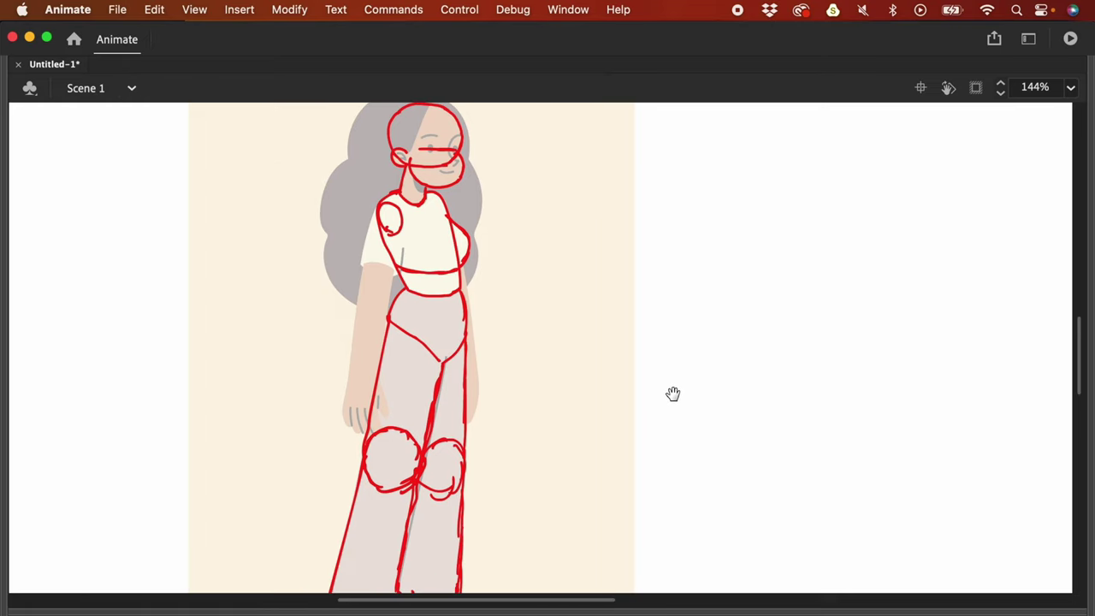
left_click_drag(599, 445, 604, 363)
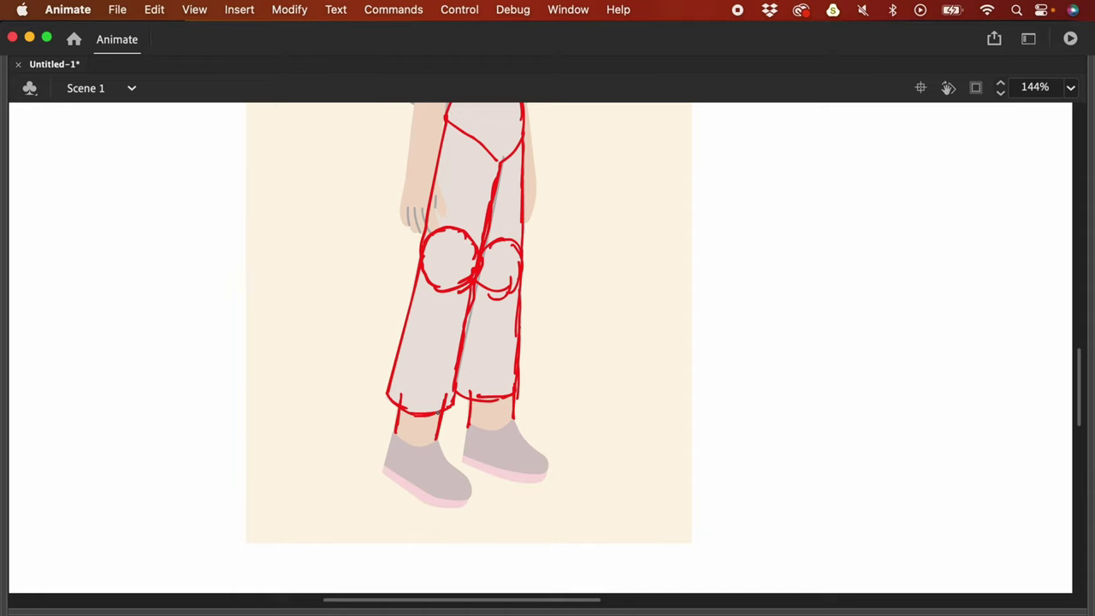
left_click_drag(542, 318, 530, 296)
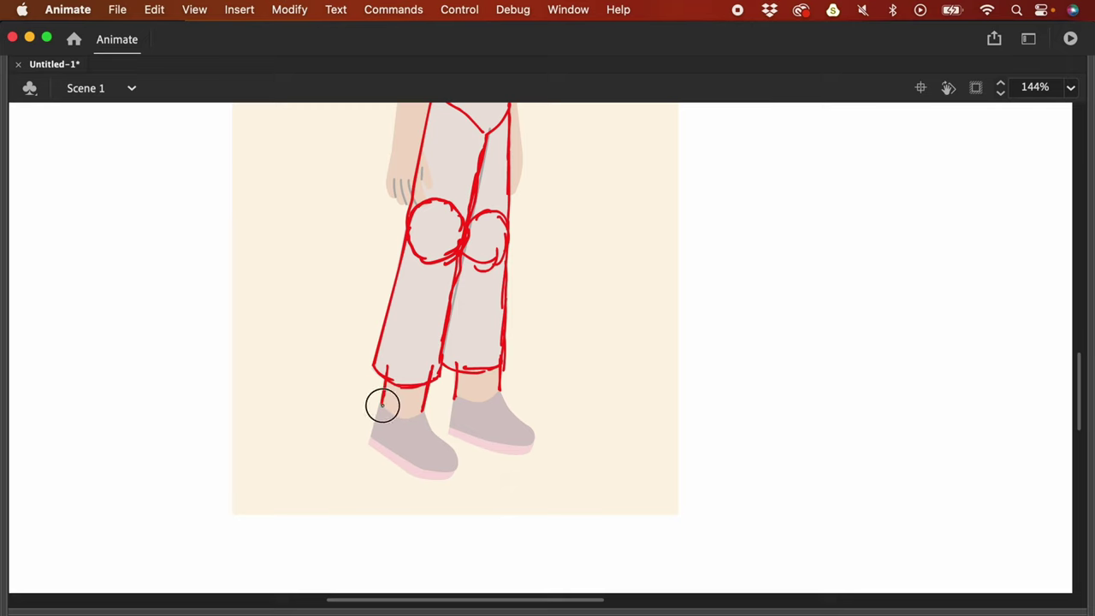
mouse_move(382, 403)
left_mouse_down()
mouse_move(421, 411)
mouse_move(435, 478)
left_mouse_up()
mouse_move(425, 411)
left_mouse_down()
mouse_move(442, 480)
mouse_move(456, 466)
left_mouse_up()
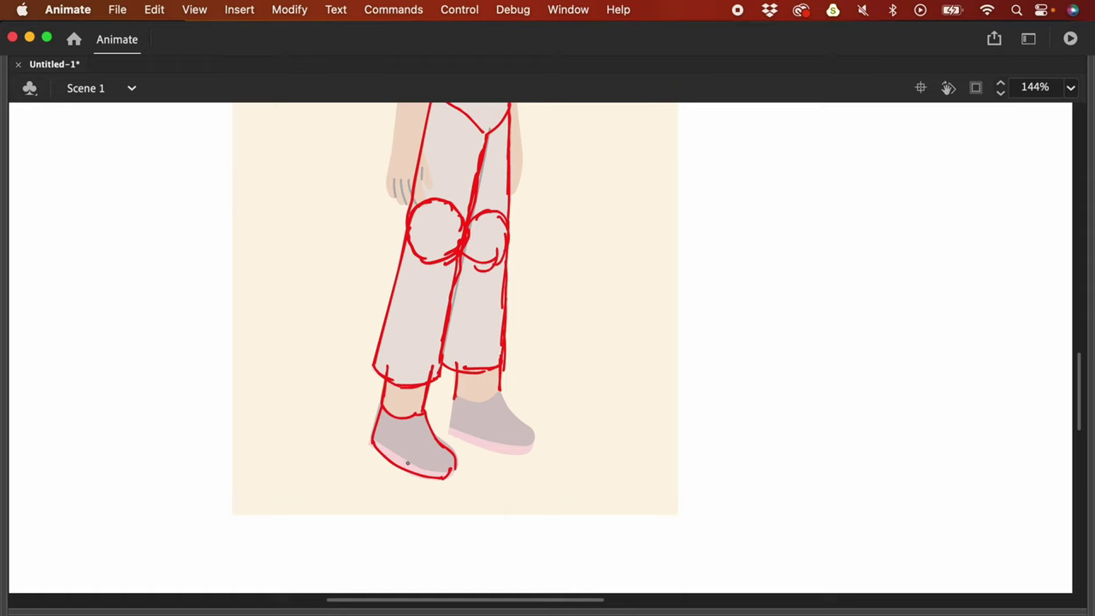
Step: Add a sole line and a rounded toe cap to the outlined shoe, undoing the unsatisfactory strokes
mouse_move(404, 469)
left_mouse_down()
mouse_move(420, 445)
mouse_move(453, 456)
left_mouse_up()
key("super+z")
key("super+z")
mouse_move(372, 435)
left_mouse_down()
mouse_move(399, 457)
mouse_move(452, 463)
mouse_move(415, 447)
mouse_move(439, 441)
mouse_move(414, 449)
mouse_move(437, 443)
mouse_move(402, 439)
left_mouse_up()
mouse_move(421, 457)
left_mouse_down()
mouse_move(432, 449)
mouse_move(446, 464)
left_mouse_up()
key("super+z")
key("super+z")
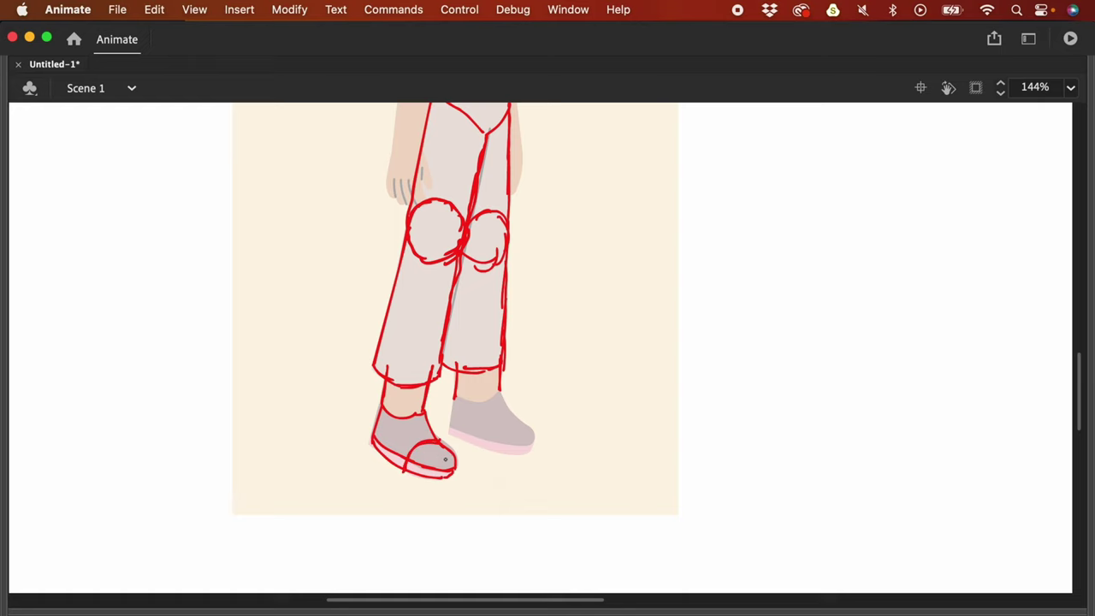
Step: Add a new layer above Layer_3, make Layer_3 active, and bring the empty area beside the character into view
left_click_drag(760, 413, 542, 495)
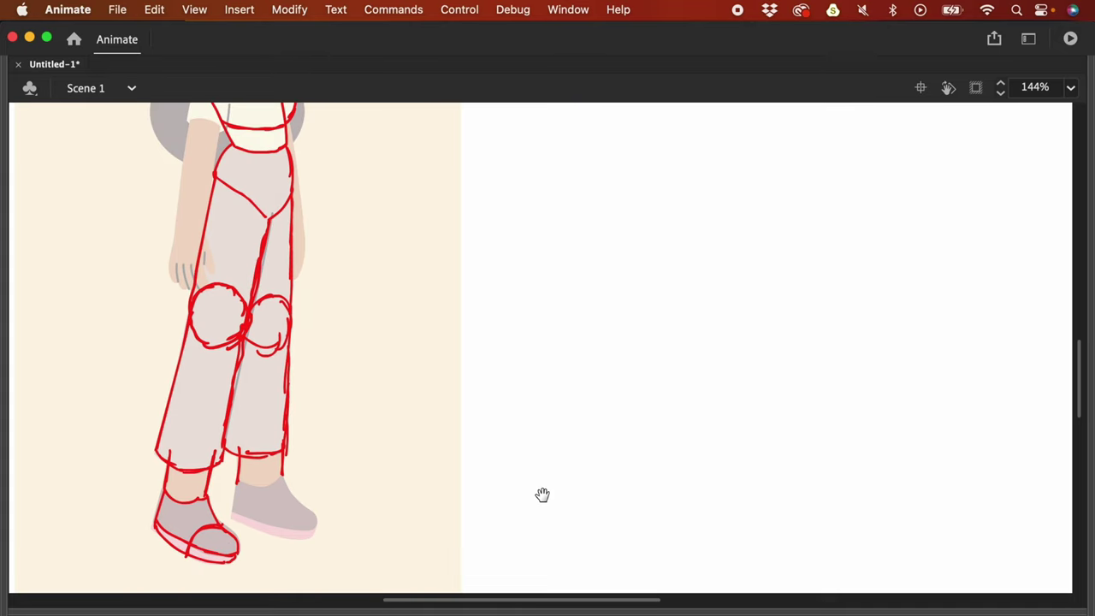
key("F4")
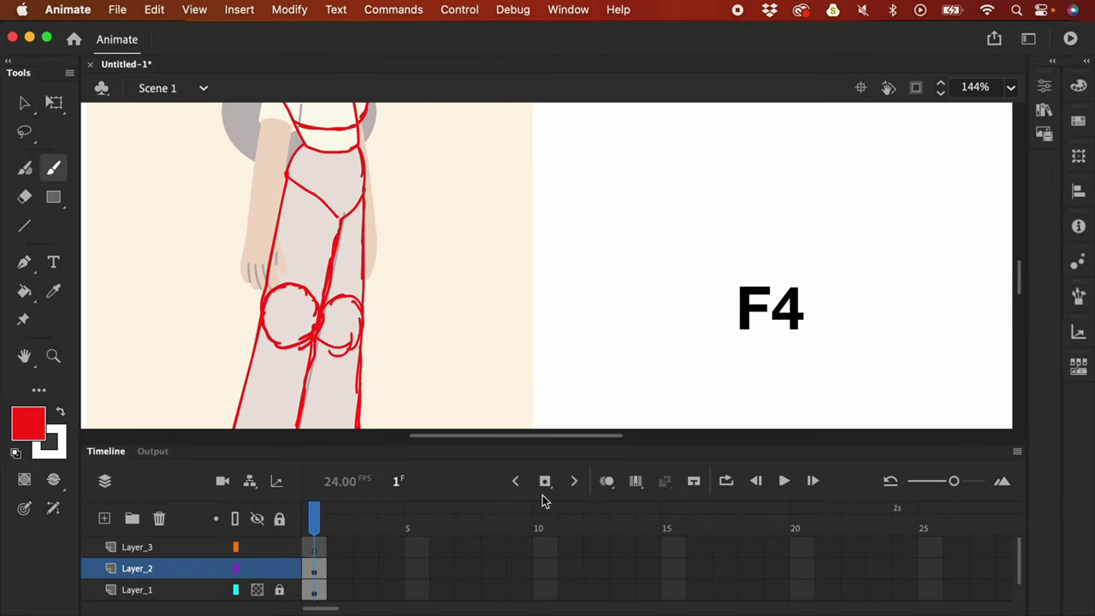
left_click(313, 547)
left_click(104, 519)
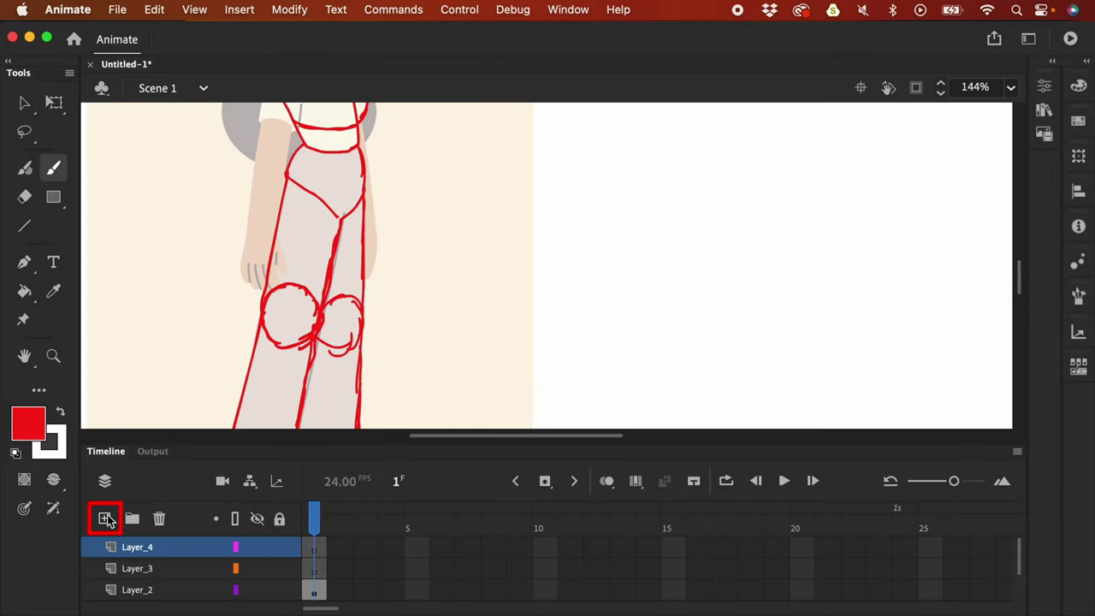
left_click(157, 565)
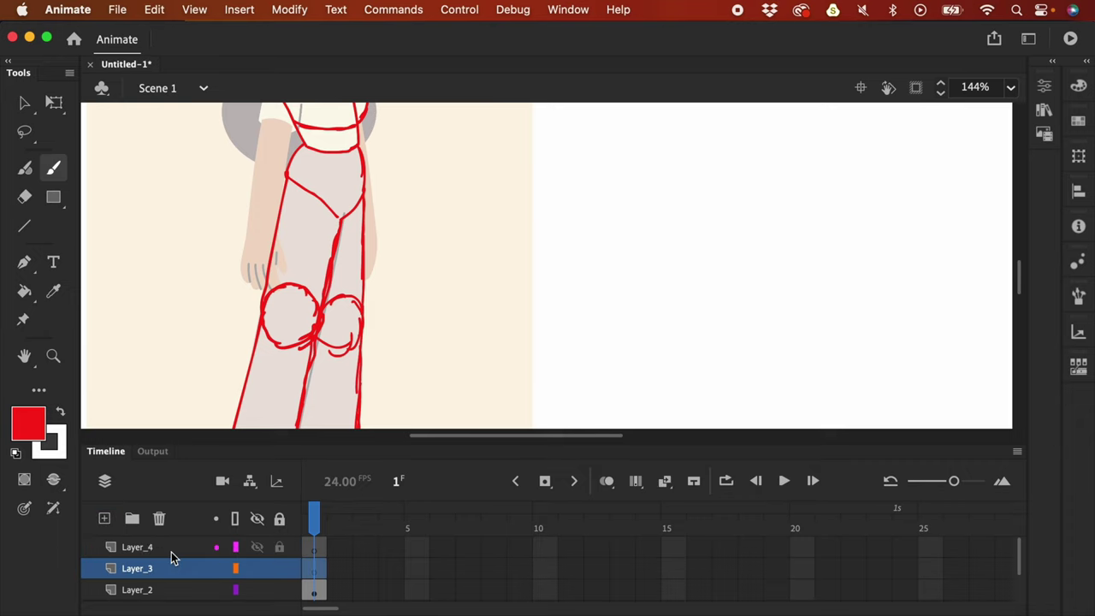
key("F4")
Step: Sketch a two-part shoe: a triangular heel part with a joint circle on Layer_3 and a tapered toe part on Layer_4
left_click_drag(682, 337, 528, 369)
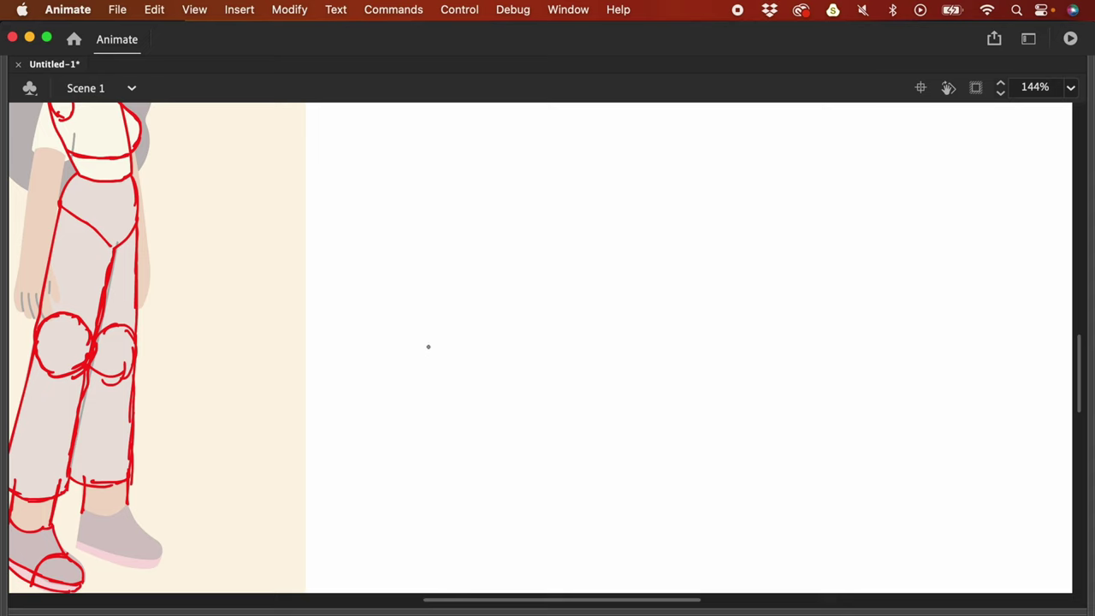
mouse_move(413, 370)
left_mouse_down()
mouse_move(456, 264)
mouse_move(493, 277)
mouse_move(557, 363)
mouse_move(415, 367)
mouse_move(532, 383)
mouse_move(525, 351)
left_mouse_up()
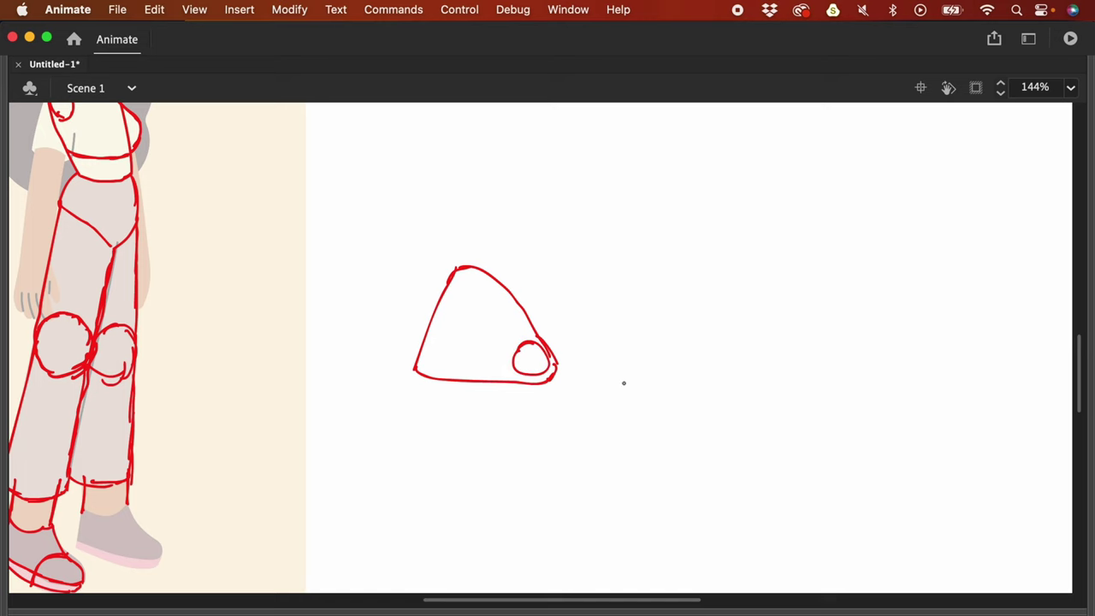
key("F4")
left_click(318, 547)
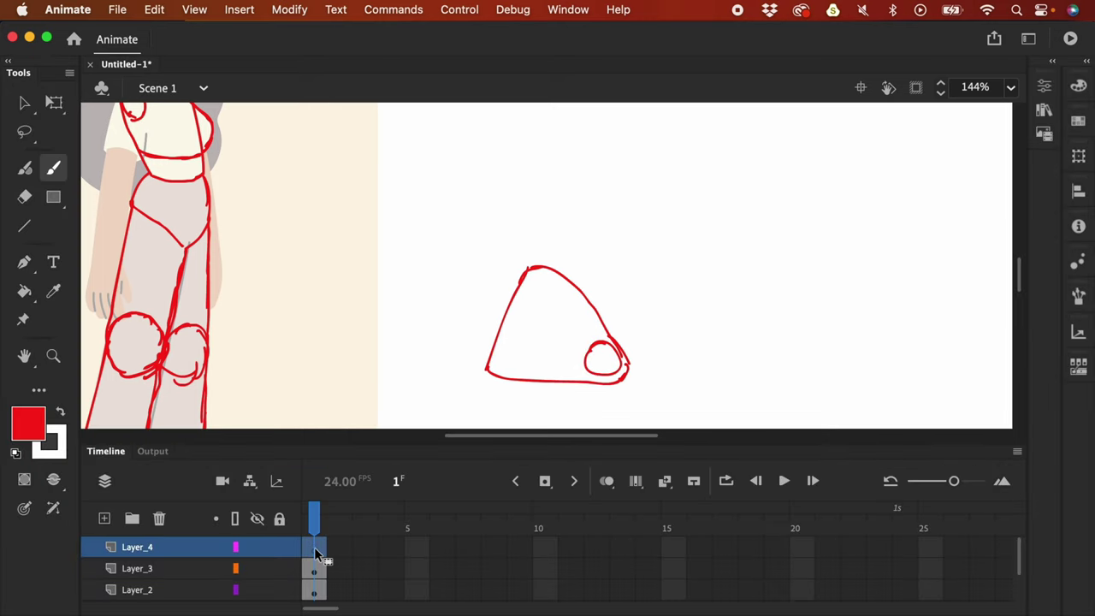
key("F4")
left_click_drag(525, 337, 604, 362)
left_click_drag(519, 384, 590, 385)
left_click_drag(570, 387, 604, 381)
key("F4")
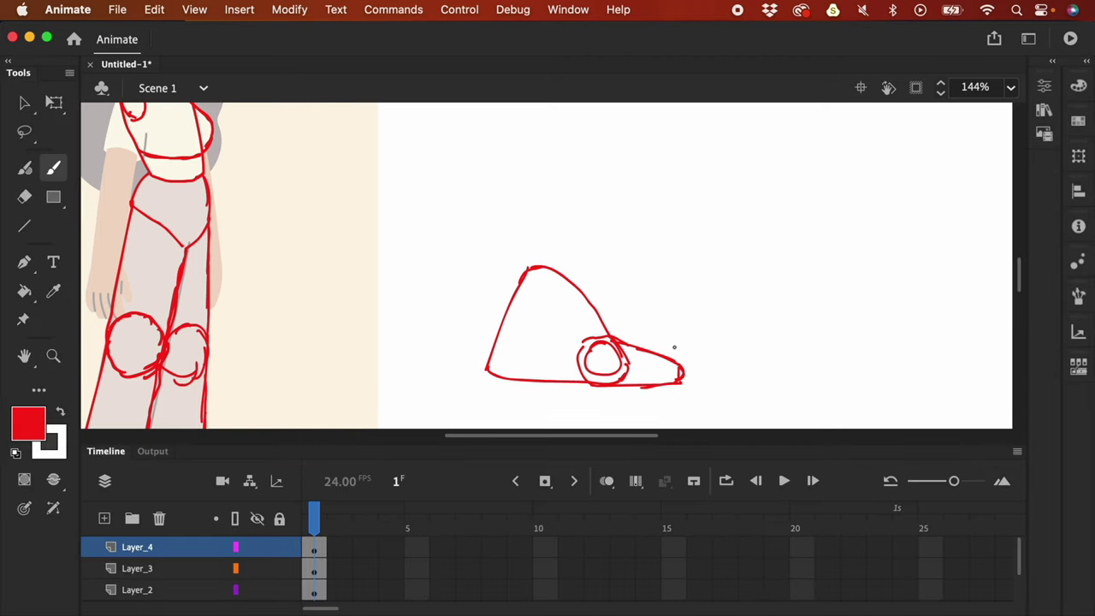
Step: Set the heel part's transformation point at the joint circle and rotate the part clockwise around it
key("v")
scroll(684, 295, "down", 3)
left_click(560, 263)
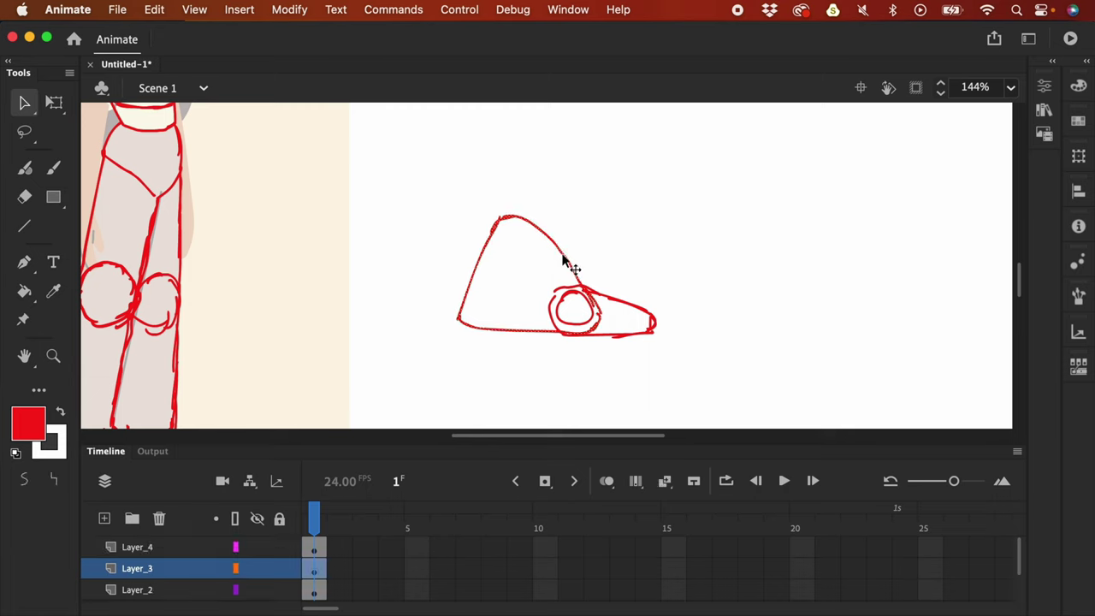
key("q")
left_click_drag(613, 214, 637, 287)
left_click_drag(565, 269, 609, 240)
left_click_drag(674, 261, 671, 276)
left_click_drag(611, 248, 629, 252)
left_click(693, 229)
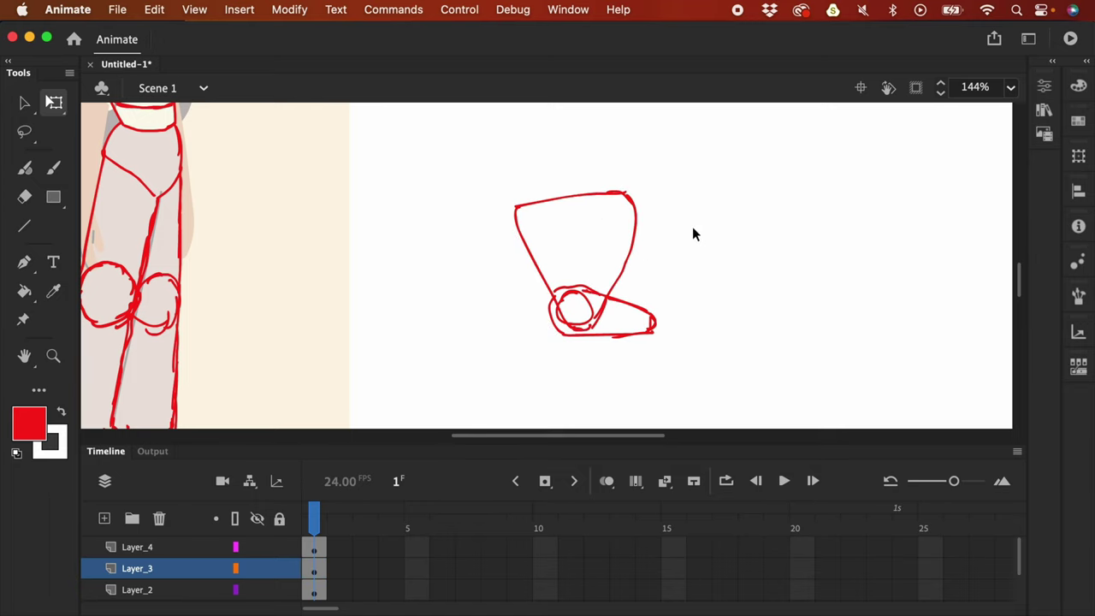
Step: Add a layer above Layer_4 and sketch a one-piece side-view shoe beside the two-part shoe
left_click(144, 547)
left_click(103, 519)
key("b")
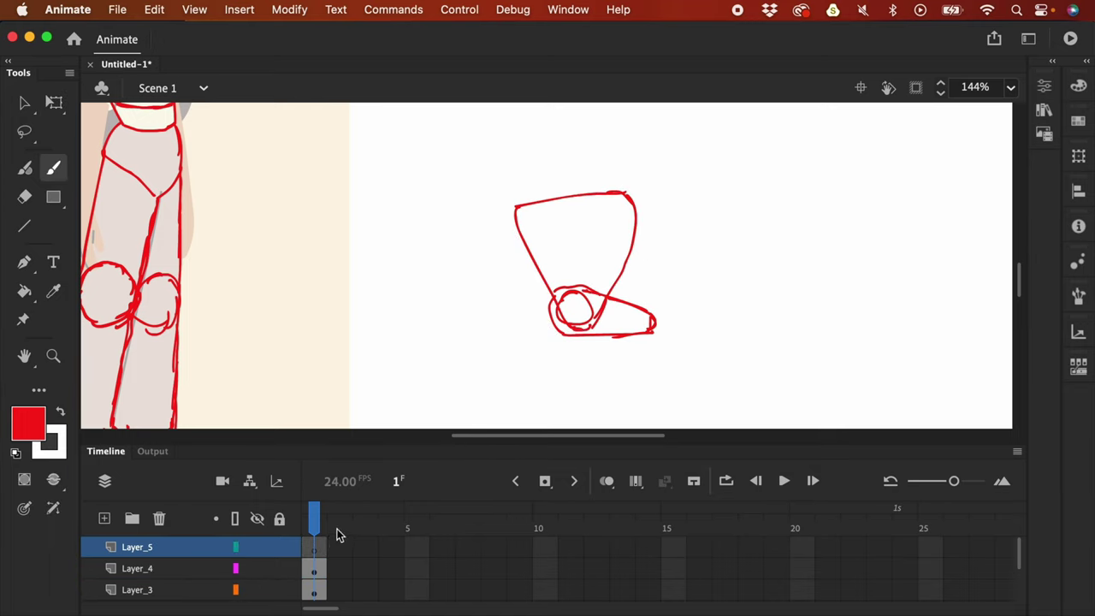
scroll(650, 303, "right", 5)
mouse_move(646, 345)
left_mouse_down()
mouse_move(666, 263)
mouse_move(706, 259)
mouse_move(787, 320)
mouse_move(787, 360)
mouse_move(811, 344)
mouse_move(787, 351)
left_mouse_up()
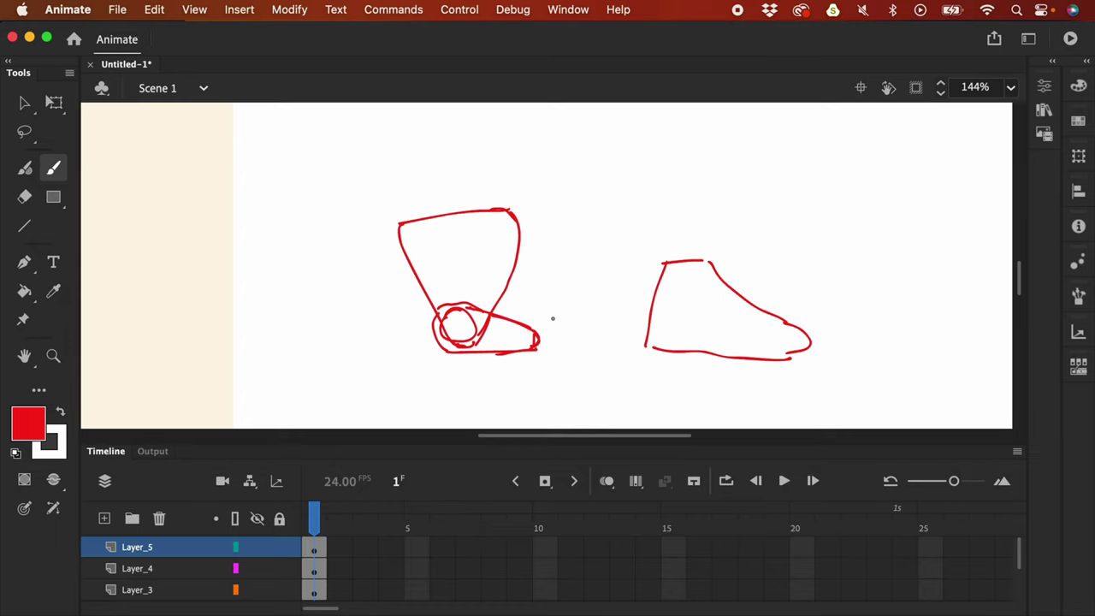
left_click_drag(503, 136, 492, 176)
key("super+z")
Step: Try to transform the one-piece shoe and undo the change
key("v")
left_click(746, 310)
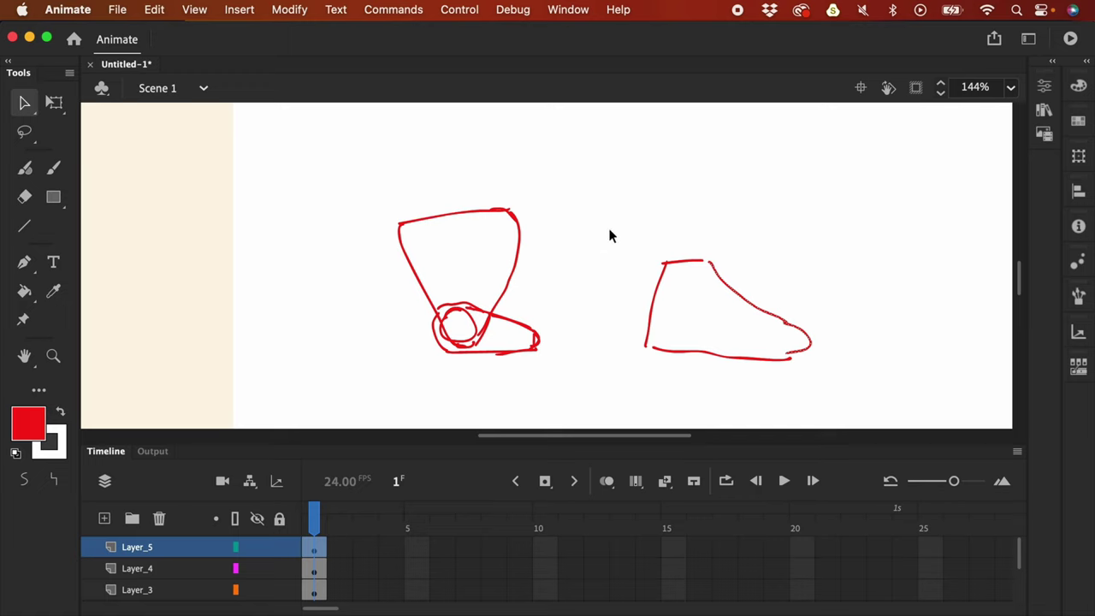
left_click_drag(610, 236, 833, 416)
key("q")
mouse_move(819, 254)
left_mouse_down()
mouse_move(807, 310)
mouse_move(823, 236)
left_mouse_up()
left_click(839, 243)
key("super+z")
left_click(848, 255)
key("b")
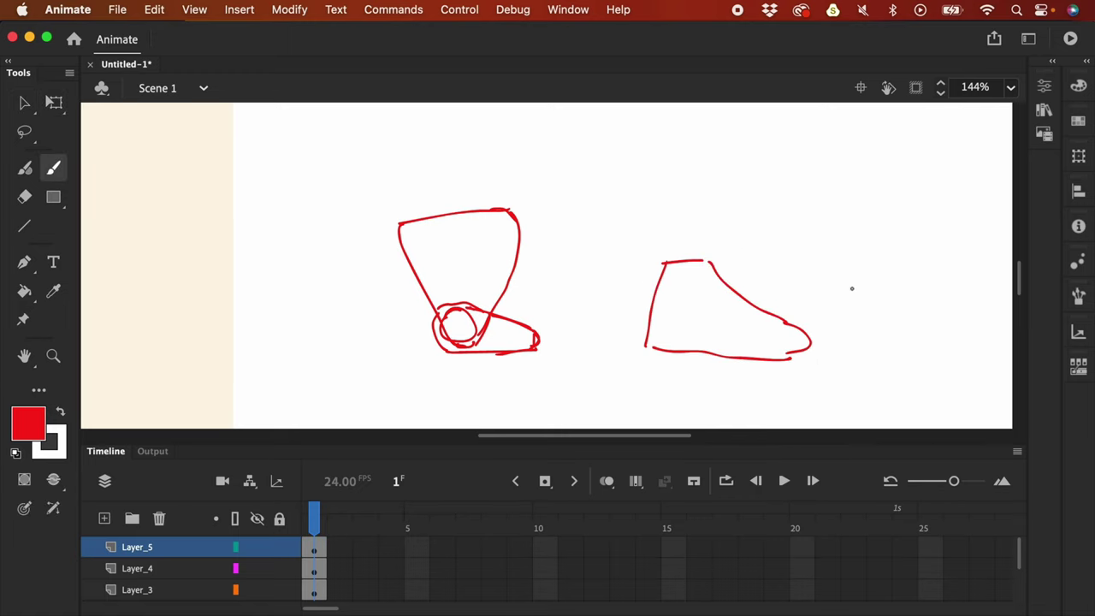
Step: Sketch two boot variants beside the one-piece shoe, a tall one with a short rounded toe and a low one with a long pointed toe
left_click_drag(850, 289, 668, 308)
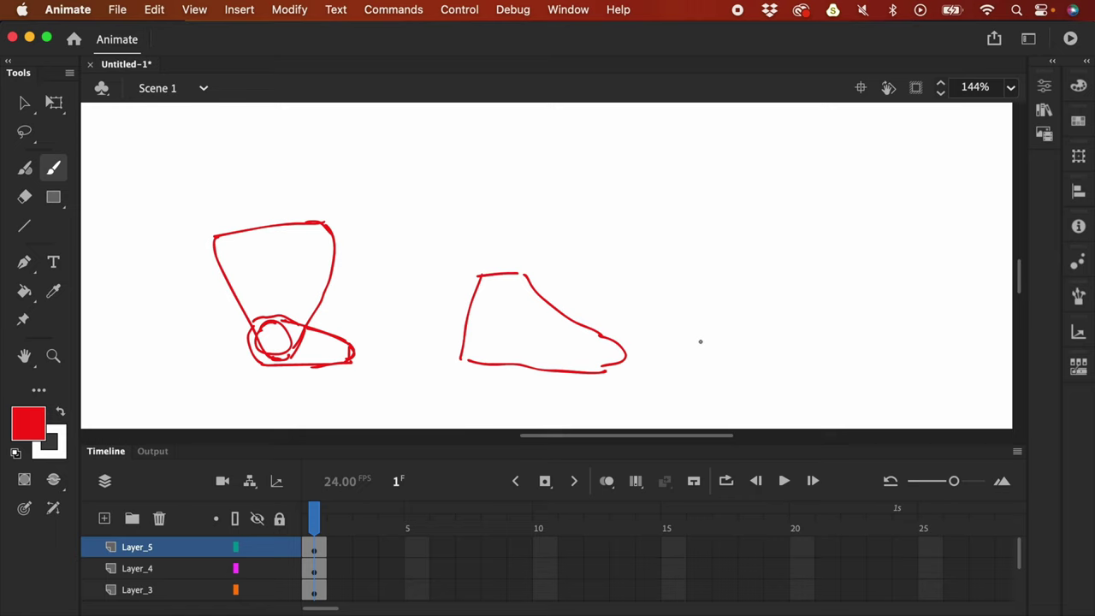
mouse_move(687, 361)
left_mouse_down()
mouse_move(688, 266)
mouse_move(763, 269)
mouse_move(743, 326)
mouse_move(694, 365)
mouse_move(727, 342)
left_mouse_up()
key("space")
left_click_drag(790, 329, 583, 338)
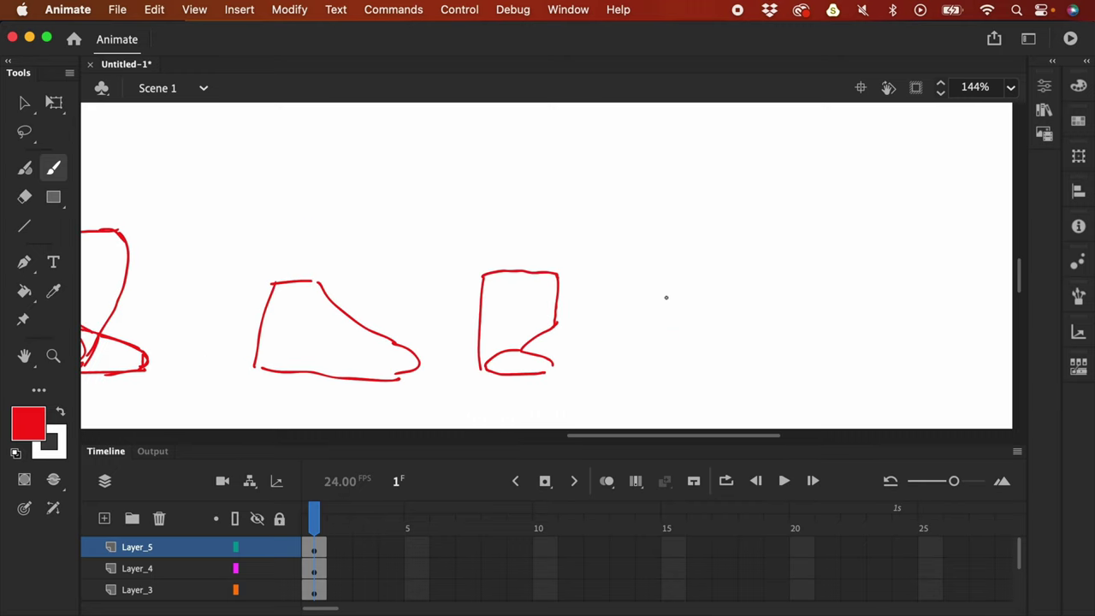
mouse_move(636, 366)
left_mouse_down()
mouse_move(639, 314)
mouse_move(687, 351)
left_mouse_up()
left_click_drag(637, 367, 758, 368)
left_click_drag(677, 348, 757, 365)
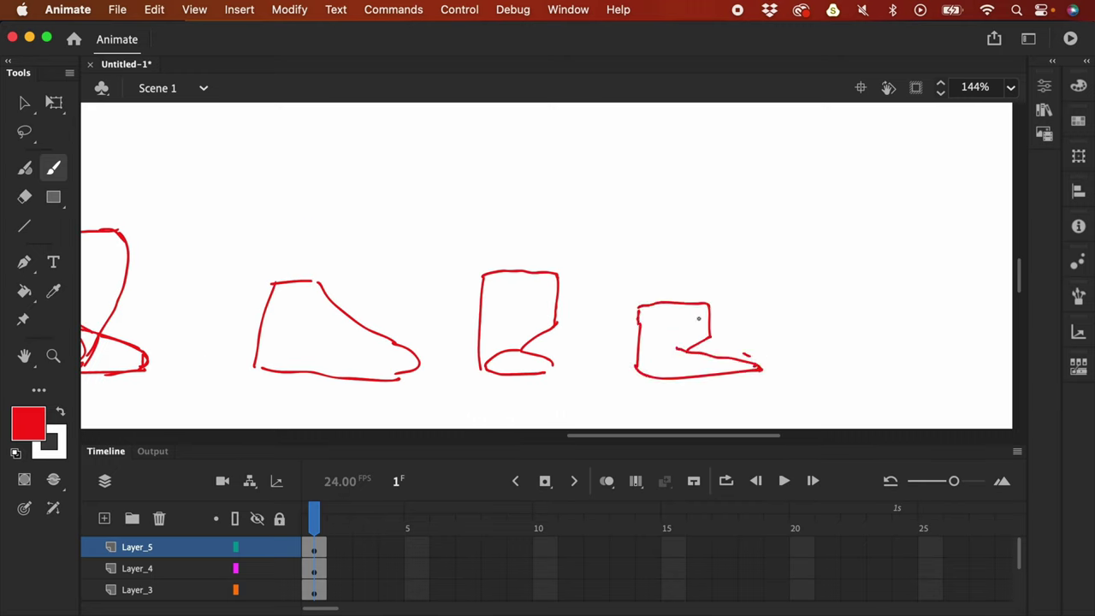
scroll(697, 317, "left", 5)
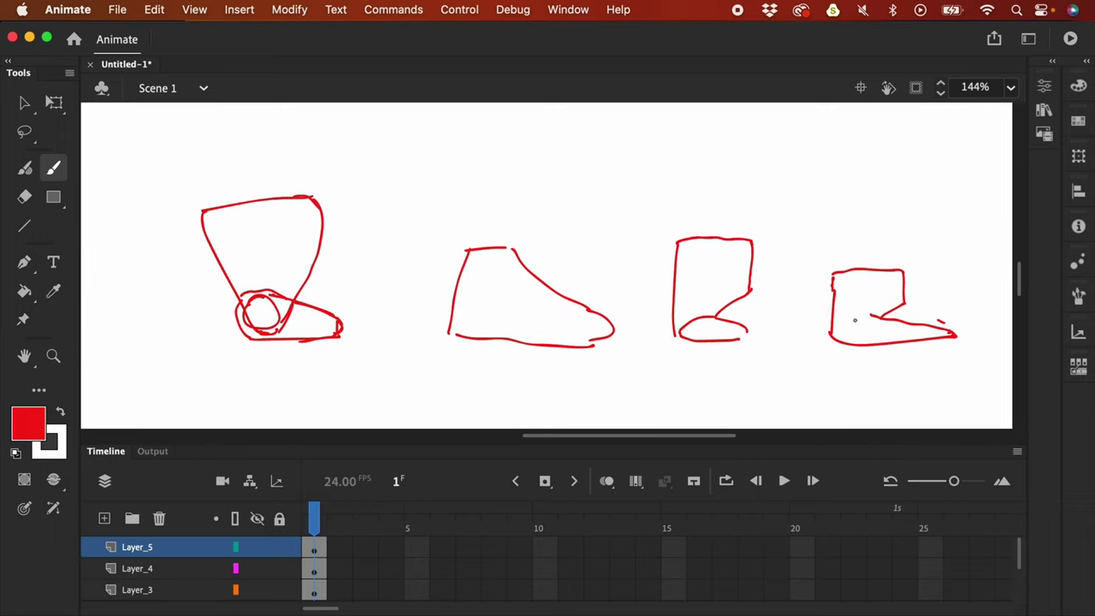
scroll(911, 275, "right", 2)
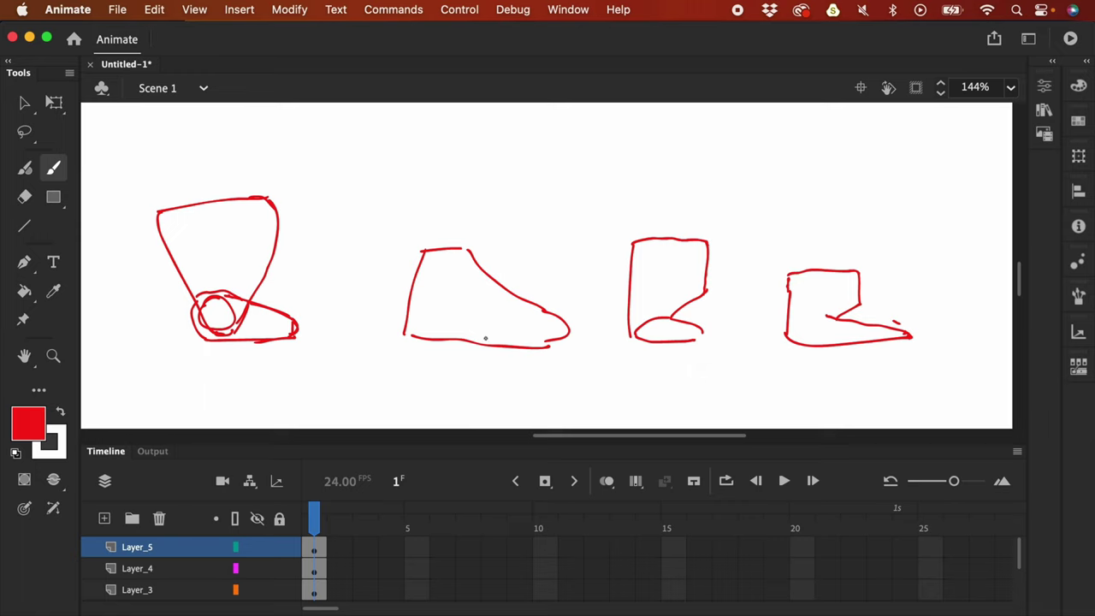
Step: Undo the extra stroke on the one-piece shoe, delete all the shoe practice sketches, and return to the character's feet
left_click_drag(485, 338, 531, 298)
key("super+z")
key("l")
mouse_move(919, 318)
left_mouse_down()
mouse_move(539, 117)
mouse_move(186, 325)
mouse_move(972, 353)
left_mouse_up()
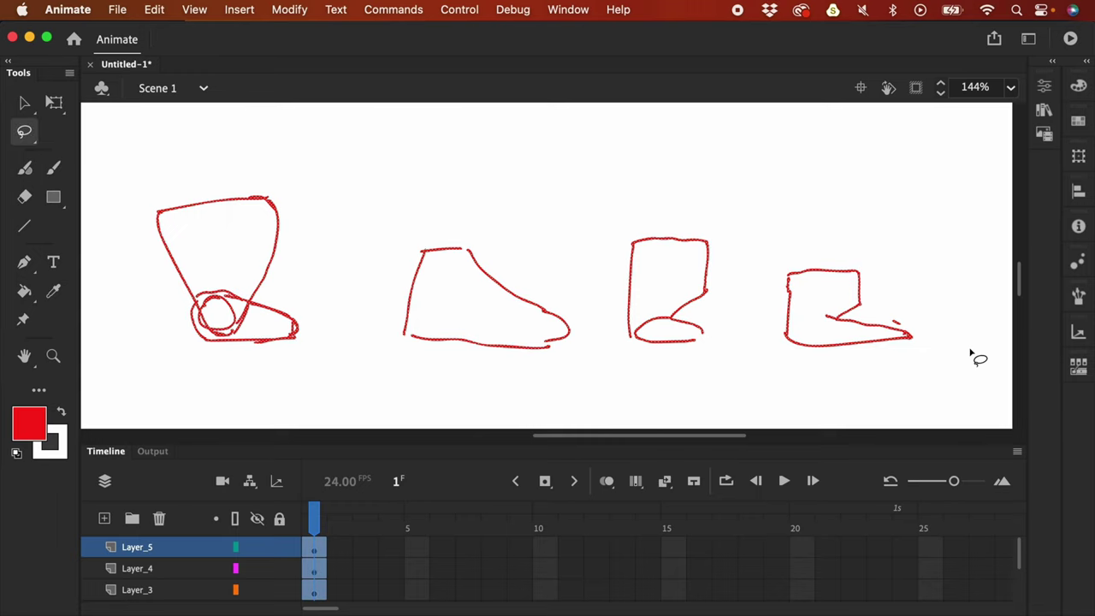
key("BackSpace")
scroll(625, 299, "left", 10)
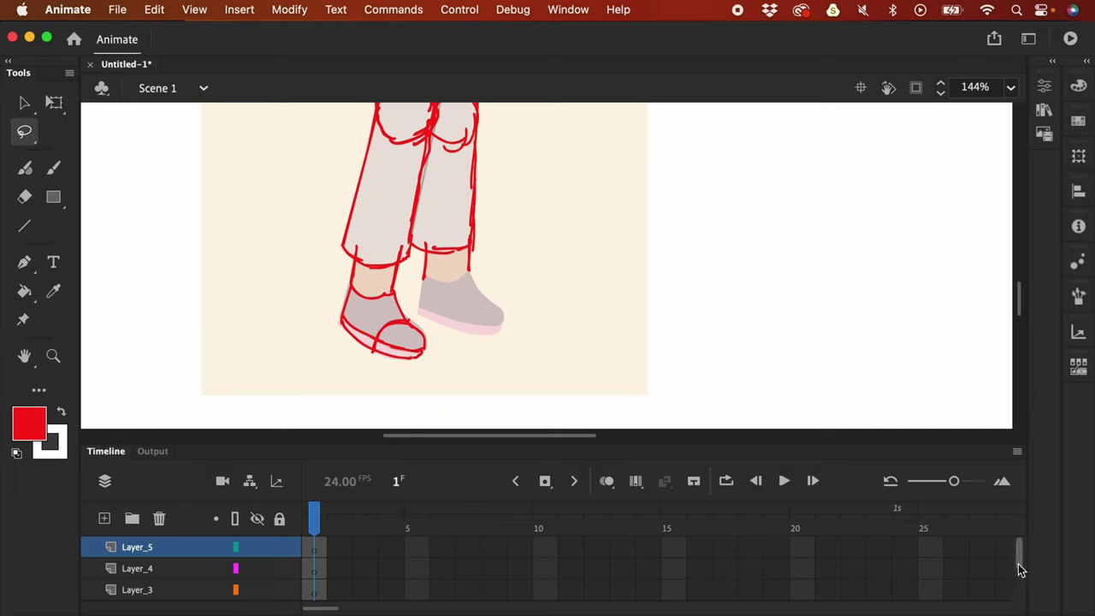
Step: Sketch the far foot's shoe on Layer_2, with the ankle opening, sole and rounded toe cap
left_click_drag(1019, 564, 1012, 573)
left_click(313, 590)
key("b")
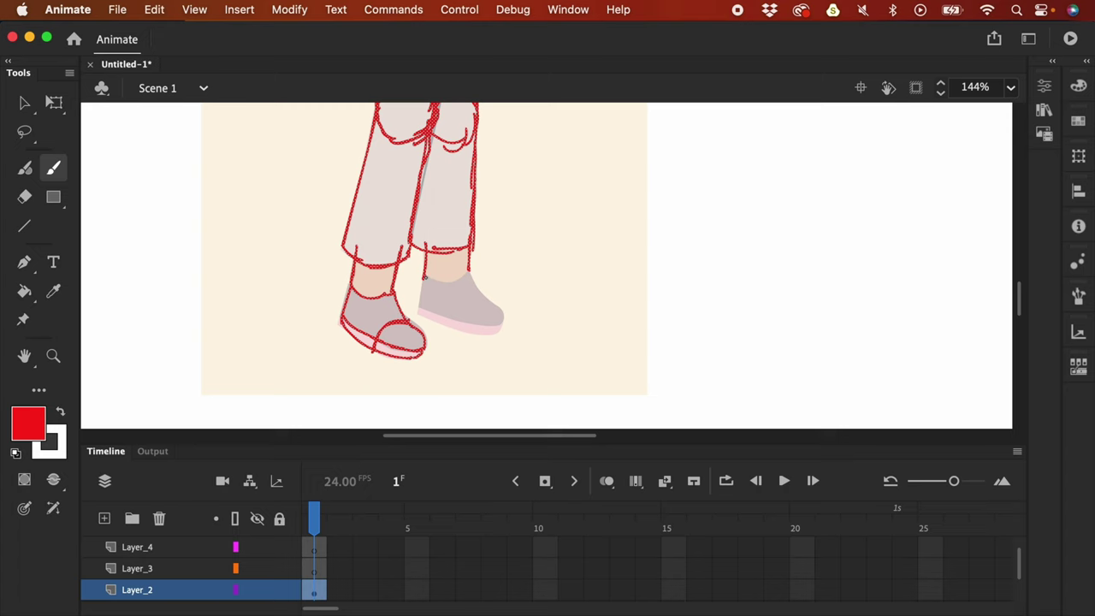
mouse_move(425, 278)
left_mouse_down()
mouse_move(454, 283)
mouse_move(423, 281)
mouse_move(416, 314)
mouse_move(500, 320)
mouse_move(494, 334)
mouse_move(481, 294)
left_mouse_up()
left_click_drag(453, 318, 486, 295)
scroll(591, 309, "up", 3)
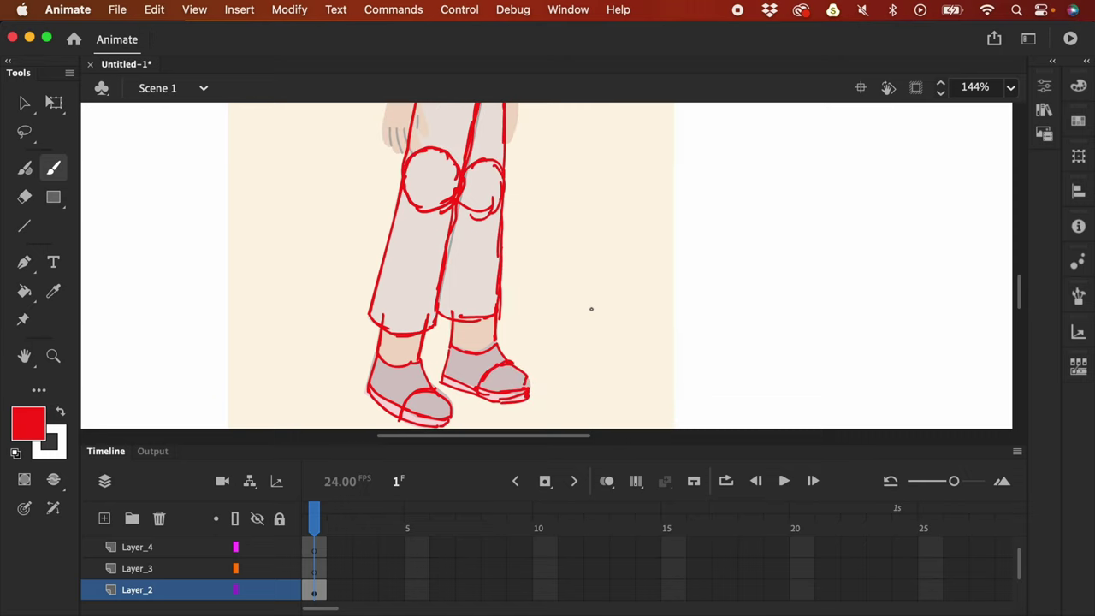
key("super+minus")
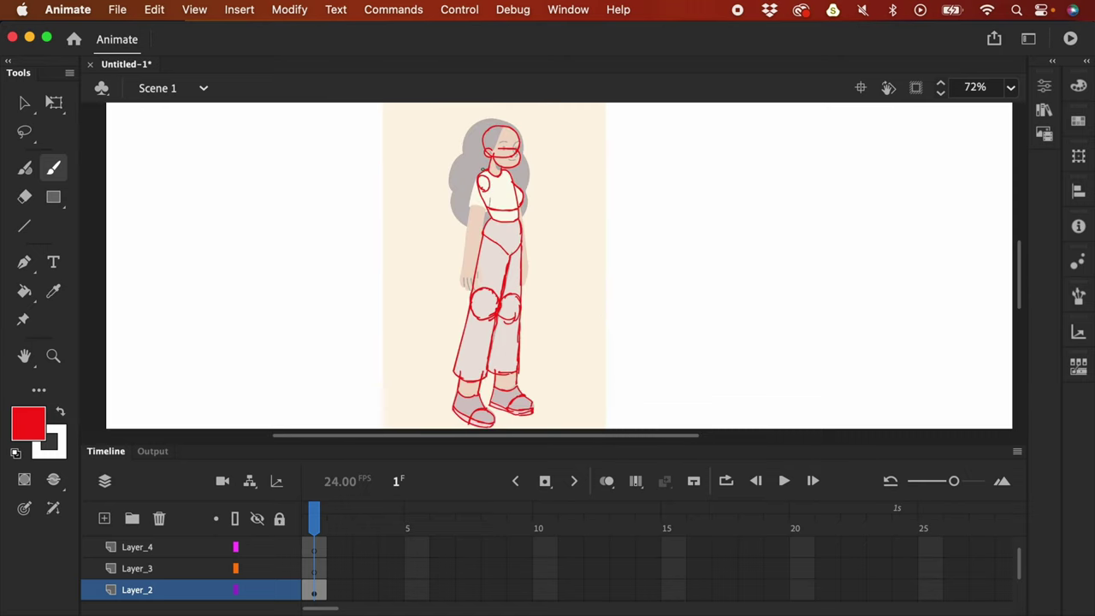
Step: Hide all panels to enlarge the stage around the character's torso and arms
key("super+=")
left_click_drag(570, 253, 575, 382)
key("super+equal")
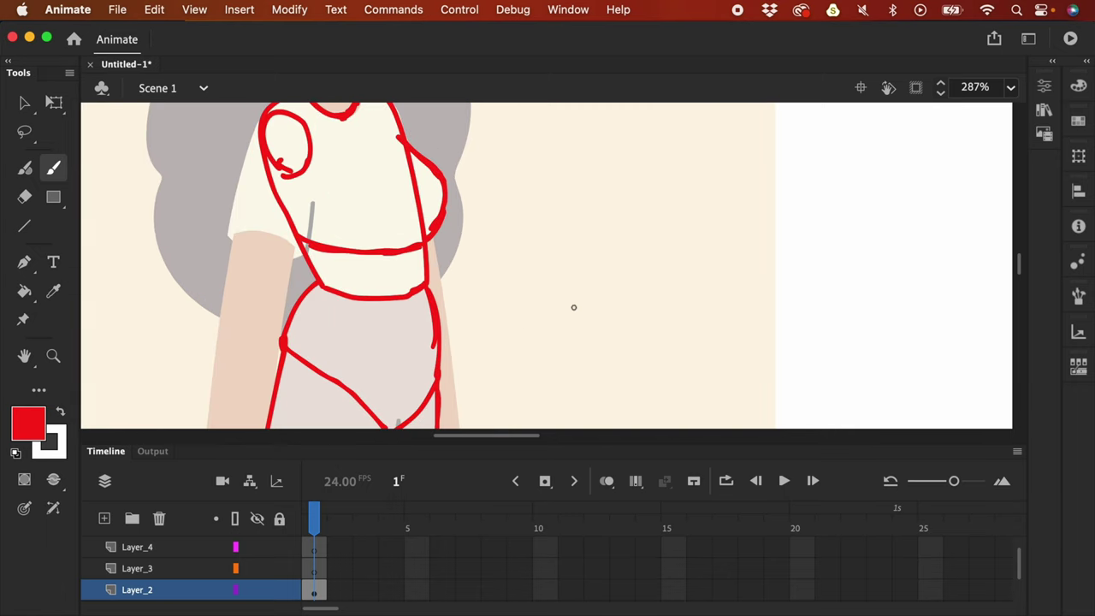
key("F4")
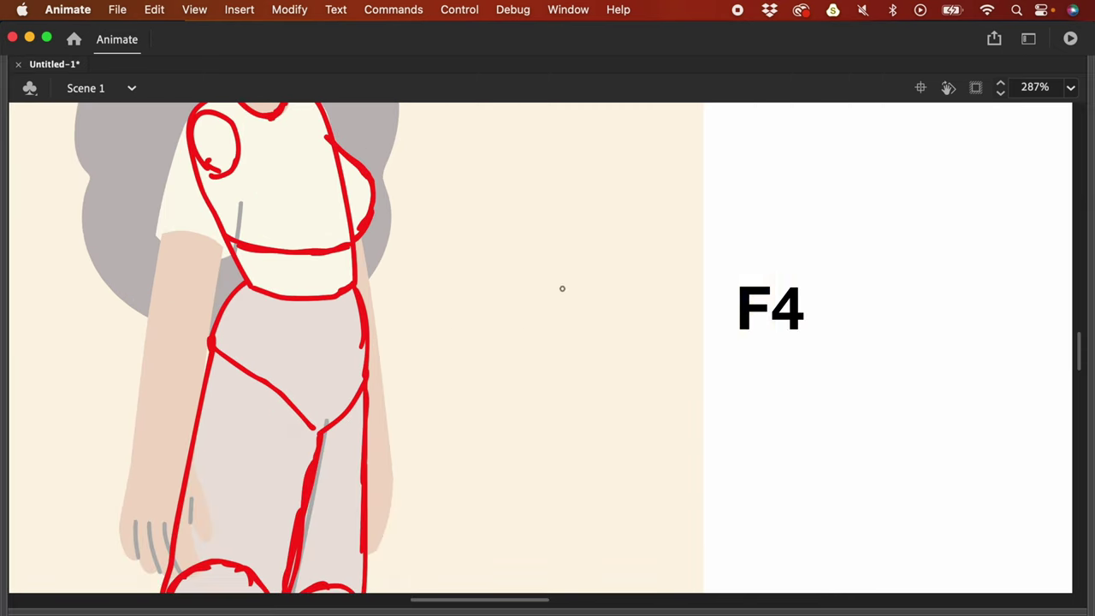
left_click_drag(560, 288, 718, 371)
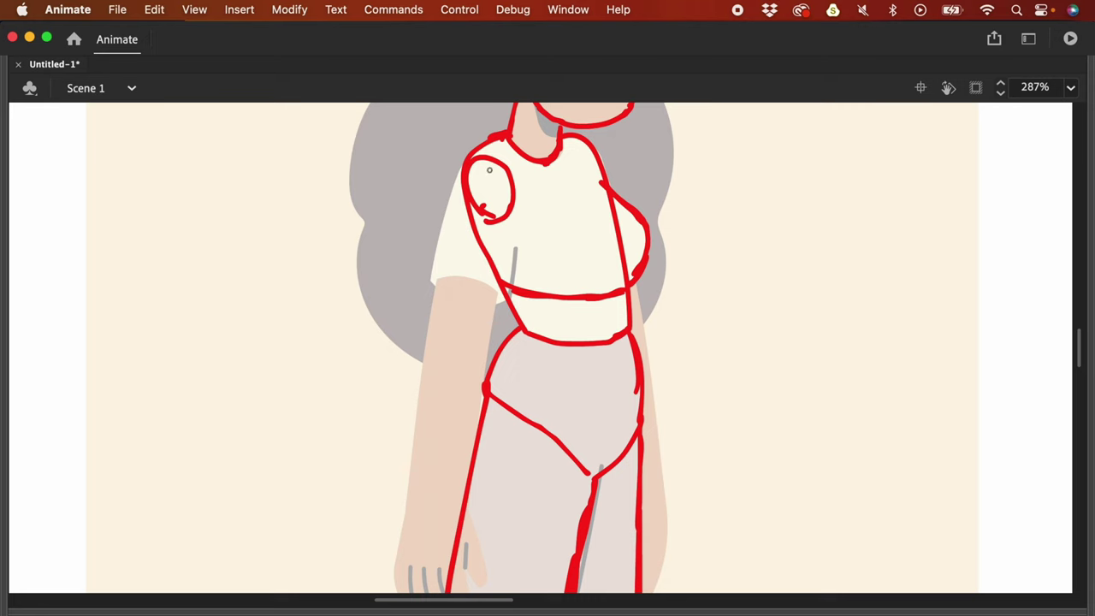
mouse_move(531, 219)
left_mouse_down()
mouse_move(536, 171)
mouse_move(542, 194)
left_mouse_up()
mouse_move(712, 319)
left_mouse_down()
mouse_move(714, 391)
mouse_move(703, 381)
left_mouse_up()
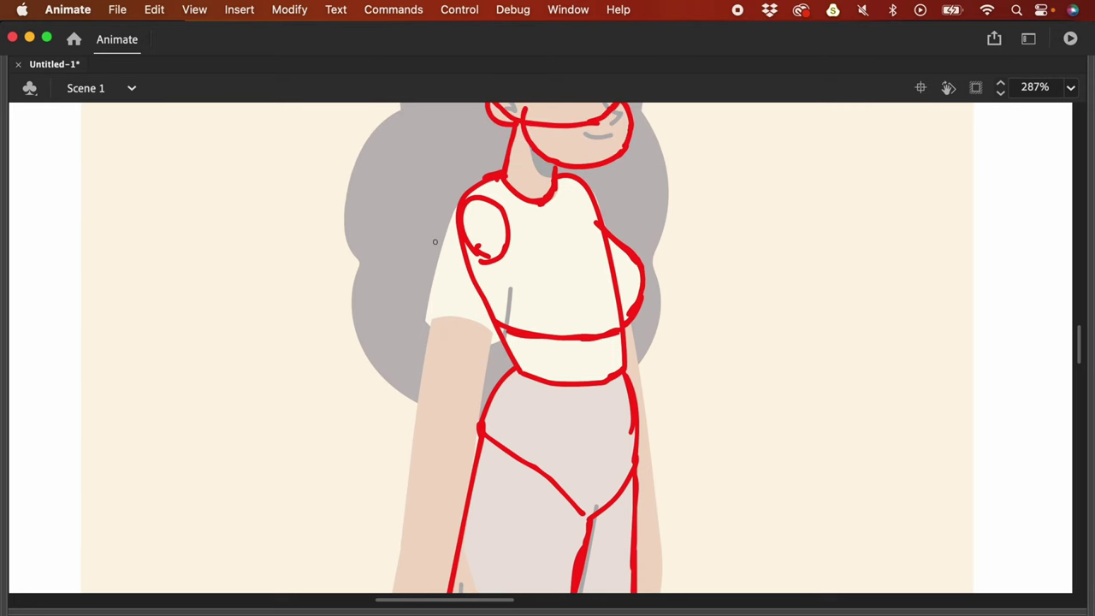
scroll(564, 283, "right", 3)
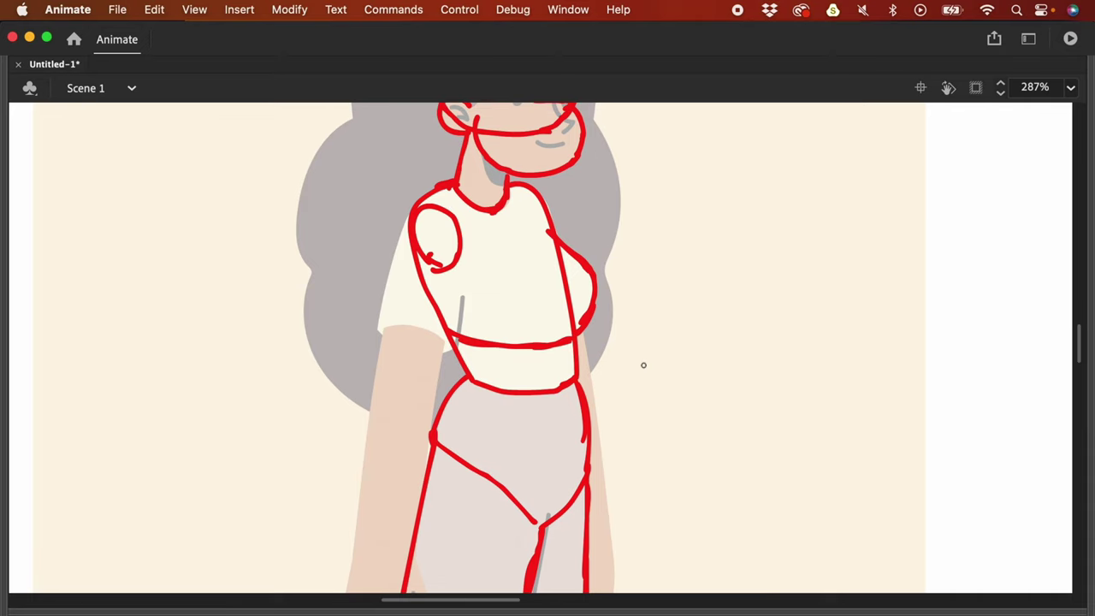
scroll(690, 296, "right", 5)
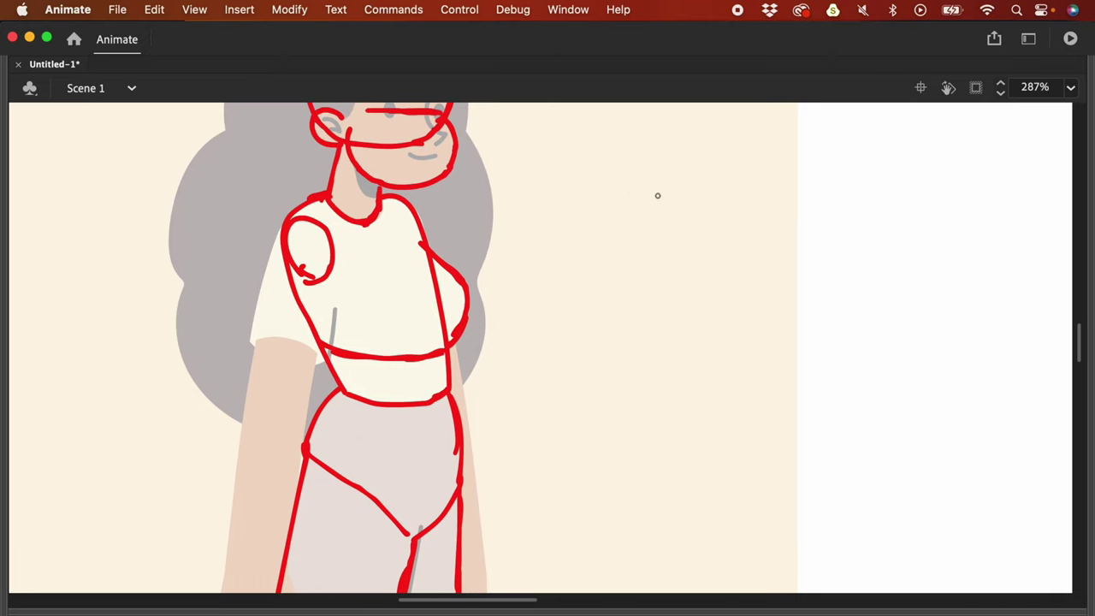
Step: Sketch two limb-joint examples beside the torso, a straight H-shaped one and one with bent sides
left_click_drag(625, 181, 618, 328)
key("super+z")
left_click_drag(627, 174, 615, 321)
left_click_drag(683, 178, 675, 314)
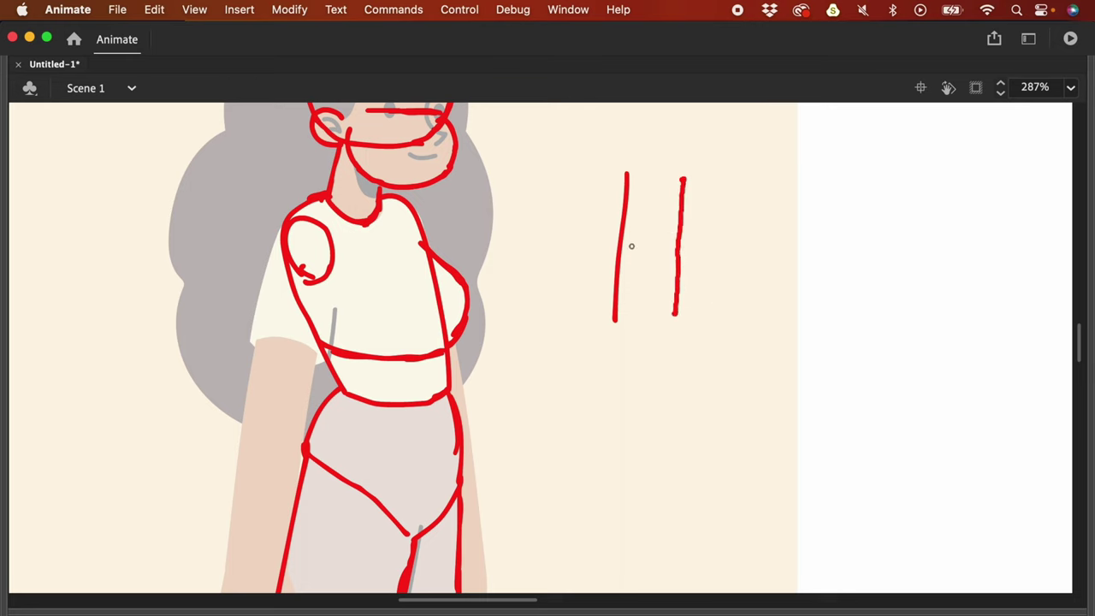
left_click_drag(621, 244, 682, 241)
left_click_drag(770, 175, 758, 239)
left_click_drag(832, 179, 818, 245)
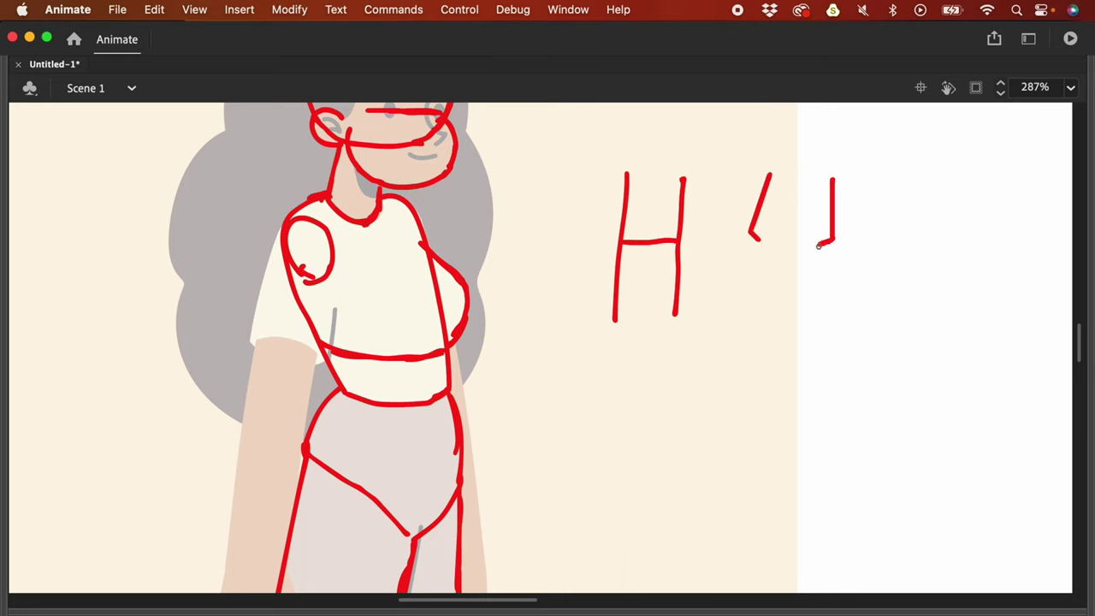
mouse_move(750, 232)
left_mouse_down()
mouse_move(819, 244)
mouse_move(746, 333)
left_mouse_up()
left_click_drag(818, 245, 800, 354)
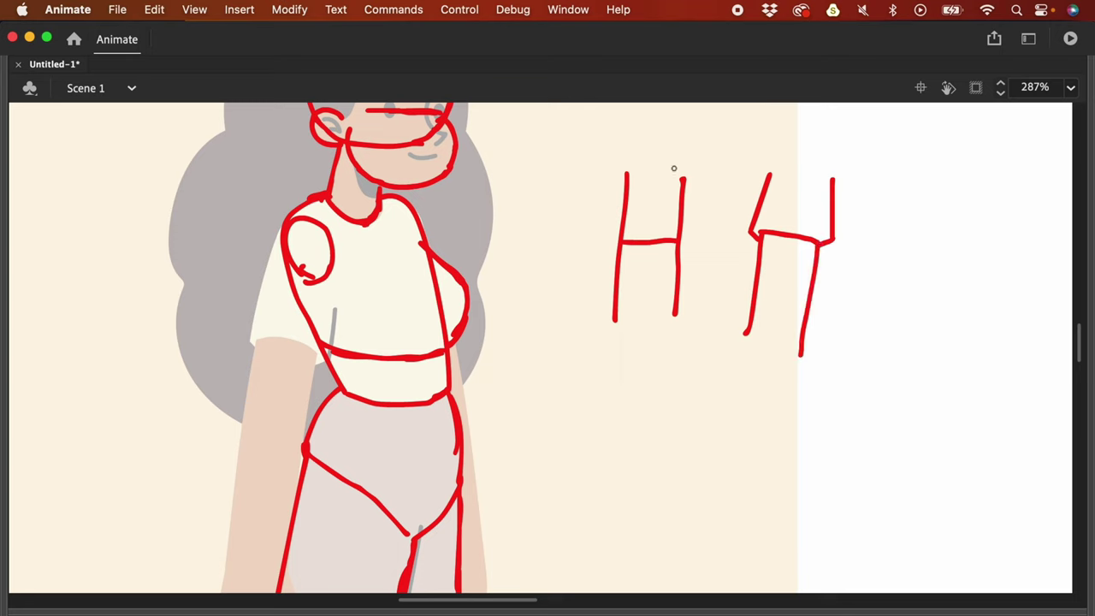
Step: Undo all the limb-joint practice strokes beside the torso
left_click_drag(738, 140, 753, 177)
left_click_drag(747, 176, 758, 171)
key("super+z")
key("super+z")
key("super+z")
key("super+z")
key("super+z")
key("super+z")
key("super+z")
key("super+z")
key("super+z")
key("super+z")
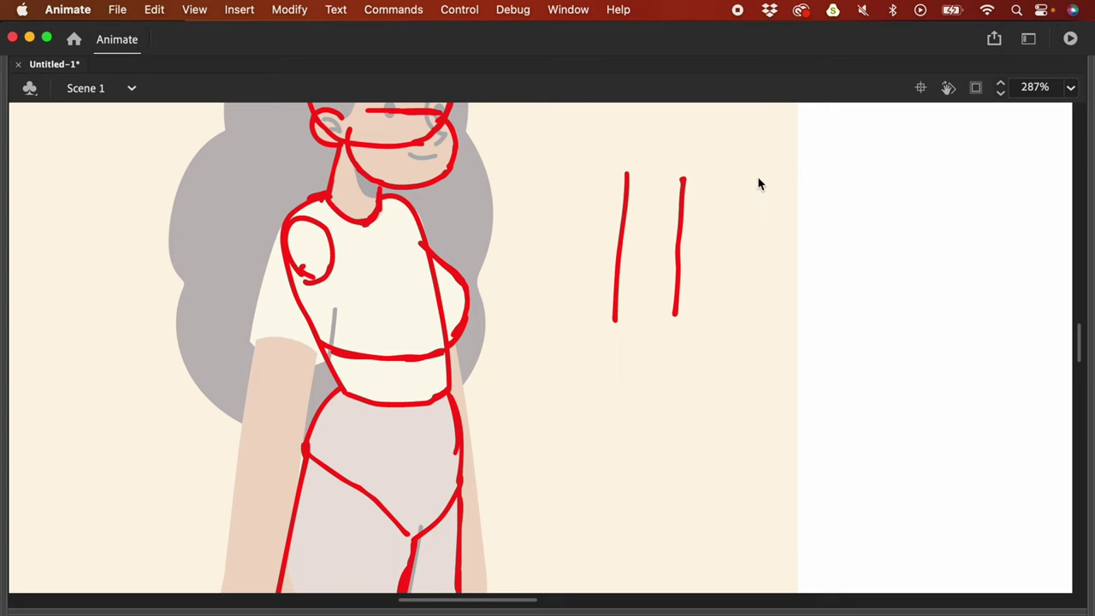
key("super+z")
Step: Outline the near arm's sleeve with an outer edge, an inner edge and a curved hem
scroll(741, 378, "left", 3)
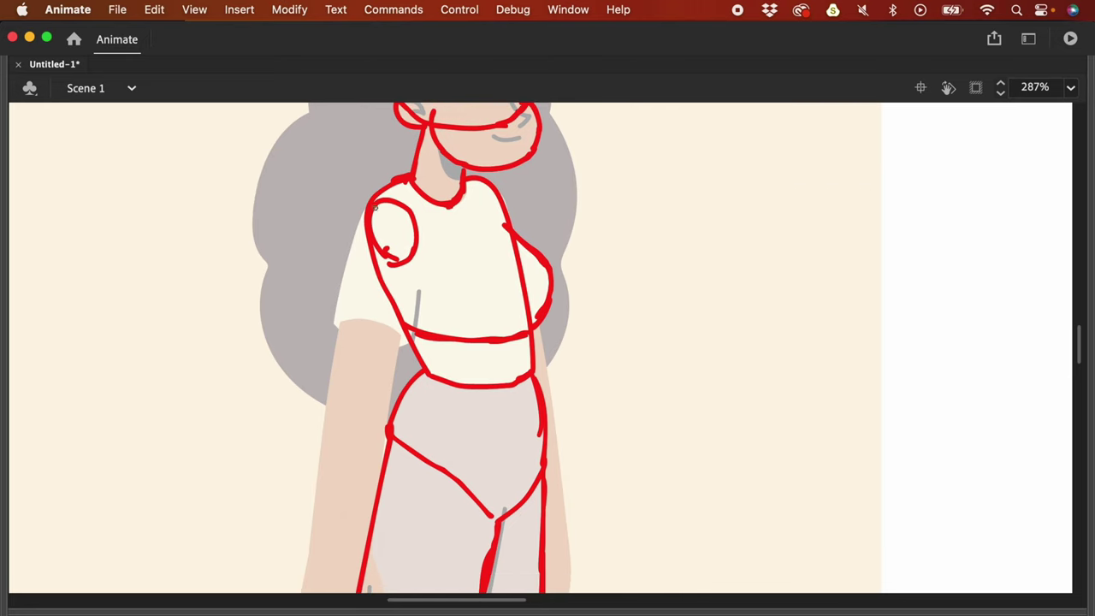
left_click_drag(367, 212, 337, 323)
left_click_drag(415, 285, 401, 348)
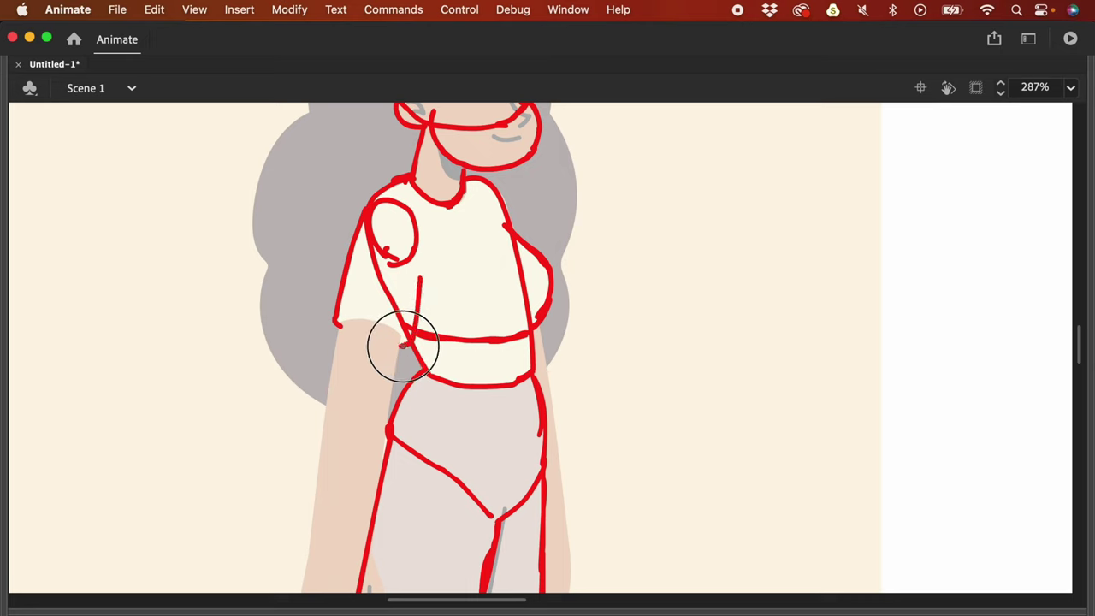
mouse_move(554, 384)
left_mouse_down()
mouse_move(741, 247)
mouse_move(719, 247)
left_mouse_up()
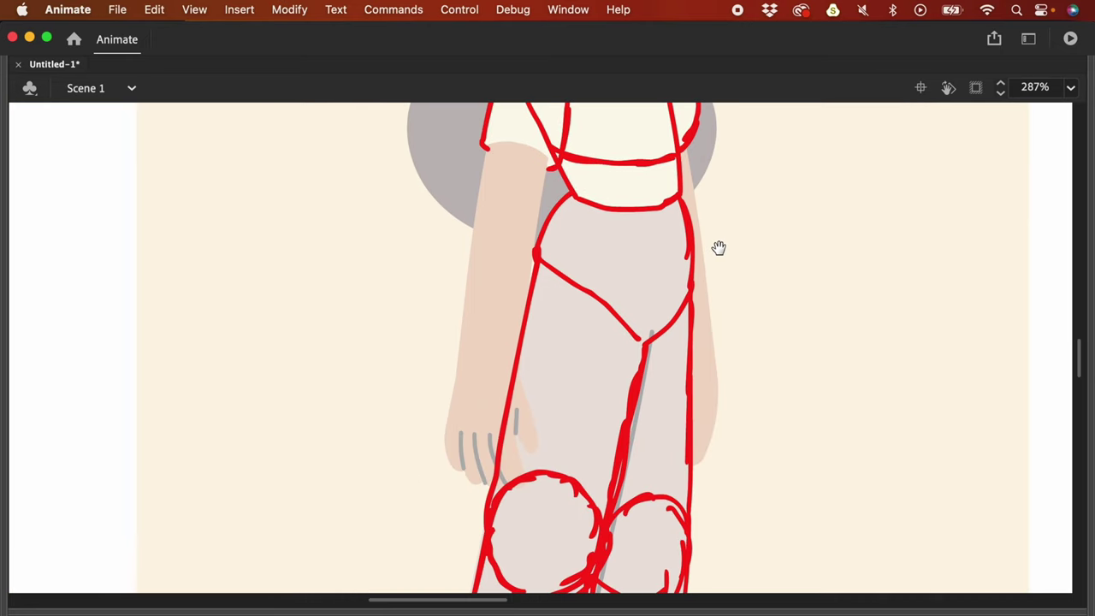
left_click_drag(492, 142, 537, 158)
Step: Sketch an elbow circle and the sides of the near upper arm below the sleeve, undoing the first forearm lines
mouse_move(487, 276)
left_mouse_down()
mouse_move(472, 267)
mouse_move(472, 248)
mouse_move(516, 225)
mouse_move(505, 291)
mouse_move(477, 284)
left_mouse_up()
left_click_drag(546, 160, 537, 236)
left_click_drag(487, 149, 453, 400)
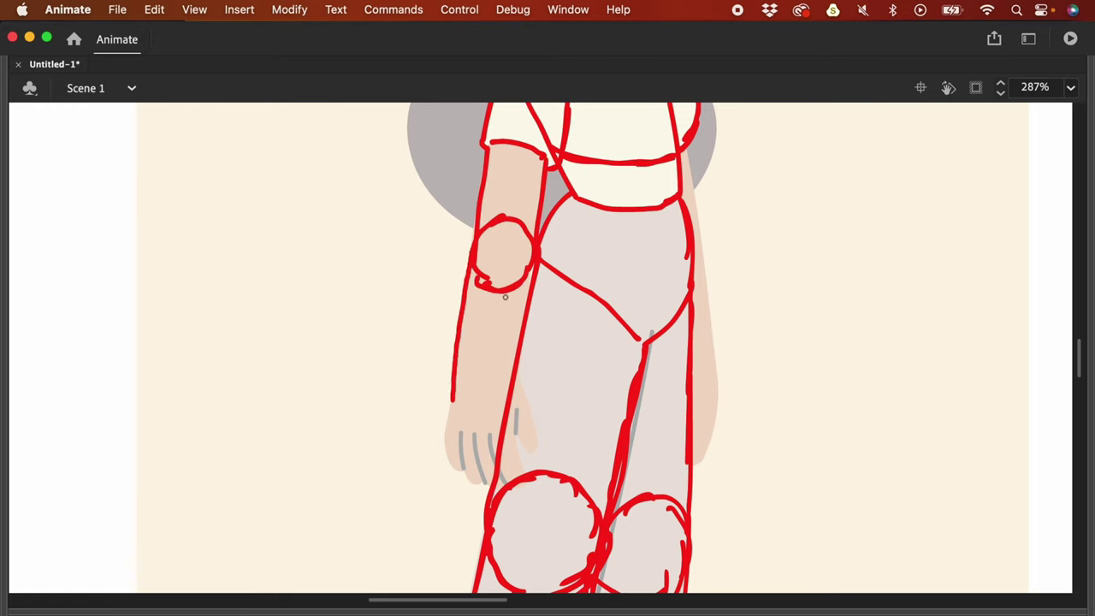
left_click_drag(528, 270, 514, 373)
left_click_drag(555, 319, 556, 328)
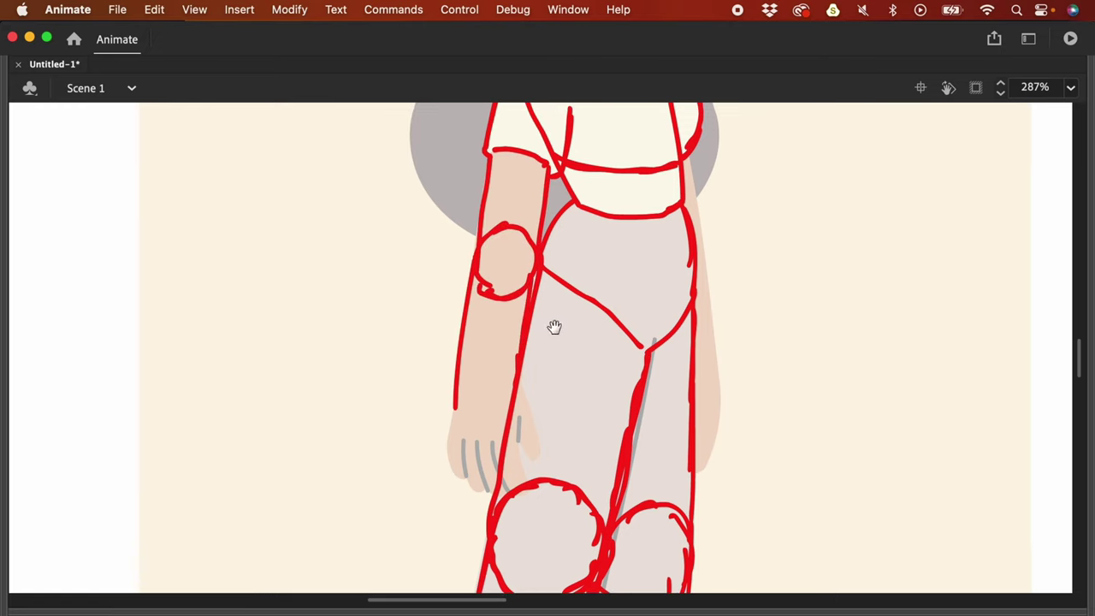
key("super+z")
key("super+z")
Step: Draw both sides of the near forearm from the elbow circle and close it with a narrow wrist ellipse
left_click_drag(471, 273, 460, 377)
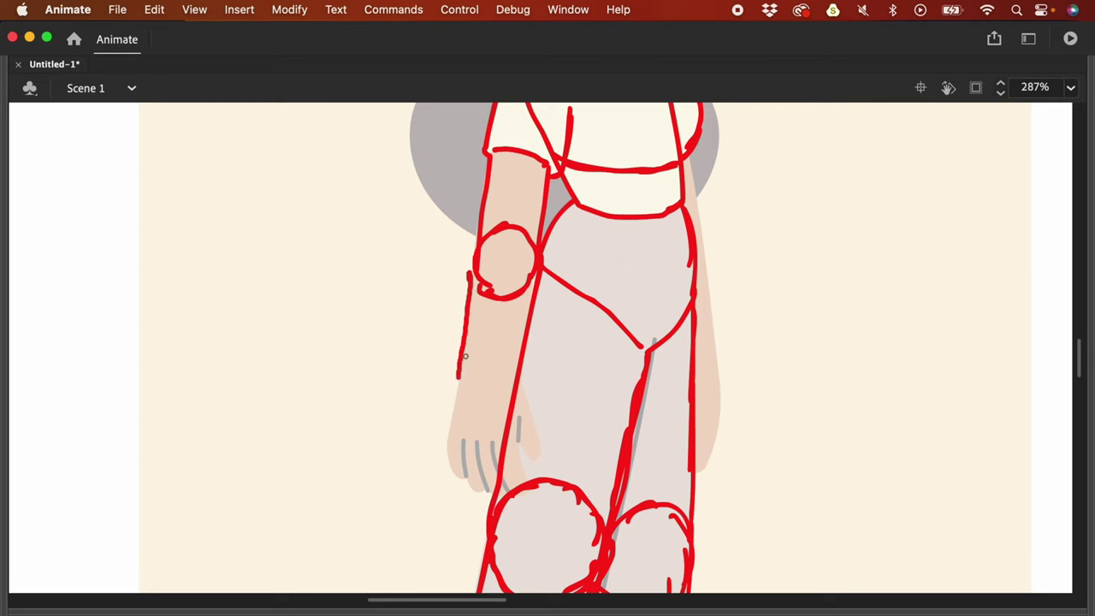
key("super+z")
left_click_drag(475, 274, 459, 379)
left_click_drag(532, 281, 515, 368)
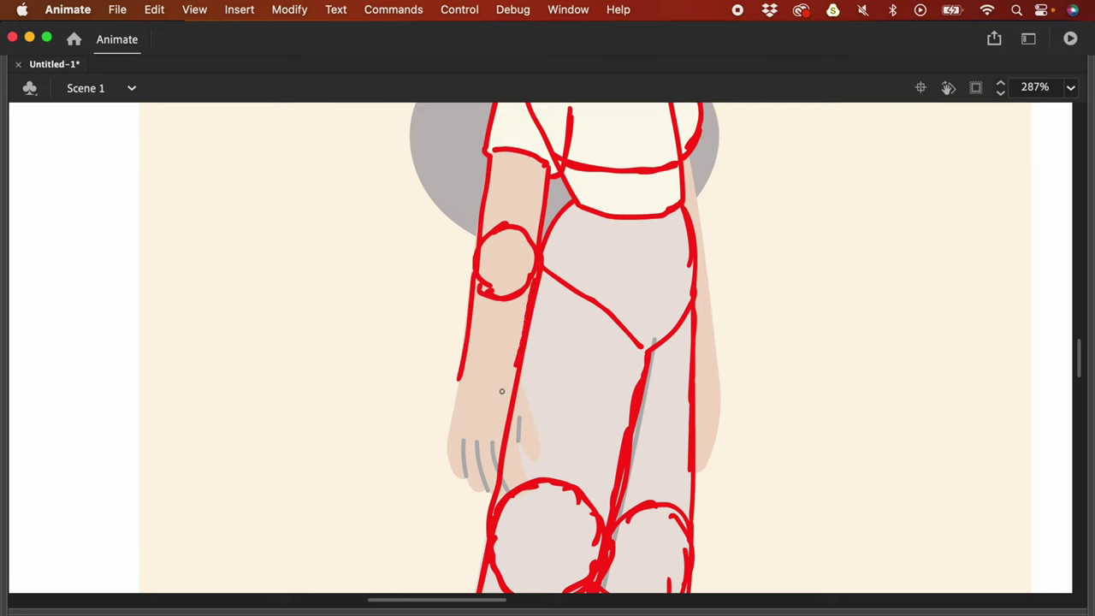
mouse_move(485, 420)
left_mouse_down()
mouse_move(464, 369)
mouse_move(516, 376)
mouse_move(516, 387)
left_mouse_up()
key("super+z")
mouse_move(462, 376)
left_mouse_down()
mouse_move(482, 372)
mouse_move(508, 386)
mouse_move(459, 380)
left_mouse_up()
Step: Sketch a larger practice forearm beside the hips, with two slanted sides and a wrist ellipse
left_click_drag(859, 367, 685, 393)
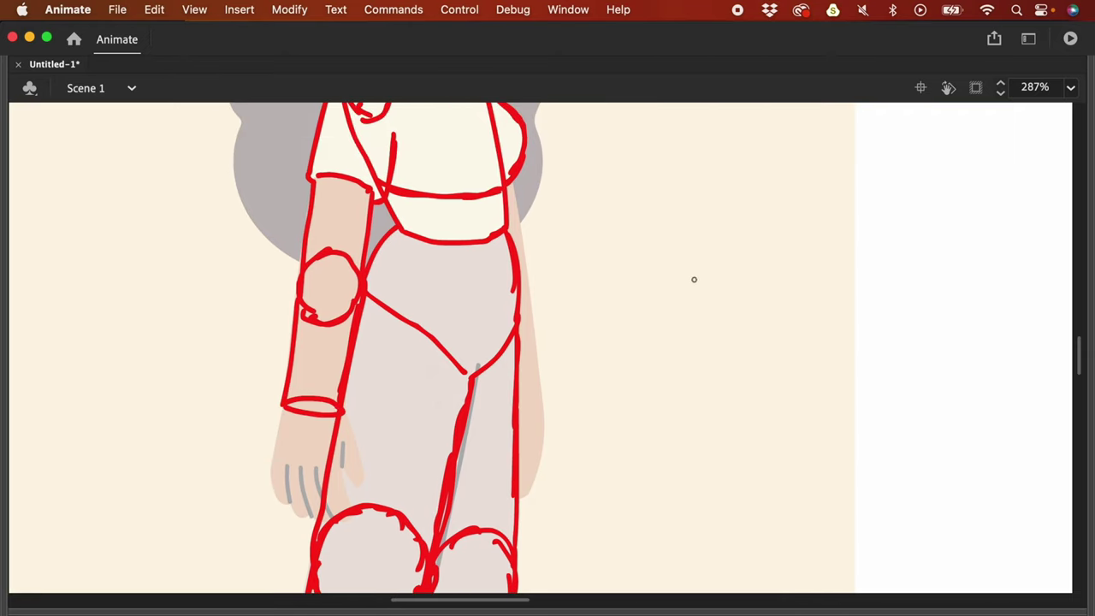
left_click_drag(702, 229, 684, 342)
left_click_drag(762, 229, 750, 334)
mouse_move(686, 343)
left_mouse_down()
mouse_move(724, 336)
mouse_move(744, 338)
mouse_move(715, 350)
mouse_move(748, 347)
left_mouse_up()
mouse_move(685, 453)
left_mouse_down()
mouse_move(768, 443)
mouse_move(779, 410)
left_mouse_up()
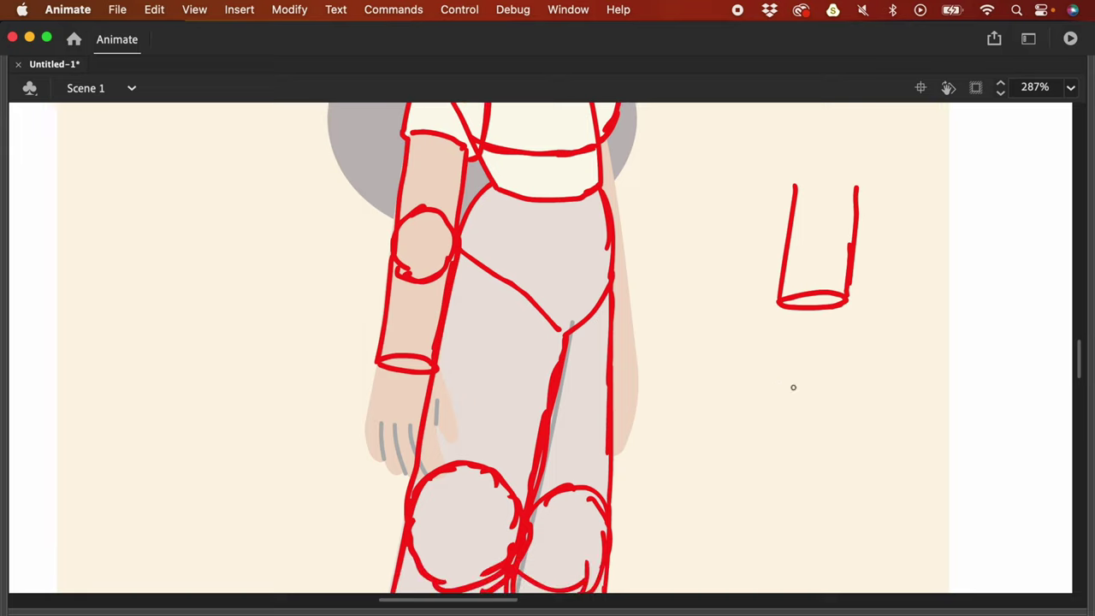
key("super+minus")
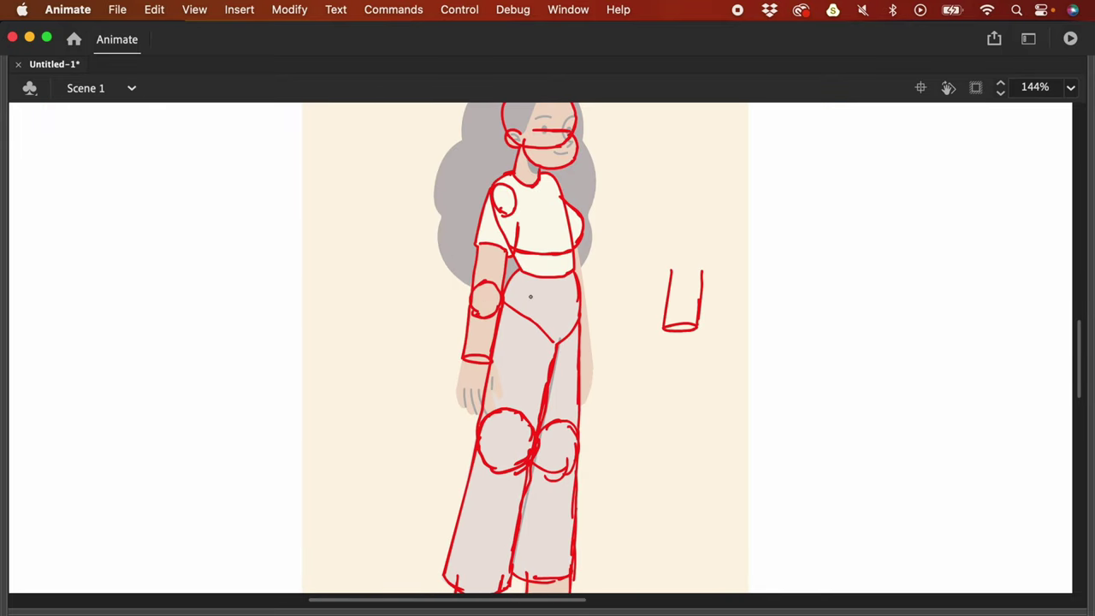
left_click_drag(475, 301, 501, 299)
key("super+z")
scroll(561, 282, "down", 2)
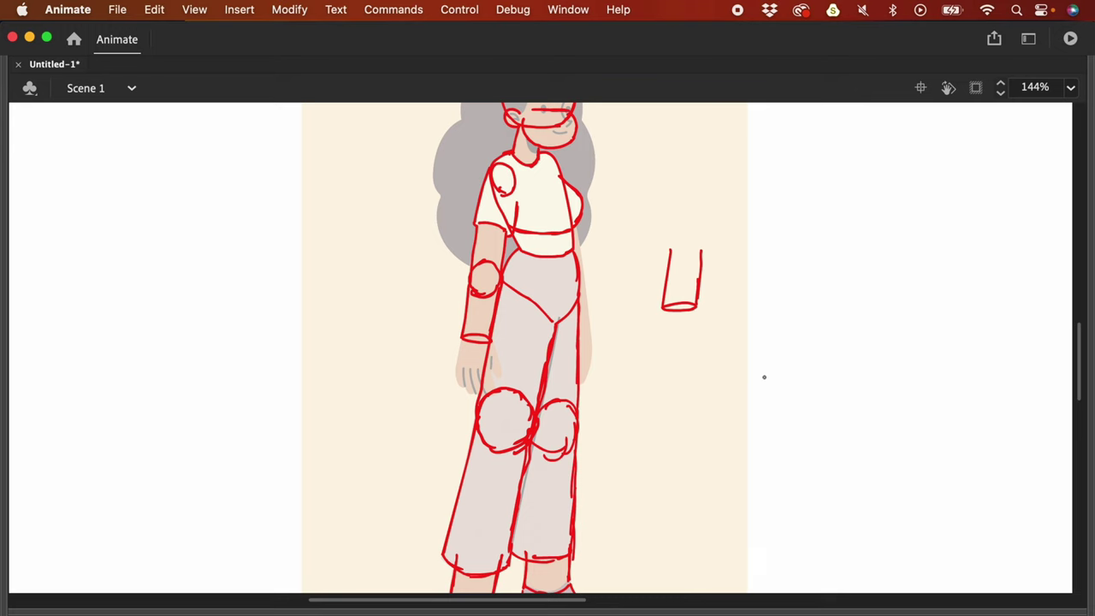
key("super+equal")
left_click_drag(745, 399, 722, 402)
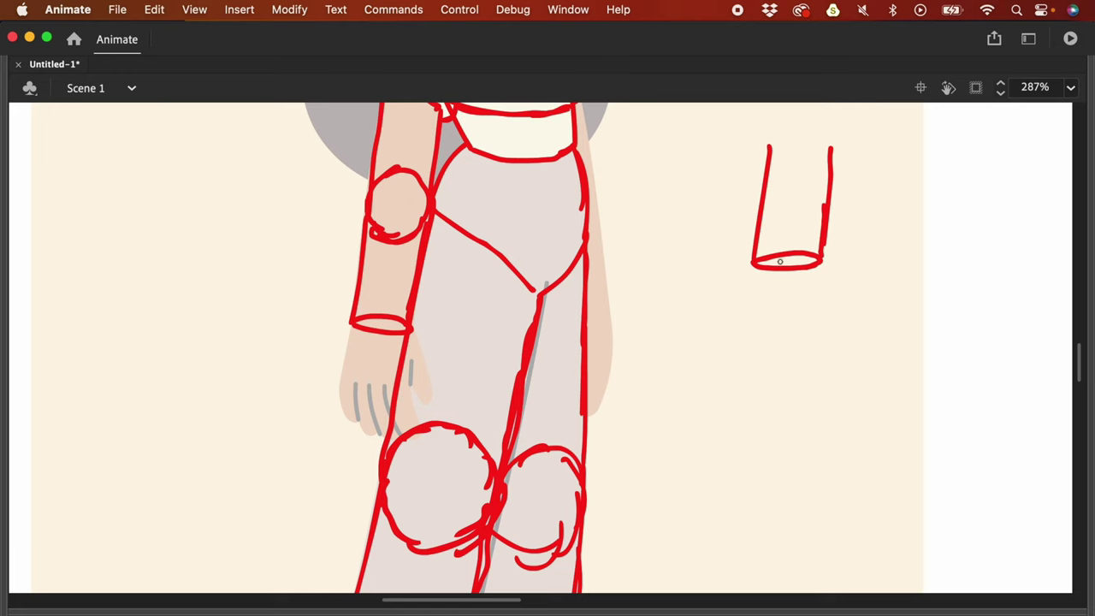
Step: Sketch a flared palm below the practice wrist with an elliptical end, four knuckle circles and the first finger
left_click_drag(753, 267, 738, 318)
left_click_drag(819, 264, 819, 318)
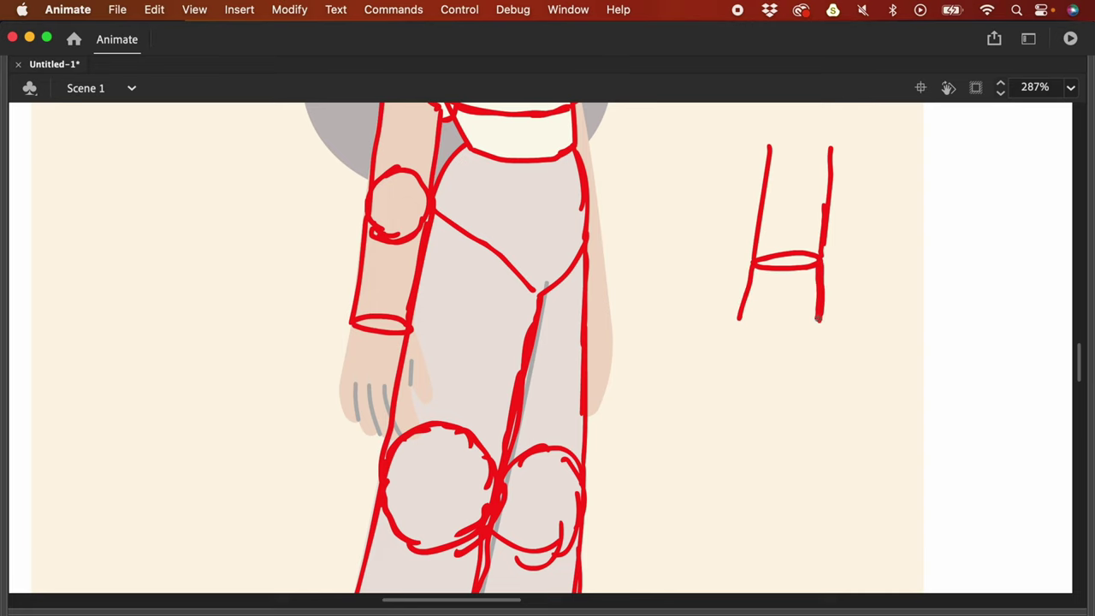
left_click_drag(741, 325, 819, 318)
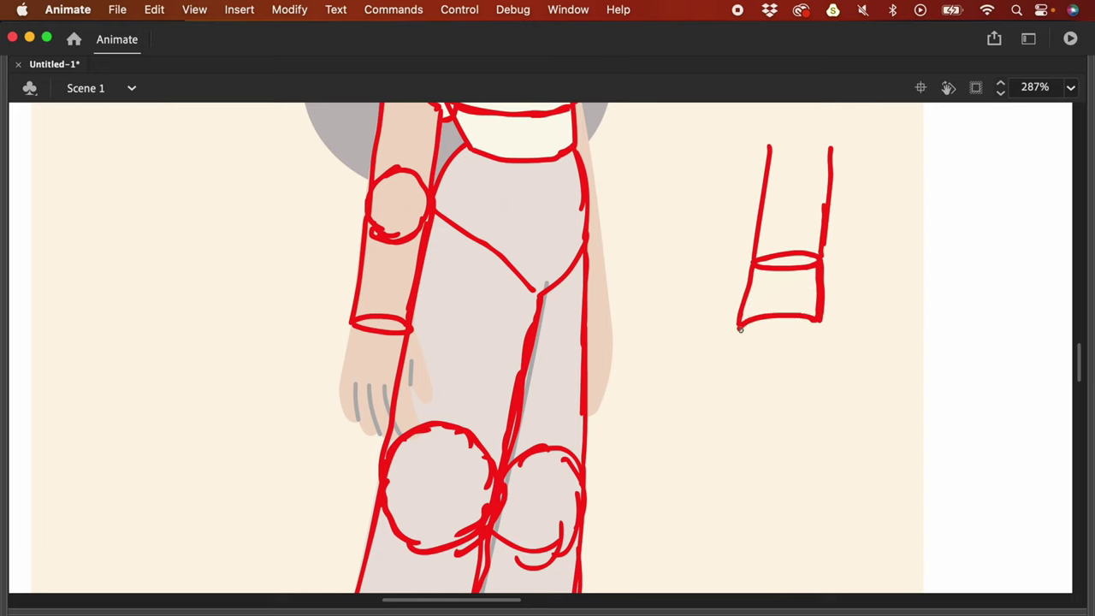
mouse_move(740, 329)
left_mouse_down()
mouse_move(770, 343)
mouse_move(820, 326)
left_mouse_up()
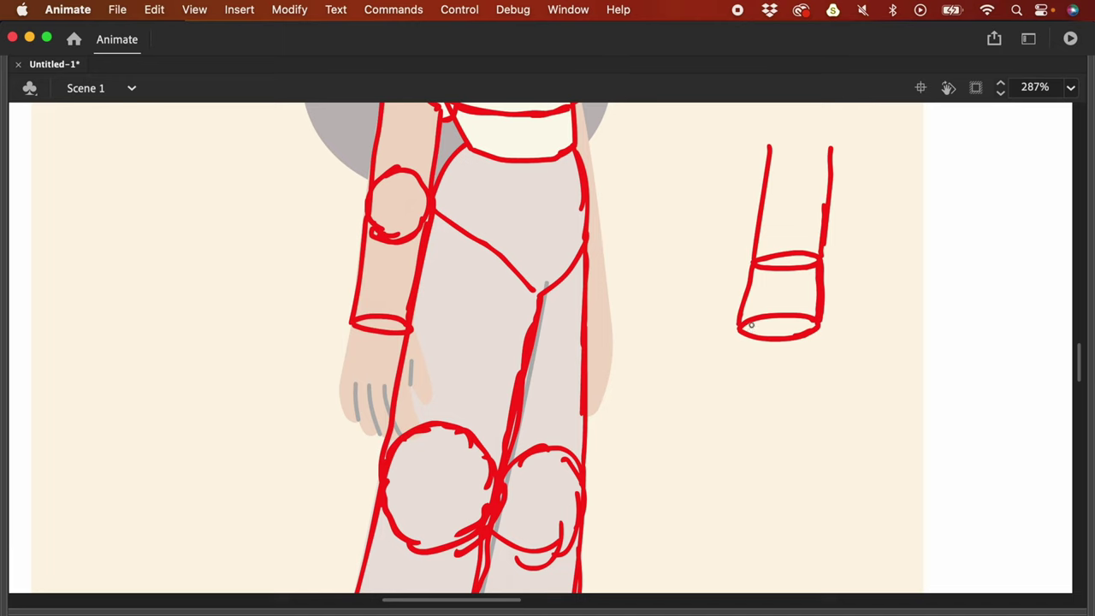
mouse_move(748, 334)
left_mouse_down()
mouse_move(747, 320)
mouse_move(747, 340)
mouse_move(767, 340)
mouse_move(775, 322)
mouse_move(770, 339)
mouse_move(812, 321)
mouse_move(812, 333)
left_mouse_up()
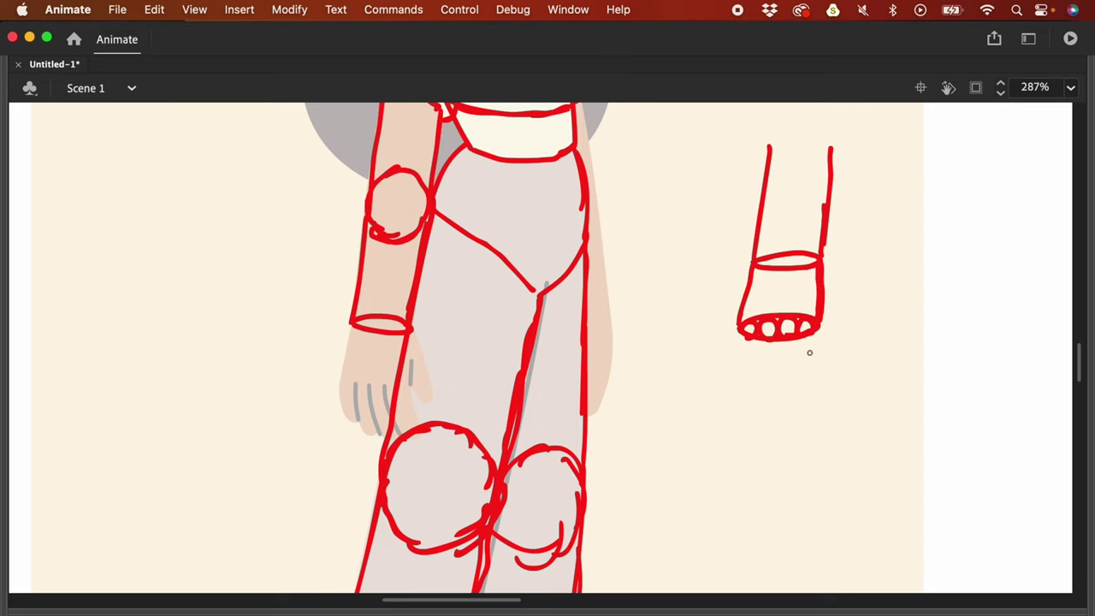
mouse_move(799, 334)
left_mouse_down()
mouse_move(817, 386)
mouse_move(816, 333)
mouse_move(821, 378)
left_mouse_up()
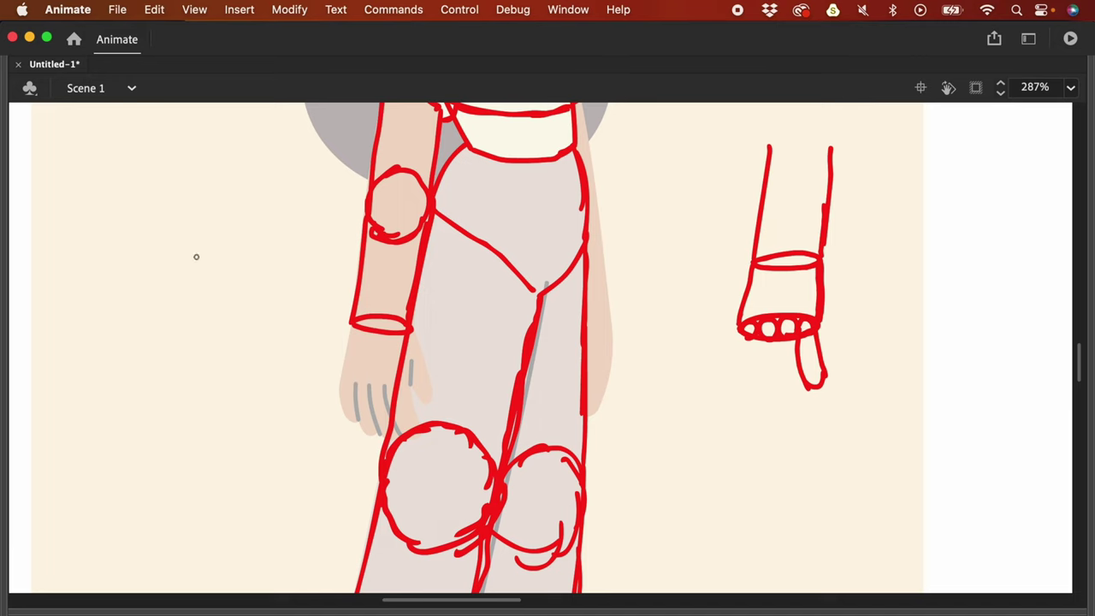
Step: Sketch a segmented finger and a curved finger beside the near arm, and undo both
left_click_drag(185, 234, 168, 270)
mouse_move(215, 243)
left_mouse_down()
mouse_move(194, 278)
mouse_move(166, 291)
mouse_move(167, 314)
left_mouse_up()
left_click_drag(196, 279, 197, 315)
mouse_move(170, 317)
left_mouse_down()
mouse_move(192, 344)
mouse_move(202, 325)
mouse_move(195, 345)
left_mouse_up()
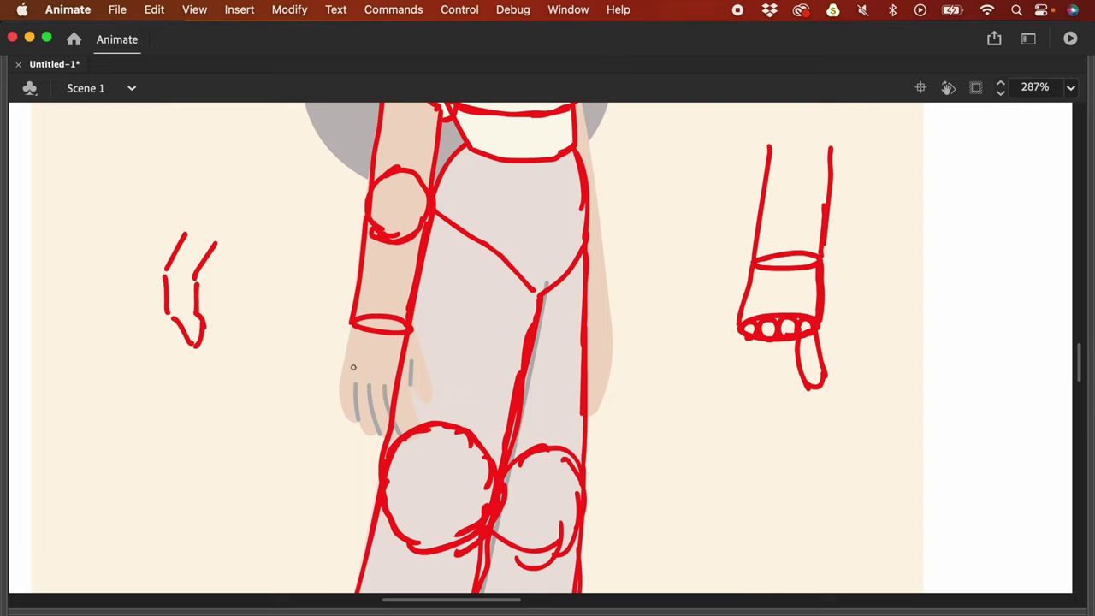
mouse_move(268, 235)
left_mouse_down()
mouse_move(247, 299)
mouse_move(270, 321)
mouse_move(274, 271)
mouse_move(282, 324)
left_mouse_up()
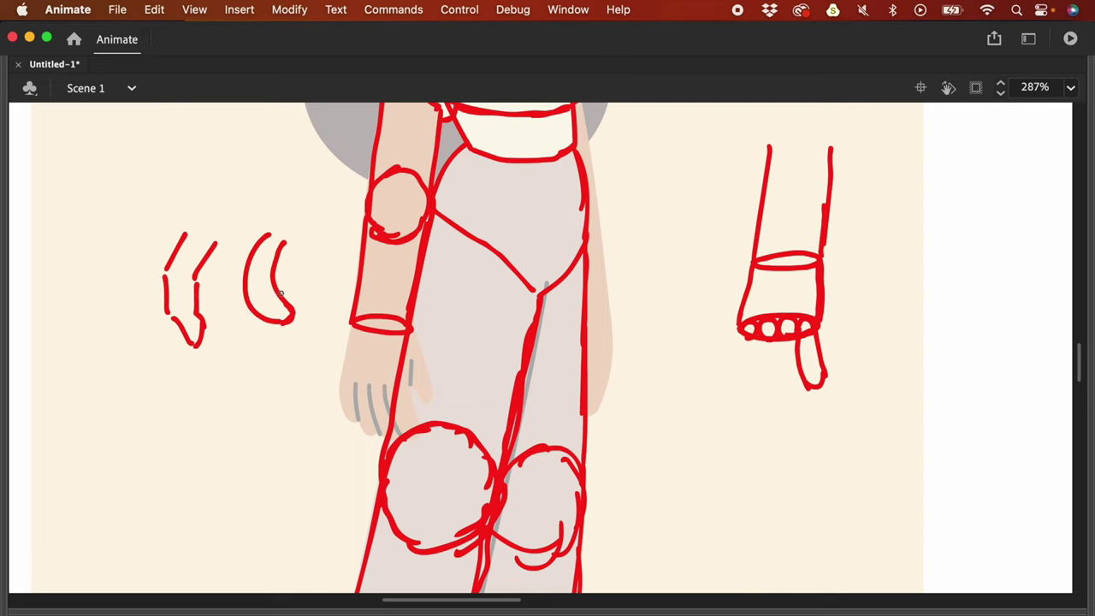
key("super+z")
key("super+z")
key("super+z")
key("super+z")
key("super+z")
key("super+z")
Step: Add the remaining fingers below the practice hand's knuckles and a thumb with its base on the palm's side
mouse_move(781, 340)
left_mouse_down()
mouse_move(803, 385)
mouse_move(777, 369)
left_mouse_up()
left_click_drag(742, 330, 776, 371)
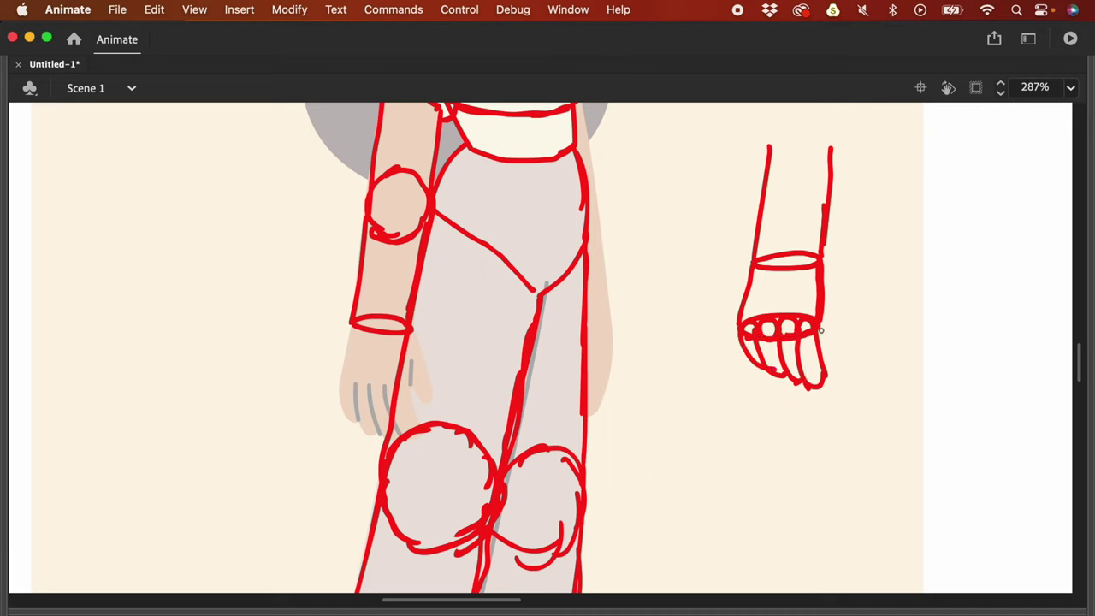
left_click_drag(821, 256, 838, 312)
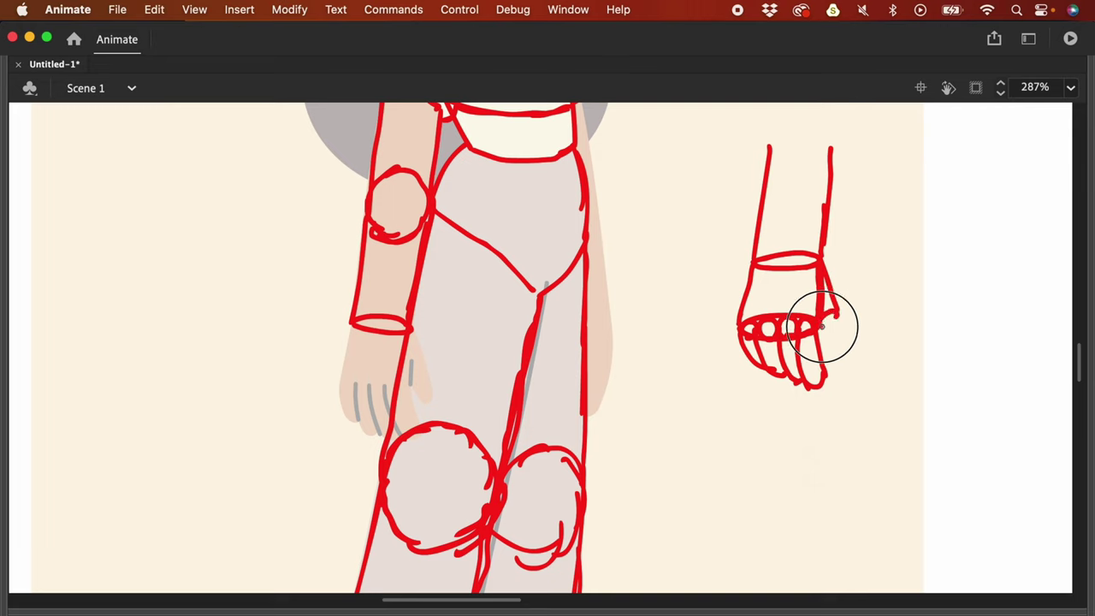
mouse_move(822, 325)
left_mouse_down()
mouse_move(838, 314)
mouse_move(823, 320)
mouse_move(829, 348)
mouse_move(841, 333)
mouse_move(837, 346)
left_mouse_up()
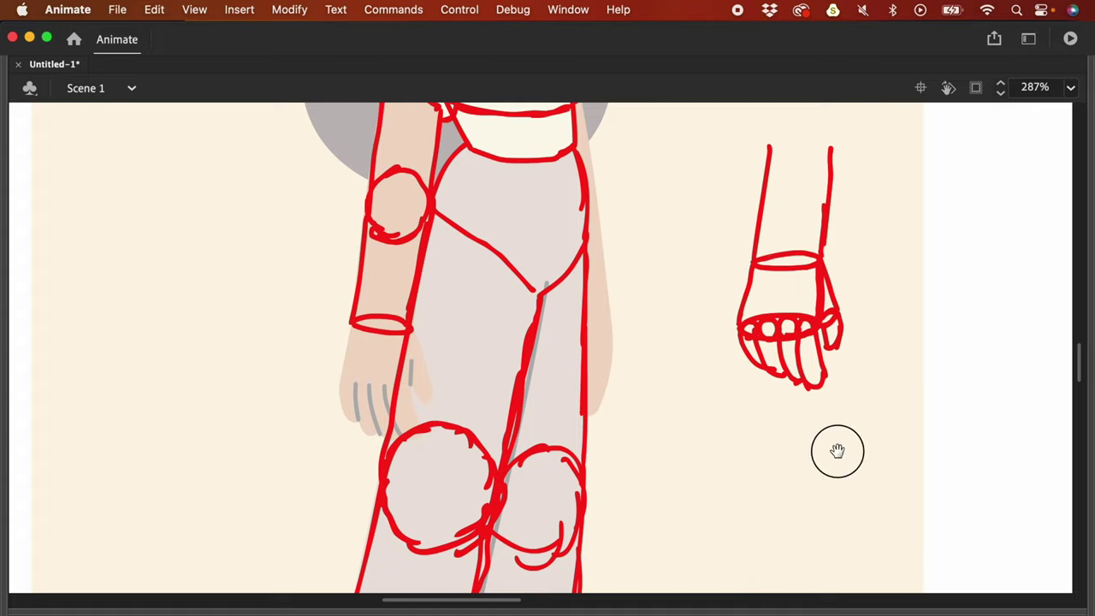
Step: Sketch a second, slanted practice forearm beside the first, ending in a four-sided palm angled outward at the wrist
left_click_drag(836, 453, 632, 475)
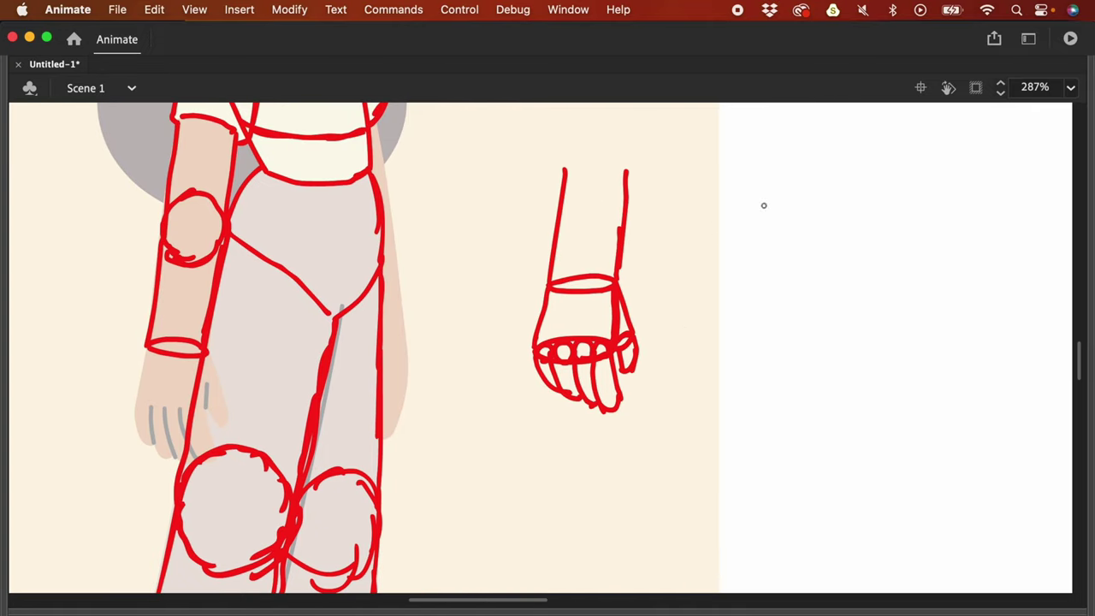
left_click_drag(745, 177, 773, 275)
mouse_move(803, 171)
left_mouse_down()
mouse_move(826, 266)
mouse_move(801, 305)
mouse_move(811, 319)
left_mouse_up()
mouse_move(825, 266)
left_mouse_down()
mouse_move(861, 300)
mouse_move(817, 312)
mouse_move(869, 298)
left_mouse_up()
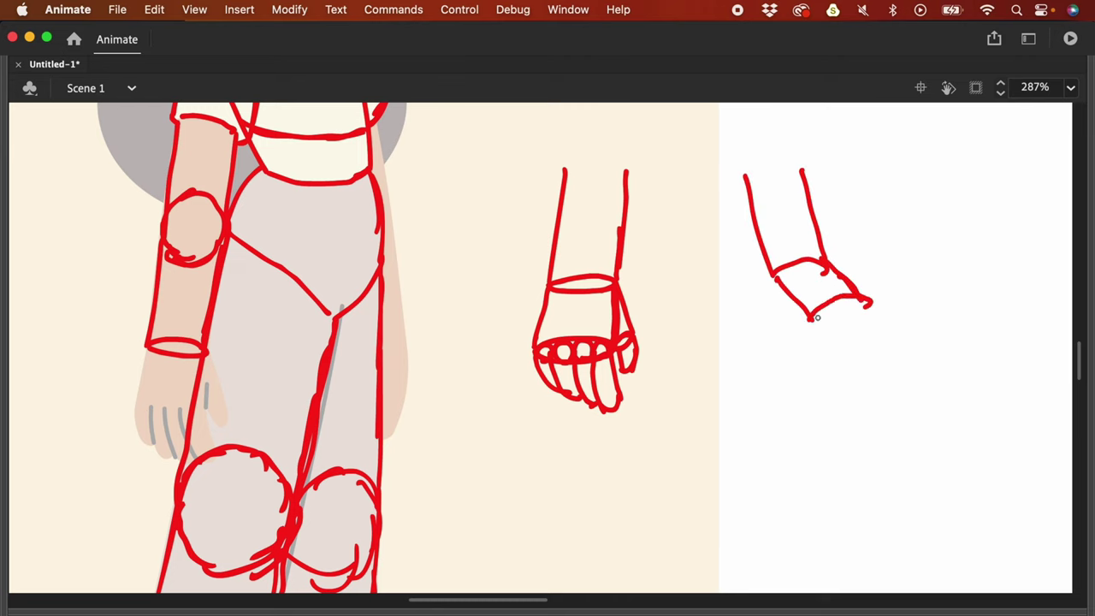
Step: Add an elliptical knuckle end, four short curved fingers and a thumb to the slanted practice palm
mouse_move(828, 264)
left_mouse_down()
mouse_move(883, 311)
mouse_move(878, 345)
left_mouse_up()
mouse_move(811, 319)
left_mouse_down()
mouse_move(811, 346)
mouse_move(828, 346)
left_mouse_up()
mouse_move(848, 305)
left_mouse_down()
mouse_move(847, 355)
mouse_move(866, 343)
left_mouse_up()
left_click_drag(867, 284, 885, 313)
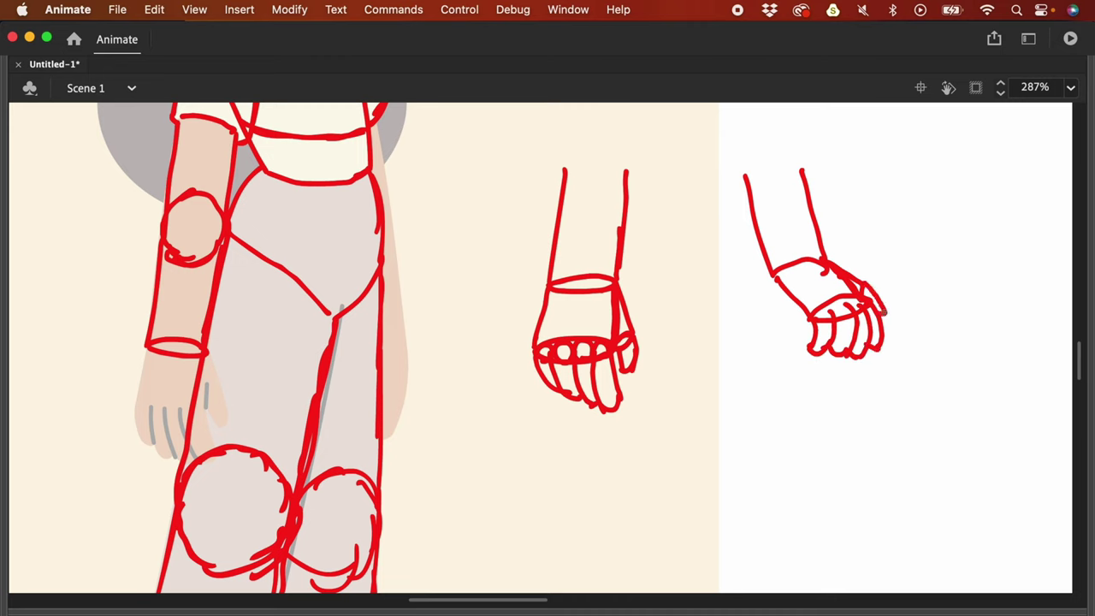
mouse_move(775, 277)
left_mouse_down()
mouse_move(779, 300)
mouse_move(815, 321)
left_mouse_up()
Step: Lasso both practice forearm-and-hand sketches beside the character and delete them
key("l")
key("BackSpace")
mouse_move(889, 312)
left_mouse_down()
mouse_move(873, 364)
mouse_move(895, 402)
left_mouse_up()
key("BackSpace")
Step: Draw the character's near hand over the reference with a palm block below the wrist, a knuckle ellipse, curved fingers and a thumb
mouse_move(511, 437)
left_mouse_down()
mouse_move(767, 411)
mouse_move(762, 426)
left_mouse_up()
left_click_drag(398, 332, 403, 398)
left_click_drag(457, 341, 452, 397)
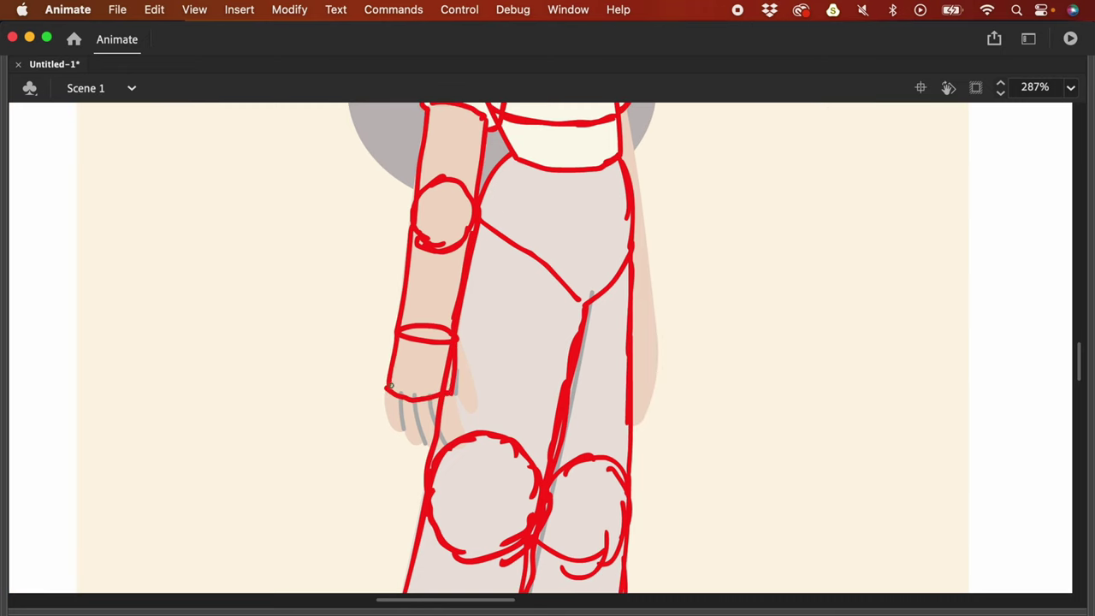
mouse_move(387, 389)
left_mouse_down()
mouse_move(441, 396)
mouse_move(448, 444)
mouse_move(420, 439)
left_mouse_up()
left_click_drag(387, 388, 405, 428)
left_click_drag(455, 338, 466, 365)
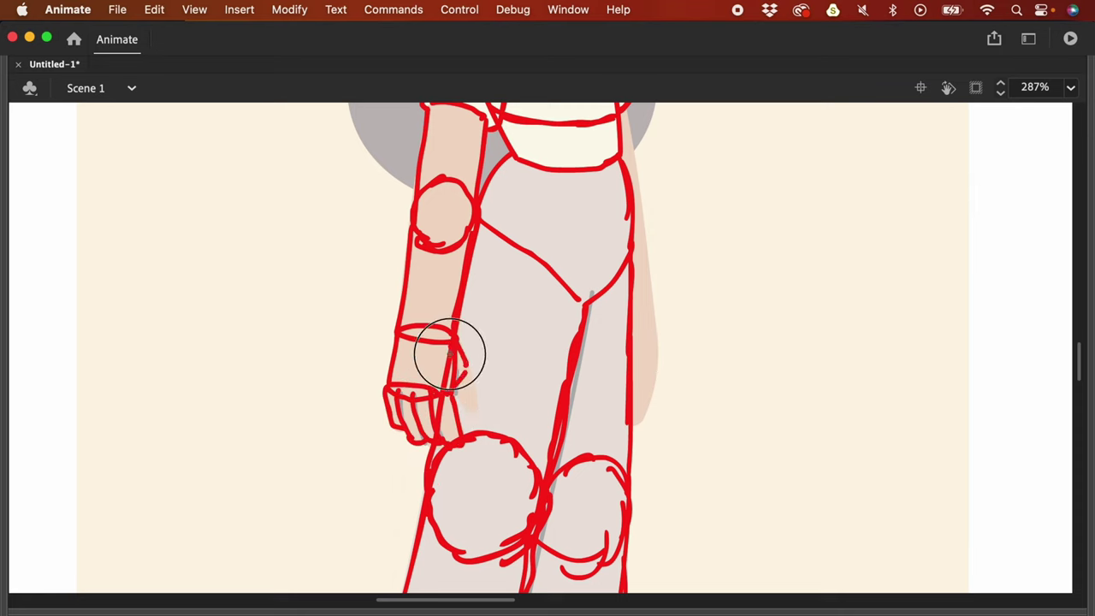
left_click_drag(469, 409, 467, 366)
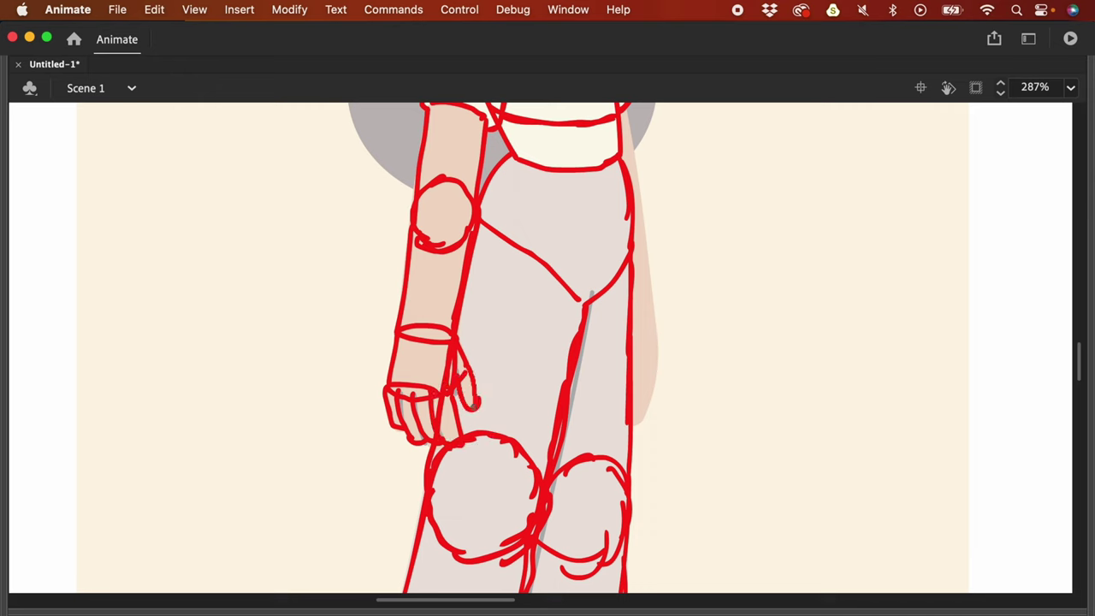
Step: Mark the far shoulder joint with a dotted oval just inside the far edge of the shirt
key("super+minus")
scroll(696, 388, "up", 1)
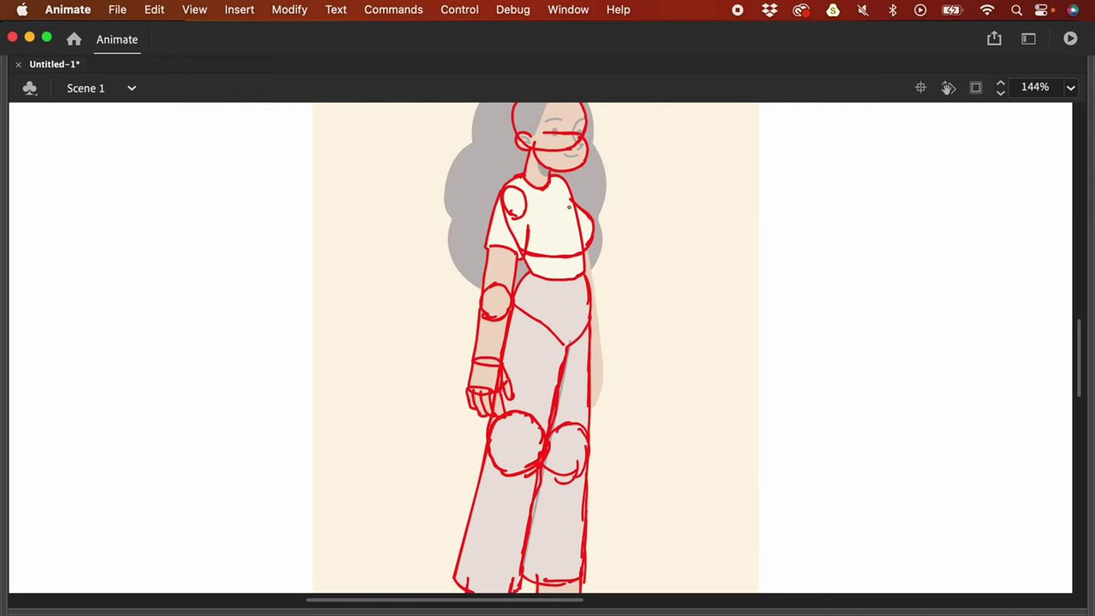
key("super+equal")
scroll(621, 364, "up", 5)
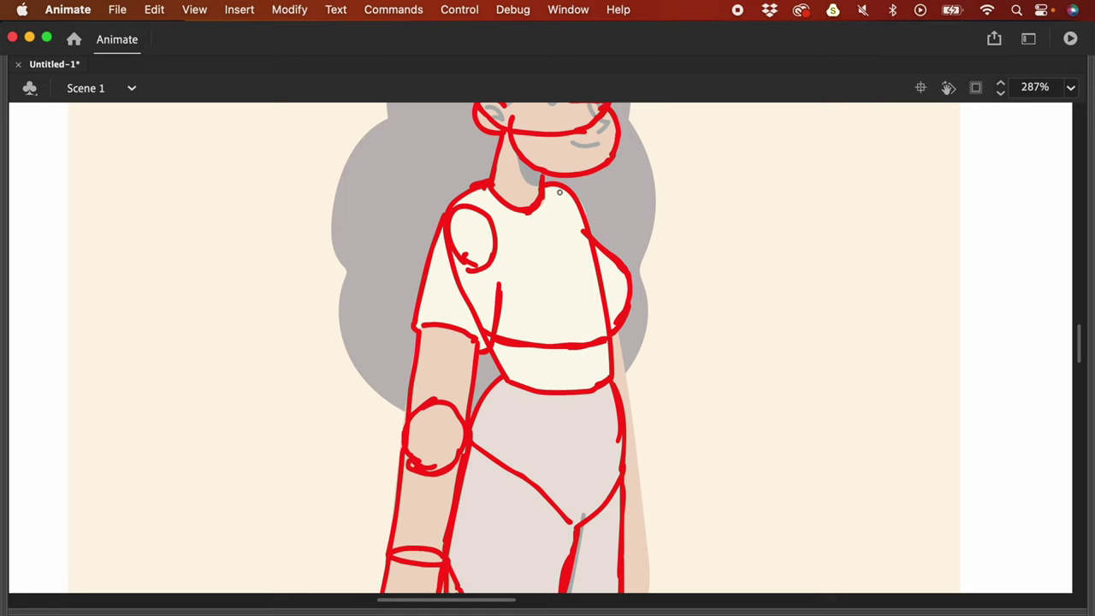
mouse_move(560, 192)
left_mouse_down()
mouse_move(553, 220)
mouse_move(570, 237)
mouse_move(581, 227)
left_mouse_up()
Step: Outline the visible edge of the far arm from the chest down to the wrist and around the far hand
mouse_move(665, 299)
left_mouse_down()
mouse_move(665, 220)
mouse_move(647, 186)
left_mouse_up()
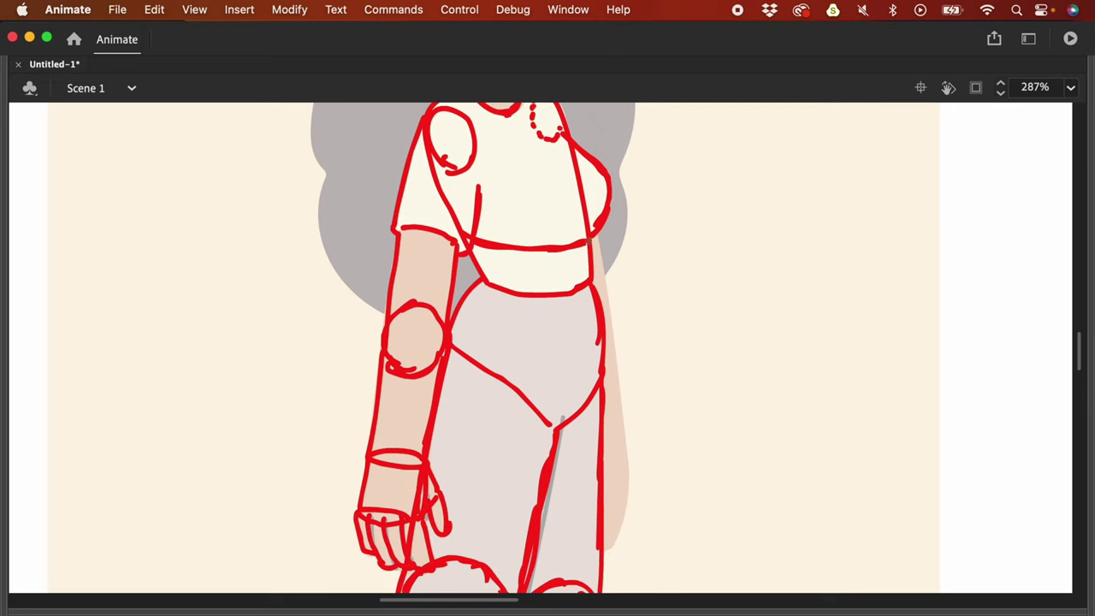
mouse_move(598, 239)
left_mouse_down()
mouse_move(627, 480)
mouse_move(611, 518)
left_mouse_up()
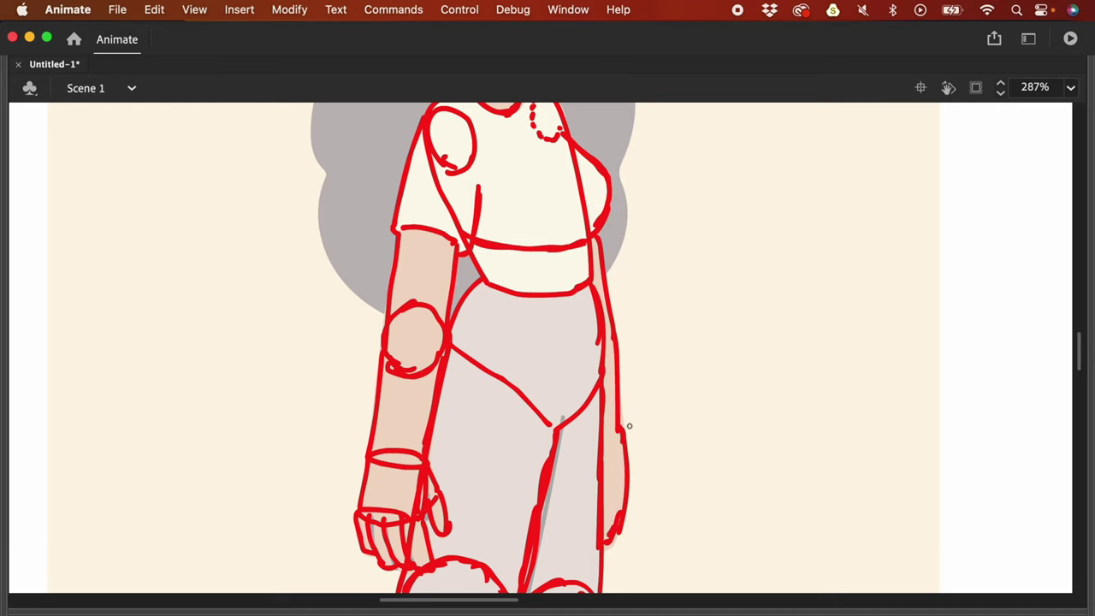
key("super+minus")
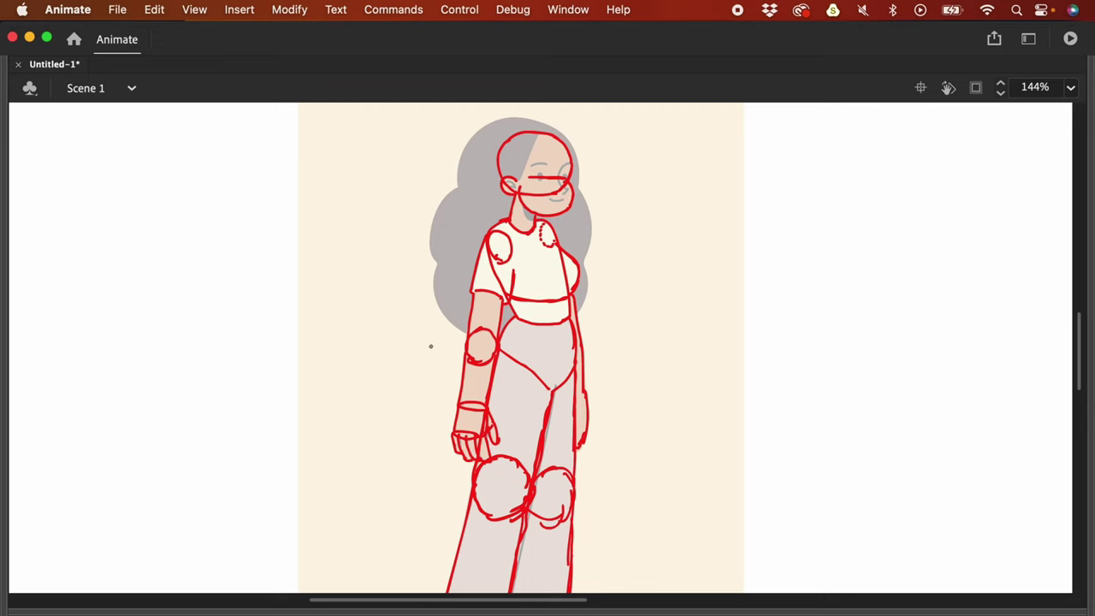
left_click_drag(427, 349, 451, 350)
key("super+z")
scroll(696, 411, "down", 3)
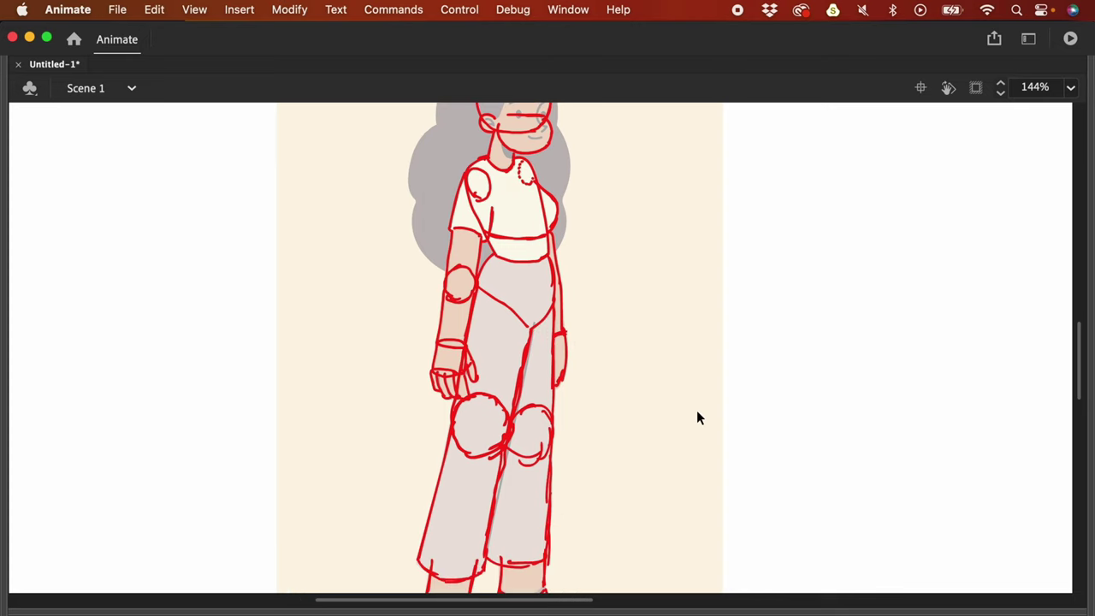
Step: Make frame 1 of Layer_3 active, display Layer_2 as outlines and lock Layer_2
key("super+minus")
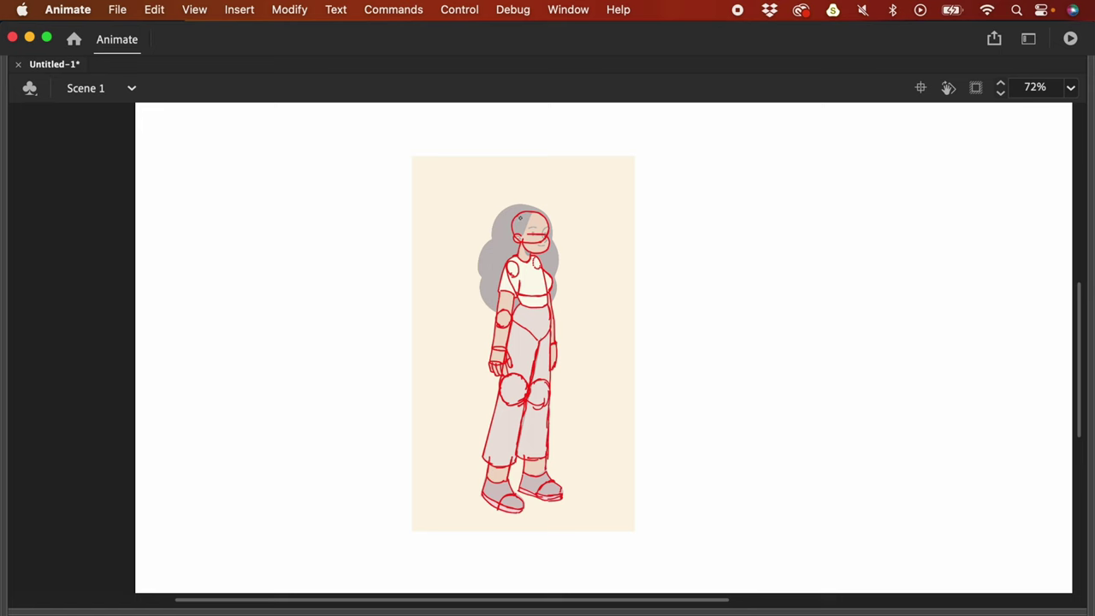
key("F4")
left_click(311, 572)
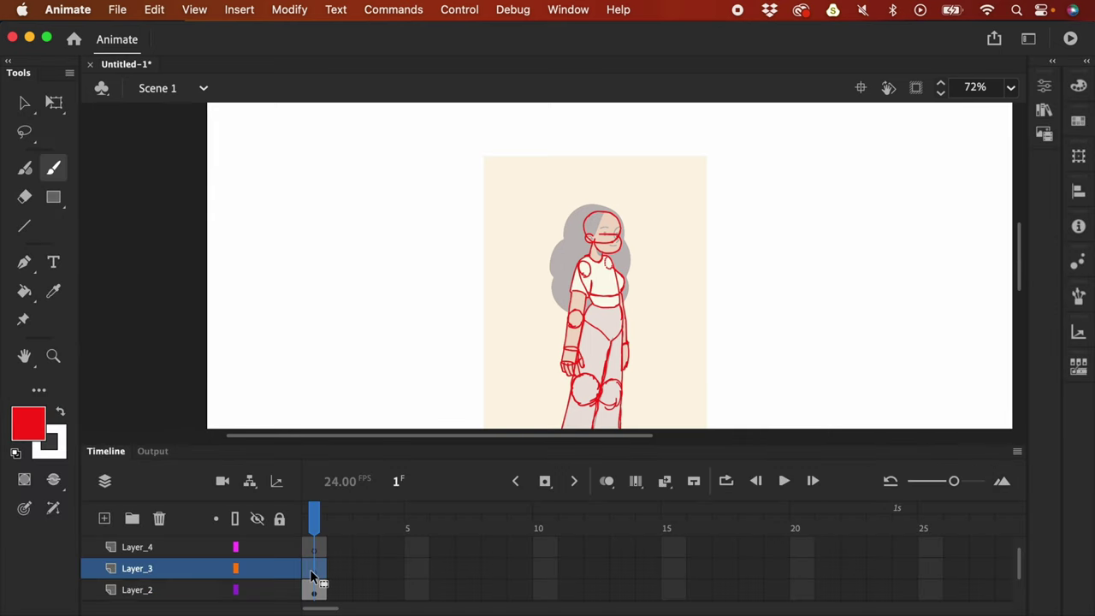
left_click_drag(695, 312, 680, 271)
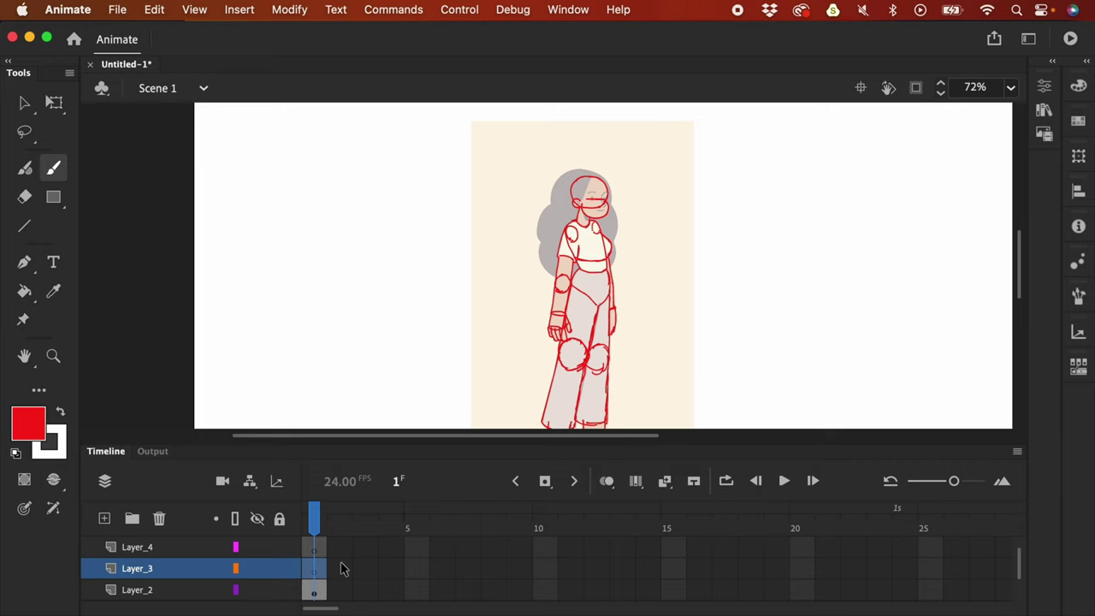
key("F4")
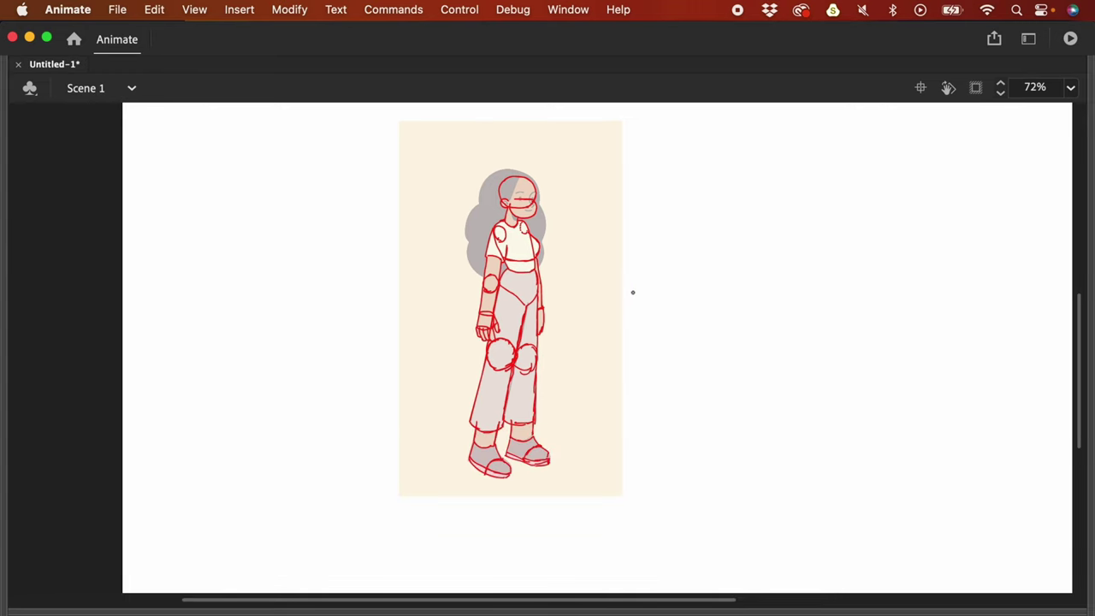
key("F4")
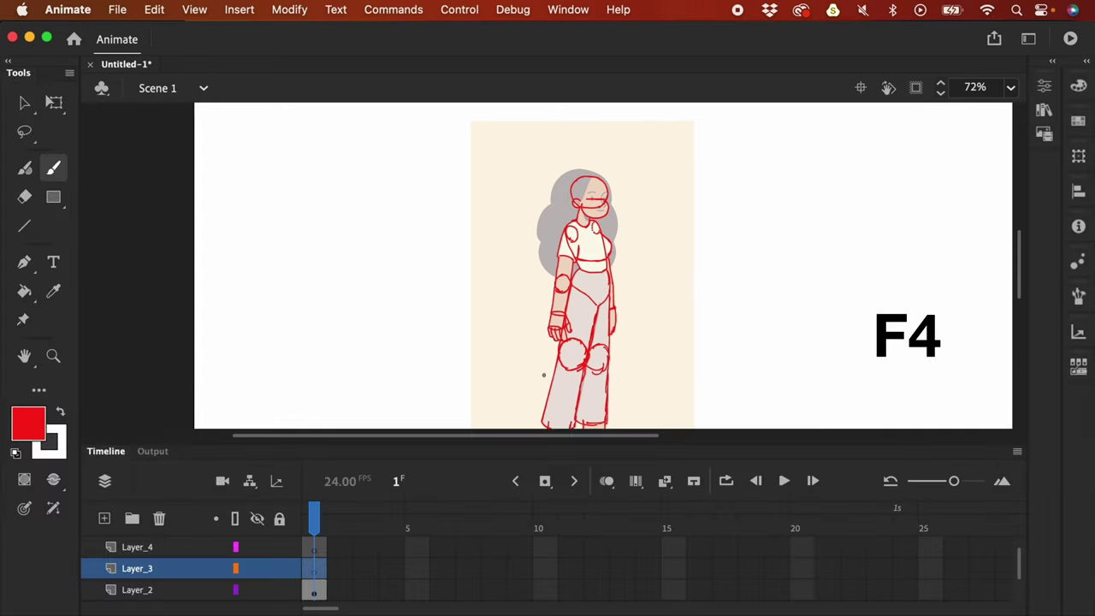
left_click(237, 590)
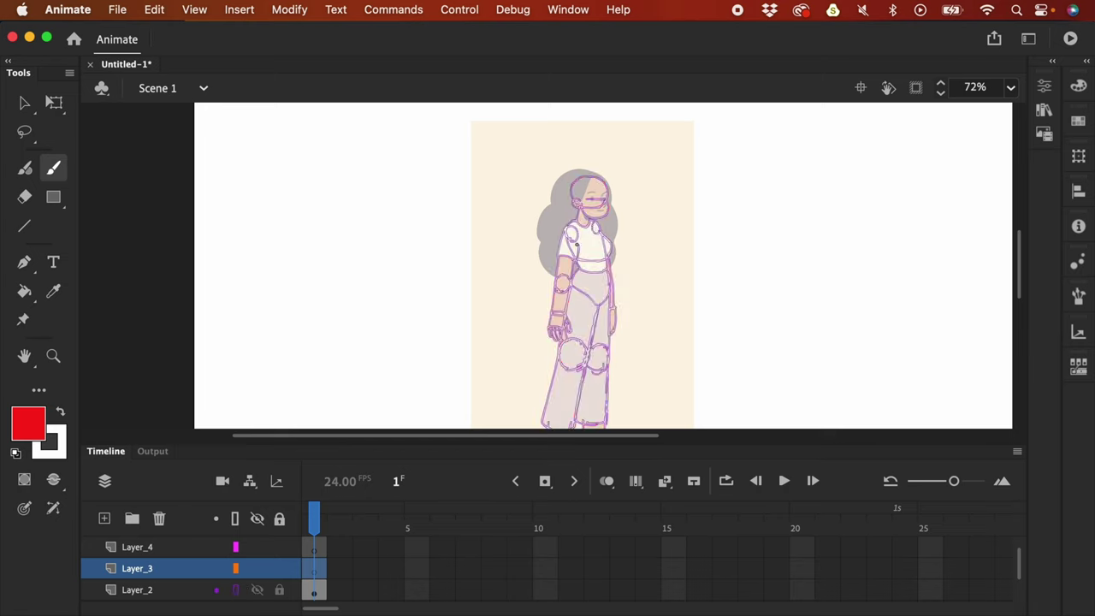
left_click(279, 589)
key("F4")
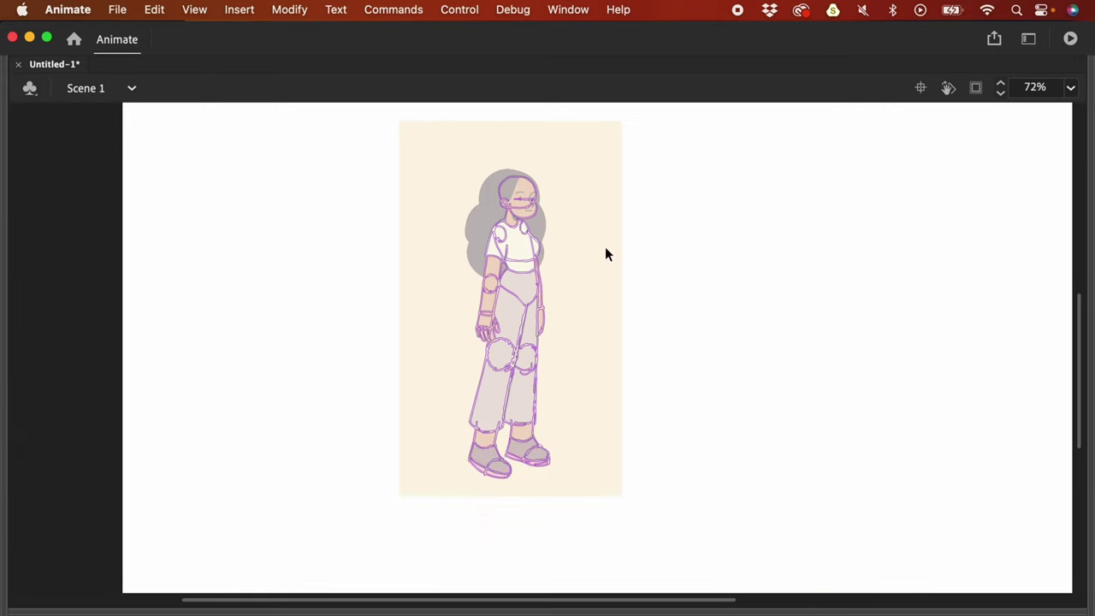
Step: Draw a large circle around the head for the upper hair volume on Layer_3
key("super+=")
key("super+=")
left_click_drag(596, 214, 582, 548)
left_click_drag(638, 291, 674, 509)
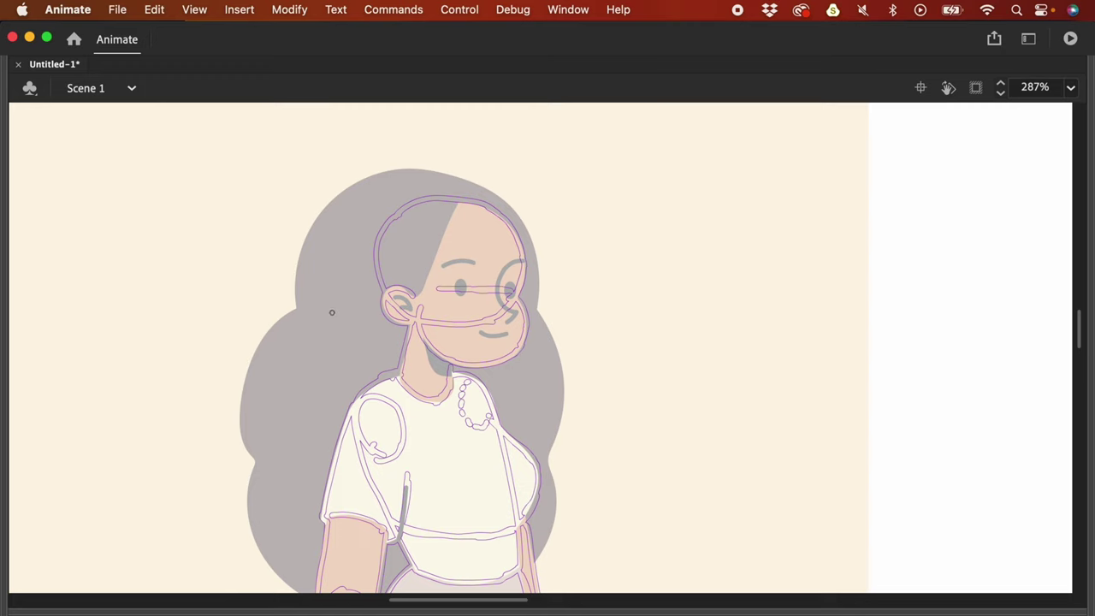
mouse_move(351, 359)
left_mouse_down()
mouse_move(297, 303)
mouse_move(308, 244)
mouse_move(349, 195)
mouse_move(420, 176)
mouse_move(530, 261)
mouse_move(520, 323)
left_mouse_up()
Step: Add two overlapping circles for the hair volumes on either side of the neck and a wide ellipse for the lower hair
scroll(531, 241, "down", 3)
scroll(530, 241, "left", 1)
mouse_move(308, 392)
left_mouse_down()
mouse_move(294, 281)
mouse_move(347, 227)
mouse_move(464, 310)
mouse_move(305, 391)
left_mouse_up()
mouse_move(524, 411)
left_mouse_down()
mouse_move(471, 403)
mouse_move(465, 252)
mouse_move(496, 234)
mouse_move(572, 247)
mouse_move(565, 391)
mouse_move(523, 411)
left_mouse_up()
scroll(579, 350, "down", 3)
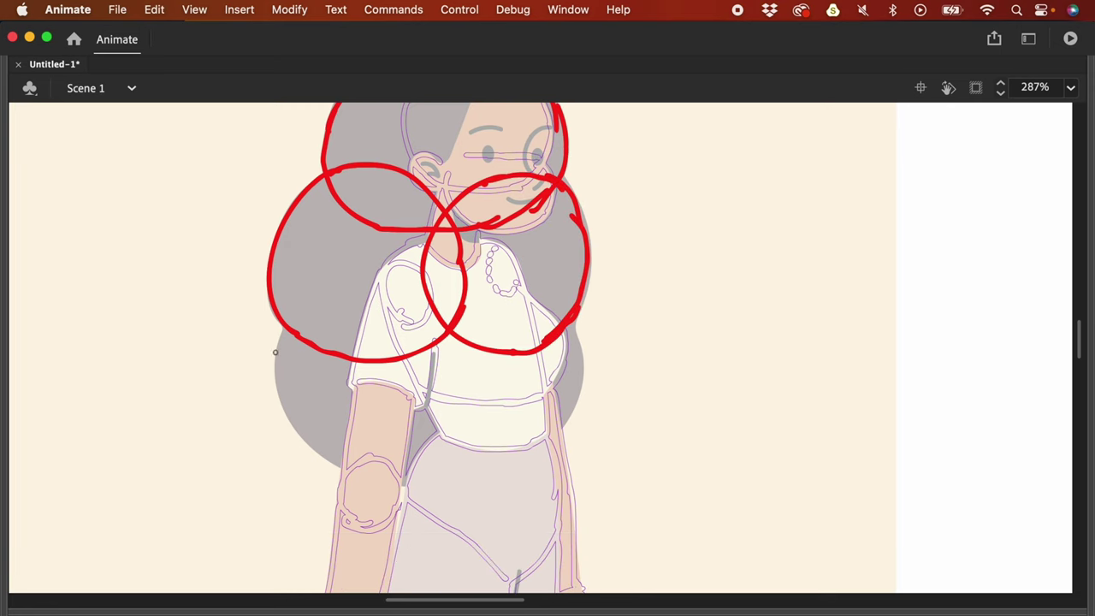
mouse_move(413, 488)
left_mouse_down()
mouse_move(306, 442)
mouse_move(560, 304)
mouse_move(411, 486)
left_mouse_up()
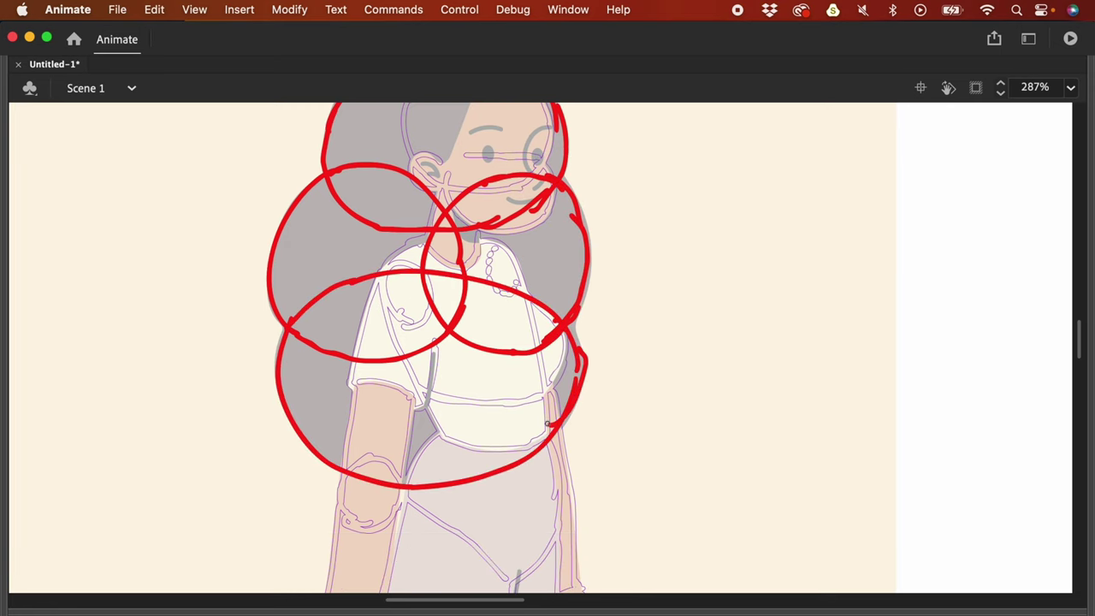
key("super+minus")
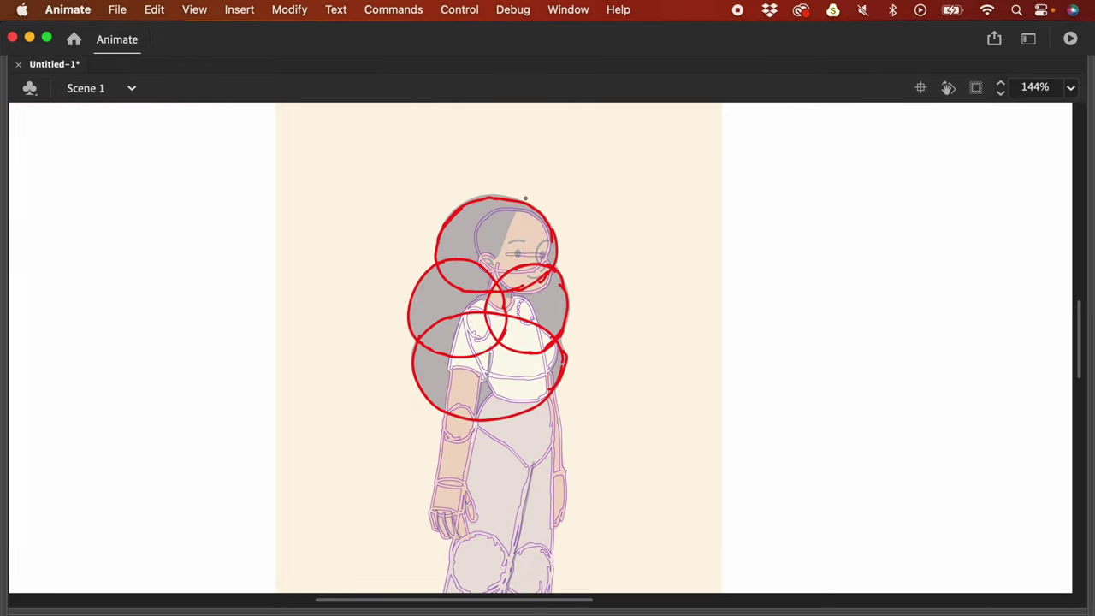
Step: Hide Layer_3 and Layer_2, and make frame 1 of Layer_4 active
key("F4")
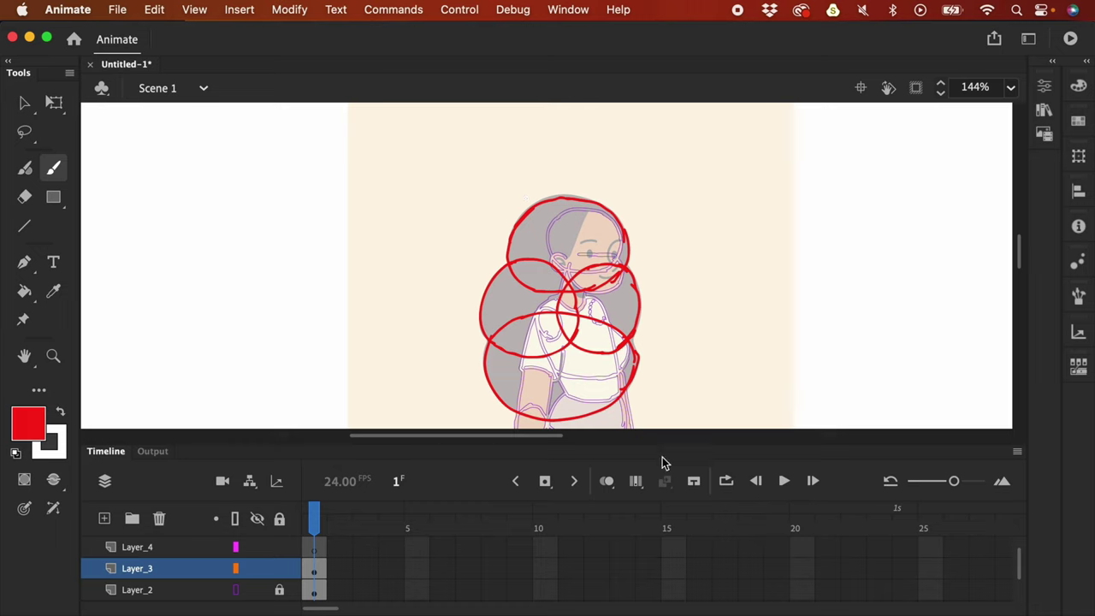
left_click(256, 568)
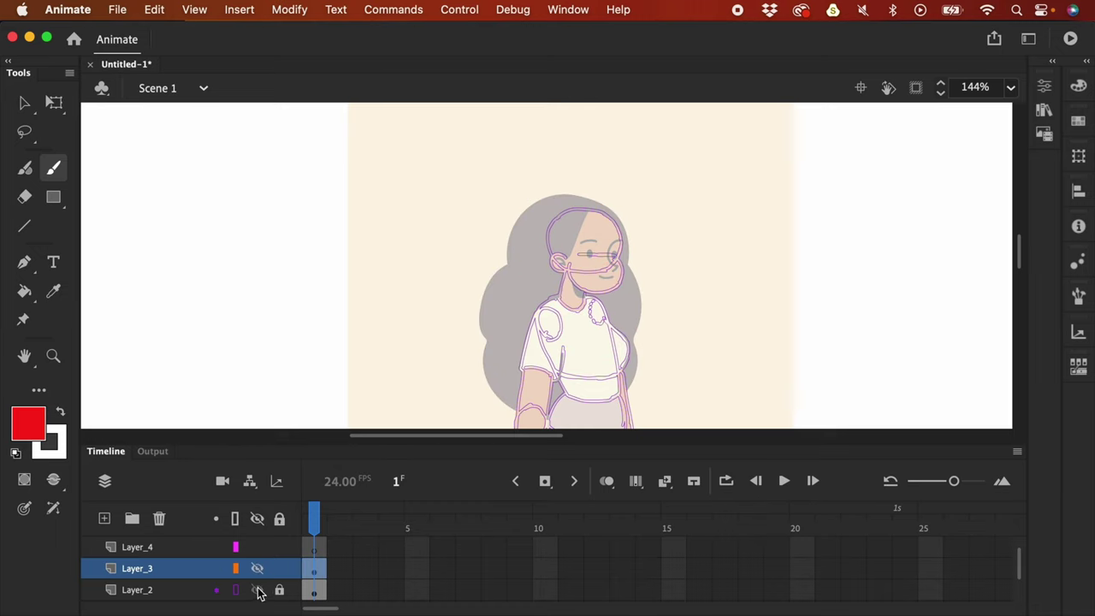
left_click(256, 589)
left_click(315, 552)
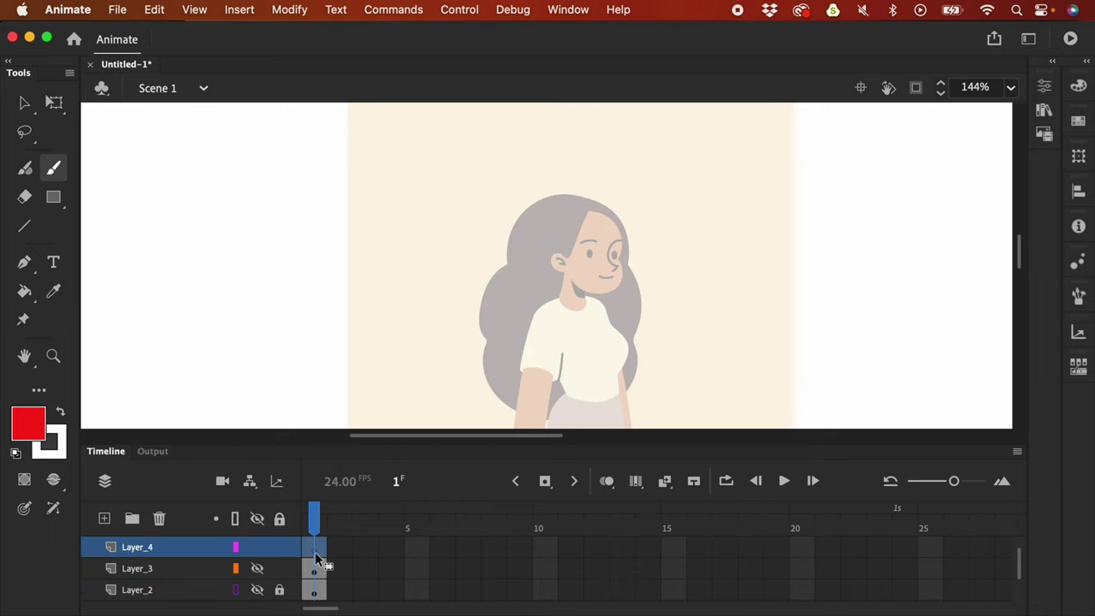
key("F4")
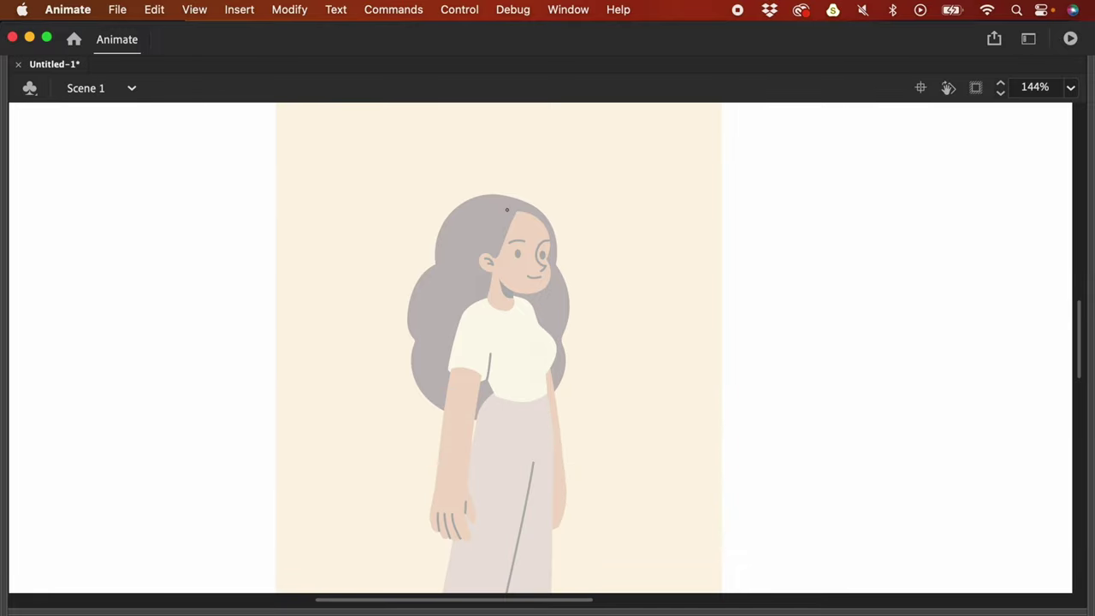
Step: Trace the hair's outer silhouette as one scalloped contour, closing it with a curve across the waist
mouse_move(483, 197)
left_mouse_down()
mouse_move(439, 265)
mouse_move(413, 291)
mouse_move(420, 385)
mouse_move(456, 416)
left_mouse_up()
mouse_move(489, 196)
left_mouse_down()
mouse_move(548, 221)
mouse_move(566, 276)
mouse_move(557, 388)
mouse_move(531, 411)
left_mouse_up()
mouse_move(458, 416)
left_mouse_down()
mouse_move(493, 420)
mouse_move(538, 404)
left_mouse_up()
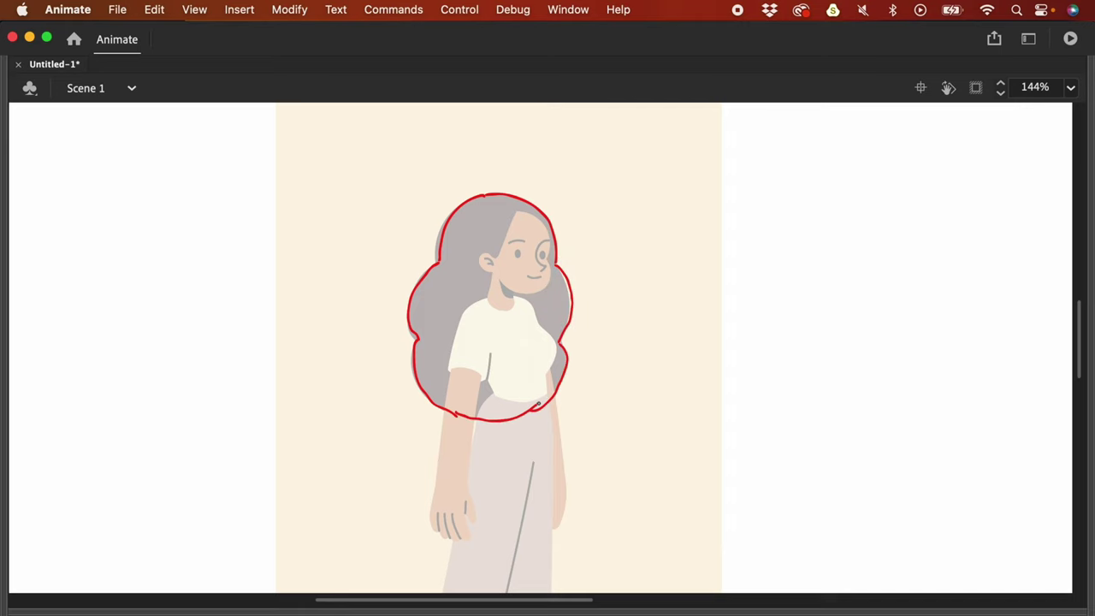
Step: Draw three small arrows pointing at the three bumps along the back edge of the hair
mouse_move(388, 216)
left_mouse_down()
mouse_move(416, 225)
mouse_move(413, 237)
left_mouse_up()
mouse_move(366, 301)
left_mouse_down()
mouse_move(392, 305)
mouse_move(390, 315)
left_mouse_up()
left_click_drag(383, 362, 399, 372)
Step: Sketch a scalloped hair edge with four bumps beside the character and undo it
mouse_move(678, 205)
left_mouse_down()
mouse_move(662, 215)
mouse_move(639, 313)
mouse_move(636, 367)
mouse_move(668, 361)
left_mouse_up()
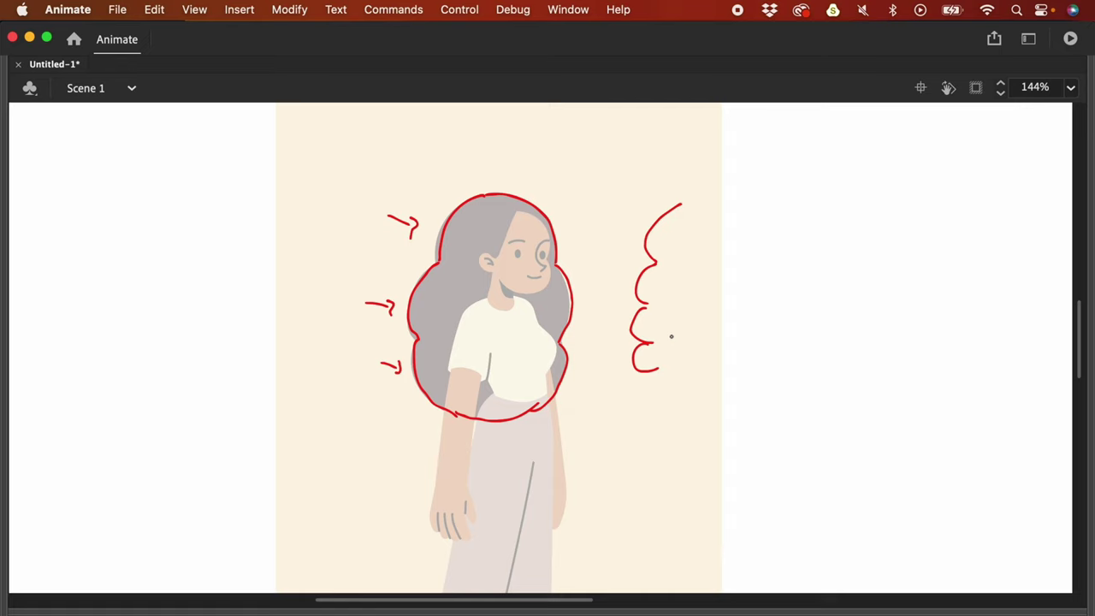
key("super+z")
key("super+z")
key("super+z")
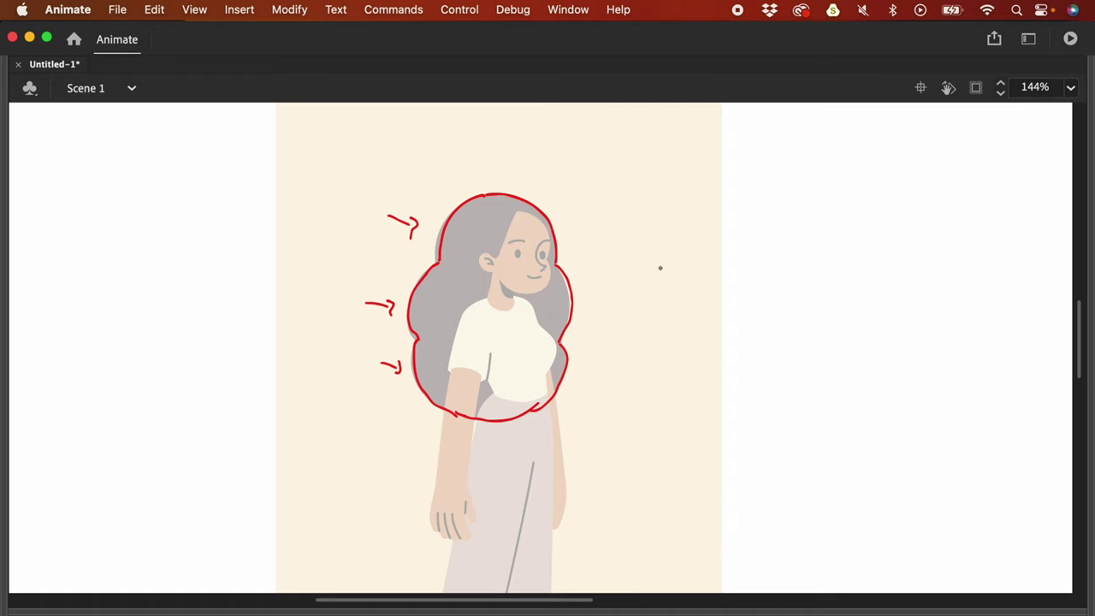
Step: Sketch the hair's construction beside the character as one upper circle, two overlapping side circles and one lower circle
mouse_move(660, 285)
left_mouse_down()
mouse_move(638, 237)
mouse_move(684, 208)
mouse_move(720, 234)
mouse_move(663, 282)
mouse_move(703, 283)
mouse_move(722, 247)
left_mouse_up()
mouse_move(638, 337)
left_mouse_down()
mouse_move(680, 272)
mouse_move(642, 333)
mouse_move(675, 281)
mouse_move(721, 310)
left_mouse_up()
mouse_move(658, 382)
left_mouse_down()
mouse_move(689, 293)
mouse_move(650, 380)
left_mouse_up()
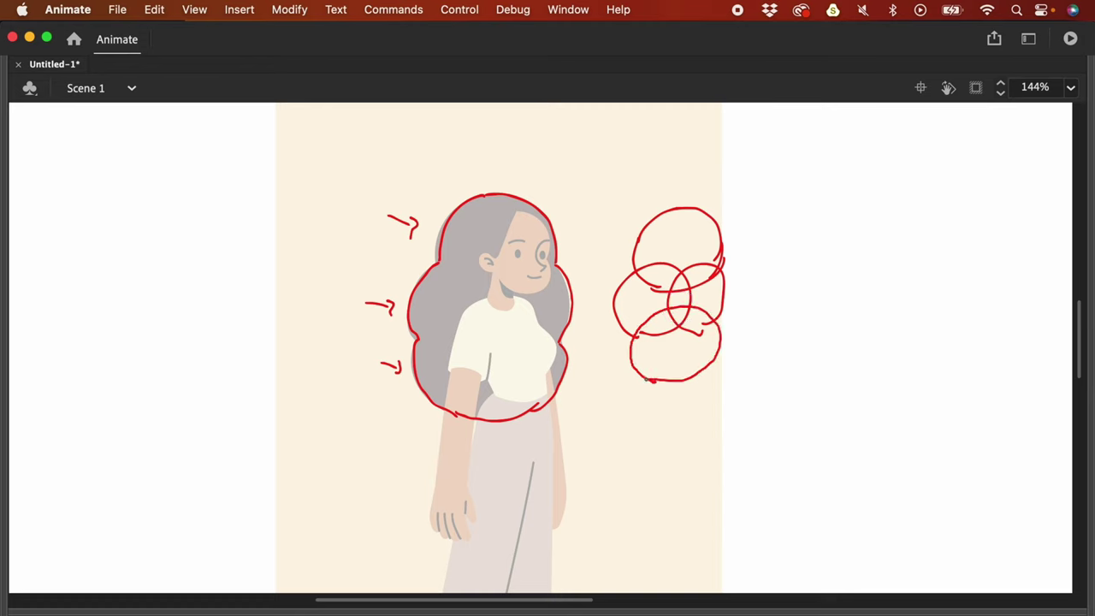
mouse_move(726, 261)
left_mouse_down()
mouse_move(723, 305)
mouse_move(705, 322)
left_mouse_up()
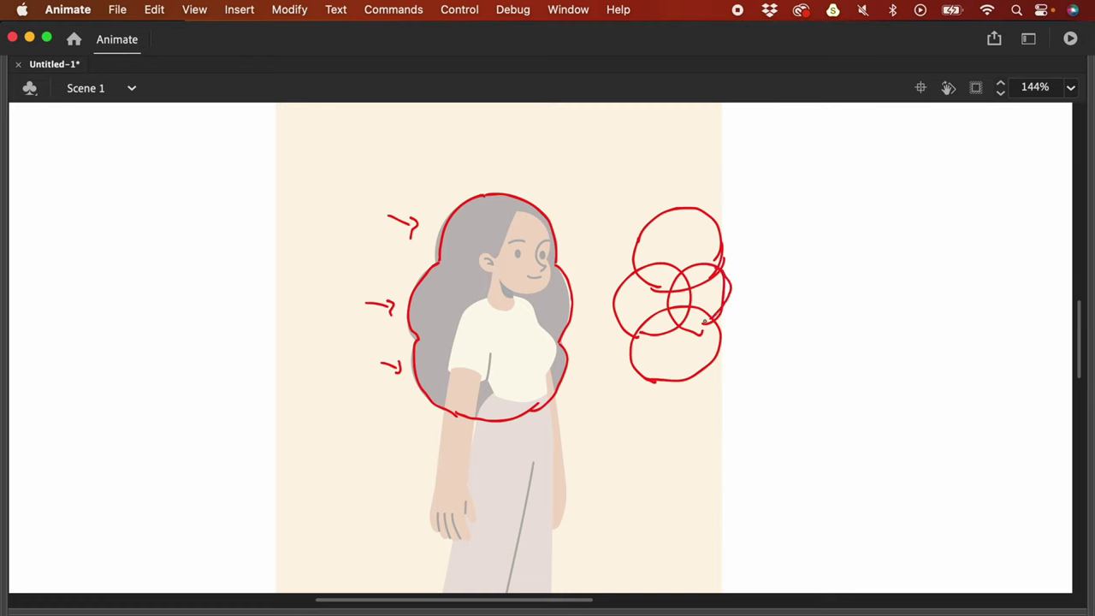
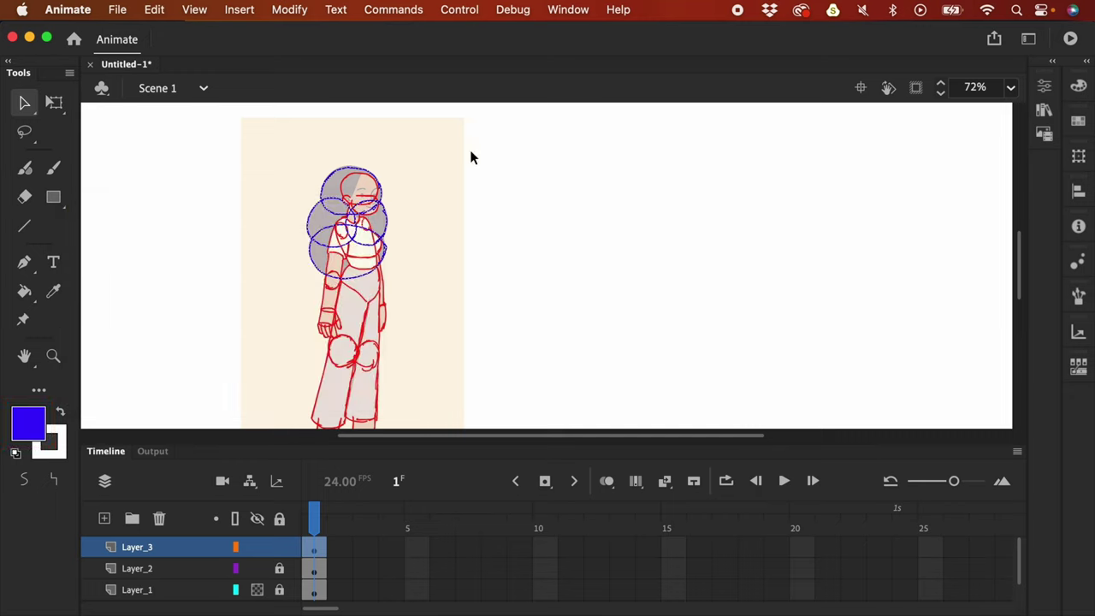
Step: Rename Layer_3 as hair, keeping it at the top of the layer stack
left_click_drag(147, 552, 154, 595)
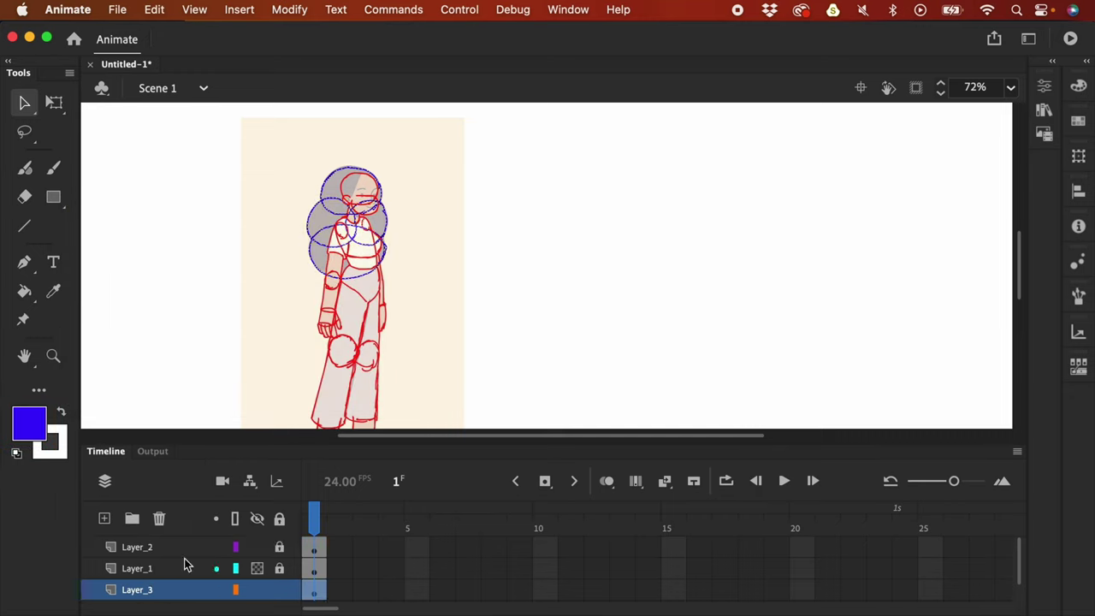
key("super+z")
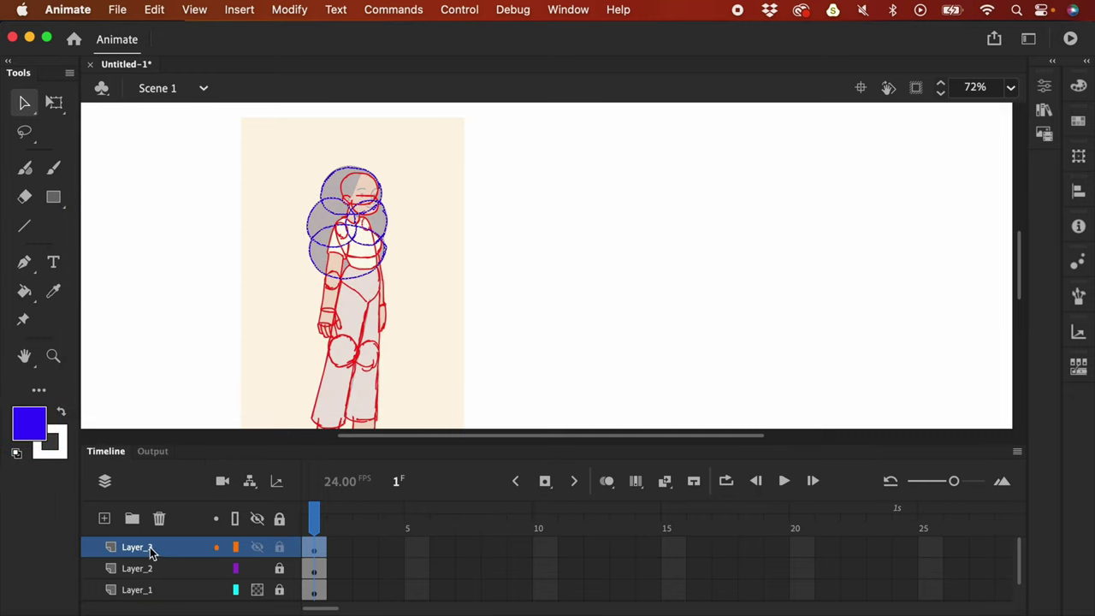
double_click(147, 548)
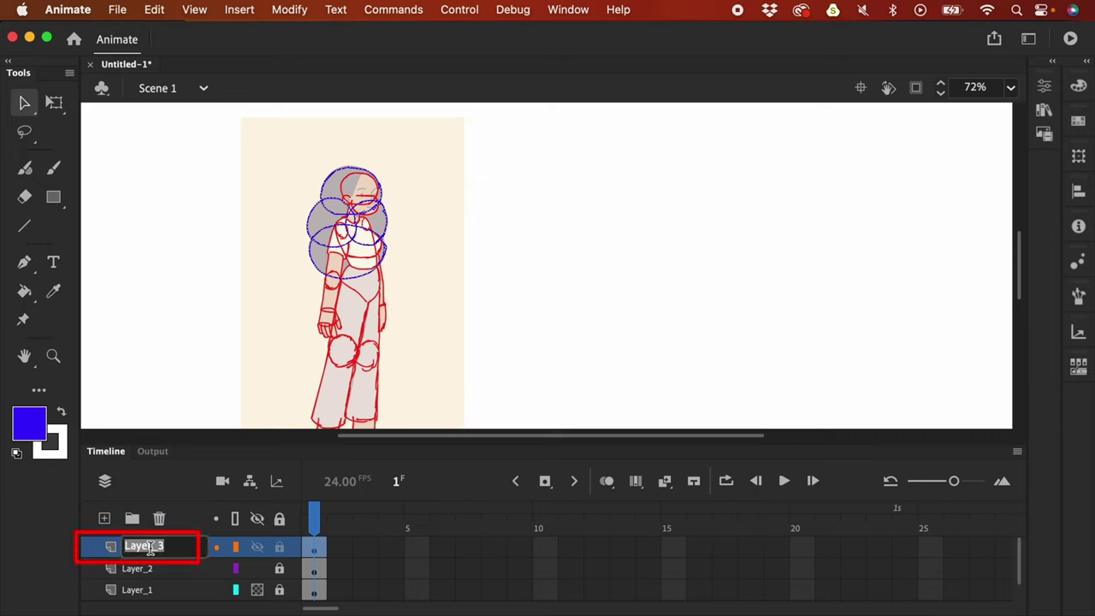
type("hair")
key("Return")
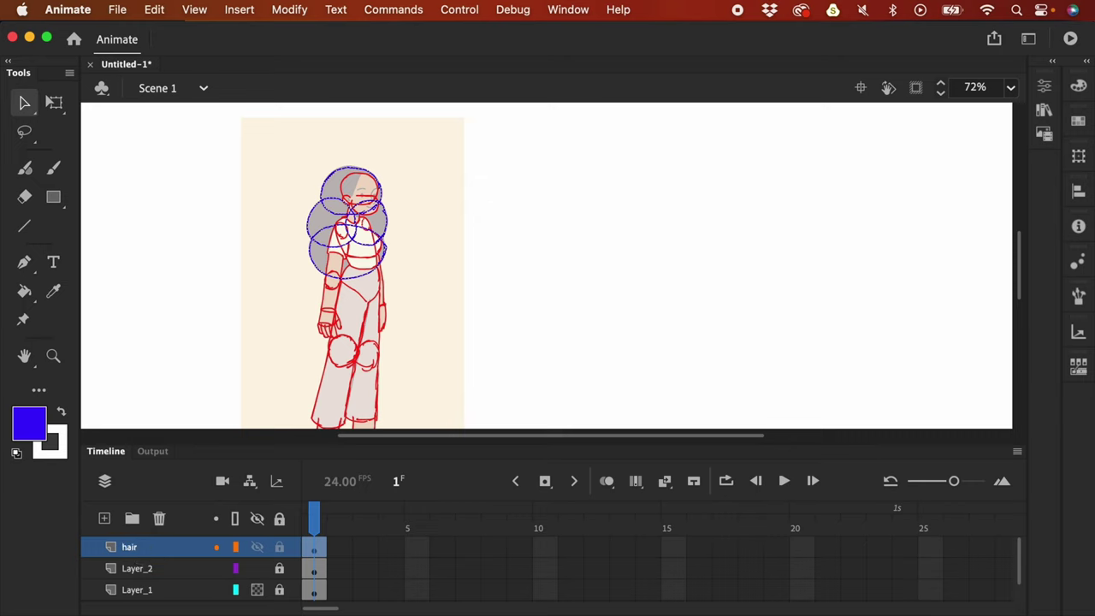
Step: Rename Layer_2 as rough_animation
left_click(146, 569)
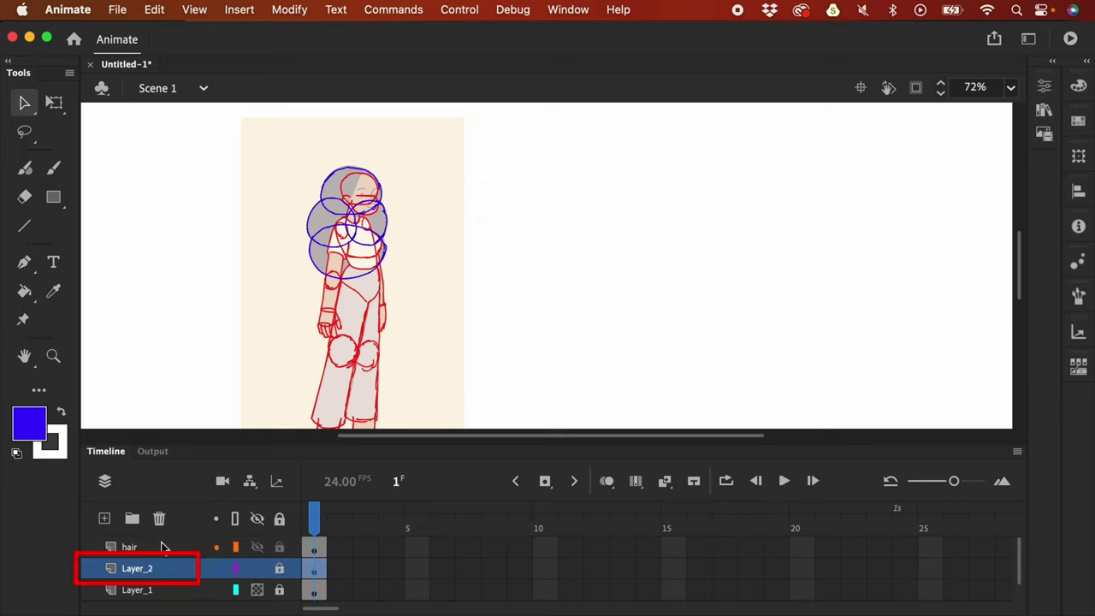
double_click(145, 569)
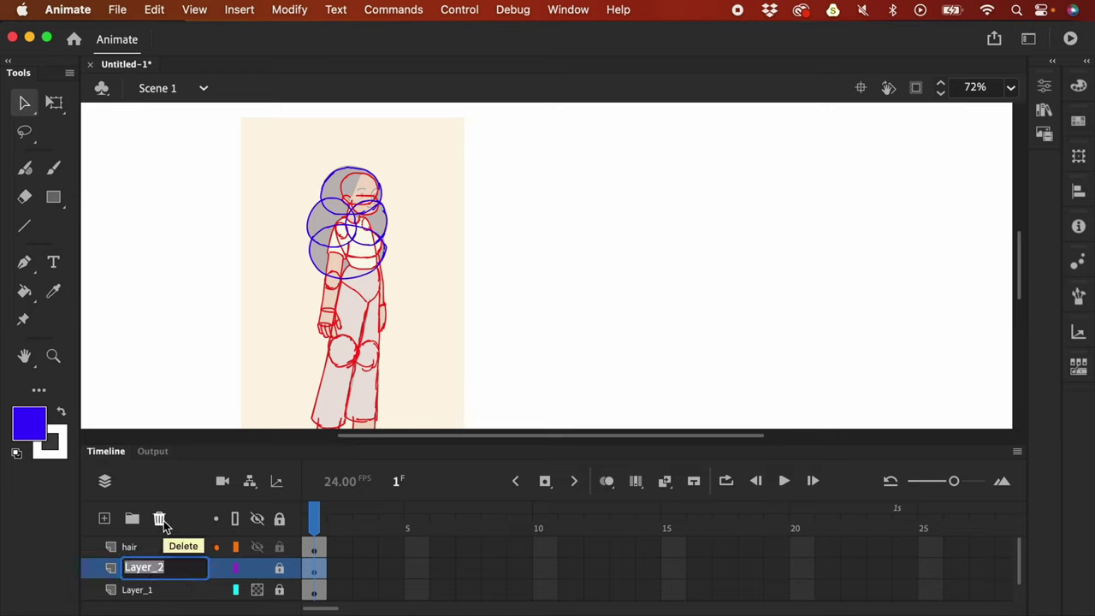
type("main")
key("BackSpace")
key("BackSpace")
key("BackSpace")
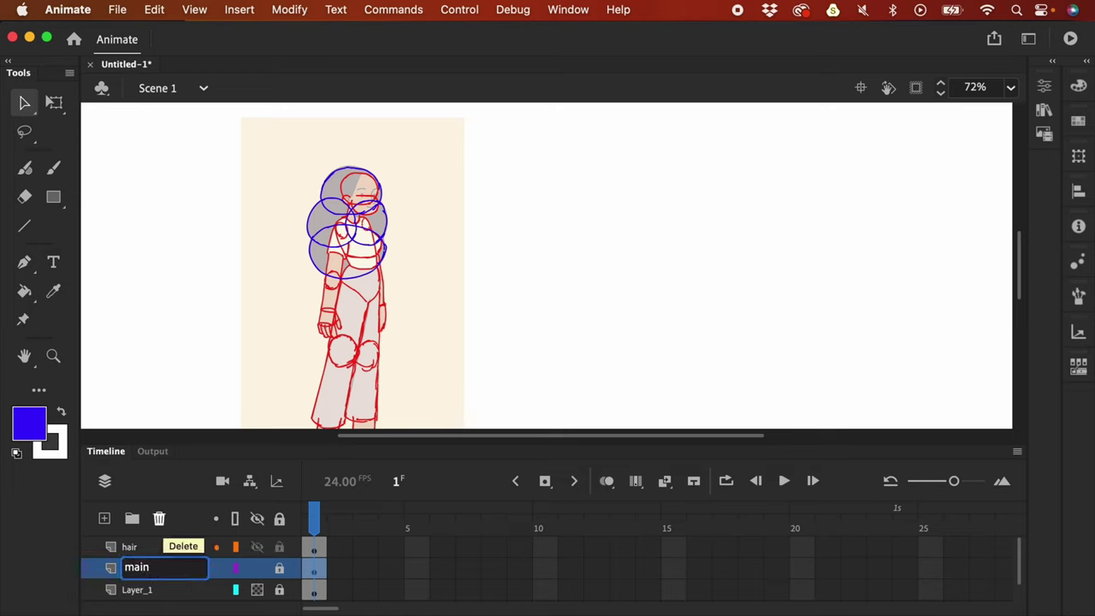
key("BackSpace")
type("rough_animation")
key("Return")
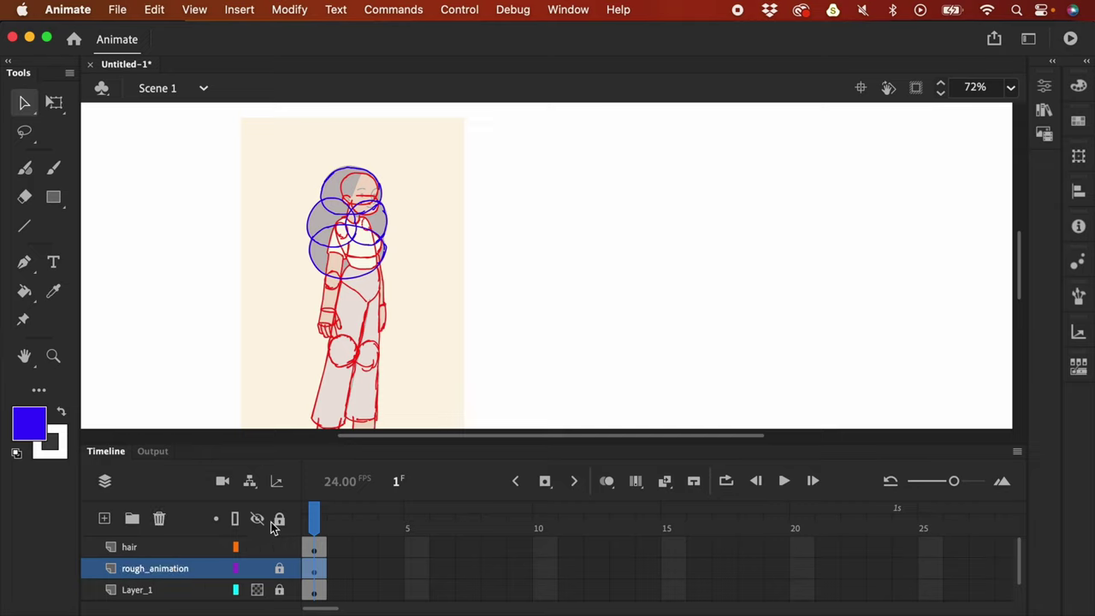
Step: Hide the hair and Layer_1 layers, and set the brush colour to red for drawing on the unlocked rough_animation layer
left_click(258, 547)
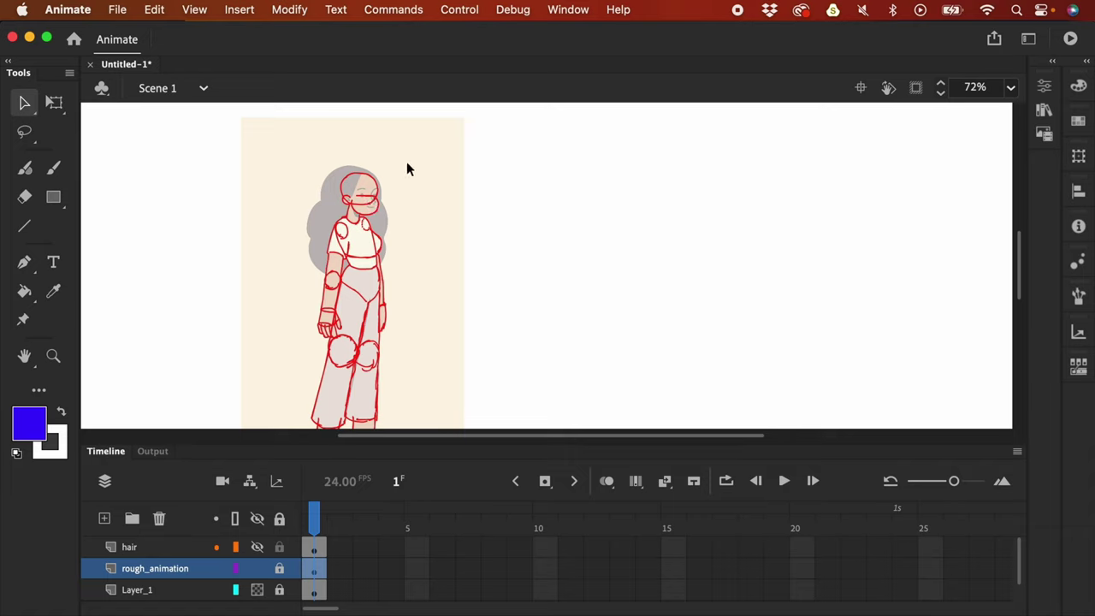
left_click(257, 589)
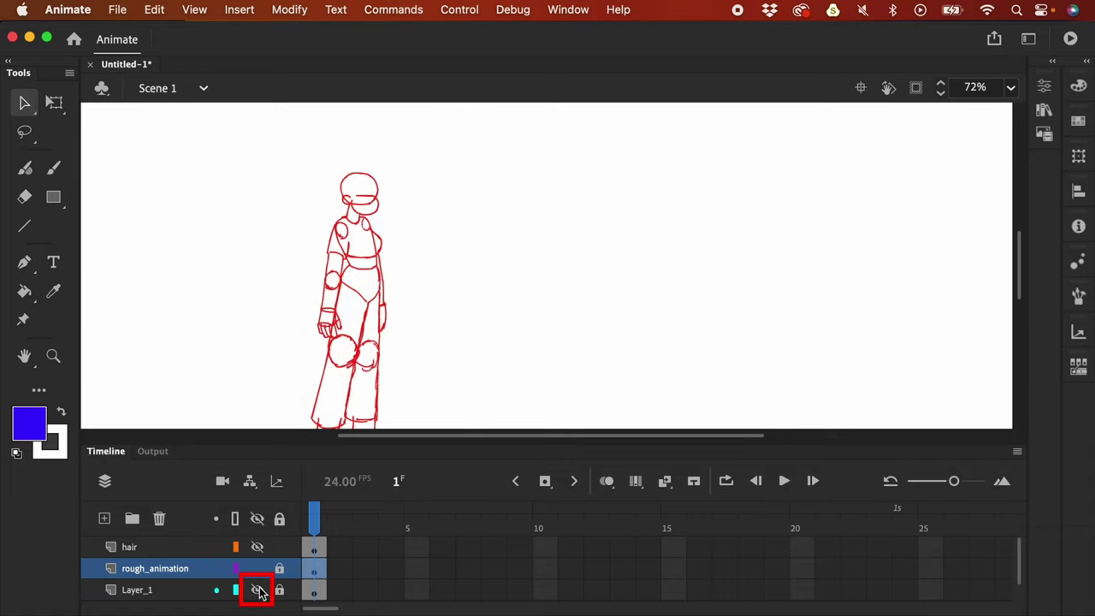
key("b")
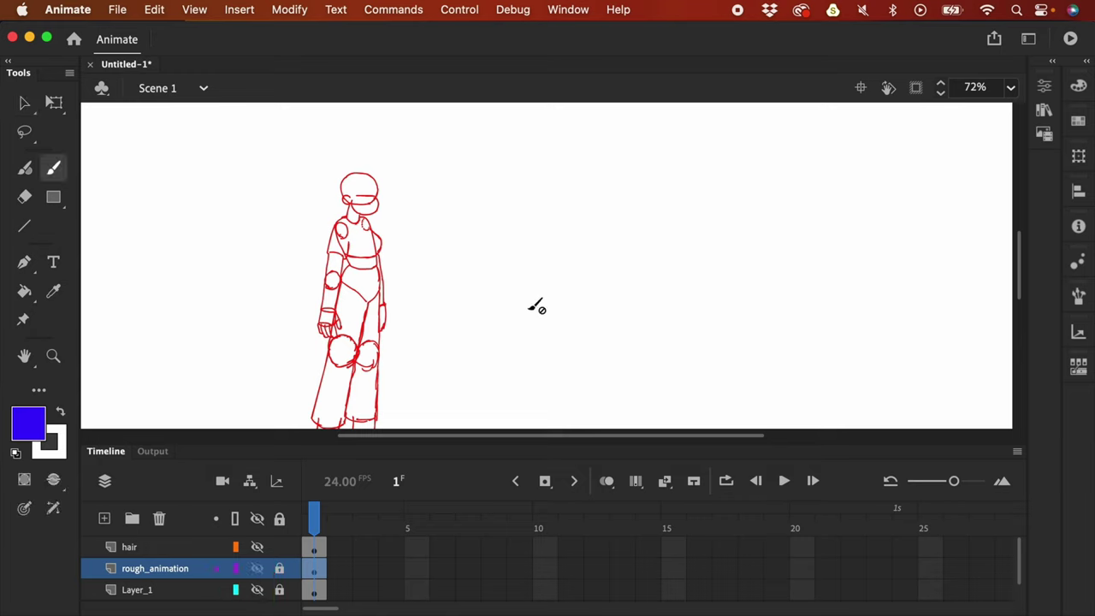
left_click_drag(530, 316, 531, 297)
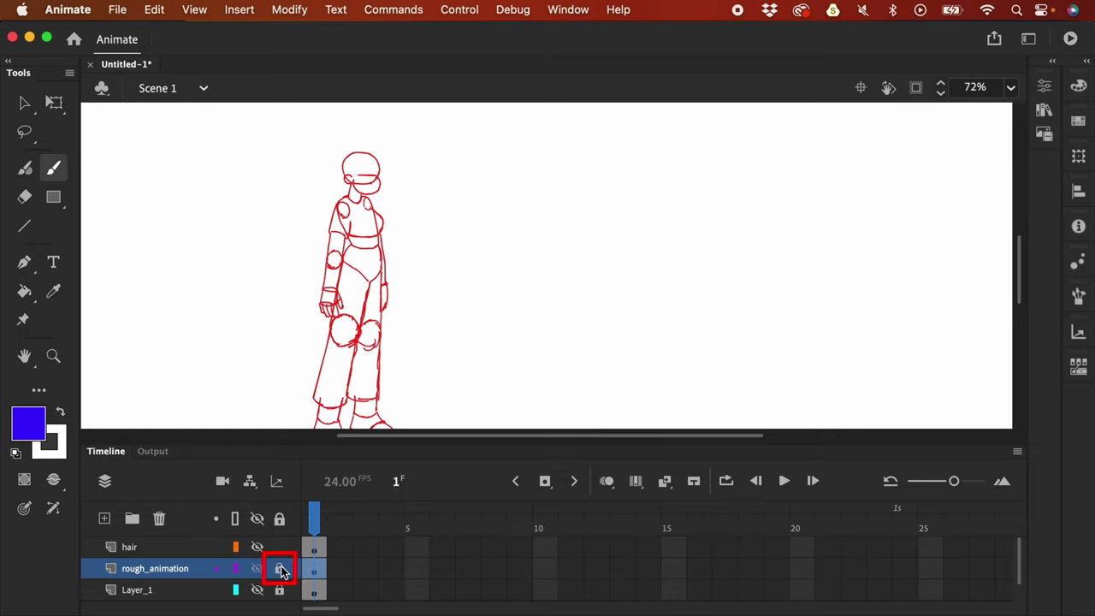
left_click(28, 423)
left_click(123, 312)
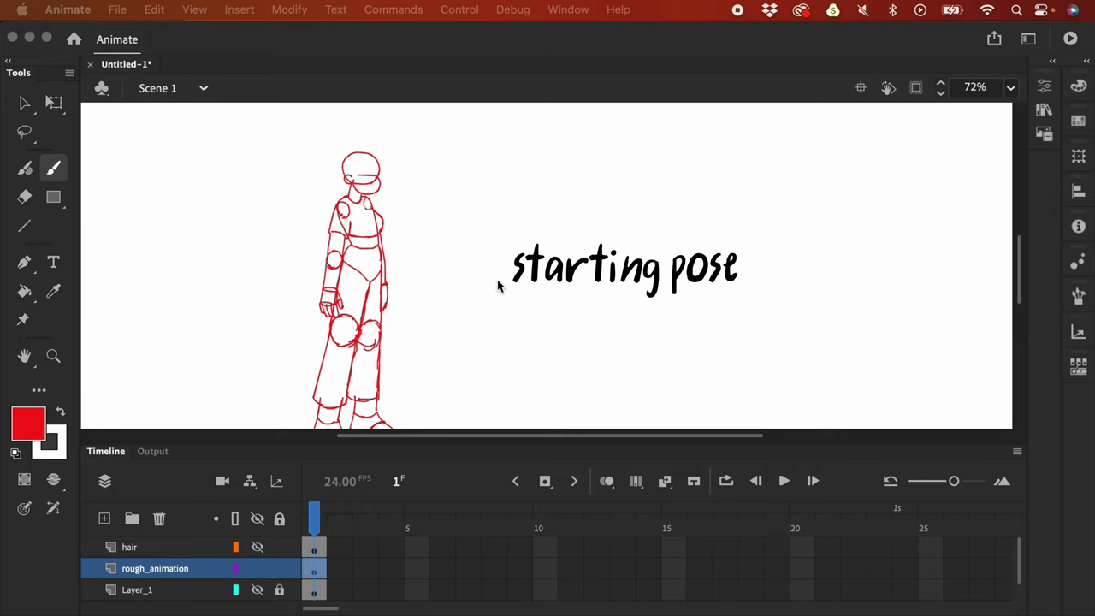
Step: Insert a blank keyframe at frame 3 of the rough_animation layer and turn on onion skinning
left_click(408, 220)
key("super+minus")
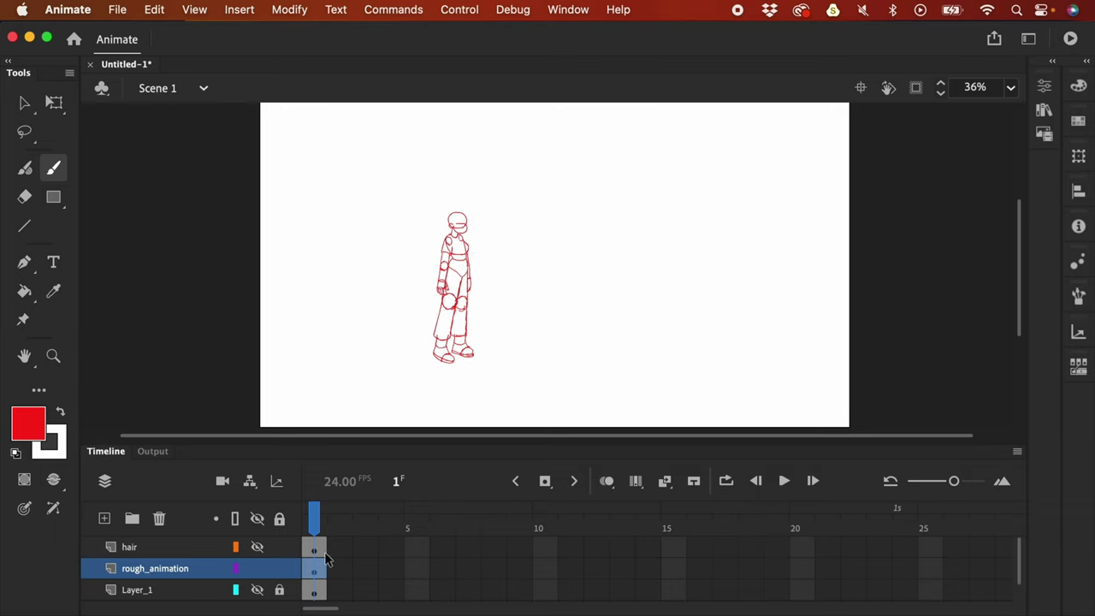
left_click(365, 571)
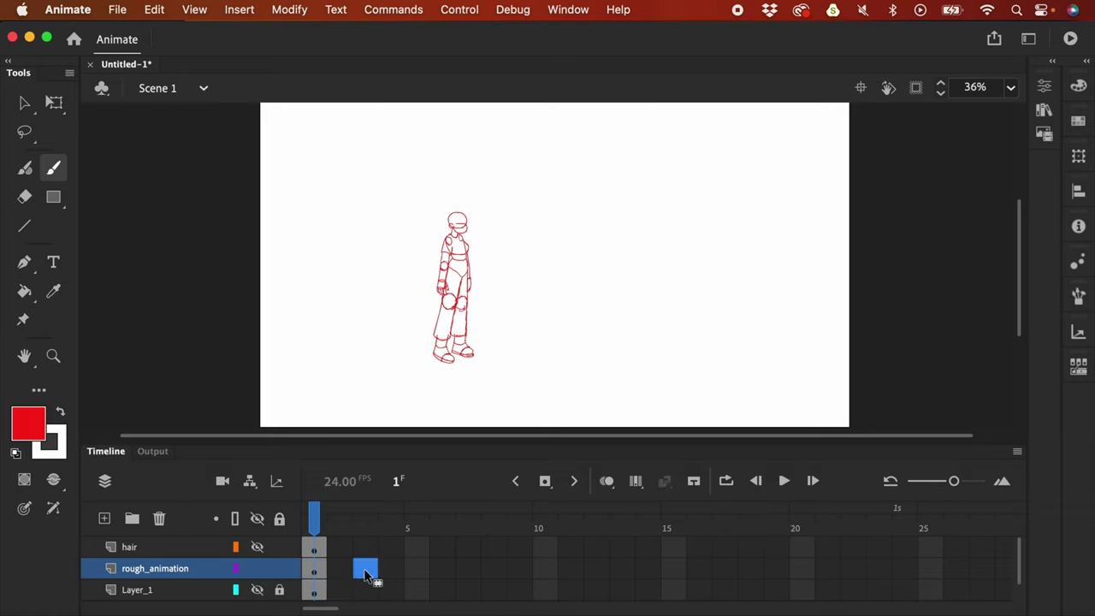
key("F7")
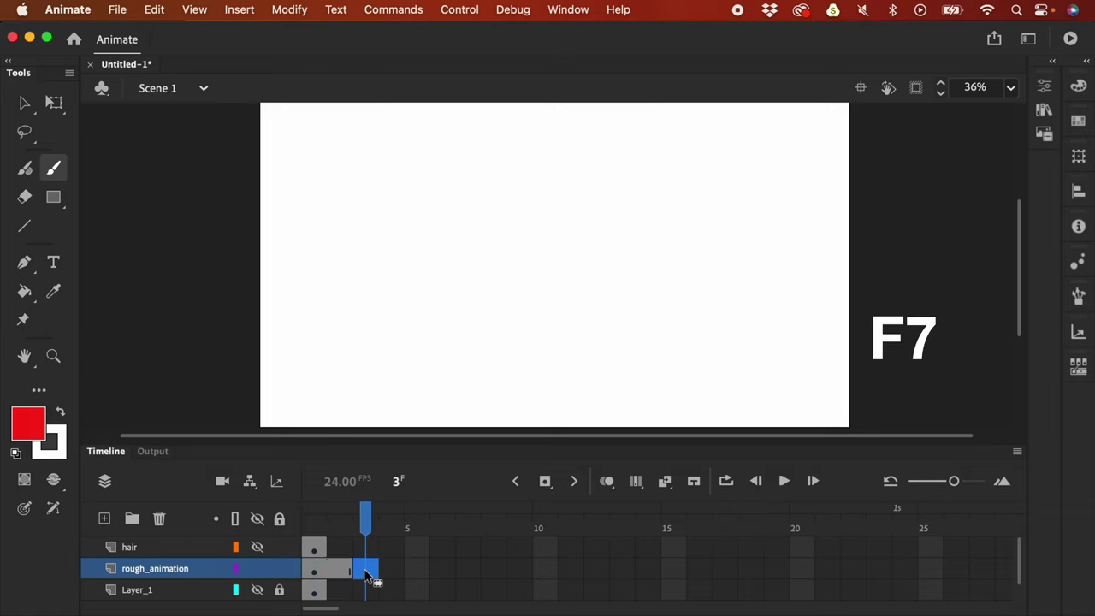
left_click(607, 482)
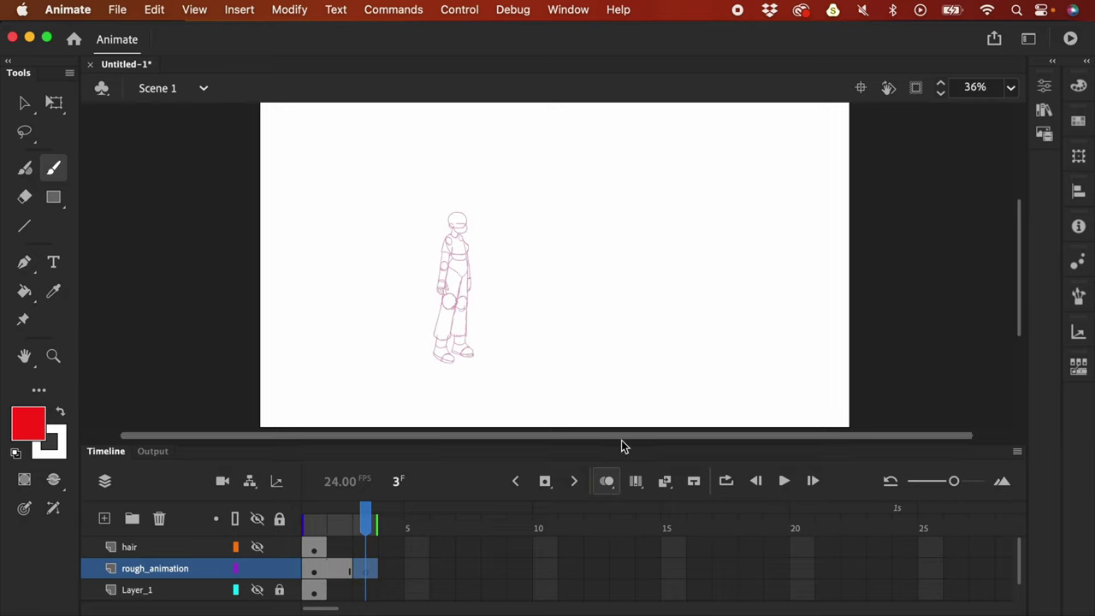
Step: Sketch a large rough oval above and beside the character with the Classic Brush and undo it
key("b")
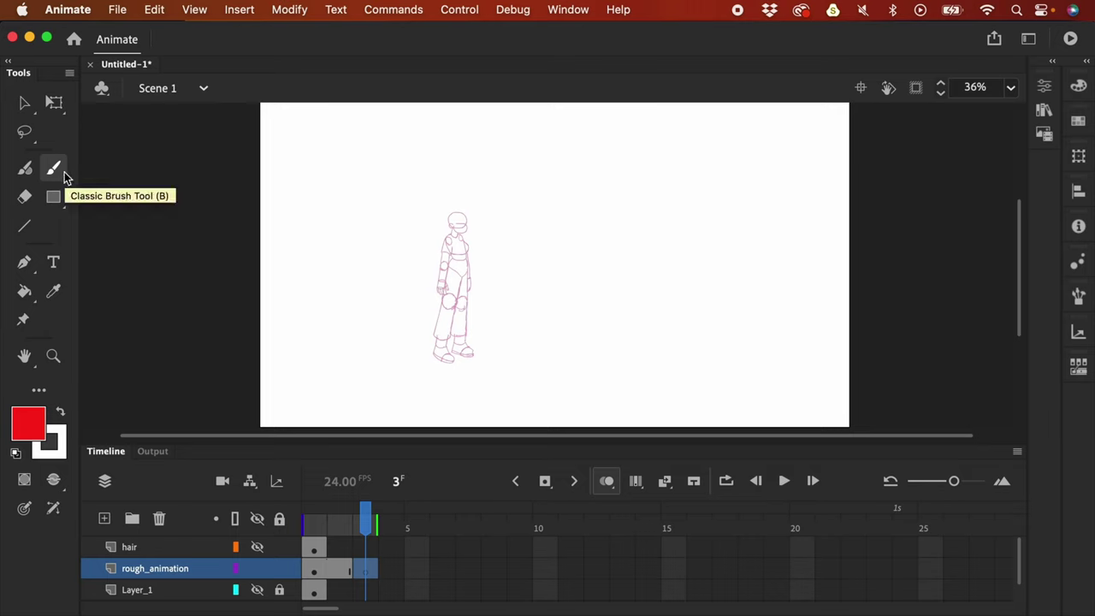
key("super+equal")
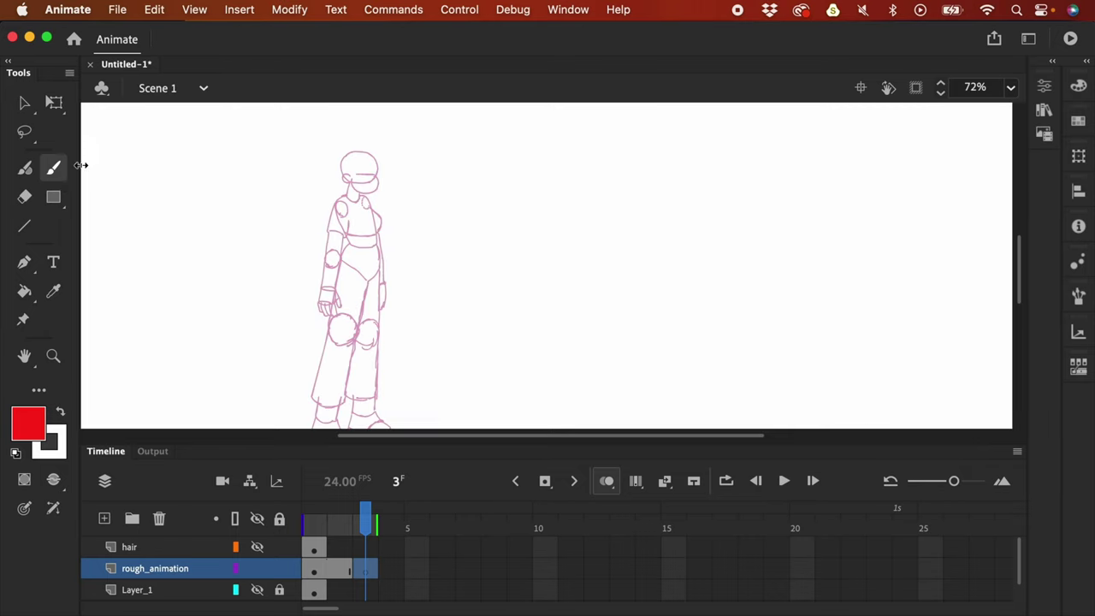
left_click_drag(599, 318, 648, 301)
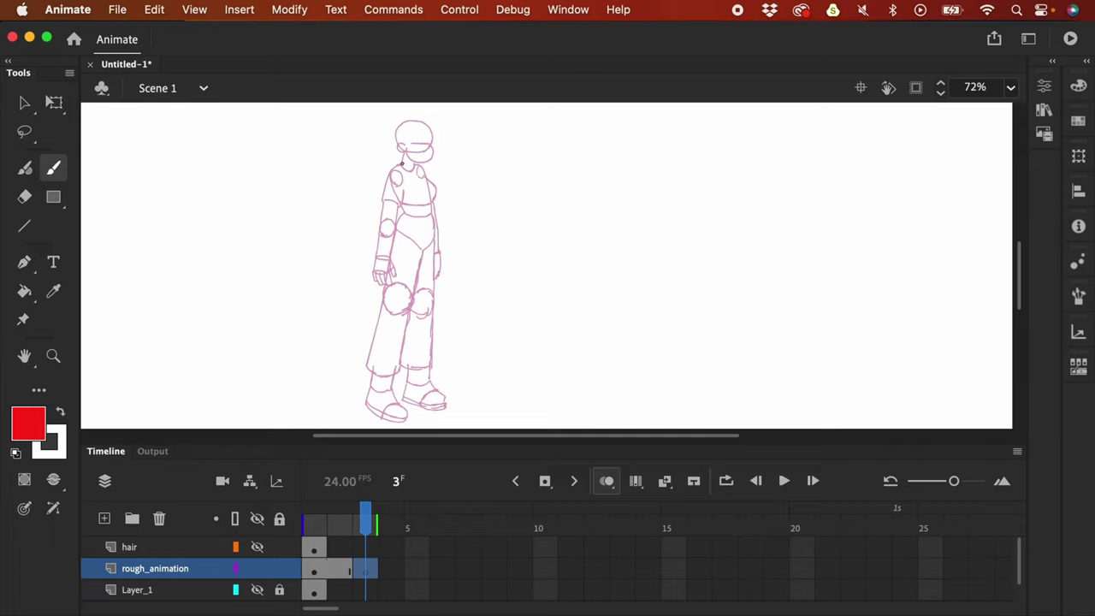
key("super+minus")
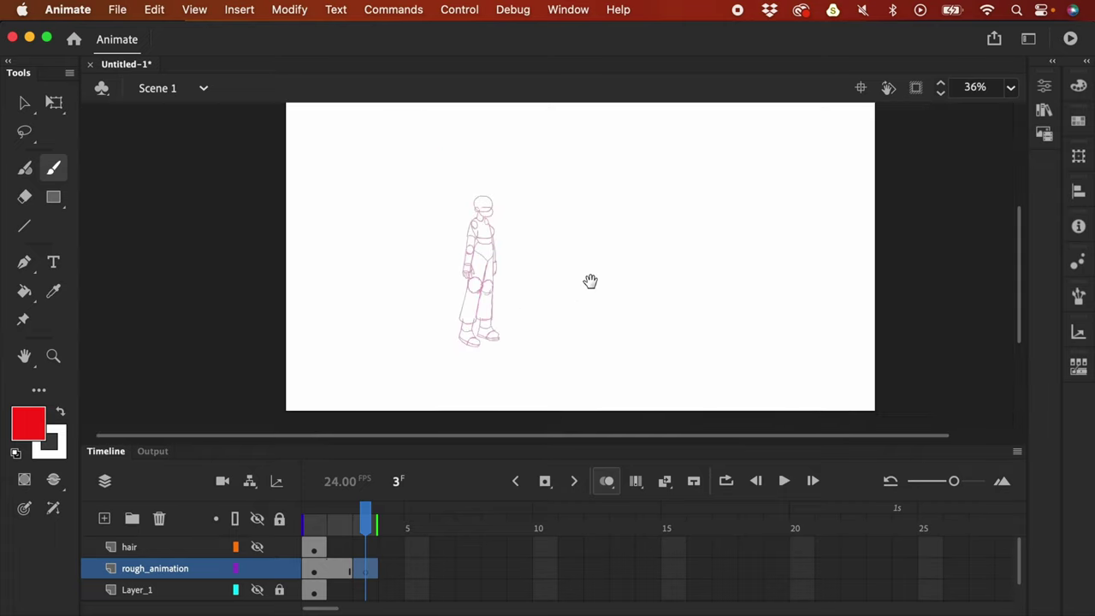
left_click_drag(590, 282, 574, 374)
left_click_drag(583, 186, 583, 182)
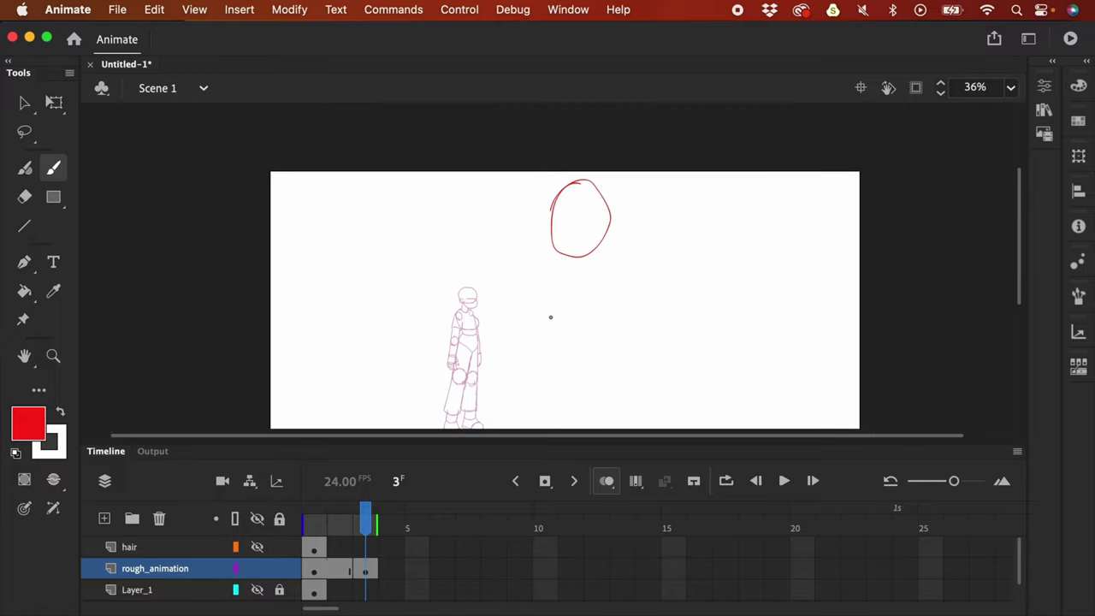
left_click_drag(590, 300, 599, 237)
key("super+z")
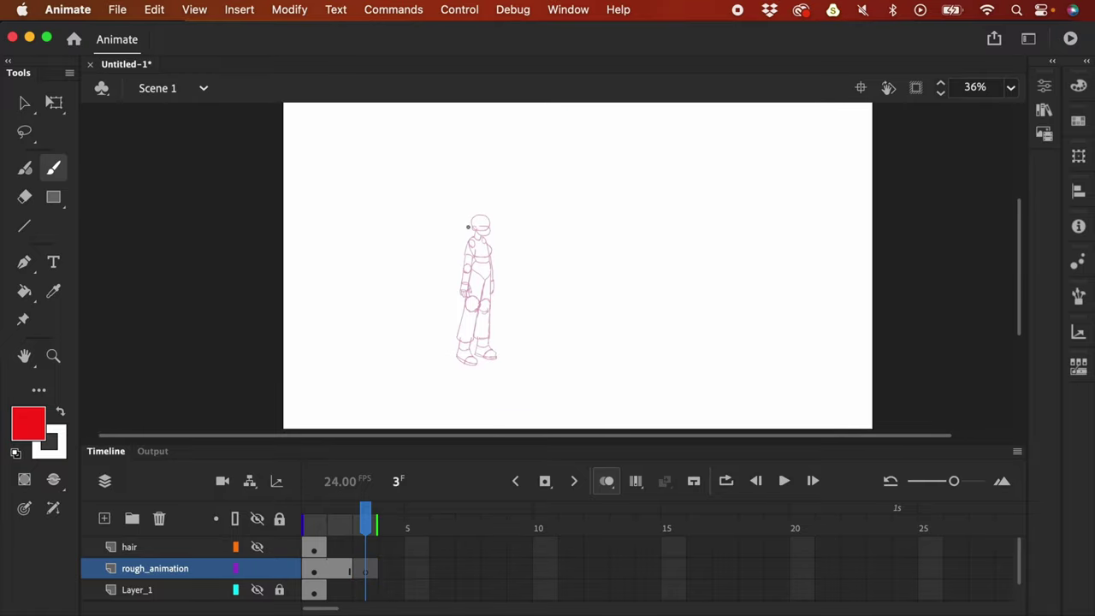
Step: Sketch quick ovals over both feet and trial strokes around the upper body, undoing them all
left_click_drag(481, 233, 499, 264)
key("super+z")
mouse_move(471, 364)
left_mouse_down()
mouse_move(455, 356)
mouse_move(494, 359)
left_mouse_up()
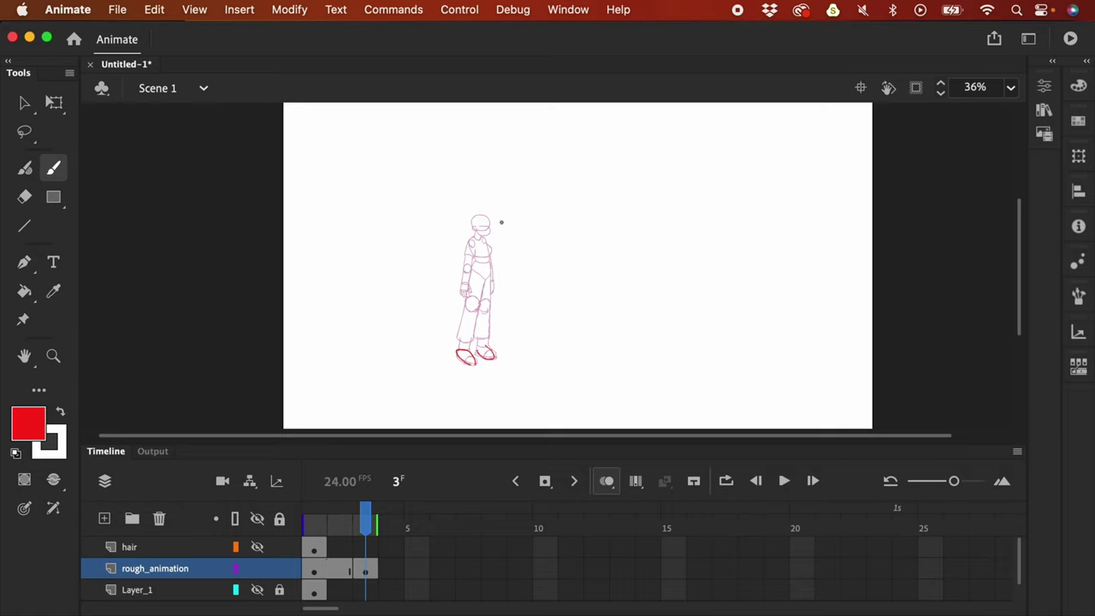
left_click_drag(493, 219, 511, 279)
key("super+z")
mouse_move(521, 220)
left_mouse_down()
mouse_move(557, 131)
mouse_move(557, 146)
left_mouse_up()
left_click_drag(493, 233, 513, 289)
key("super+z")
key("super+z")
key("super+z")
Step: Hide the panels and trace both onion-skinned shoes in red, including ankle openings, toe caps and soles
key("F4")
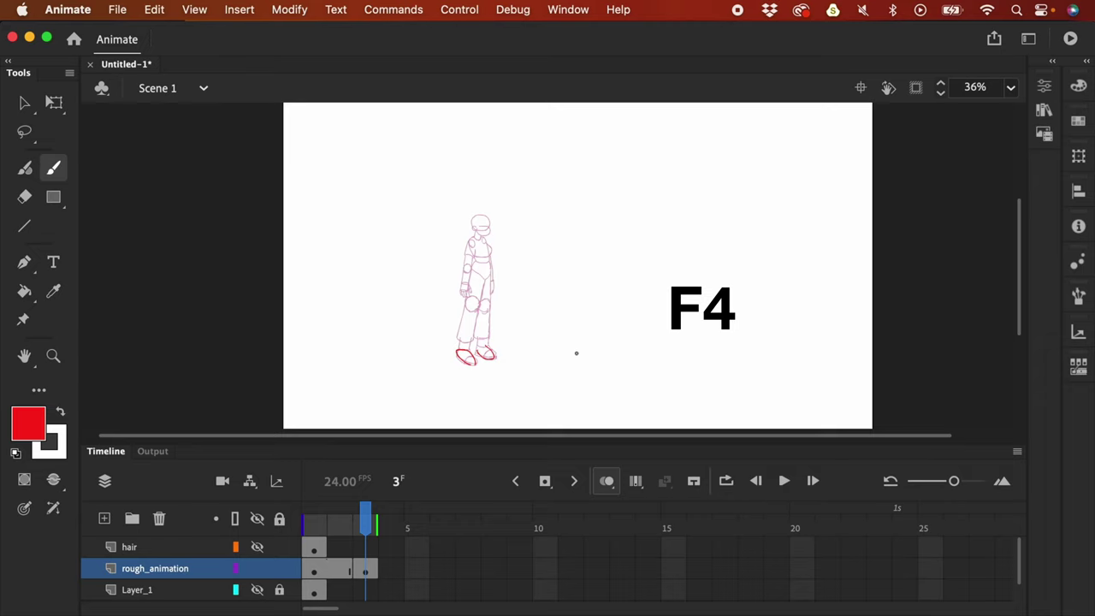
key("super+equal")
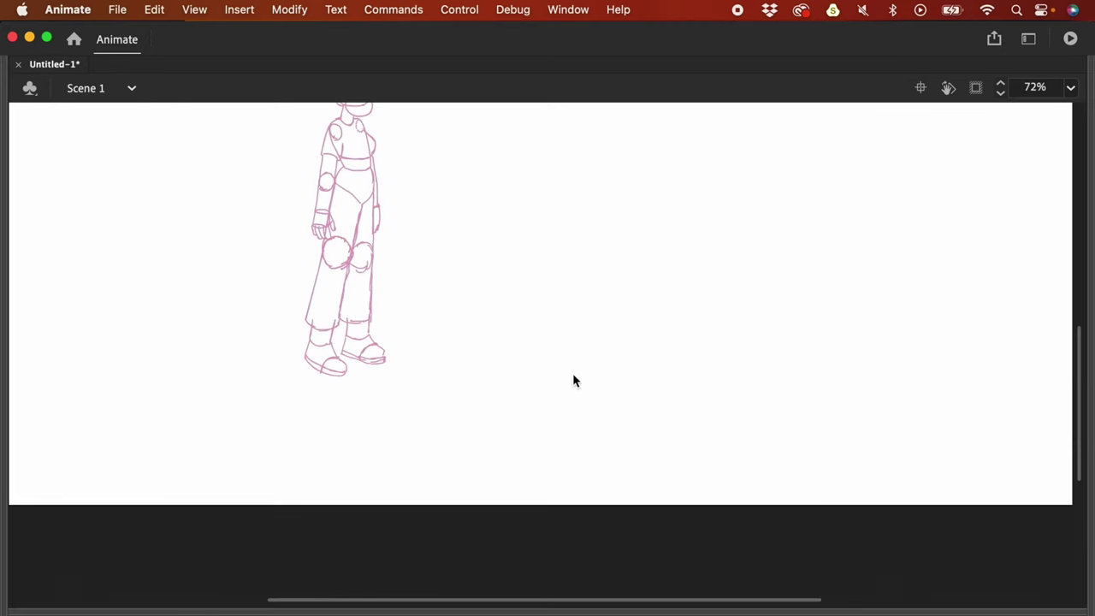
key("super+equal")
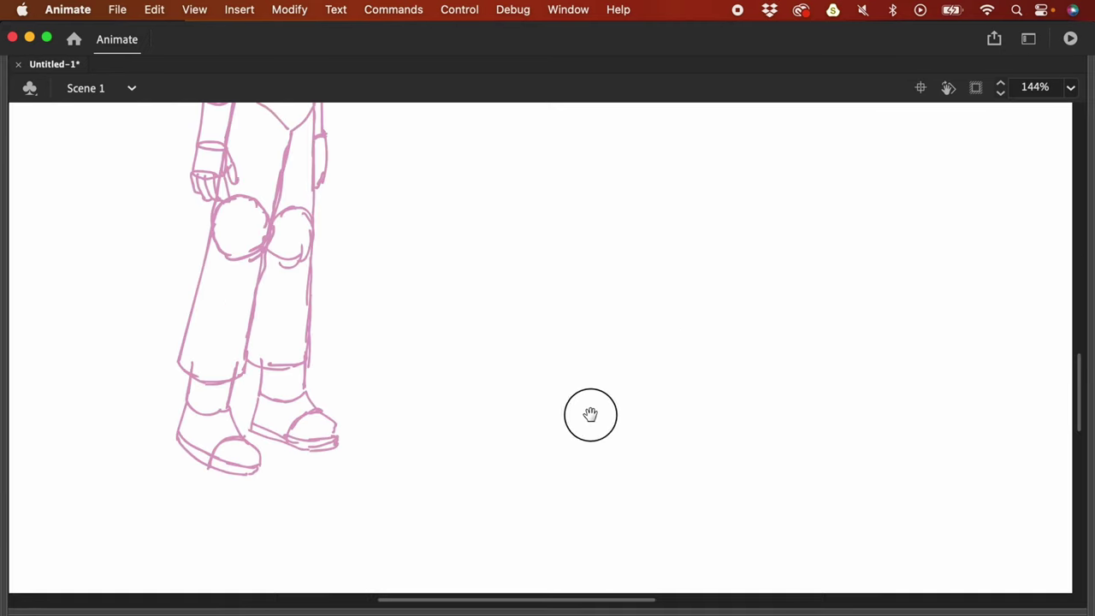
left_click_drag(589, 416, 749, 398)
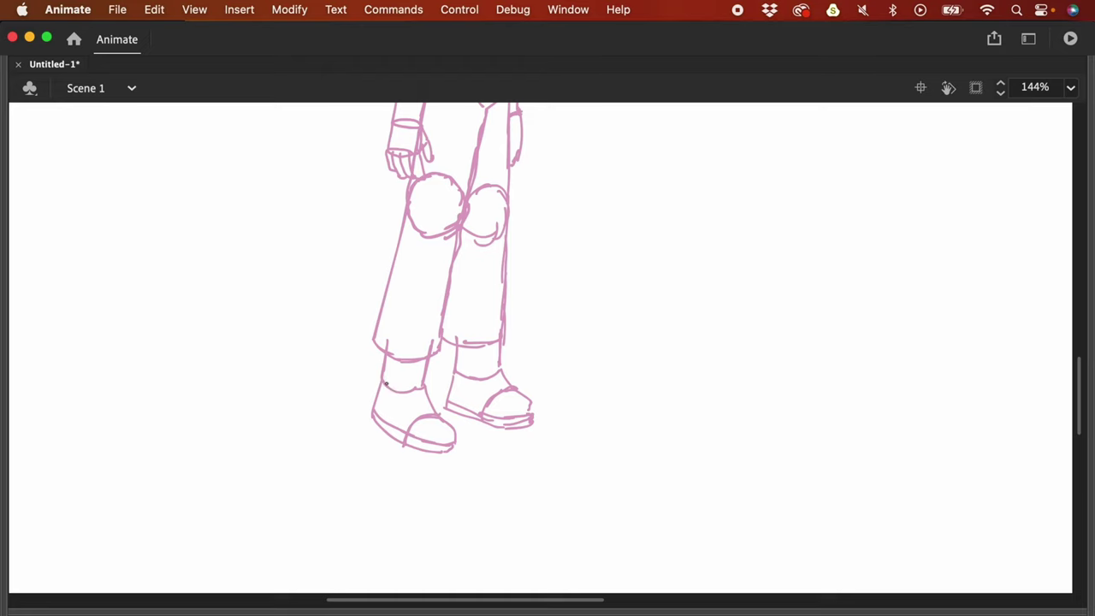
mouse_move(386, 384)
left_mouse_down()
mouse_move(423, 388)
mouse_move(383, 382)
mouse_move(372, 421)
mouse_move(398, 441)
mouse_move(377, 416)
mouse_move(413, 435)
mouse_move(407, 445)
mouse_move(452, 450)
left_mouse_up()
mouse_move(422, 388)
left_mouse_down()
mouse_move(452, 445)
mouse_move(421, 416)
left_mouse_up()
mouse_move(454, 371)
left_mouse_down()
mouse_move(449, 406)
mouse_move(513, 385)
left_mouse_up()
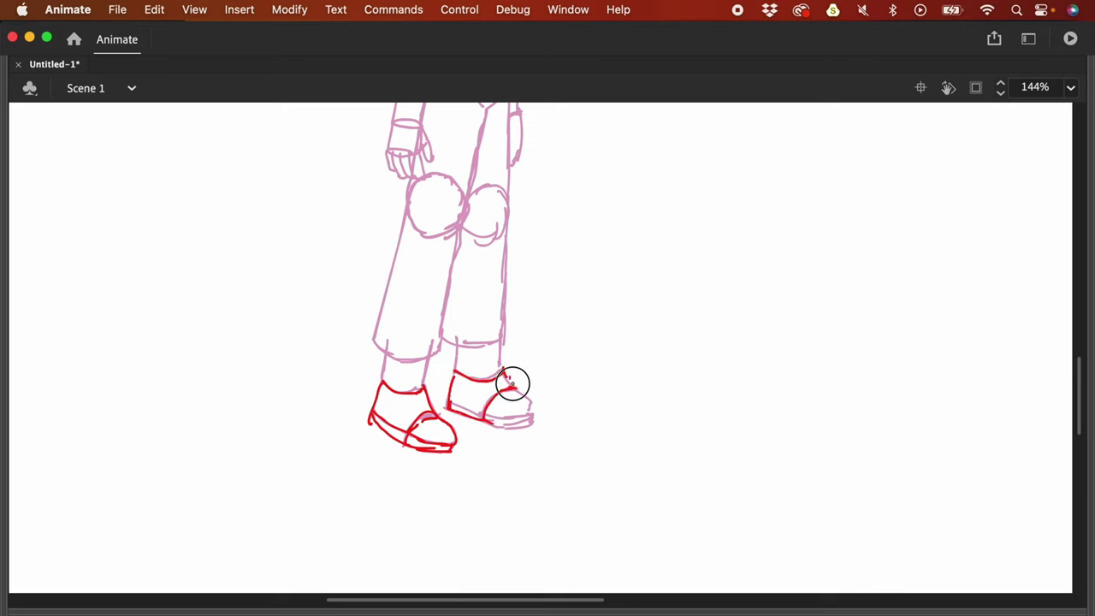
left_click_drag(450, 404, 524, 419)
mouse_move(491, 423)
left_mouse_down()
mouse_move(533, 422)
mouse_move(519, 392)
left_mouse_up()
Step: Trace the onion-skinned head, jaw, ear, neck, shoulder circles, chest and waist in red on frame 3
key("super+minus")
mouse_move(576, 313)
left_mouse_down()
mouse_move(577, 376)
mouse_move(571, 367)
left_mouse_up()
key("super+equal")
left_click_drag(575, 205, 584, 333)
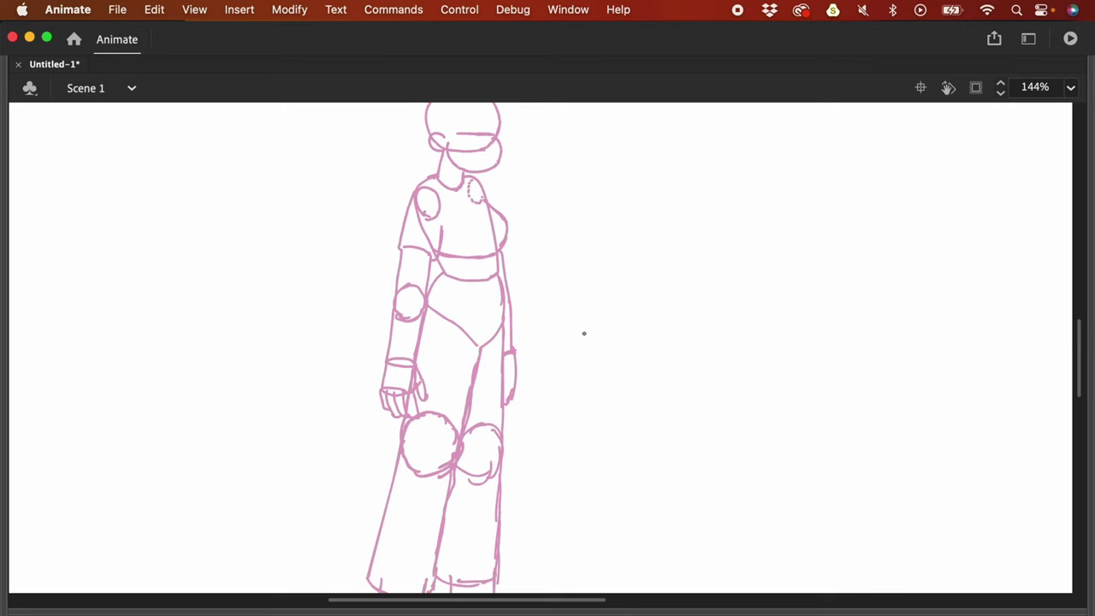
left_click_drag(488, 248, 494, 273)
left_click_drag(421, 226, 449, 300)
mouse_move(468, 183)
left_mouse_down()
mouse_move(471, 227)
mouse_move(462, 225)
left_mouse_up()
mouse_move(438, 182)
left_mouse_down()
mouse_move(507, 197)
mouse_move(457, 227)
left_mouse_up()
left_click_drag(467, 208, 501, 210)
mouse_move(451, 213)
left_mouse_down()
mouse_move(443, 210)
mouse_move(453, 226)
left_mouse_up()
mouse_move(458, 218)
left_mouse_down()
mouse_move(504, 241)
mouse_move(503, 213)
left_mouse_up()
mouse_move(453, 225)
left_mouse_down()
mouse_move(471, 262)
mouse_move(470, 246)
left_mouse_up()
left_click_drag(448, 250, 426, 273)
mouse_move(471, 250)
left_mouse_down()
mouse_move(507, 288)
mouse_move(502, 325)
mouse_move(480, 329)
mouse_move(488, 279)
left_mouse_up()
left_click_drag(437, 261, 433, 291)
left_click_drag(455, 351, 508, 329)
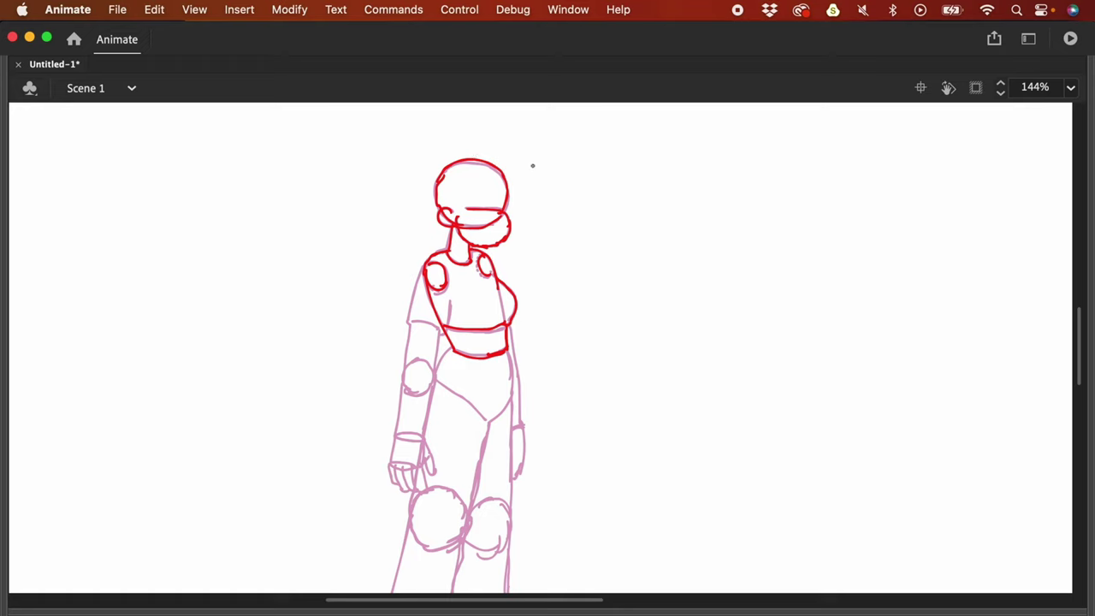
Step: Select the traced head and torso, tilt them forward and lower them in front of the standing pose's midsection
key("l")
mouse_move(537, 171)
left_mouse_down()
mouse_move(457, 128)
mouse_move(377, 177)
mouse_move(403, 374)
mouse_move(577, 344)
mouse_move(540, 167)
left_mouse_up()
key("q")
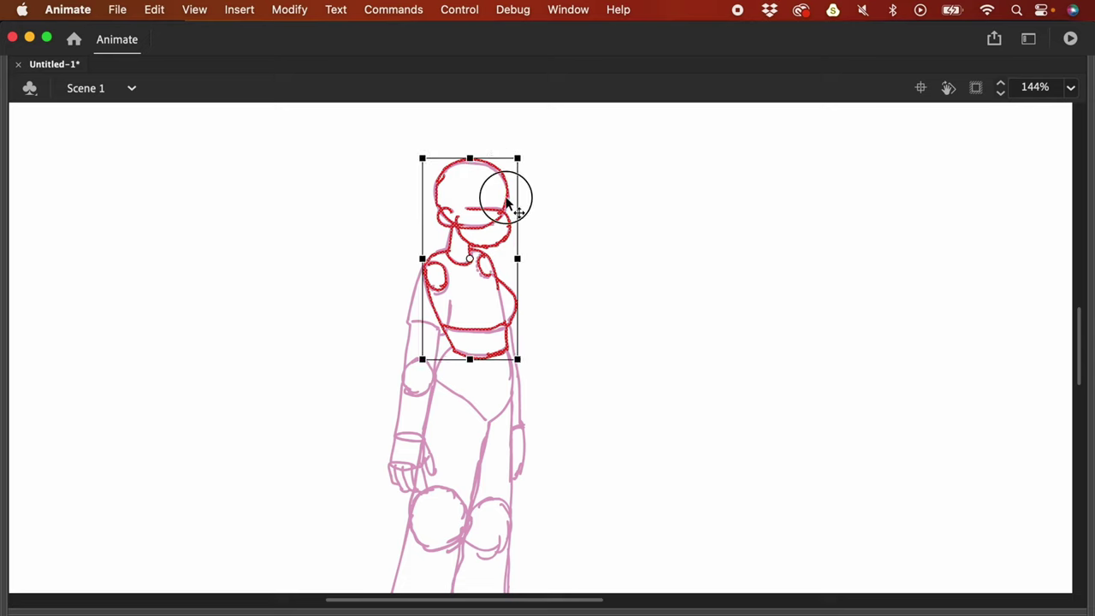
mouse_move(504, 191)
left_mouse_down()
mouse_move(584, 274)
mouse_move(603, 272)
mouse_move(567, 288)
mouse_move(588, 299)
mouse_move(560, 325)
mouse_move(582, 286)
mouse_move(546, 301)
left_mouse_up()
key("super+minus")
left_click(570, 316)
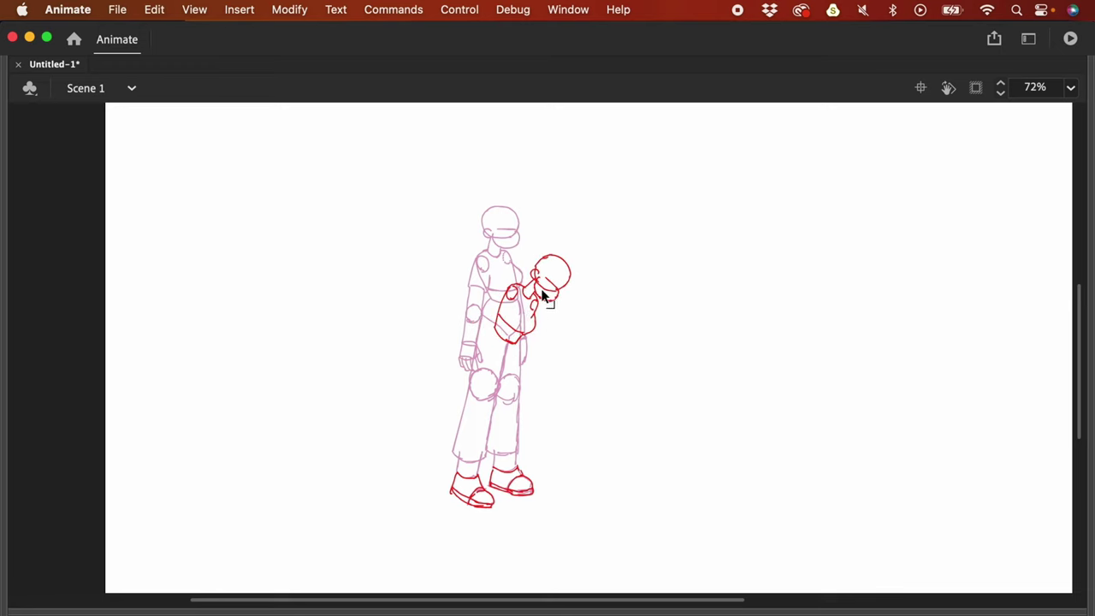
left_click_drag(473, 235, 594, 380)
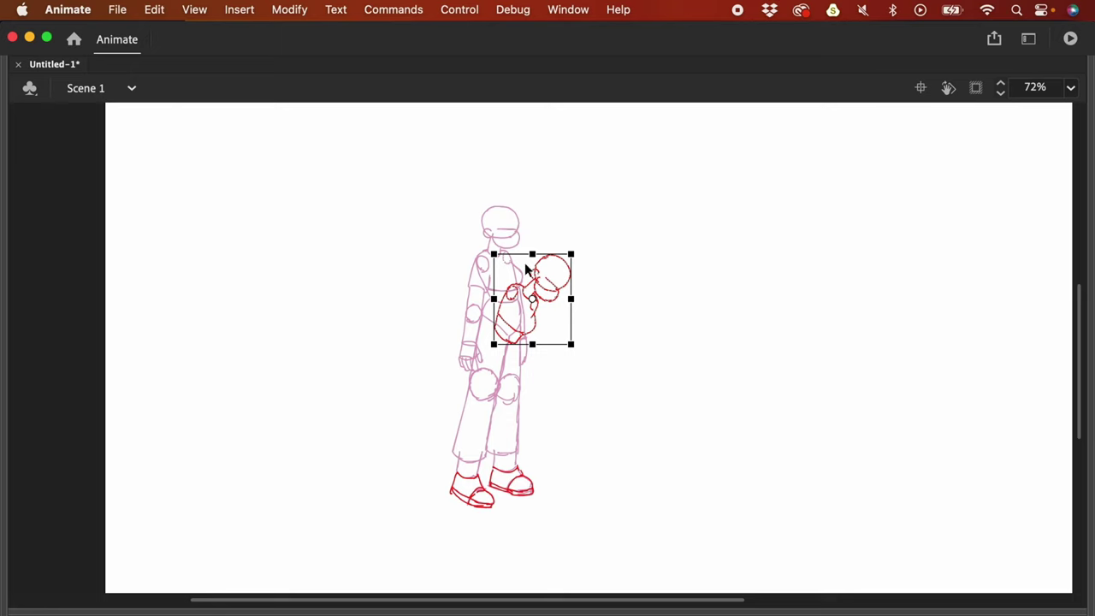
left_click_drag(538, 319, 538, 333)
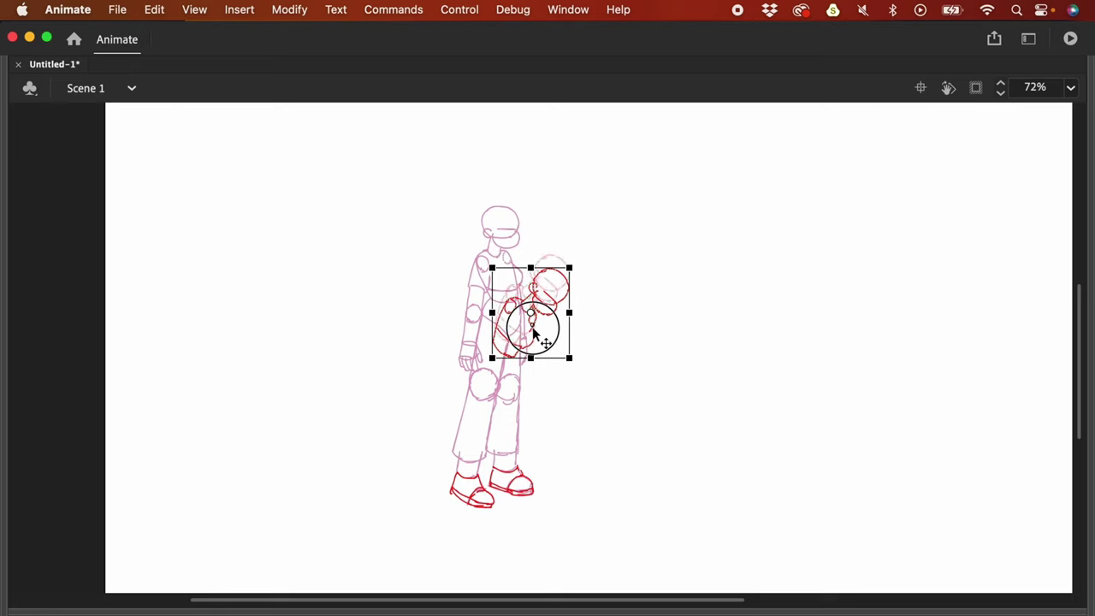
Step: Rotate the red head and torso further forward, then select the head alone and adjust its tilt and position over the neck
left_click_drag(579, 271, 587, 284)
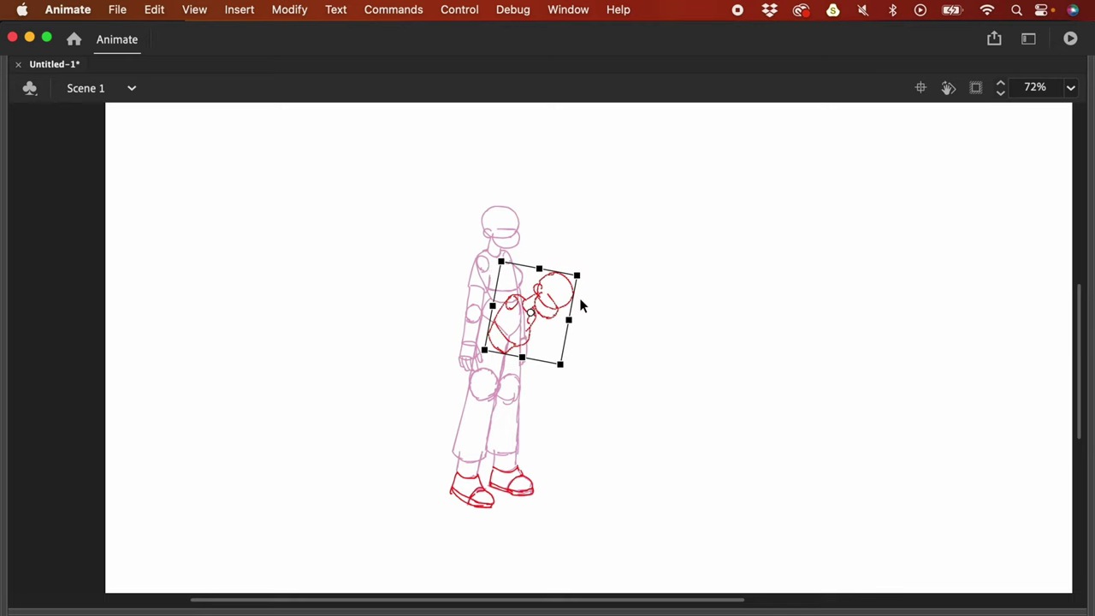
left_click(587, 300)
mouse_move(591, 295)
left_mouse_down()
mouse_move(561, 257)
mouse_move(526, 274)
mouse_move(533, 312)
mouse_move(583, 324)
mouse_move(599, 296)
mouse_move(591, 288)
mouse_move(585, 301)
mouse_move(602, 310)
mouse_move(581, 308)
mouse_move(587, 324)
left_mouse_up()
key("q")
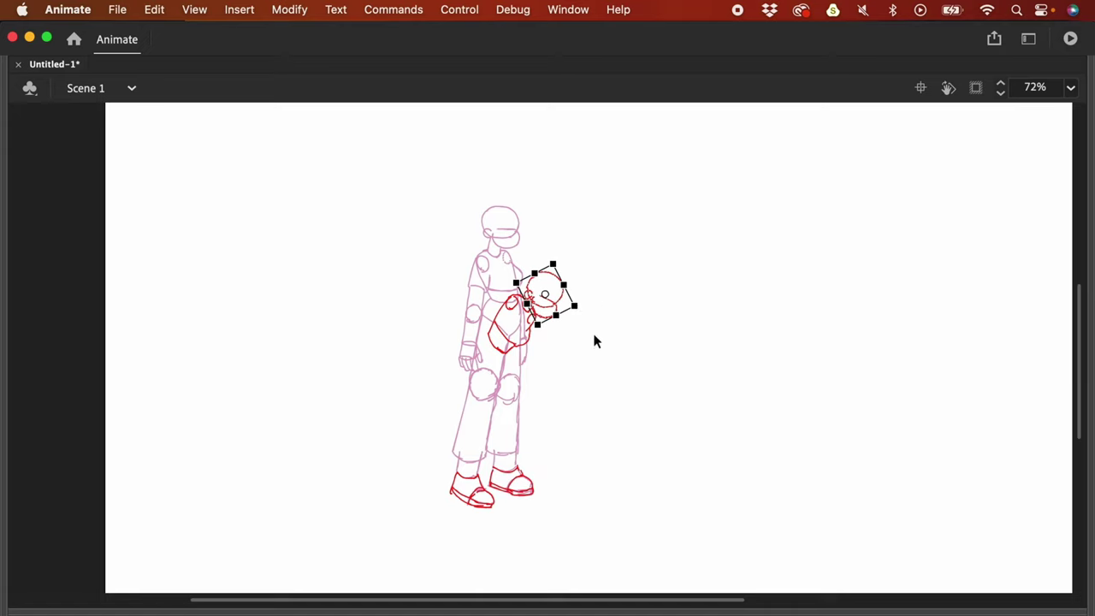
left_click(589, 357)
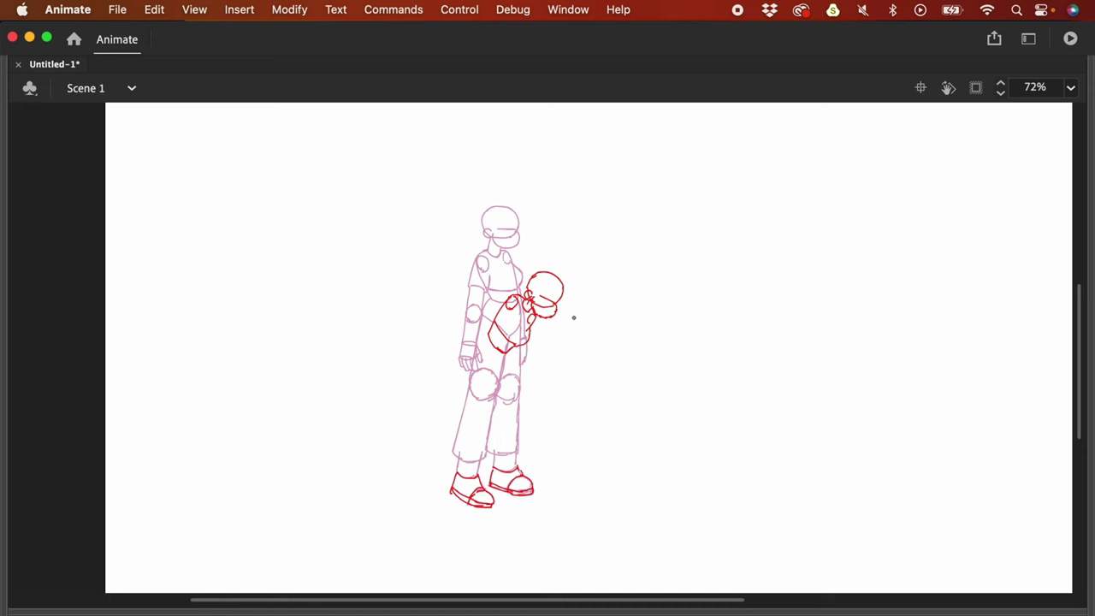
Step: Delete the near shoulder circle and upper back line, then redraw a rounder back contour and a new shoulder oval inside the chest
key("super+equal")
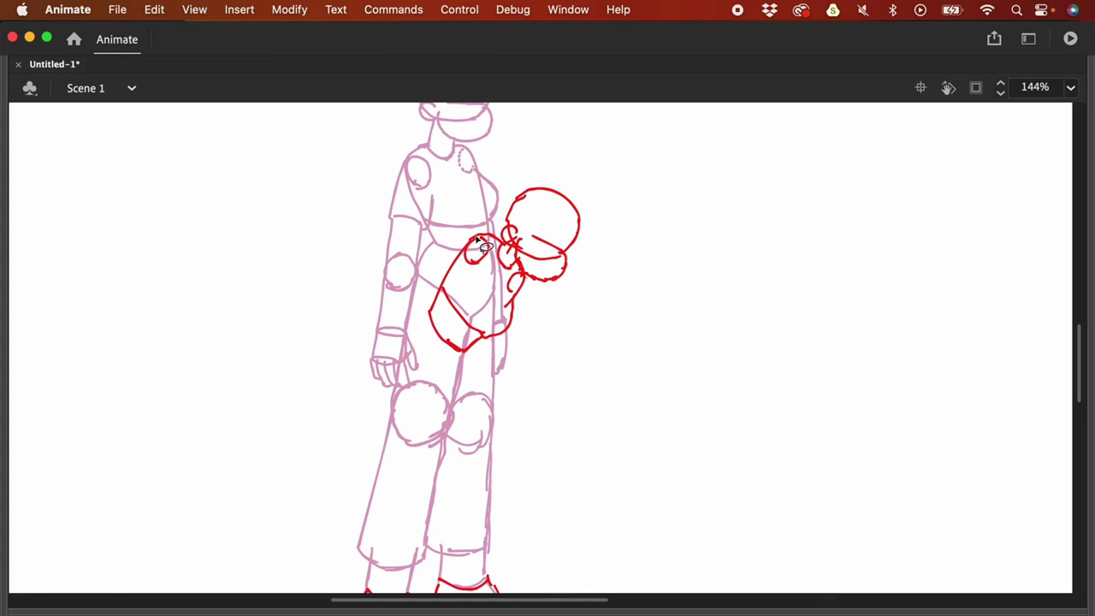
mouse_move(445, 244)
left_mouse_down()
mouse_move(467, 223)
mouse_move(461, 272)
mouse_move(494, 226)
left_mouse_up()
key("Delete")
left_click_drag(431, 308, 457, 263)
left_click_drag(440, 291, 471, 248)
left_click_drag(453, 265, 498, 250)
mouse_move(470, 289)
left_mouse_down()
mouse_move(483, 277)
mouse_move(472, 289)
left_mouse_up()
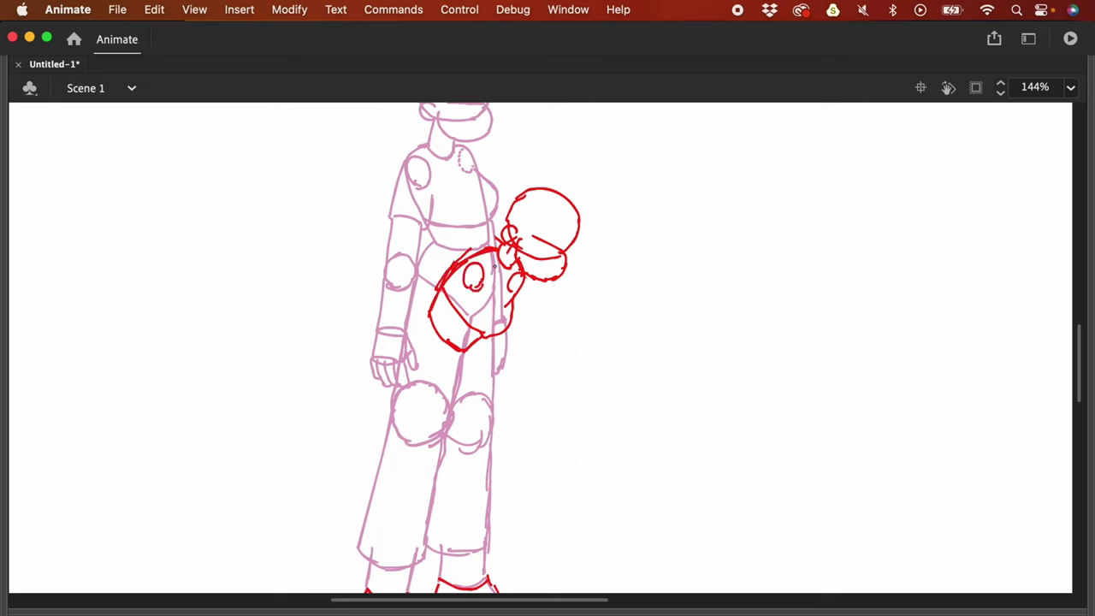
left_click_drag(472, 265, 481, 283)
mouse_move(444, 287)
left_mouse_down()
mouse_move(477, 354)
mouse_move(484, 341)
left_mouse_up()
key("Delete")
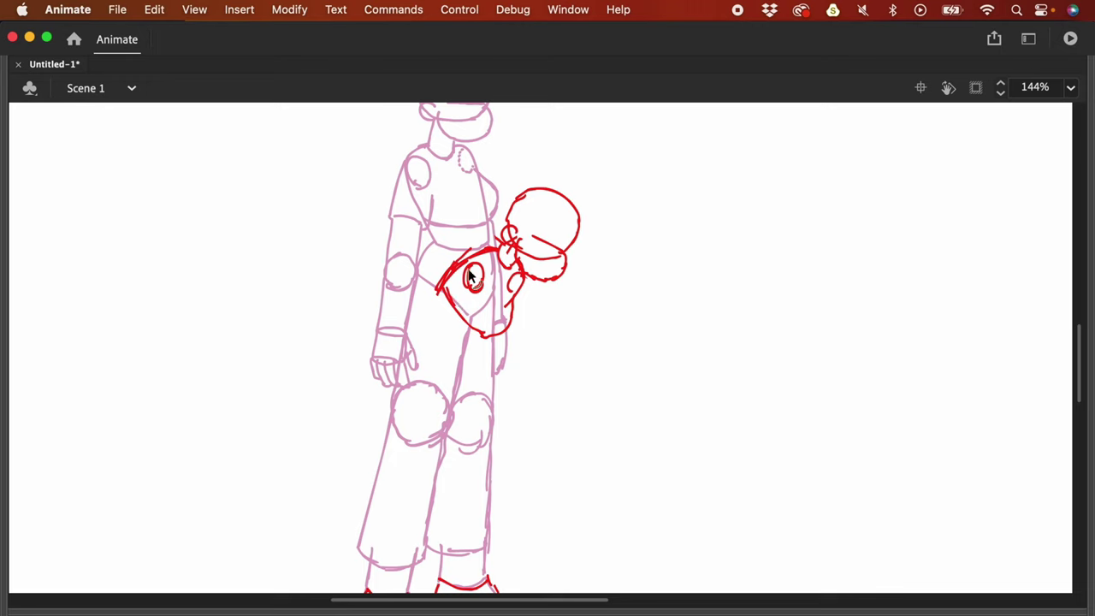
key("super+z")
Step: Tilt the red head and chest slightly further forward above the waist, then lower the head a little on the neck
mouse_move(585, 185)
left_mouse_down()
mouse_move(495, 187)
mouse_move(443, 243)
mouse_move(436, 283)
mouse_move(476, 341)
mouse_move(520, 347)
mouse_move(589, 240)
mouse_move(598, 205)
left_mouse_up()
key("q")
left_click_drag(573, 274, 569, 275)
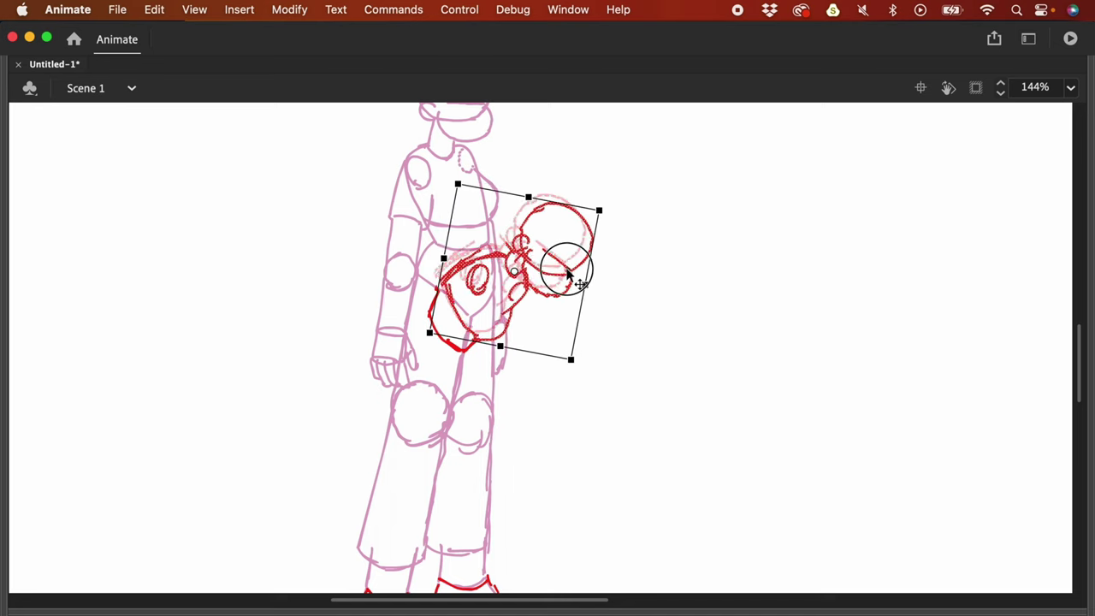
left_click(609, 297)
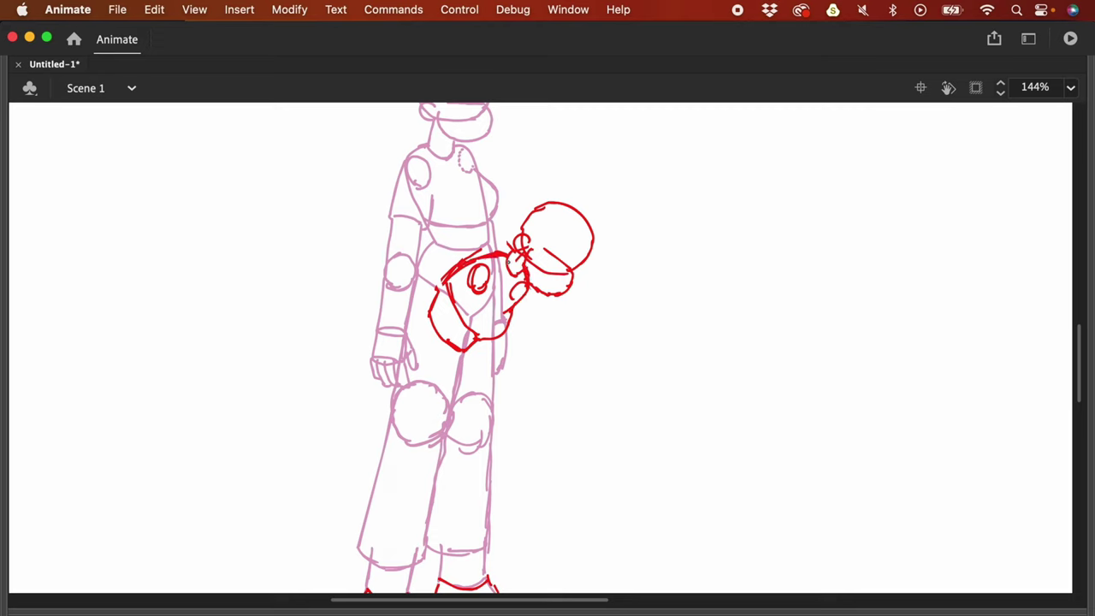
mouse_move(554, 190)
left_mouse_down()
mouse_move(506, 239)
mouse_move(522, 286)
mouse_move(605, 261)
mouse_move(579, 220)
left_mouse_up()
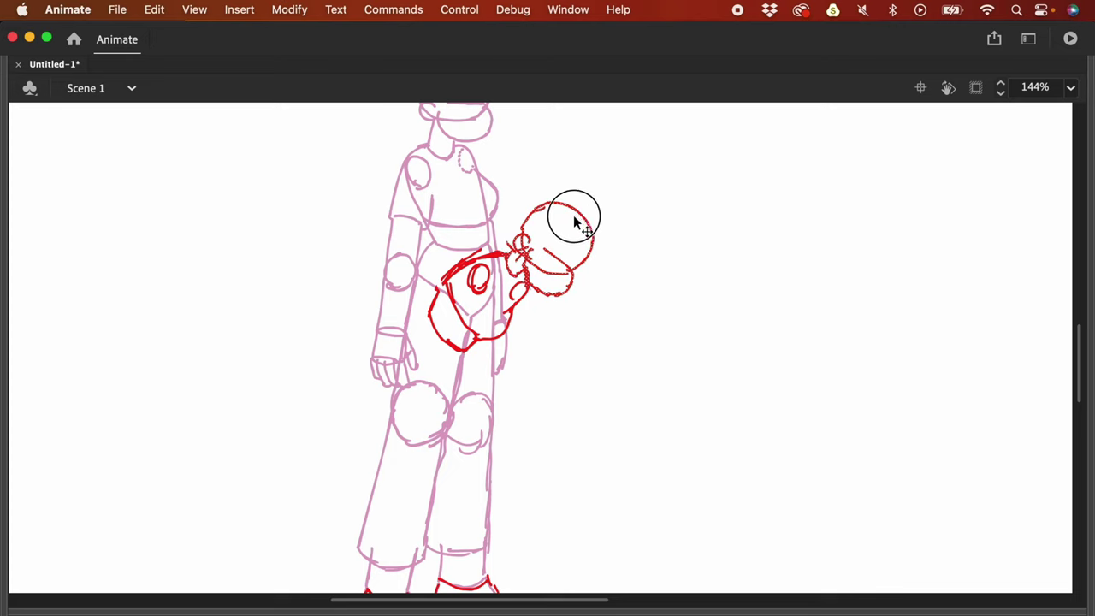
left_click(607, 285)
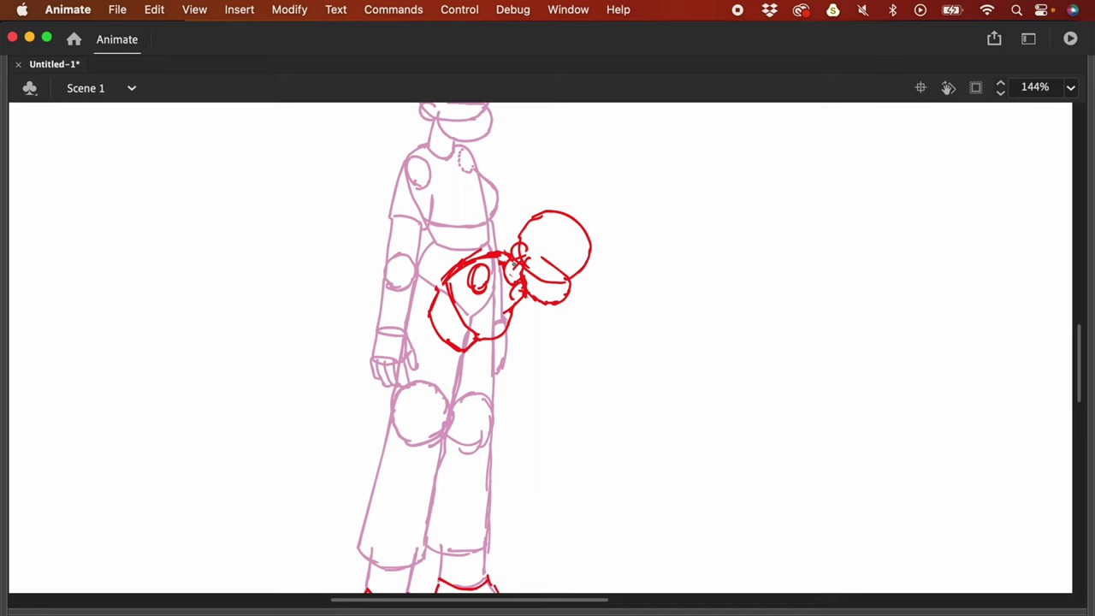
Step: Select the whole red upper body and shift it slightly down and back
key("super+minus")
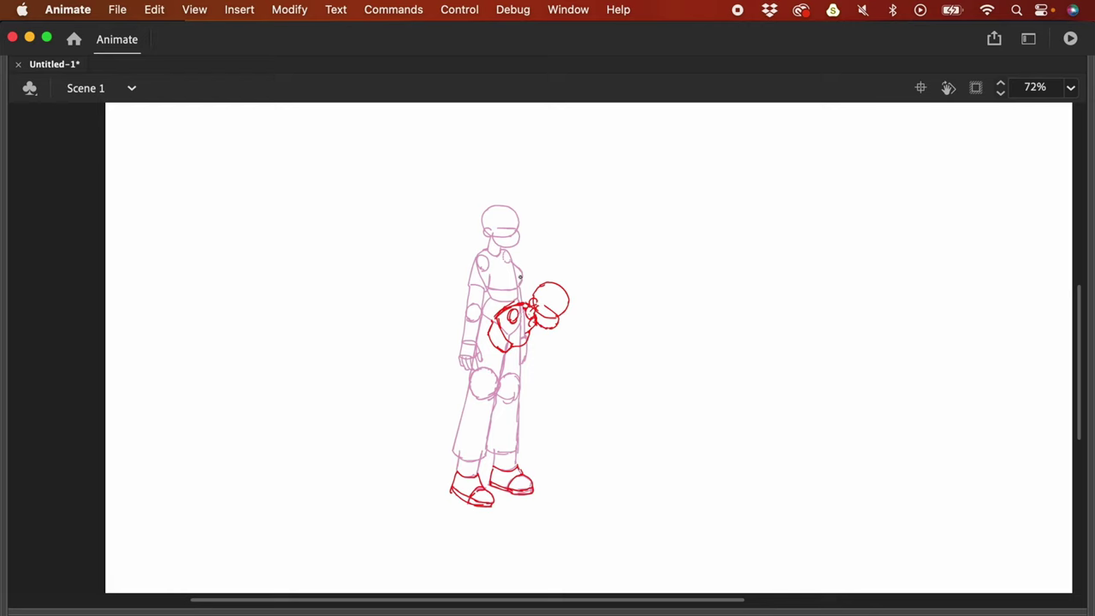
left_click_drag(454, 255, 582, 392)
left_click_drag(555, 316, 551, 327)
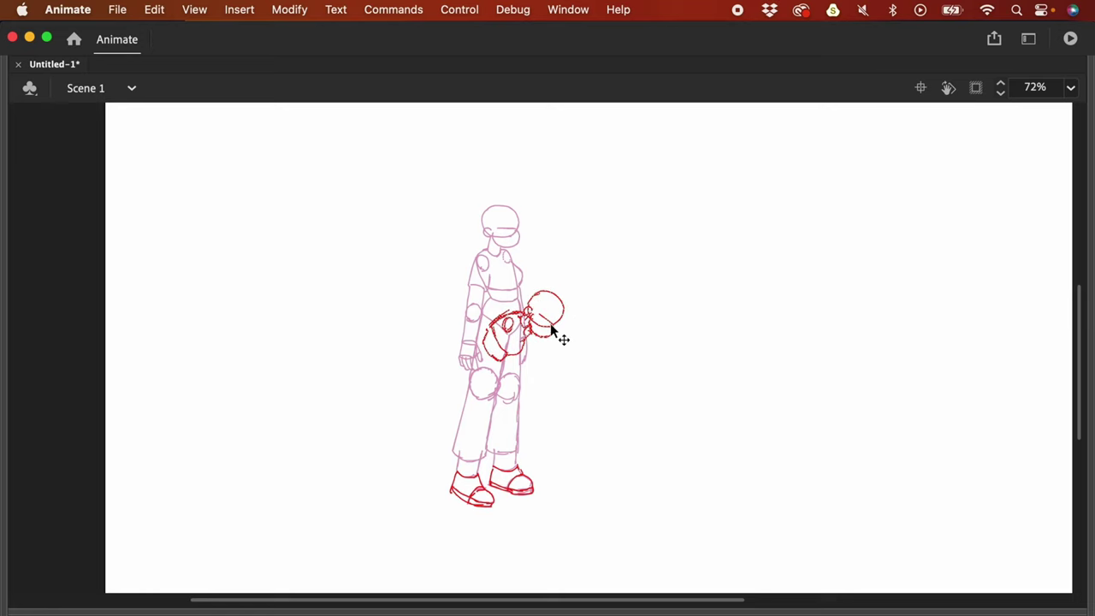
Step: Draw the pelvis in red below the waist, with the back contour, front edge and a curved lower rim
key("super+equal")
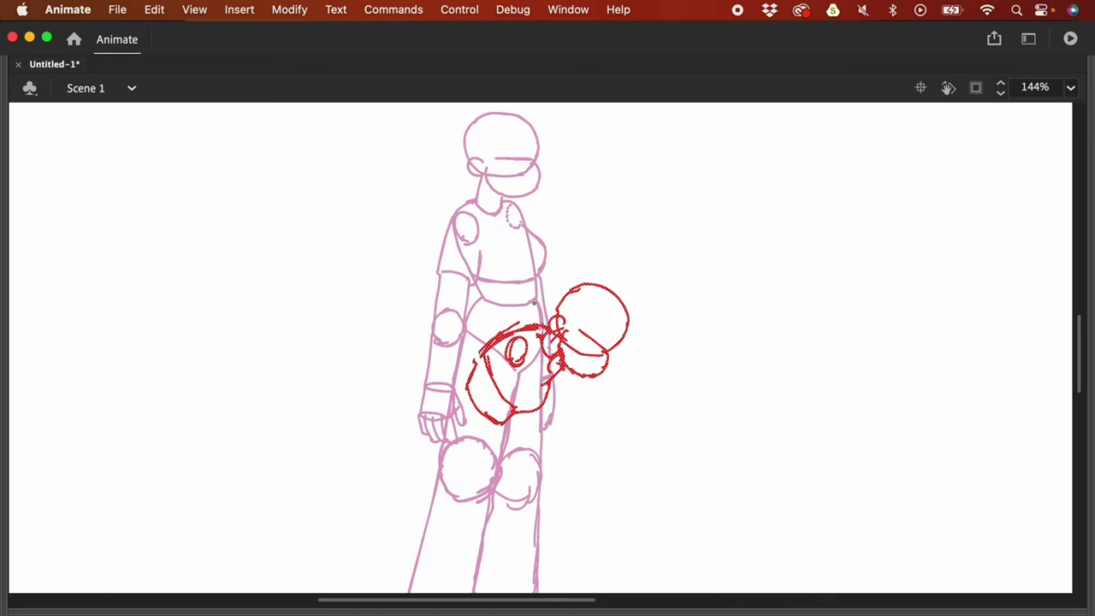
scroll(534, 301, "down", 3)
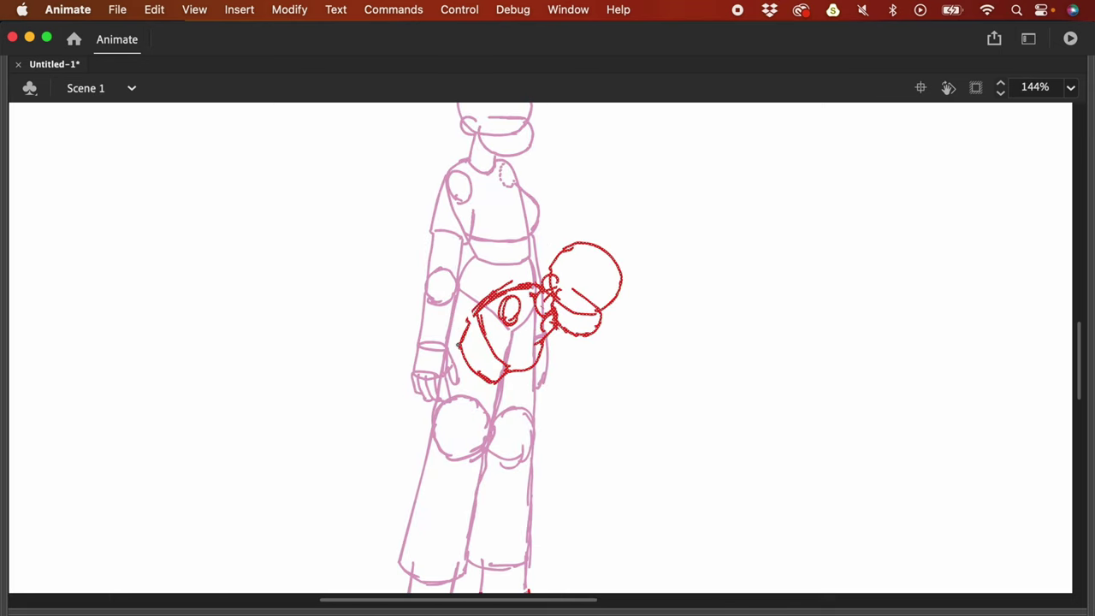
mouse_move(459, 345)
left_mouse_down()
mouse_move(437, 378)
mouse_move(481, 409)
left_mouse_up()
mouse_move(439, 379)
left_mouse_down()
mouse_move(486, 418)
mouse_move(508, 400)
mouse_move(499, 407)
mouse_move(506, 379)
mouse_move(496, 412)
left_mouse_up()
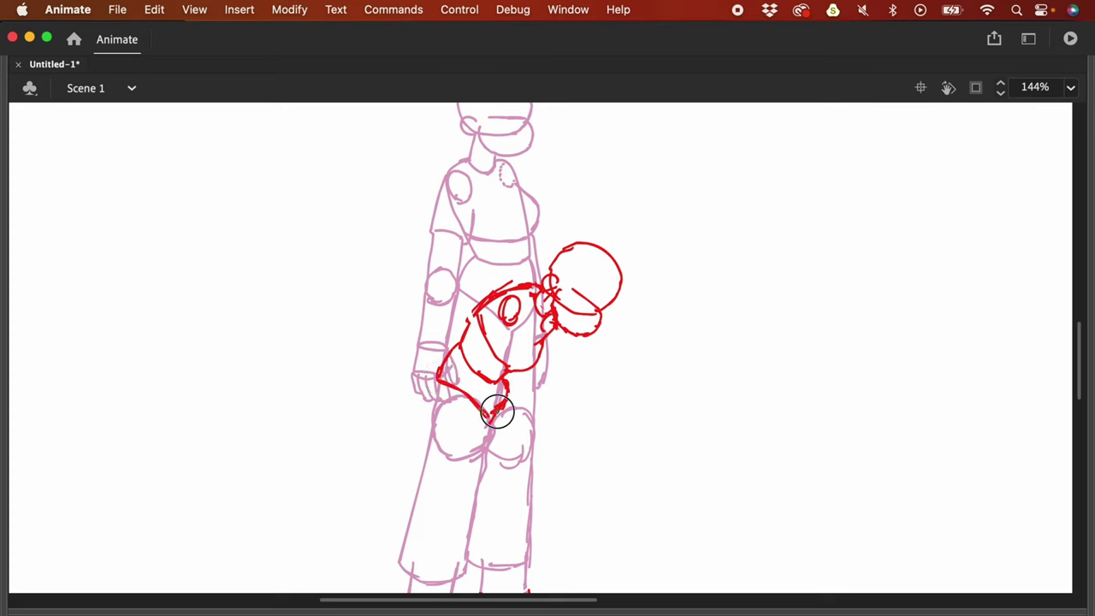
left_click_drag(462, 341, 480, 313)
left_click_drag(436, 383, 477, 422)
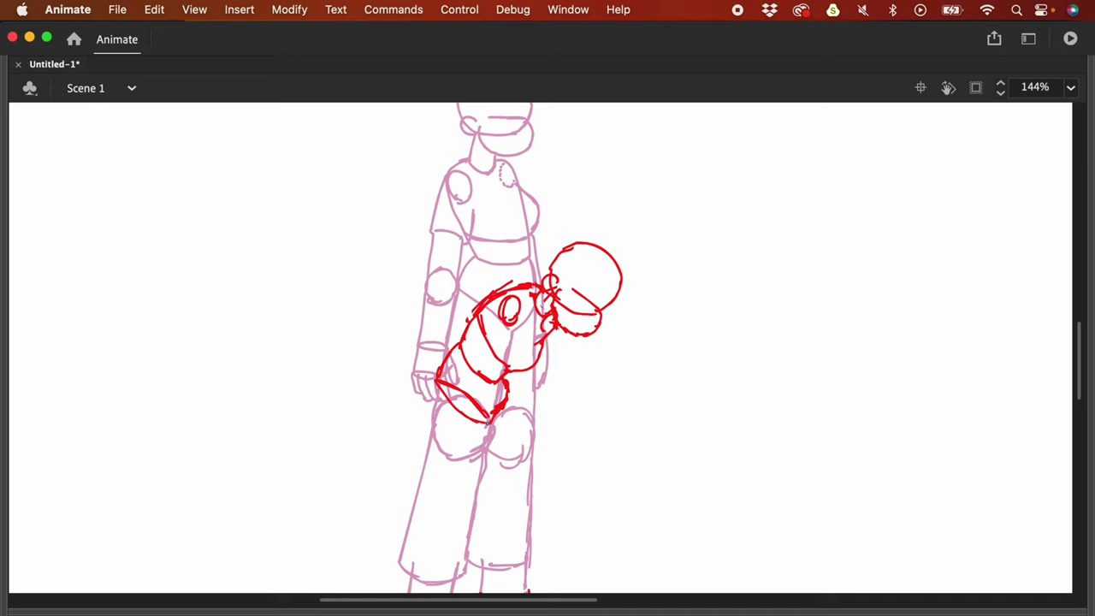
Step: Select the red upper body together with the pelvis and raise it above the onion-skinned knees
key("super+minus")
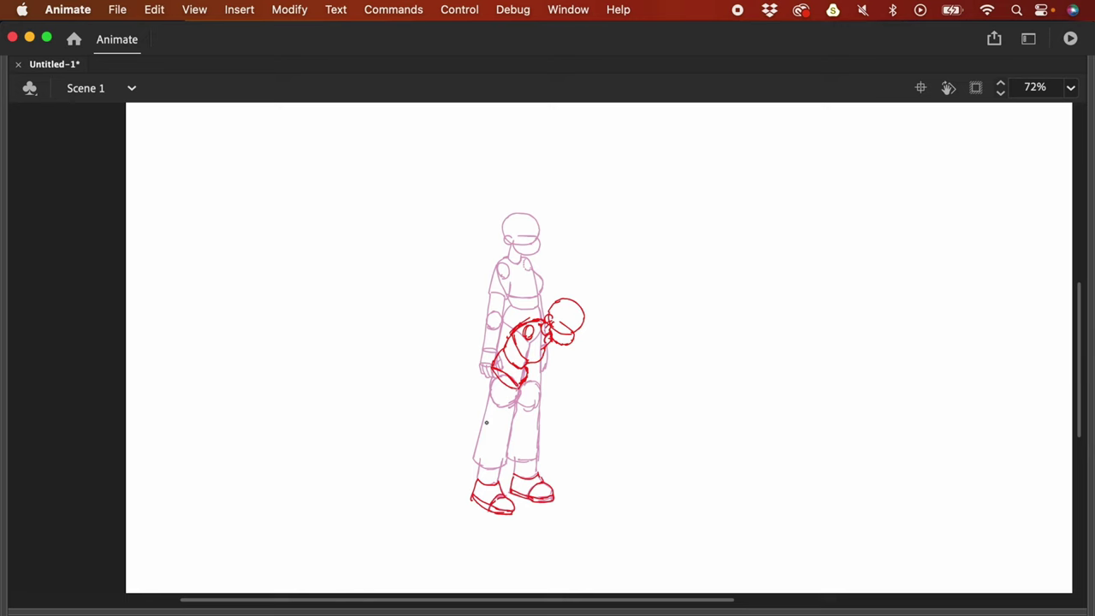
key("super+equal")
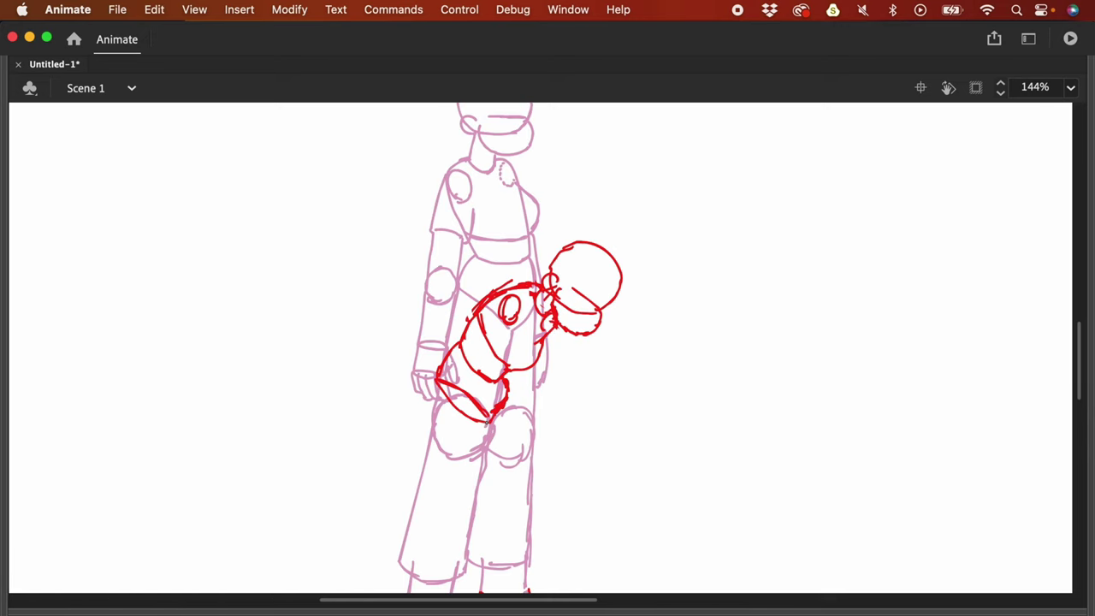
left_click_drag(383, 197, 732, 512)
left_click_drag(587, 336, 588, 270)
left_click(614, 330)
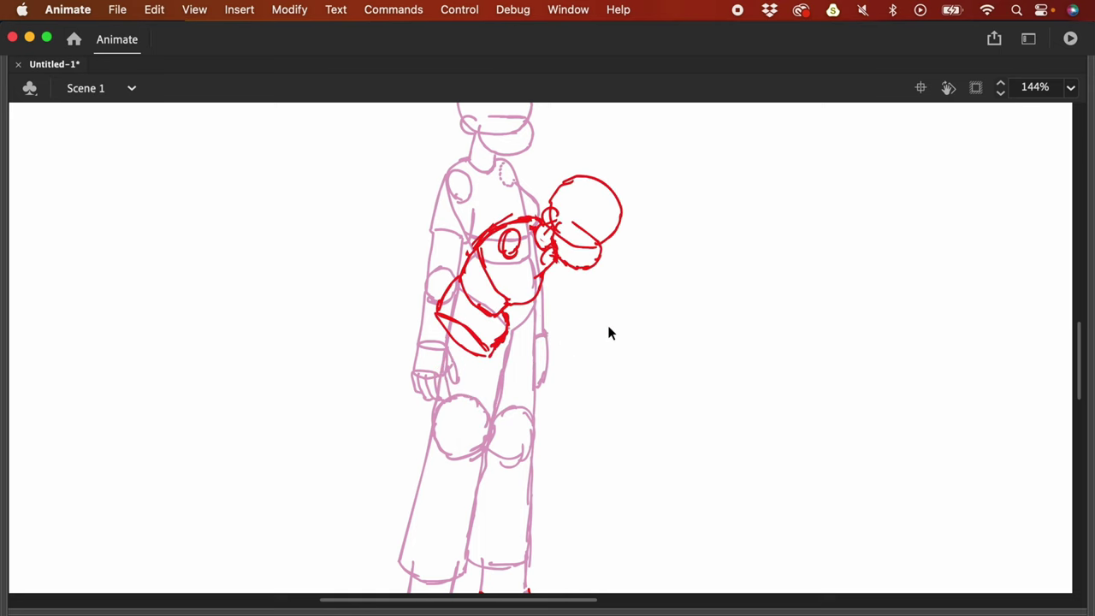
Step: Trace both onion-skinned knee circles in red, moving the larger one aside behind the standing legs
mouse_move(455, 457)
left_mouse_down()
mouse_move(437, 411)
mouse_move(454, 389)
mouse_move(490, 419)
mouse_move(457, 459)
left_mouse_up()
key("v")
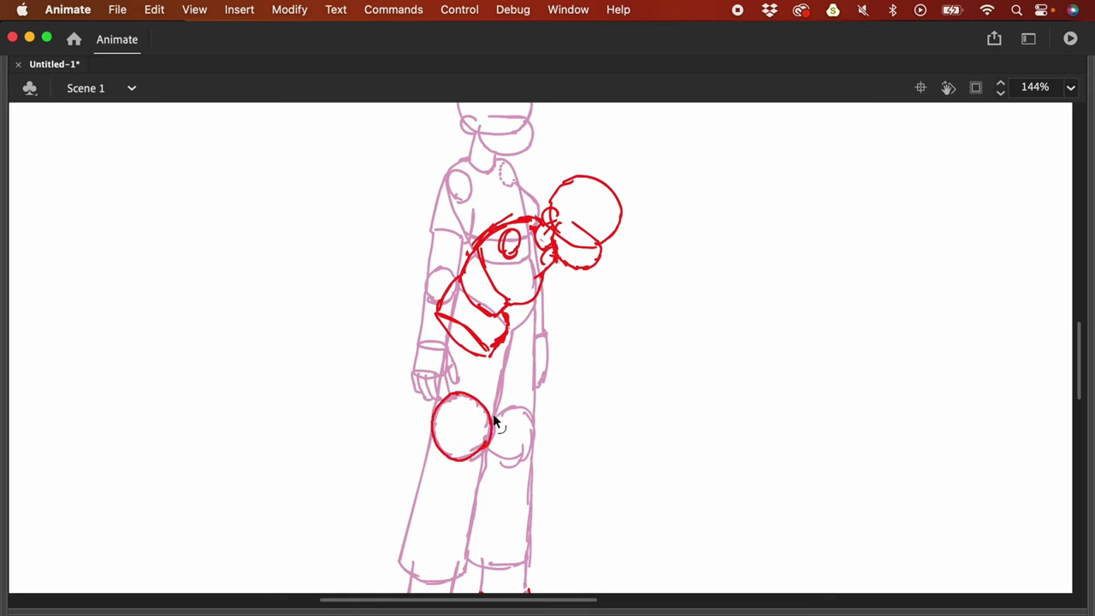
left_click(491, 418)
left_click_drag(491, 418, 435, 413)
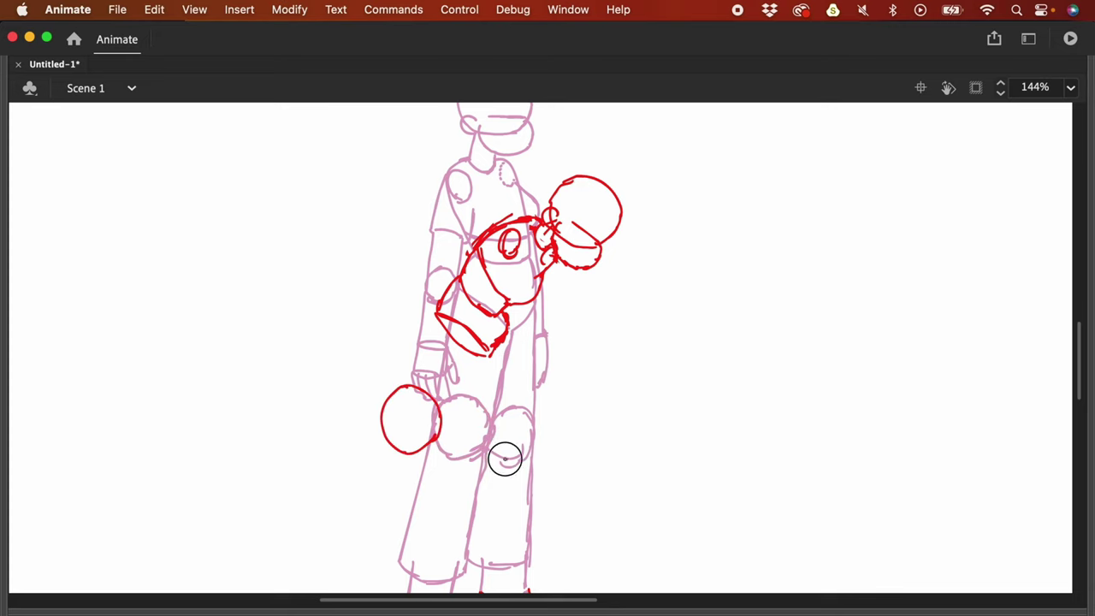
mouse_move(507, 456)
left_mouse_down()
mouse_move(492, 423)
mouse_move(520, 409)
mouse_move(534, 429)
mouse_move(503, 458)
left_mouse_up()
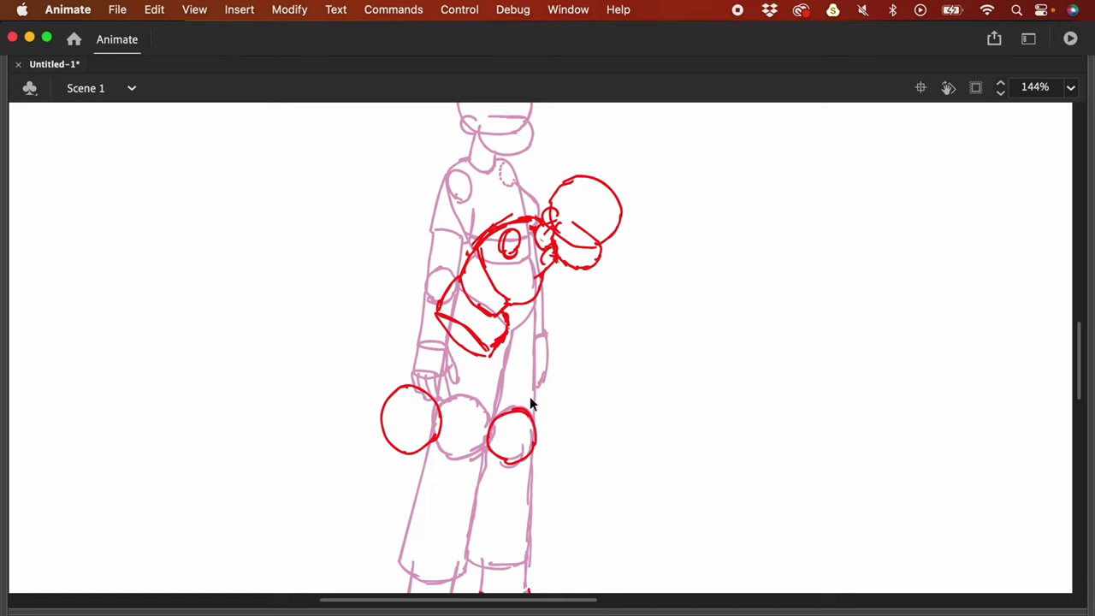
Step: Move both red knee circles forward so the smaller one sits ahead of the standing legs and the larger one beside it
key("super+minus")
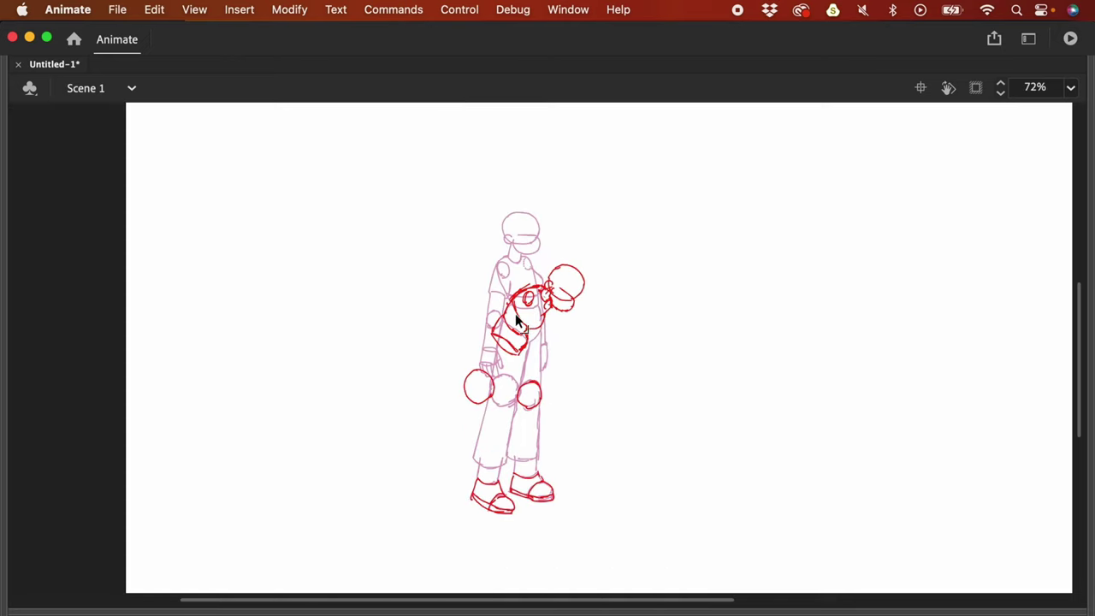
left_click(522, 392)
left_click_drag(540, 403, 572, 408)
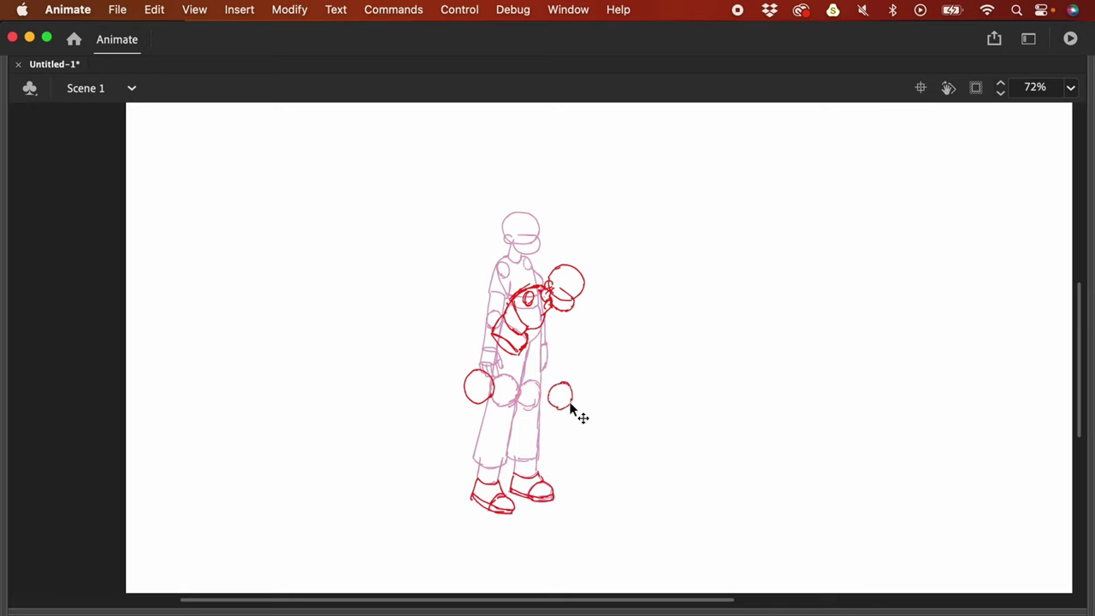
left_click(496, 398)
left_click_drag(494, 395, 575, 399)
left_click(589, 353)
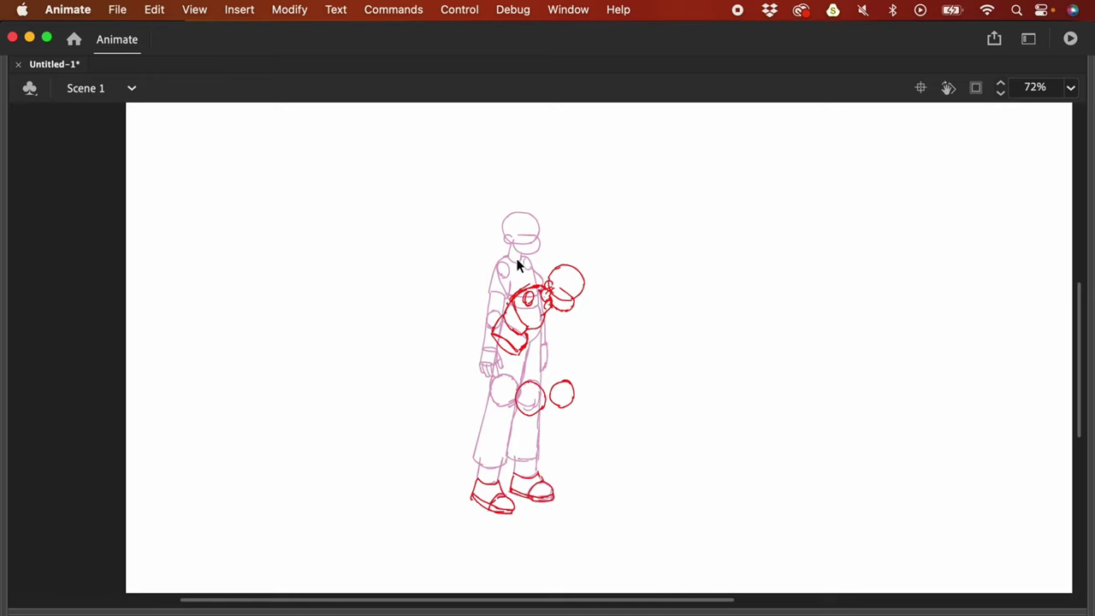
Step: Shift the red upper body and pelvis down and slightly back, then lower both knee circles and nudge them forward
mouse_move(546, 237)
left_mouse_down()
mouse_move(507, 257)
mouse_move(559, 351)
mouse_move(567, 244)
left_mouse_up()
left_click_drag(568, 296, 560, 312)
left_click_drag(505, 373, 591, 422)
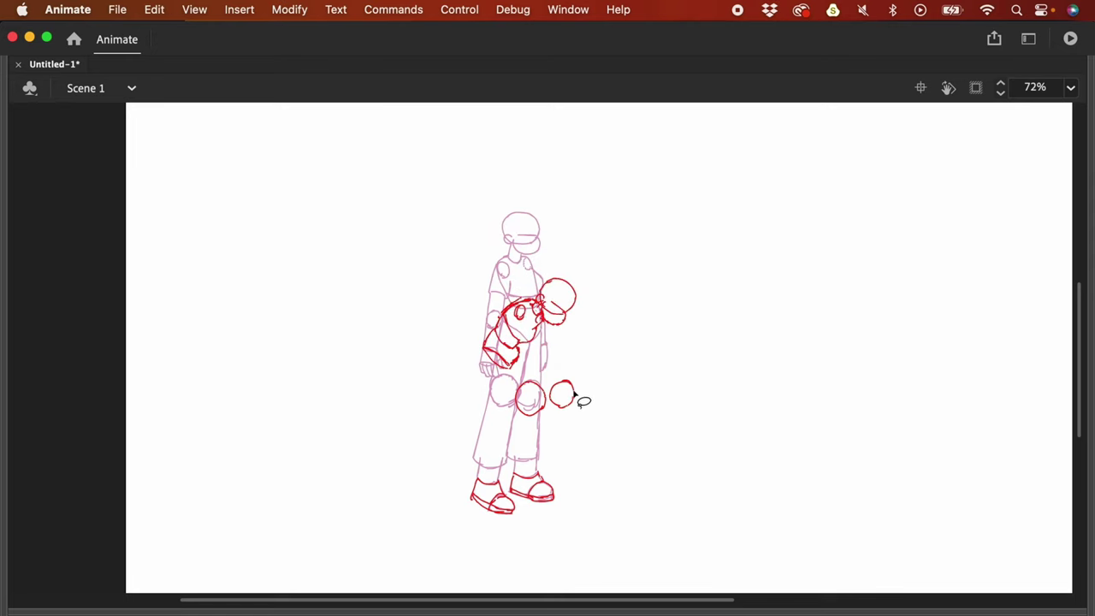
mouse_move(574, 373)
left_mouse_down()
mouse_move(522, 368)
mouse_move(571, 423)
mouse_move(517, 384)
mouse_move(544, 399)
mouse_move(543, 413)
left_mouse_up()
key("q")
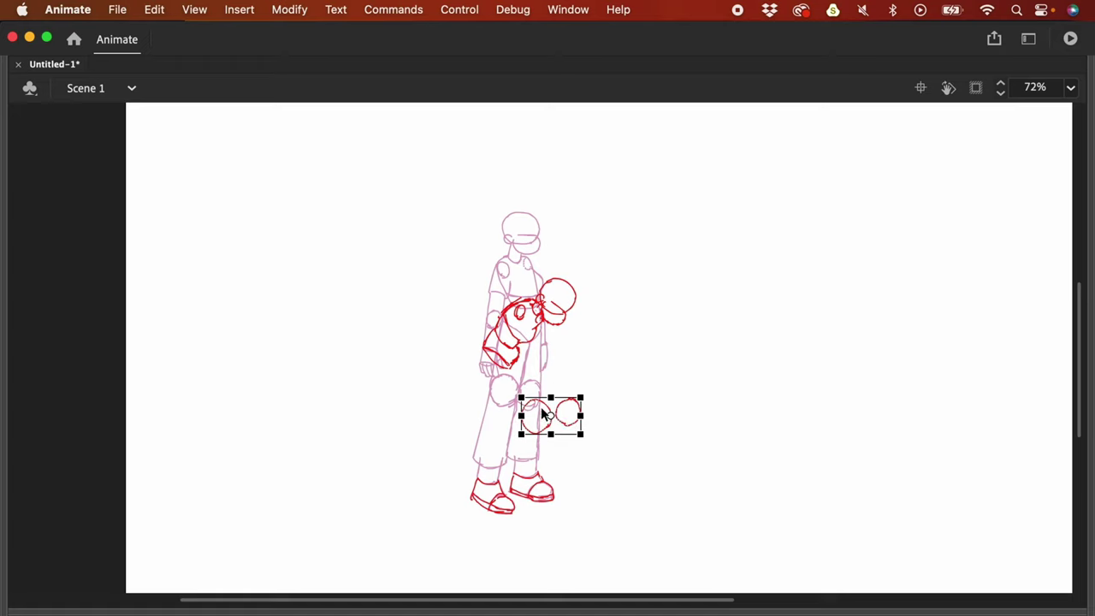
Step: Move the red upper body and pelvis slightly forward and down, and lower both knee circles a little further
mouse_move(445, 249)
left_mouse_down()
mouse_move(553, 359)
mouse_move(612, 390)
left_mouse_up()
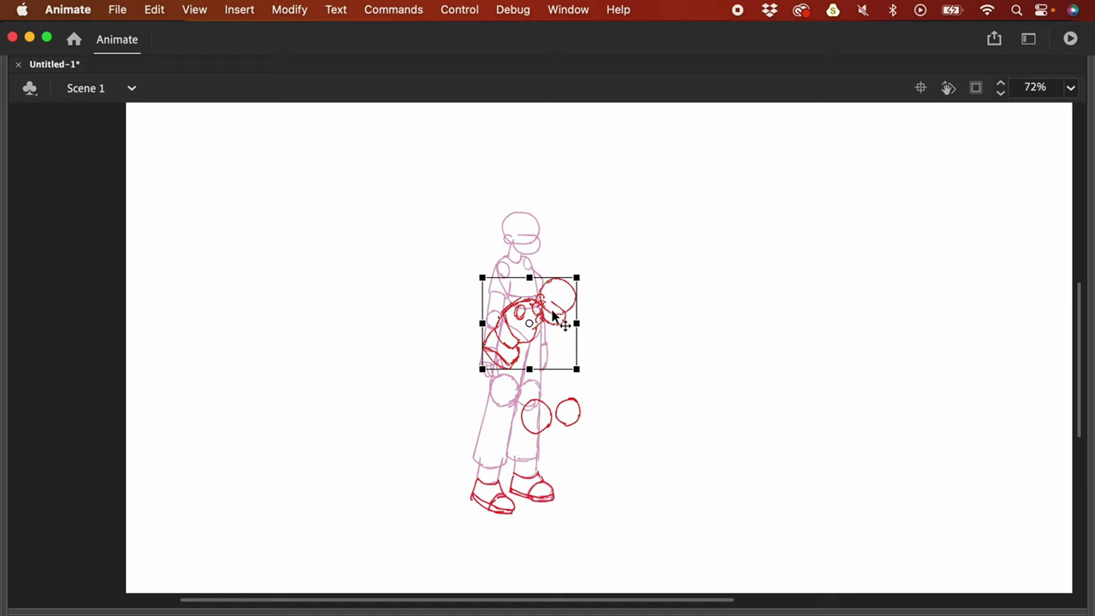
mouse_move(558, 318)
left_mouse_down()
mouse_move(573, 330)
mouse_move(565, 334)
left_mouse_up()
mouse_move(506, 396)
left_mouse_down()
mouse_move(513, 414)
mouse_move(593, 440)
mouse_move(558, 420)
left_mouse_up()
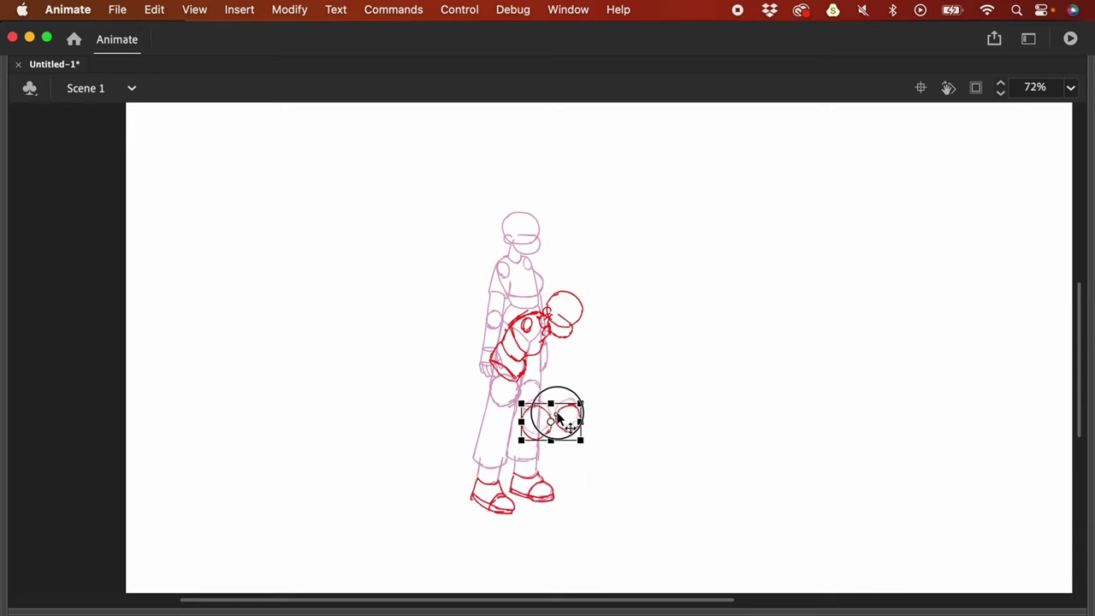
left_click(588, 371)
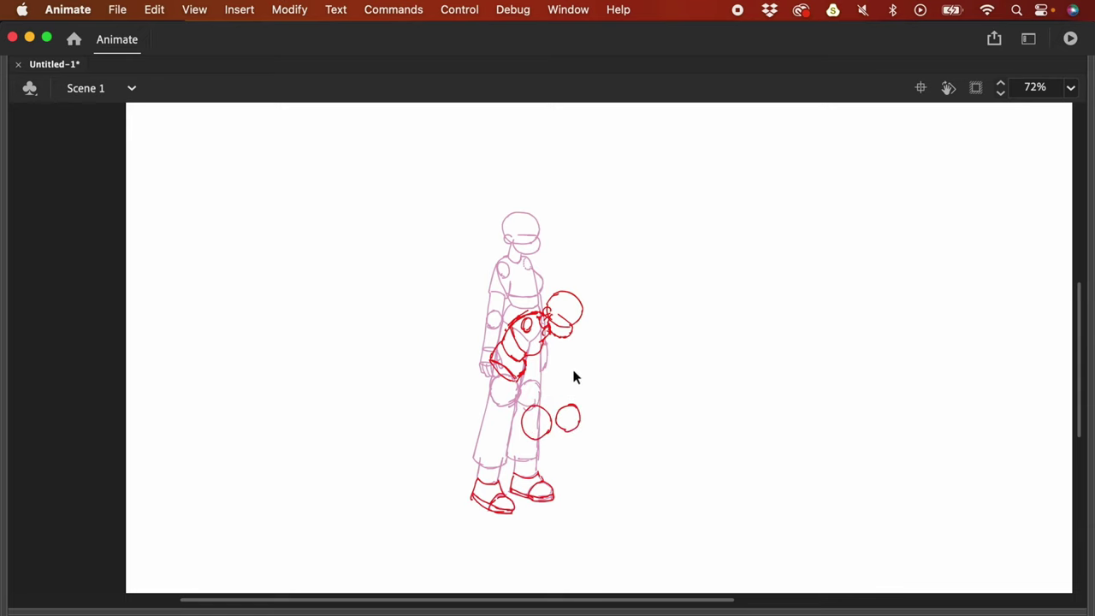
Step: Draw both edges of the near thigh from the pelvis to the larger knee circle, plus the far thigh's upper edge
key("super+equal")
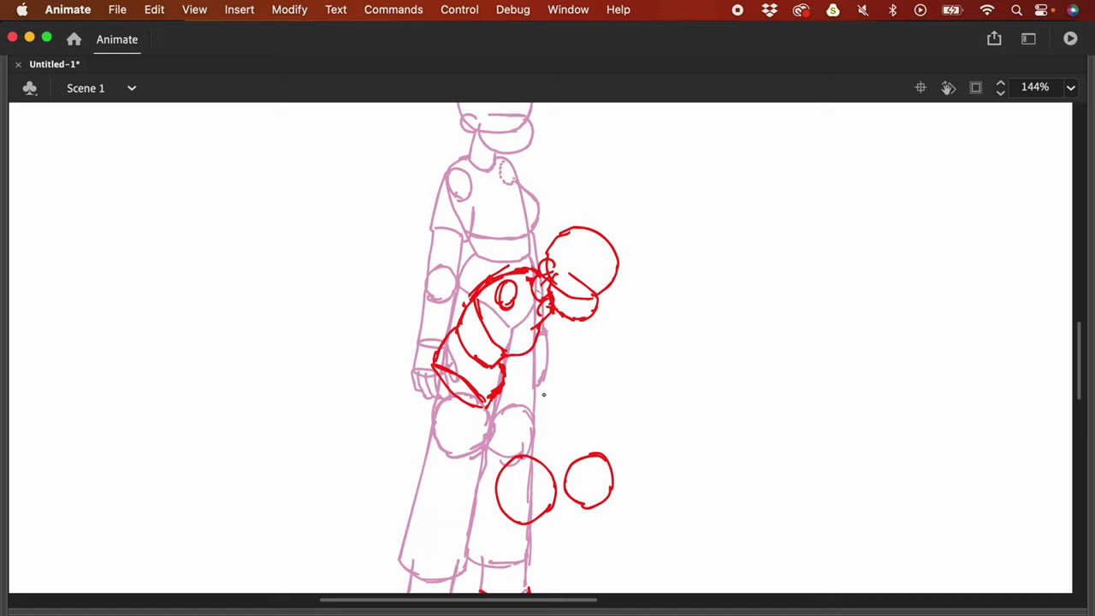
left_click_drag(599, 393, 583, 347)
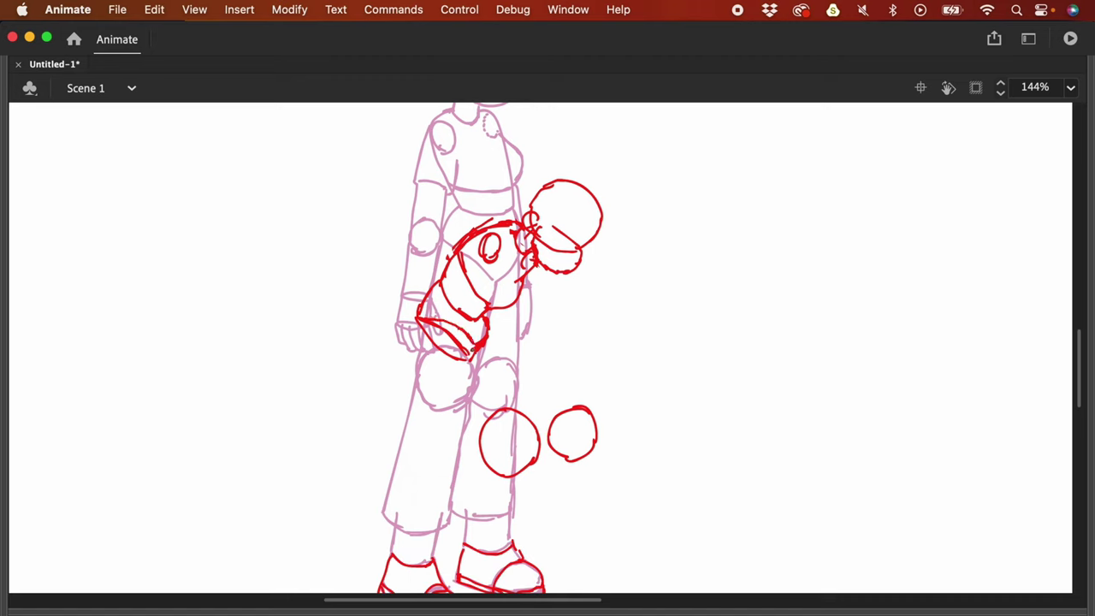
left_click_drag(416, 320, 477, 445)
left_click_drag(483, 354, 519, 416)
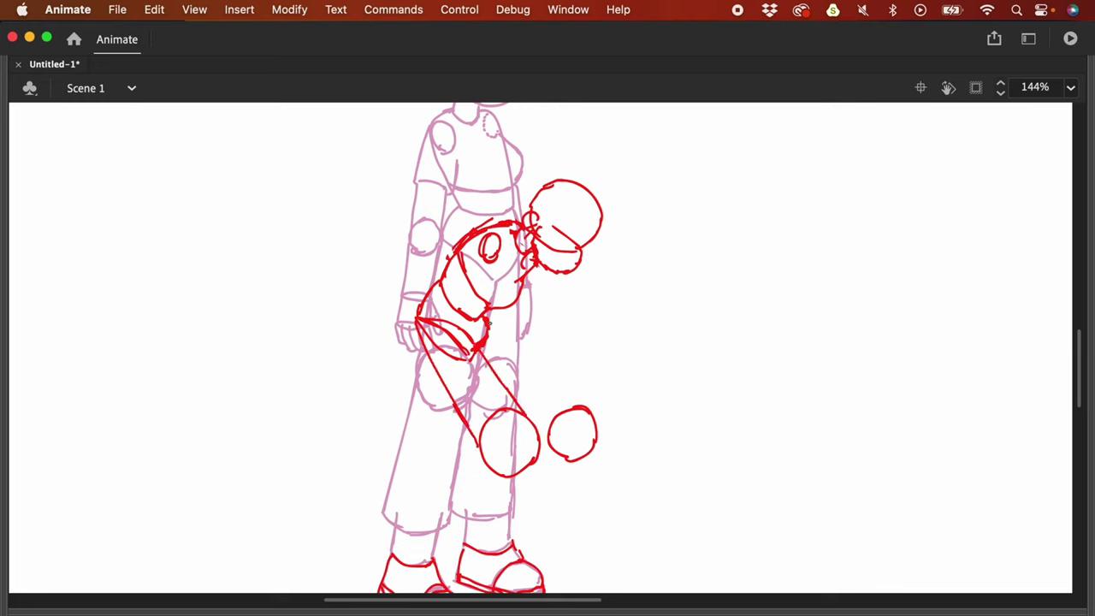
left_click_drag(490, 321, 544, 375)
Step: Step back to the previous frame to compare the standing pose with the crouch
scroll(631, 383, "up", 2)
scroll(631, 383, "left", 1)
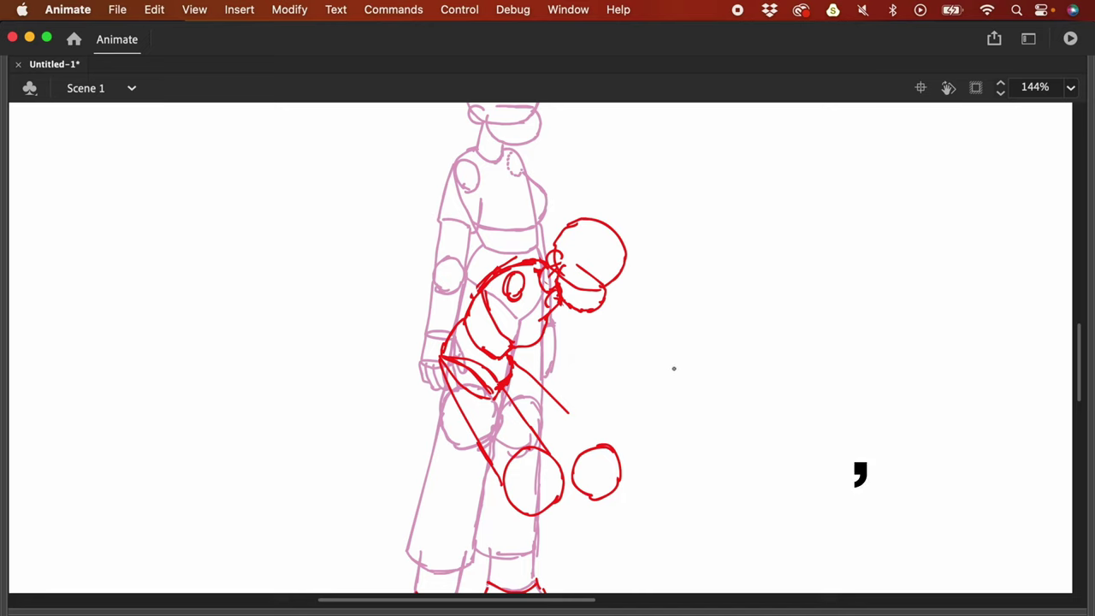
key("comma")
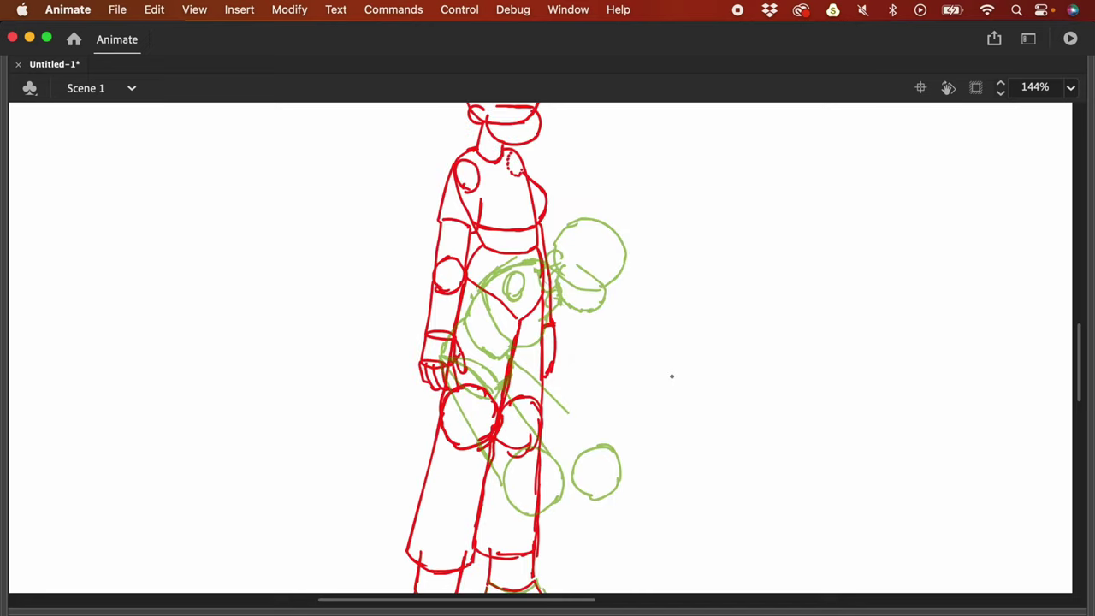
left_click_drag(492, 301, 487, 379)
left_click_drag(492, 303, 485, 394)
left_click_drag(468, 454, 454, 547)
left_click_drag(466, 475, 450, 555)
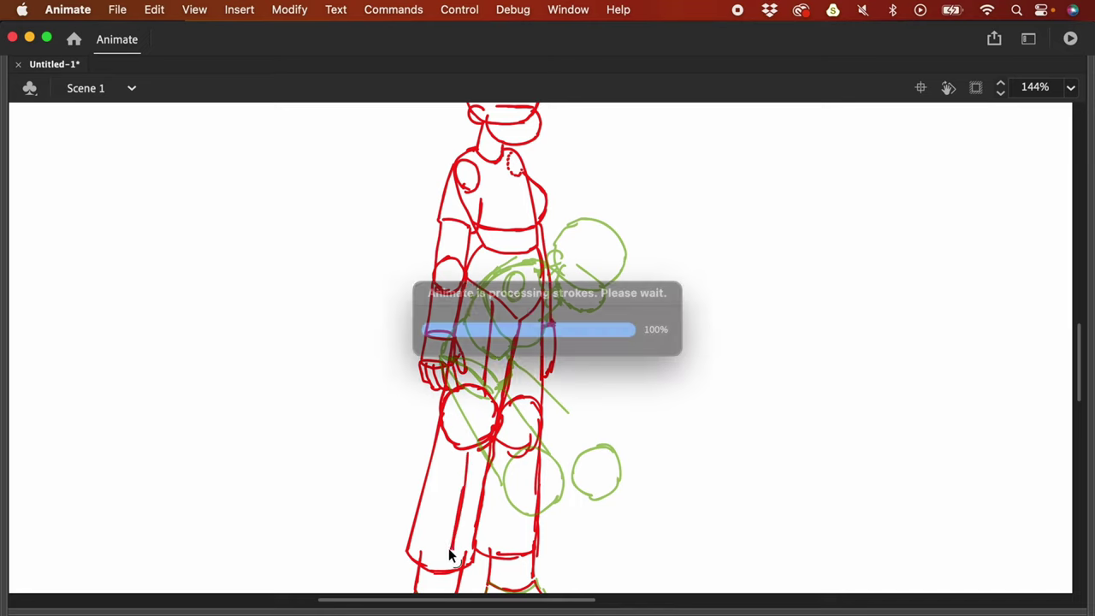
key("super+z")
key("super+z")
key("super+z")
key("super+z")
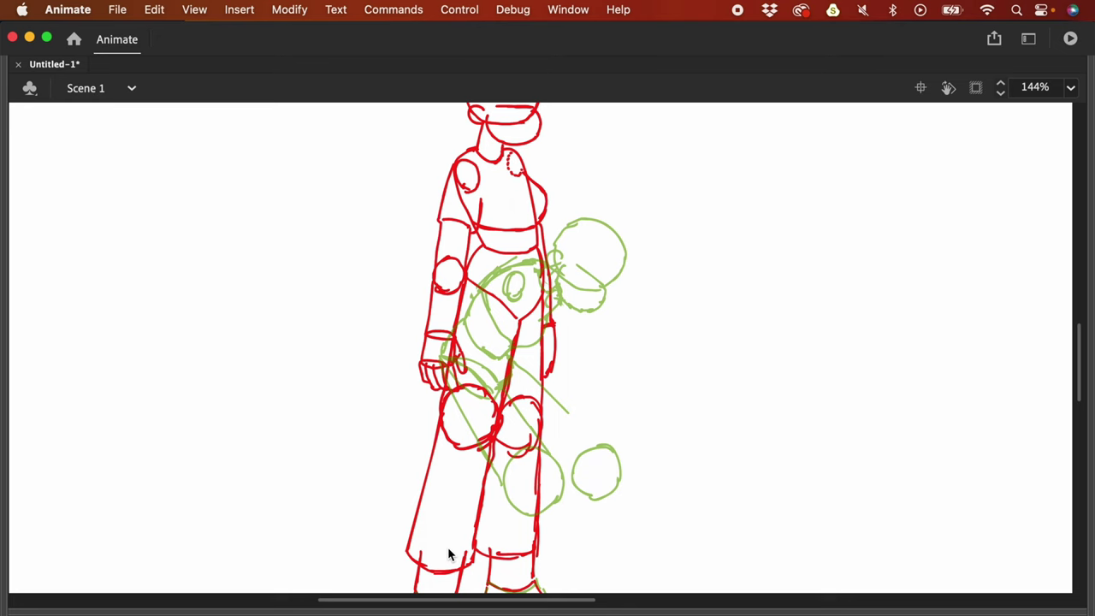
Step: Return to the crouch frame and draw the edges of both lower trouser legs down from the knee circles
key("period")
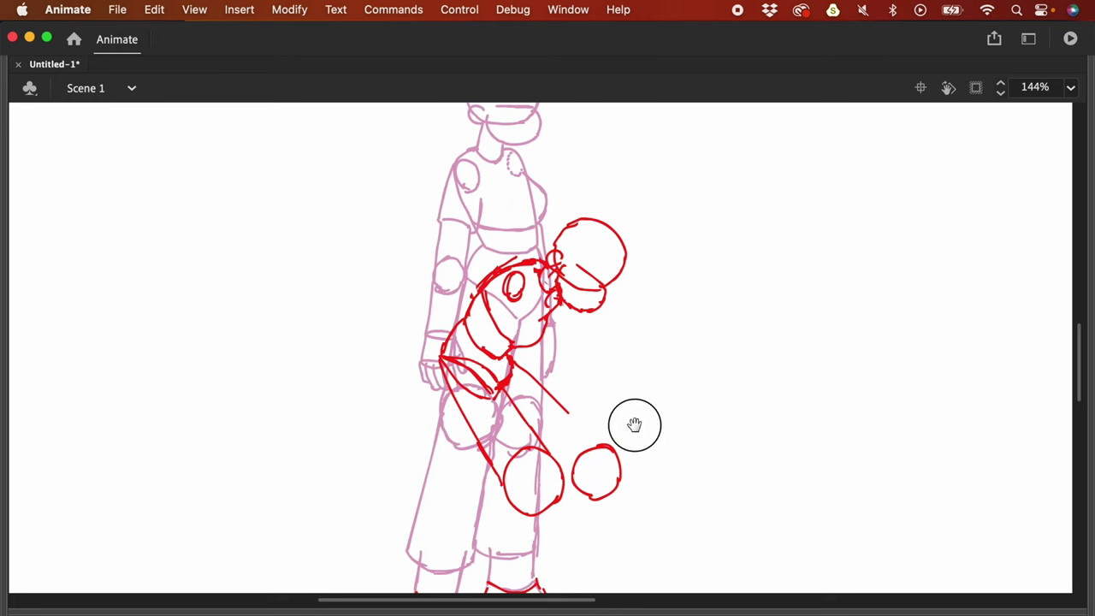
left_click_drag(634, 425, 635, 382)
left_click_drag(469, 344, 518, 408)
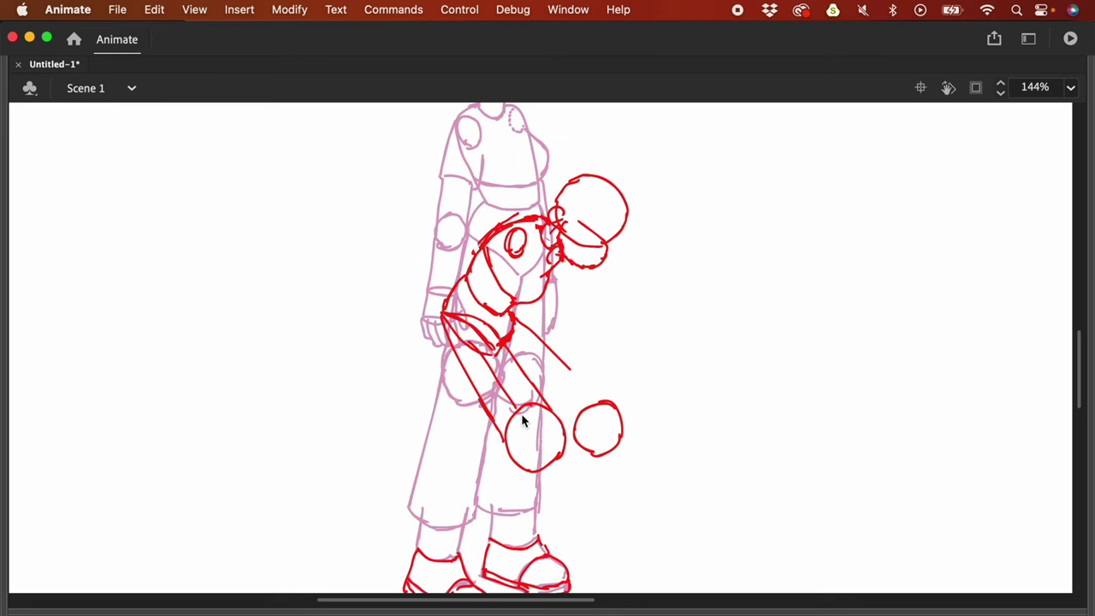
key("super+z")
key("l")
mouse_move(606, 390)
left_mouse_down()
mouse_move(513, 404)
mouse_move(578, 491)
mouse_move(617, 402)
mouse_move(606, 389)
mouse_move(701, 322)
left_mouse_up()
left_click(630, 414)
left_click_drag(528, 313, 484, 376)
left_click_drag(588, 335, 538, 417)
left_click_drag(639, 334, 600, 391)
left_click_drag(560, 388, 596, 397)
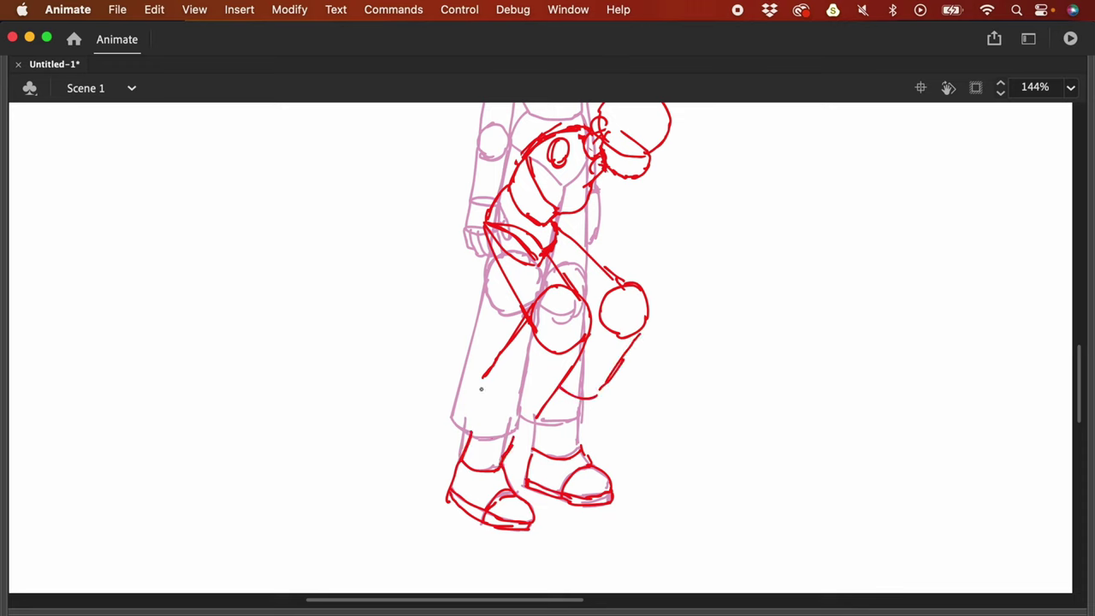
Step: Draw the near trouser hem, lower the far hem, and extend the edges of both lower legs down to the hems above the shoes
left_click_drag(468, 410, 535, 447)
key("l")
left_click_drag(614, 371, 610, 399)
key("b")
left_click_drag(637, 334, 610, 399)
left_click_drag(570, 370, 526, 442)
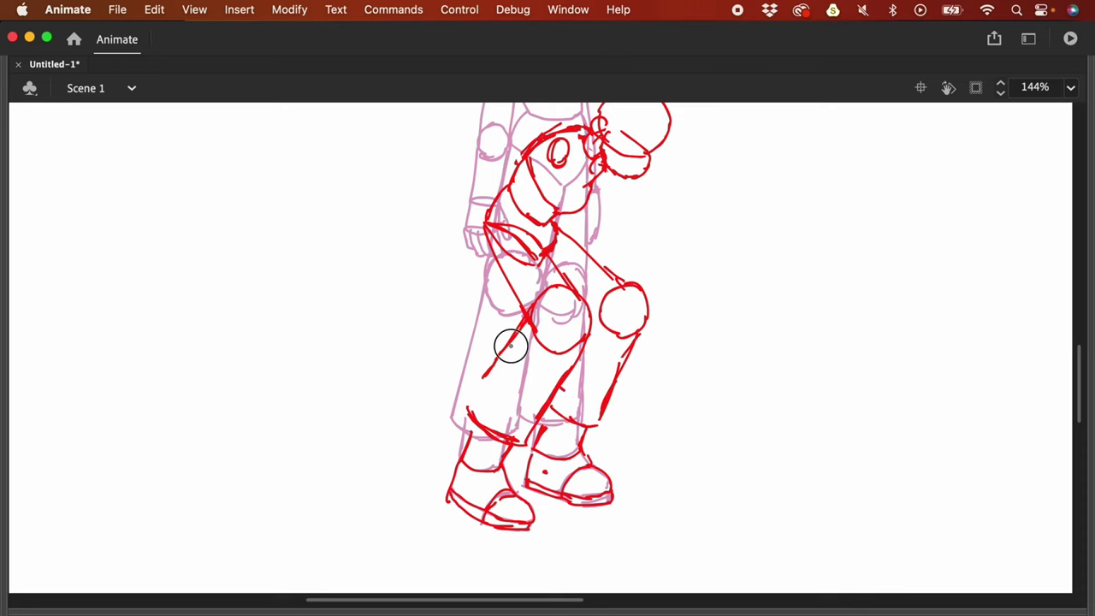
left_click_drag(529, 318, 469, 407)
left_click_drag(515, 336, 485, 380)
key("super+minus")
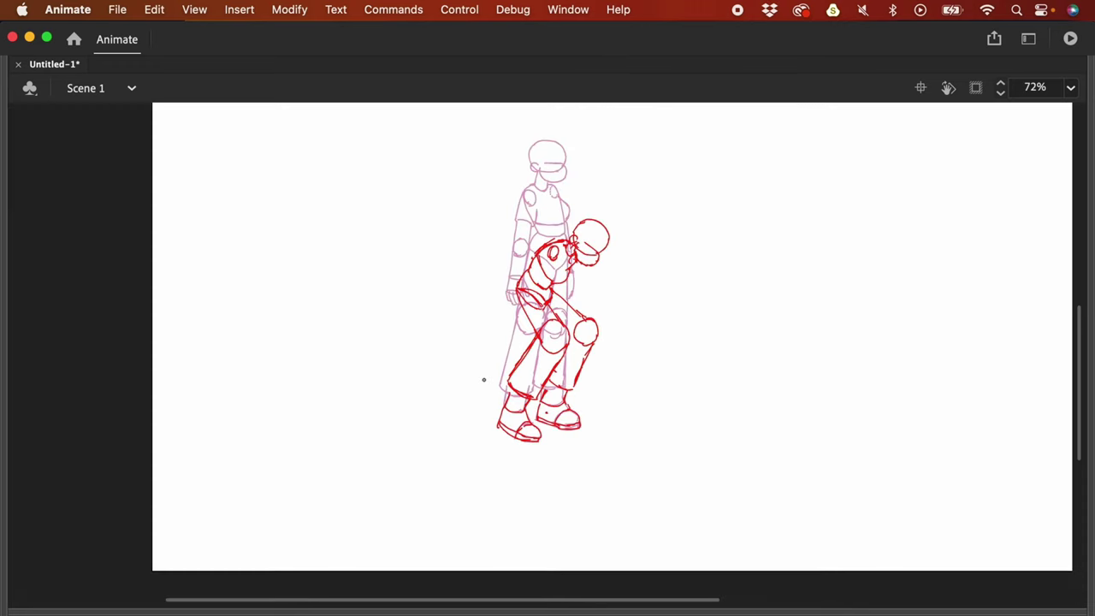
left_click_drag(724, 394, 713, 423)
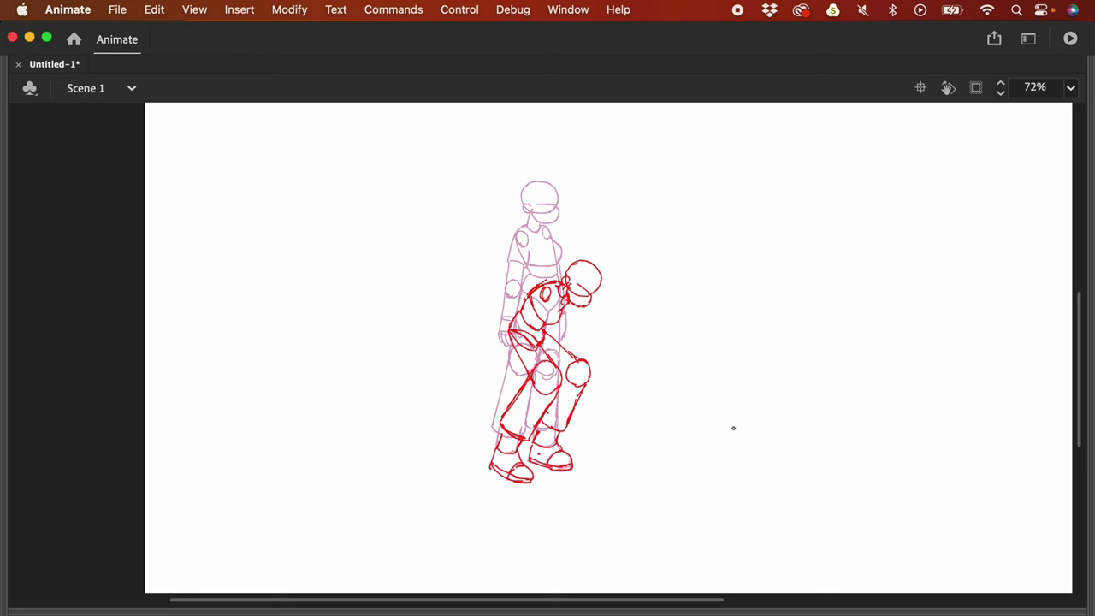
Step: Add the near arm's elbow circle behind the crouching back, slightly above the standing pose's elbow
key("super+=")
key("space")
left_click_drag(742, 381, 761, 411)
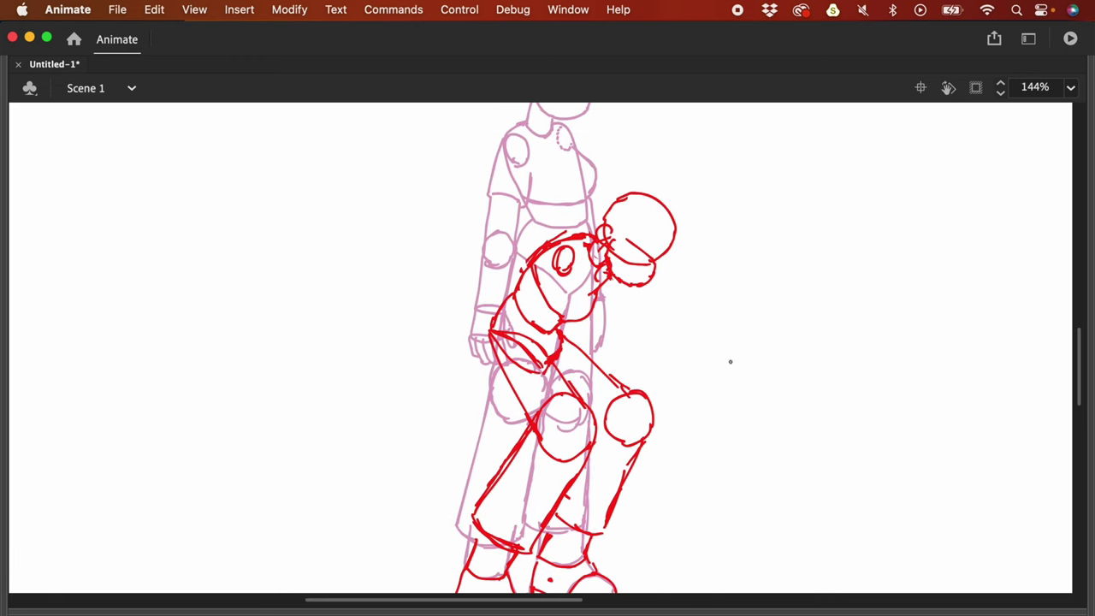
scroll(658, 328, "up", 2)
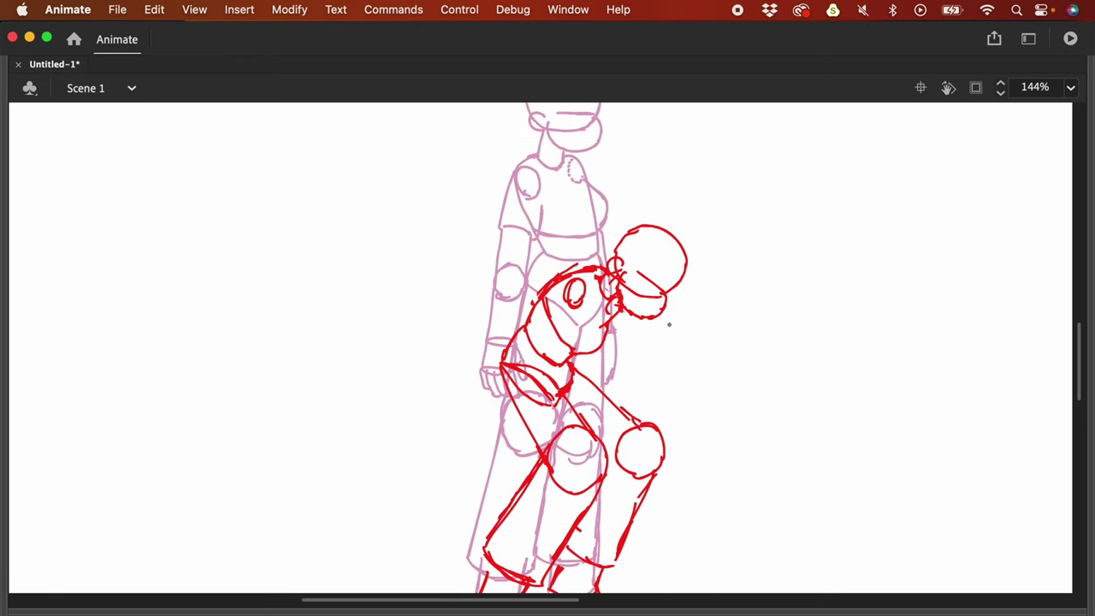
scroll(669, 324, "left", 3)
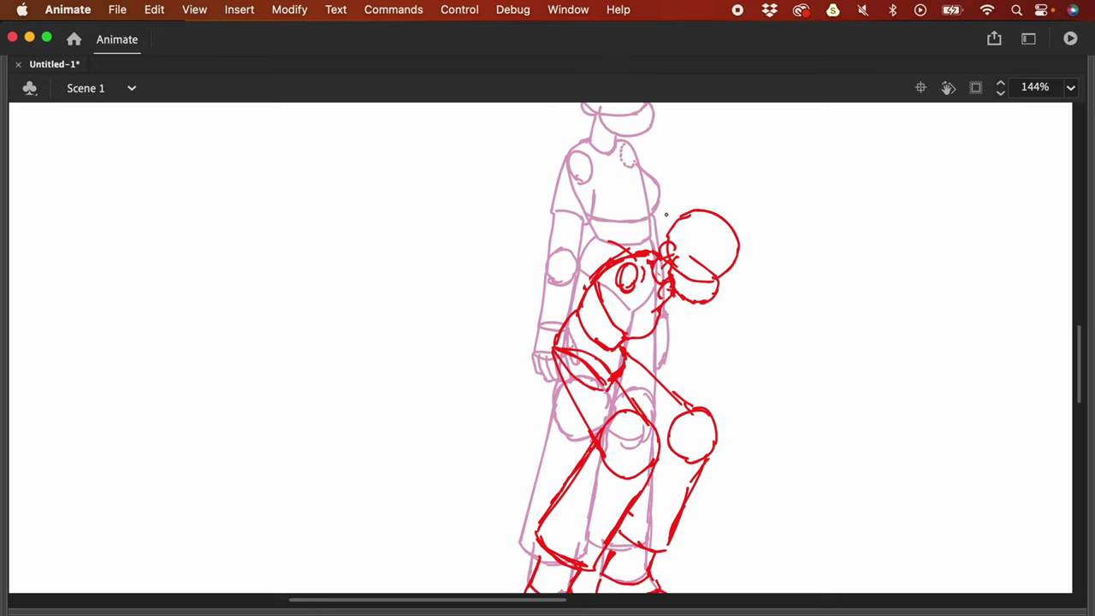
mouse_move(564, 268)
left_mouse_down()
mouse_move(557, 283)
mouse_move(545, 265)
mouse_move(557, 245)
mouse_move(548, 276)
mouse_move(563, 252)
mouse_move(568, 268)
mouse_move(556, 283)
left_mouse_up()
key("v")
left_click(579, 270)
scroll(633, 295, "right", 3)
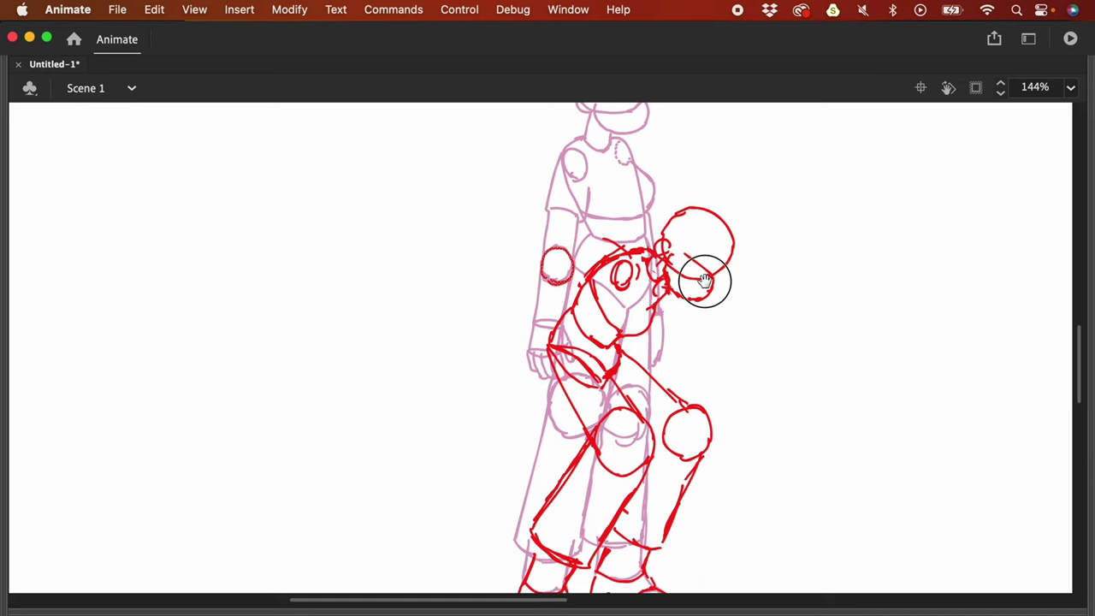
mouse_move(561, 266)
left_mouse_down()
mouse_move(557, 226)
mouse_move(502, 294)
left_mouse_up()
left_click(562, 228)
left_click(527, 220)
left_click(570, 213)
key("b")
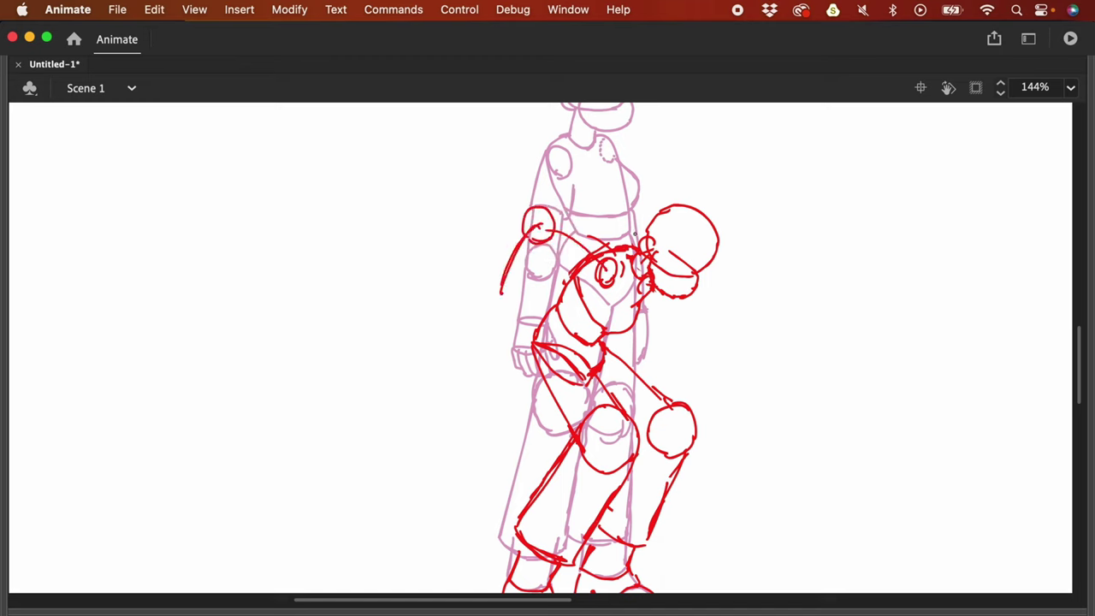
left_click_drag(629, 196, 639, 251)
key("v")
key("b")
key("super+minus")
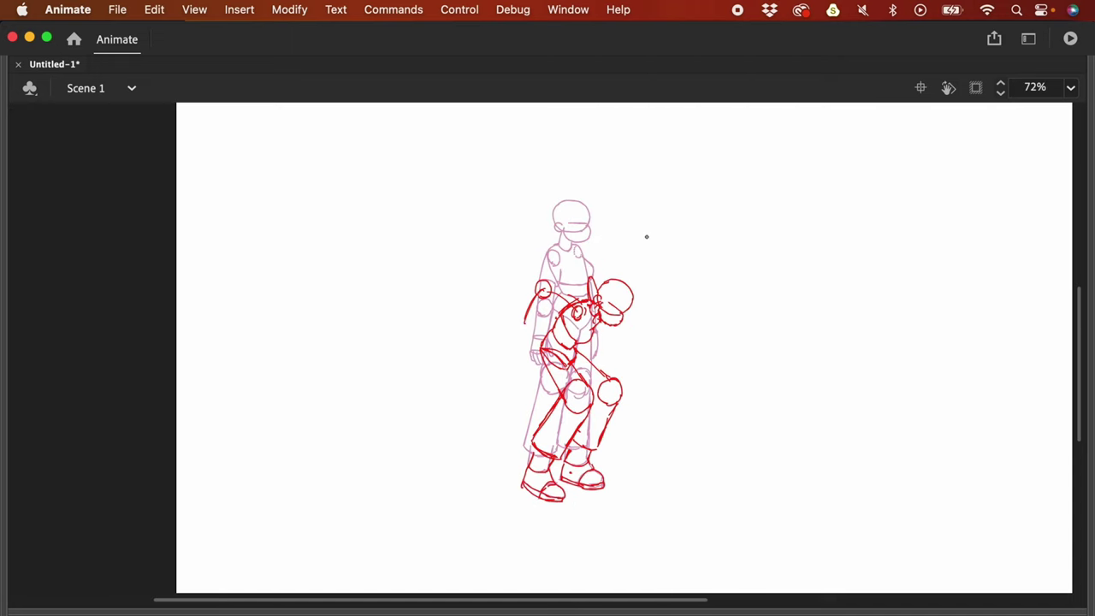
mouse_move(534, 317)
left_mouse_down()
mouse_move(514, 322)
mouse_move(536, 339)
left_mouse_up()
key("super+z")
key("super+z")
key("super+z")
Step: Draw both edges of the near upper arm from the elbow circle to the shoulder, adding the sleeve curve near the shoulder
key("super+equal")
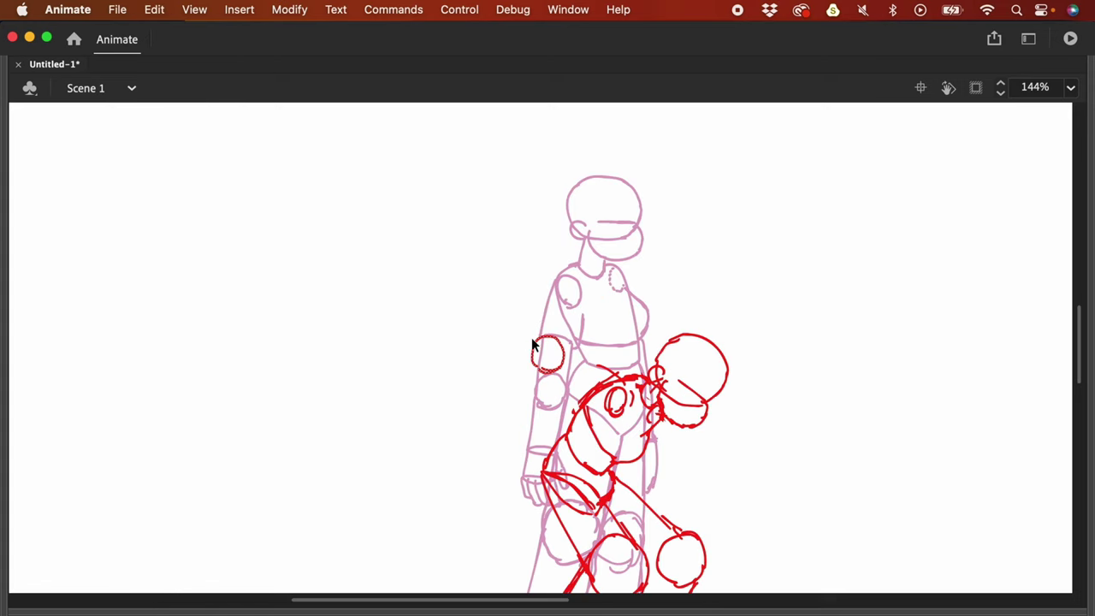
left_click_drag(553, 333, 622, 382)
mouse_move(542, 370)
left_mouse_down()
mouse_move(605, 409)
mouse_move(621, 376)
mouse_move(609, 358)
left_mouse_up()
left_click_drag(613, 416, 589, 403)
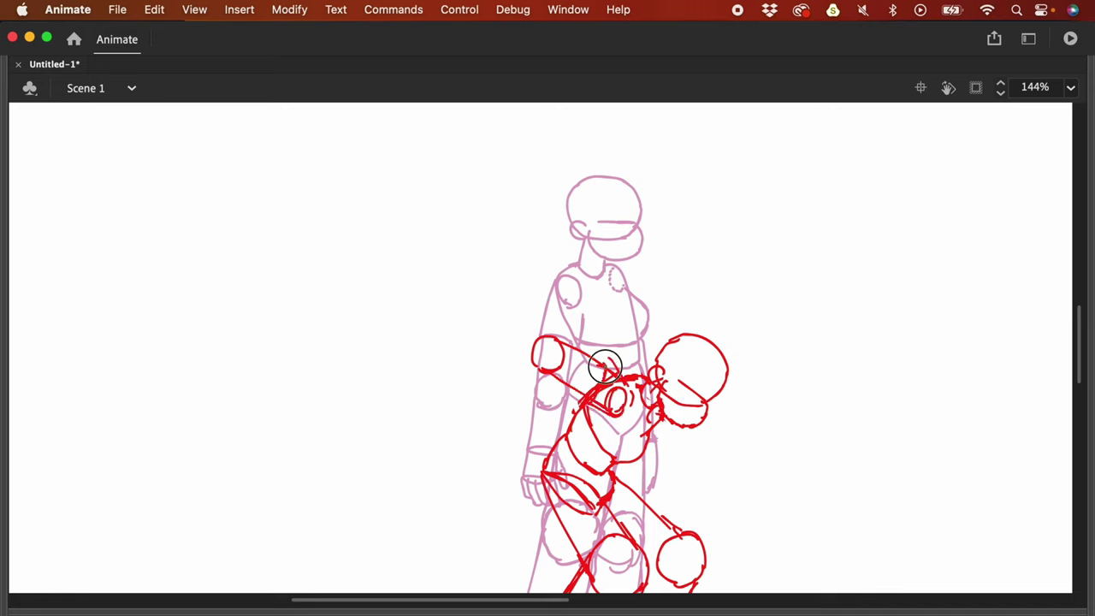
scroll(582, 398, "down", 3)
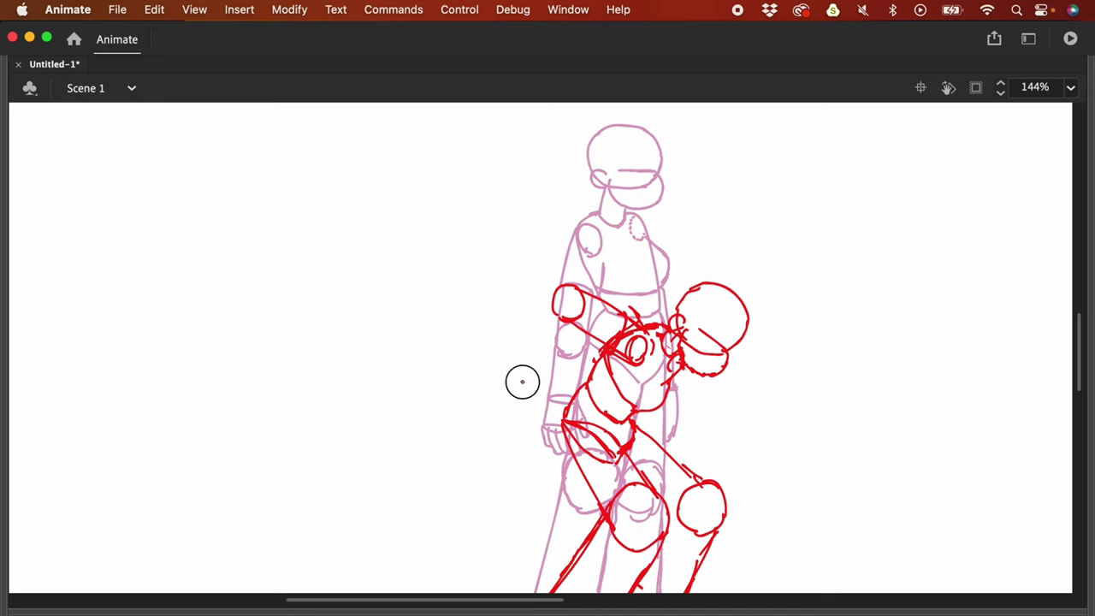
Step: Sketch the near hand's palm as a small curved block below and behind the elbow circle
mouse_move(520, 382)
left_mouse_down()
mouse_move(548, 385)
mouse_move(542, 414)
mouse_move(511, 405)
mouse_move(539, 419)
left_mouse_up()
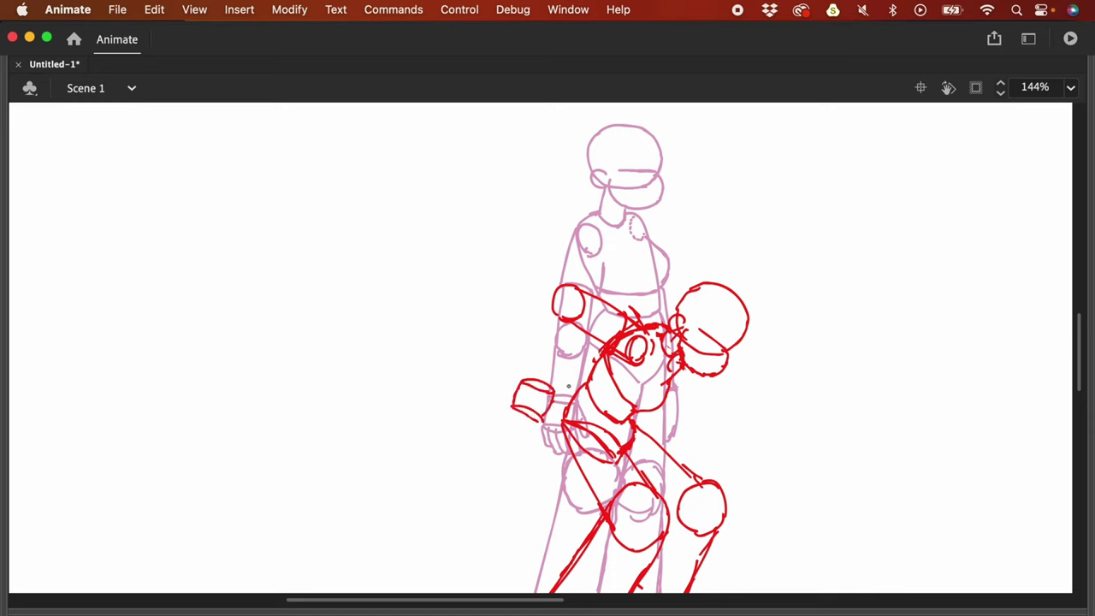
key("super+z")
left_click_drag(549, 390, 552, 419)
mouse_move(333, 268)
left_mouse_down()
mouse_move(370, 247)
mouse_move(370, 316)
mouse_move(332, 338)
mouse_move(373, 315)
left_mouse_up()
left_click_drag(370, 251, 391, 317)
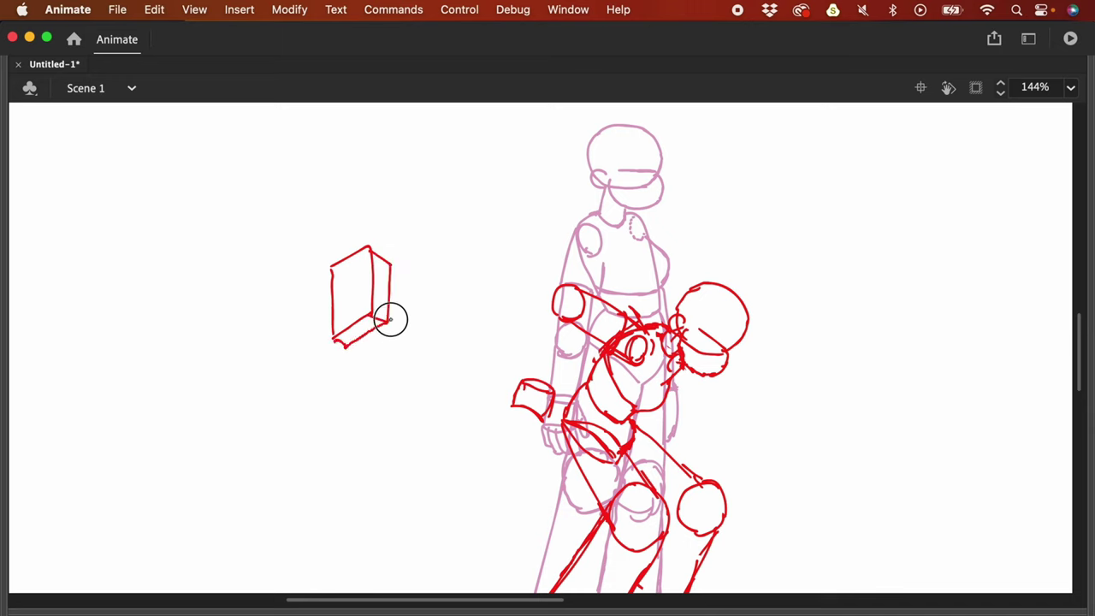
mouse_move(391, 264)
left_mouse_down()
mouse_move(403, 304)
mouse_move(369, 357)
left_mouse_up()
key("super+z")
key("super+z")
key("super+z")
key("super+z")
key("ctrl+z")
key("ctrl+z")
key("ctrl+z")
key("ctrl+z")
key("ctrl+z")
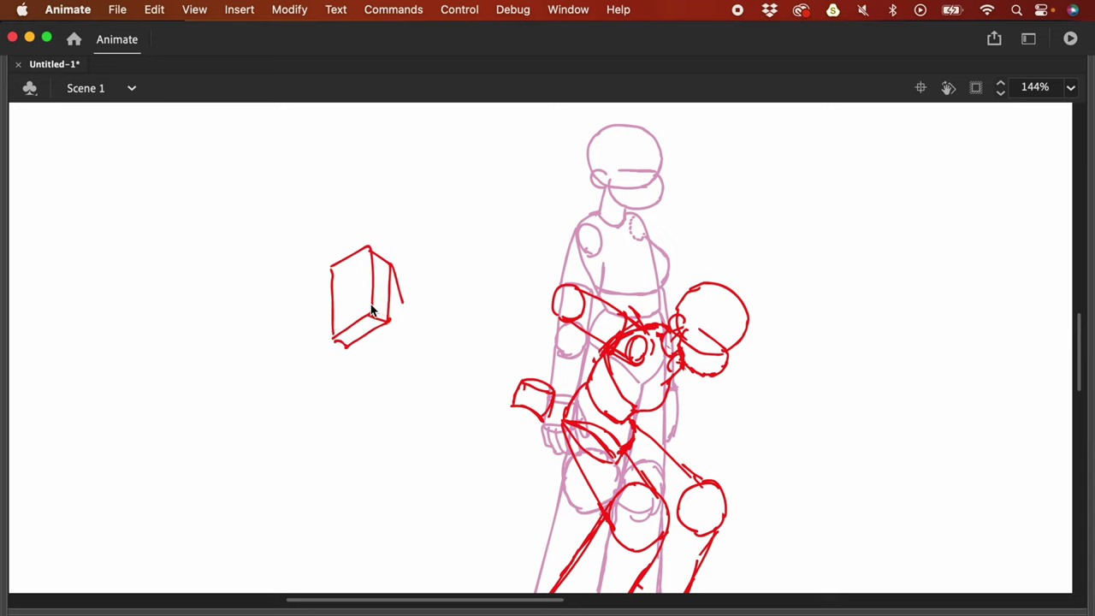
key("ctrl+z")
key("ctrl+z")
key("ctrl+z")
key("ctrl+z")
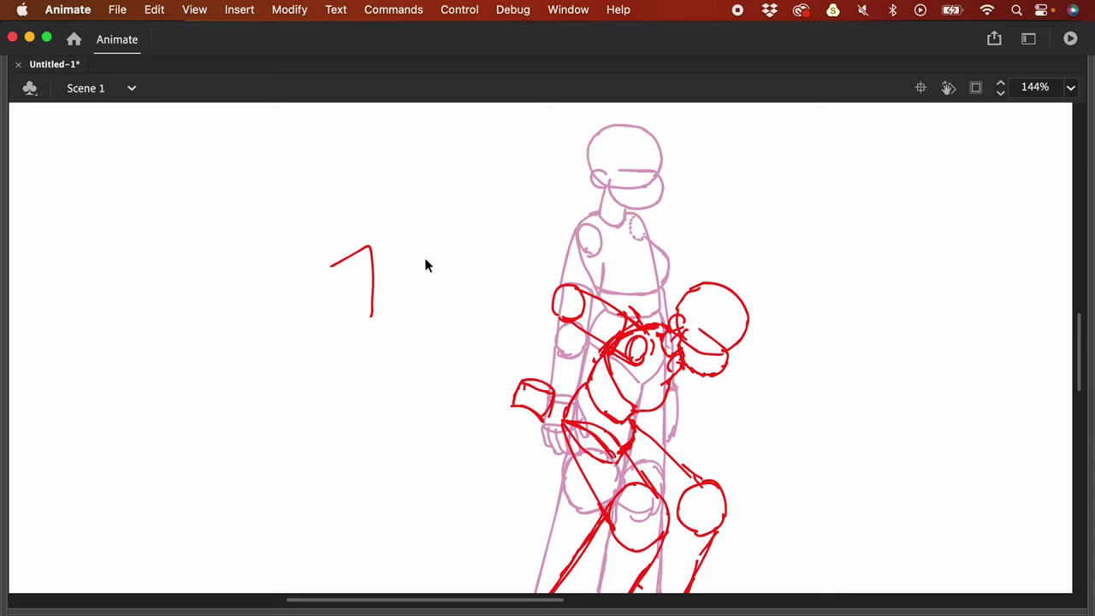
mouse_move(393, 235)
left_mouse_down()
mouse_move(435, 256)
mouse_move(389, 299)
left_mouse_up()
left_click_drag(388, 299, 438, 312)
left_click_drag(434, 254, 438, 304)
left_click_drag(376, 246, 423, 325)
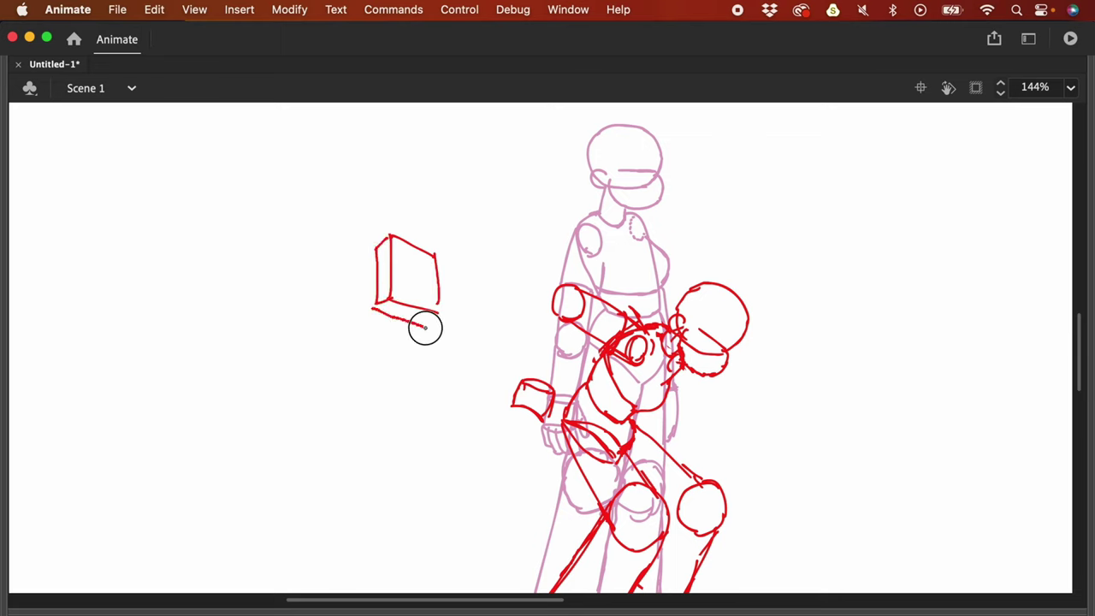
mouse_move(436, 258)
left_mouse_down()
mouse_move(436, 330)
mouse_move(449, 332)
mouse_move(404, 362)
left_mouse_up()
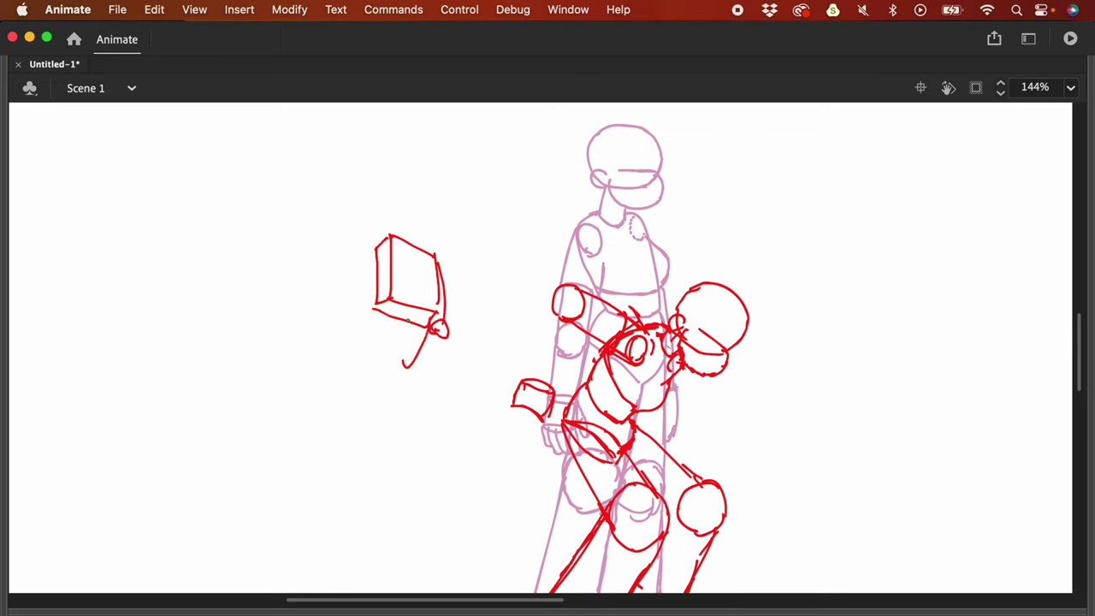
left_click_drag(410, 309, 389, 362)
mouse_move(390, 309)
left_mouse_down()
mouse_move(390, 361)
mouse_move(368, 337)
left_mouse_up()
left_click_drag(376, 307, 366, 327)
key("super+z")
key("super+z")
key("super+z")
key("super+z")
key("super+z")
key("super+z")
key("super+z")
key("super+z")
key("super+z")
key("super+z")
key("super+z")
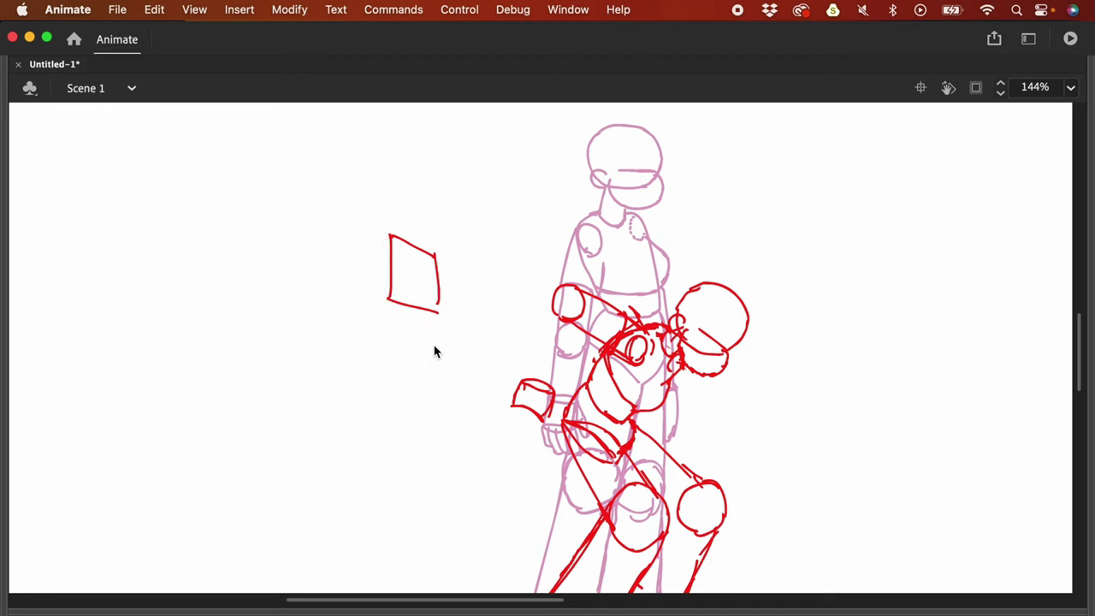
key("super+equal")
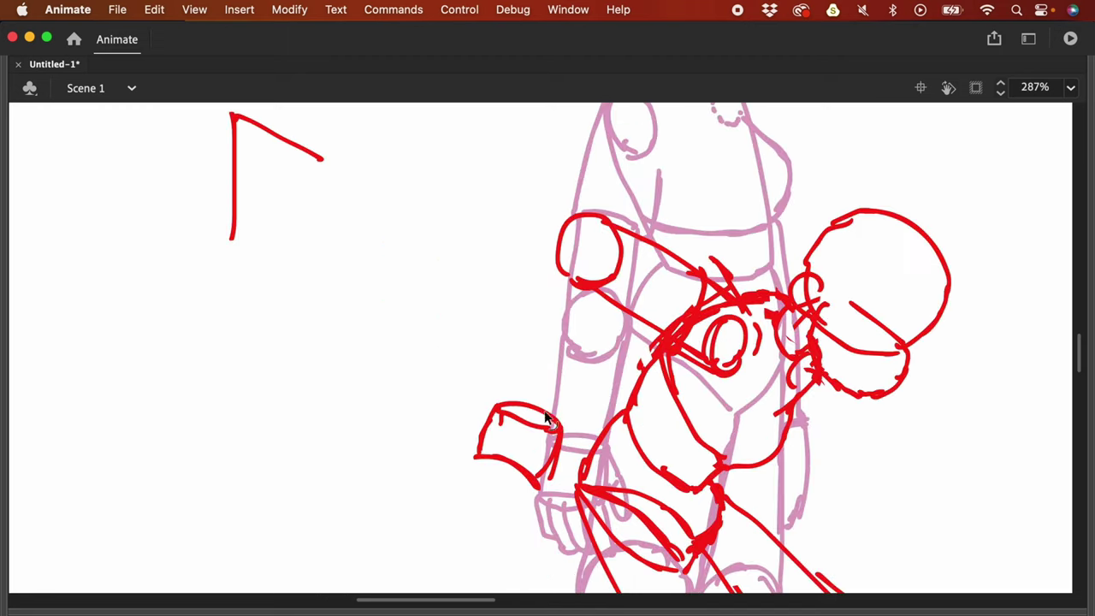
key("super+z")
Step: Redraw the palm block's lower edge as a narrow knuckle band and draw the curled fingers beneath it
scroll(541, 432, "down", 3)
left_click_drag(541, 432, 570, 434)
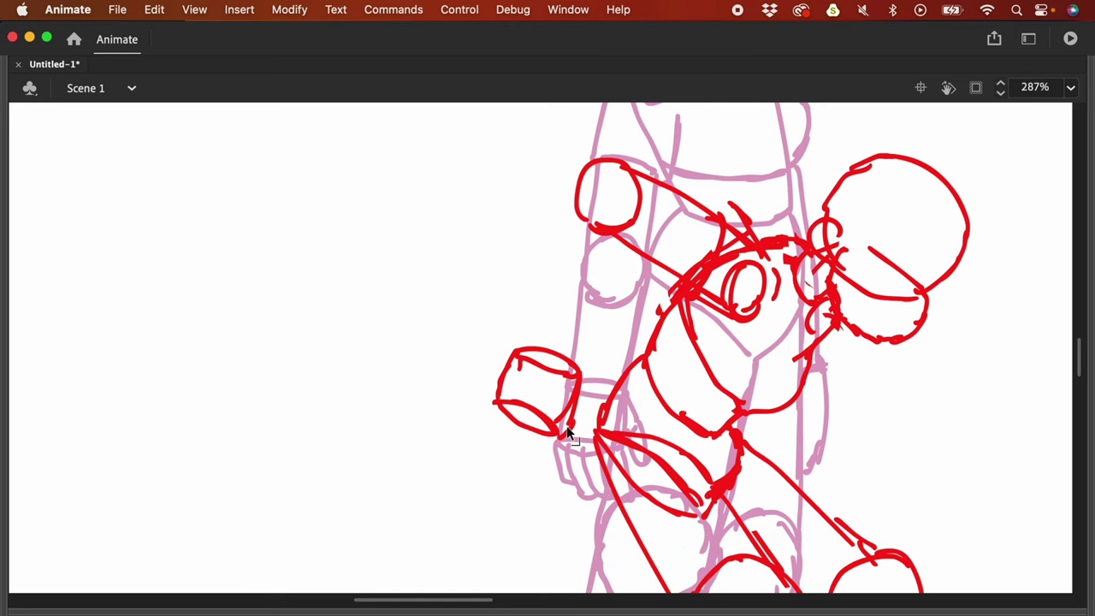
key("super+z")
left_click(577, 434)
key("super+z")
key("super+z")
left_click_drag(496, 407, 544, 415)
left_click_drag(507, 419, 572, 436)
mouse_move(532, 413)
left_mouse_down()
mouse_move(530, 424)
mouse_move(507, 422)
mouse_move(525, 429)
left_mouse_up()
mouse_move(499, 464)
left_mouse_down()
mouse_move(521, 466)
mouse_move(545, 429)
left_mouse_up()
left_click_drag(523, 471, 554, 438)
left_click_drag(545, 474, 570, 443)
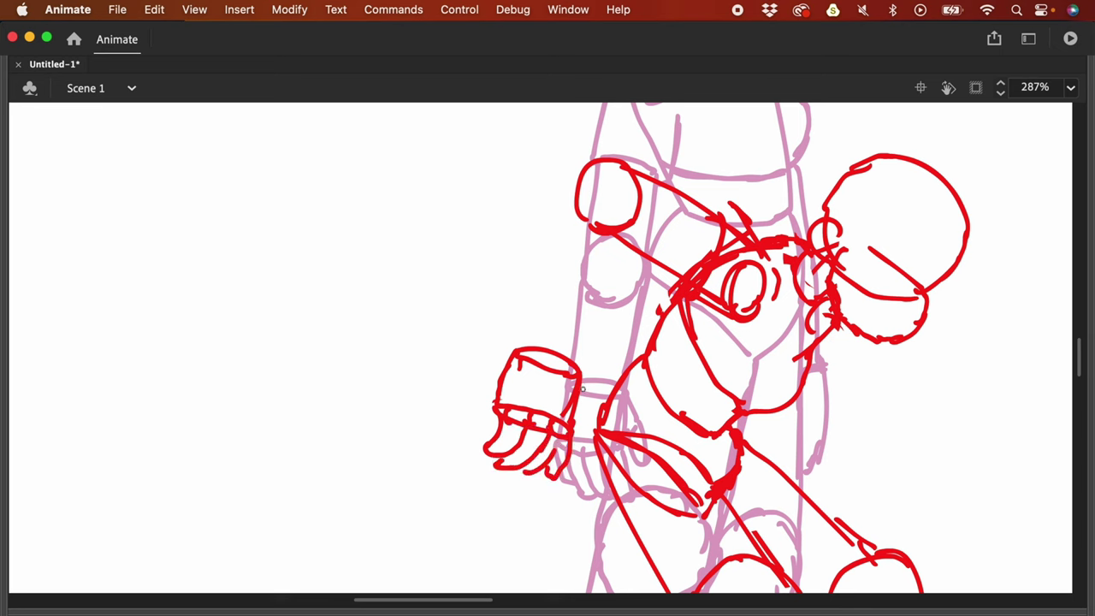
Step: Rotate the near hand clockwise so its fingers point backward, and move it slightly up
key("super+minus")
scroll(587, 391, "up", 1)
mouse_move(567, 385)
left_mouse_down()
mouse_move(551, 364)
mouse_move(502, 425)
mouse_move(548, 440)
mouse_move(565, 381)
mouse_move(590, 415)
mouse_move(552, 402)
mouse_move(560, 373)
mouse_move(563, 401)
left_mouse_up()
key("q")
left_click_drag(717, 406, 718, 419)
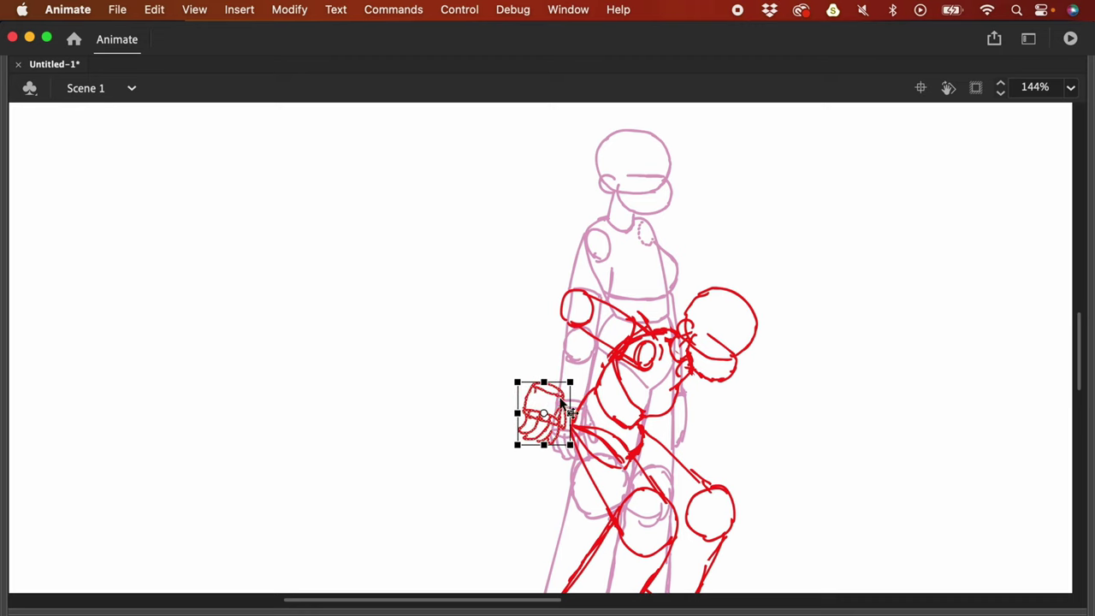
left_click(560, 391)
left_click_drag(562, 395, 589, 381)
left_click_drag(720, 411, 716, 419)
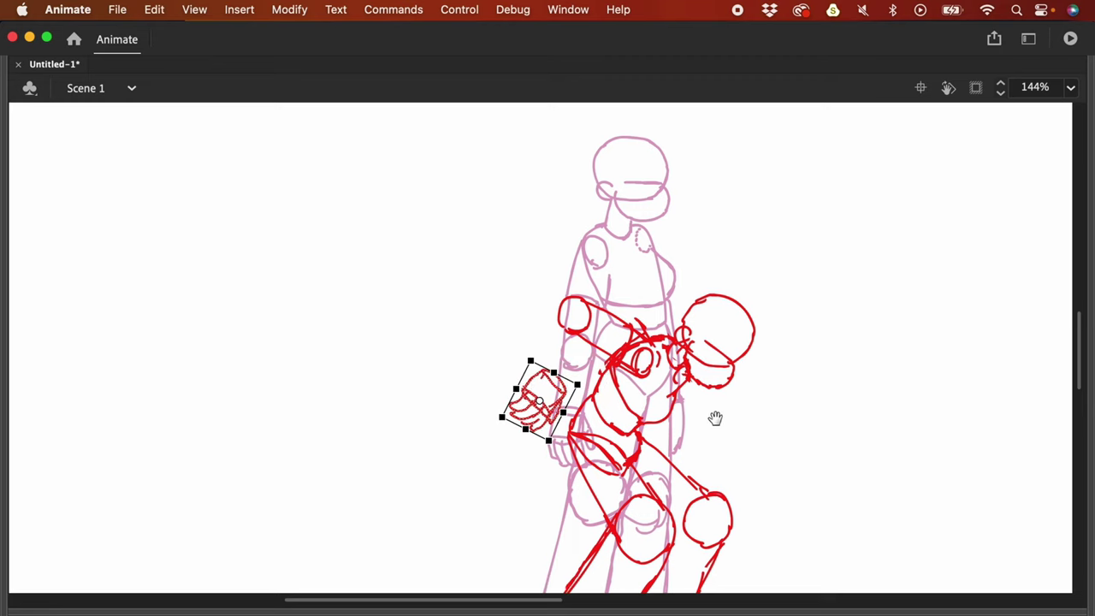
left_click_drag(573, 412, 573, 407)
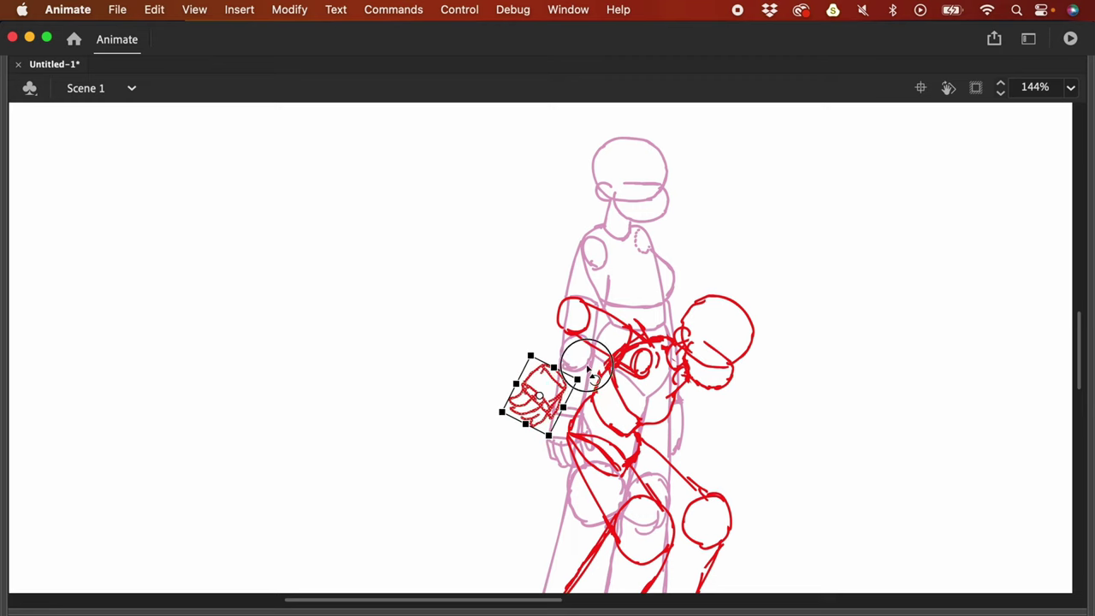
Step: Draw both edges of the near forearm from the elbow circle down to the rotated hand
key("b")
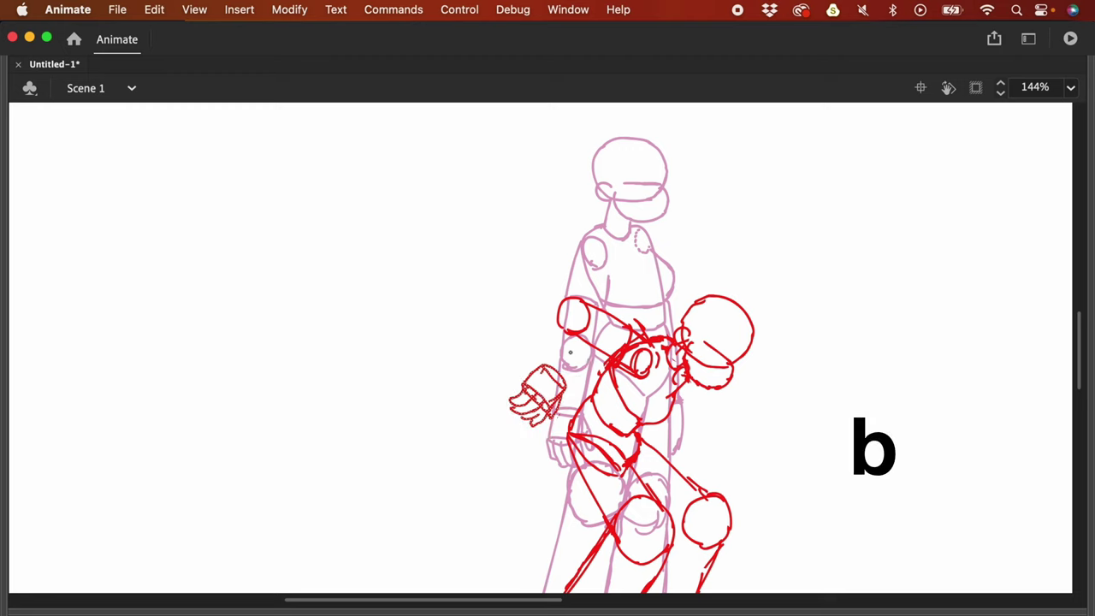
left_click_drag(557, 313, 541, 366)
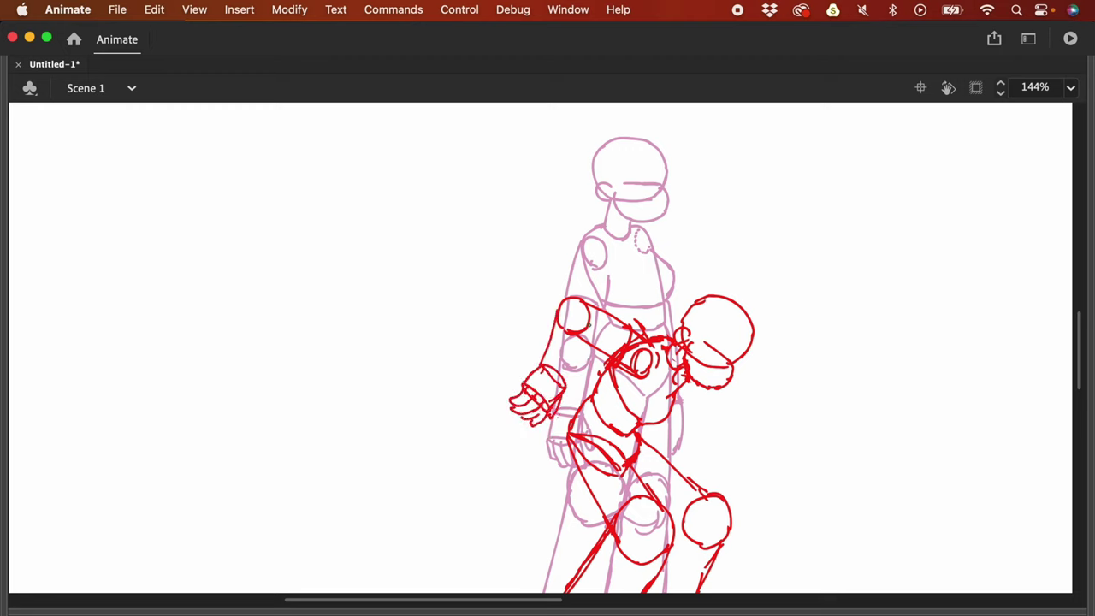
left_click_drag(587, 330, 566, 388)
scroll(719, 412, "down", 2)
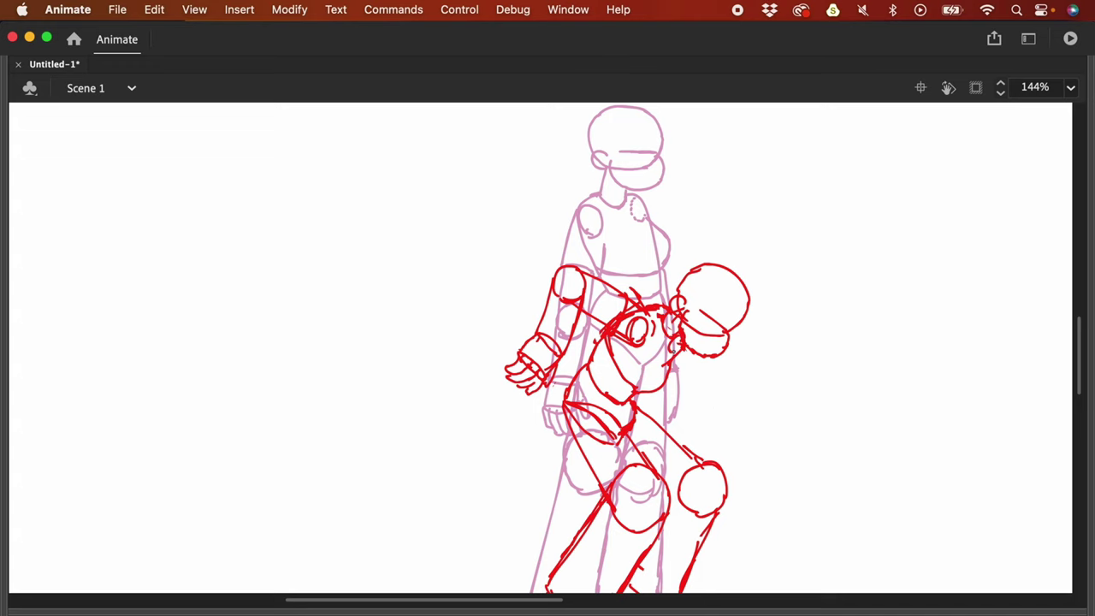
Step: Draw the far arm, with its upper arm rising behind the head and its hand hanging in front of the torso
left_click_drag(683, 347, 679, 353)
mouse_move(658, 306)
left_mouse_down()
mouse_move(668, 261)
mouse_move(681, 280)
mouse_move(653, 283)
mouse_move(667, 262)
left_mouse_up()
mouse_move(674, 361)
left_mouse_down()
mouse_move(694, 361)
mouse_move(698, 386)
left_mouse_up()
key("super+minus")
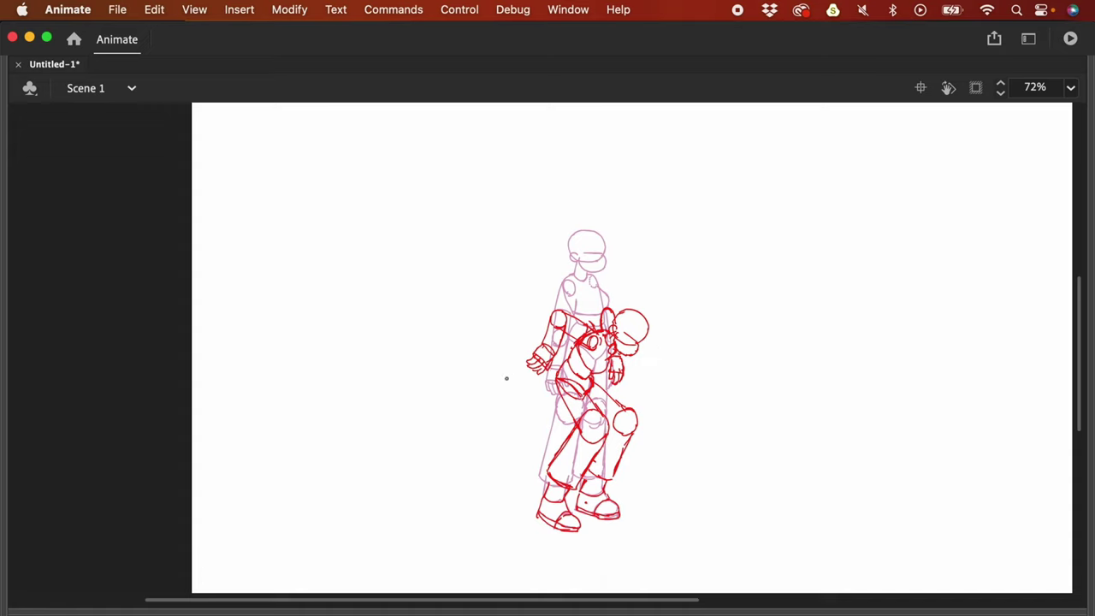
Step: Undo the last stroke beside the near hand and bring back the hidden tools and timeline around the stage
left_click_drag(510, 356, 520, 415)
key("super+z")
key("l")
key("b")
key("F4")
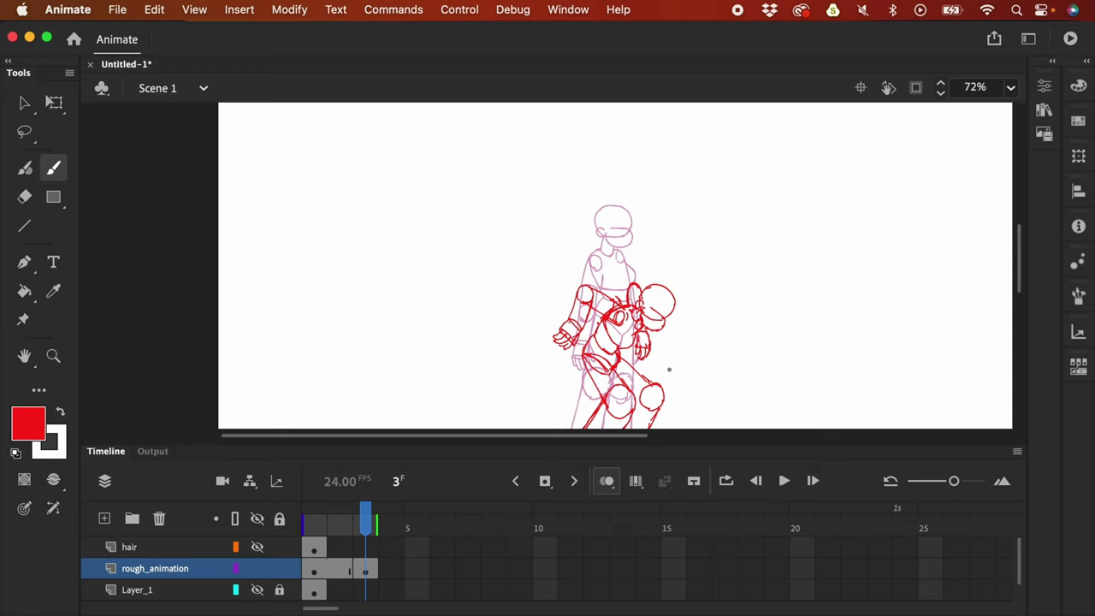
Step: Insert a blank keyframe at frame 5 of the rough_animation layer and compare it with the pose on frame 3
left_click_drag(704, 259, 618, 394)
mouse_move(655, 128)
left_mouse_down()
mouse_move(689, 144)
mouse_move(633, 147)
left_mouse_up()
key("super+z")
left_click_drag(720, 362, 706, 156)
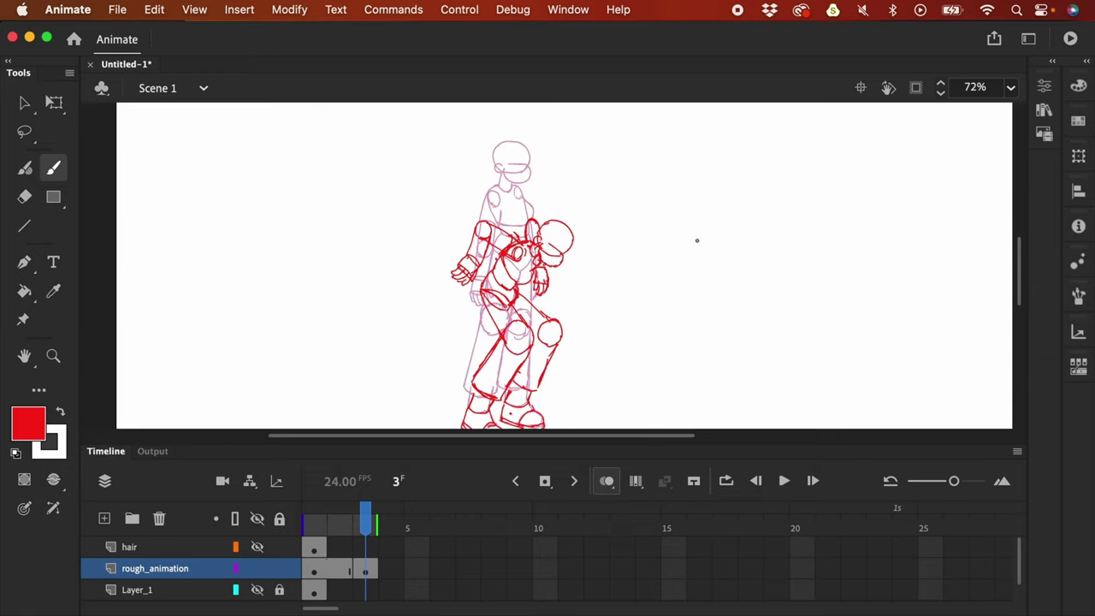
left_click(416, 568)
key("F7")
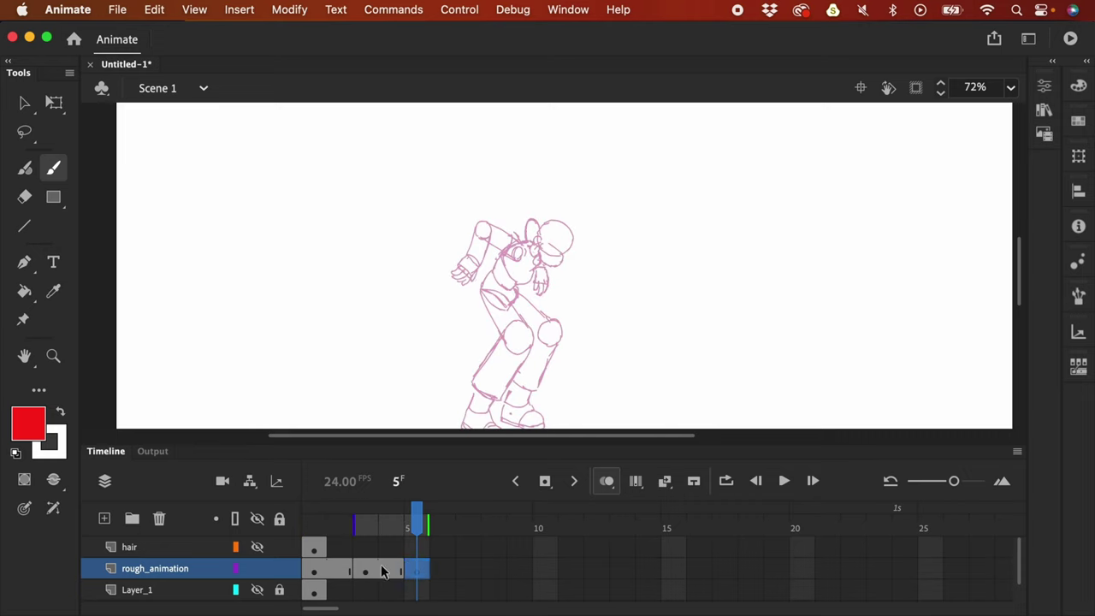
left_click(365, 570)
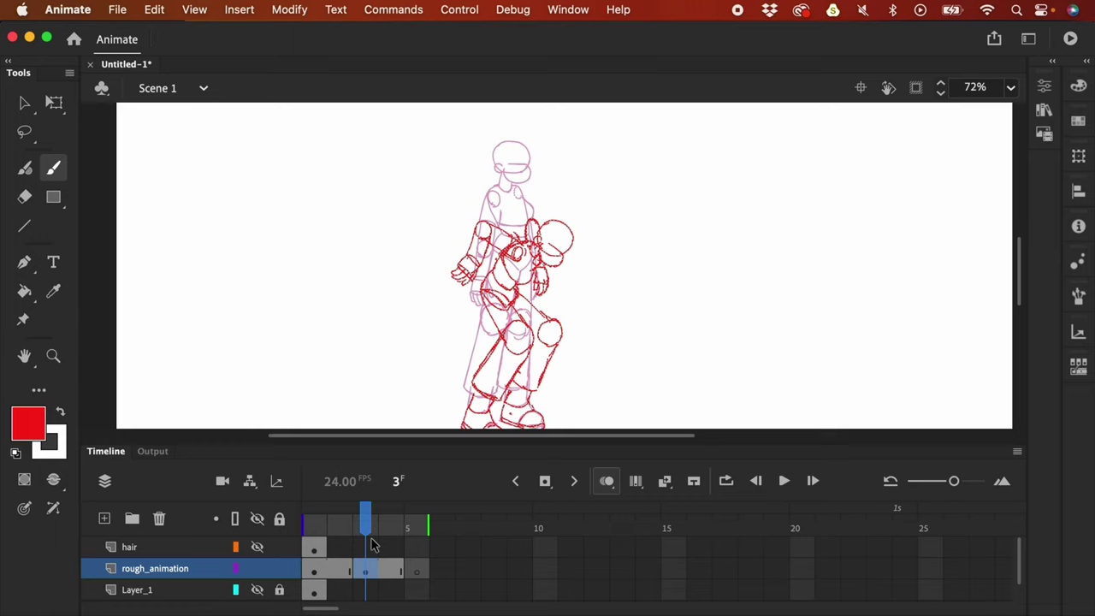
left_click(419, 570)
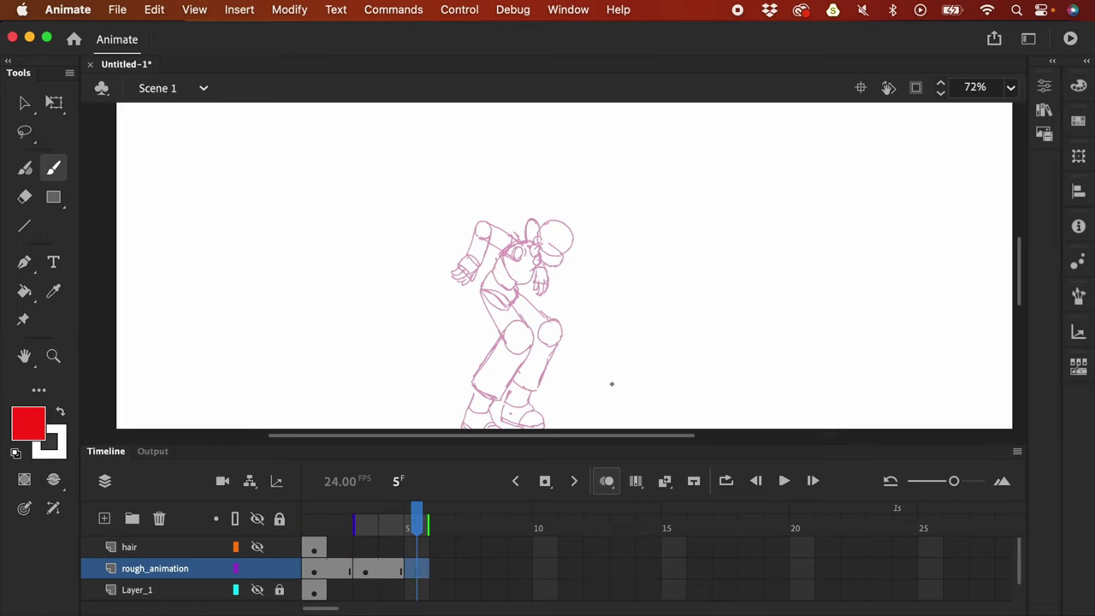
Step: Hide the panels around the stage and trace the crouching figure's head on frame 5 over the onion skin
key("F4")
key("space")
mouse_move(620, 394)
left_mouse_down()
mouse_move(633, 470)
mouse_move(597, 525)
mouse_move(602, 428)
left_mouse_up()
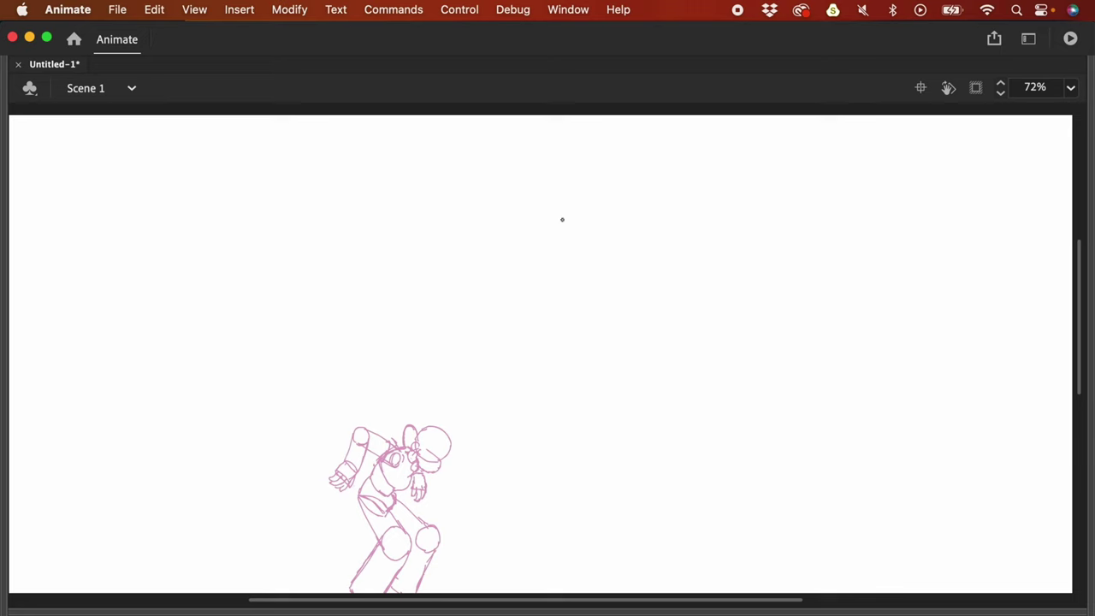
key("space")
left_click_drag(568, 308, 582, 223)
key("super+=")
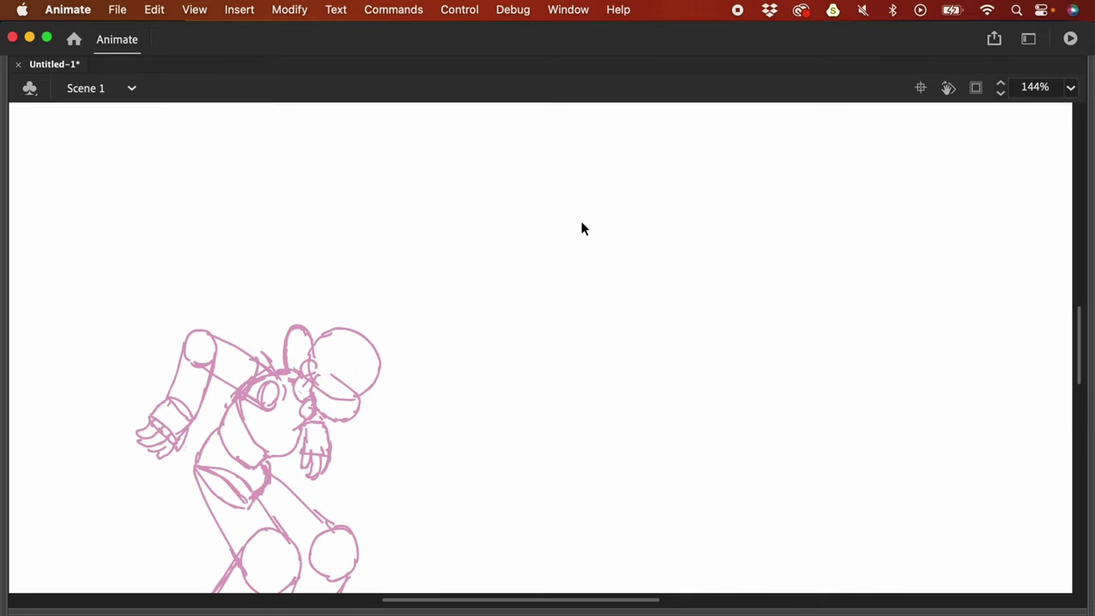
key("space")
mouse_move(377, 402)
left_mouse_down()
mouse_move(457, 344)
mouse_move(518, 264)
left_mouse_up()
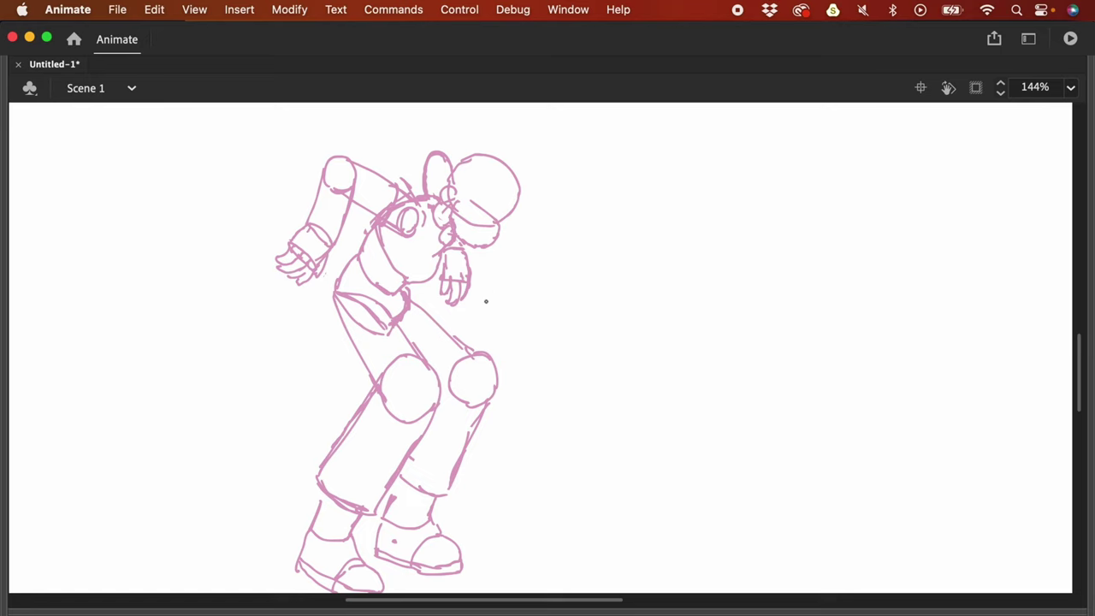
scroll(486, 301, "down", 2)
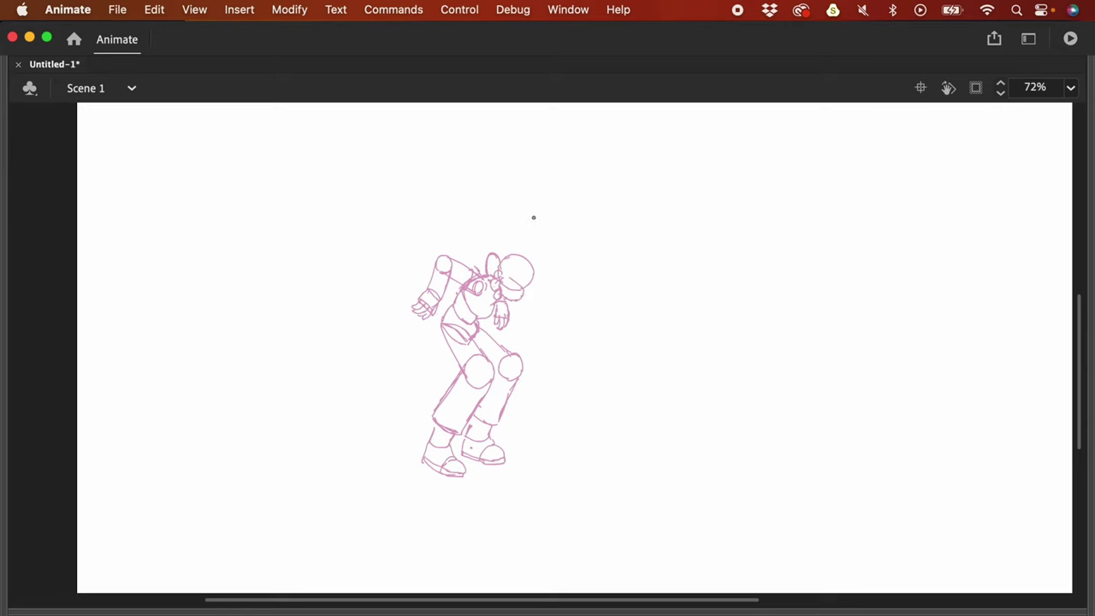
key("super+equal")
scroll(553, 271, "up", 5)
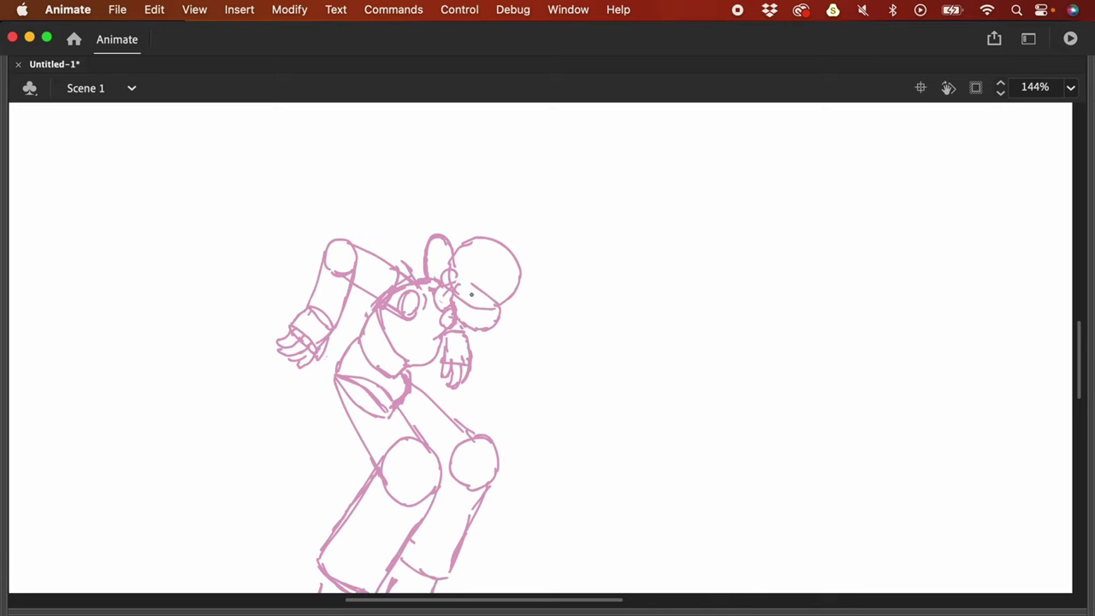
mouse_move(453, 287)
left_mouse_down()
mouse_move(492, 239)
mouse_move(473, 304)
mouse_move(480, 289)
mouse_move(459, 274)
mouse_move(459, 320)
mouse_move(499, 310)
mouse_move(570, 198)
left_mouse_up()
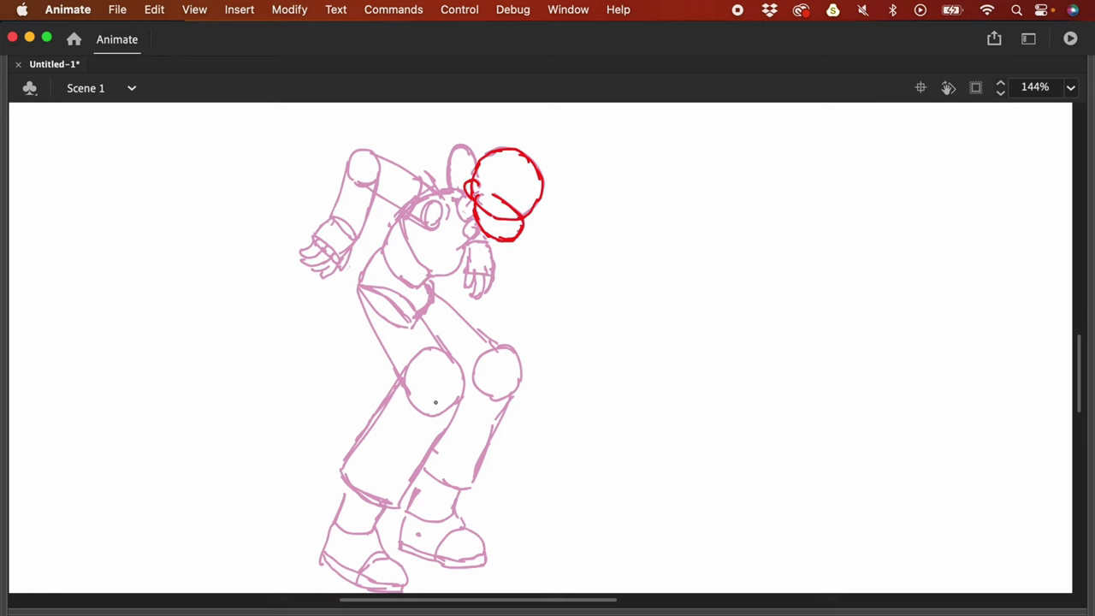
Step: Trace both of the crouching figure's shoes on frame 5 over the onion skin
left_click_drag(521, 450, 520, 426)
left_click_drag(332, 496, 371, 506)
mouse_move(332, 498)
left_mouse_down()
mouse_move(320, 531)
mouse_move(397, 562)
left_mouse_up()
left_click_drag(372, 510, 390, 532)
mouse_move(323, 537)
left_mouse_down()
mouse_move(397, 569)
mouse_move(384, 530)
left_mouse_up()
mouse_move(399, 526)
left_mouse_down()
mouse_move(405, 490)
mouse_move(409, 529)
mouse_move(452, 489)
left_mouse_up()
mouse_move(401, 507)
left_mouse_down()
mouse_move(483, 539)
mouse_move(472, 504)
left_mouse_up()
key("super+minus")
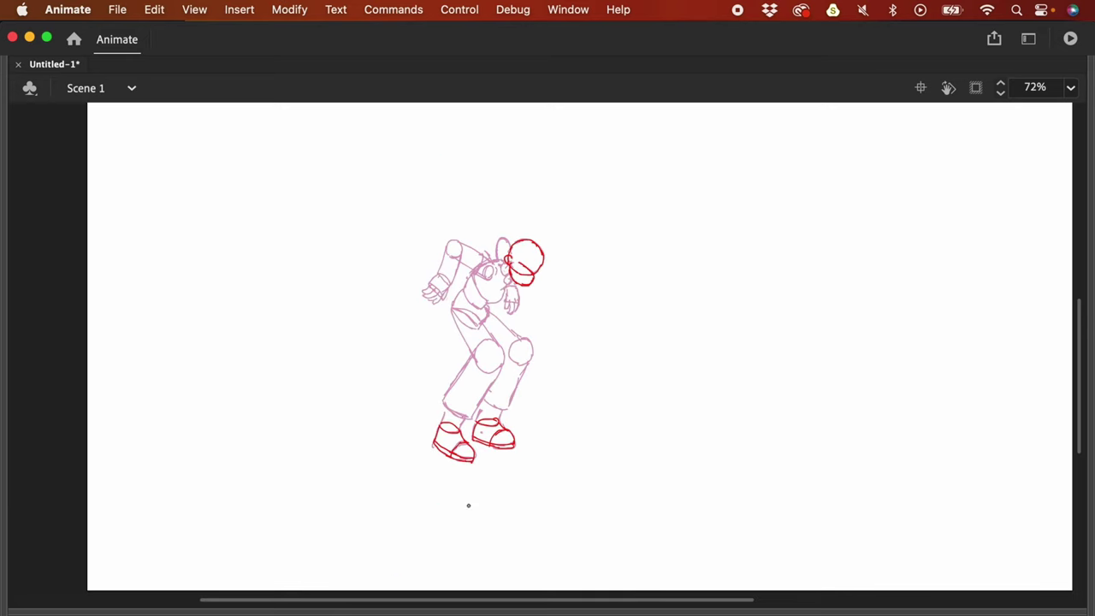
Step: Move the traced head high up and forward of the crouching figure, and rotate it counterclockwise until the face is level
scroll(678, 411, "up", 2)
mouse_move(626, 314)
left_mouse_down()
mouse_move(616, 344)
mouse_move(534, 387)
mouse_move(530, 357)
left_mouse_up()
key("v")
mouse_move(365, 398)
left_mouse_down()
mouse_move(413, 455)
mouse_move(438, 462)
mouse_move(622, 185)
left_mouse_up()
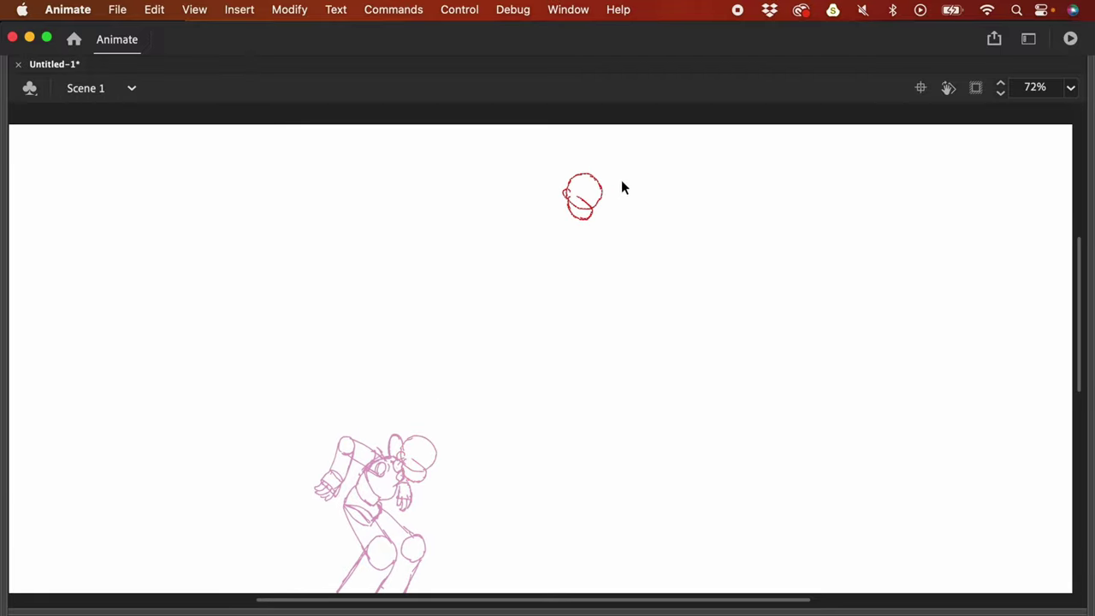
key("q")
key("q")
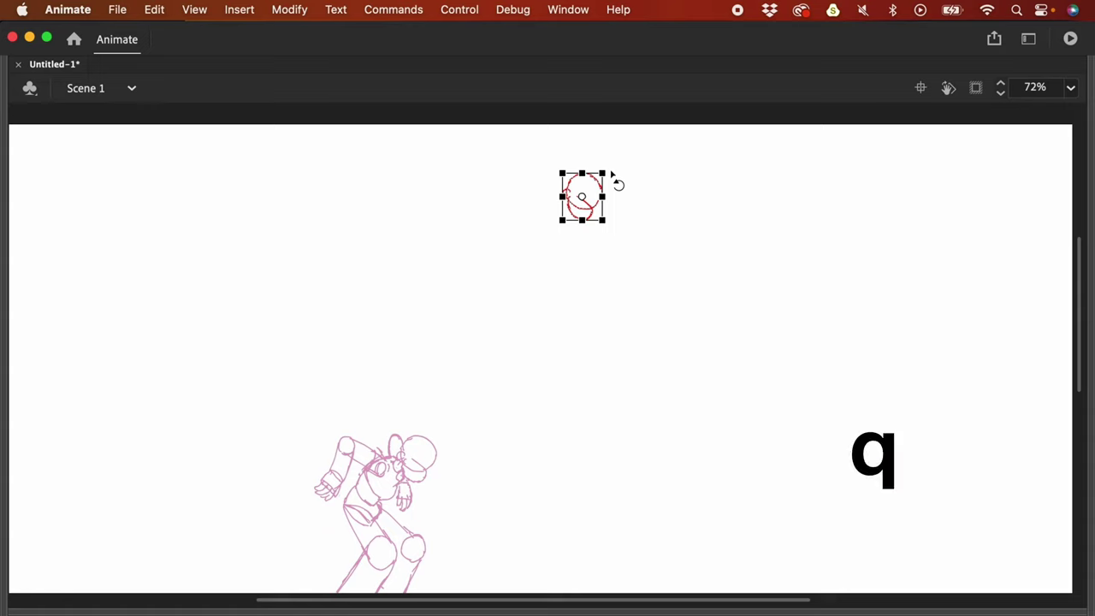
left_click_drag(612, 172, 597, 163)
left_click(629, 185)
Step: Move the two traced shoes together up into the air beneath the raised head
left_click_drag(628, 274, 612, 178)
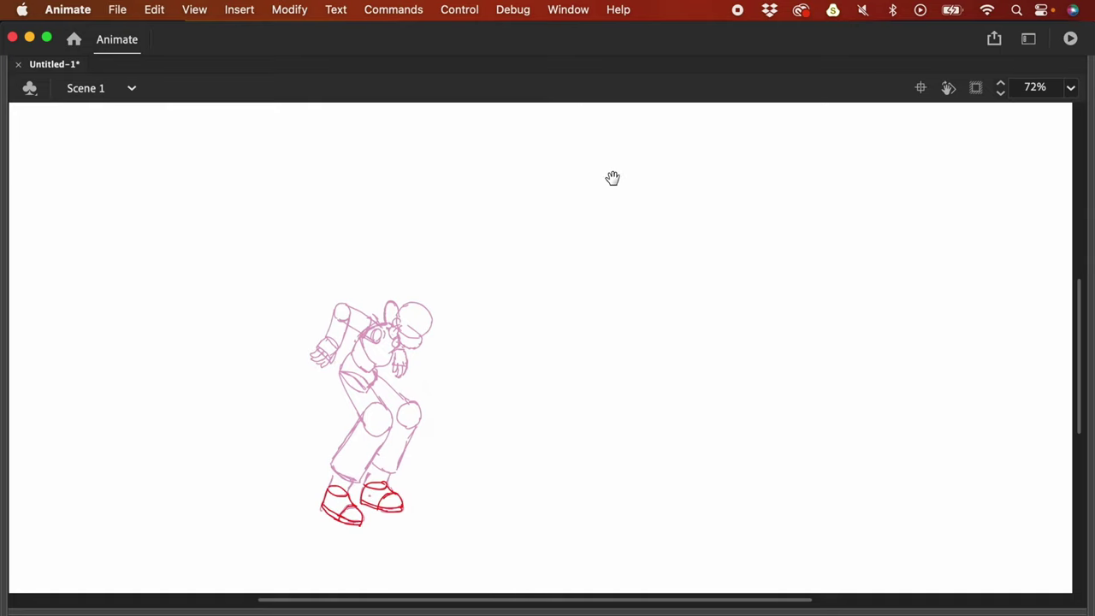
left_click_drag(283, 444, 485, 560)
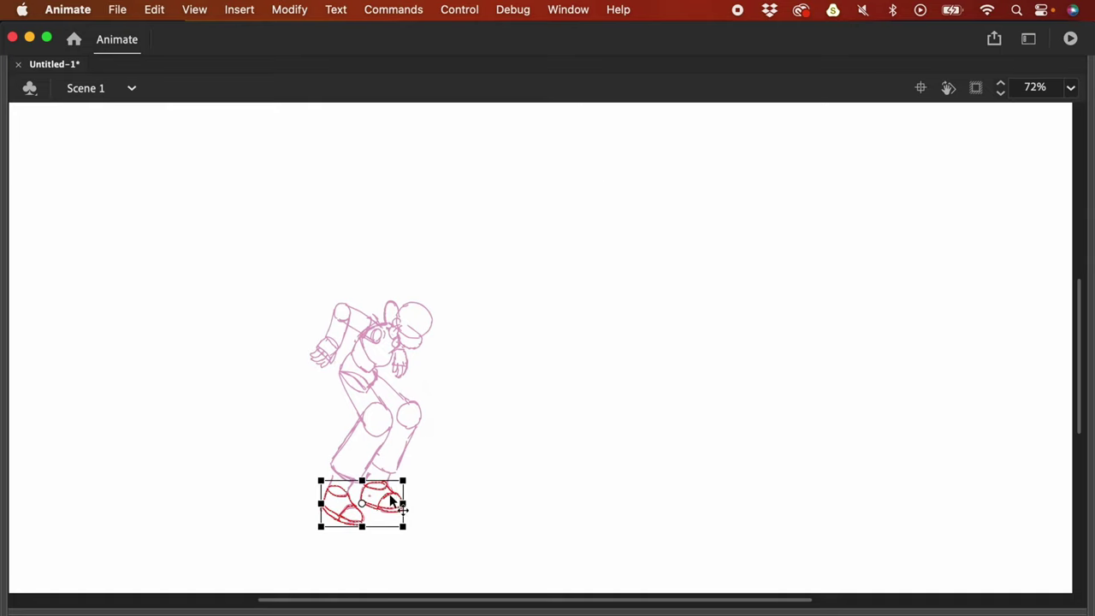
left_click_drag(392, 506, 622, 206)
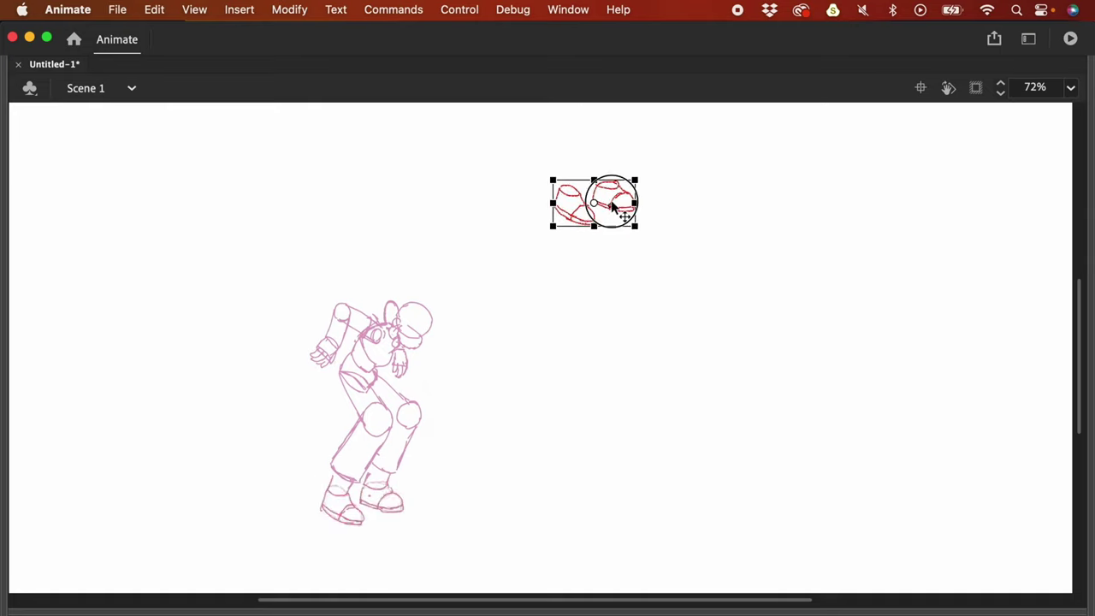
left_click_drag(649, 252, 608, 413)
left_click_drag(570, 363, 569, 392)
left_click(587, 339)
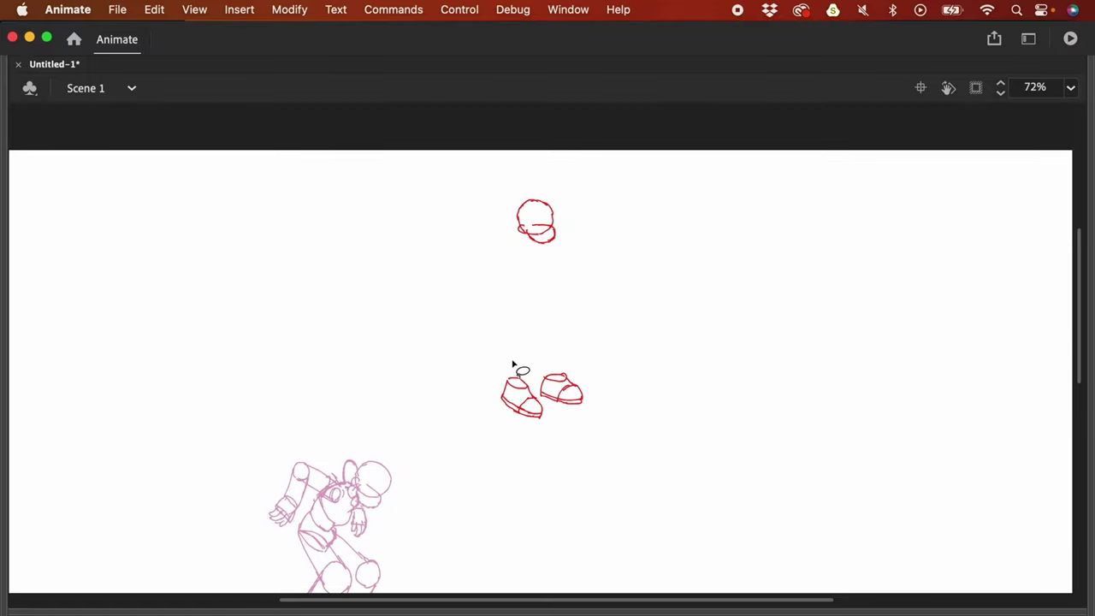
Step: Rotate the rear shoe clockwise so its toe points down, and move it slightly down and backward
mouse_move(512, 364)
left_mouse_down()
mouse_move(532, 438)
mouse_move(533, 391)
mouse_move(519, 365)
left_mouse_up()
key("q")
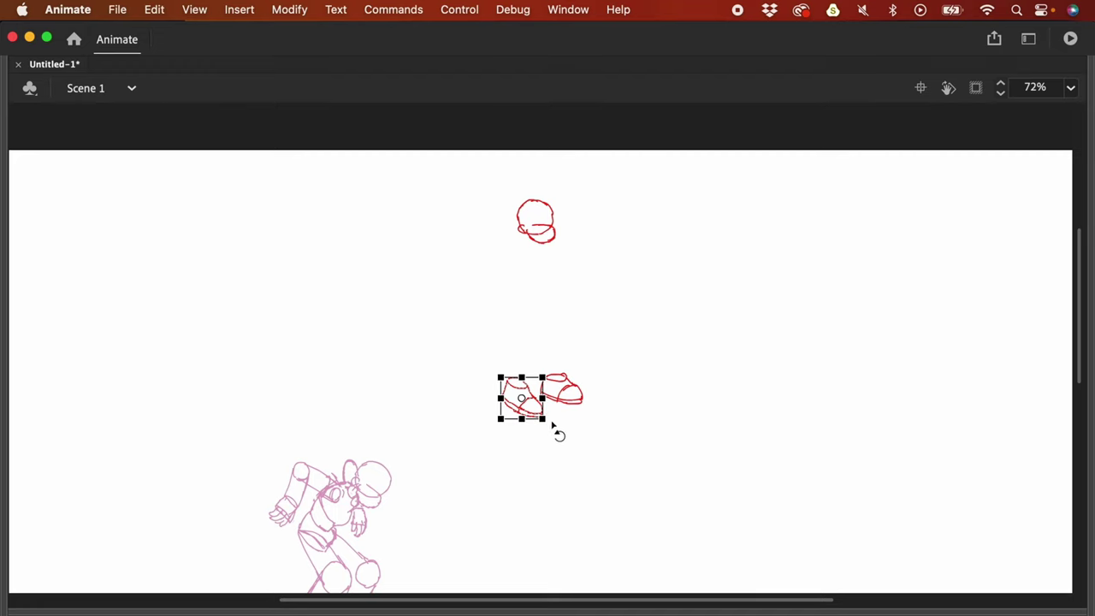
left_click_drag(553, 425, 532, 438)
left_click_drag(531, 401, 505, 422)
left_click(554, 366)
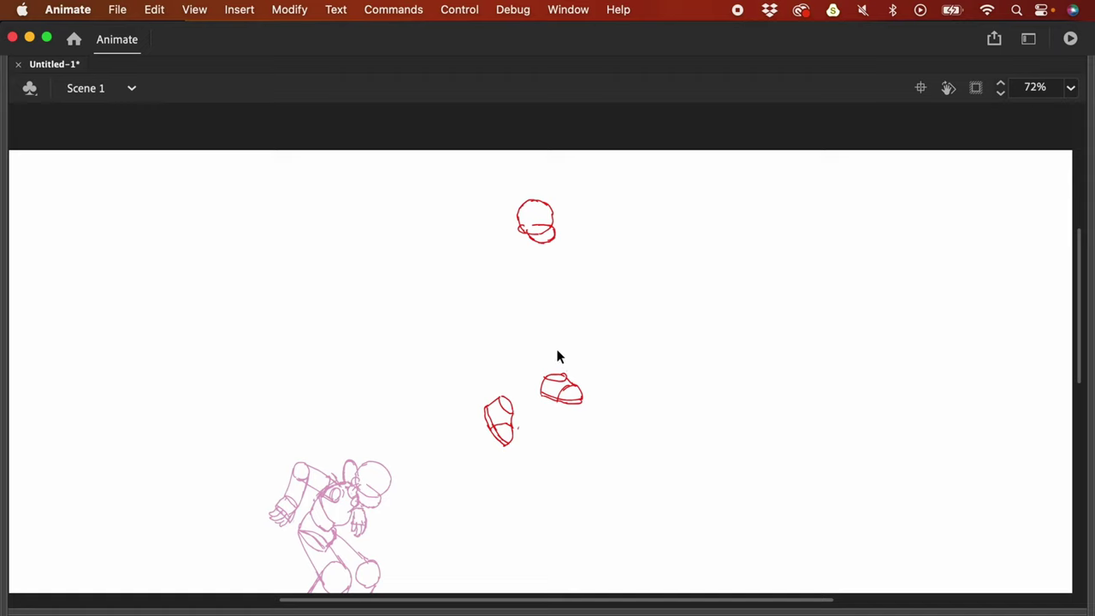
Step: Rotate the front shoe clockwise so its toe tilts down and forward
mouse_move(560, 365)
left_mouse_down()
mouse_move(565, 434)
mouse_move(587, 384)
left_mouse_up()
key("q")
left_click_drag(599, 384, 591, 306)
Step: Nudge both shoes slightly upward and farther apart beneath the head
left_click(458, 309)
left_click_drag(458, 309, 531, 388)
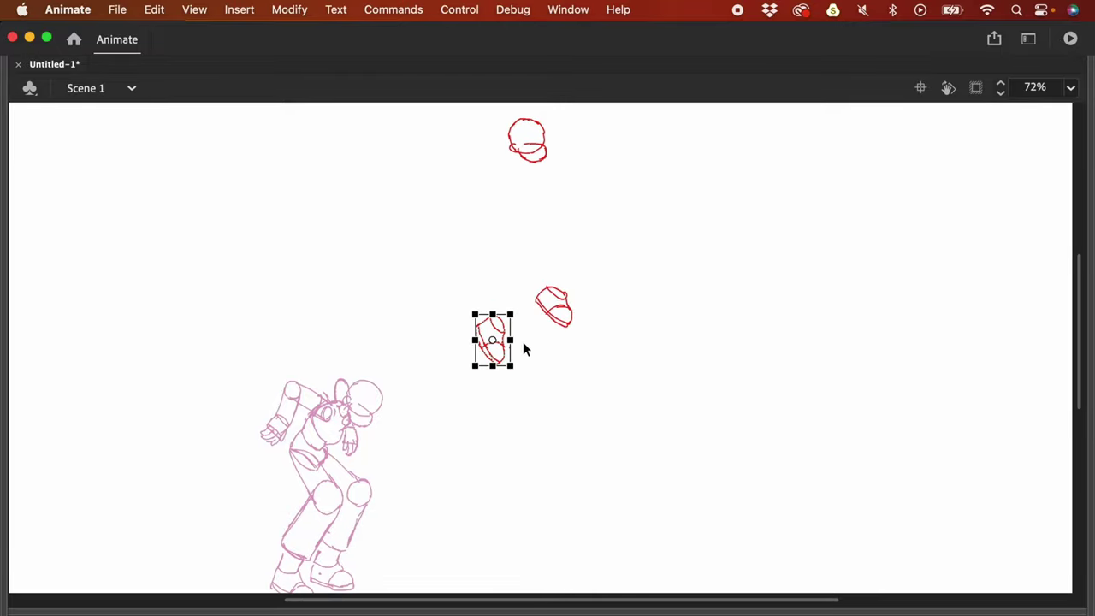
left_click_drag(507, 326, 582, 338)
left_click(568, 354)
left_click(623, 351)
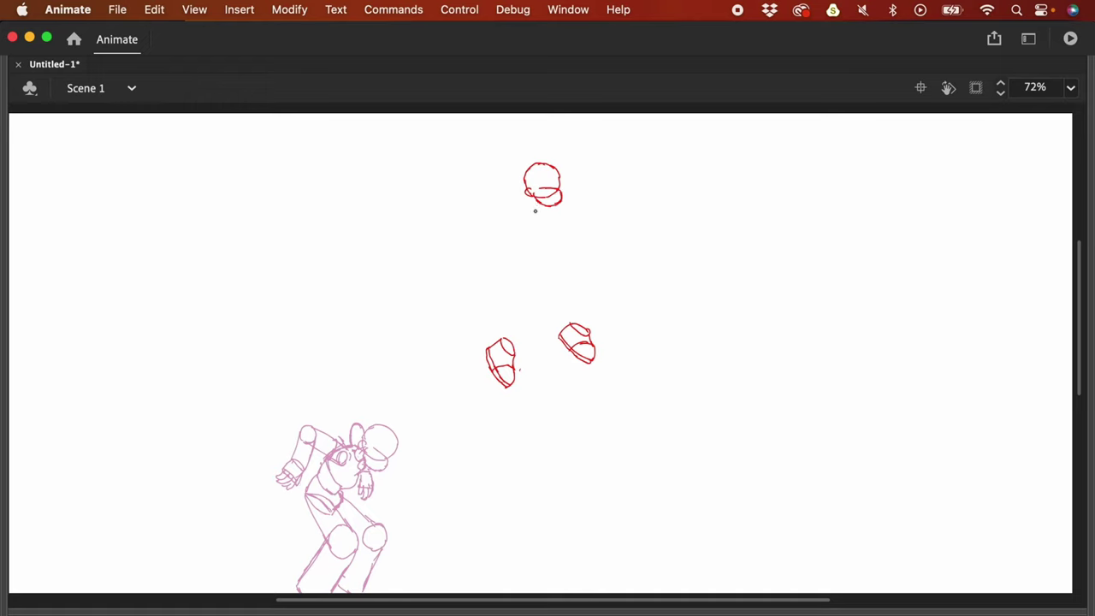
Step: Try roughing in the airborne pose with gesture lines for the shoulders, hips and both bent legs
left_click_drag(534, 210, 559, 213)
key("super+z")
left_click_drag(532, 203, 557, 210)
mouse_move(527, 247)
left_mouse_down()
mouse_move(556, 244)
mouse_move(537, 284)
mouse_move(552, 291)
left_mouse_up()
left_click_drag(511, 348, 554, 301)
mouse_move(561, 250)
left_mouse_down()
mouse_move(605, 269)
mouse_move(588, 320)
left_mouse_up()
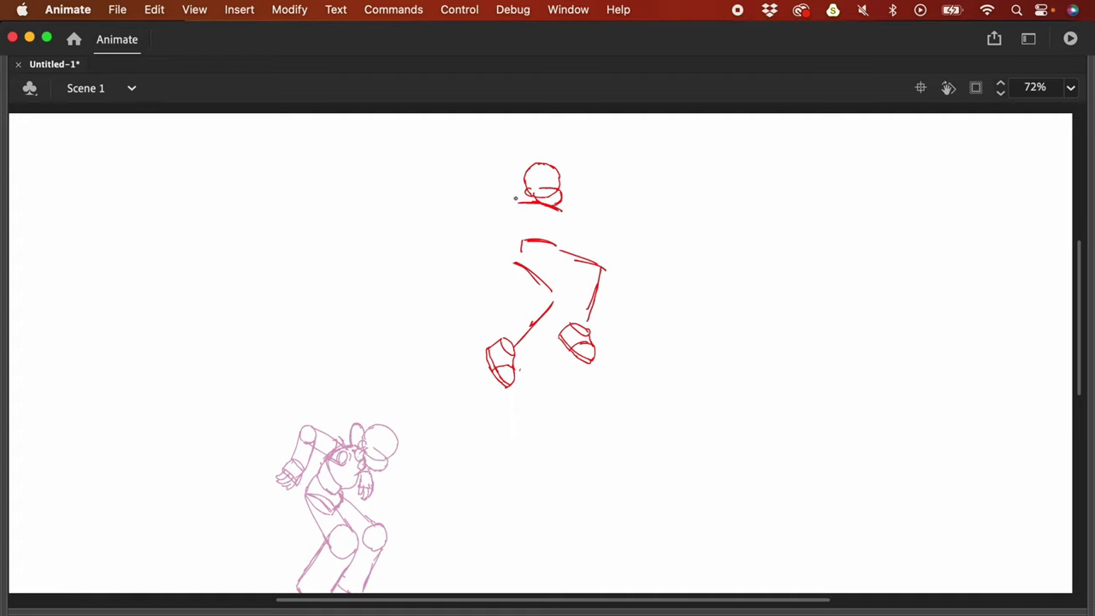
Step: Try sketching gesture lines for the arms, one stretched backward with a round fist and one bent forward
mouse_move(518, 200)
left_mouse_down()
mouse_move(499, 180)
mouse_move(462, 179)
left_mouse_up()
mouse_move(546, 202)
left_mouse_down()
mouse_move(573, 186)
mouse_move(595, 214)
left_mouse_up()
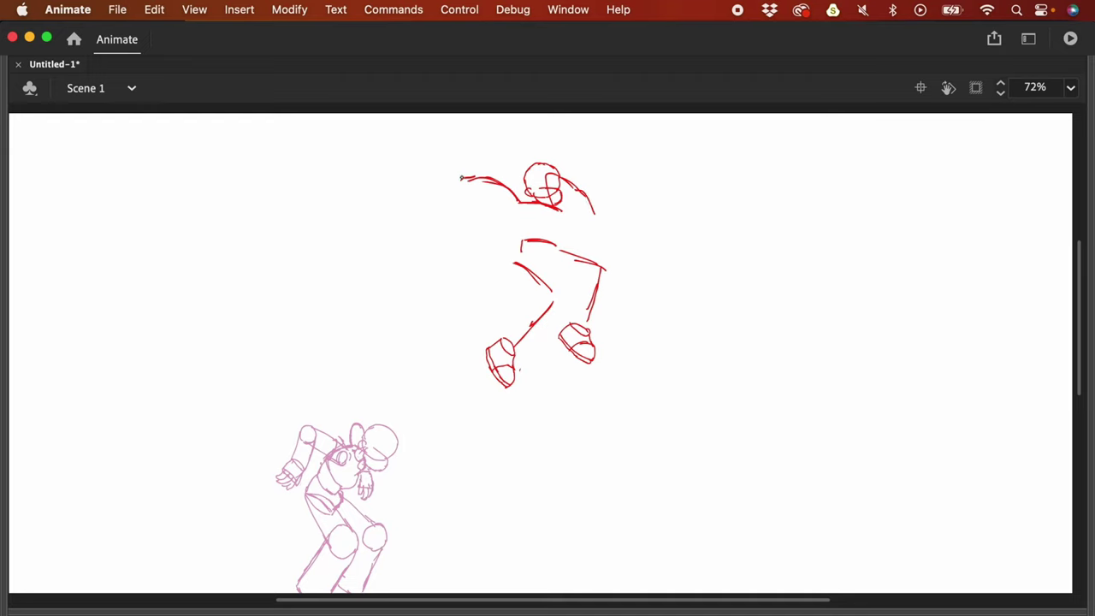
left_click_drag(461, 178, 467, 176)
Step: Undo all the gesture lines of the airborne pose, back to only the head and shoes
key("super+minus")
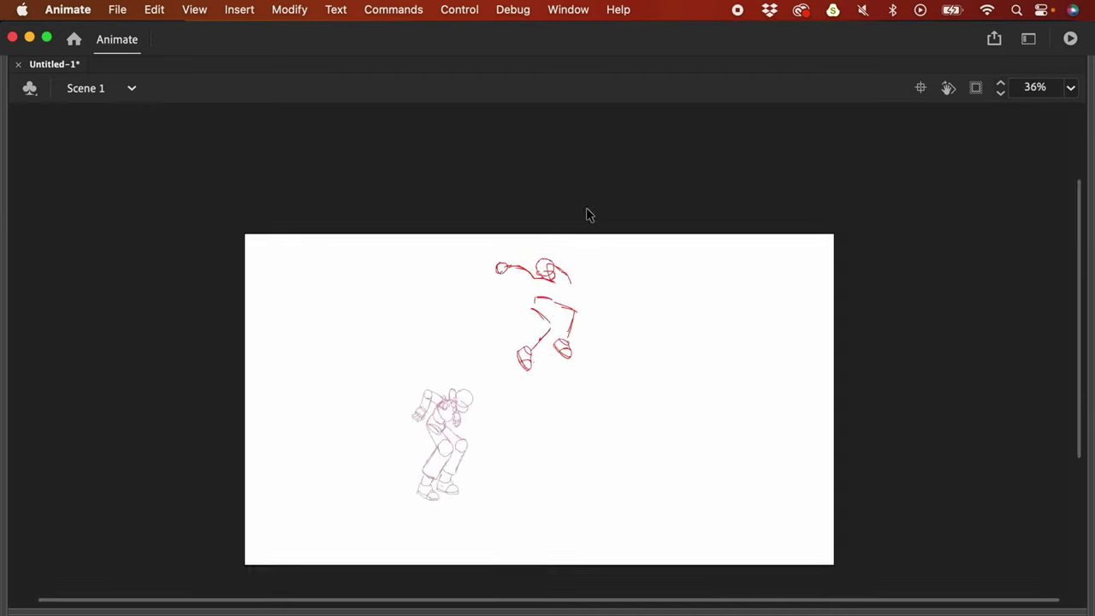
key("super+equal")
key("super+z")
key("super+z")
key("super+z")
key("super+z")
key("super+z")
key("super+z")
key("super+z")
scroll(705, 403, "up", 3)
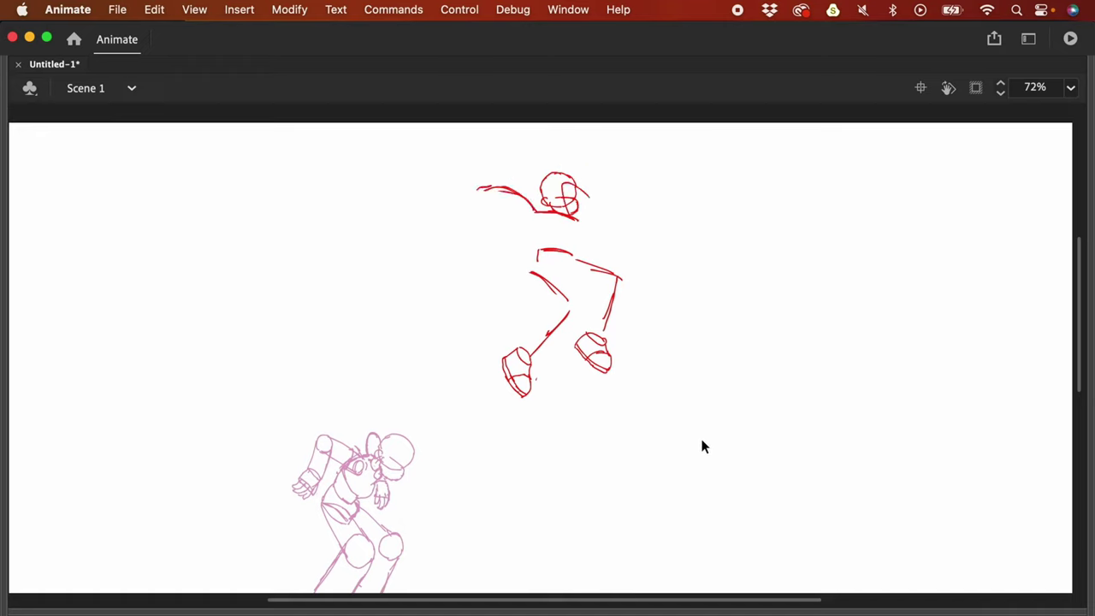
key("super+z")
key("super+z")
key("super+z")
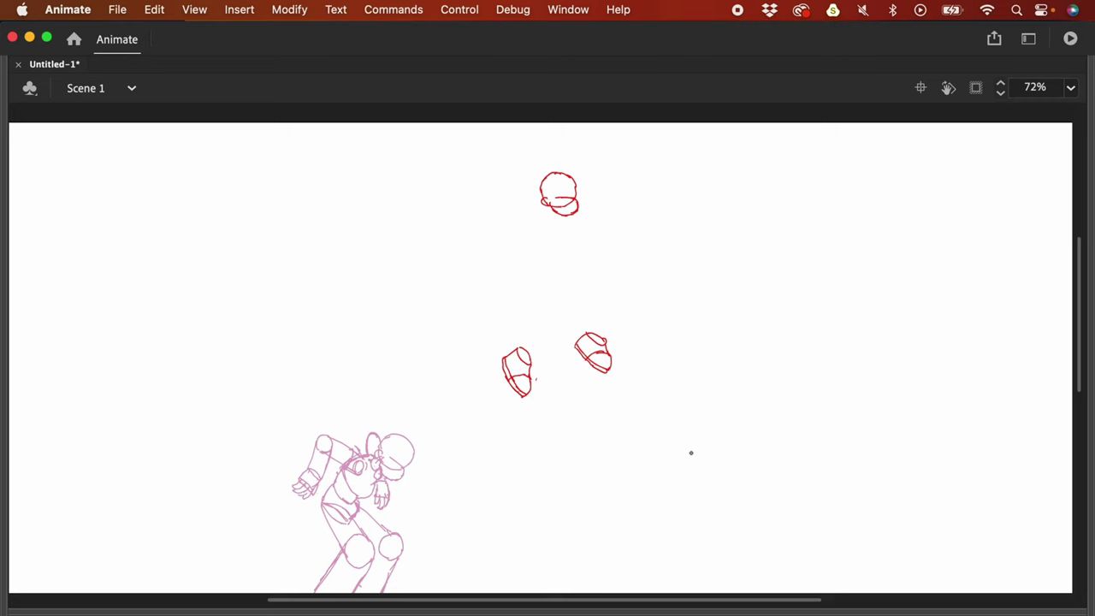
Step: Bring back the hidden panels and copy the standing figure from frame 1 of the rough_animation layer
key("F4")
scroll(726, 327, "down", 2)
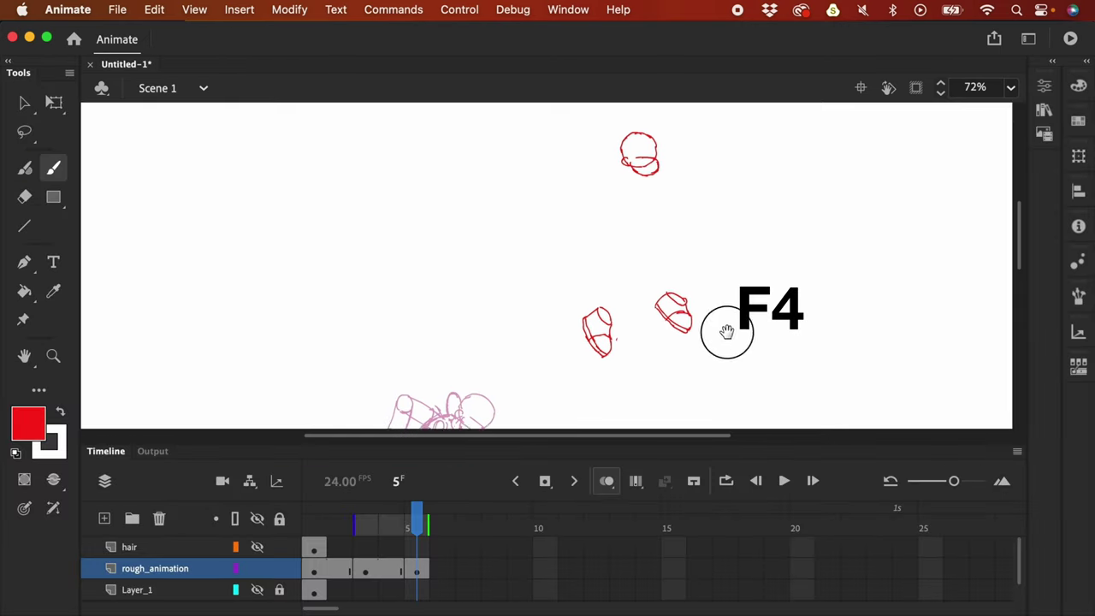
left_click(322, 570)
scroll(641, 257, "down", 2)
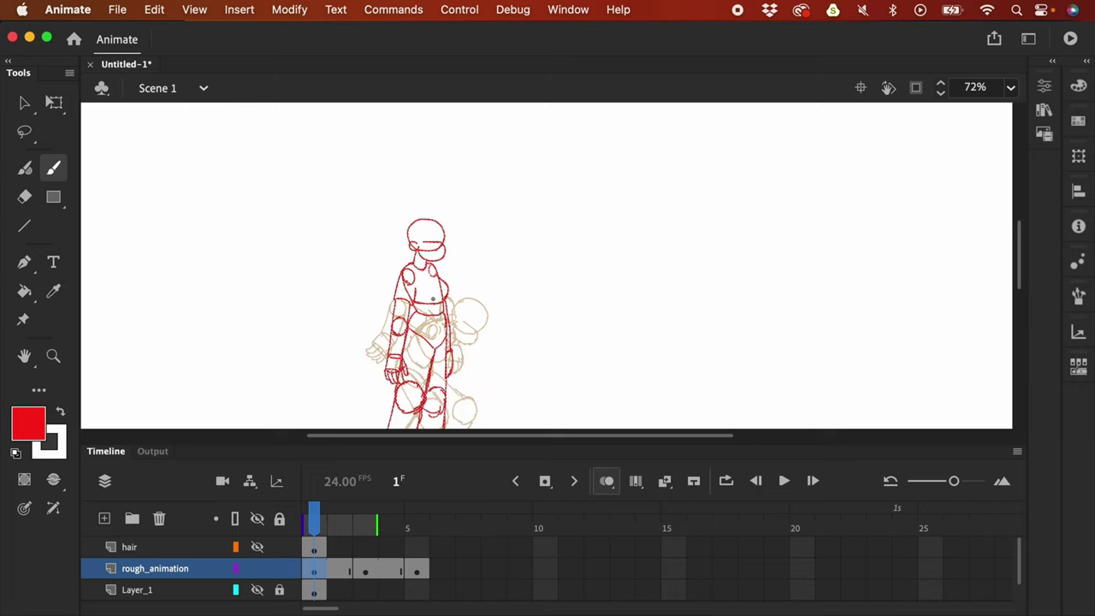
key("super+c")
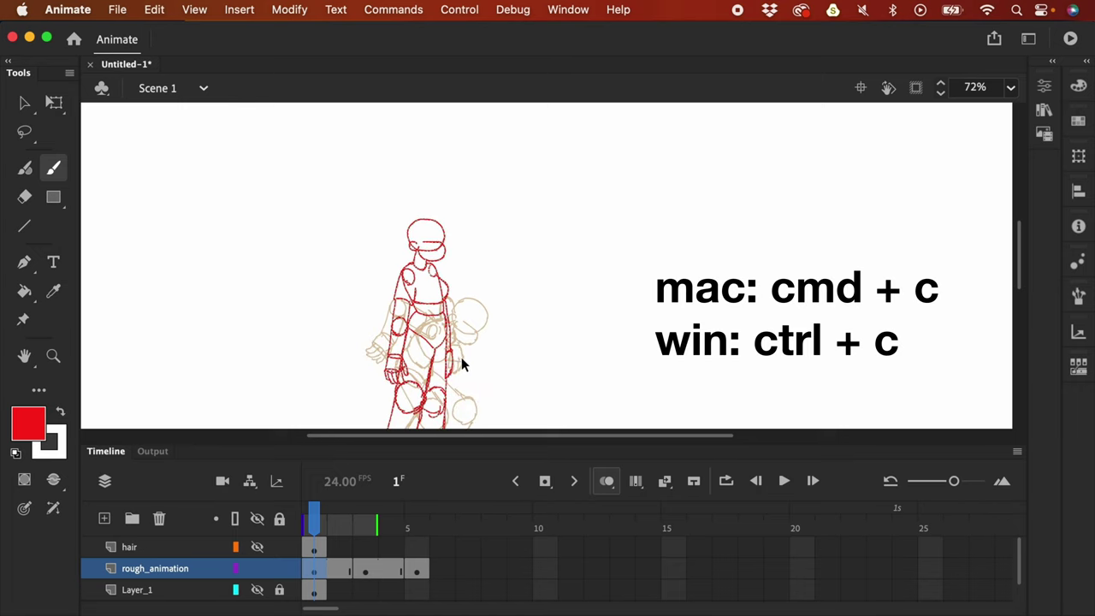
Step: Add a new layer above rough_animation and paste the copied figure in place on it
left_click(105, 519)
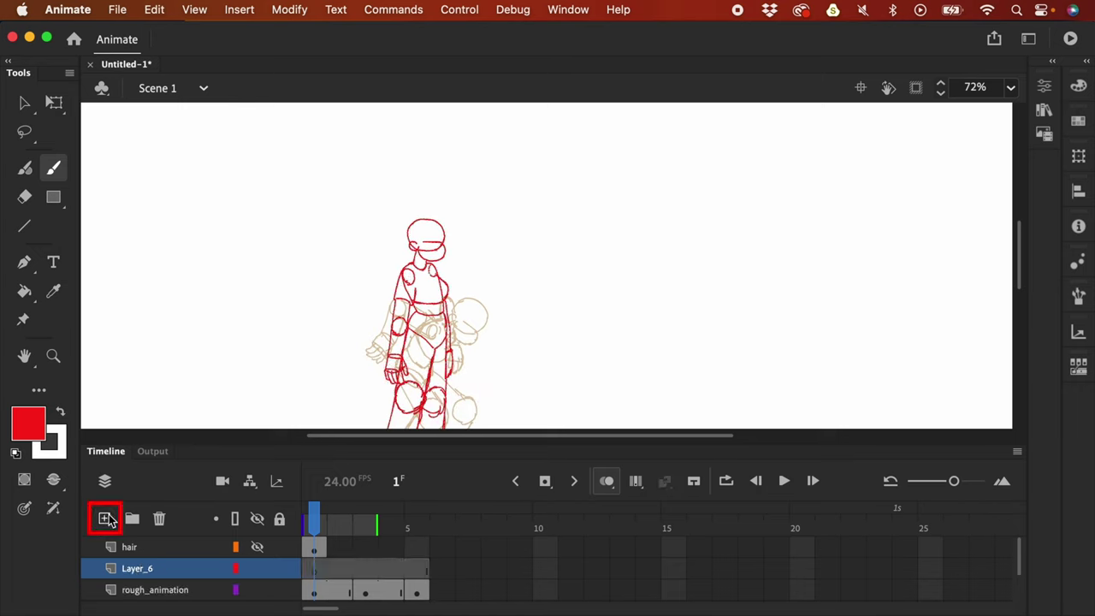
key("super+shift+v")
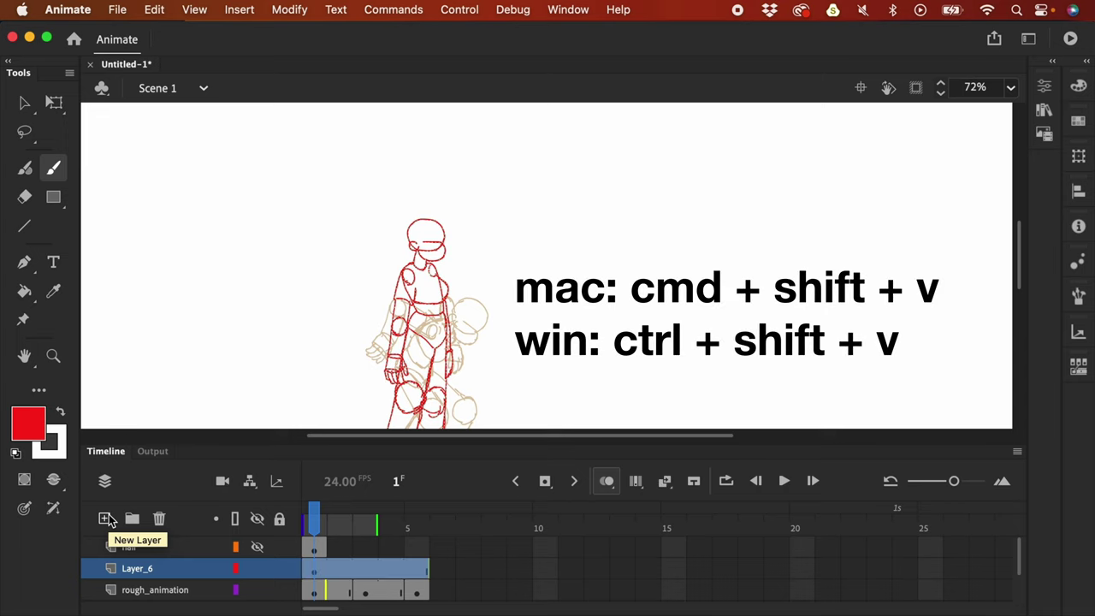
Step: Move the pasted figure up and to the right, clear of the original, and go to frame 5 on its layer
key("v")
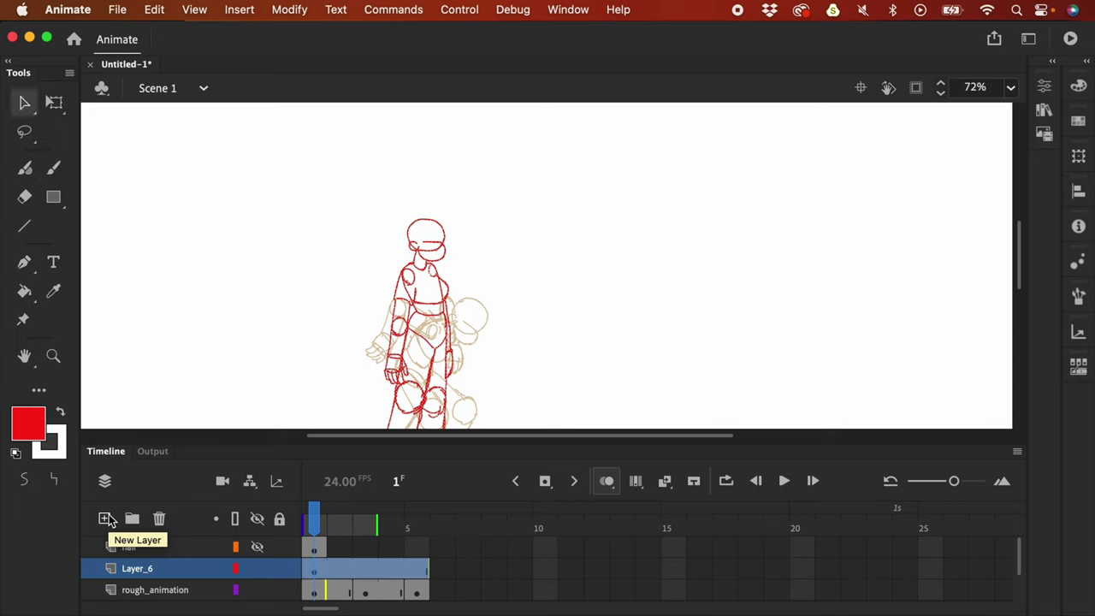
left_click_drag(454, 298, 688, 246)
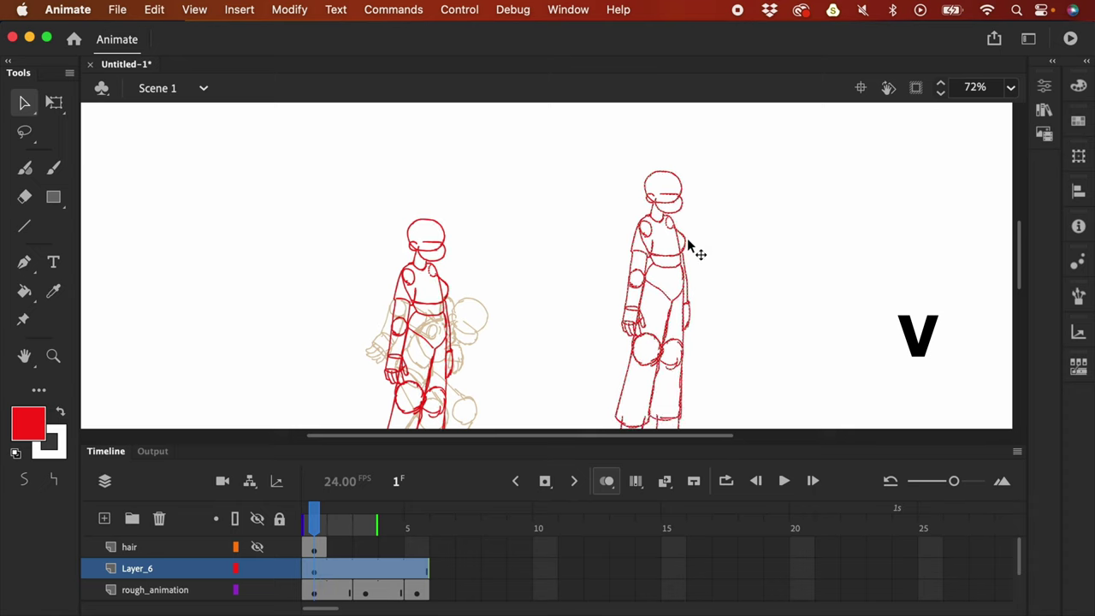
left_click(416, 571)
left_click_drag(749, 222, 733, 305)
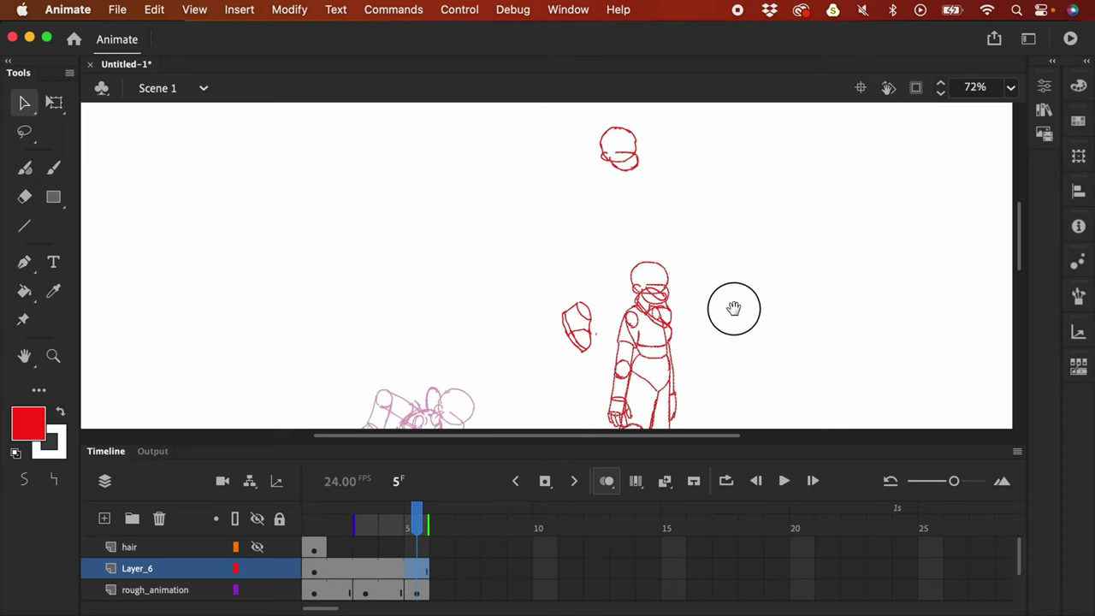
Step: Move the standing reference figure up beside the airborne head and shoes and display Layer_6 as outlines
mouse_move(665, 289)
left_mouse_down()
mouse_move(684, 288)
mouse_move(753, 151)
left_mouse_up()
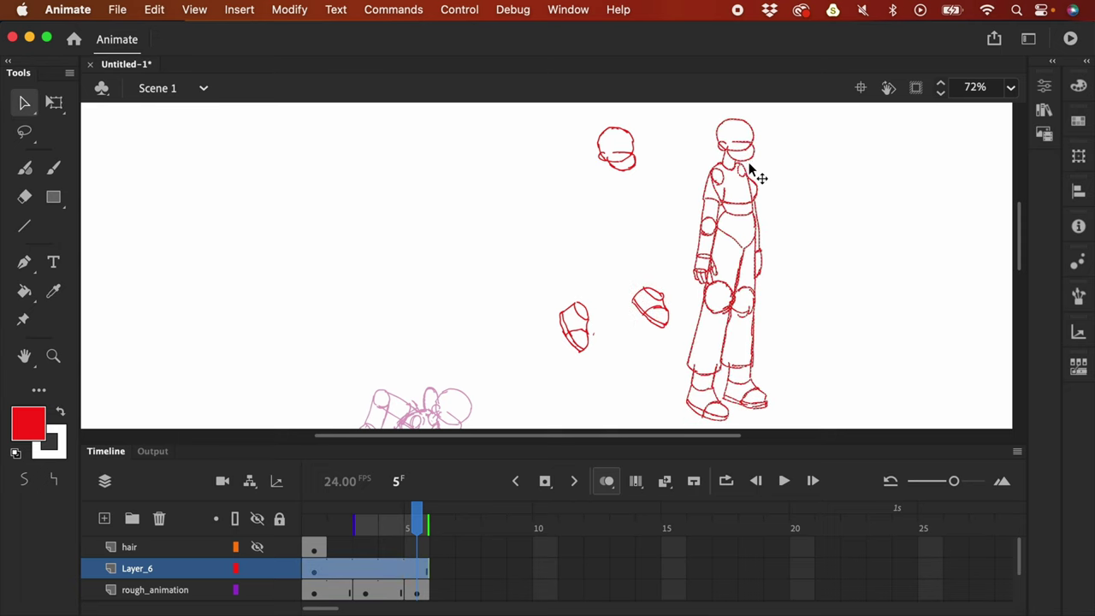
left_click(237, 569)
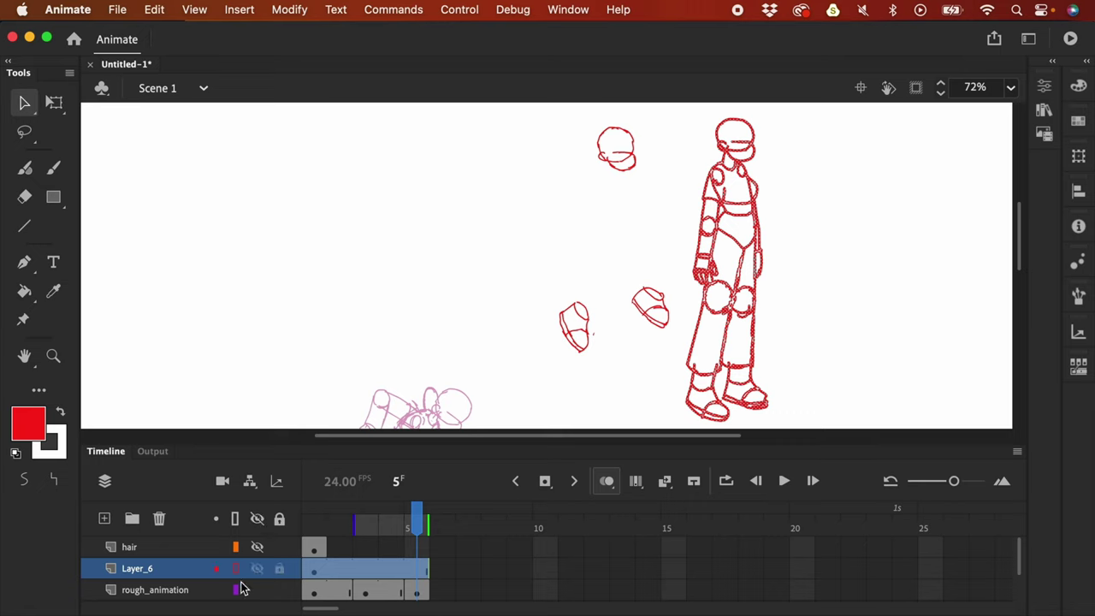
Step: Brush in the neck, shoulder circle, chest, waist and hips below the airborne head on frame 5 of the rough_animation layer
left_click(418, 592)
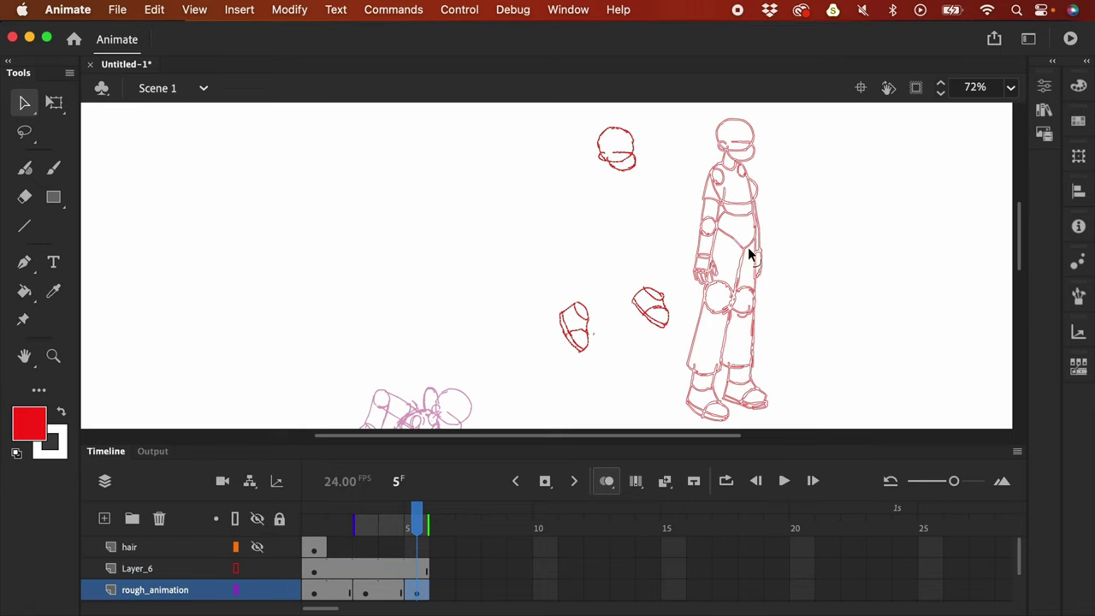
key("b")
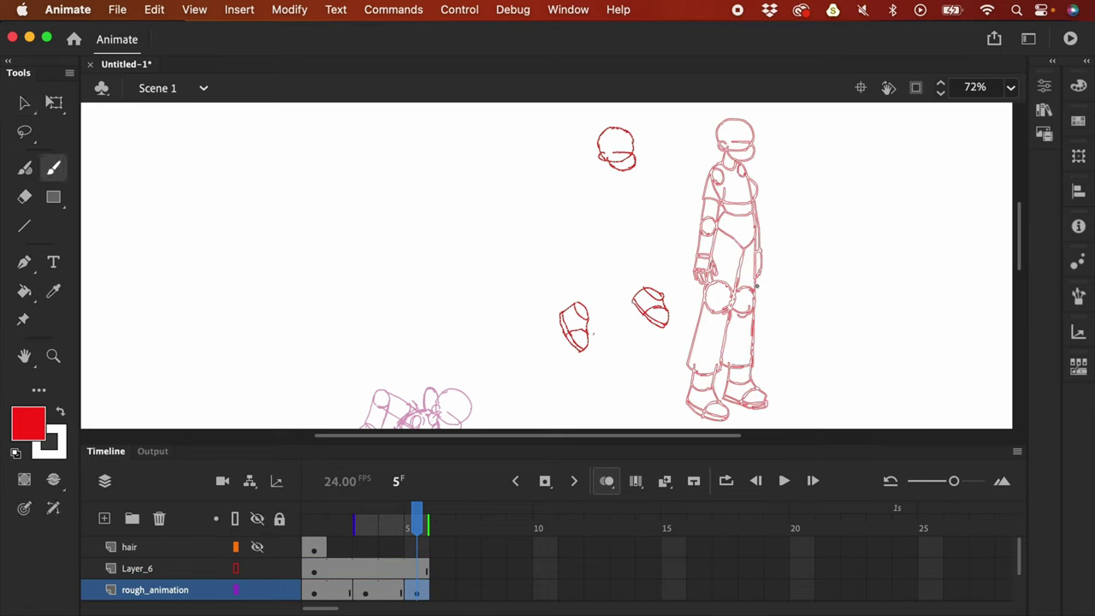
key("F4")
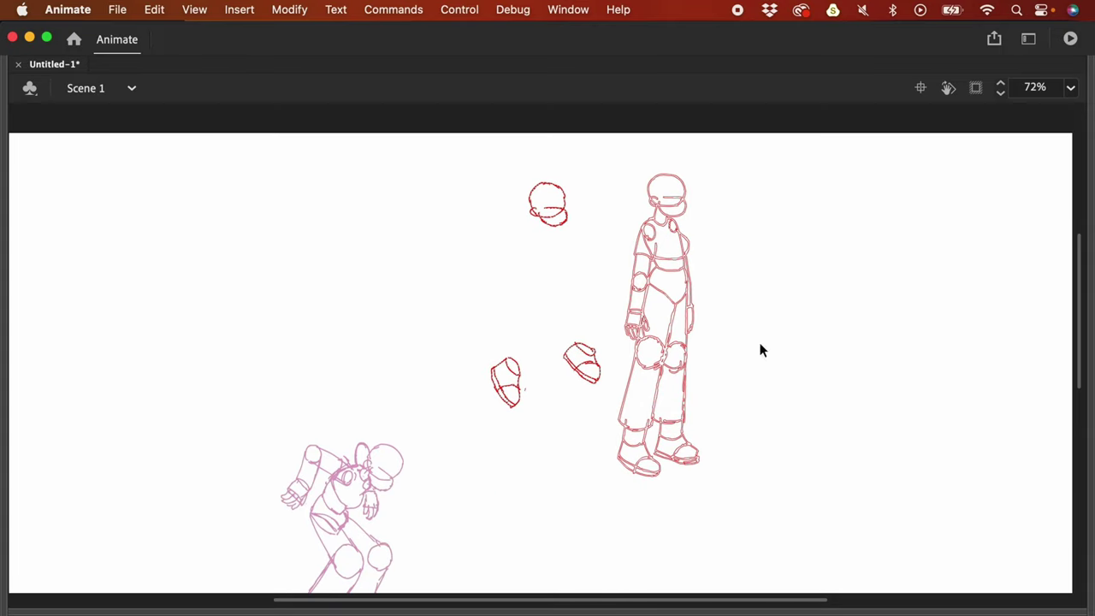
key("super+equal")
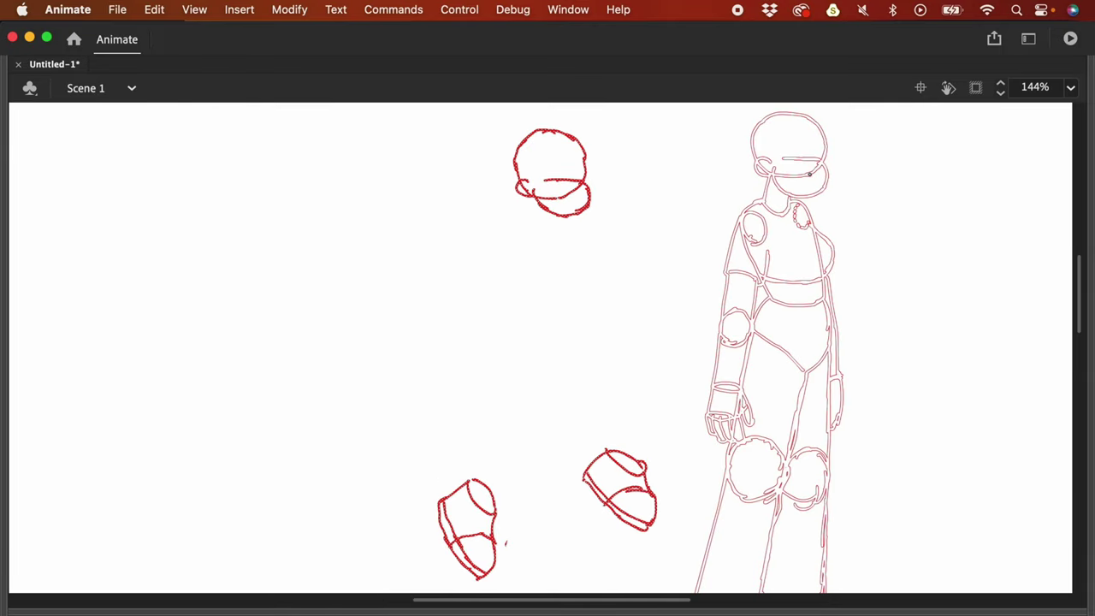
mouse_move(527, 202)
left_mouse_down()
mouse_move(531, 192)
mouse_move(519, 204)
mouse_move(536, 229)
left_mouse_up()
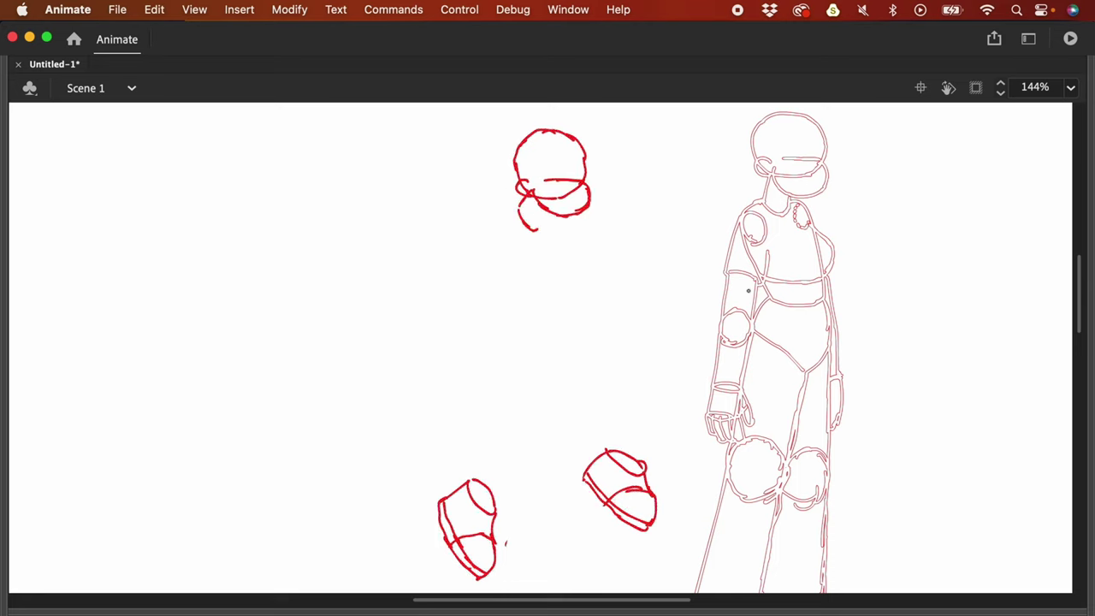
mouse_move(539, 230)
left_mouse_down()
mouse_move(552, 213)
mouse_move(497, 225)
left_mouse_up()
left_click_drag(552, 213, 561, 229)
mouse_move(500, 210)
left_mouse_down()
mouse_move(561, 227)
mouse_move(488, 258)
left_mouse_up()
left_click_drag(561, 227, 549, 262)
mouse_move(553, 269)
left_mouse_down()
mouse_move(491, 262)
mouse_move(502, 296)
left_mouse_up()
left_click_drag(552, 269, 558, 287)
left_click_drag(502, 212, 490, 239)
left_click_drag(502, 303, 556, 290)
left_click_drag(559, 290, 578, 322)
mouse_move(498, 313)
left_mouse_down()
mouse_move(497, 335)
mouse_move(556, 352)
left_mouse_up()
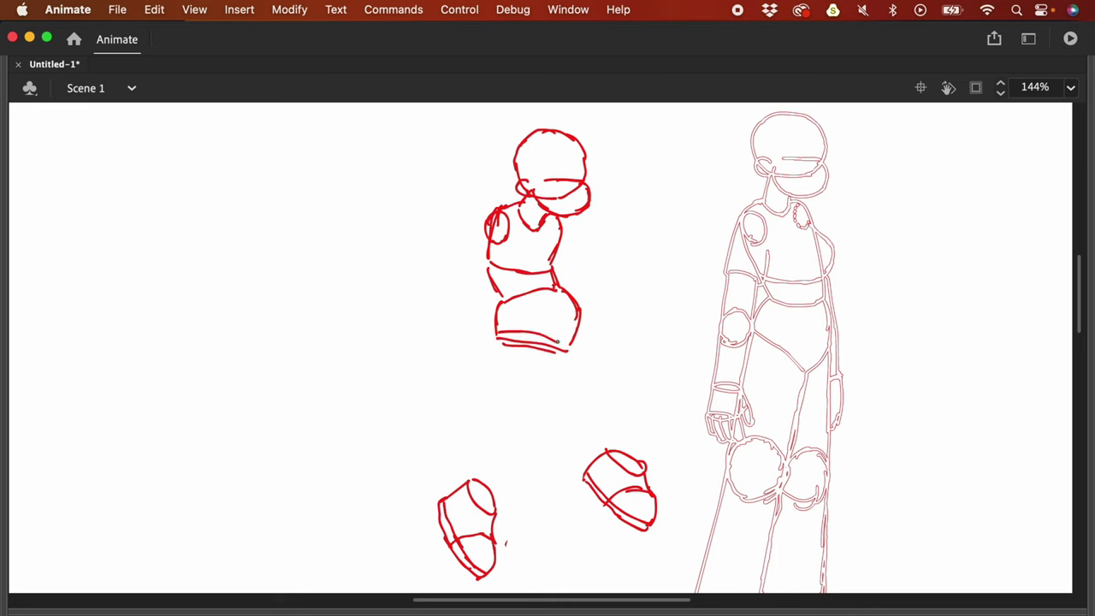
Step: Trace the reference figure's larger knee circle on the rough_animation layer and try to select just that tracing
left_click_drag(849, 376, 818, 308)
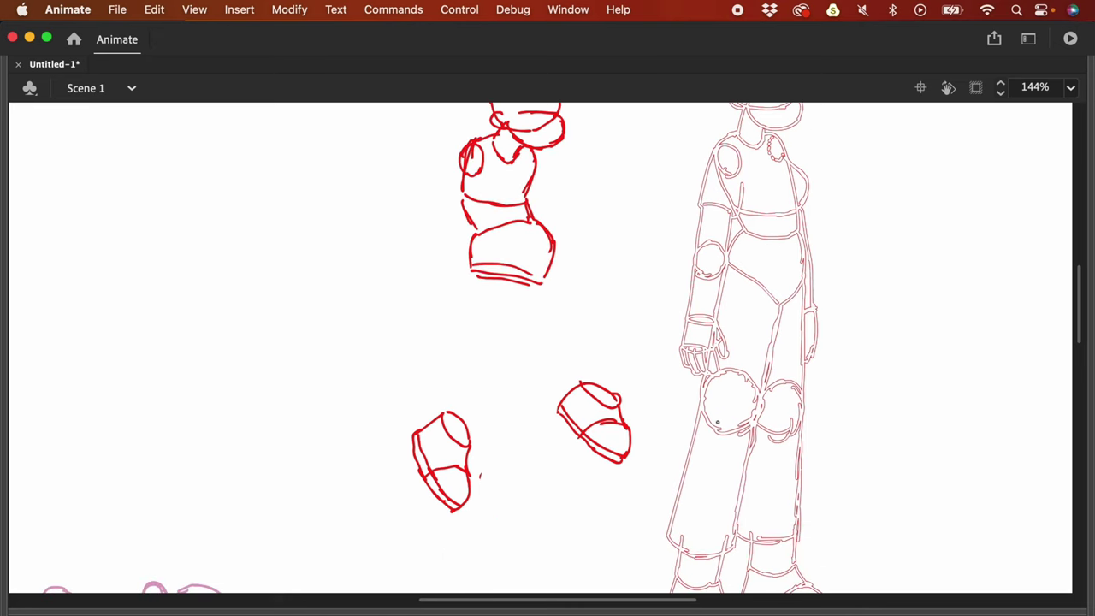
mouse_move(718, 431)
left_mouse_down()
mouse_move(705, 402)
mouse_move(711, 379)
mouse_move(745, 374)
mouse_move(758, 391)
mouse_move(745, 427)
mouse_move(724, 433)
left_mouse_up()
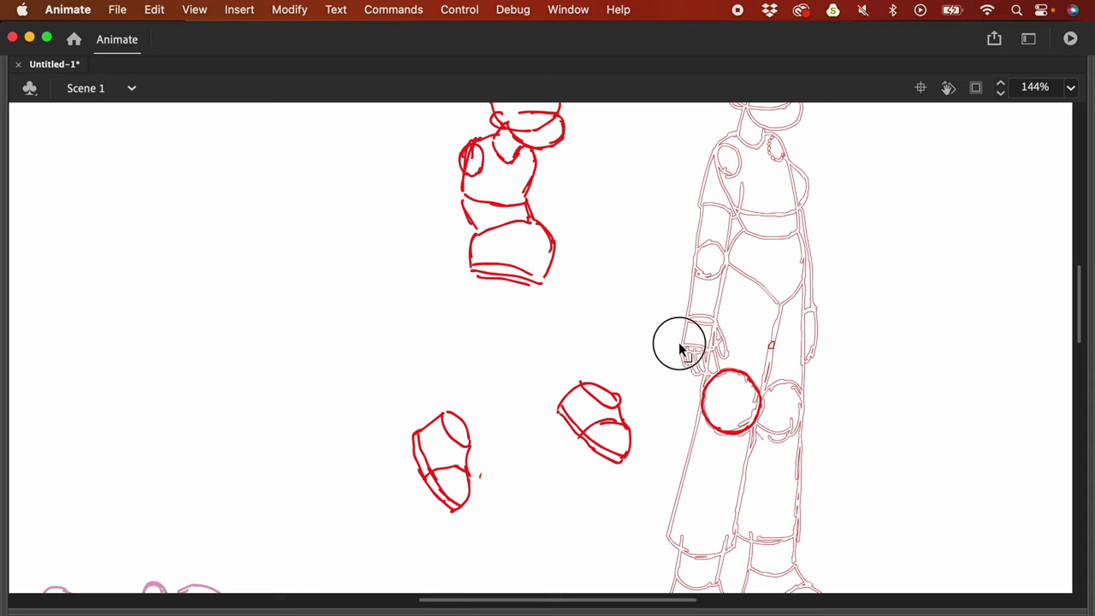
left_click_drag(679, 343, 790, 464)
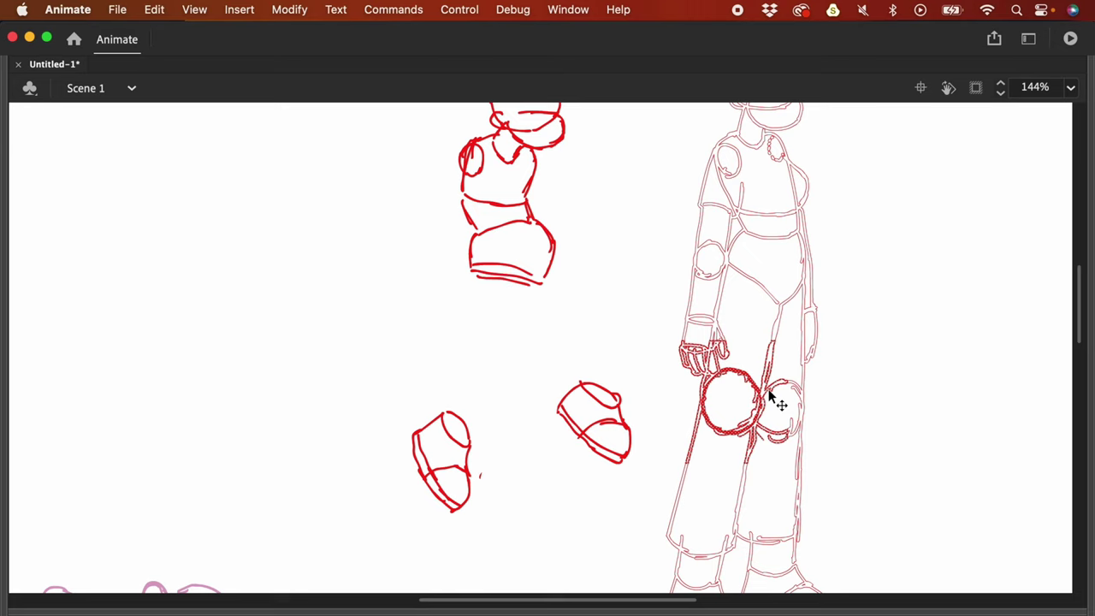
Step: Rename Layer_6 as guide and lock it
key("F4")
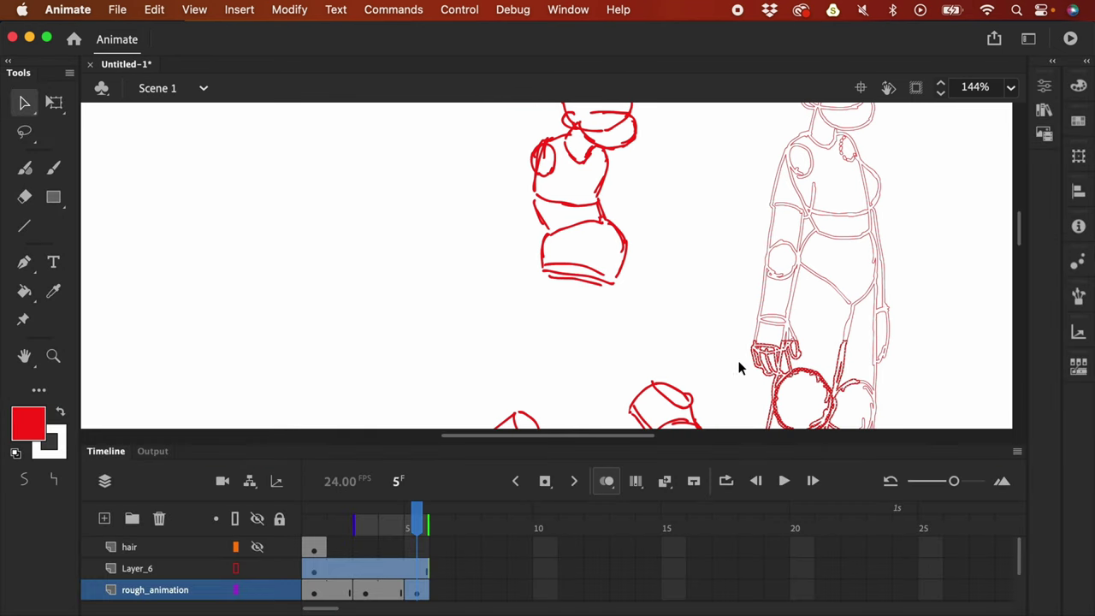
left_click_drag(728, 356, 679, 264)
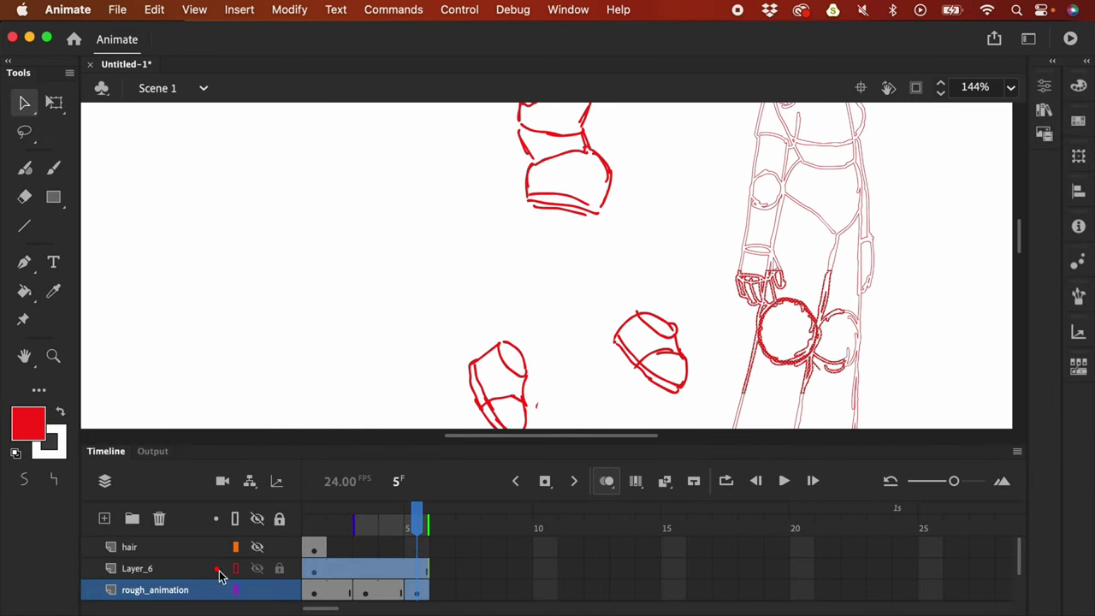
left_click(143, 570)
double_click(145, 569)
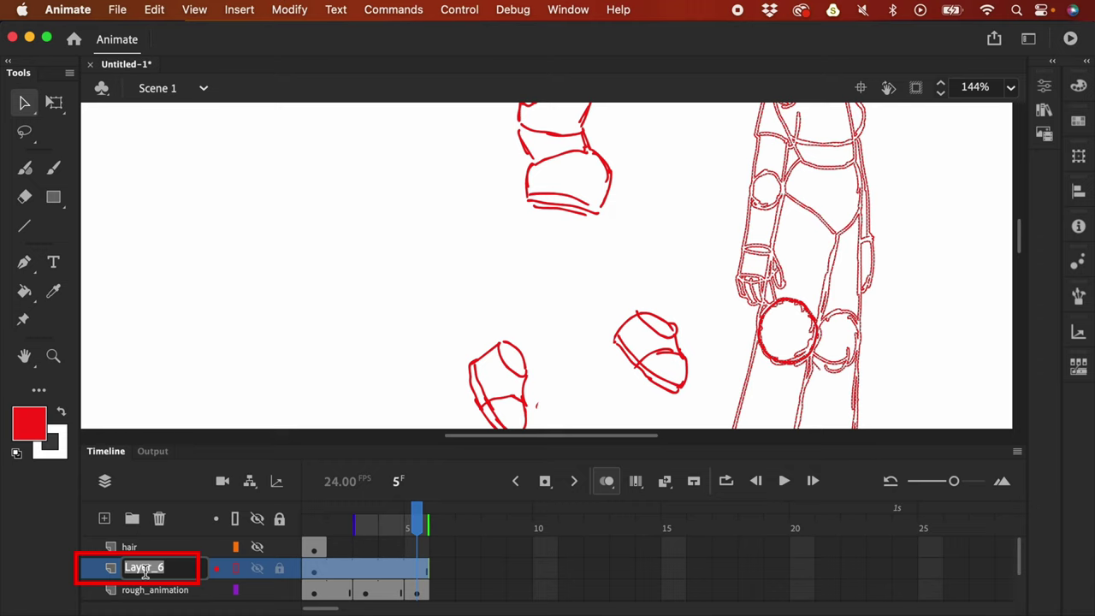
type("guide")
key("Return")
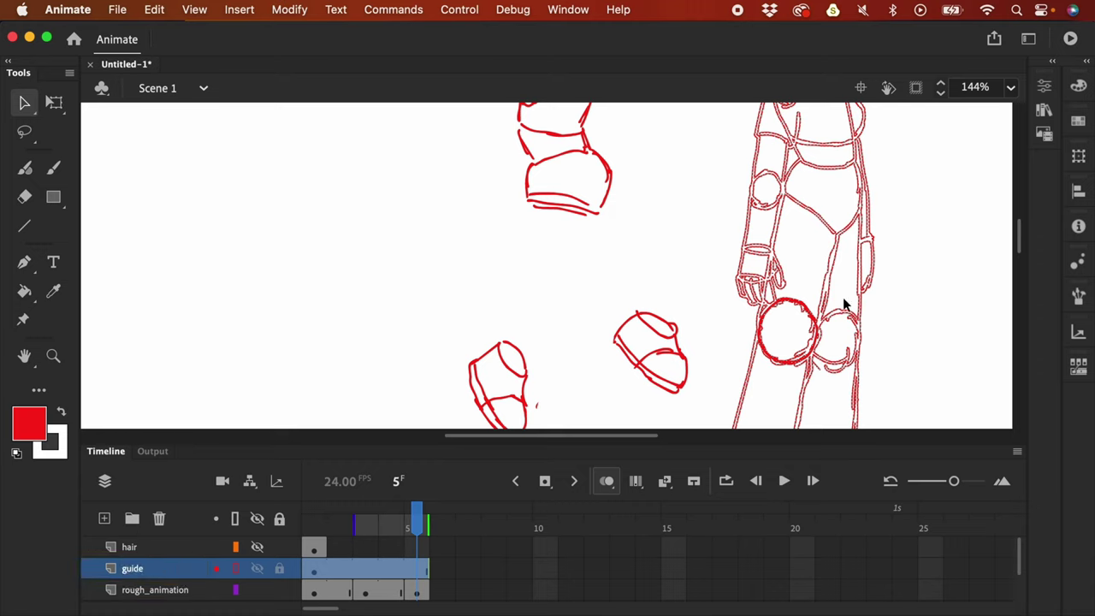
left_click(280, 568)
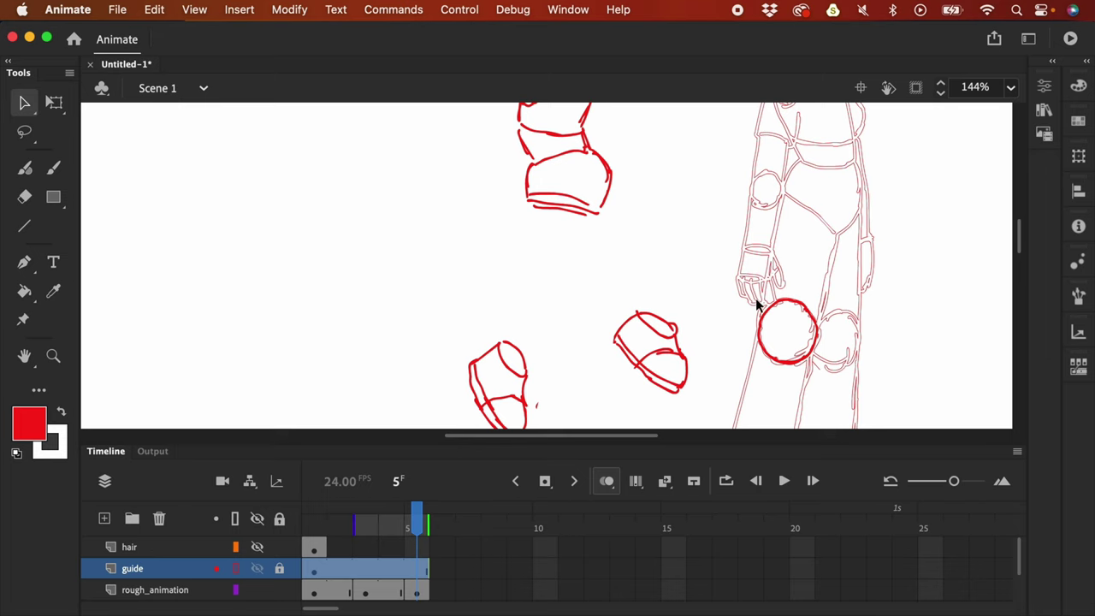
Step: Move the traced knee circle under the airborne hips and place a tracing of the other knee forward at hip height
left_click(418, 592)
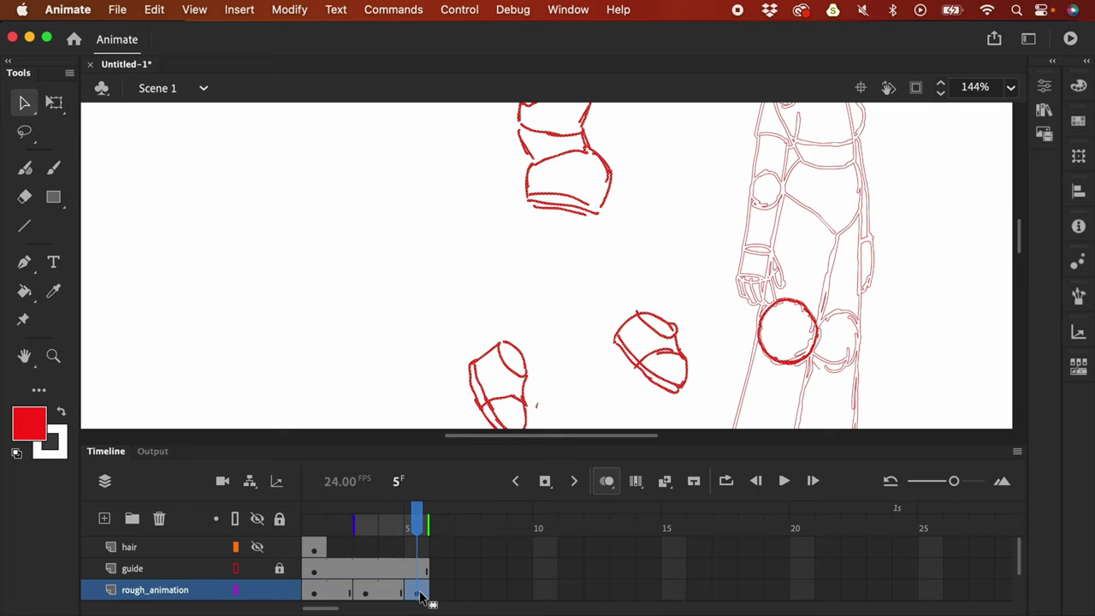
key("F4")
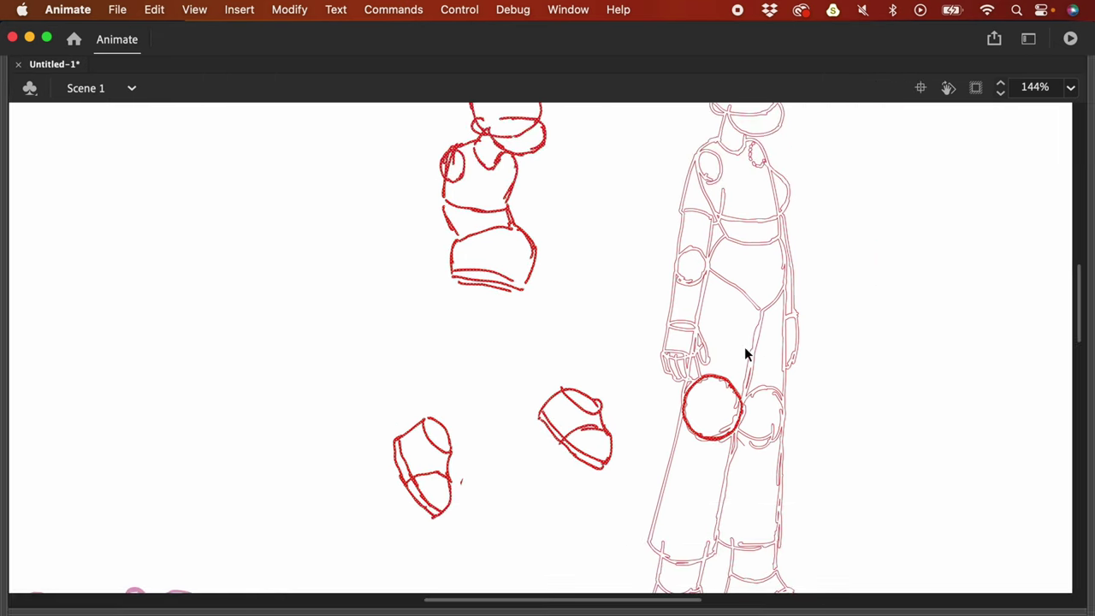
left_click_drag(656, 342, 760, 468)
left_click_drag(741, 402, 524, 322)
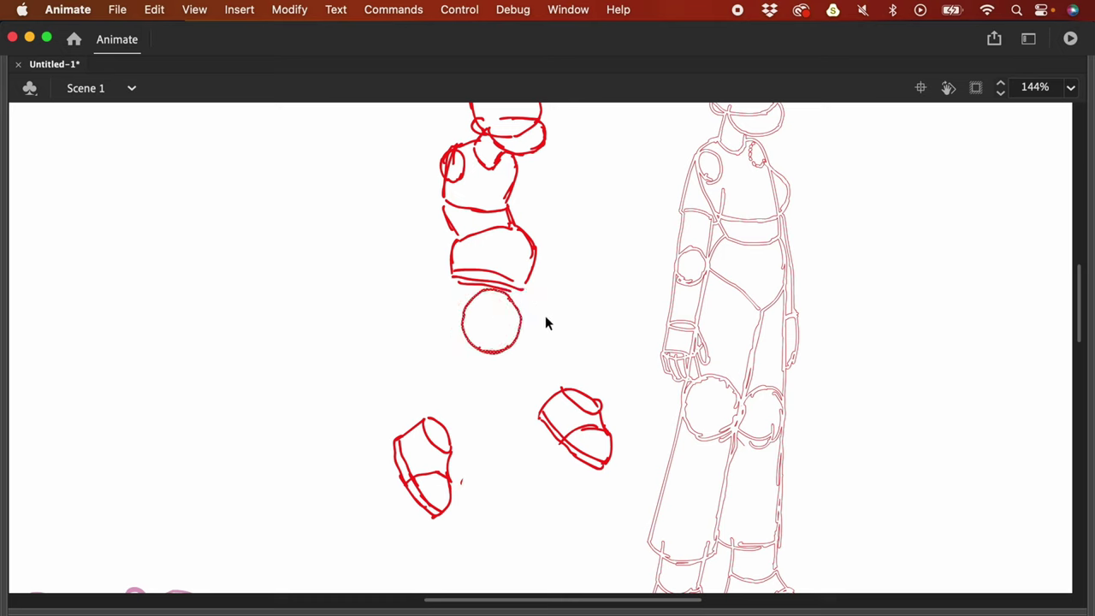
mouse_move(754, 438)
left_mouse_down()
mouse_move(739, 409)
mouse_move(762, 386)
mouse_move(782, 426)
mouse_move(757, 443)
mouse_move(633, 368)
mouse_move(624, 290)
left_mouse_up()
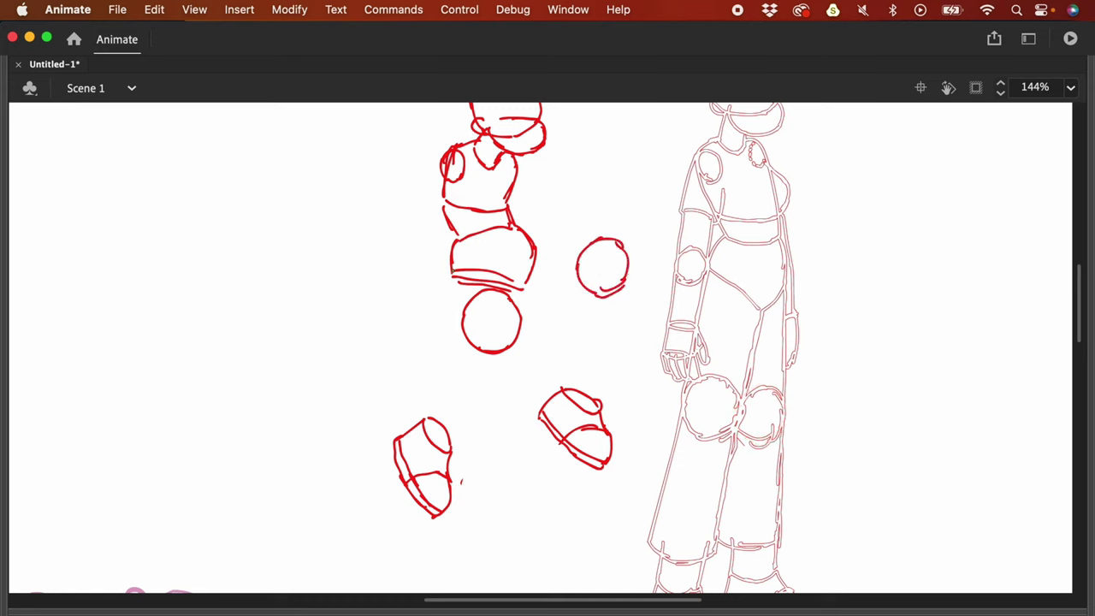
Step: Draw the thighs, wide trouser legs and ankles linking the airborne hips, knee circles and shoes
left_click_drag(452, 269, 513, 281)
left_click_drag(524, 234, 599, 242)
mouse_move(522, 292)
left_mouse_down()
mouse_move(585, 288)
mouse_move(562, 346)
left_mouse_up()
left_click_drag(624, 282, 625, 351)
mouse_move(558, 351)
left_mouse_down()
mouse_move(625, 359)
mouse_move(562, 390)
left_mouse_up()
left_click_drag(601, 376, 596, 402)
left_click_drag(465, 328, 425, 391)
left_click_drag(519, 332, 470, 432)
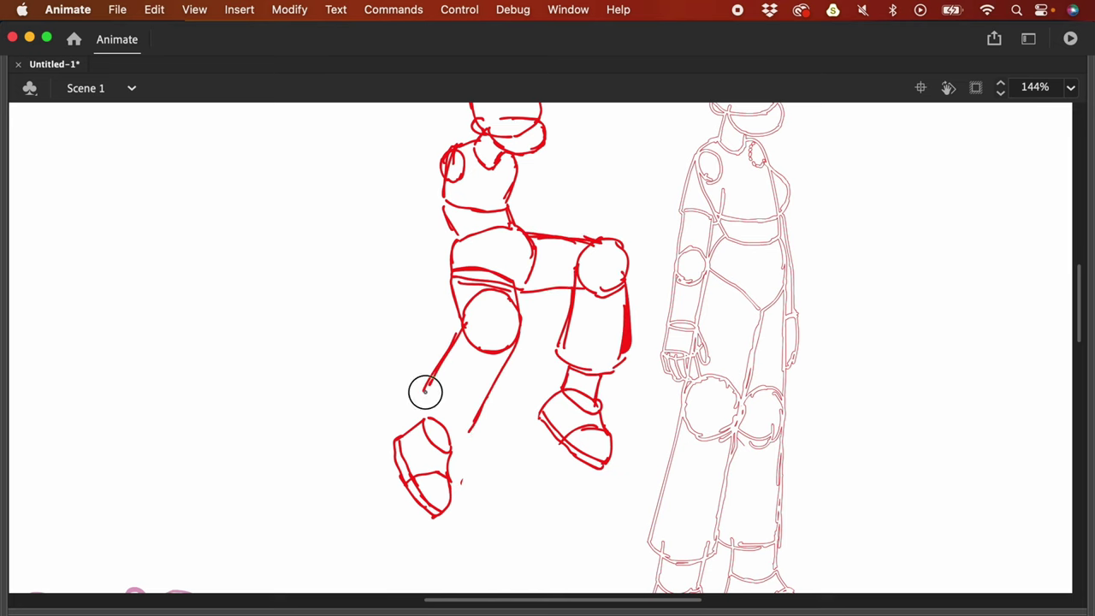
left_click_drag(426, 391, 432, 415)
mouse_move(431, 415)
left_mouse_down()
mouse_move(474, 433)
mouse_move(469, 522)
left_mouse_up()
key("super+minus")
key("super+minus")
key("super+equal")
left_click_drag(816, 385, 815, 406)
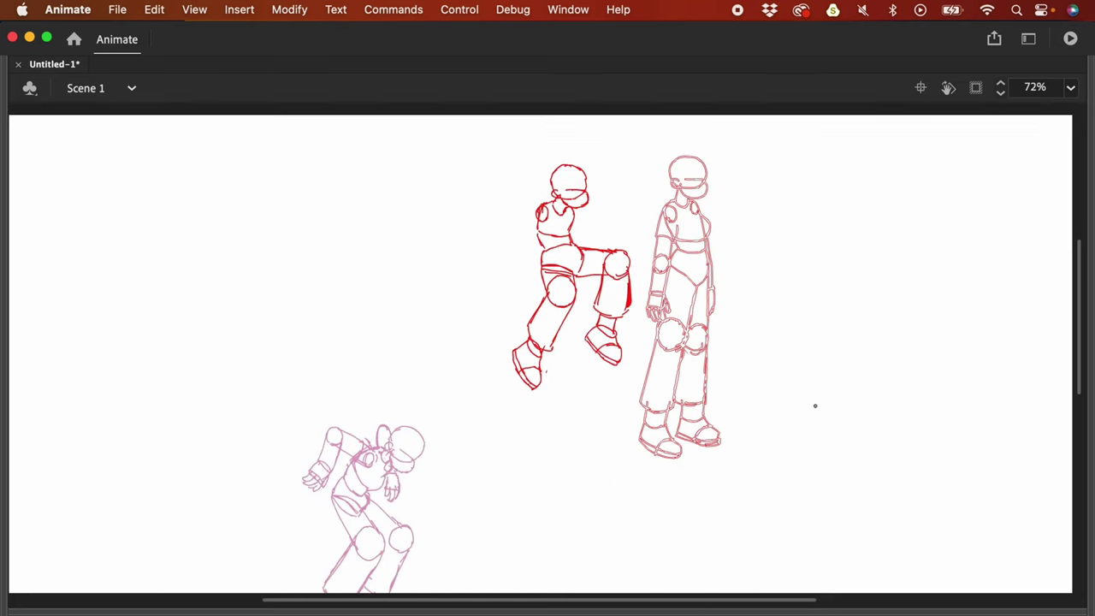
Step: Add the chest contour along the front of the airborne torso
key("super+equal")
scroll(806, 412, "up", 3)
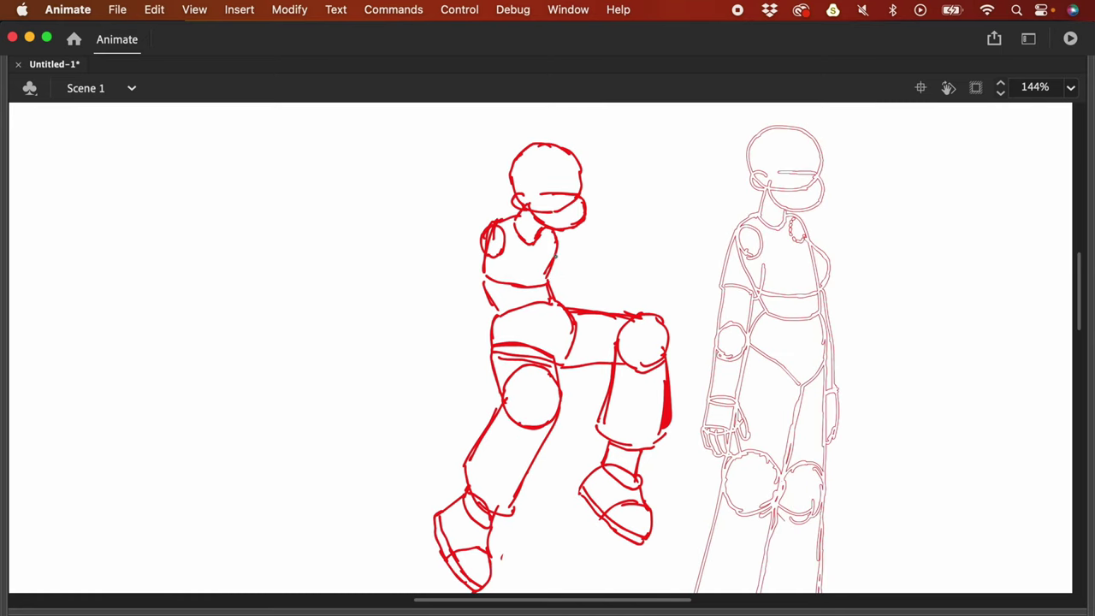
left_click_drag(553, 272, 561, 281)
Step: Trace the reference figure's elbow circle and move the tracing behind the airborne figure's near shoulder
left_click_drag(792, 439, 837, 398)
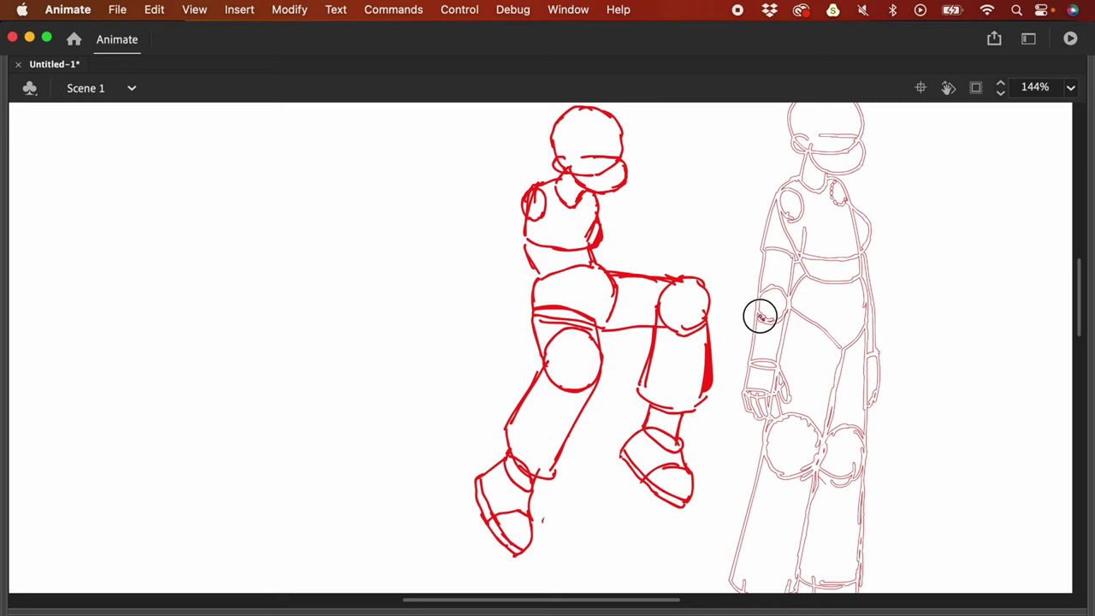
mouse_move(772, 286)
left_mouse_down()
mouse_move(786, 295)
mouse_move(768, 315)
mouse_move(785, 315)
left_mouse_up()
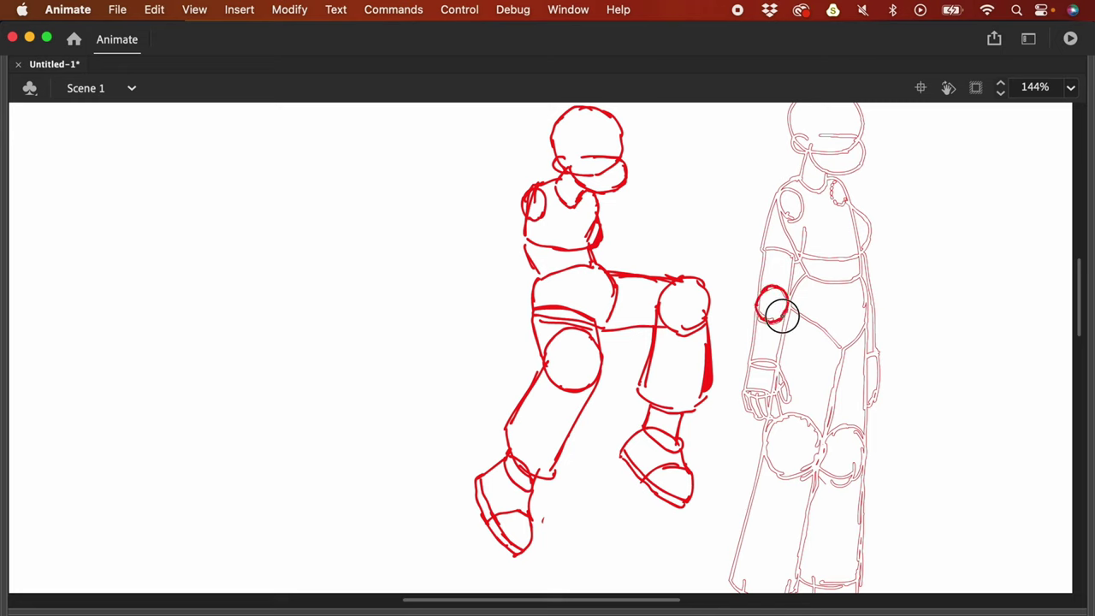
key("v")
mouse_move(747, 266)
left_mouse_down()
mouse_move(790, 325)
mouse_move(462, 254)
mouse_move(487, 222)
mouse_move(468, 191)
left_mouse_up()
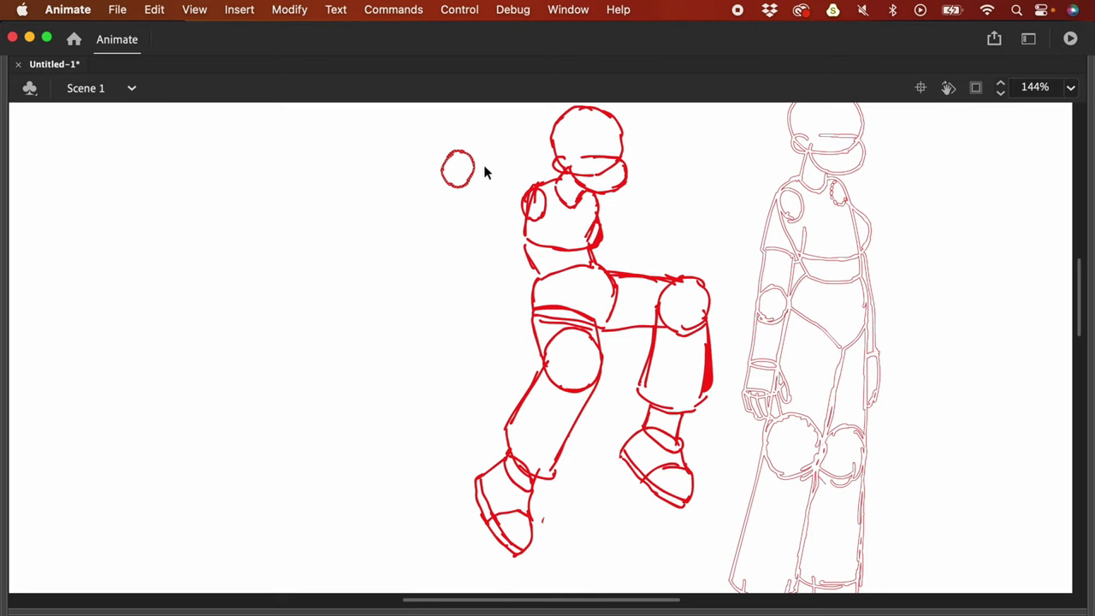
Step: Try the elbow circle at several distances behind the near shoulder
key("super+v")
left_click_drag(561, 355, 636, 170)
key("BackSpace")
key("b")
left_click_drag(406, 137, 492, 224)
left_click_drag(477, 175, 512, 179)
key("super+z")
left_click_drag(473, 177, 508, 187)
left_click(507, 171)
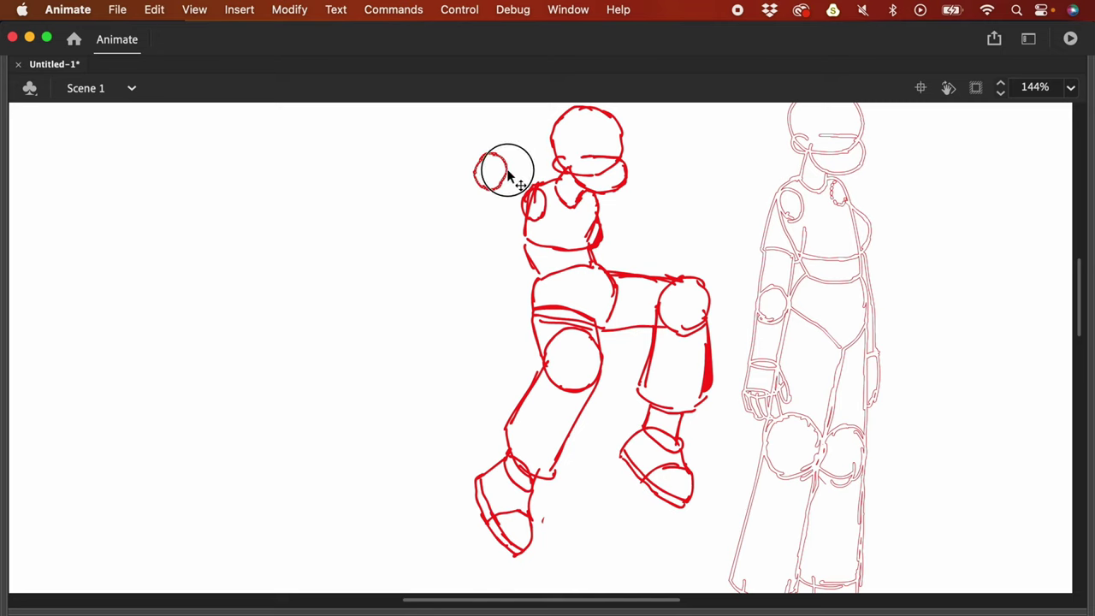
left_click_drag(505, 170, 528, 174)
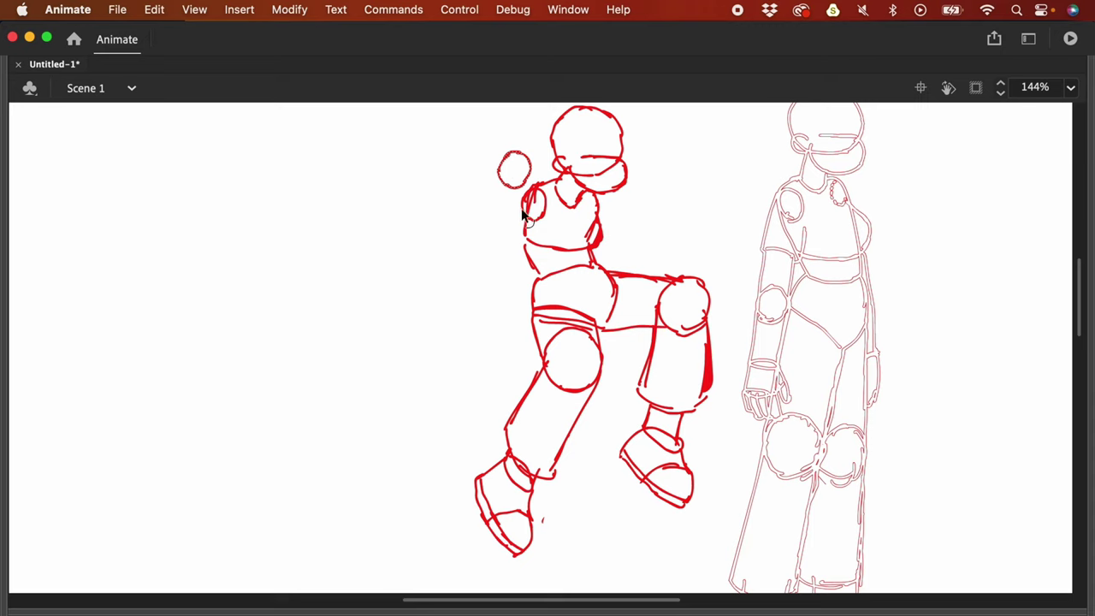
left_click_drag(531, 166, 473, 168)
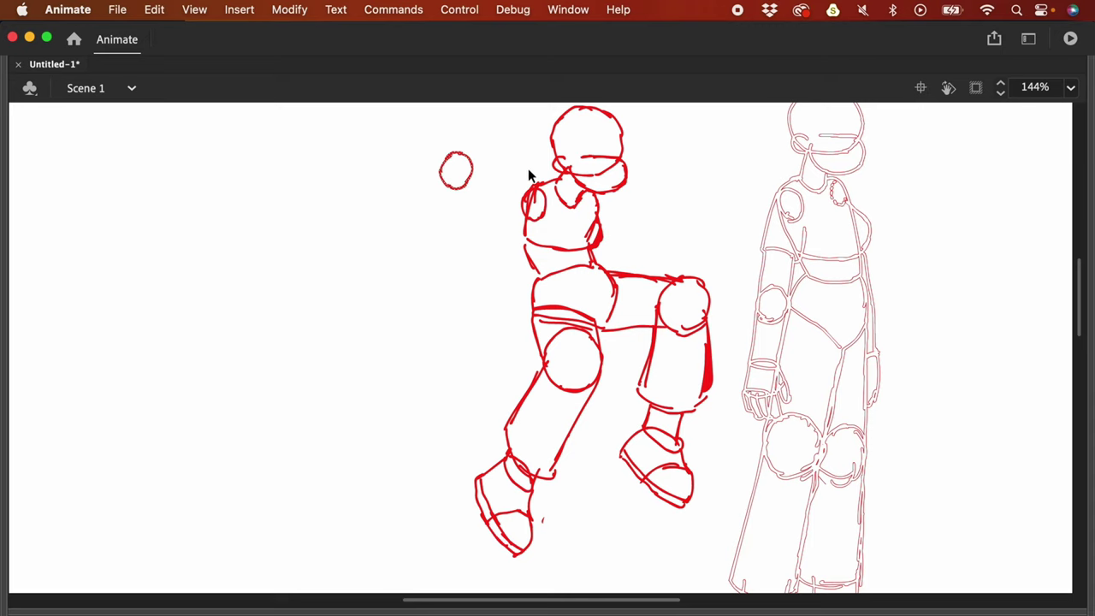
left_click(508, 180)
key("super+z")
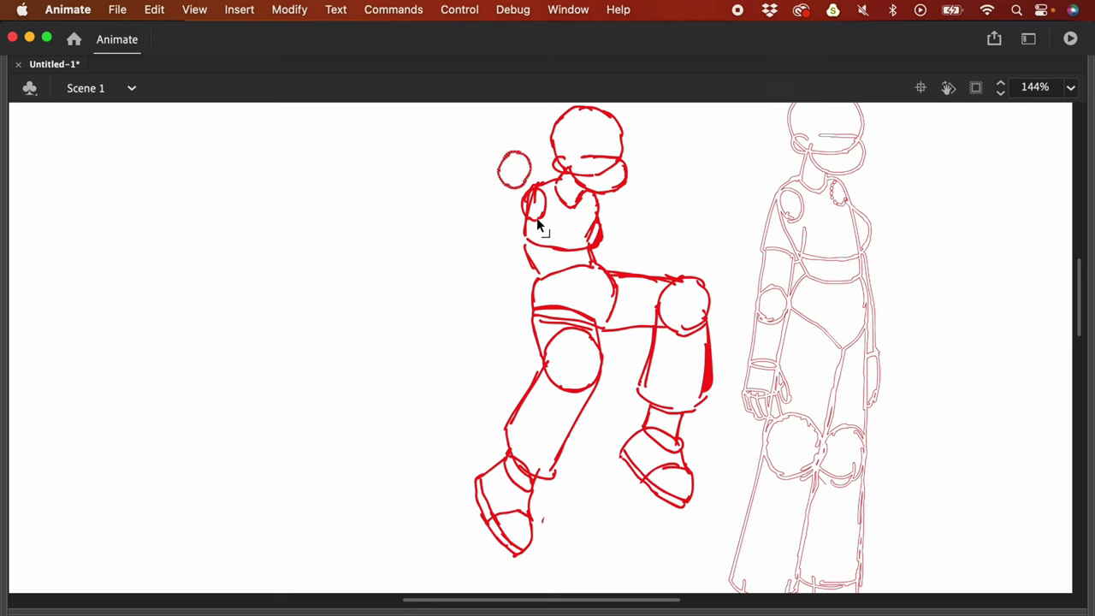
left_click_drag(529, 174, 507, 176)
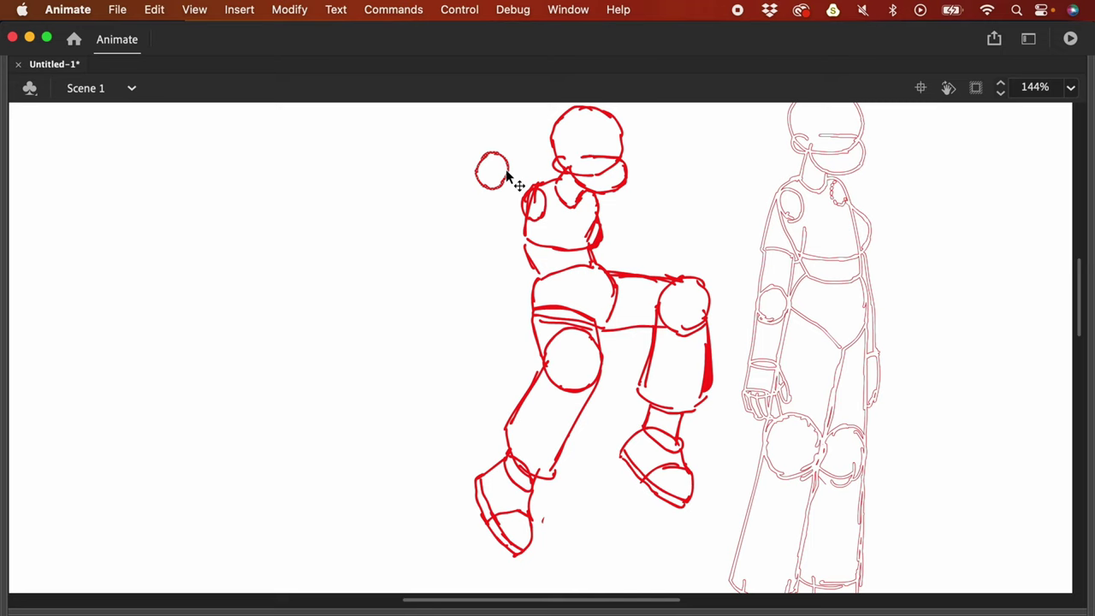
left_click(523, 195)
scroll(670, 179, "up", 2)
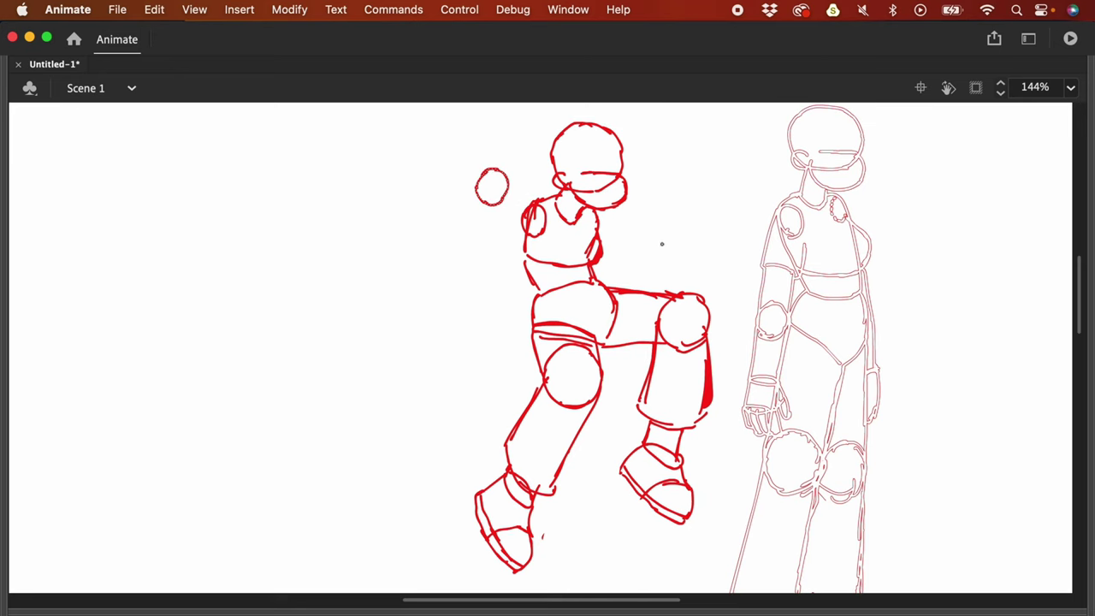
left_click_drag(495, 205, 526, 235)
mouse_move(507, 175)
left_mouse_down()
mouse_move(521, 214)
mouse_move(510, 219)
mouse_move(513, 189)
mouse_move(502, 197)
mouse_move(525, 185)
mouse_move(498, 220)
mouse_move(470, 229)
mouse_move(497, 246)
left_mouse_up()
key("super+z")
key("super+z")
key("super+z")
key("super+z")
key("super+z")
key("super+z")
Step: Shift the elbow circle away from the shoulder and draw the bent near arm with sleeve, forearm, cuff and fingers
mouse_move(505, 194)
left_mouse_down()
mouse_move(481, 199)
mouse_move(480, 177)
left_mouse_up()
left_click_drag(506, 190, 503, 224)
left_click_drag(526, 233, 471, 212)
left_click_drag(451, 196, 453, 253)
mouse_move(479, 203)
left_mouse_down()
mouse_move(452, 251)
mouse_move(471, 276)
left_mouse_up()
left_click_drag(455, 255, 479, 245)
mouse_move(481, 247)
left_mouse_down()
mouse_move(505, 279)
mouse_move(492, 285)
left_mouse_up()
left_click_drag(491, 276, 481, 291)
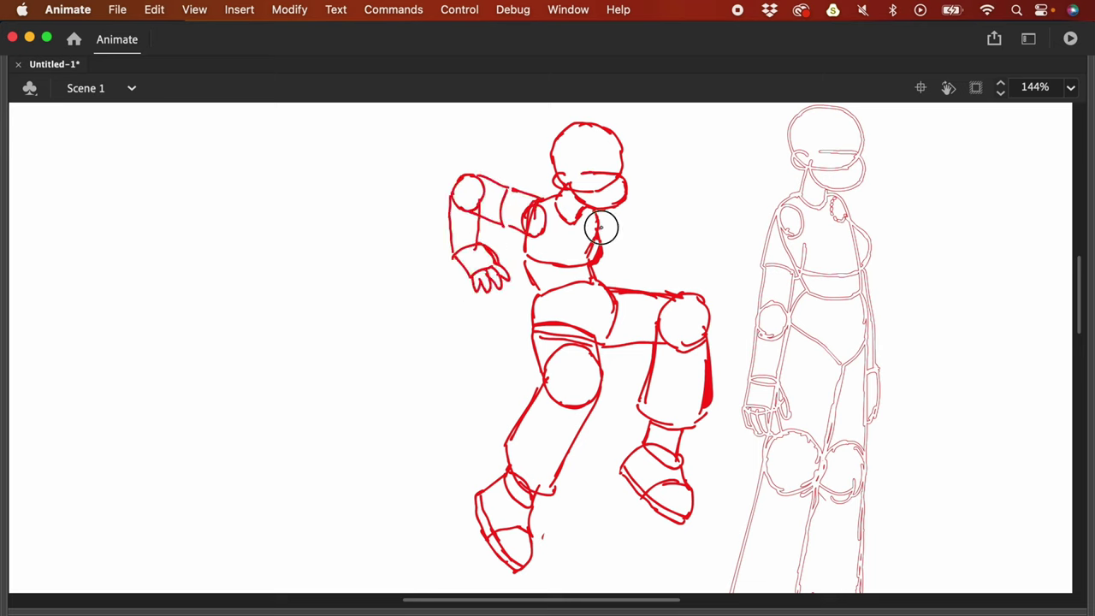
Step: Draw the far arm reaching forward from the chest with an open hand
left_click_drag(602, 228, 608, 215)
mouse_move(609, 218)
left_mouse_down()
mouse_move(642, 248)
mouse_move(671, 219)
left_mouse_up()
key("super+minus")
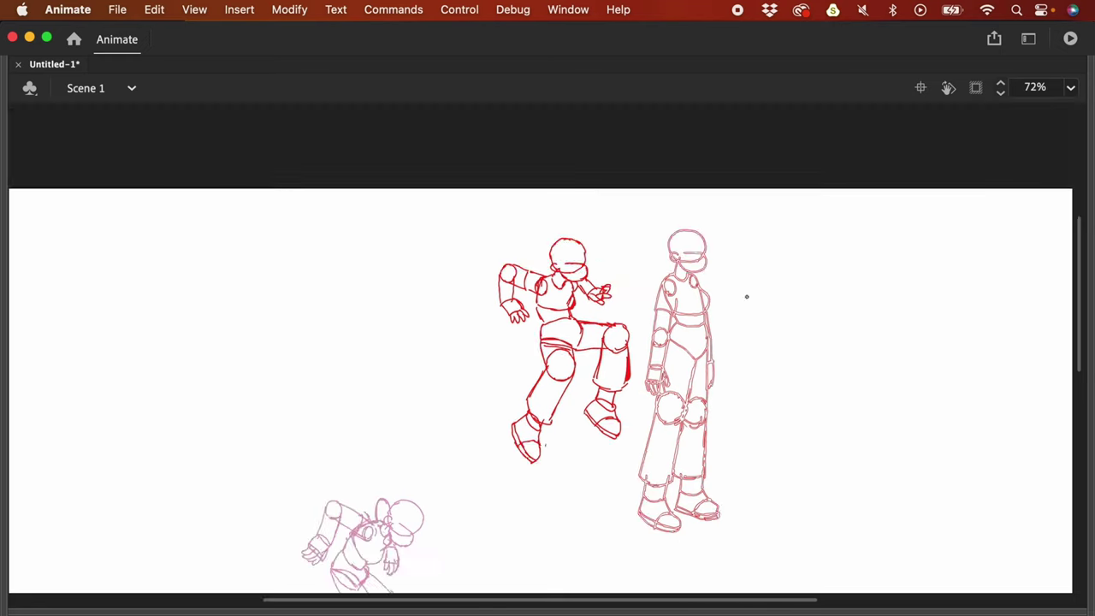
mouse_move(713, 577)
left_mouse_down()
mouse_move(667, 432)
mouse_move(721, 447)
mouse_move(717, 456)
left_mouse_up()
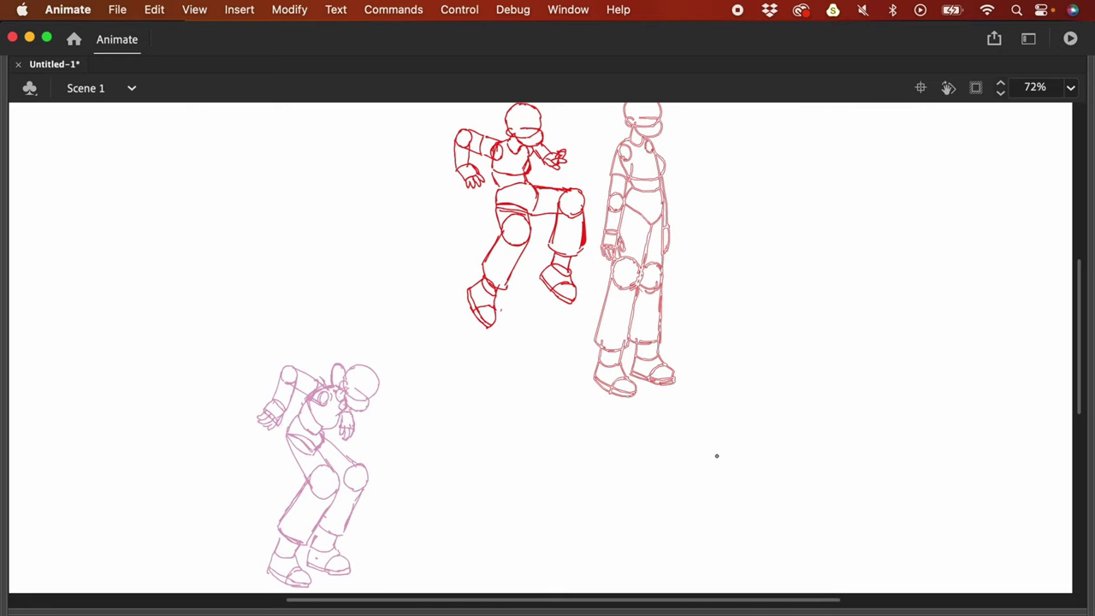
Step: Unlock the guide layer and insert a blank keyframe at frame 7 on the rough_animation layer
key("F4")
left_click_drag(726, 380, 648, 378)
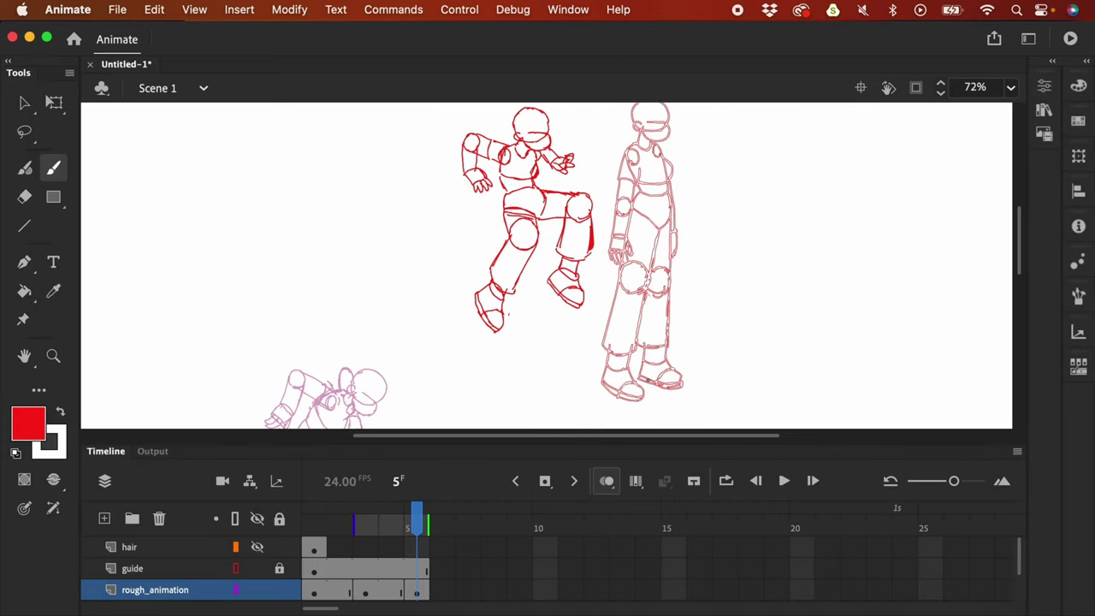
key("super+minus")
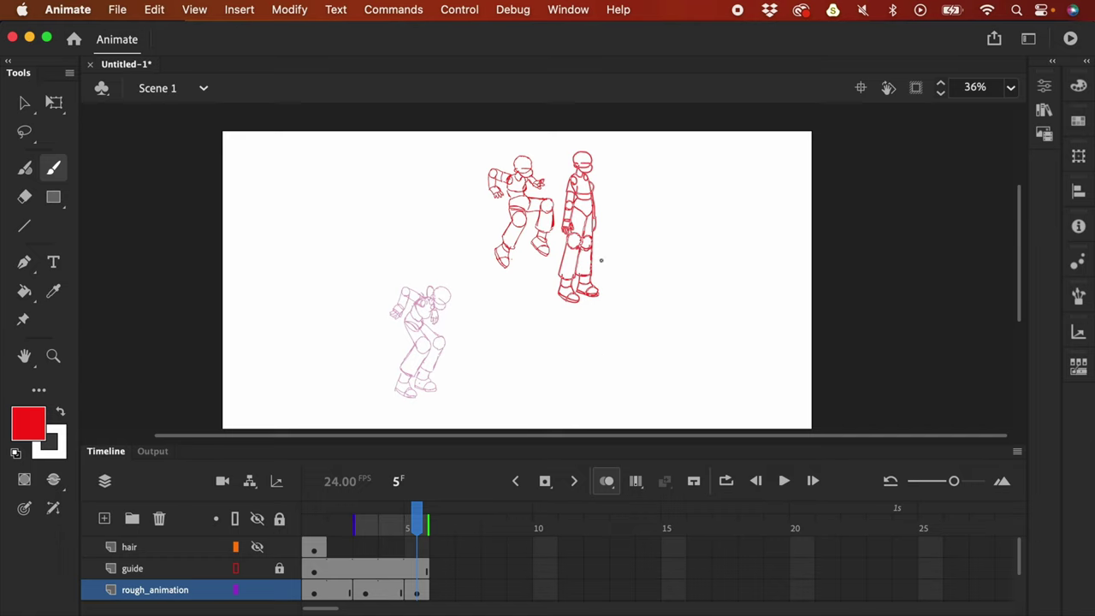
left_click(278, 568)
left_click(419, 572)
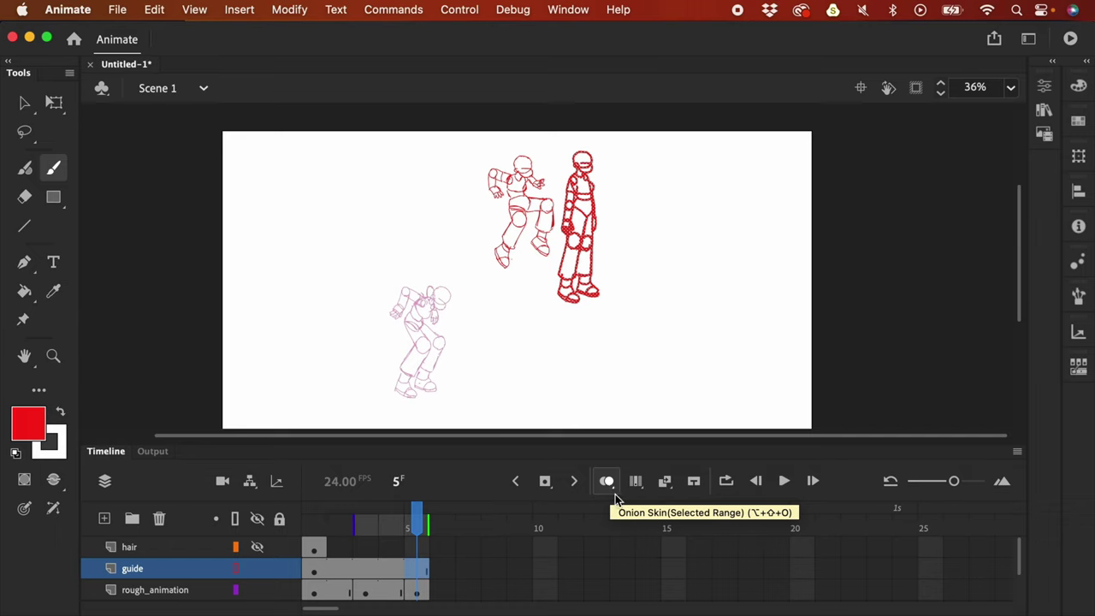
scroll(1021, 569, "down", 1)
left_click(462, 572)
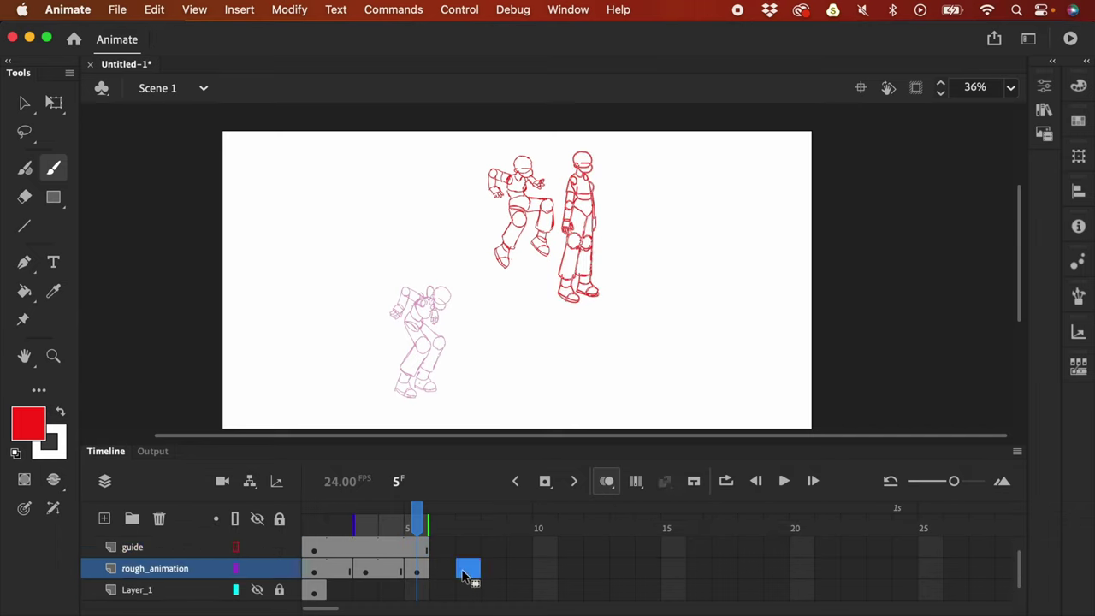
Step: Extend the guide layer's frames to frame 7 so the reference figure is available there
left_click(471, 549)
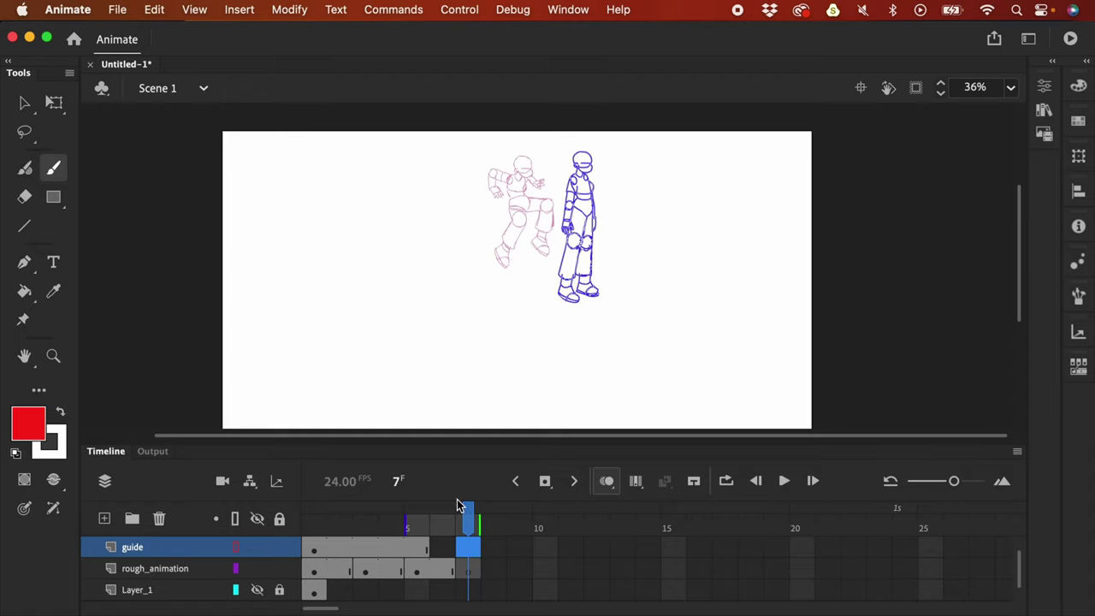
left_click(432, 548)
left_click(470, 550)
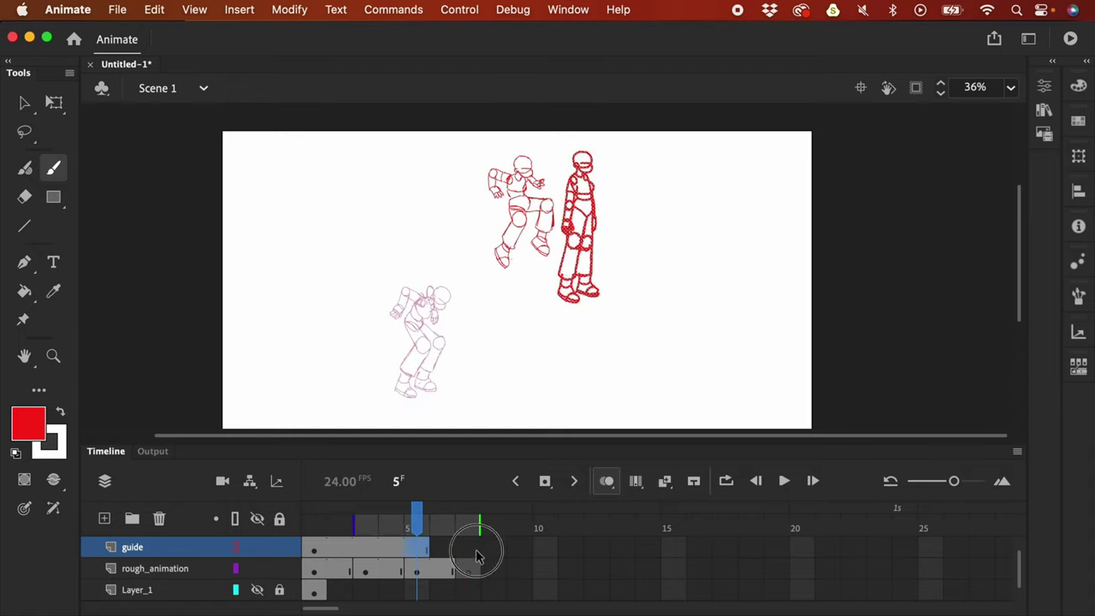
key("F5")
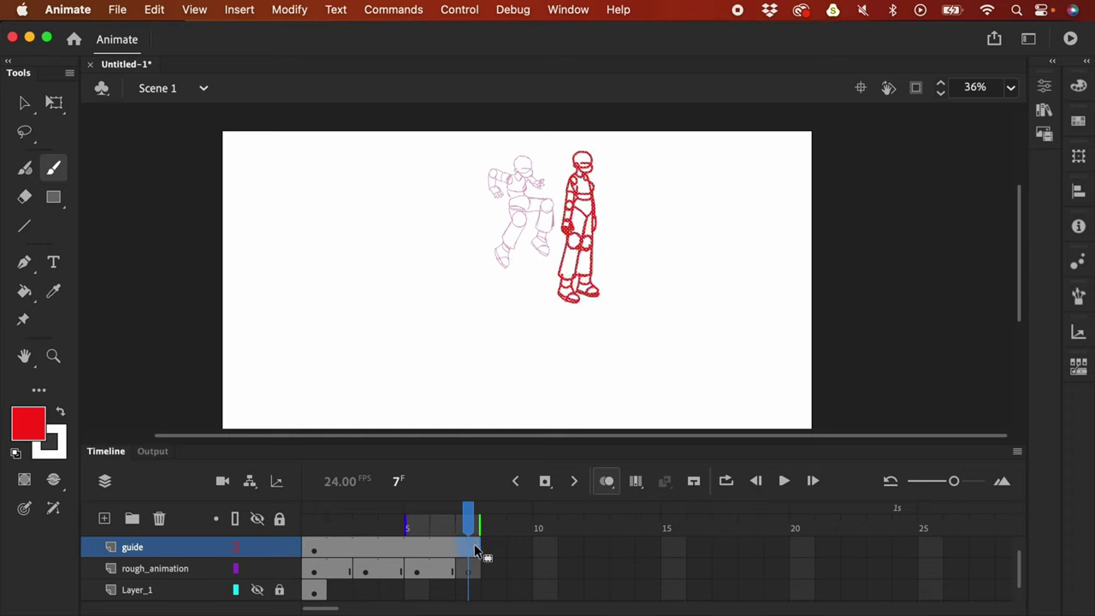
left_click(471, 568)
key("v")
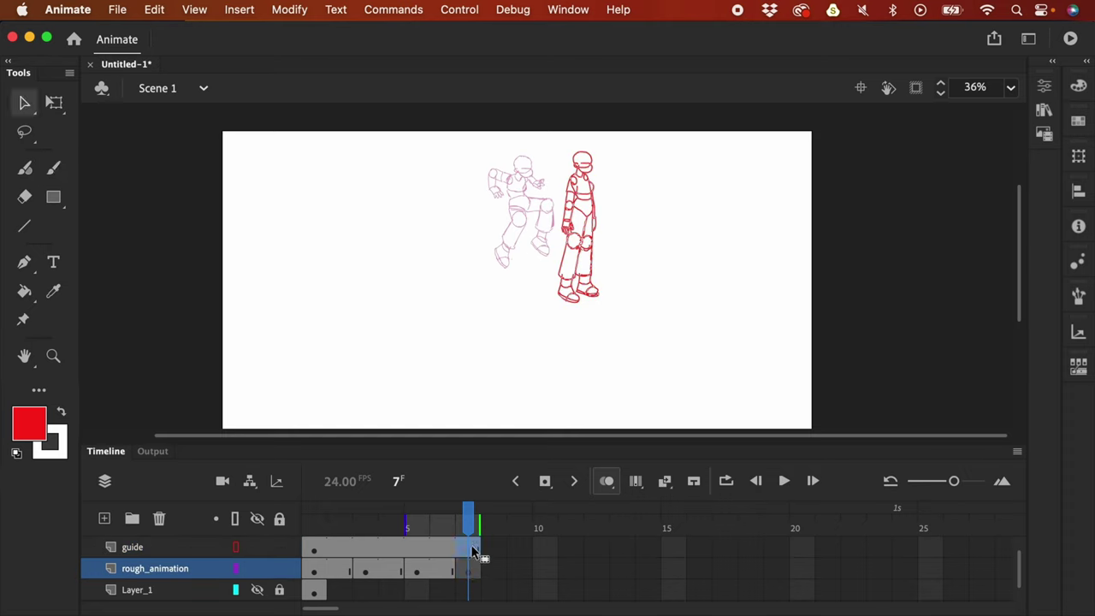
Step: Extend the onion skin range back to frame 1 to show all the earlier poses
left_click(470, 546)
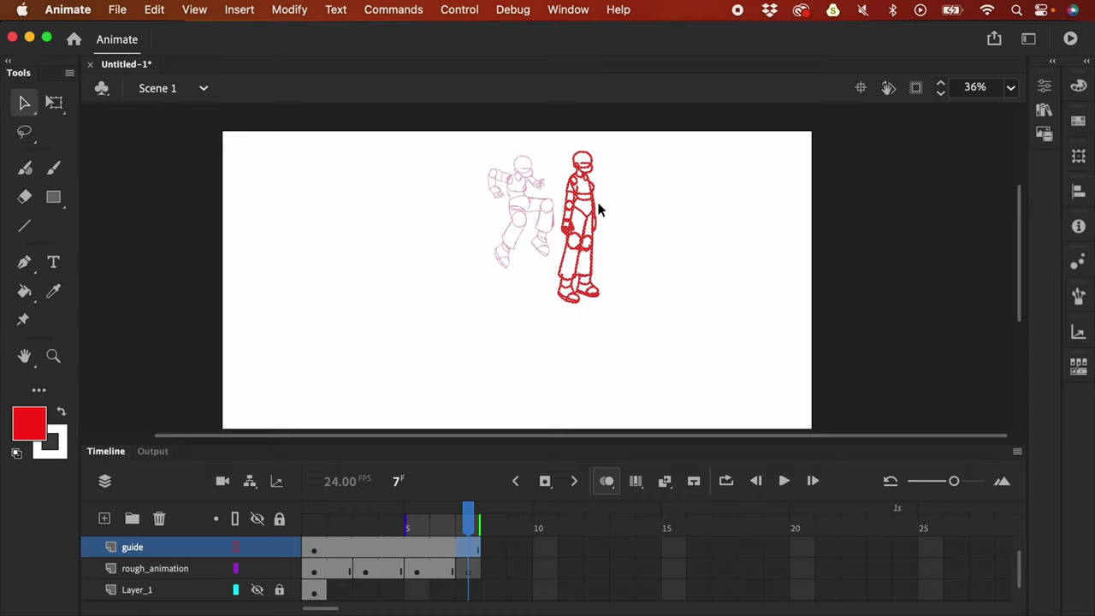
left_click_drag(407, 524, 303, 523)
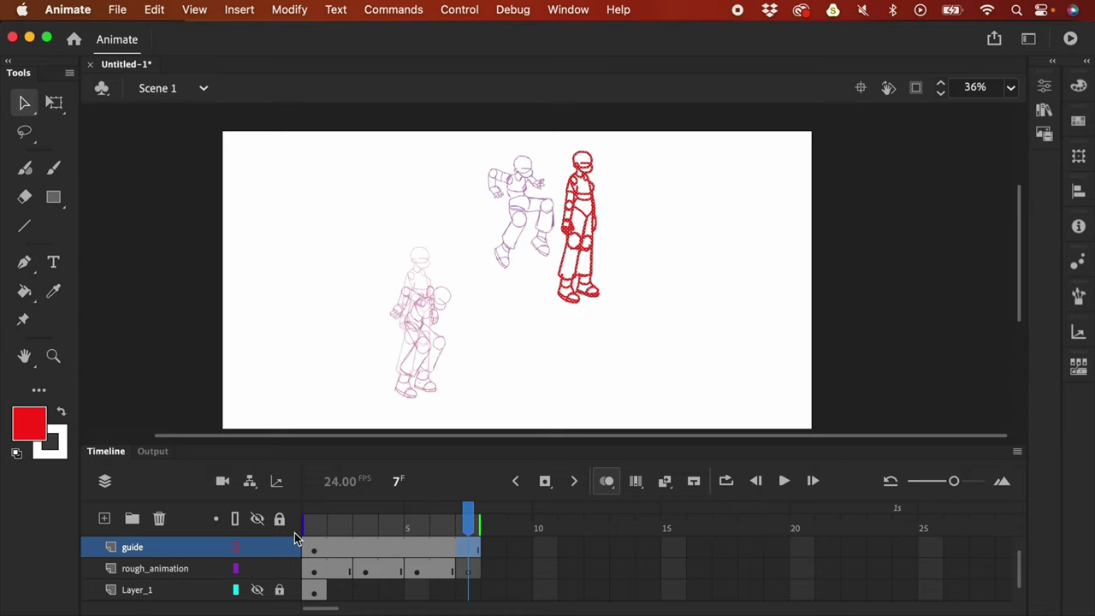
scroll(502, 233, "down", 2)
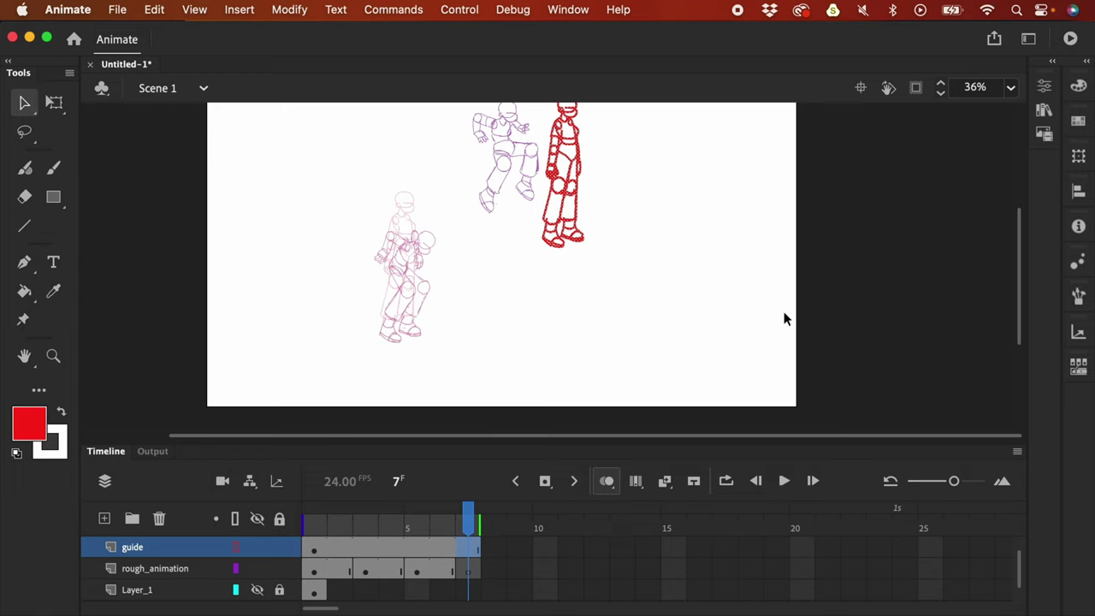
Step: Add a new layer above guide and brush a straight horizontal ground line across the stage through the standing figures' ankles
left_click(104, 519)
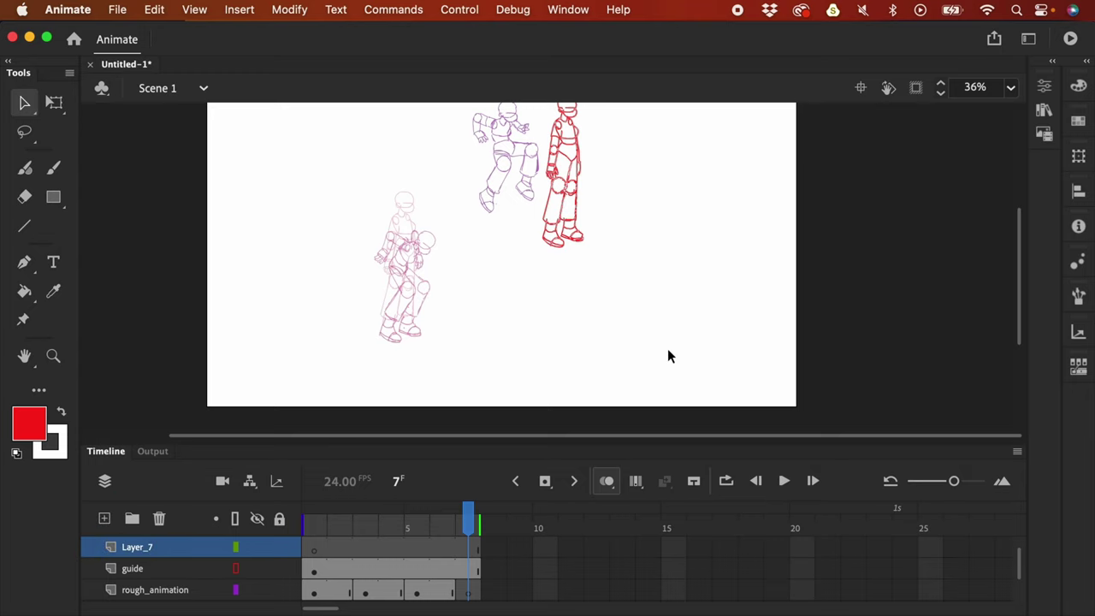
key("b")
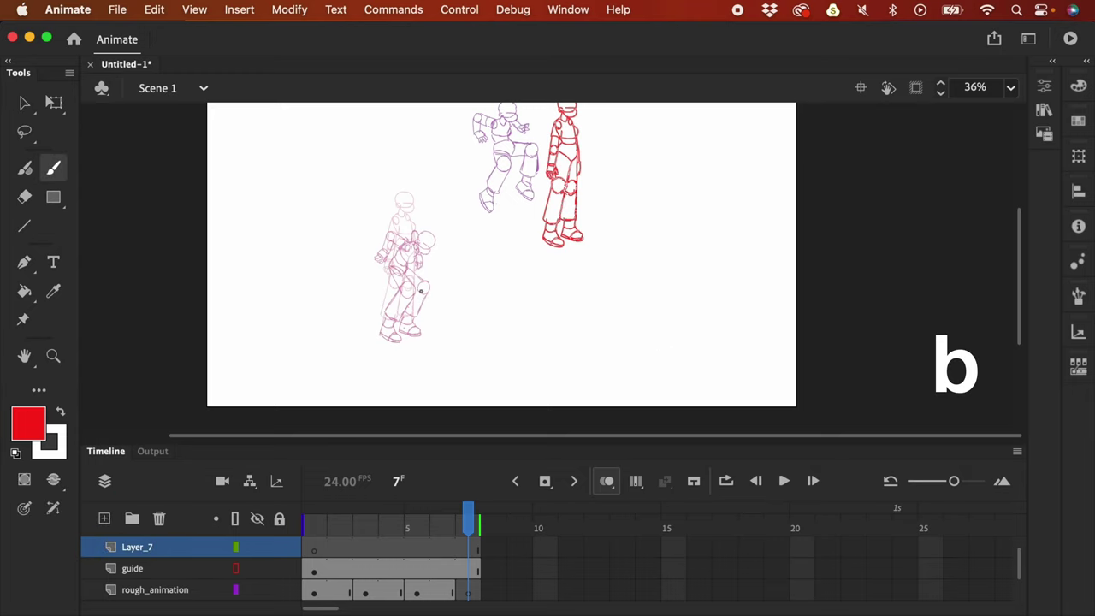
left_click_drag(214, 325, 1014, 326)
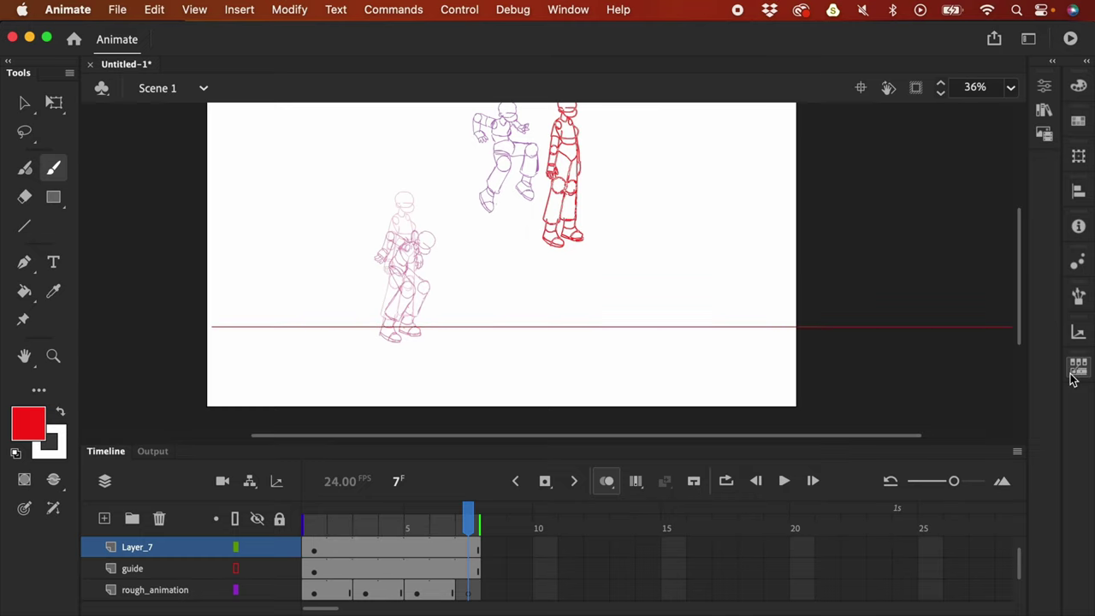
Step: Rename the ground line's layer as ground guide and lock it
double_click(143, 547)
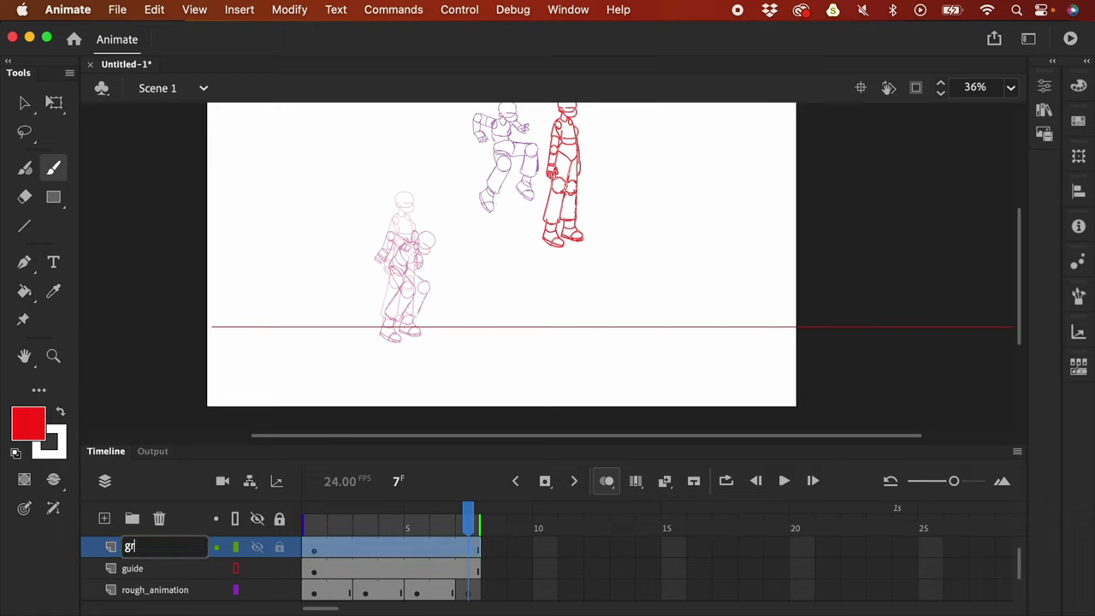
type("e")
key("Return")
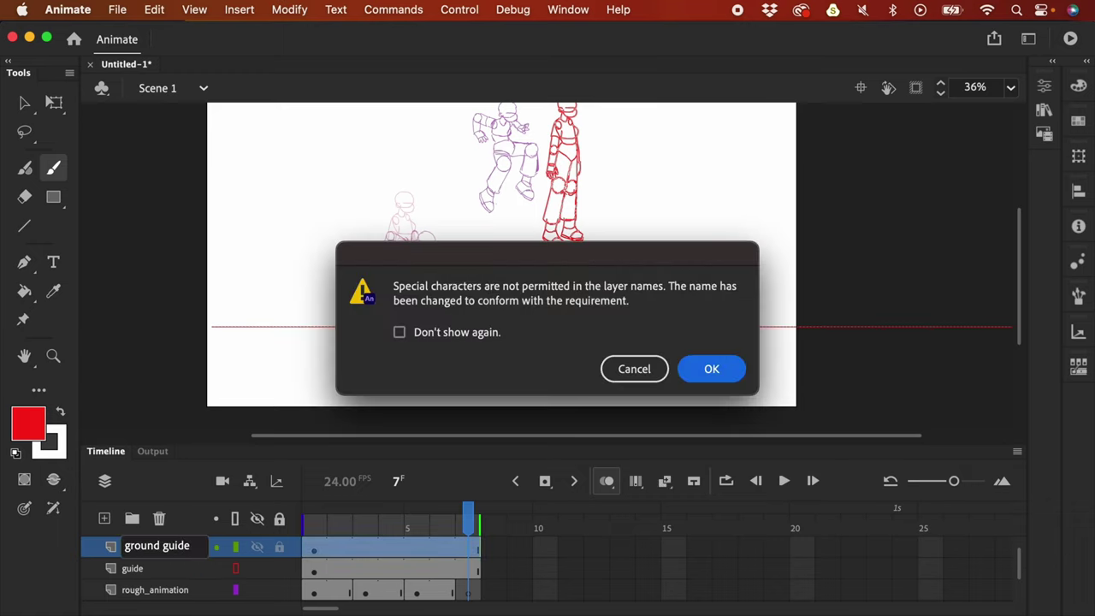
key("Return")
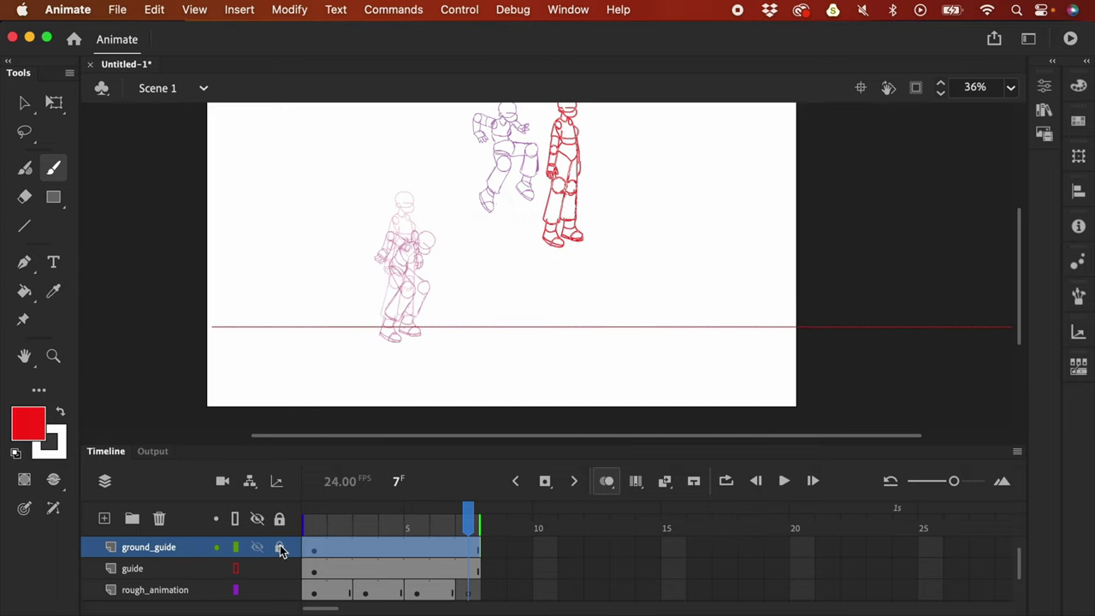
Step: Move the guide figure down onto the ground line ahead of the airborne pose, lock the guide layer, and select frame 7 of rough_animation
left_click(470, 573)
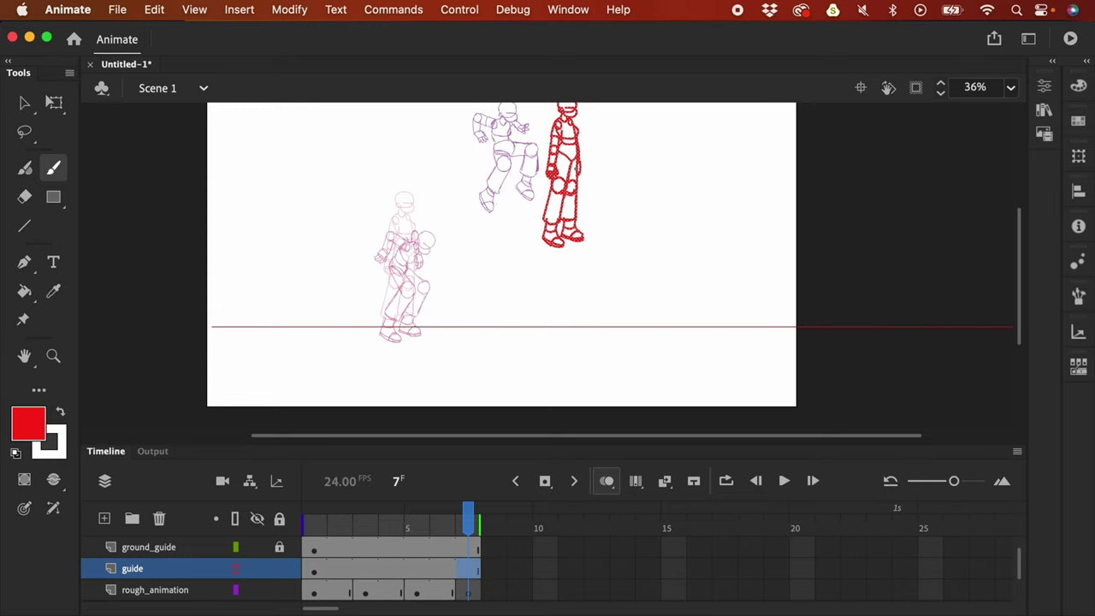
key("v")
scroll(575, 225, "up", 2)
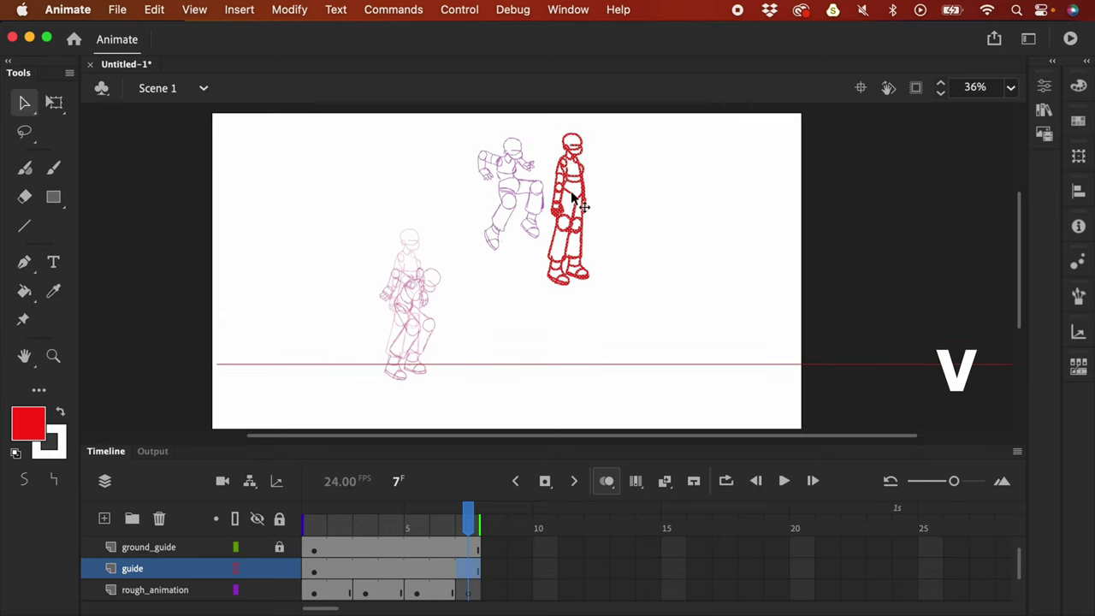
left_click_drag(575, 224, 607, 301)
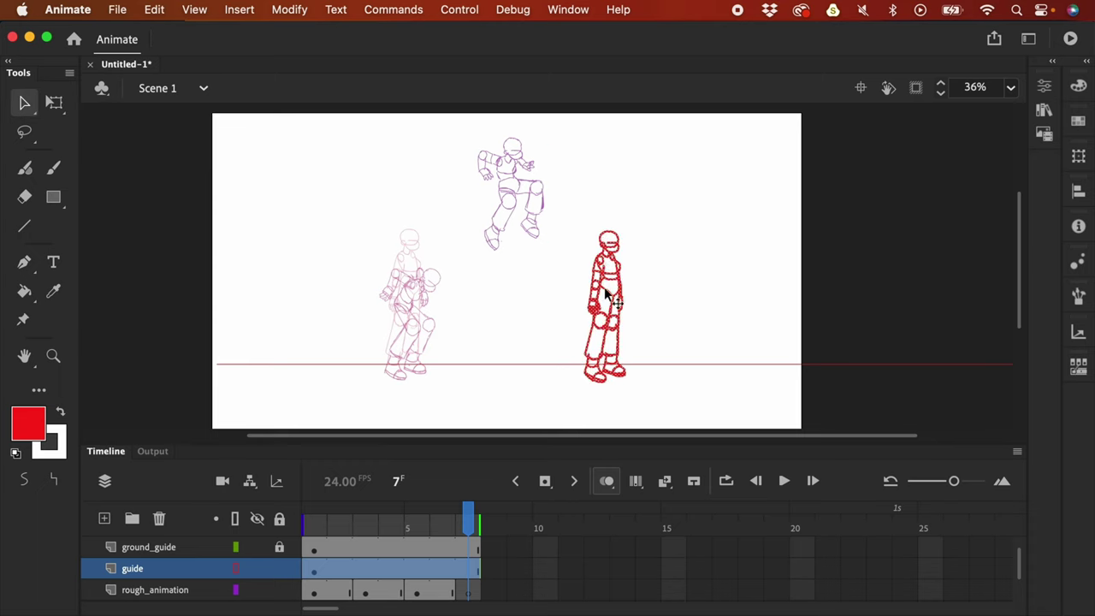
left_click(280, 569)
left_click(470, 594)
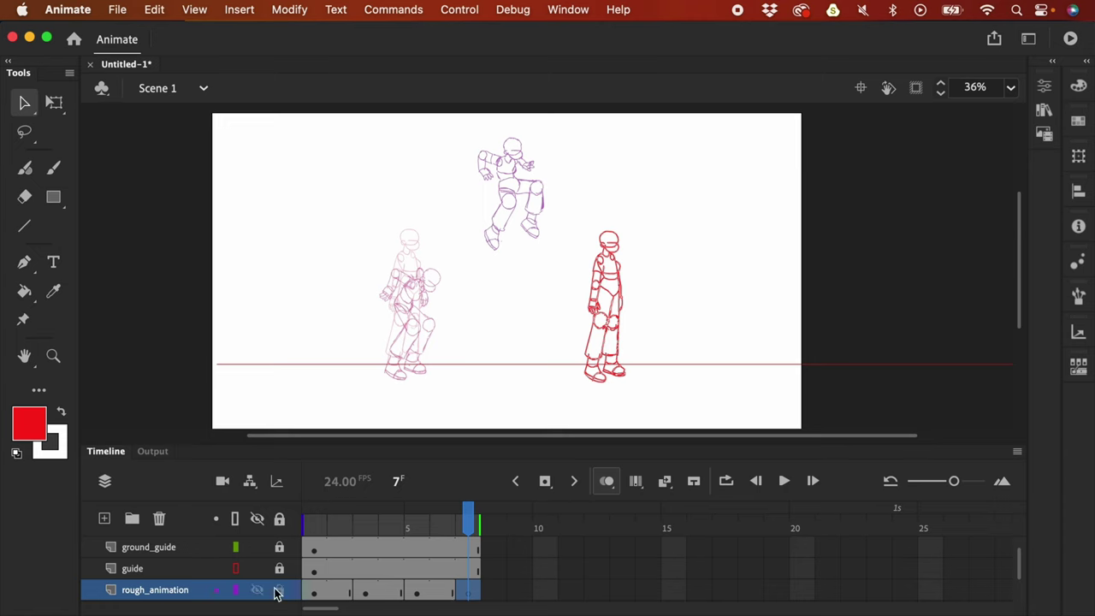
key("super+equal")
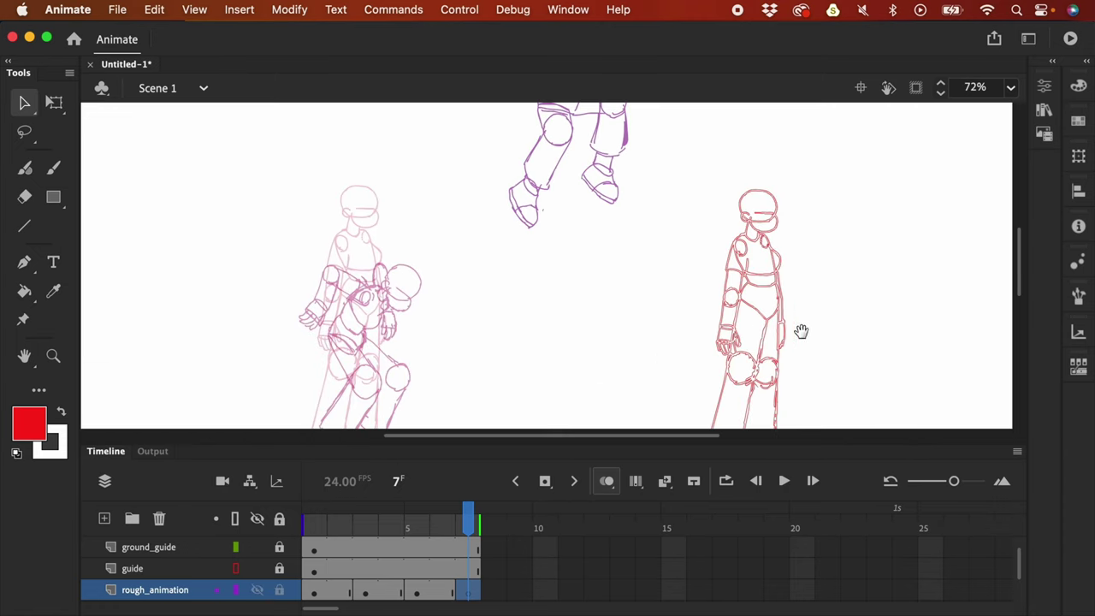
left_click_drag(801, 332, 656, 250)
left_click(469, 595)
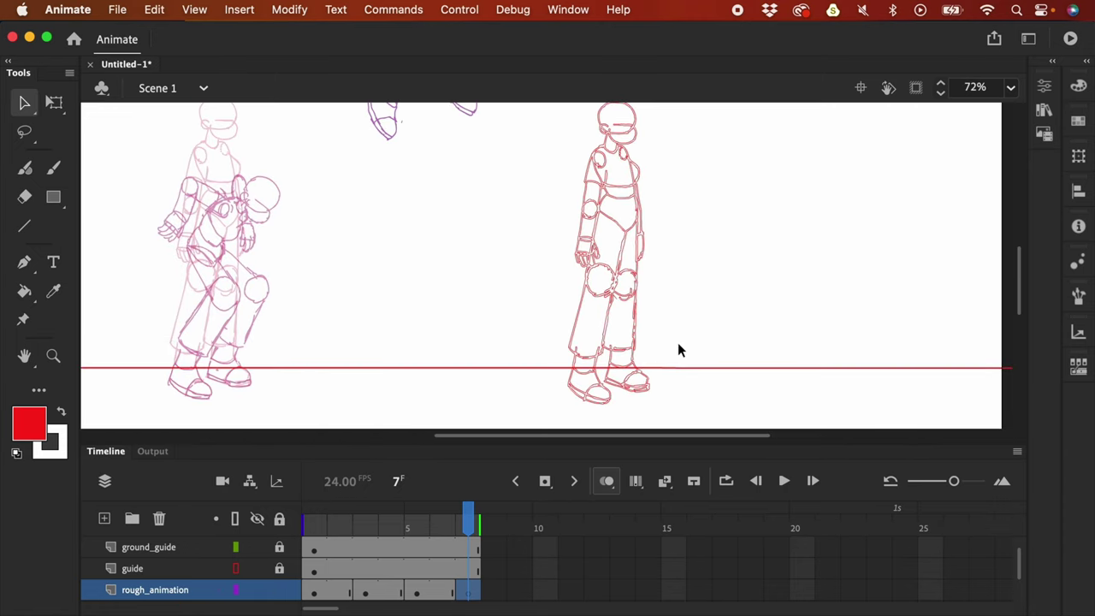
key("F4")
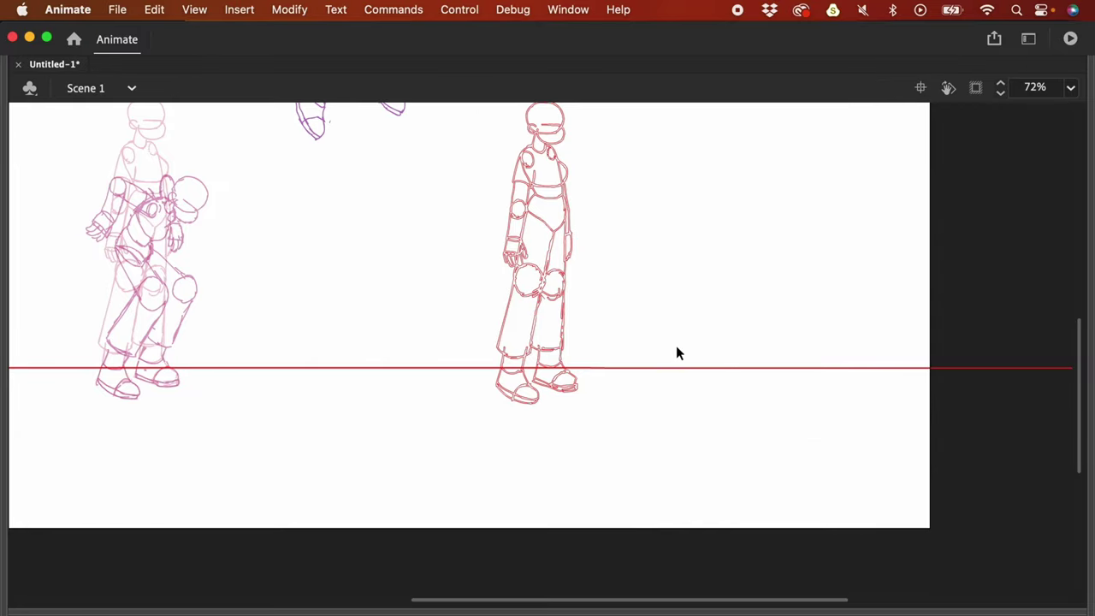
key("super+equal")
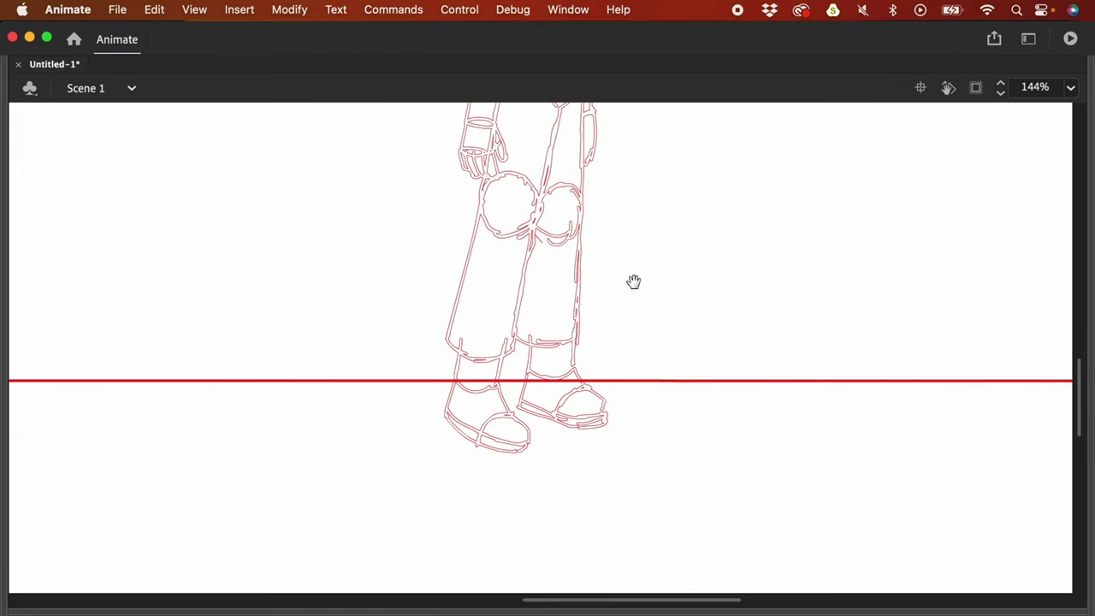
key("F4")
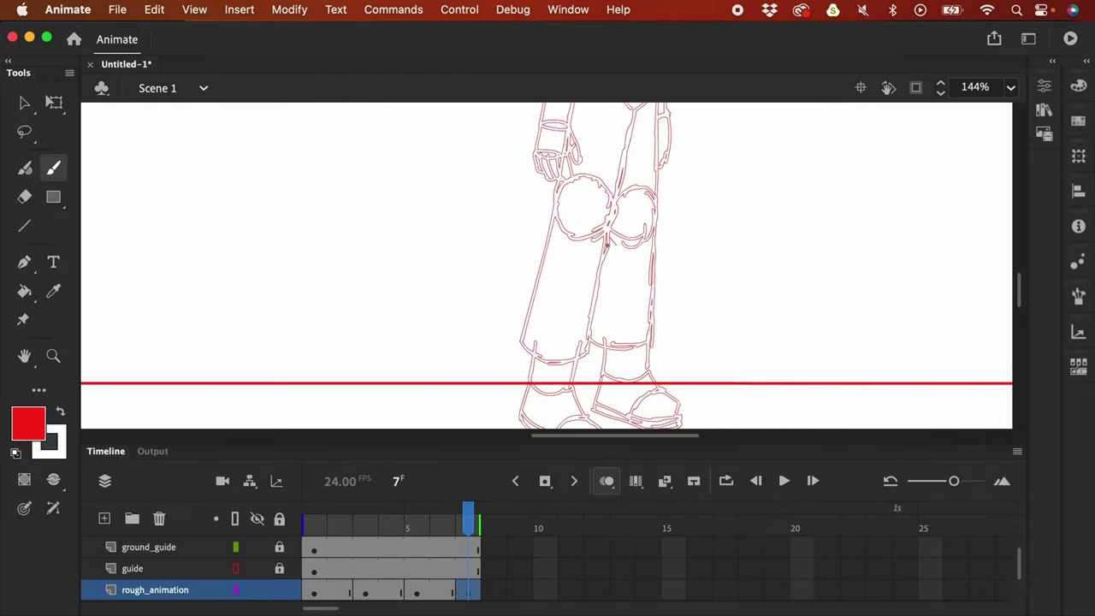
key("super+minus")
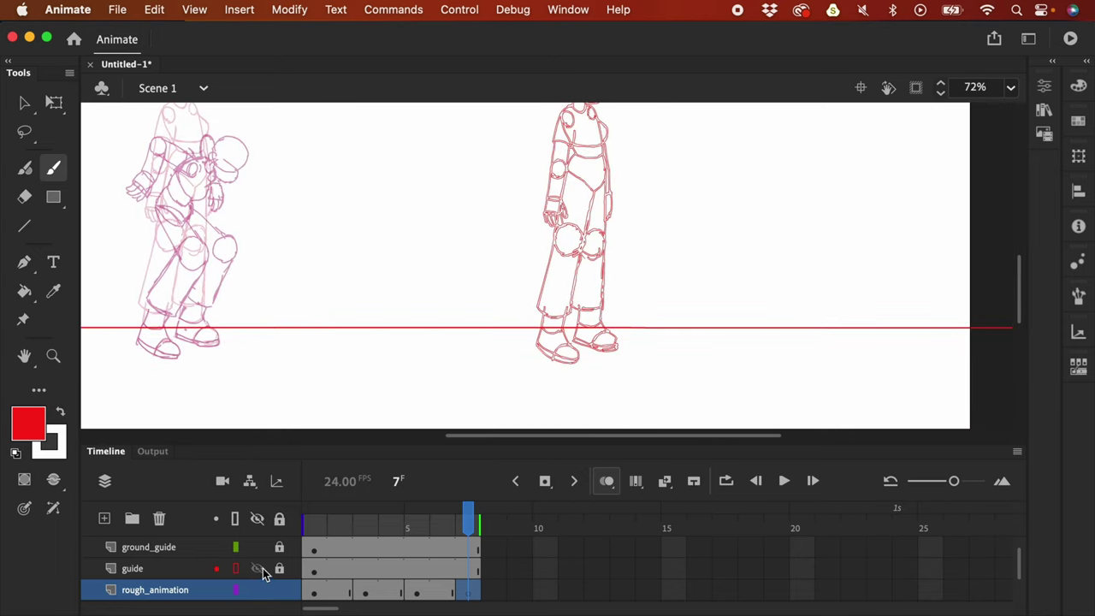
Step: Change the guide layer's outline color to blue #0000FF in its layer properties
left_click(138, 572)
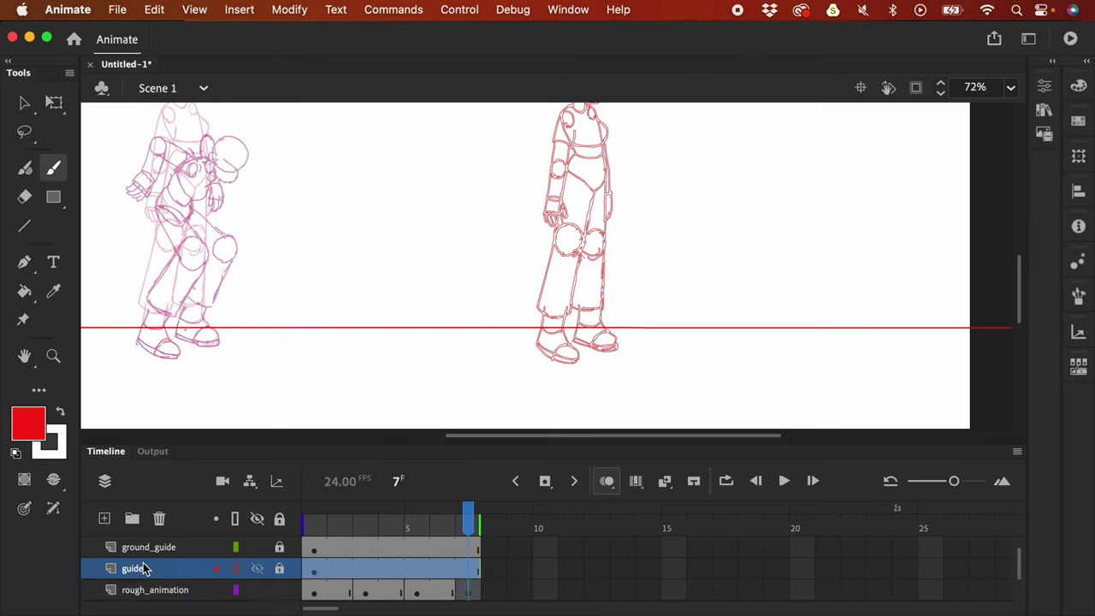
right_click(139, 572)
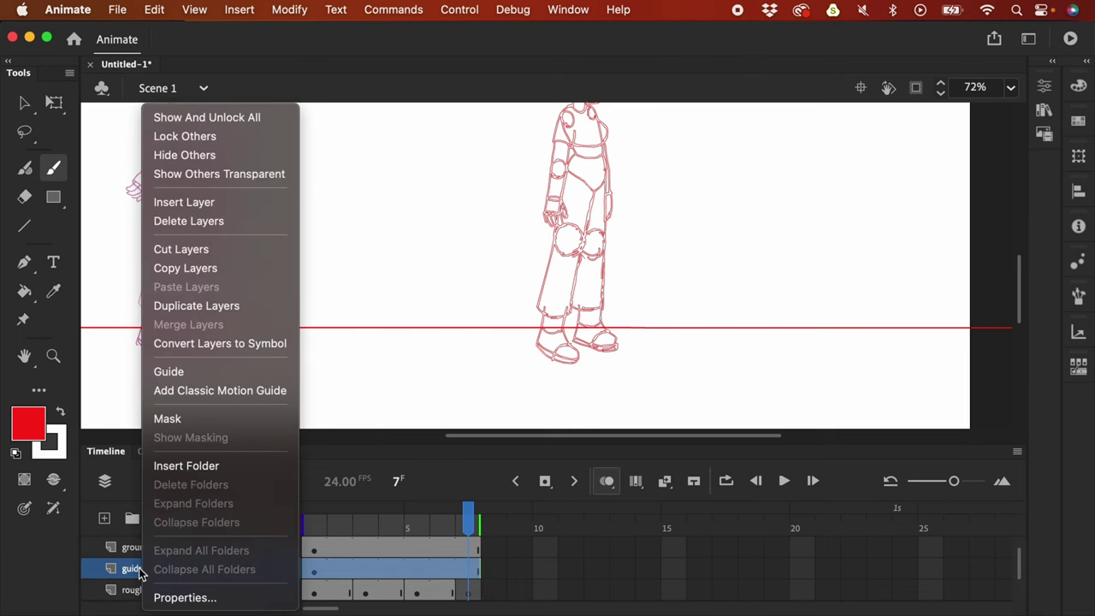
left_click(176, 598)
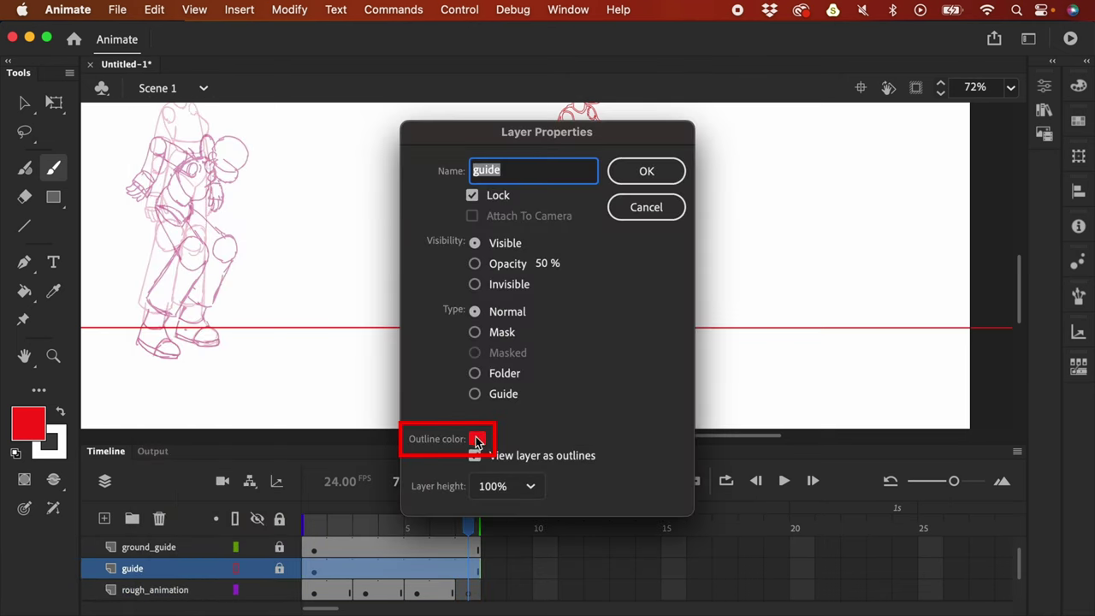
left_click(478, 440)
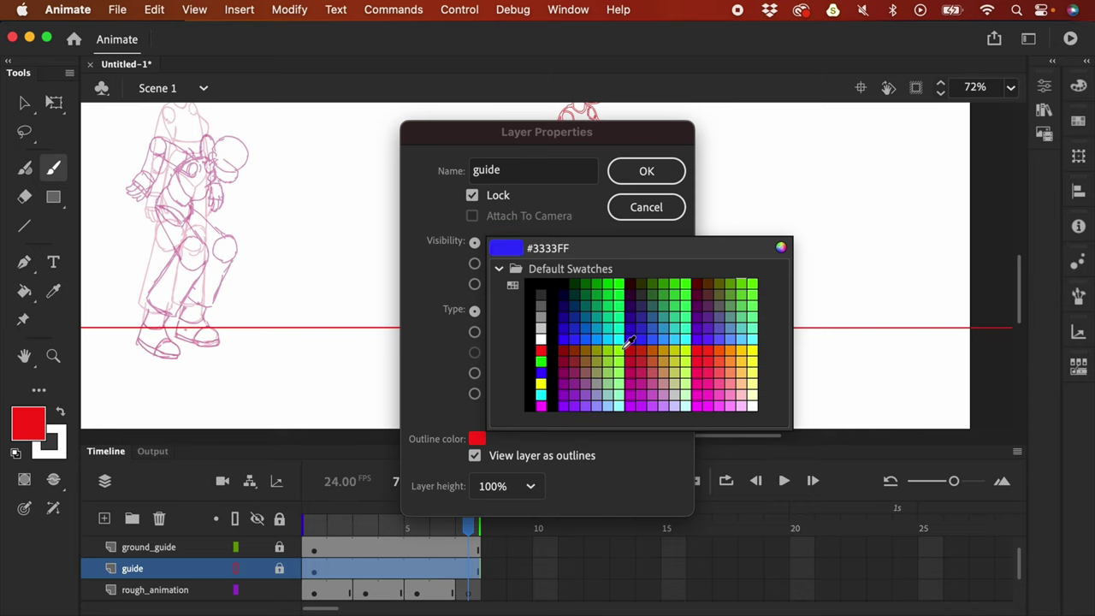
left_click(543, 371)
left_click(646, 171)
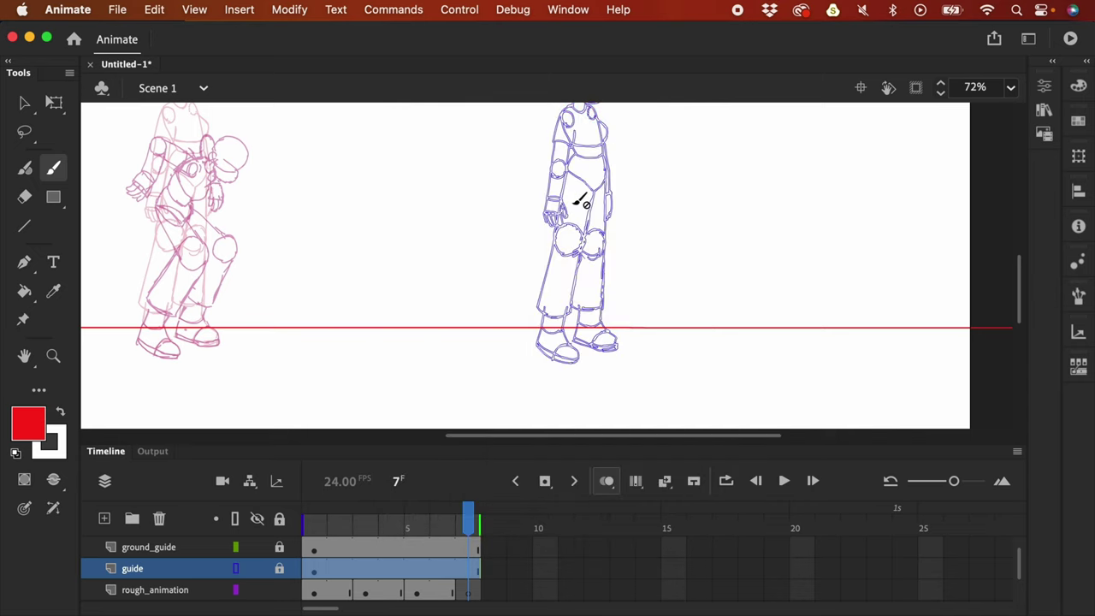
Step: On frame 7 of rough_animation, brush the nearer shoe in red over the blue guide figure, with ankle opening, sole and toe cap
left_click(472, 592)
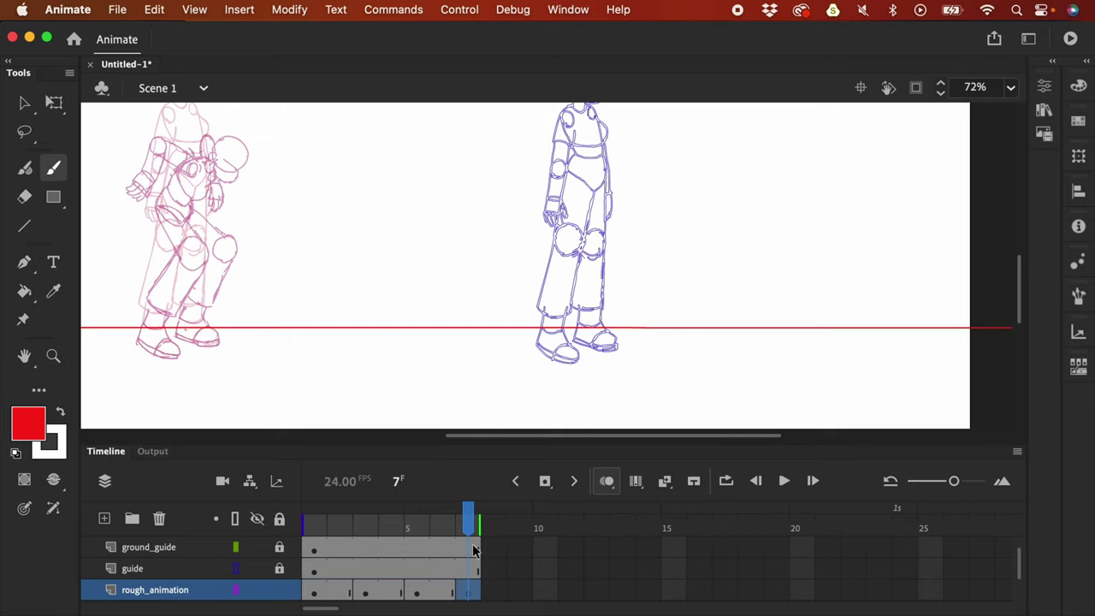
scroll(647, 255, "up", 2)
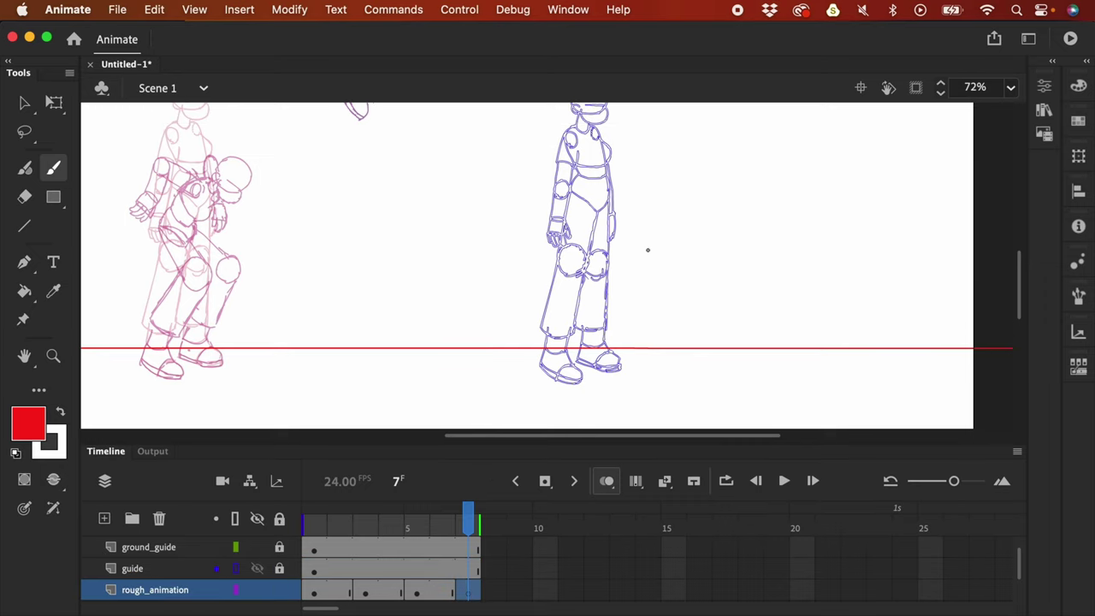
key("F4")
left_click_drag(638, 271, 656, 388)
left_click_drag(186, 319, 202, 352)
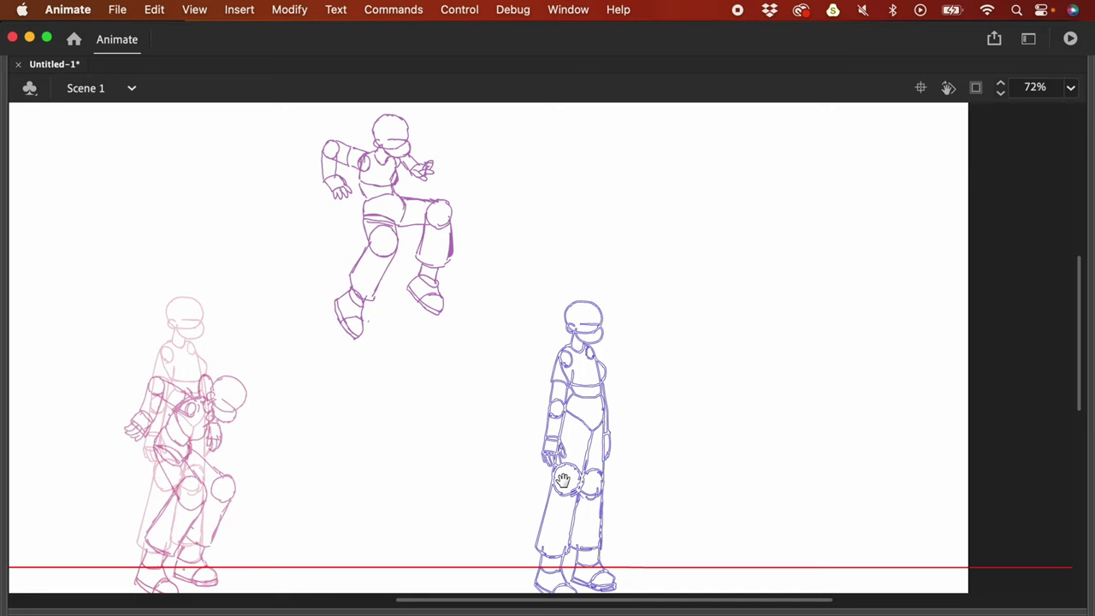
left_click_drag(564, 480, 558, 477)
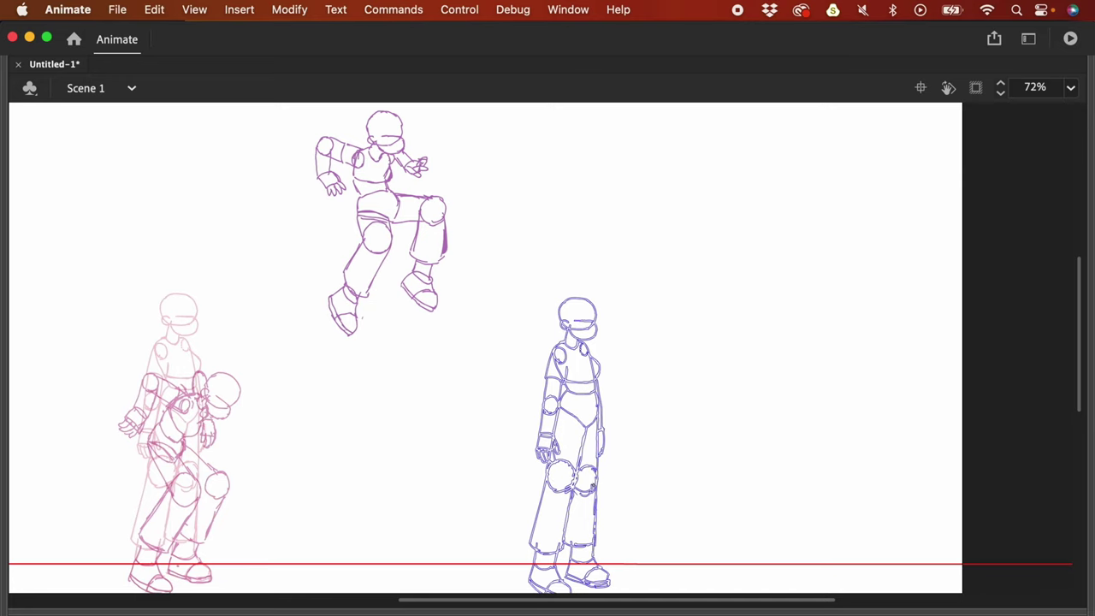
scroll(614, 473, "down", 3)
key("super+=")
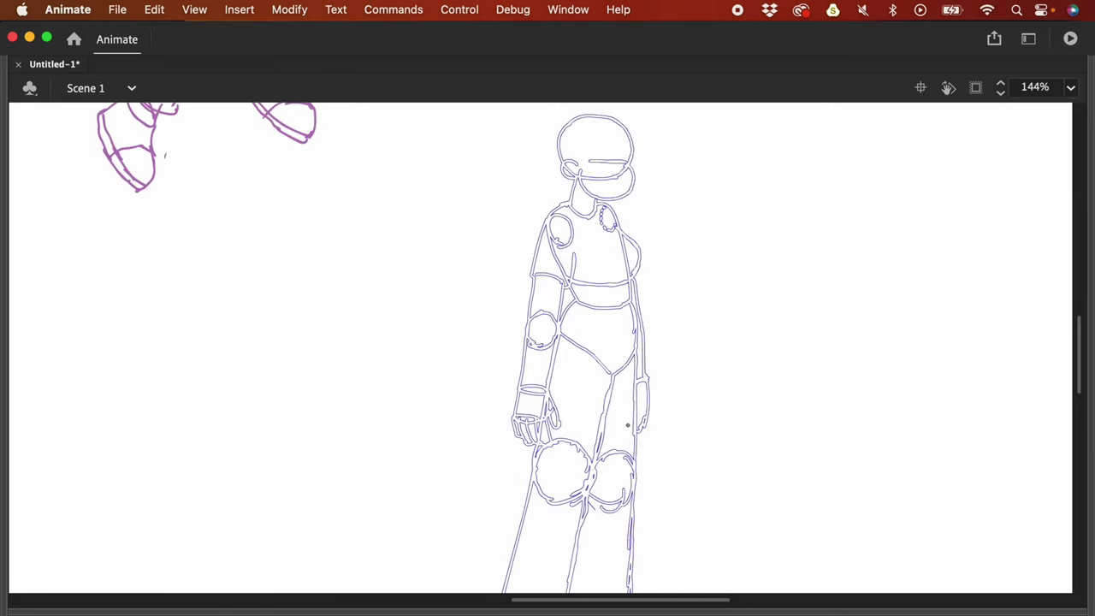
left_click_drag(648, 431, 633, 228)
mouse_move(492, 441)
left_mouse_down()
mouse_move(514, 455)
mouse_move(533, 450)
mouse_move(516, 437)
mouse_move(532, 447)
left_mouse_up()
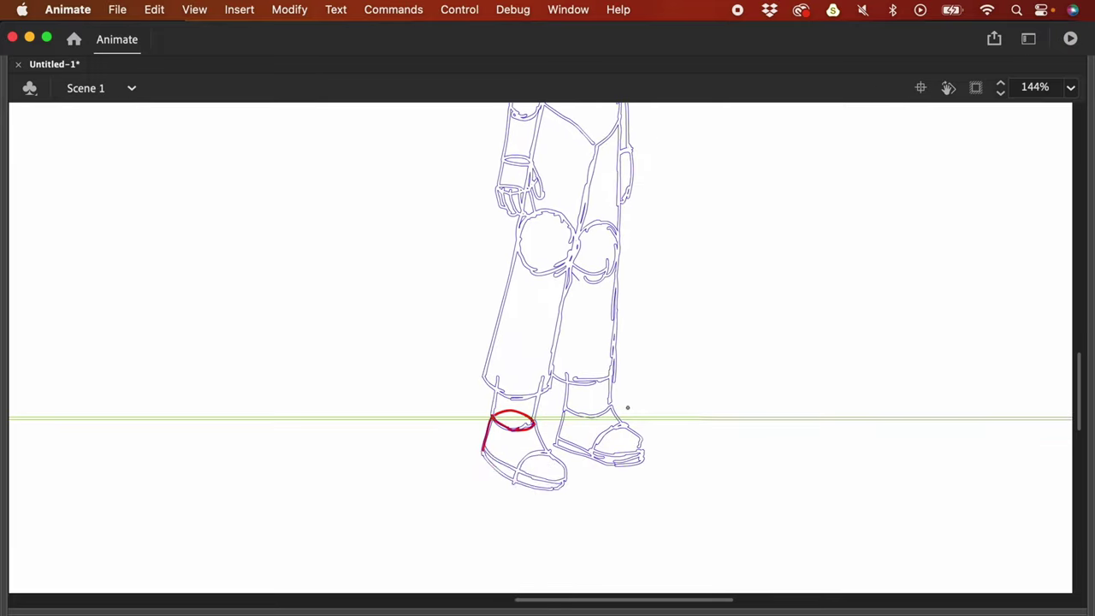
left_click_drag(481, 452, 562, 479)
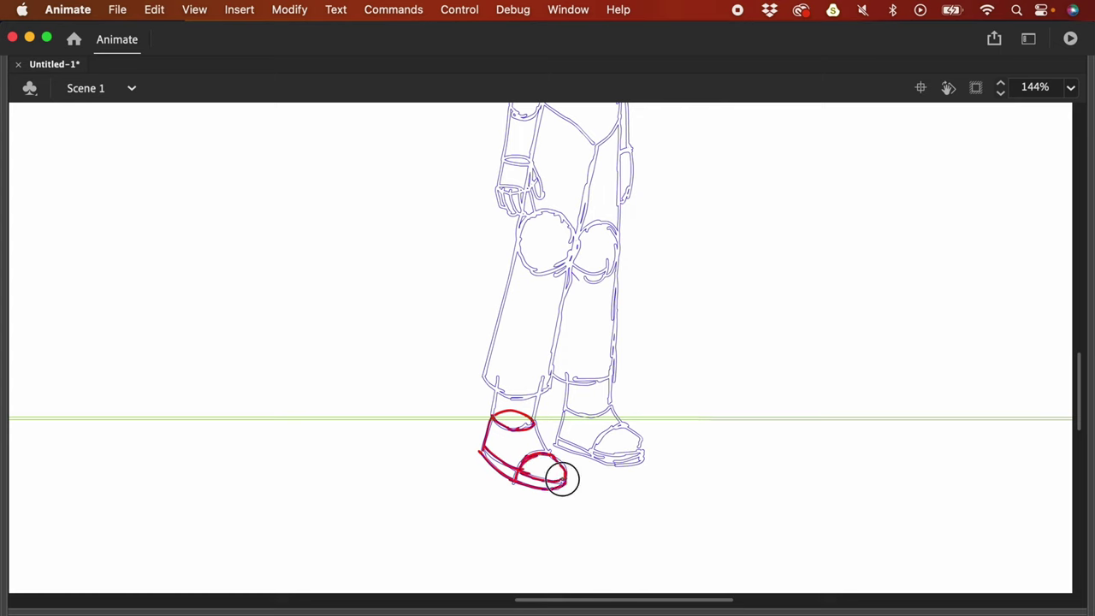
Step: Trace the guide figure's farther shoe in red on frame 7, including its ankle opening, sole and toe cap
left_click_drag(566, 409, 608, 409)
left_click_drag(566, 410, 558, 444)
left_click_drag(610, 409, 637, 435)
mouse_move(558, 444)
left_mouse_down()
mouse_move(641, 440)
mouse_move(642, 456)
left_mouse_up()
left_click_drag(596, 453, 636, 434)
key("super+-")
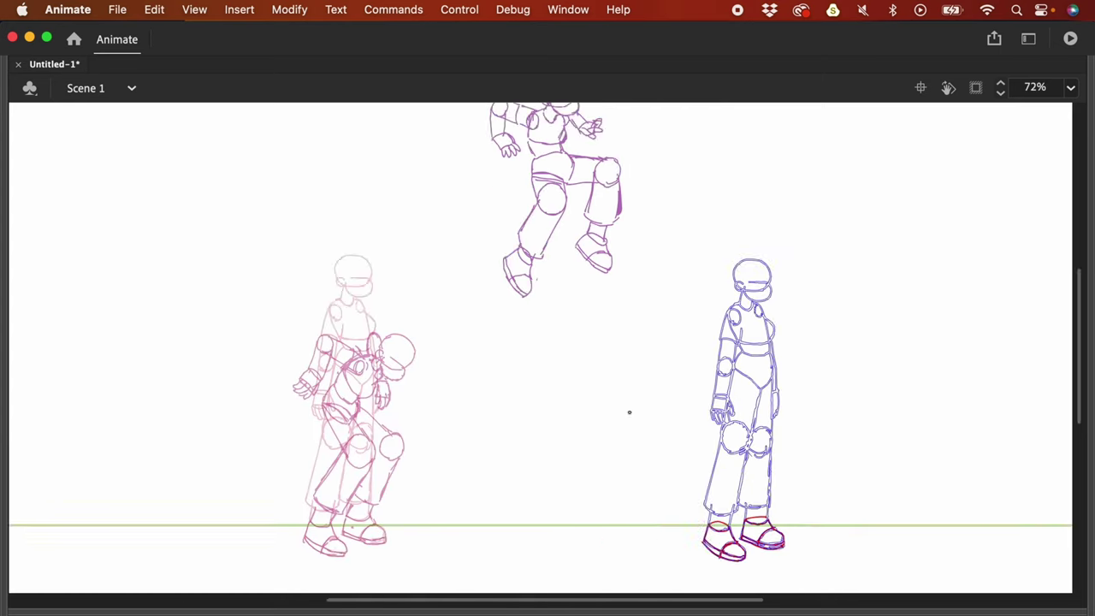
scroll(763, 416, "right", 5)
scroll(728, 391, "down", 3)
key("super+equal")
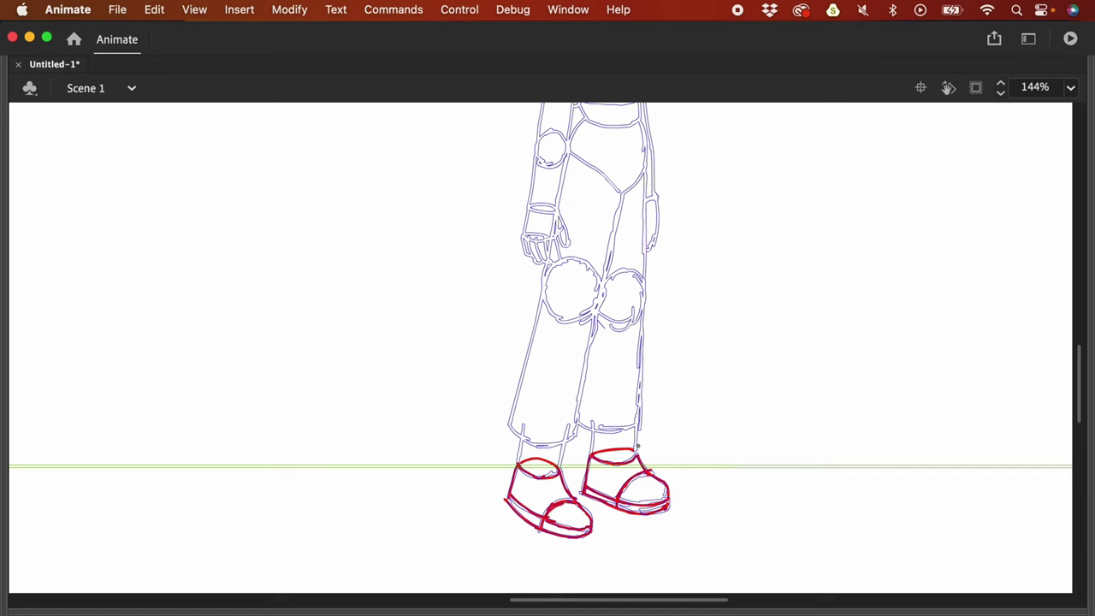
Step: Go to frame 3 of rough_animation, the crouching pose
key("F4")
left_click_drag(657, 385, 733, 221)
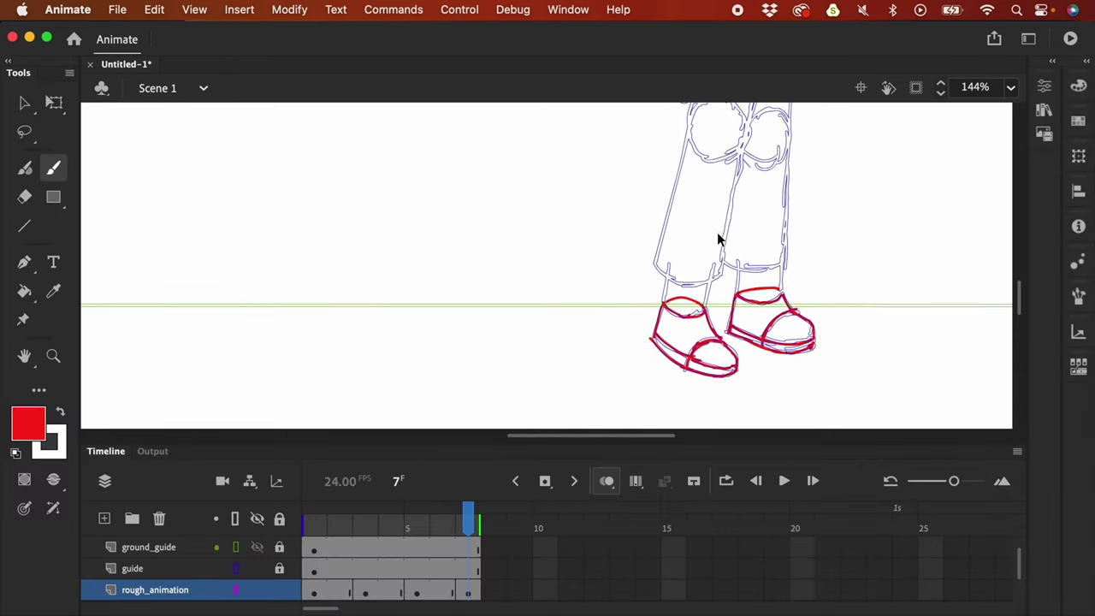
key("super+minus")
left_click_drag(707, 293, 720, 325)
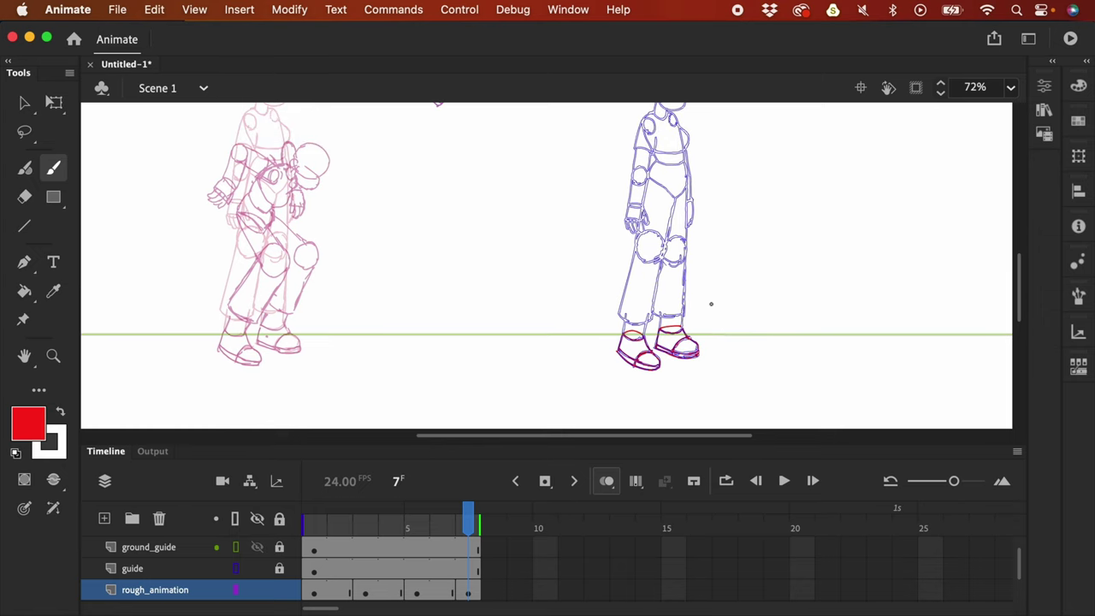
left_click(367, 590)
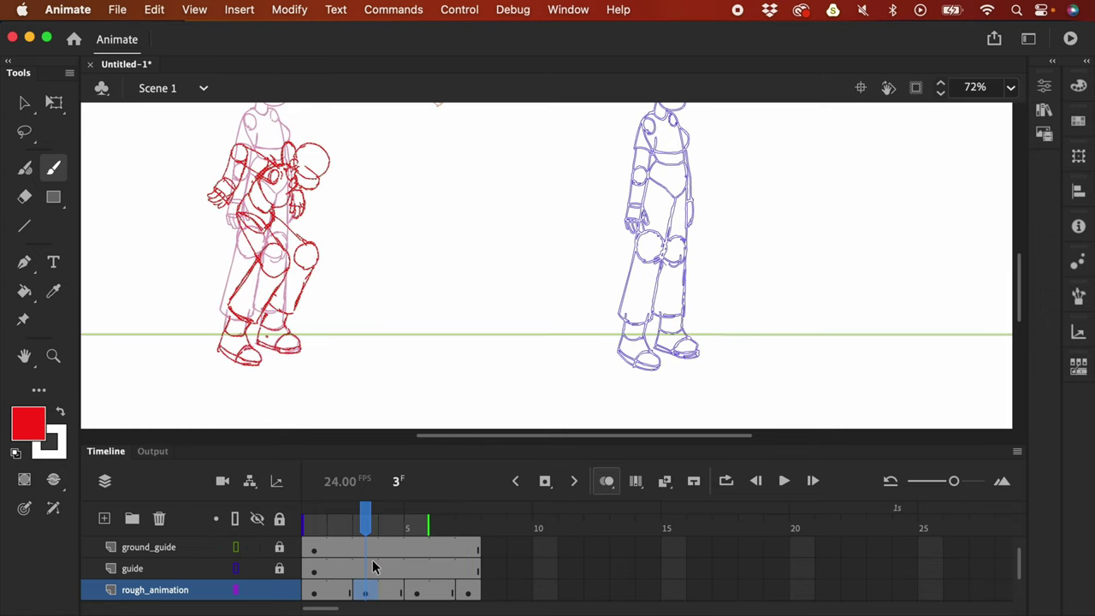
left_click_drag(501, 383, 698, 426)
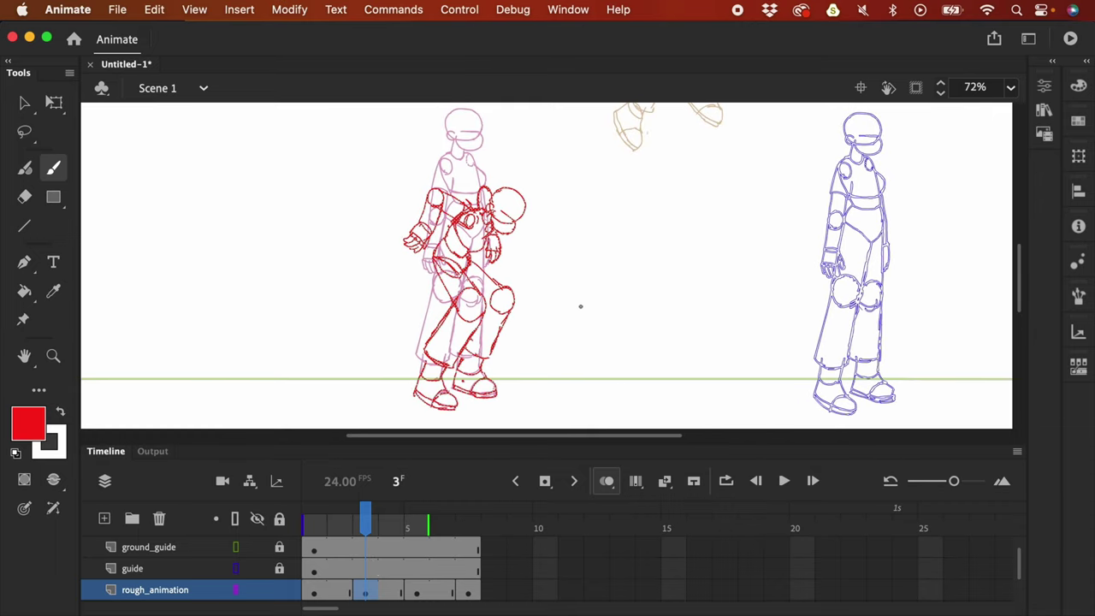
mouse_move(563, 282)
left_mouse_down()
mouse_move(605, 283)
mouse_move(596, 314)
mouse_move(575, 322)
mouse_move(600, 327)
mouse_move(572, 330)
mouse_move(610, 332)
left_mouse_up()
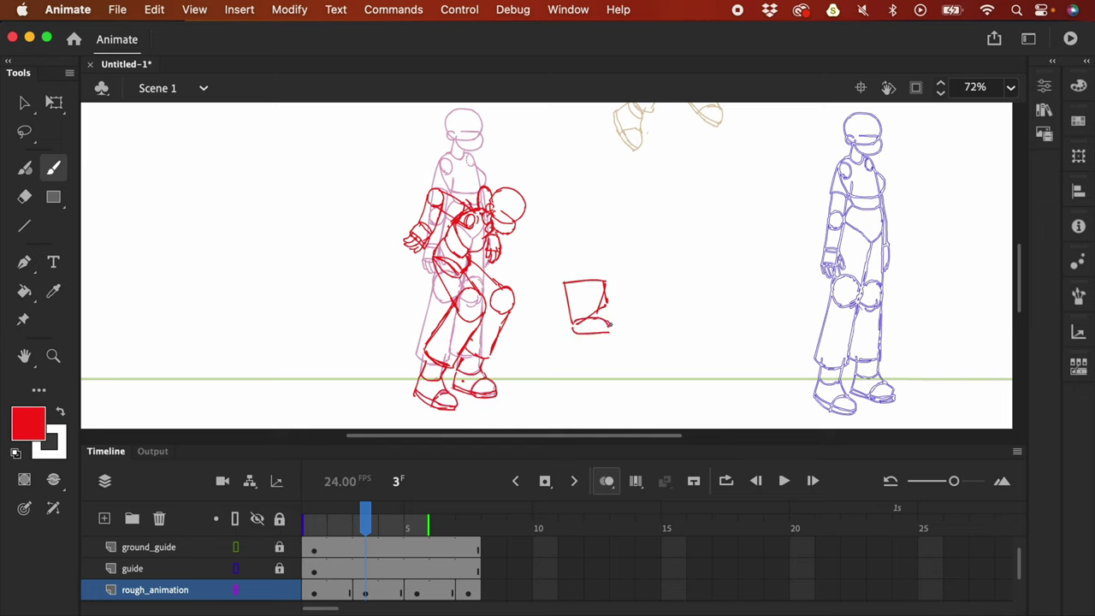
key("l")
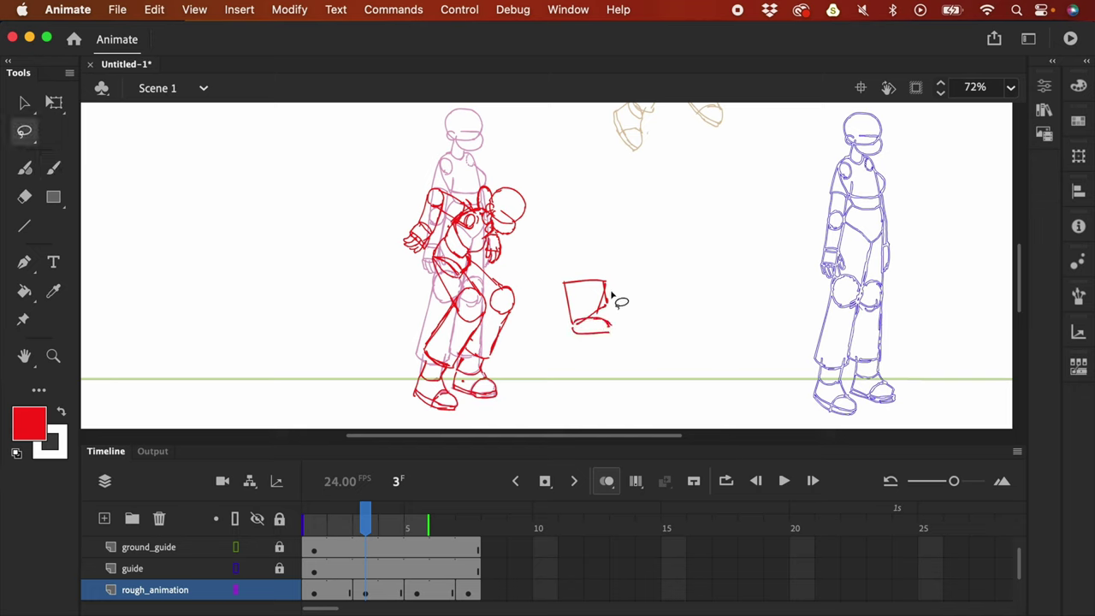
mouse_move(634, 301)
left_mouse_down()
mouse_move(604, 354)
mouse_move(651, 314)
left_mouse_up()
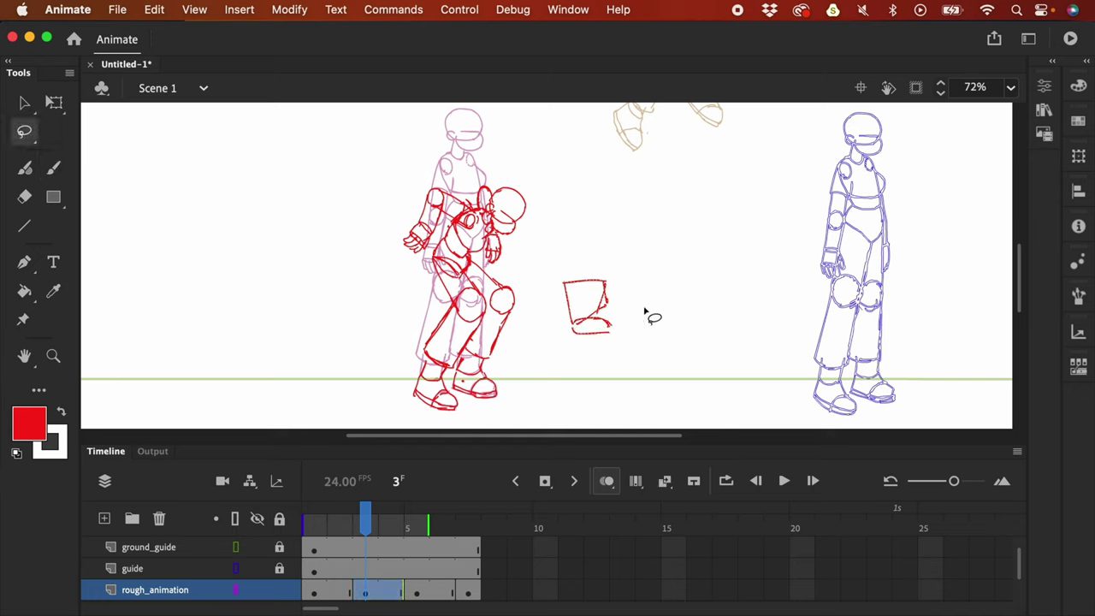
key("Delete")
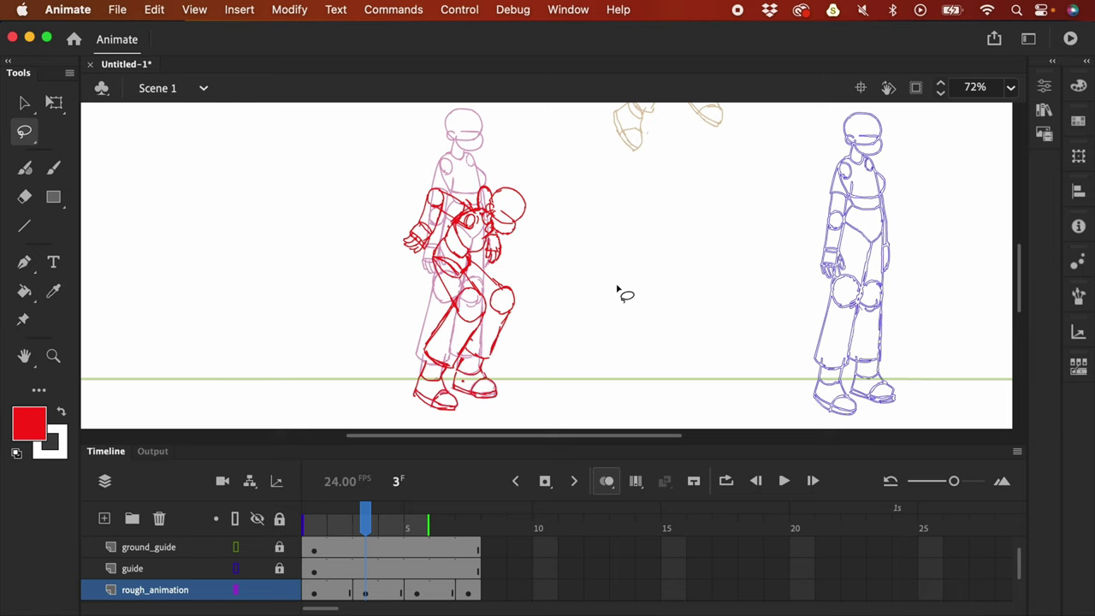
Step: Delete the heel and ankle lines of both shoes in frame 3's crouching pose, keeping only the toe caps
left_click(365, 593)
key("F4")
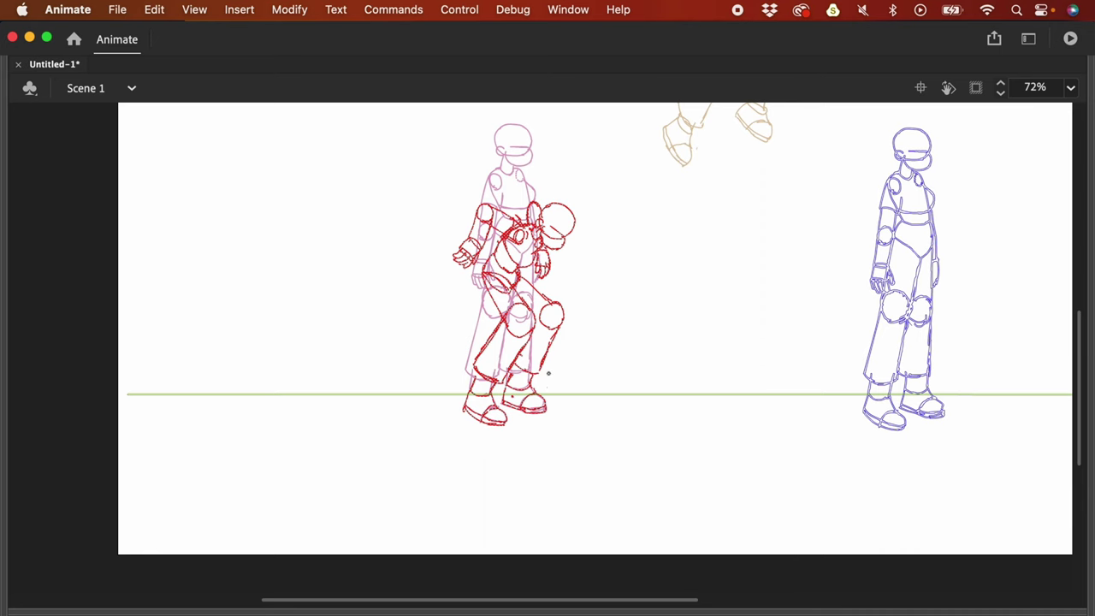
key("super+equal")
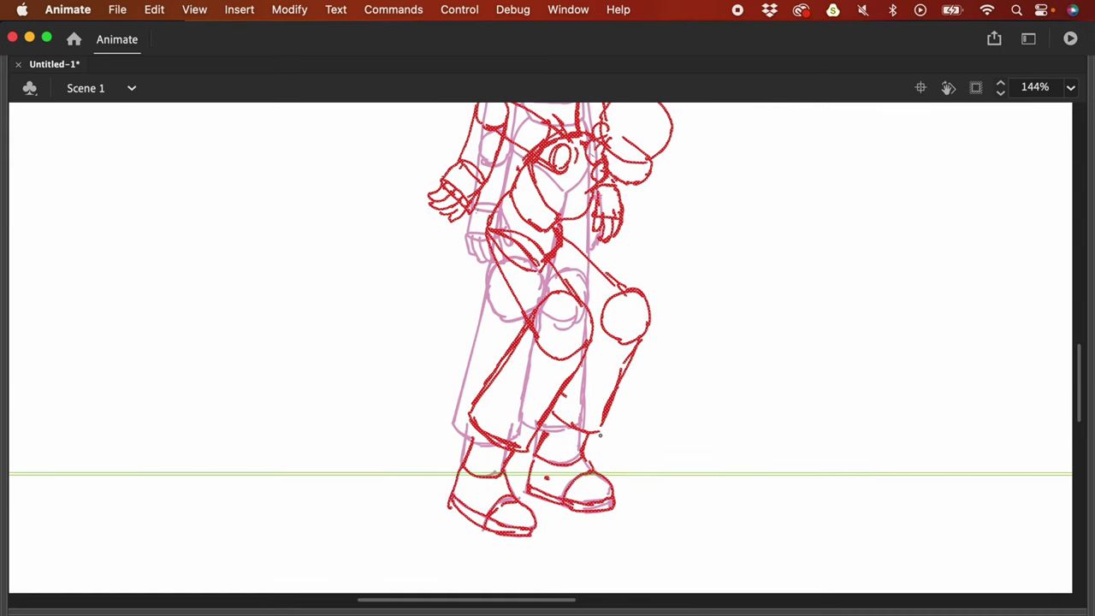
mouse_move(476, 454)
left_mouse_down()
mouse_move(467, 533)
mouse_move(525, 487)
left_mouse_up()
key("BackSpace")
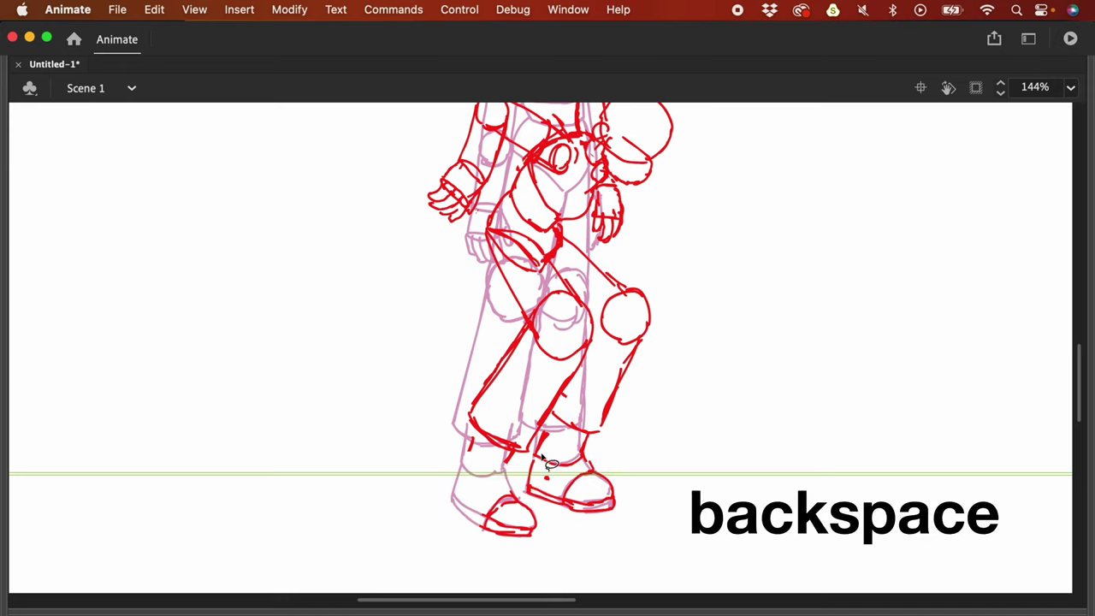
mouse_move(547, 451)
left_mouse_down()
mouse_move(525, 466)
mouse_move(541, 514)
mouse_move(597, 469)
mouse_move(554, 453)
left_mouse_up()
key("BackSpace")
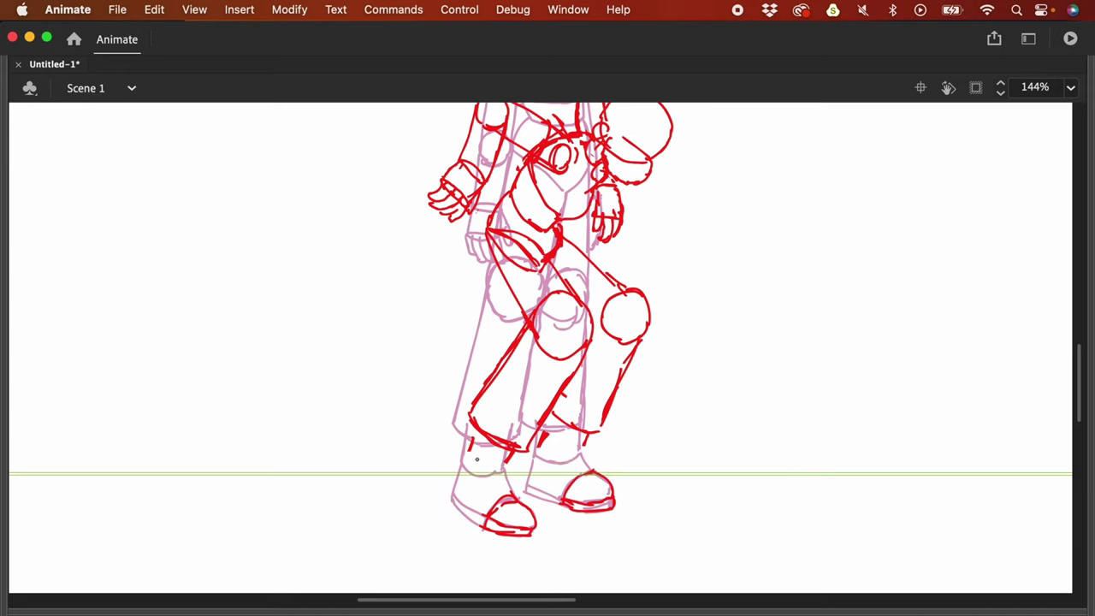
Step: Redraw both shoes of the crouching figure with raised heels and a circle for each ankle
mouse_move(480, 518)
left_mouse_down()
mouse_move(502, 499)
mouse_move(475, 525)
mouse_move(462, 482)
mouse_move(481, 518)
left_mouse_up()
mouse_move(560, 504)
left_mouse_down()
mouse_move(531, 478)
mouse_move(546, 448)
mouse_move(560, 499)
left_mouse_up()
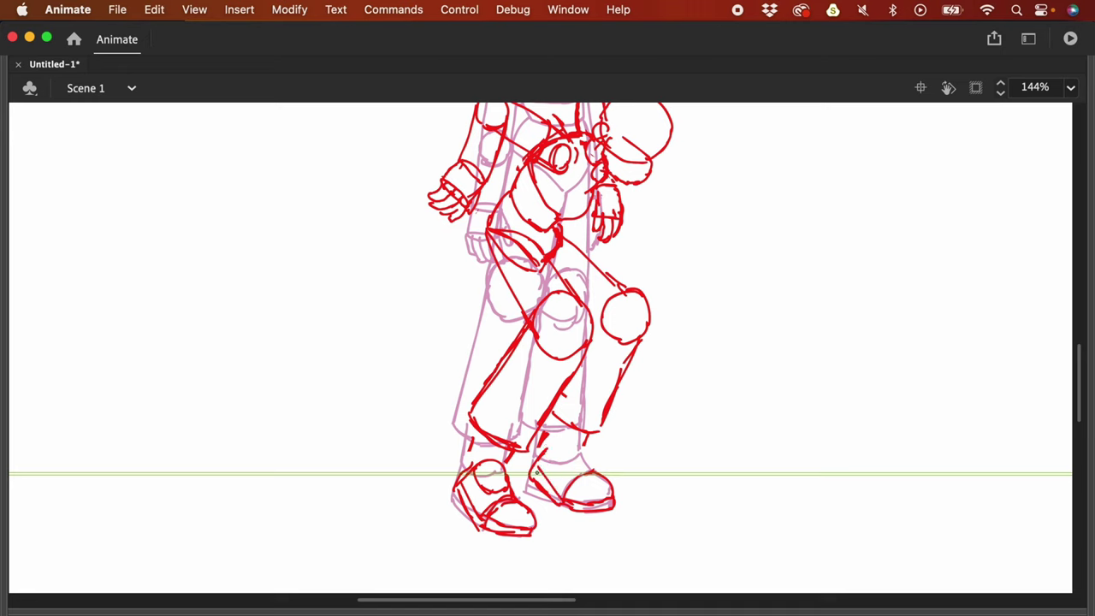
left_click_drag(554, 444, 576, 463)
Step: Lasso the crouching figure's nearer lower leg and rotate it about the knee so it meets the raised ankle
scroll(551, 487, "up", 2)
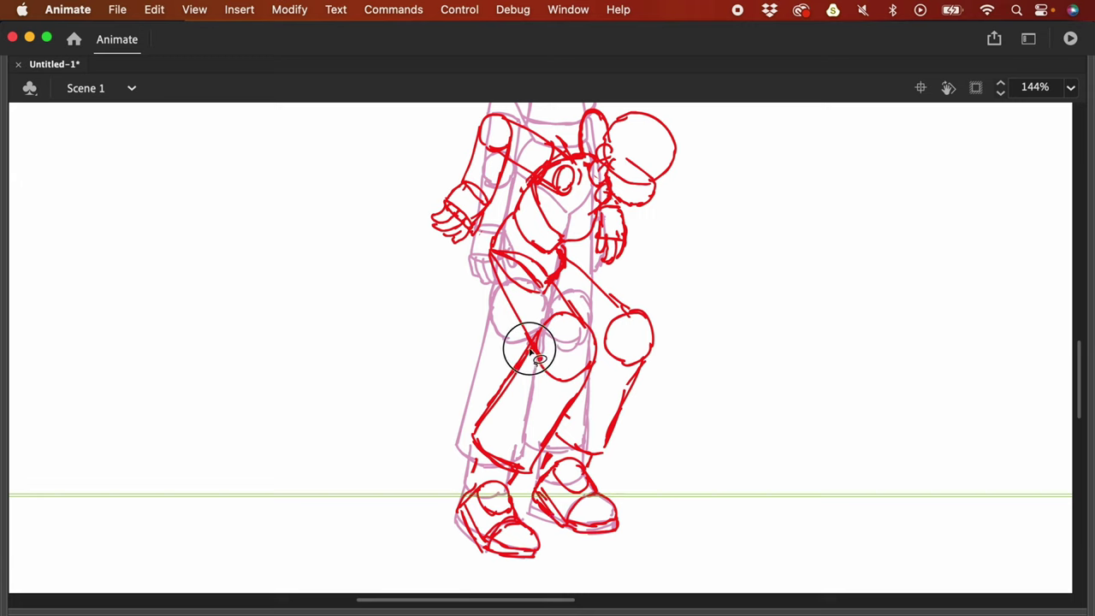
mouse_move(528, 346)
left_mouse_down()
mouse_move(472, 409)
mouse_move(489, 464)
mouse_move(513, 488)
mouse_move(552, 455)
mouse_move(591, 387)
mouse_move(552, 384)
mouse_move(534, 355)
left_mouse_up()
key("q")
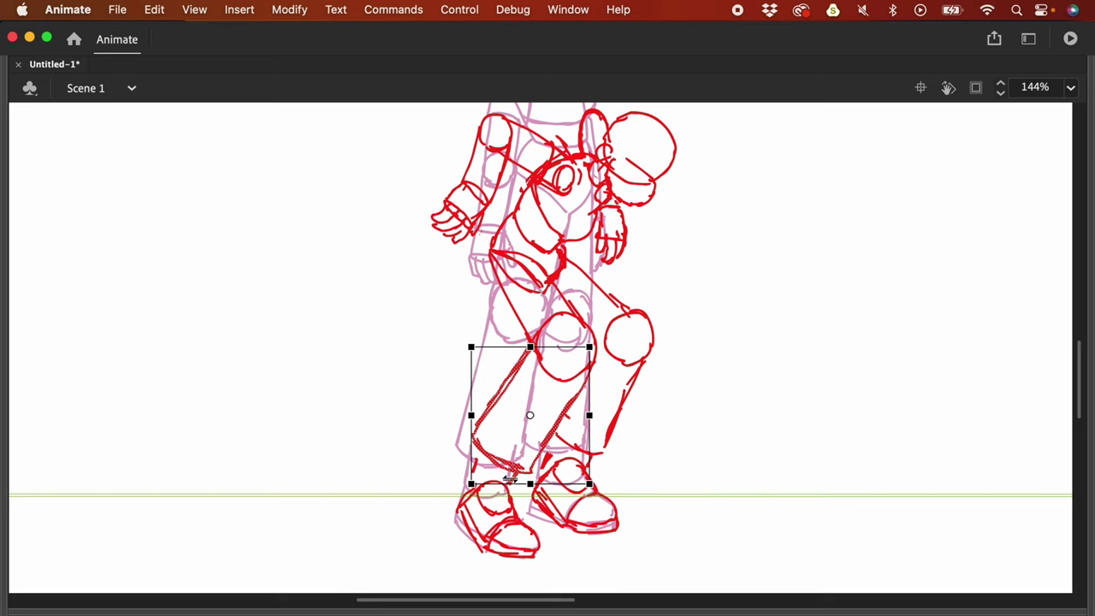
mouse_move(570, 391)
left_mouse_down()
mouse_move(562, 465)
mouse_move(565, 432)
left_mouse_up()
key("q")
left_click_drag(530, 416, 568, 351)
left_click_drag(599, 496, 619, 489)
left_click(637, 456)
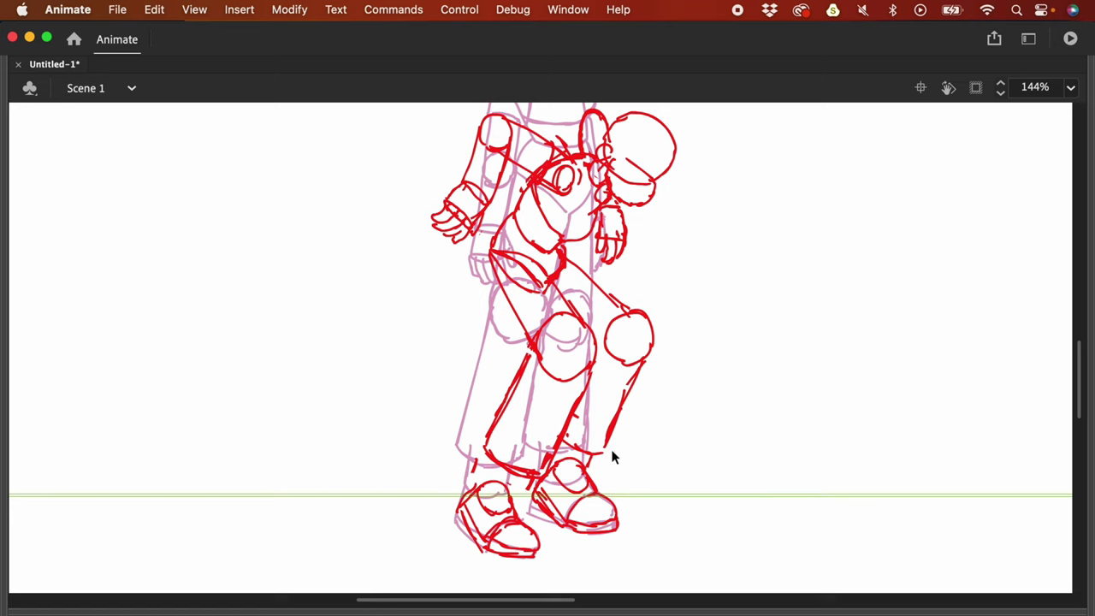
Step: Lasso the crouching figure's farther lower leg and rotate it slightly forward about the center of its knee
mouse_move(625, 444)
left_mouse_down()
mouse_move(649, 377)
mouse_move(634, 370)
mouse_move(567, 438)
mouse_move(580, 464)
left_mouse_up()
key("q")
left_click_drag(603, 414, 632, 341)
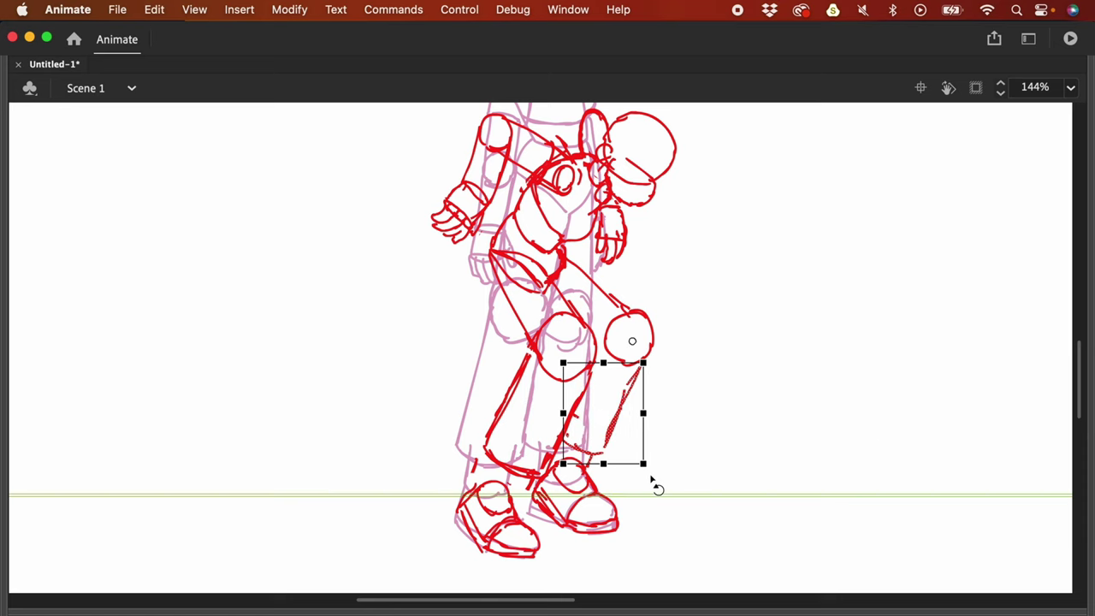
left_click_drag(655, 484, 675, 442)
left_click(653, 385)
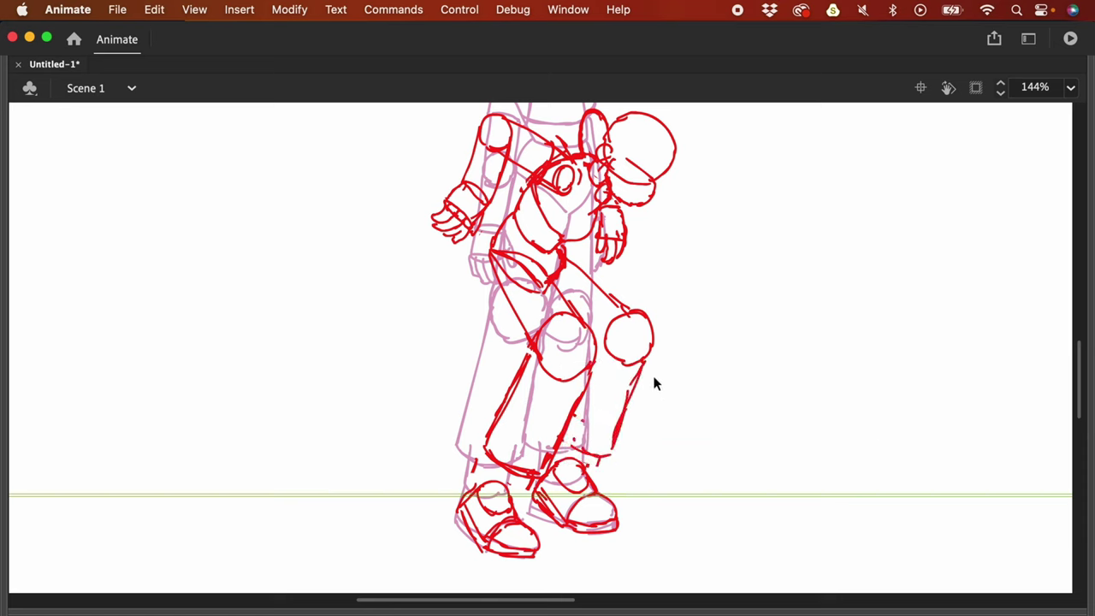
Step: Return to frame 7 of rough_animation and trace the guide figure's head in red
key("b")
key("super+minus")
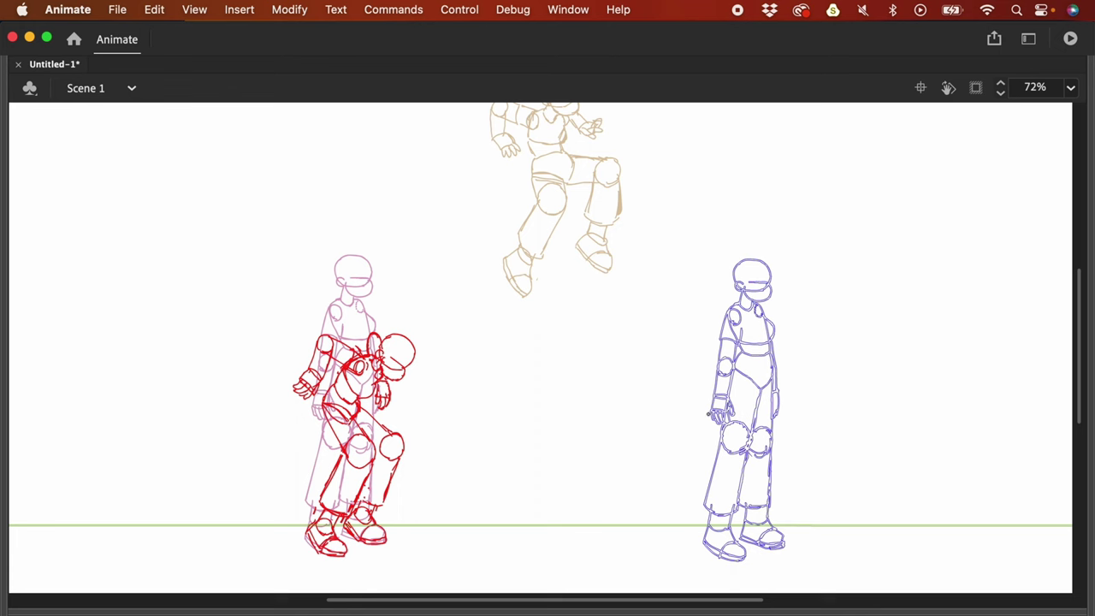
key("F4")
mouse_move(701, 296)
left_mouse_down()
mouse_move(638, 210)
mouse_move(654, 312)
mouse_move(638, 331)
left_mouse_up()
left_click(469, 592)
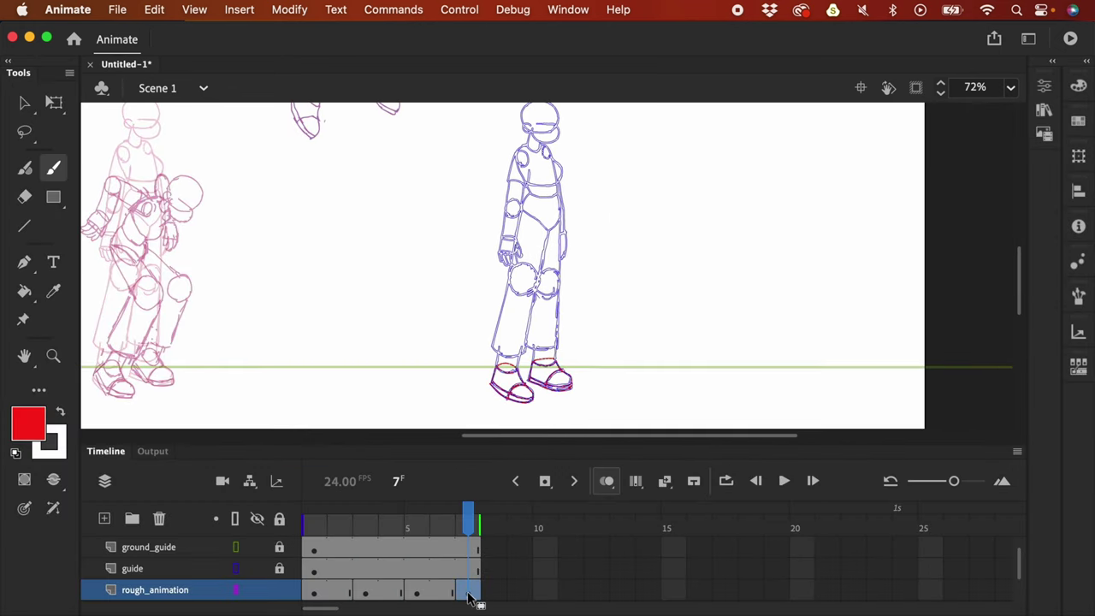
left_click_drag(562, 358, 578, 340)
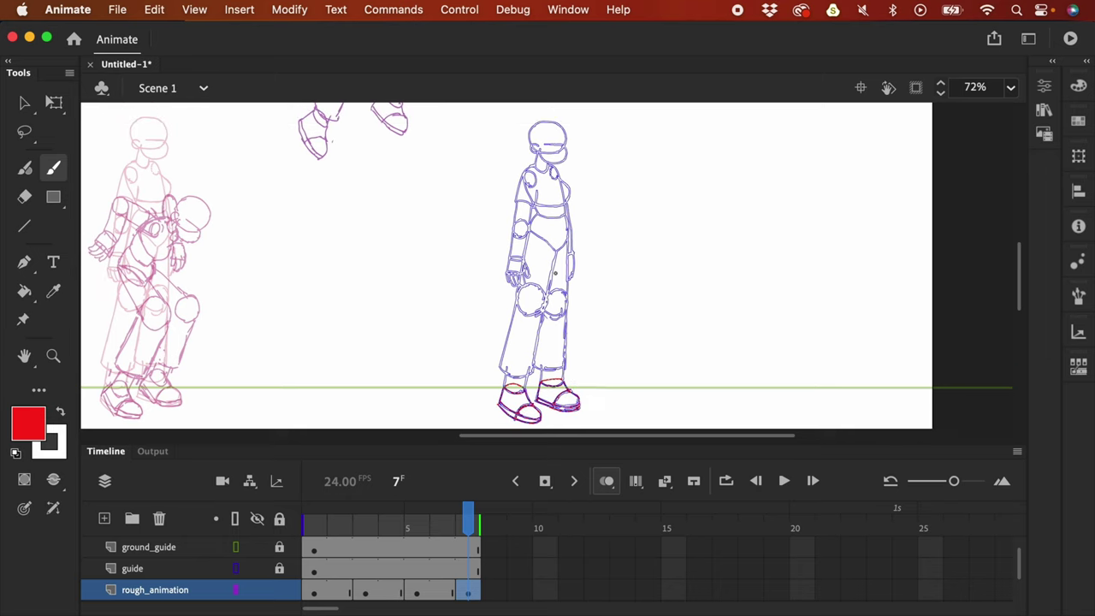
key("F4")
key("super+=")
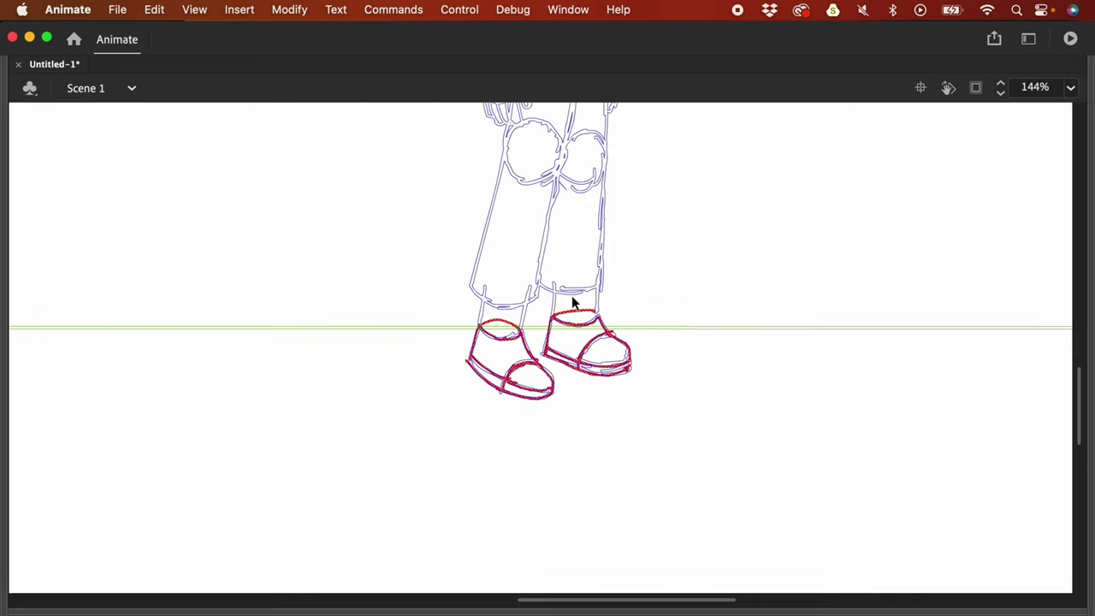
left_click_drag(663, 262, 664, 364)
scroll(664, 364, "up", 5)
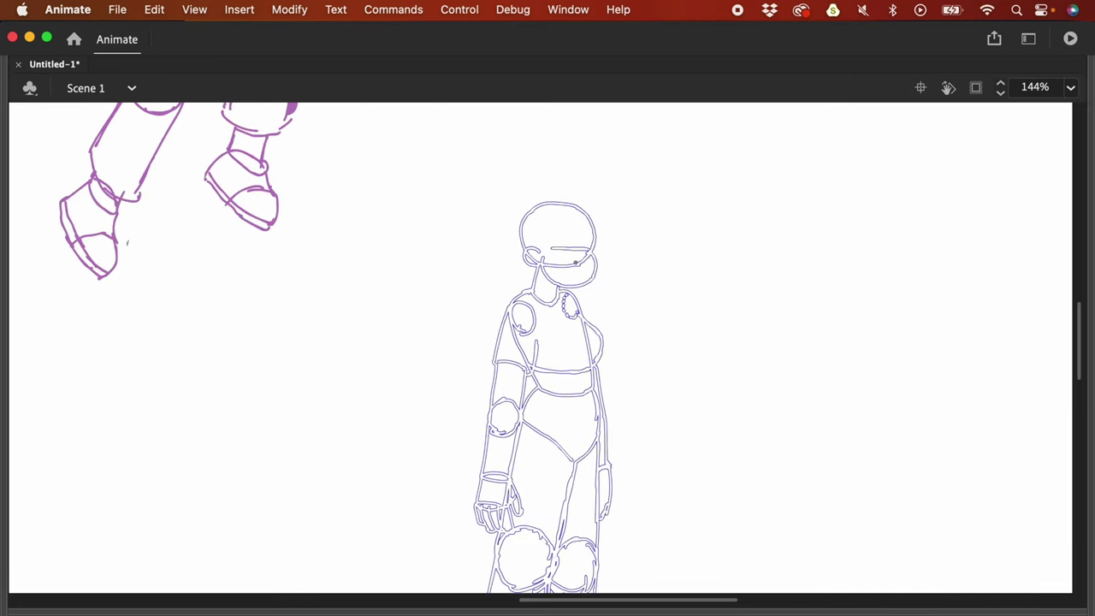
mouse_move(544, 261)
left_mouse_down()
mouse_move(520, 237)
mouse_move(594, 235)
mouse_move(595, 265)
mouse_move(526, 257)
left_mouse_up()
Step: Move the traced red head down and slightly forward to the guide figure's chest for the landing crouch
key("super+-")
key("v")
mouse_move(574, 294)
left_mouse_down()
mouse_move(587, 385)
mouse_move(579, 365)
left_mouse_up()
key("super+=")
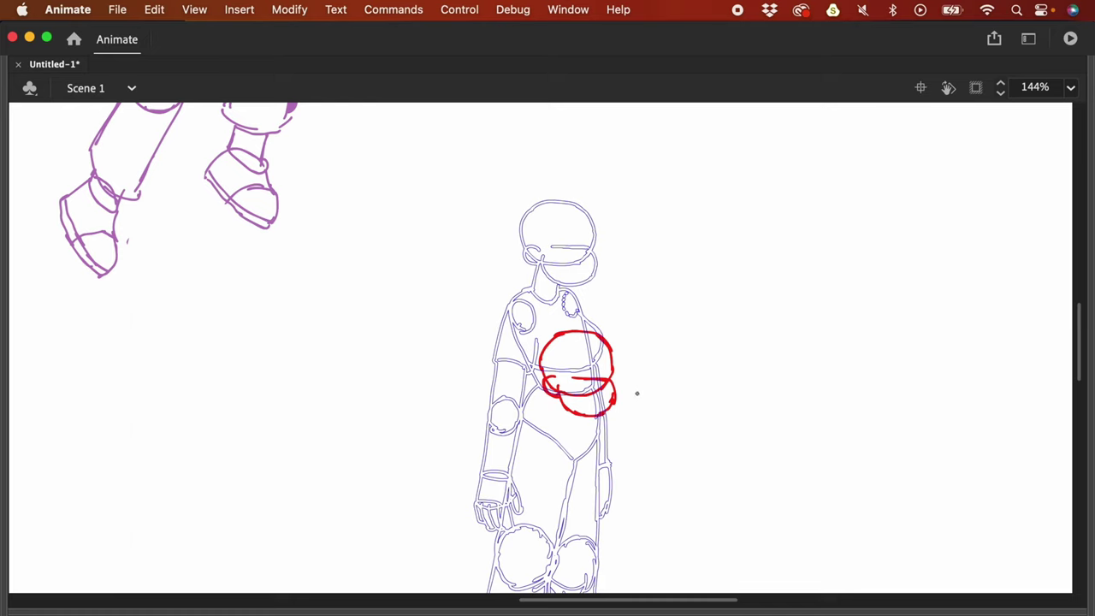
key("super+minus")
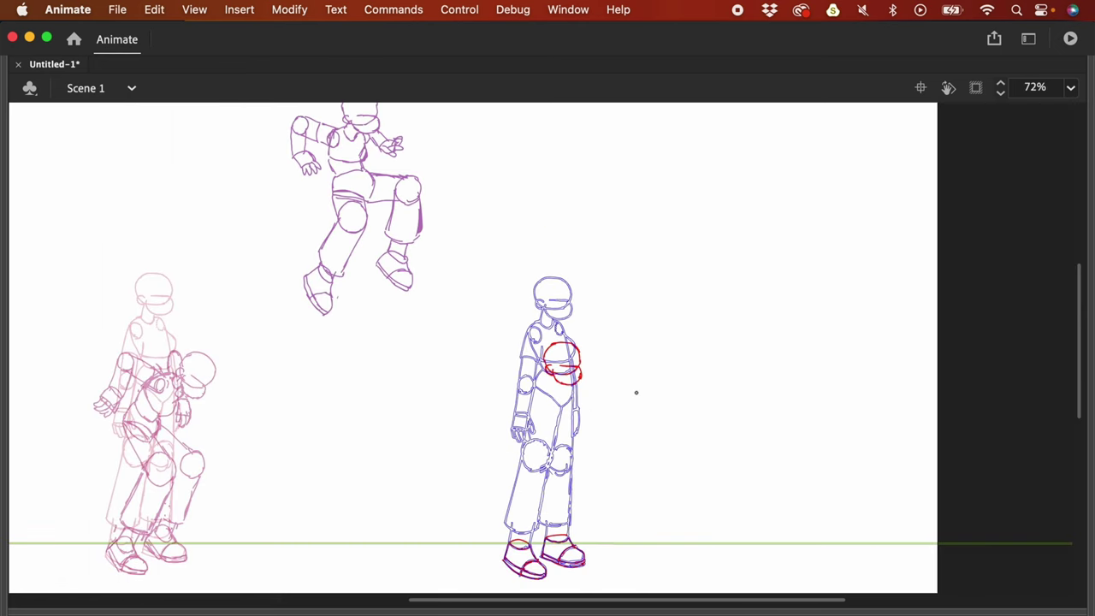
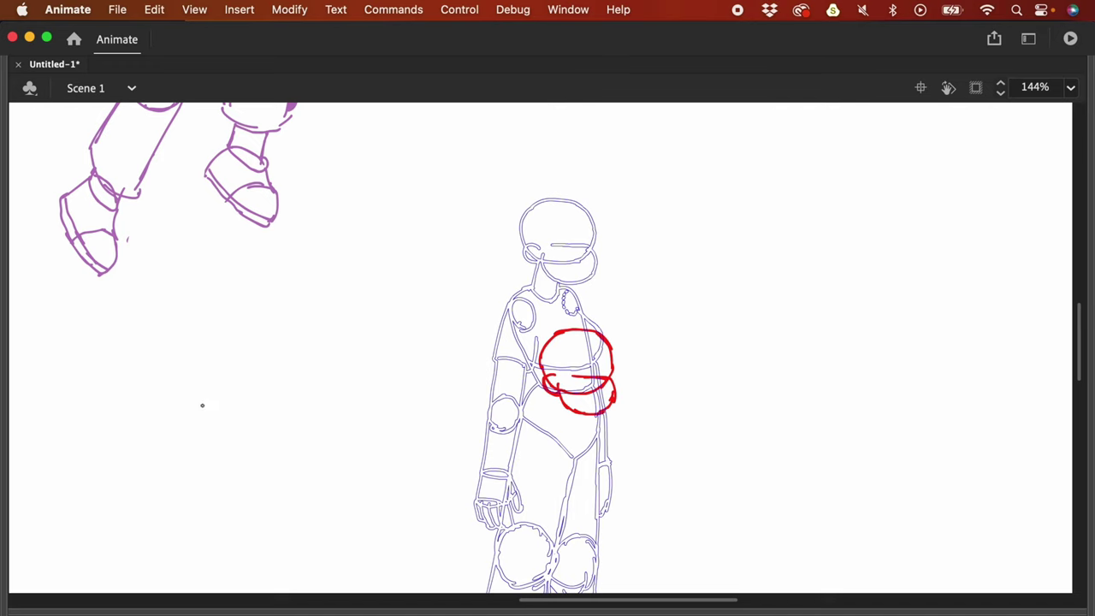
Step: Move frame 7's red head beside the guide figure and rotate it clockwise so the face points downward
left_click_drag(514, 315, 665, 439)
left_click_drag(615, 370, 772, 273)
key("q")
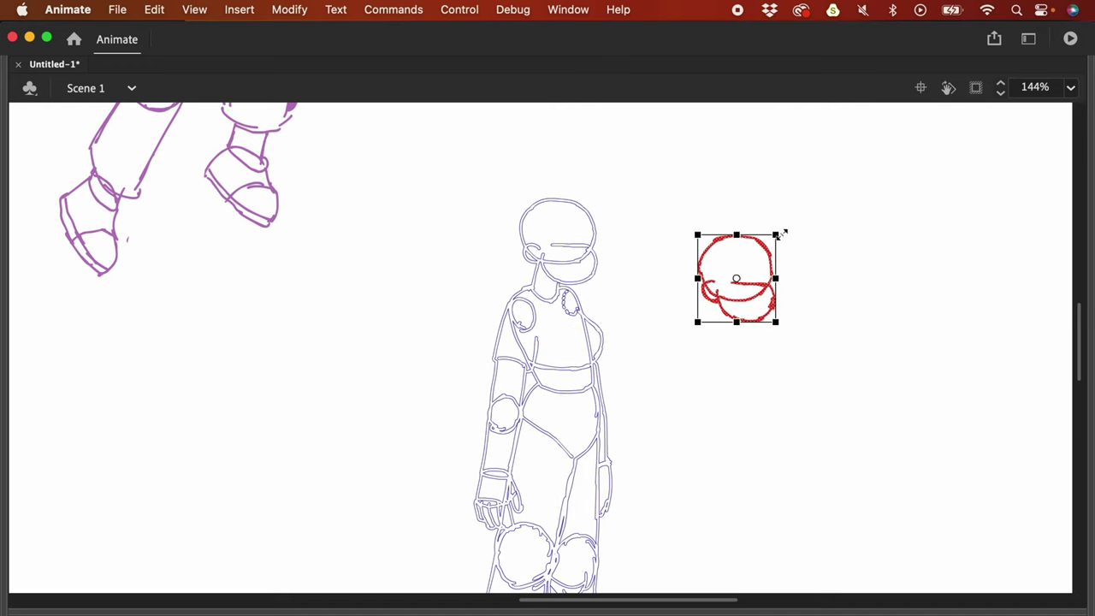
mouse_move(785, 236)
left_mouse_down()
mouse_move(793, 294)
mouse_move(802, 223)
mouse_move(792, 275)
mouse_move(809, 296)
mouse_move(792, 257)
mouse_move(624, 284)
mouse_move(611, 326)
mouse_move(616, 309)
mouse_move(579, 273)
left_mouse_up()
left_click(623, 313)
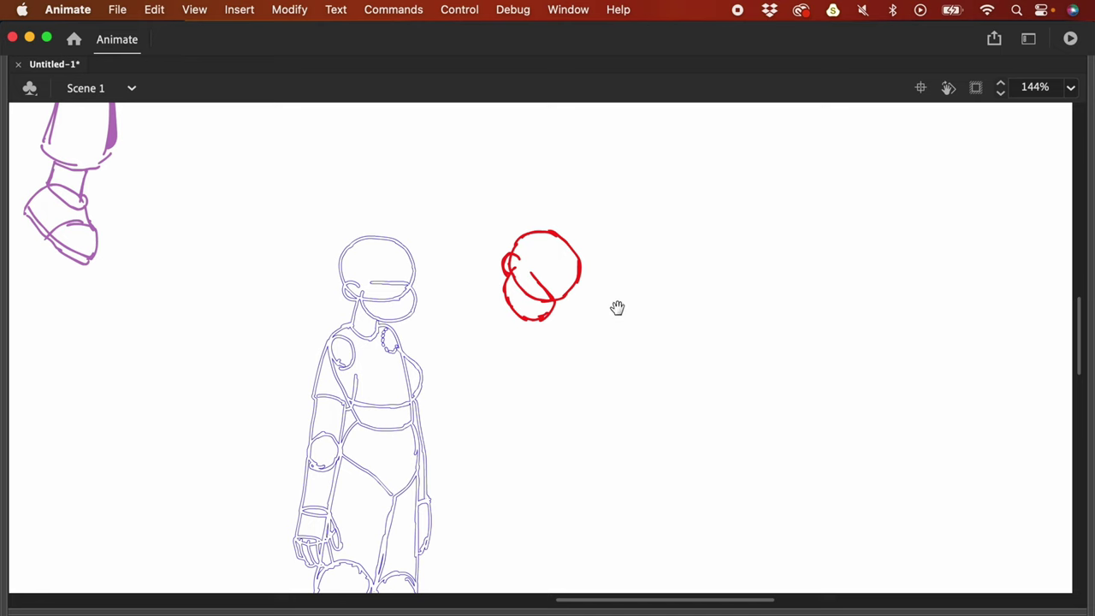
Step: Redraw the head in red over the guide head, with lowered ear, eye line and jaw, as a 3D downward tilt
key("super+=")
left_click_drag(582, 335, 753, 422)
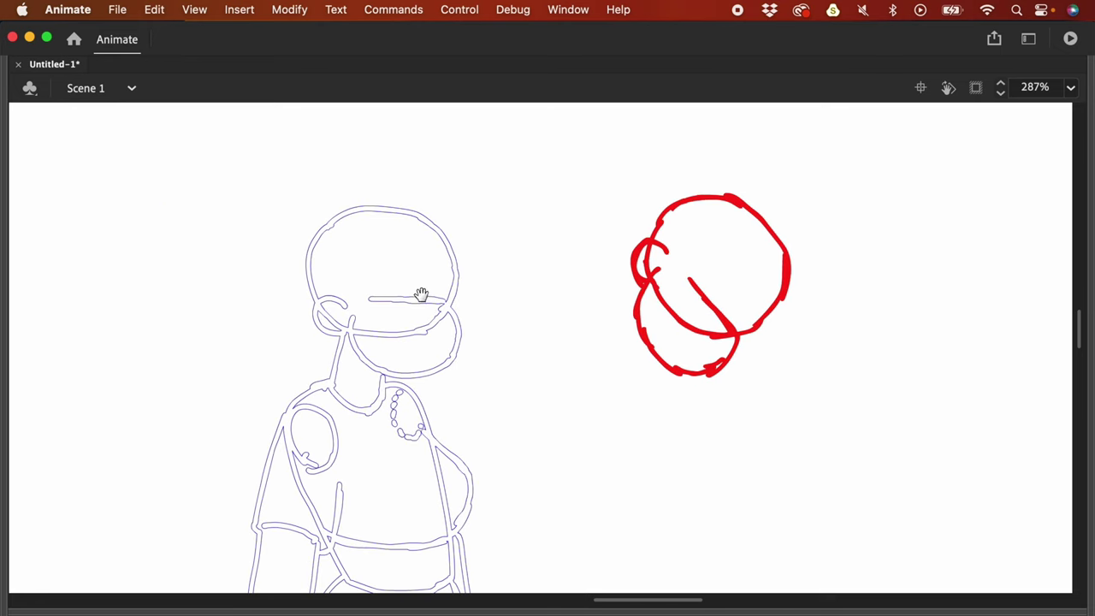
mouse_move(367, 333)
left_mouse_down()
mouse_move(318, 300)
mouse_move(313, 258)
mouse_move(338, 218)
mouse_move(380, 206)
mouse_move(420, 227)
mouse_move(401, 209)
mouse_move(434, 234)
mouse_move(458, 291)
left_mouse_up()
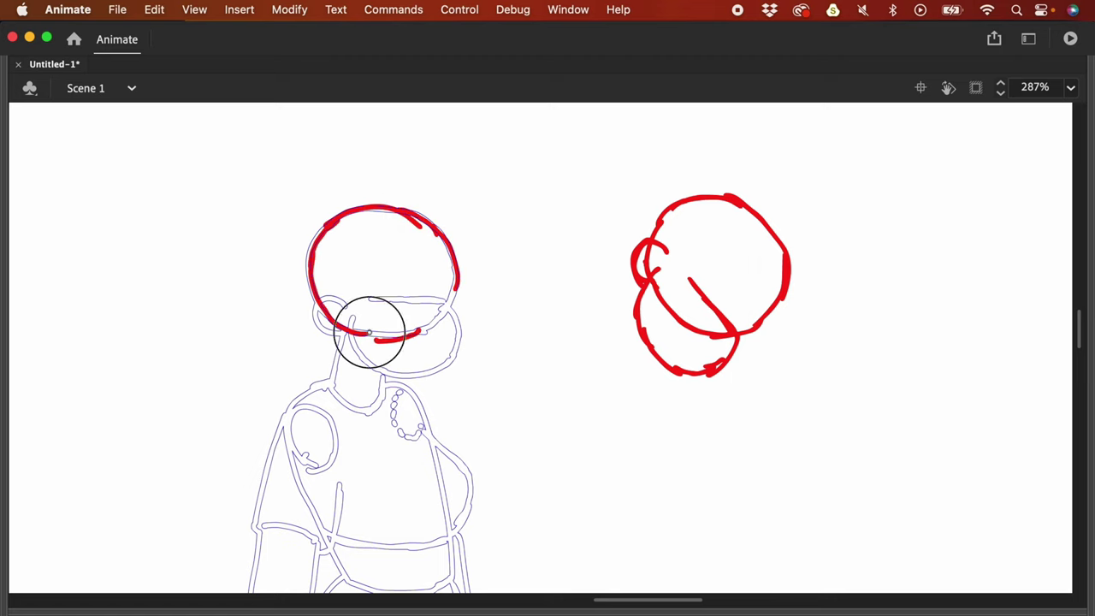
left_click_drag(367, 334, 453, 299)
mouse_move(370, 322)
left_mouse_down()
mouse_move(437, 322)
mouse_move(408, 322)
mouse_move(444, 327)
mouse_move(443, 351)
mouse_move(408, 374)
mouse_move(361, 369)
mouse_move(344, 346)
mouse_move(339, 284)
mouse_move(337, 317)
left_mouse_up()
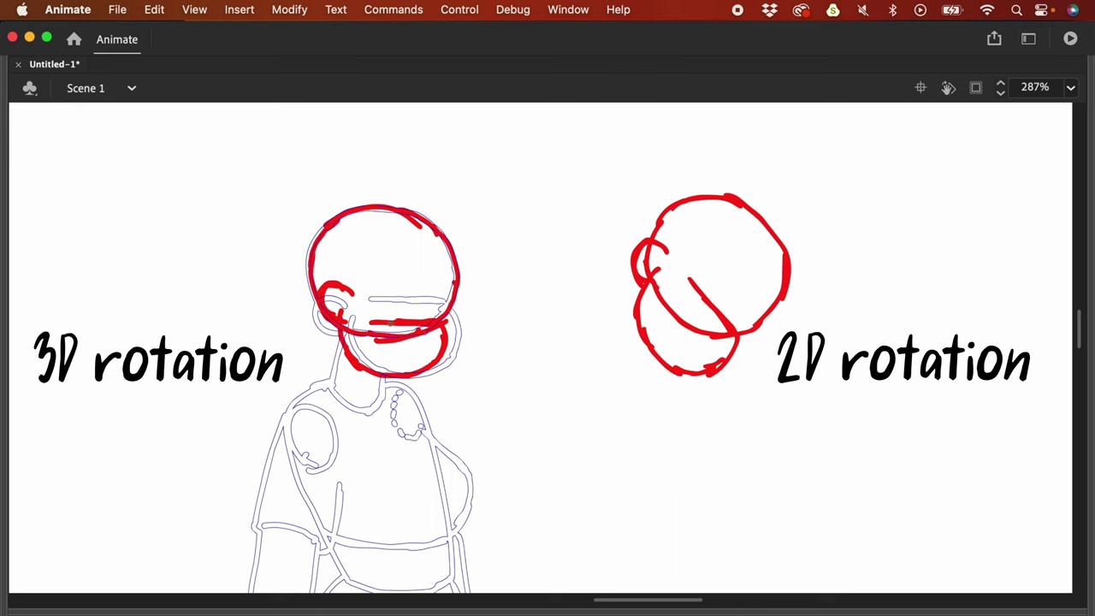
Step: Try moving the redrawn head next to the rotated head, and undo the move
key("super+minus")
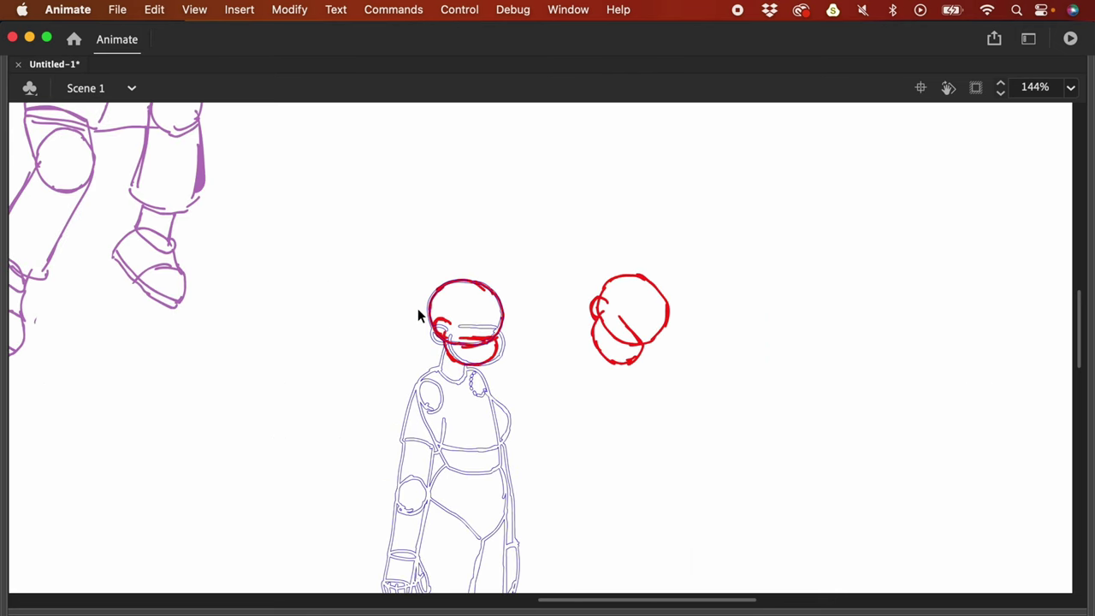
left_click_drag(367, 254, 537, 403)
left_click_drag(495, 346, 579, 370)
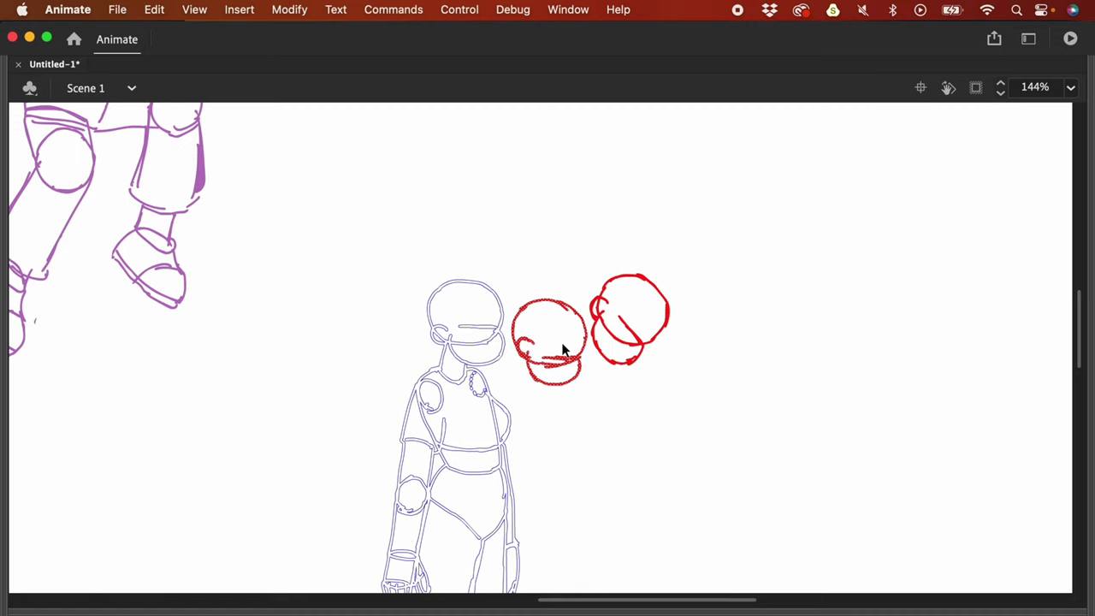
key("super+z")
Step: Lasso the flat-rotated head beside the guide figure and delete it
key("l")
mouse_move(685, 318)
left_mouse_down()
mouse_move(684, 385)
mouse_move(726, 359)
left_mouse_up()
key("Delete")
Step: Copy frame 7's redrawn head and delete the crouching figure's head on frame 3 of rough_animation
mouse_move(462, 245)
left_mouse_down()
mouse_move(423, 246)
mouse_move(515, 297)
left_mouse_up()
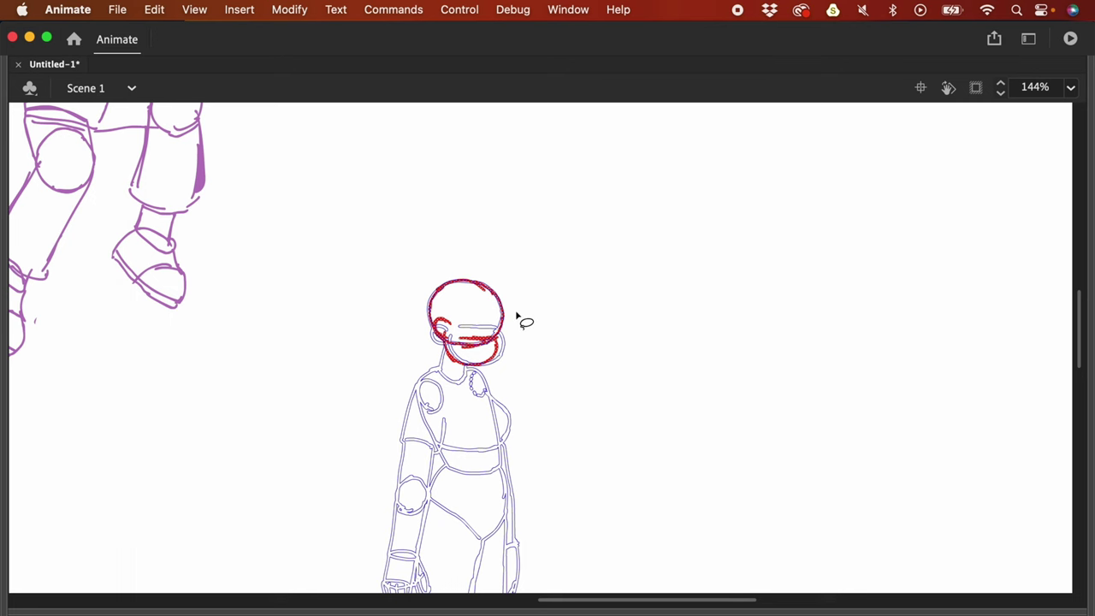
key("F4")
scroll(629, 252, "down", 3)
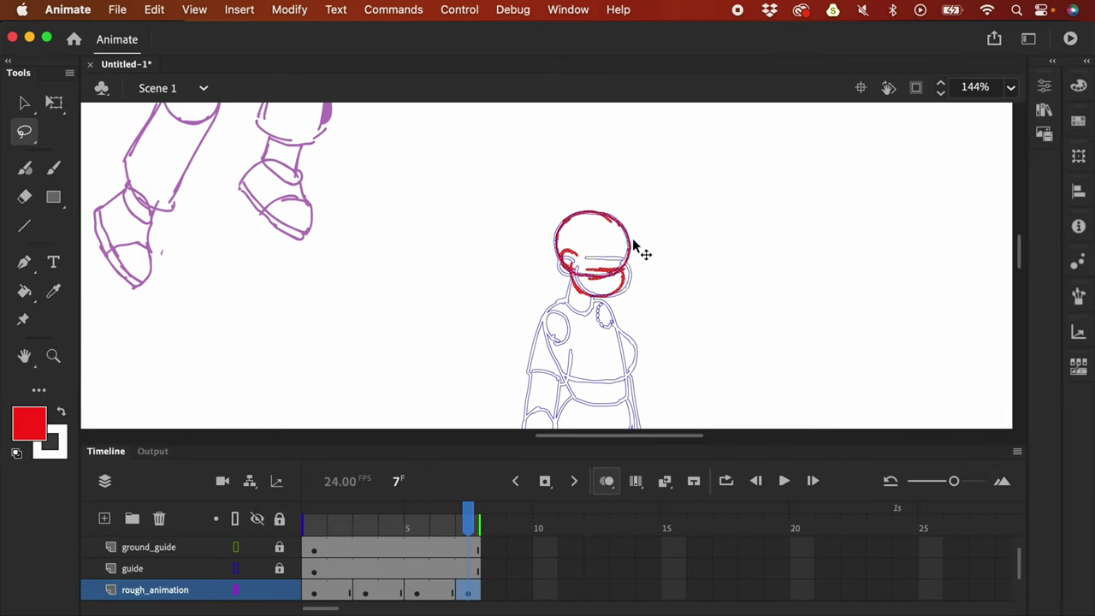
left_click(366, 597)
scroll(574, 343, "left", 10)
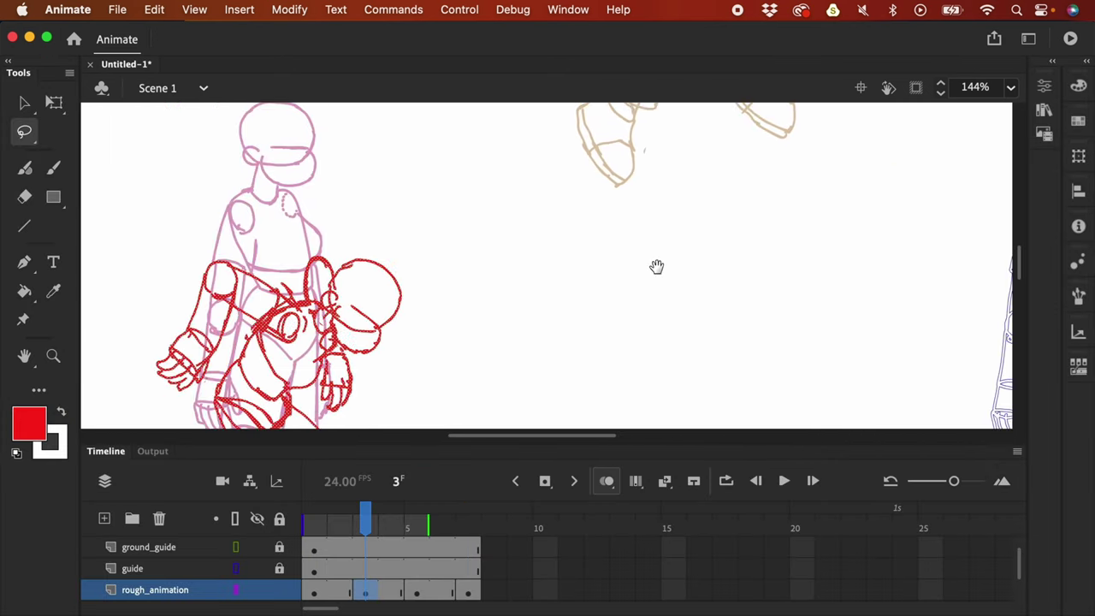
scroll(424, 306, "down", 2)
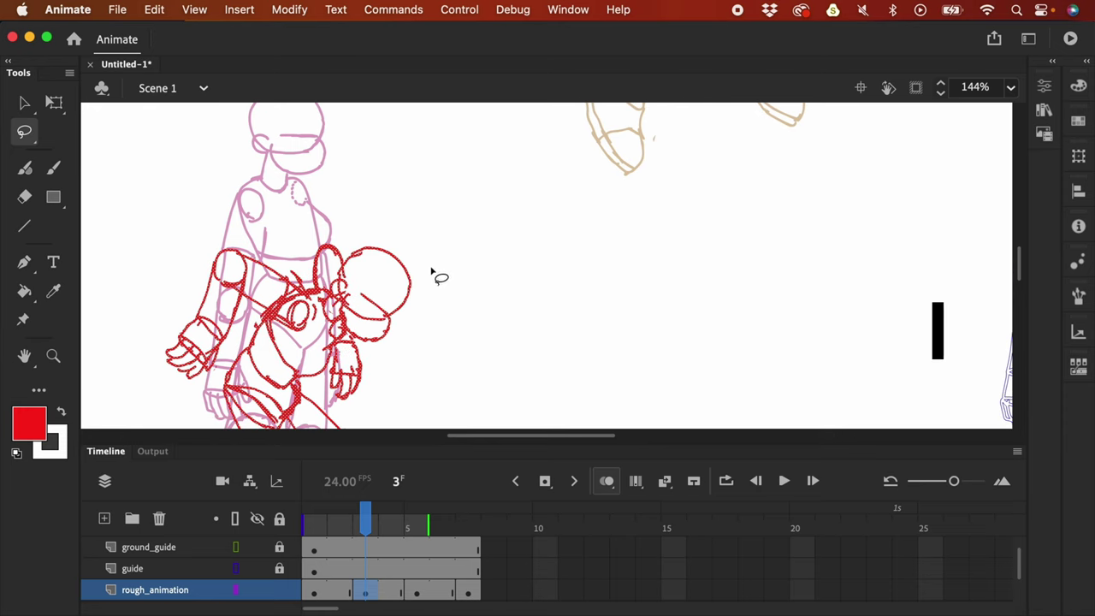
mouse_move(430, 250)
left_mouse_down()
mouse_move(419, 238)
mouse_move(367, 238)
mouse_move(338, 265)
mouse_move(333, 294)
mouse_move(398, 363)
left_mouse_up()
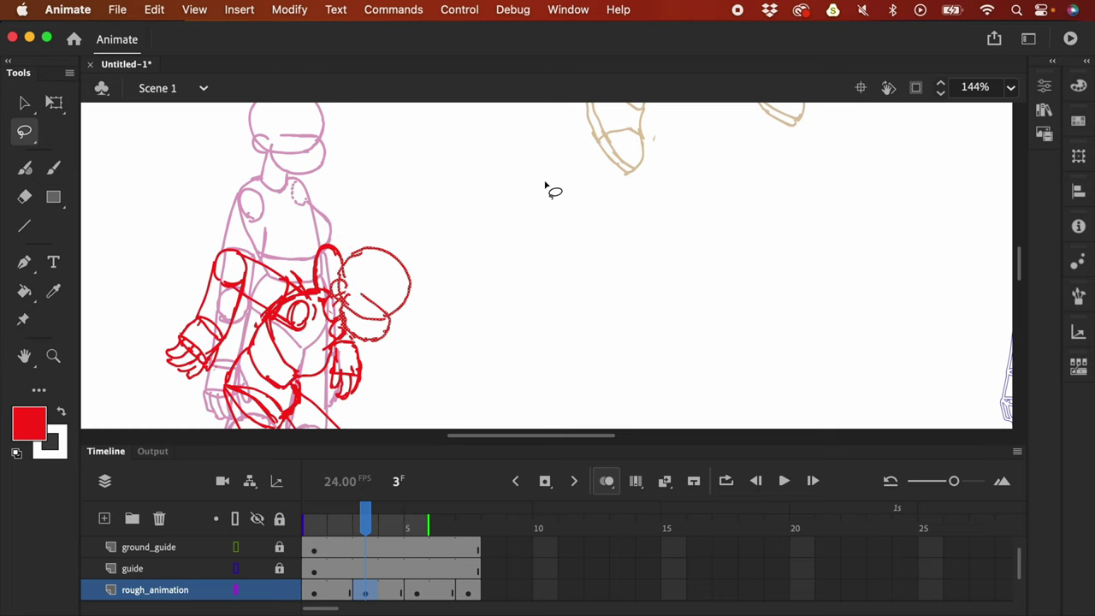
key("BackSpace")
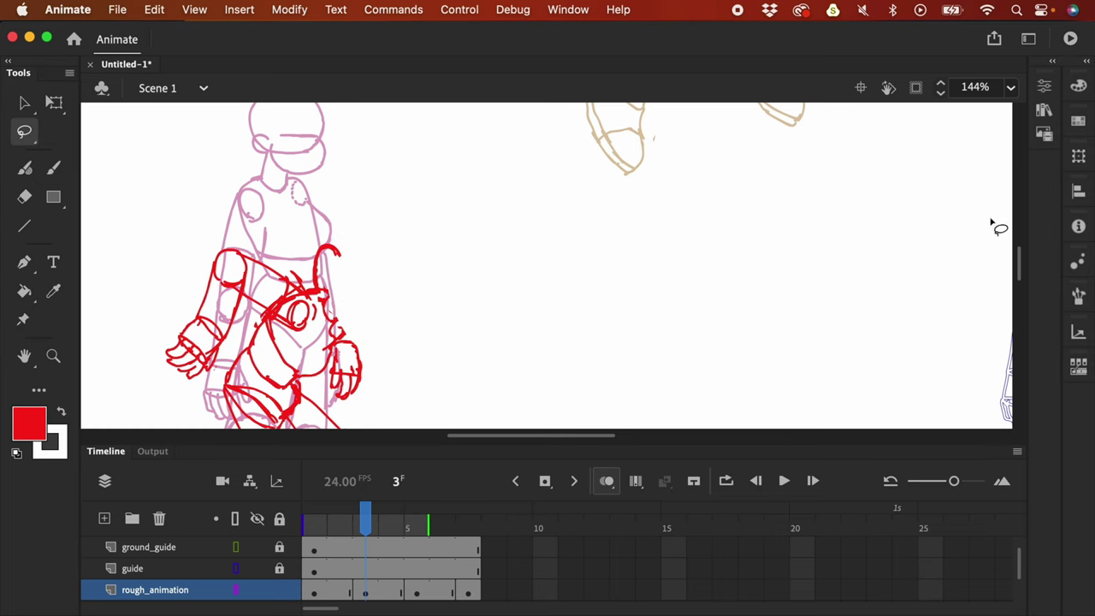
Step: Paste the copied head on frame 3, fit it onto the crouching figure's neck and tilt it slightly
left_click_drag(917, 277, 635, 309)
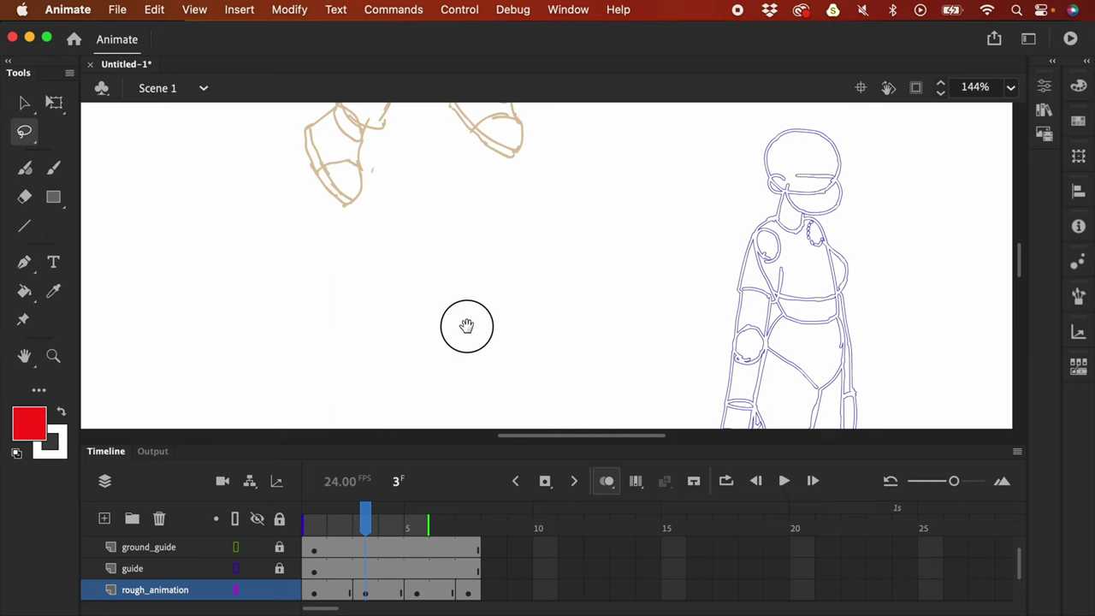
left_click_drag(464, 326, 700, 281)
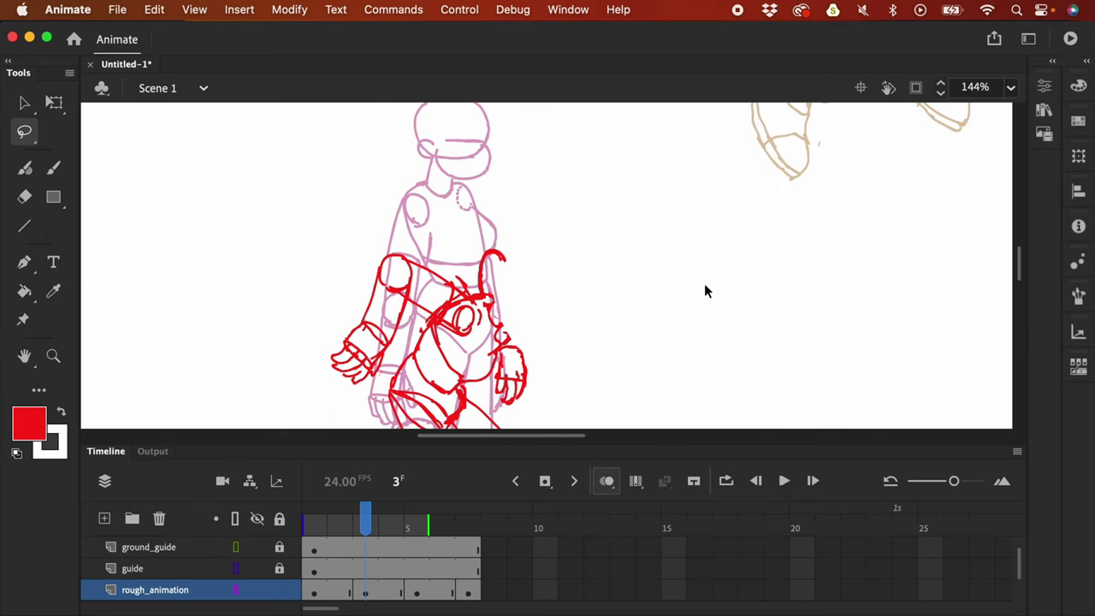
key("super+v")
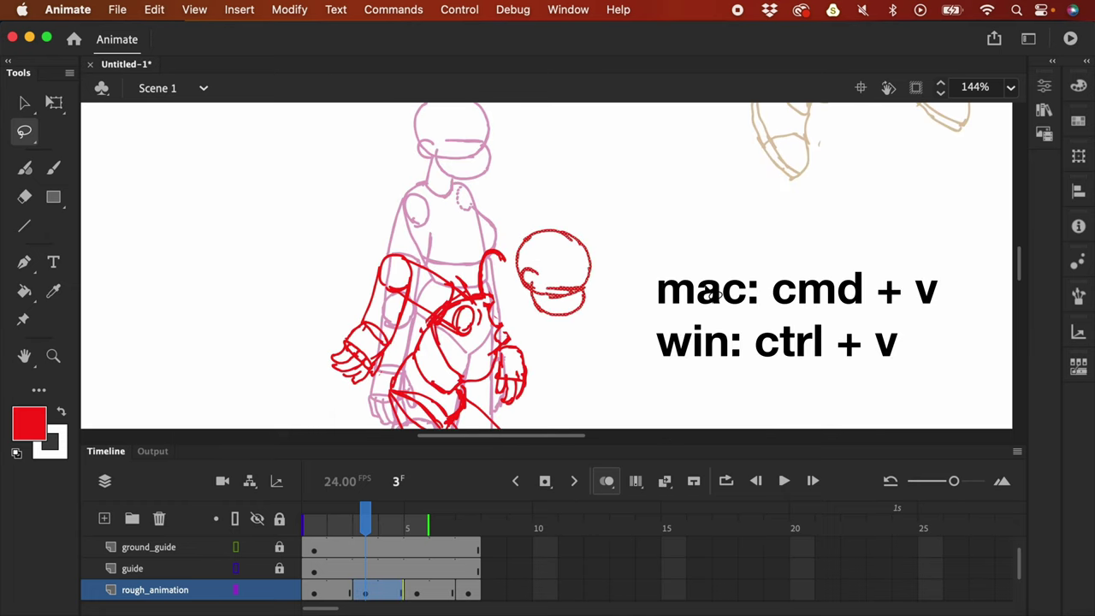
key("v")
scroll(614, 268, "down", 2)
mouse_move(561, 248)
left_mouse_down()
mouse_move(542, 283)
mouse_move(574, 262)
mouse_move(570, 227)
mouse_move(565, 276)
mouse_move(516, 186)
mouse_move(524, 190)
left_mouse_up()
key("super+minus")
key("super+z")
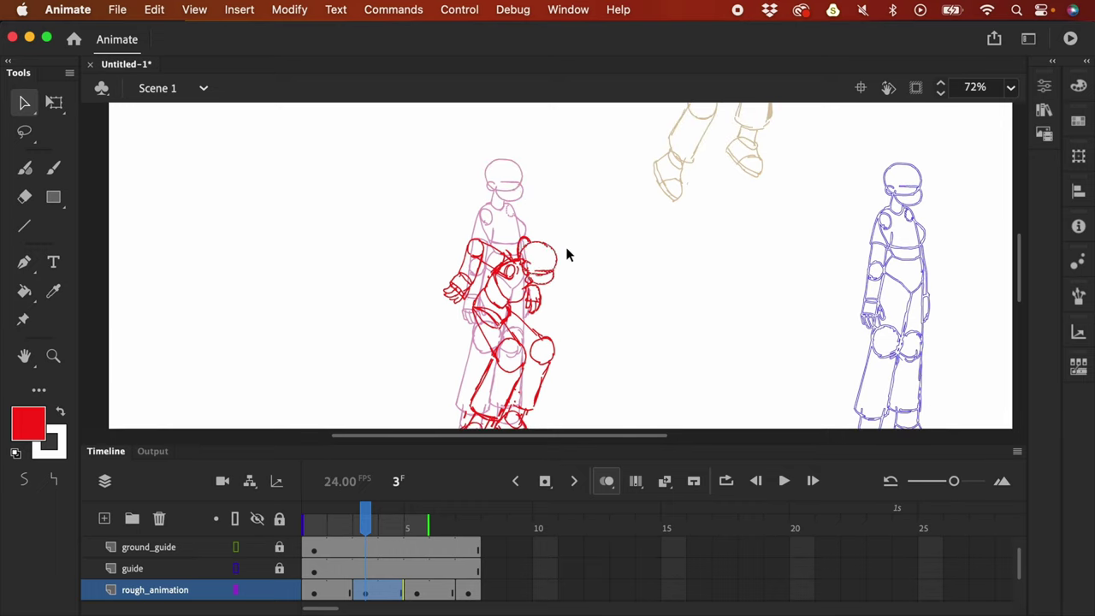
key("q")
left_click_drag(561, 243, 573, 269)
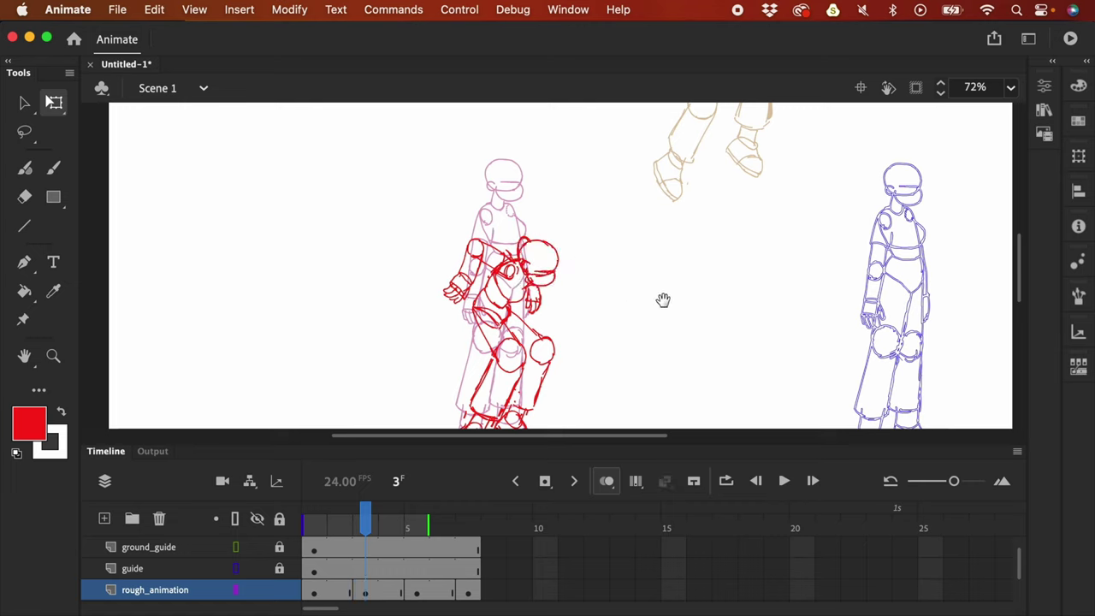
Step: Return to frame 7 of rough_animation and lower the redrawn head to the guide figure's waist for the landing crouch
left_click_drag(662, 300, 523, 303)
left_click(473, 592)
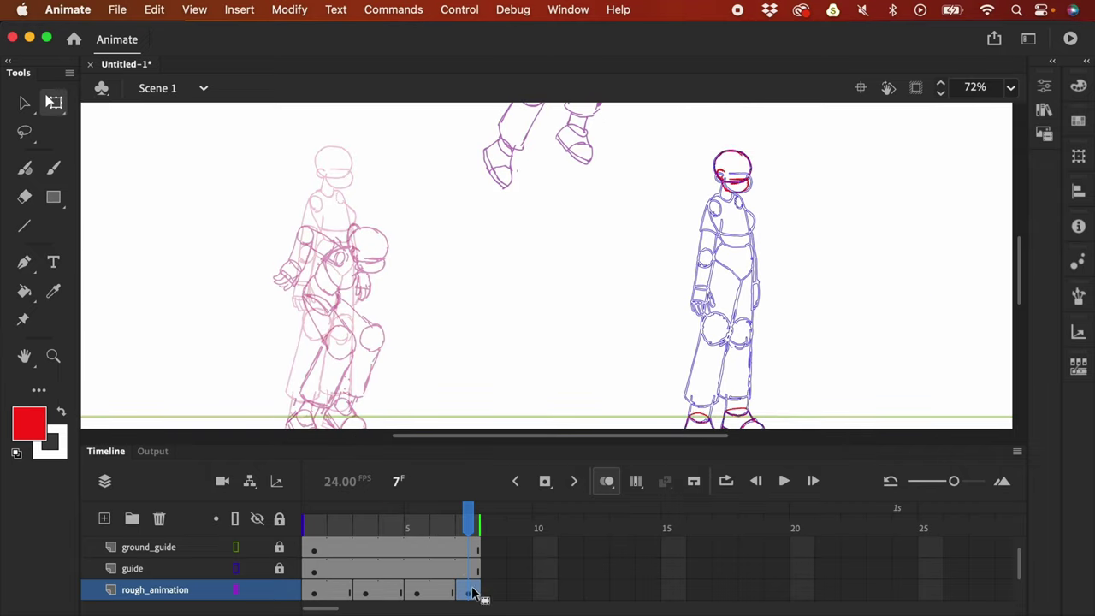
left_click_drag(818, 311, 682, 348)
key("v")
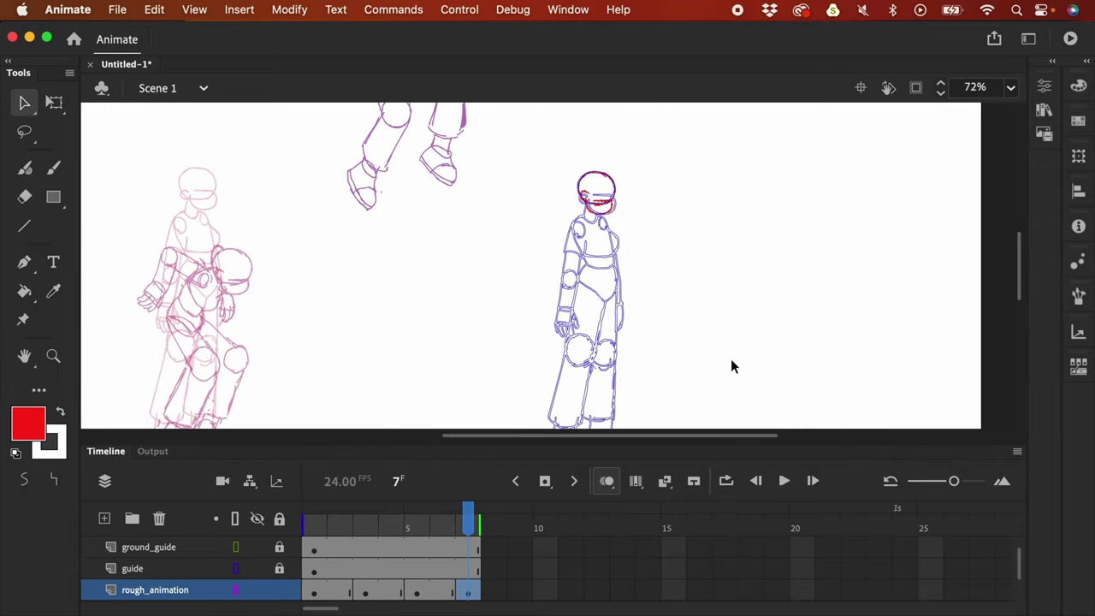
key("super+=")
left_click_drag(714, 225, 702, 320)
left_click_drag(490, 162, 470, 141)
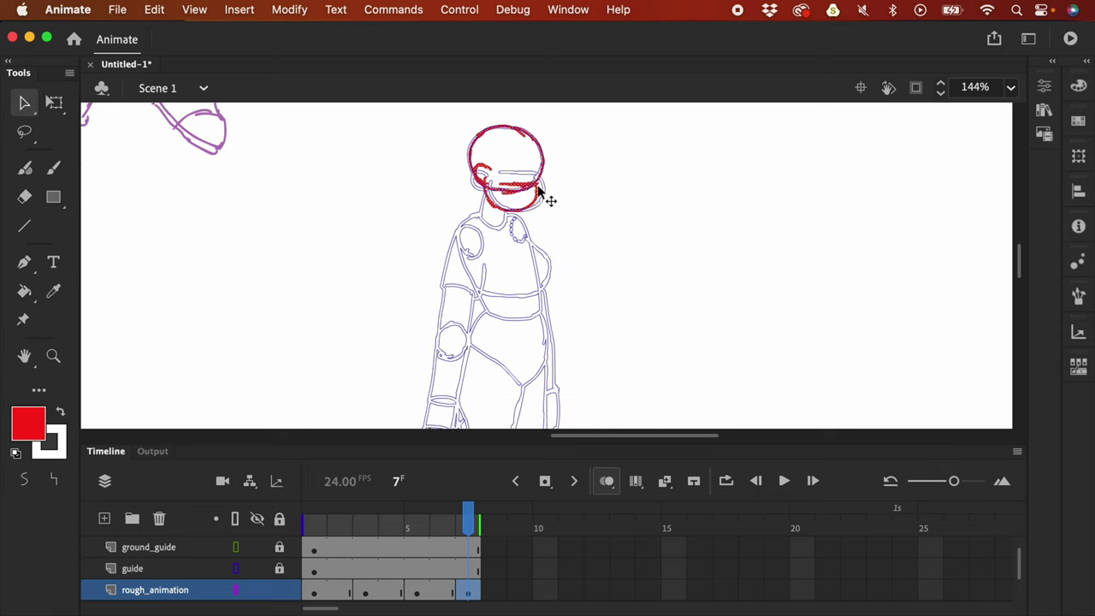
left_click_drag(539, 192, 617, 255)
key("F4")
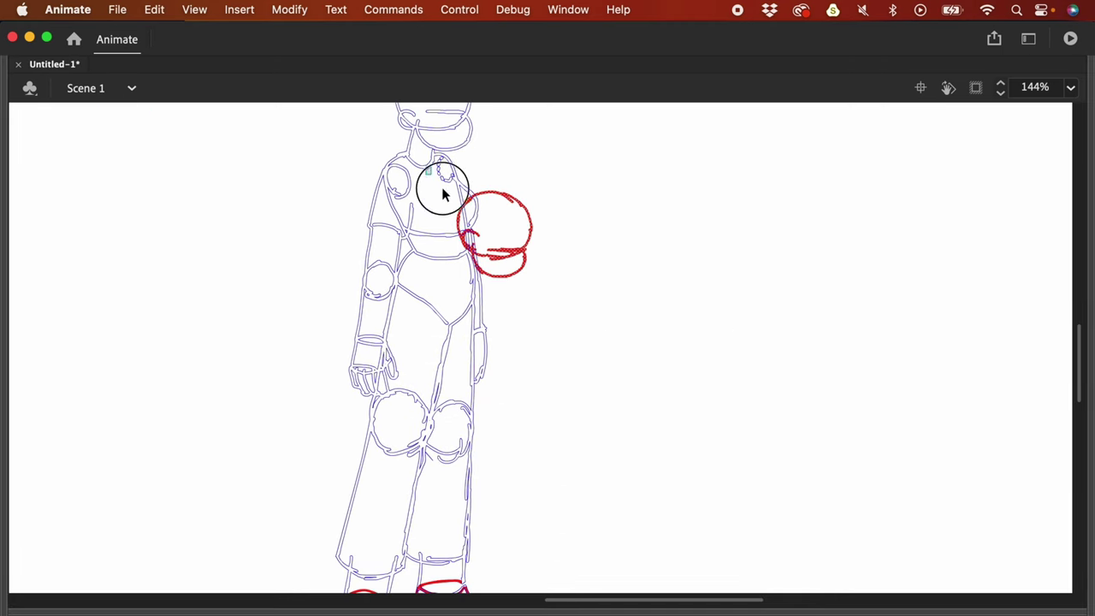
left_click_drag(523, 250, 505, 281)
key("super+minus")
left_click_drag(535, 323, 528, 319)
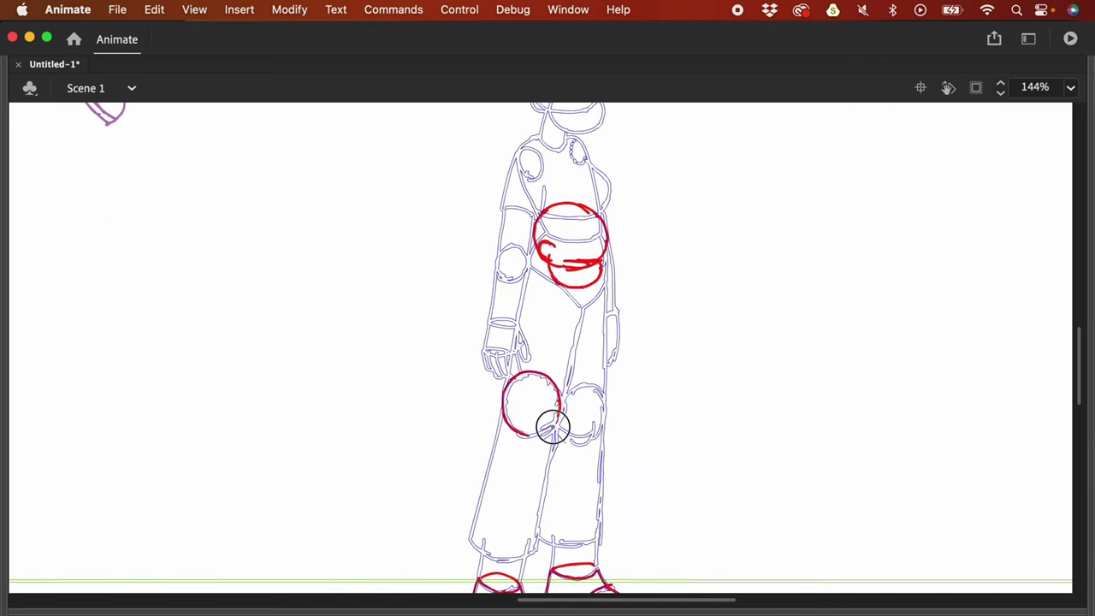
Step: Trace both of the guide figure's knee circles in red and shift them slightly forward
left_click_drag(553, 427, 528, 436)
left_click_drag(566, 397, 568, 431)
mouse_move(638, 440)
left_mouse_down()
mouse_move(648, 367)
mouse_move(662, 399)
left_mouse_up()
key("v")
left_click_drag(635, 362, 928, 376)
key("super+minus")
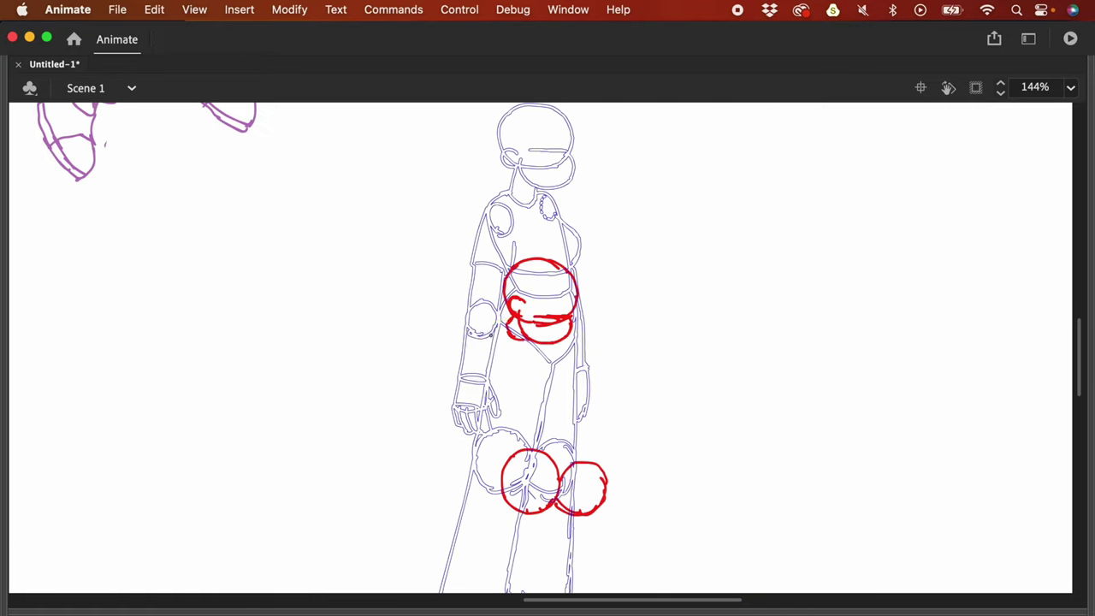
Step: Sketch the landing figure's neck, shoulder, chest and hips in red between the lowered head and the knee circles
left_click_drag(512, 320, 477, 376)
left_click_drag(542, 346, 530, 382)
left_click_drag(488, 334, 484, 360)
mouse_move(479, 381)
left_mouse_down()
mouse_move(520, 392)
mouse_move(524, 416)
left_mouse_up()
left_click_drag(527, 389, 527, 407)
mouse_move(542, 350)
left_mouse_down()
mouse_move(533, 381)
mouse_move(537, 255)
left_mouse_up()
mouse_move(471, 279)
left_mouse_down()
mouse_move(465, 324)
mouse_move(499, 329)
left_mouse_up()
mouse_move(470, 299)
left_mouse_down()
mouse_move(530, 320)
mouse_move(505, 368)
left_mouse_up()
left_click_drag(538, 292, 596, 334)
Step: Outline the landing figure's lower legs and both thighs, connecting the hips to the knee circles
left_click_drag(503, 356, 466, 452)
mouse_move(556, 379)
left_mouse_down()
mouse_move(524, 466)
mouse_move(532, 445)
left_mouse_up()
left_click_drag(607, 374, 576, 468)
left_click_drag(634, 333, 673, 371)
left_click_drag(556, 154, 571, 159)
left_click_drag(605, 229, 571, 258)
left_click_drag(485, 366, 564, 361)
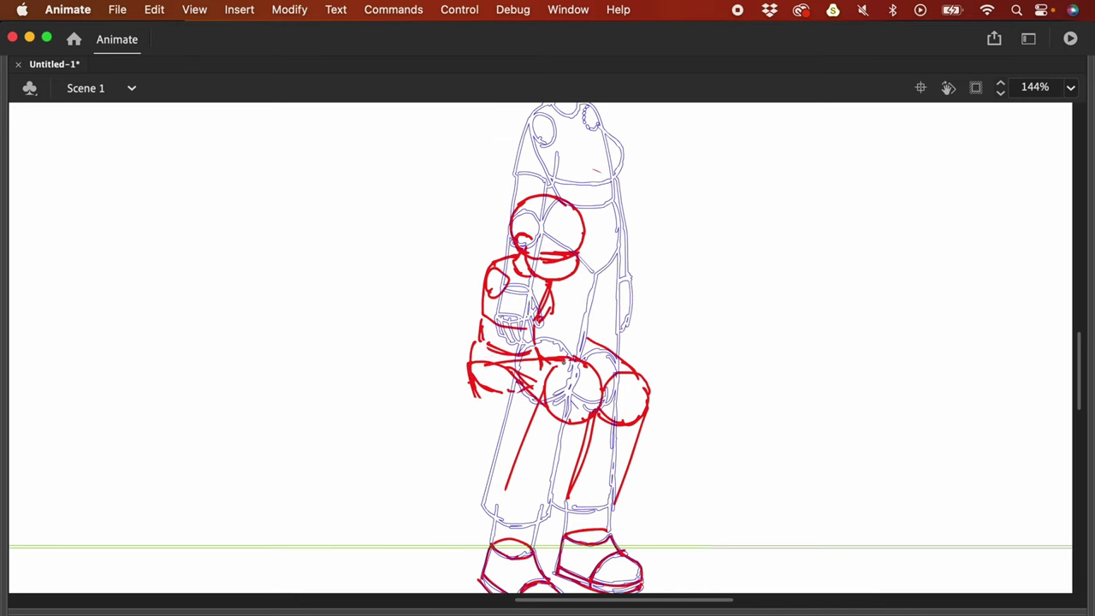
left_click_drag(476, 399, 544, 409)
left_click_drag(534, 346, 615, 352)
Step: Lasso the landing figure's head and chest and rotate them forward about the waist
key("l")
key("q")
mouse_move(587, 237)
left_mouse_down()
mouse_move(582, 224)
mouse_move(624, 223)
left_mouse_up()
left_click_drag(582, 257, 588, 262)
left_click(641, 282)
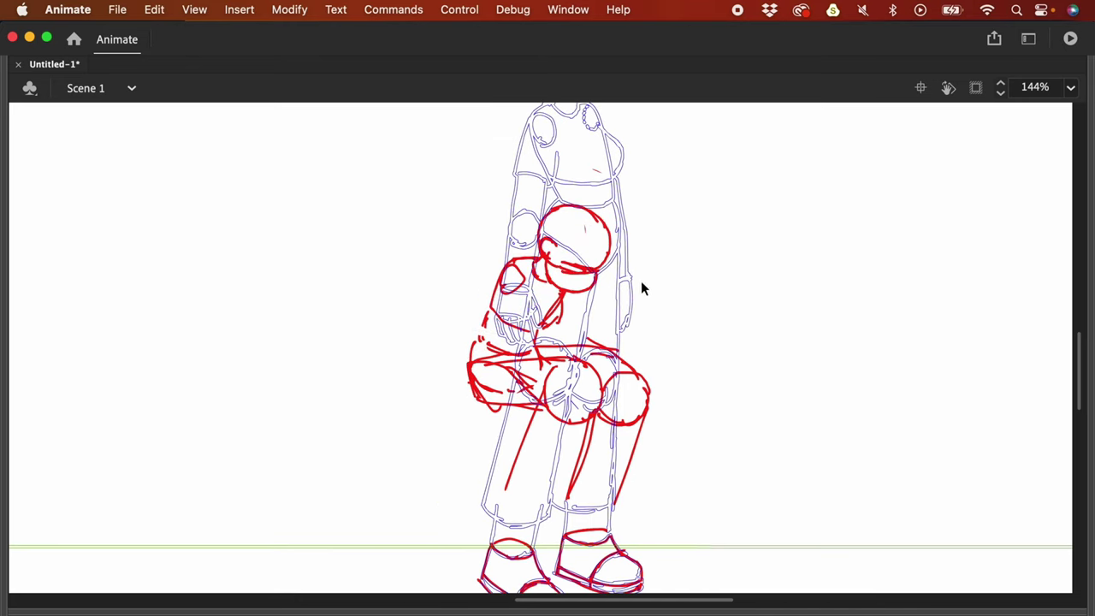
Step: Erase stray thigh lines and lasso the nearer knee circle to shift it back toward the hips
left_click_drag(603, 327, 618, 303)
key("e")
mouse_move(635, 342)
left_mouse_down()
mouse_move(635, 351)
mouse_move(598, 342)
left_mouse_up()
key("l")
left_click(605, 372)
mouse_move(589, 373)
left_mouse_down()
mouse_move(560, 379)
mouse_move(519, 475)
left_mouse_up()
Step: Draw both lower legs with the brush from the knees to wide cuffs above the shoes
key("b")
left_click_drag(531, 392, 508, 492)
left_click_drag(508, 492, 568, 498)
left_click_drag(585, 400, 570, 496)
mouse_move(603, 390)
left_mouse_down()
mouse_move(574, 483)
mouse_move(631, 489)
mouse_move(625, 515)
left_mouse_up()
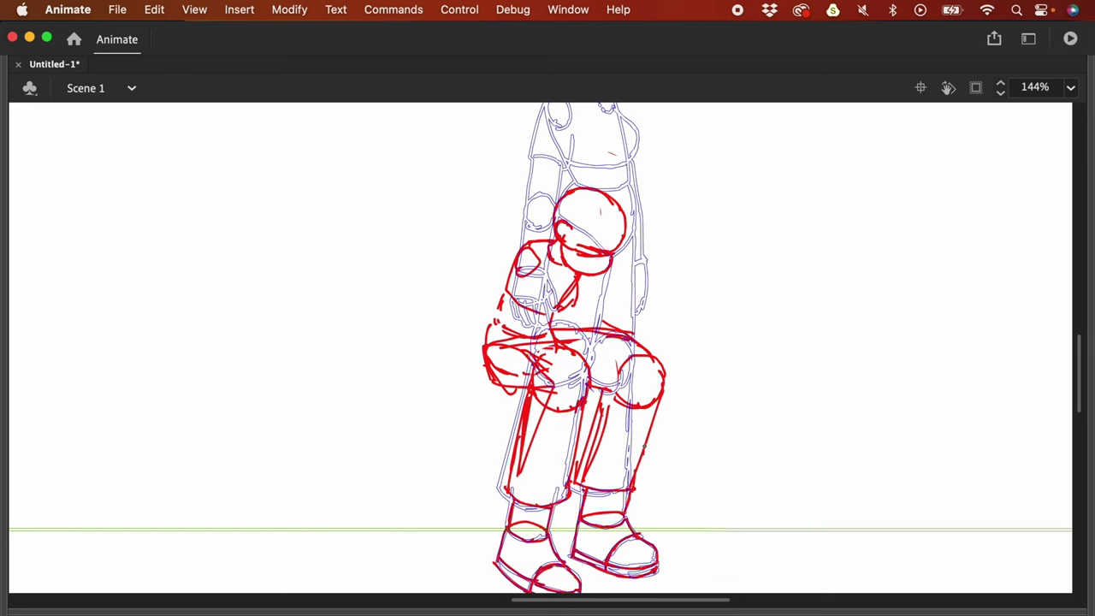
Step: Sketch the nearer arm bent behind the landing figure, with shoulder and elbow circles and a raised forearm
left_click_drag(713, 385, 811, 471)
mouse_move(640, 280)
left_mouse_down()
mouse_move(652, 299)
mouse_move(594, 301)
mouse_move(625, 333)
left_mouse_up()
key("v")
key("b")
mouse_move(568, 320)
left_mouse_down()
mouse_move(611, 359)
mouse_move(611, 340)
left_mouse_up()
mouse_move(601, 307)
left_mouse_down()
mouse_move(595, 333)
mouse_move(609, 297)
left_mouse_up()
left_click_drag(610, 298, 616, 318)
left_click_drag(589, 334, 614, 321)
Step: Draw the farther arm raised in front of the head and add open hands to both arms
left_click_drag(709, 361, 717, 381)
mouse_move(722, 377)
left_mouse_down()
mouse_move(744, 322)
mouse_move(738, 308)
left_mouse_up()
mouse_move(610, 299)
left_mouse_down()
mouse_move(615, 319)
mouse_move(624, 279)
left_mouse_up()
left_click_drag(629, 316, 647, 296)
left_click_drag(621, 281, 646, 268)
left_click_drag(738, 313, 731, 289)
left_click_drag(747, 320, 754, 300)
left_click_drag(734, 293, 742, 272)
left_click_drag(748, 292, 755, 283)
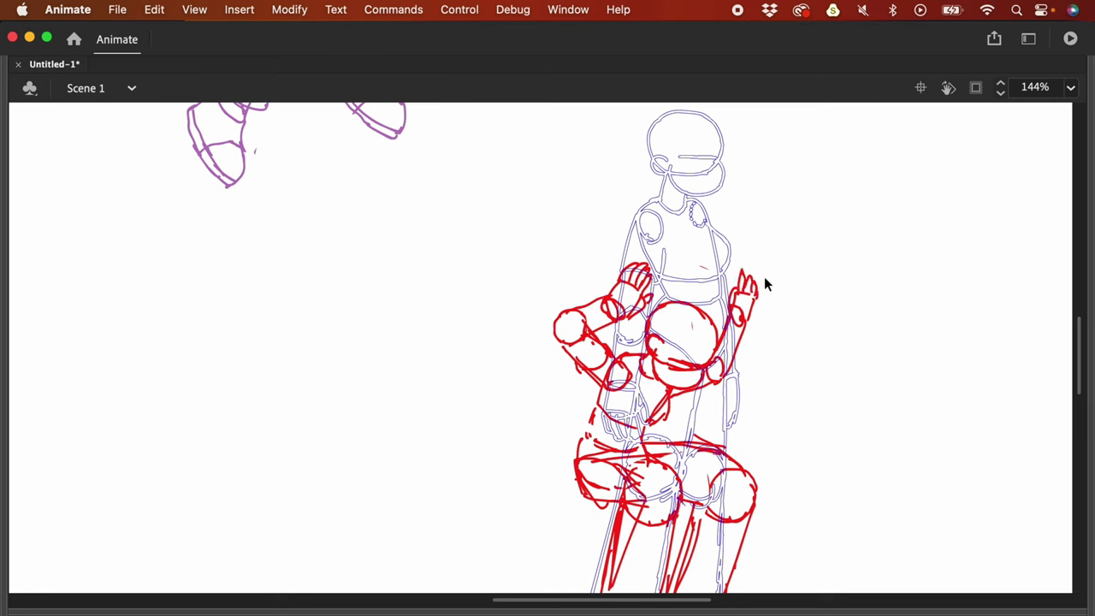
Step: Mark the arm directions of the landing and crouching figures with trial strokes, and undo them
key("super+minus")
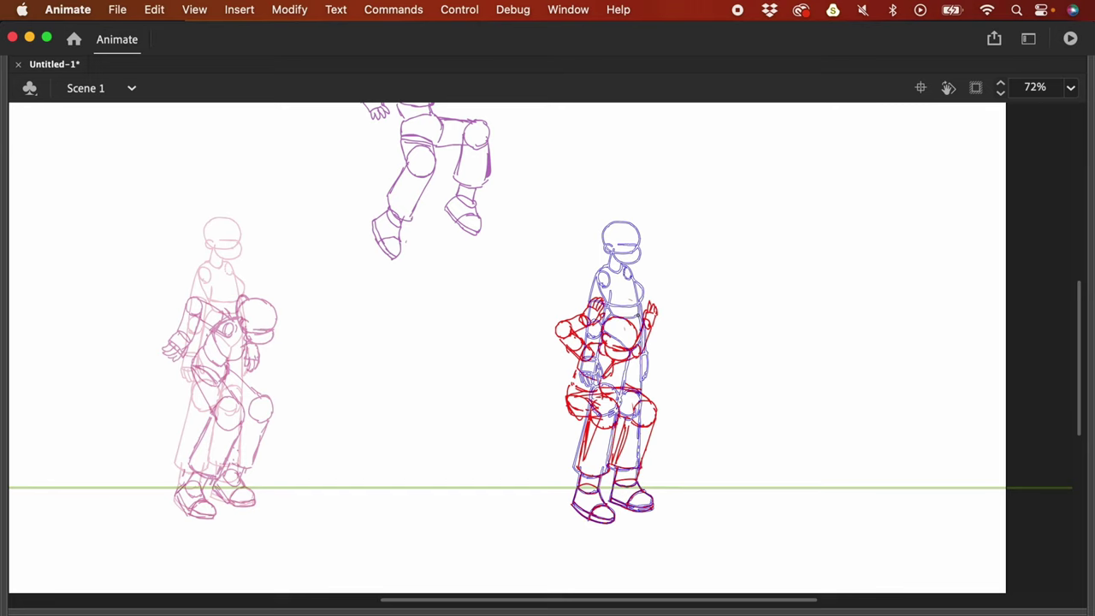
left_click_drag(650, 308, 674, 323)
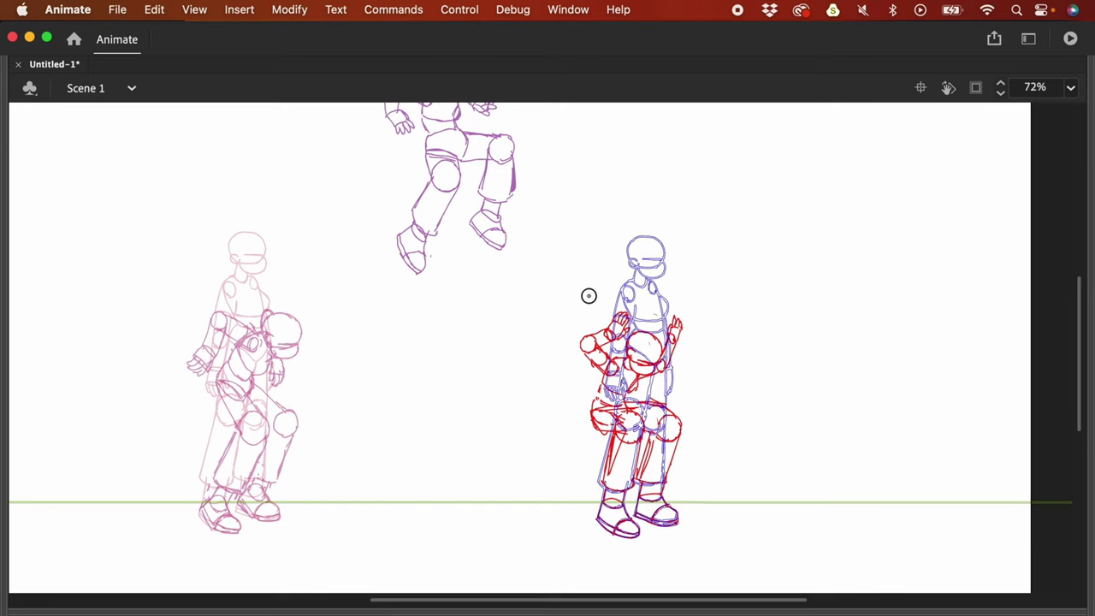
mouse_move(589, 296)
left_mouse_down()
mouse_move(585, 376)
mouse_move(599, 368)
left_mouse_up()
key("super+z")
mouse_move(214, 306)
left_mouse_down()
mouse_move(196, 379)
mouse_move(227, 291)
left_mouse_up()
key("super+z")
left_click_drag(213, 340, 209, 359)
left_click_drag(221, 318, 261, 349)
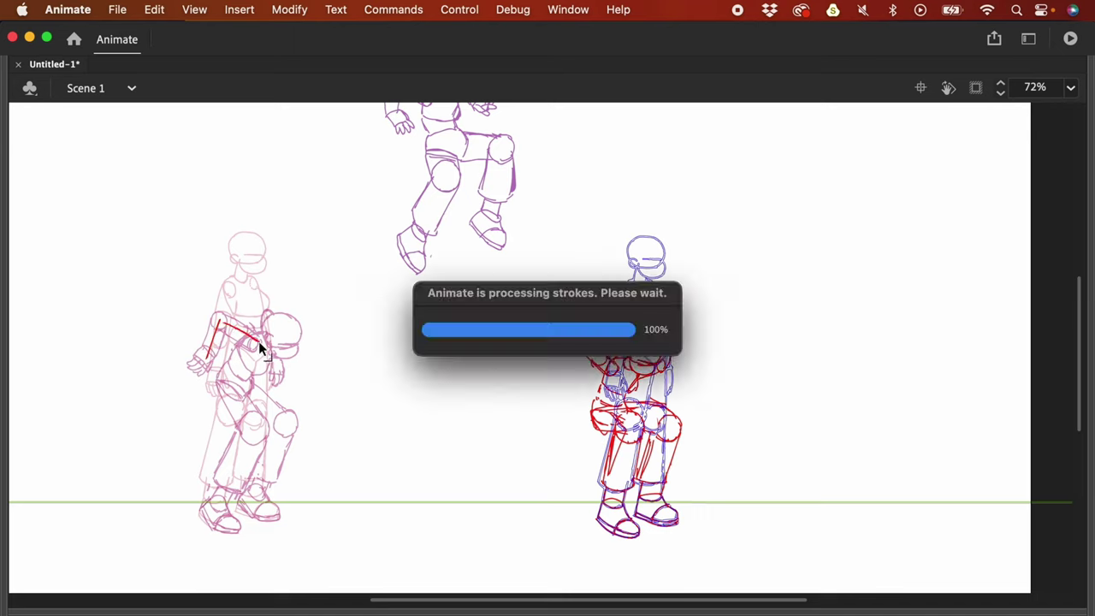
key("super+z")
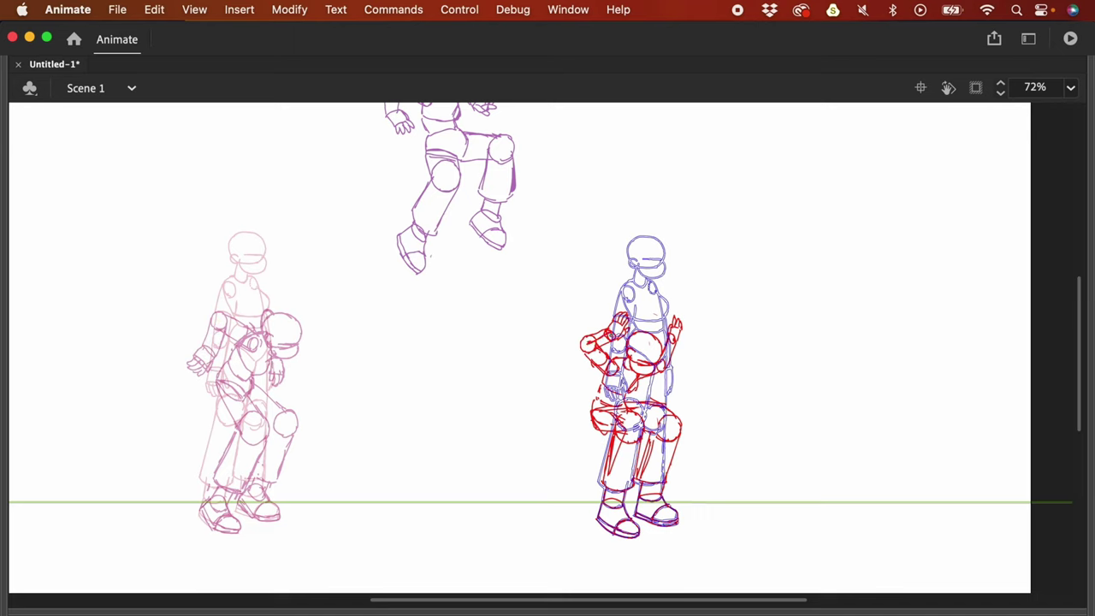
left_click_drag(607, 364, 613, 372)
Step: Insert a blank keyframe at frame 9 of the rough_animation layer
key("F4")
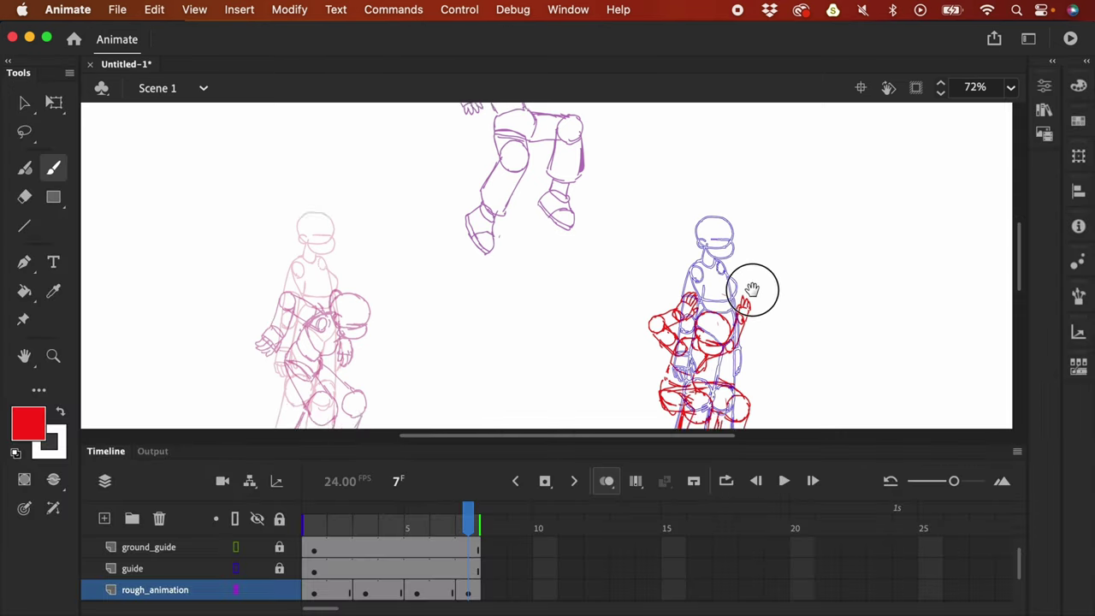
left_click_drag(753, 288, 707, 231)
left_click_drag(728, 278, 719, 244)
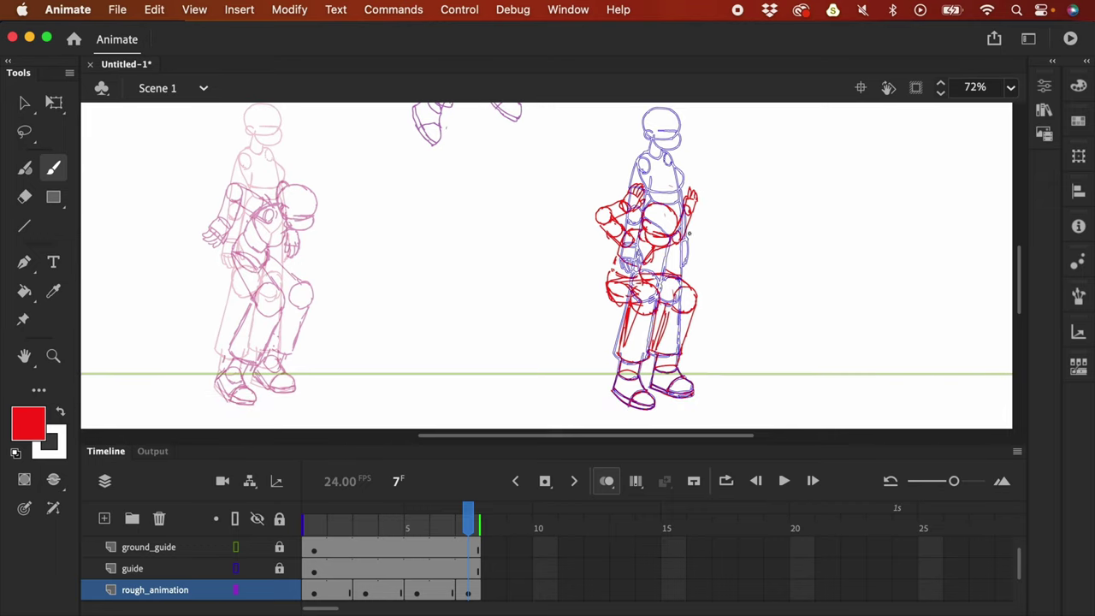
left_click(521, 592)
key("F7")
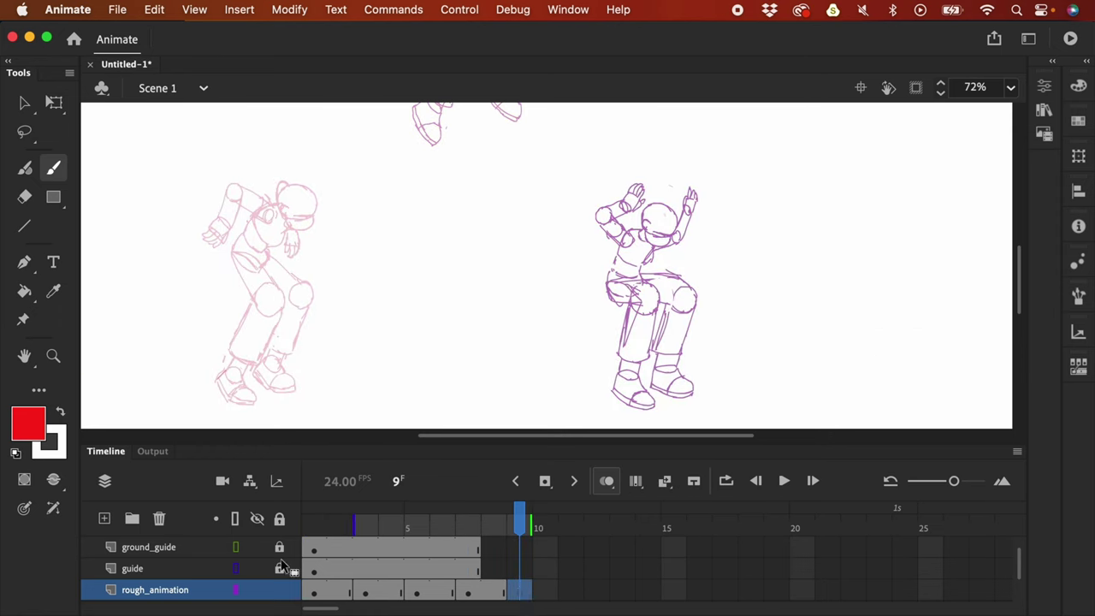
Step: Unlock the guide layer, copy its standing figure in place into frame 9 of rough_animation, and hide the guide layer
left_click(279, 568)
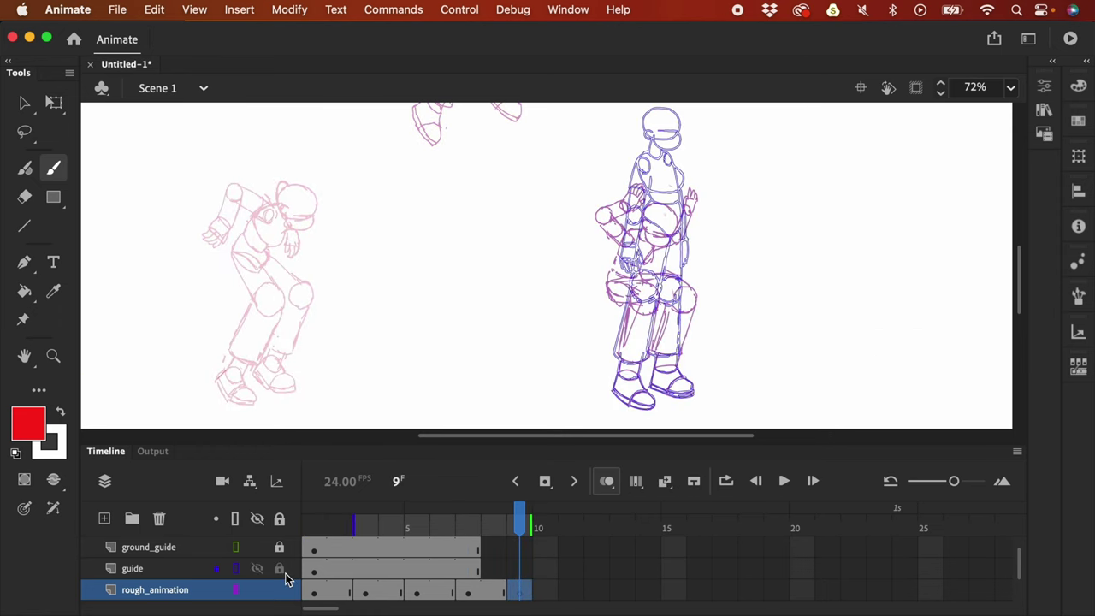
left_click(480, 569)
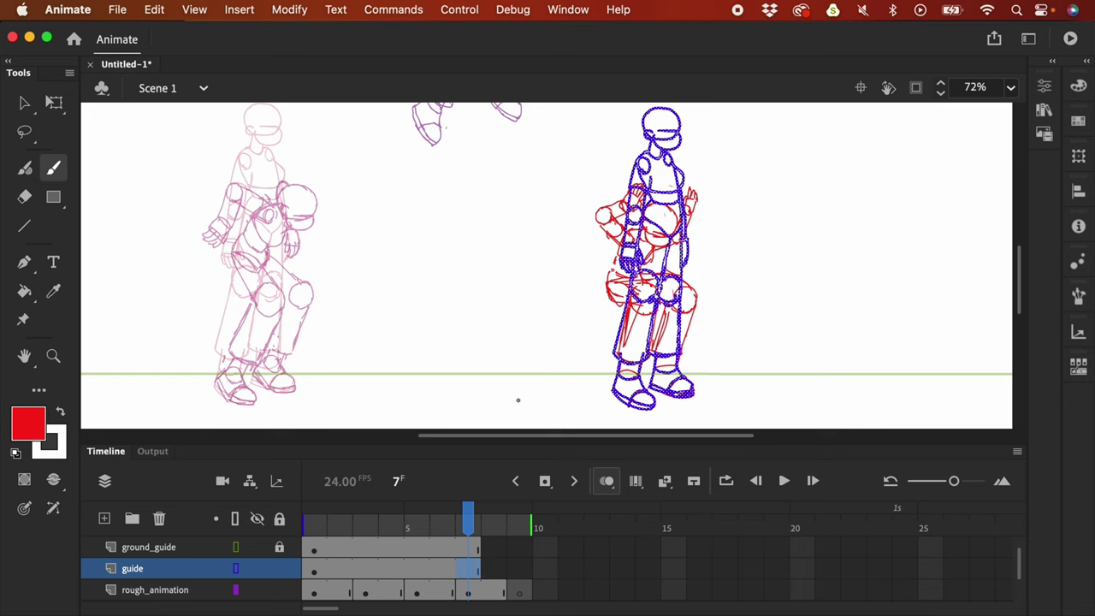
left_click(522, 594)
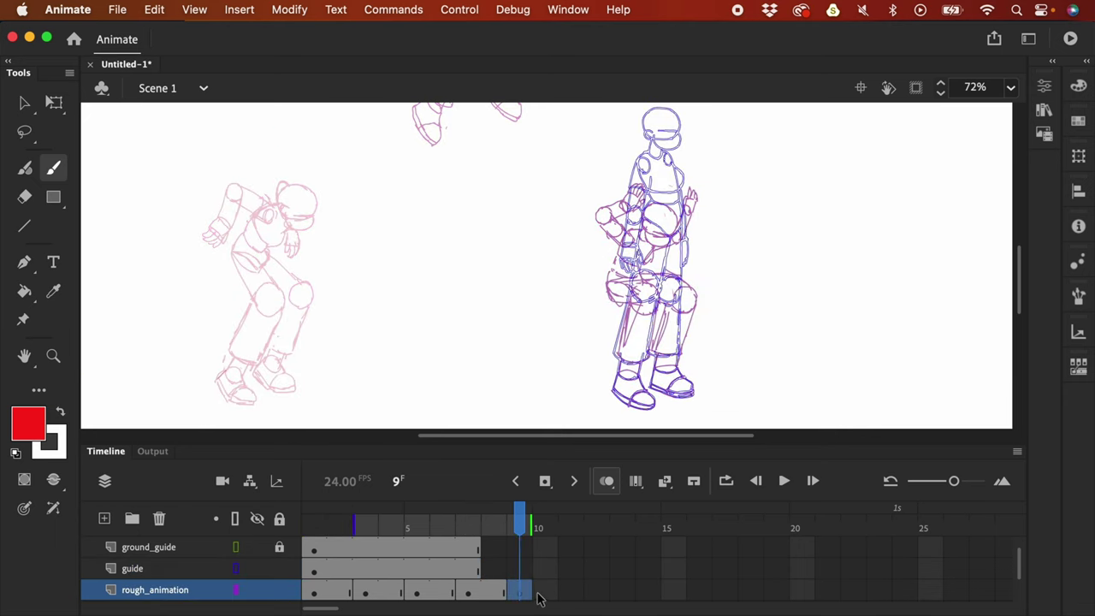
key("super+shift+v")
left_click(257, 568)
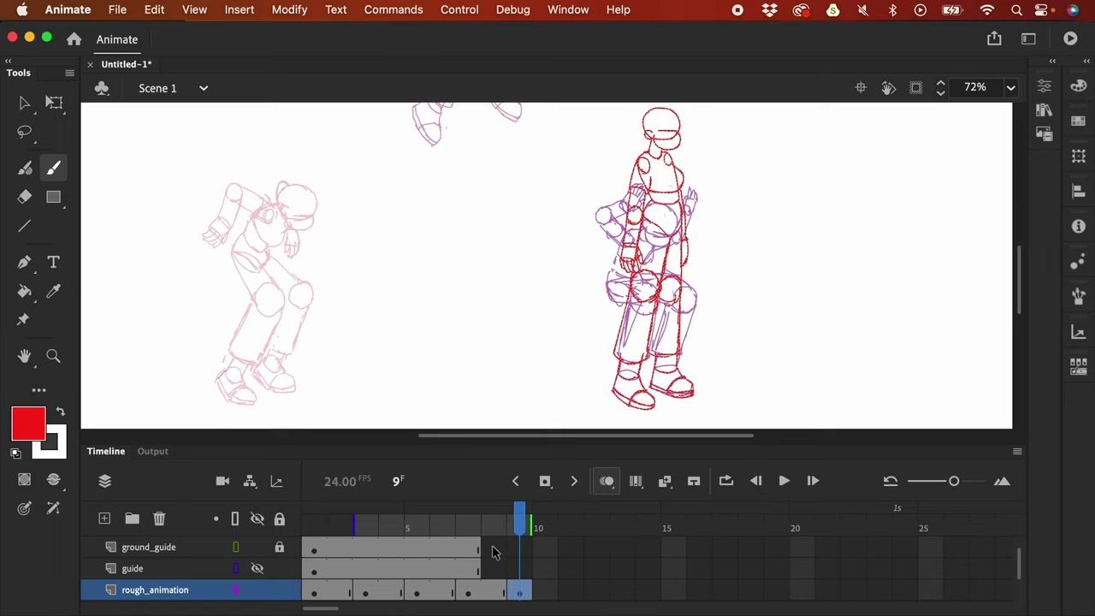
Step: Extend the ground_guide layer's frames to frame 9
key("super+minus")
key("super+minus")
key("super+equal")
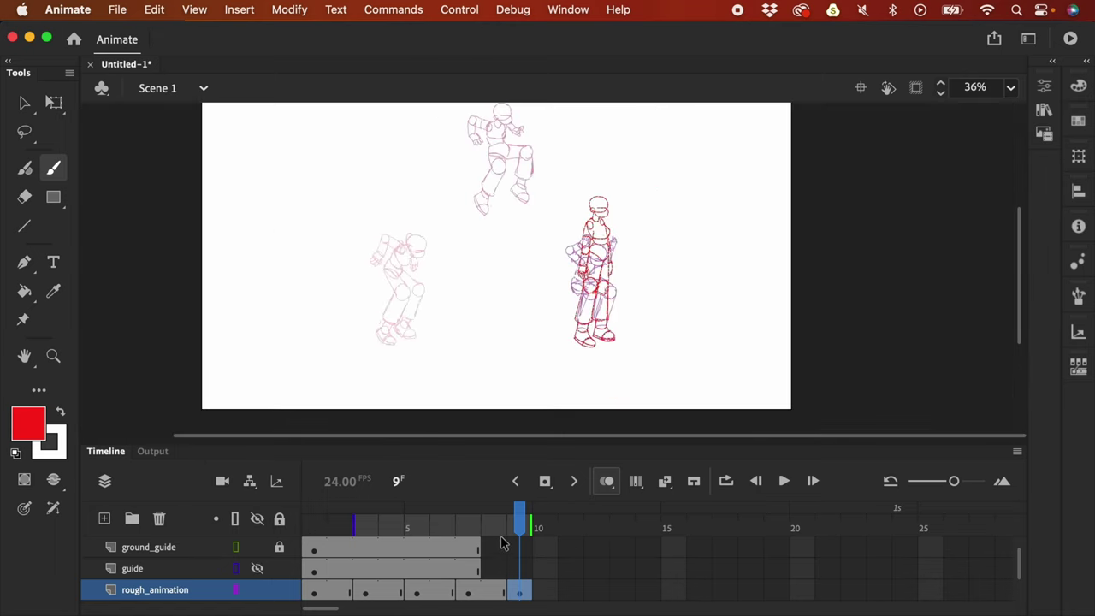
left_click(528, 548)
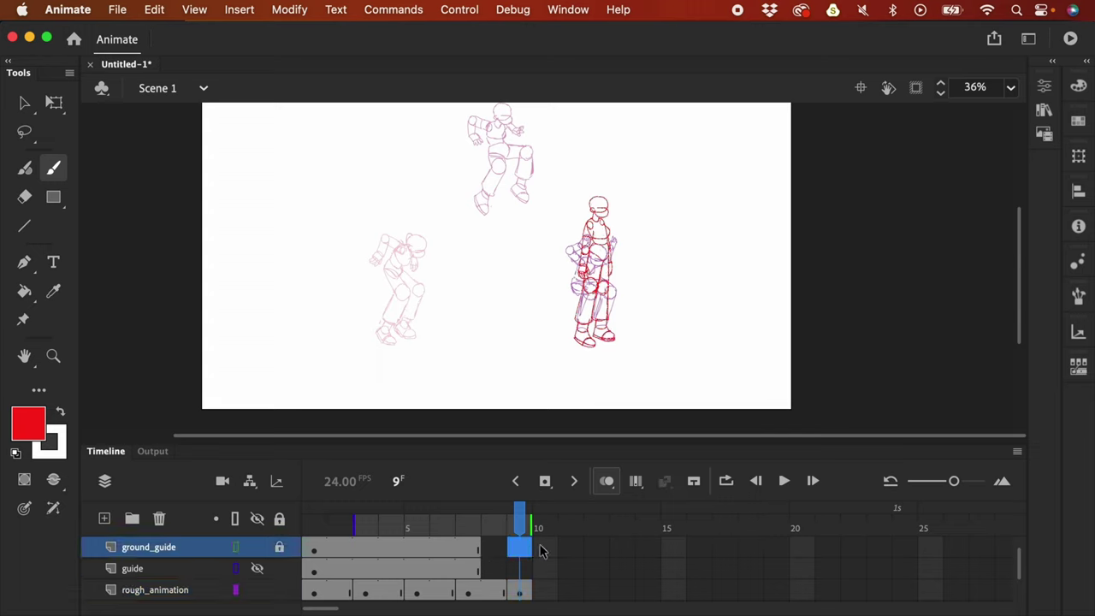
key("F5")
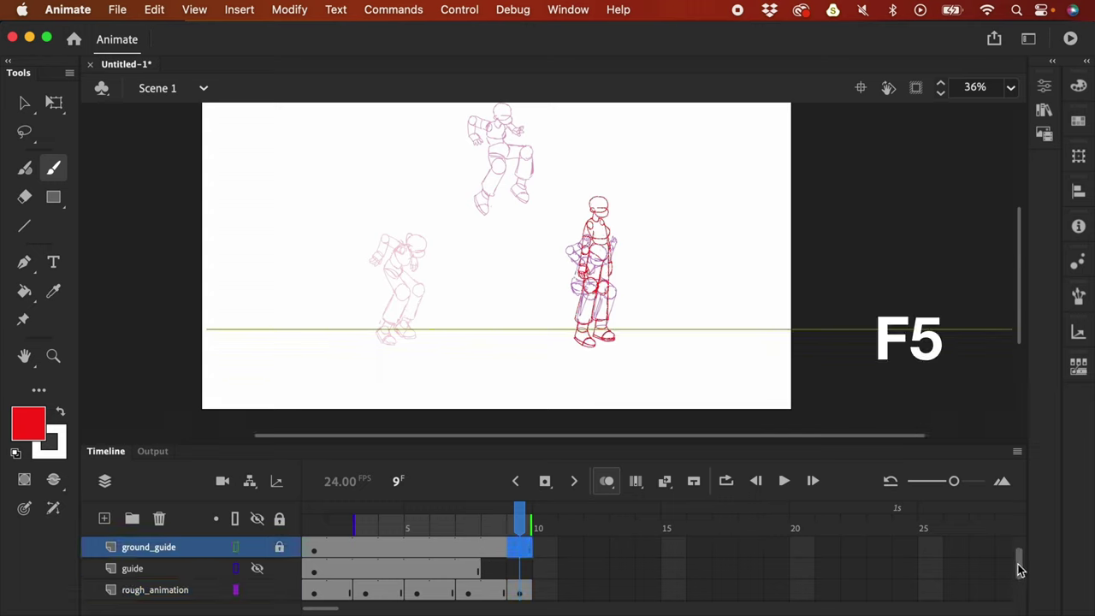
Step: Hold the standing pose on rough_animation through frame 10 and extend the ground_guide layer to frame 10 as well
left_click_drag(1019, 562, 1020, 575)
left_click(519, 570)
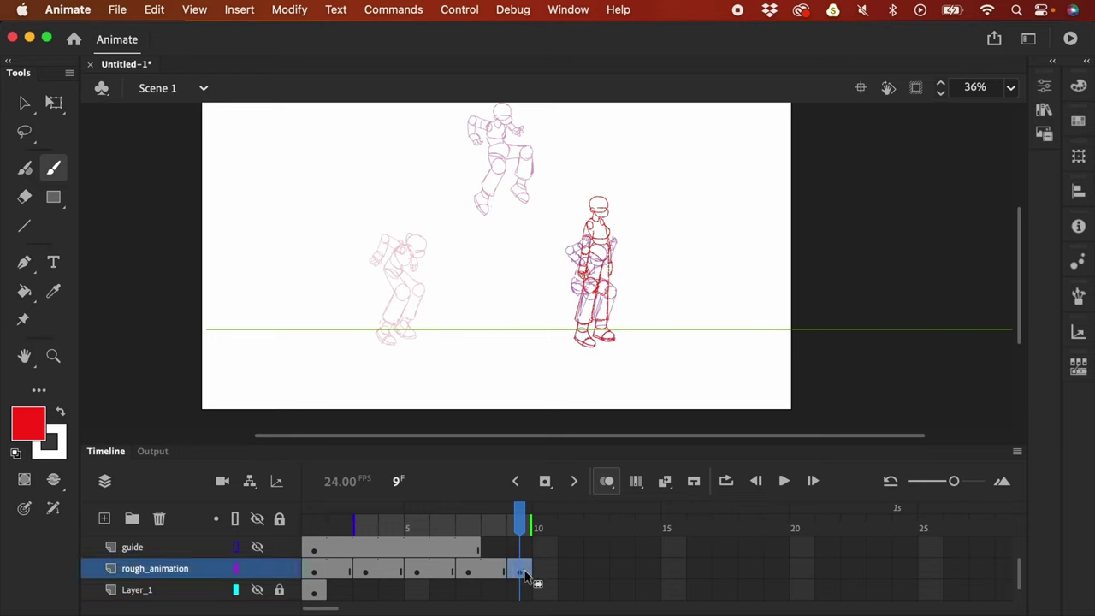
key("F5")
key("F5")
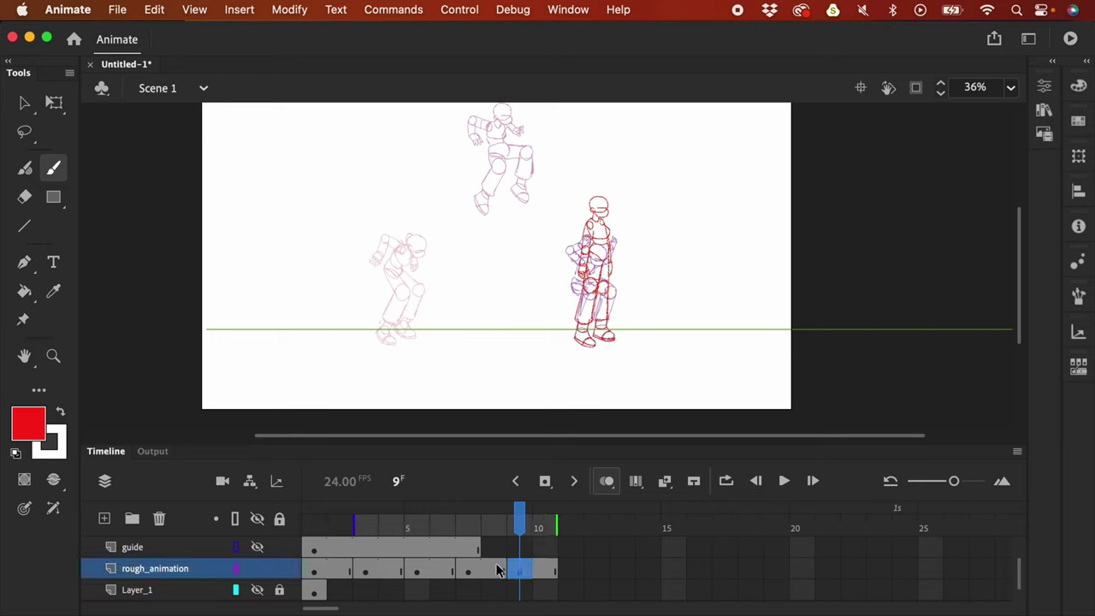
left_click_drag(1019, 570, 1016, 557)
left_click(524, 553)
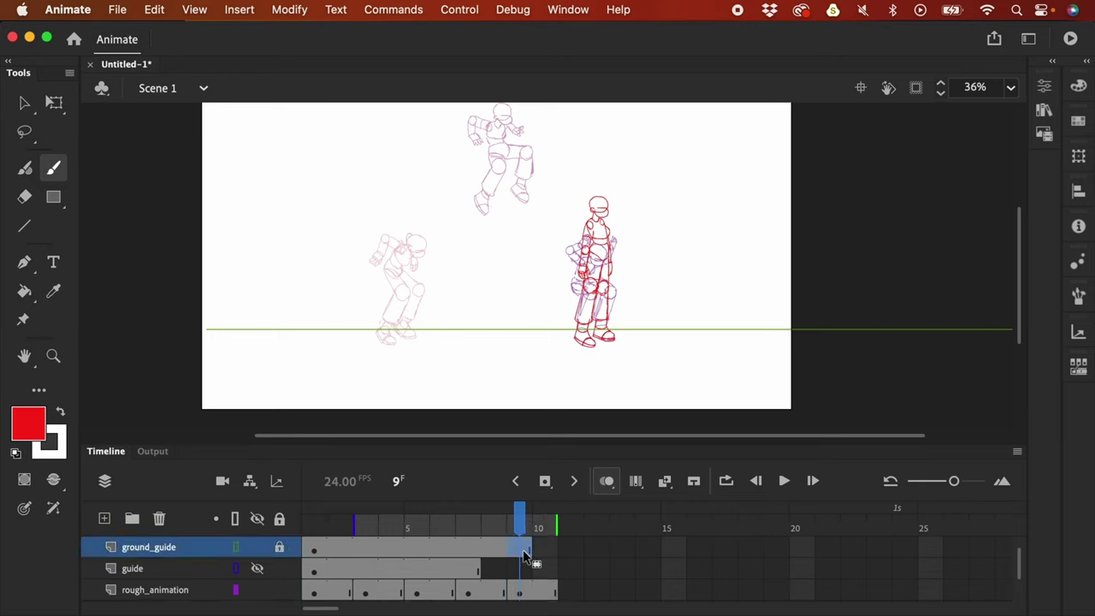
Step: Play the animation several times to review the jump's key poses from start to final stand
key("super+minus")
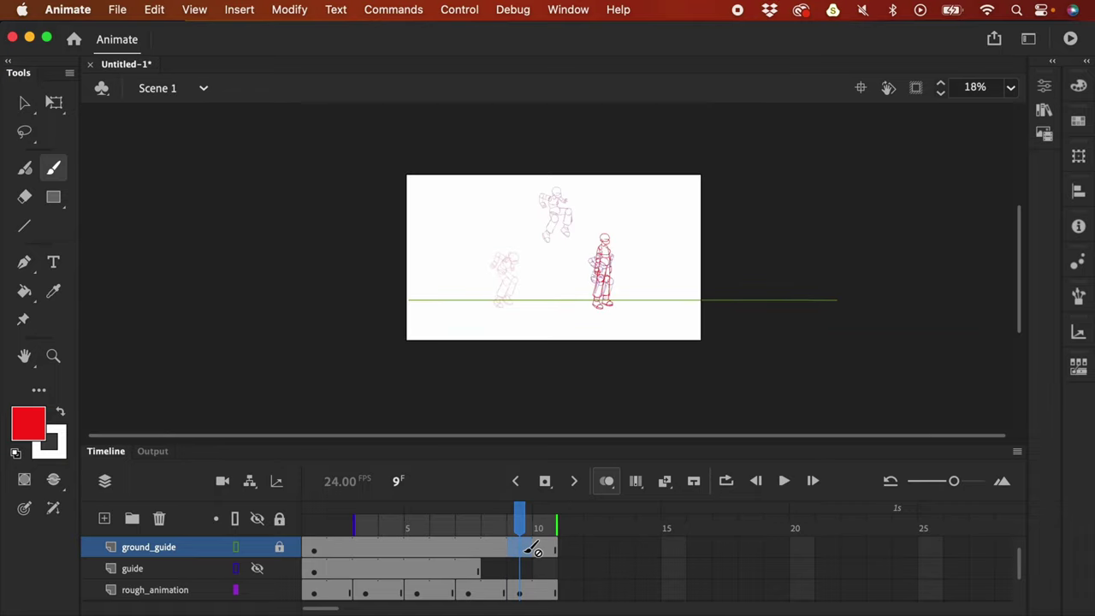
key("Return")
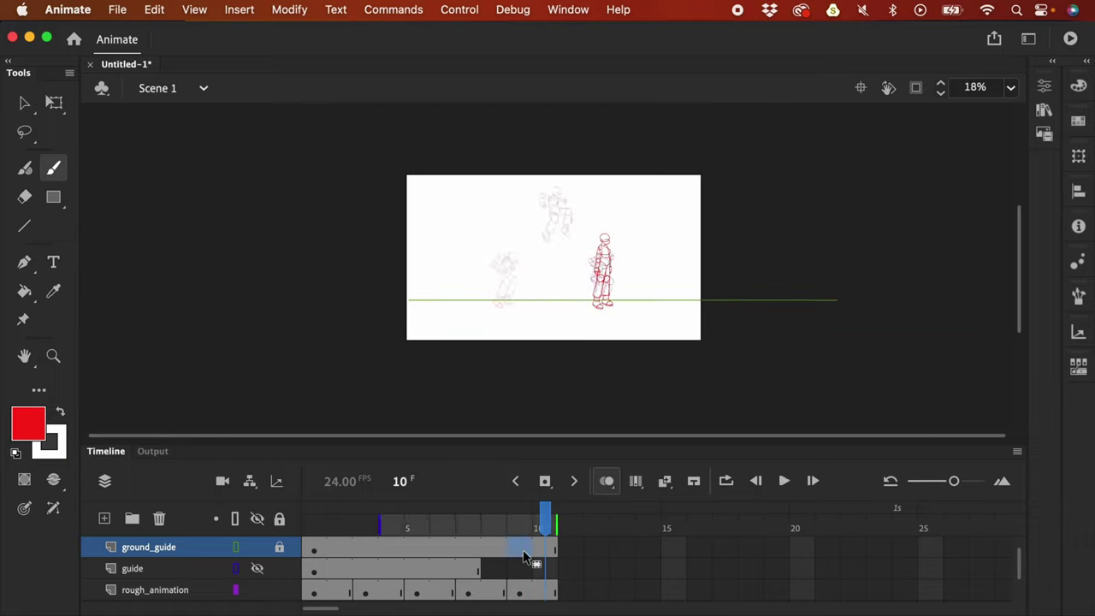
key("Return")
key("Return")
key("Return")
key("Return")
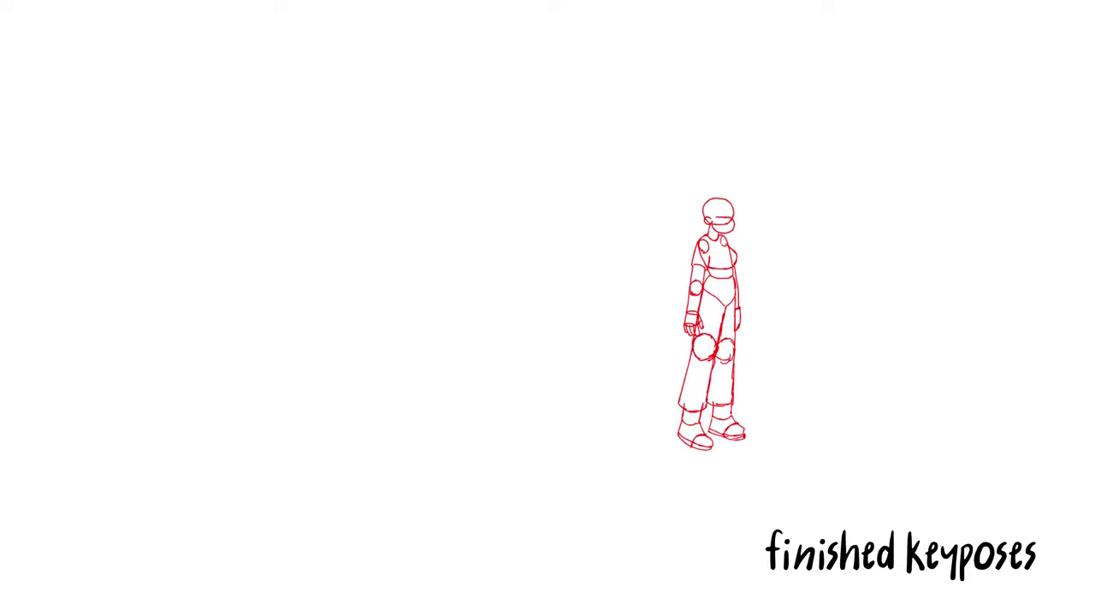
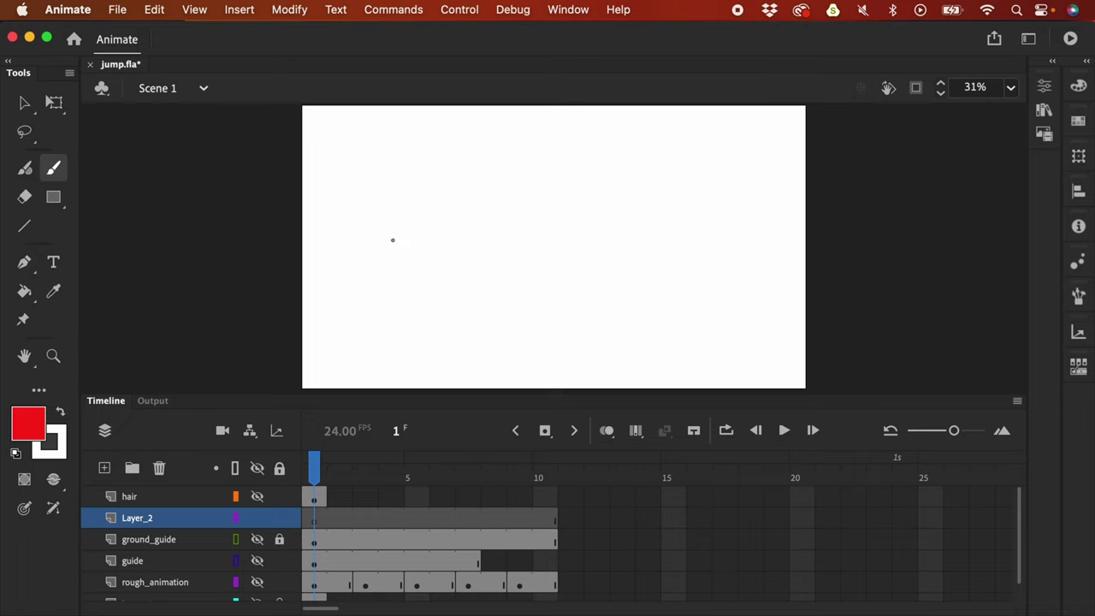
Step: Scribble a tall mark on frame 1 of Layer_2 and, with onion skinning on, a squashed one on a blank keyframe at frame 3
mouse_move(352, 263)
left_mouse_down()
mouse_move(371, 262)
mouse_move(355, 276)
mouse_move(354, 298)
mouse_move(369, 296)
mouse_move(374, 279)
left_mouse_up()
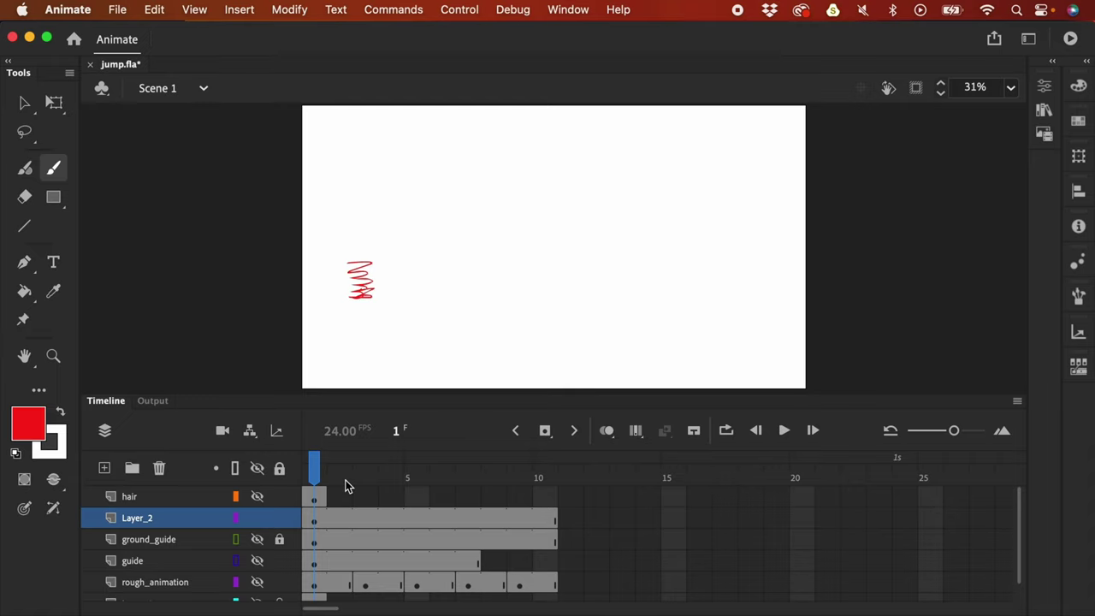
left_click(362, 522)
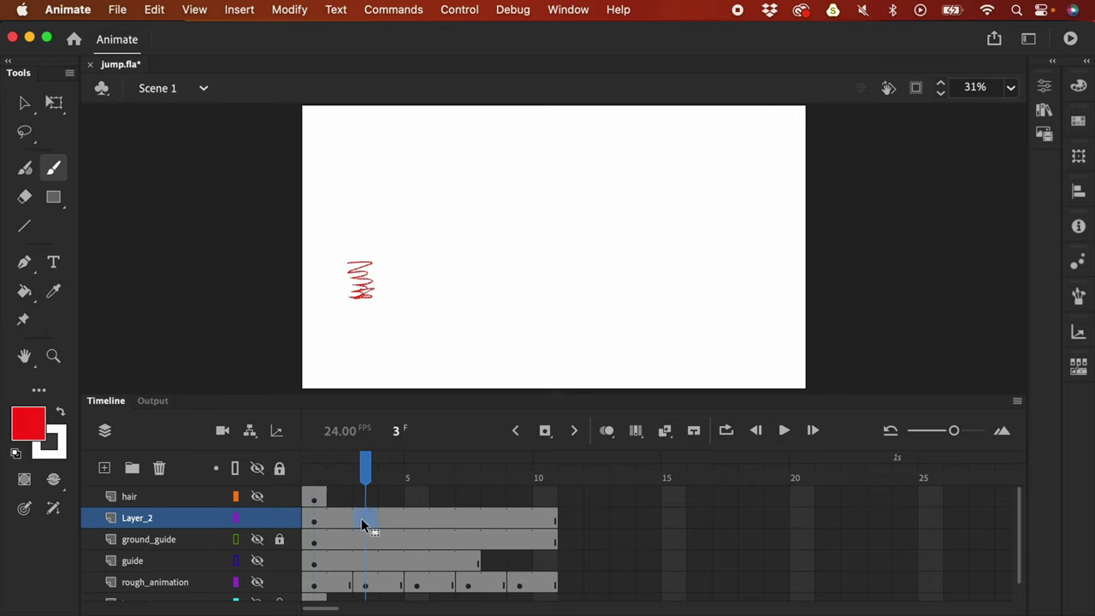
left_click(361, 520)
key("F7")
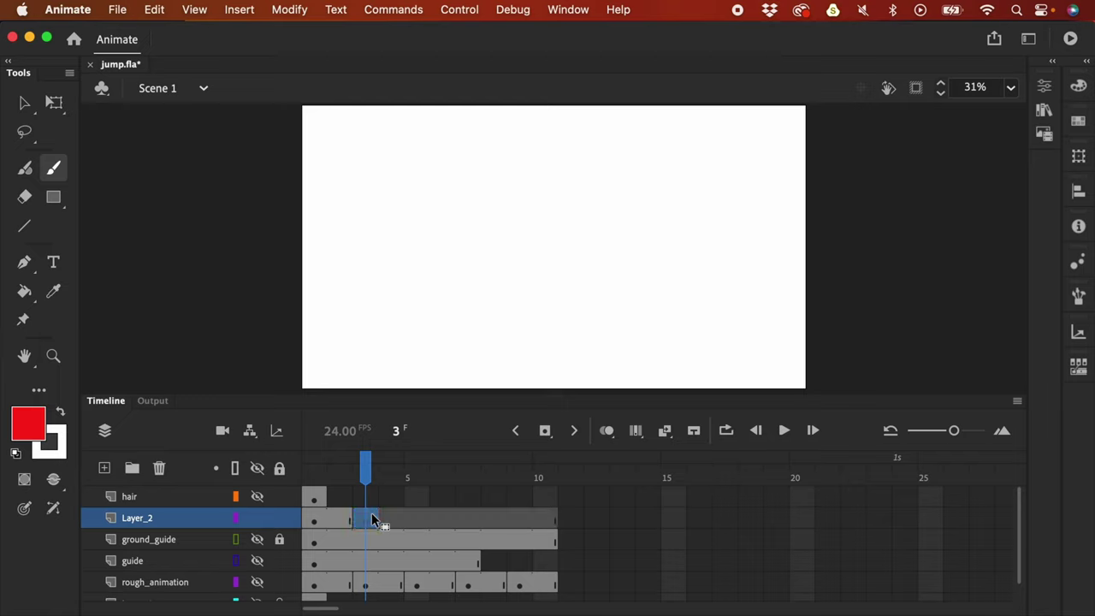
left_click(606, 431)
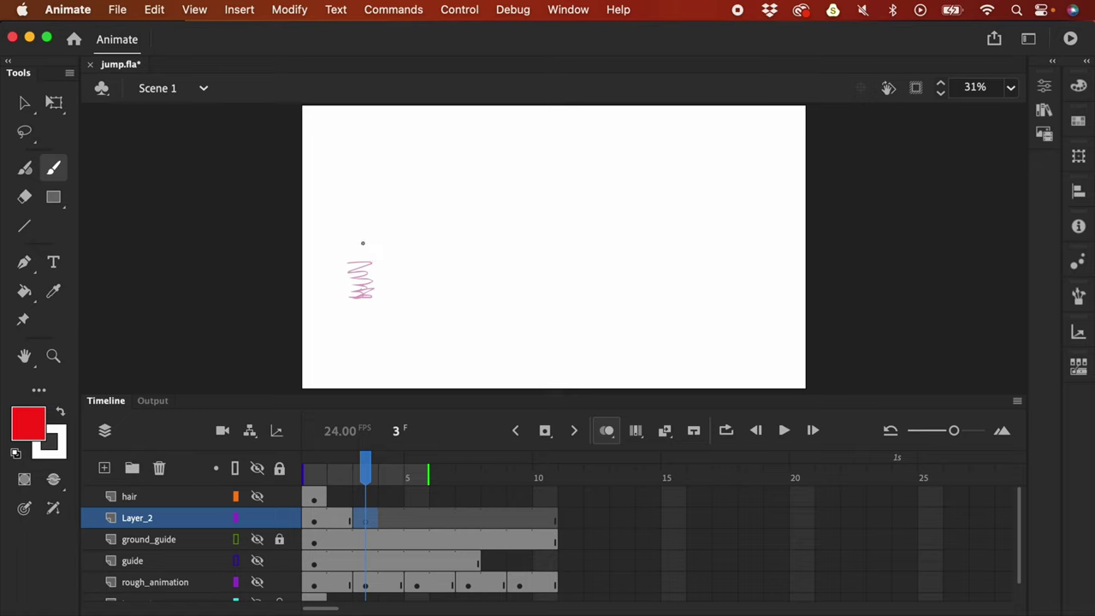
mouse_move(366, 202)
left_mouse_down()
mouse_move(365, 249)
mouse_move(371, 241)
left_mouse_up()
key("super+z")
mouse_move(368, 296)
left_mouse_down()
mouse_move(348, 296)
mouse_move(369, 290)
left_mouse_up()
Step: Insert a blank keyframe at frame 5 of Layer_2 and scribble the peak mark high above and ahead of the squashed one
left_click(417, 521)
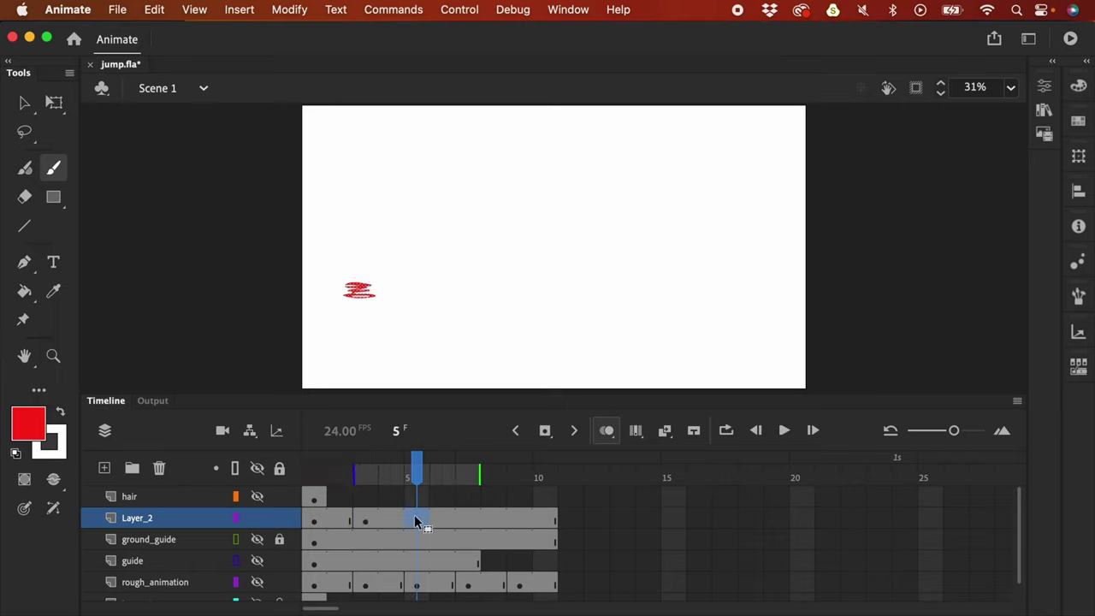
key("F7")
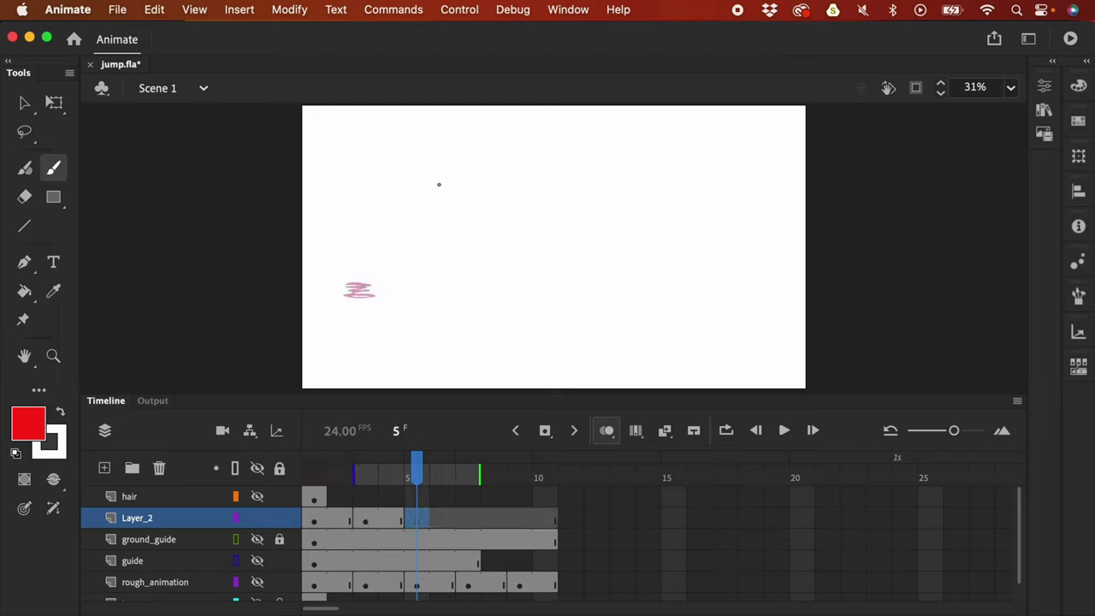
left_click_drag(419, 174, 427, 182)
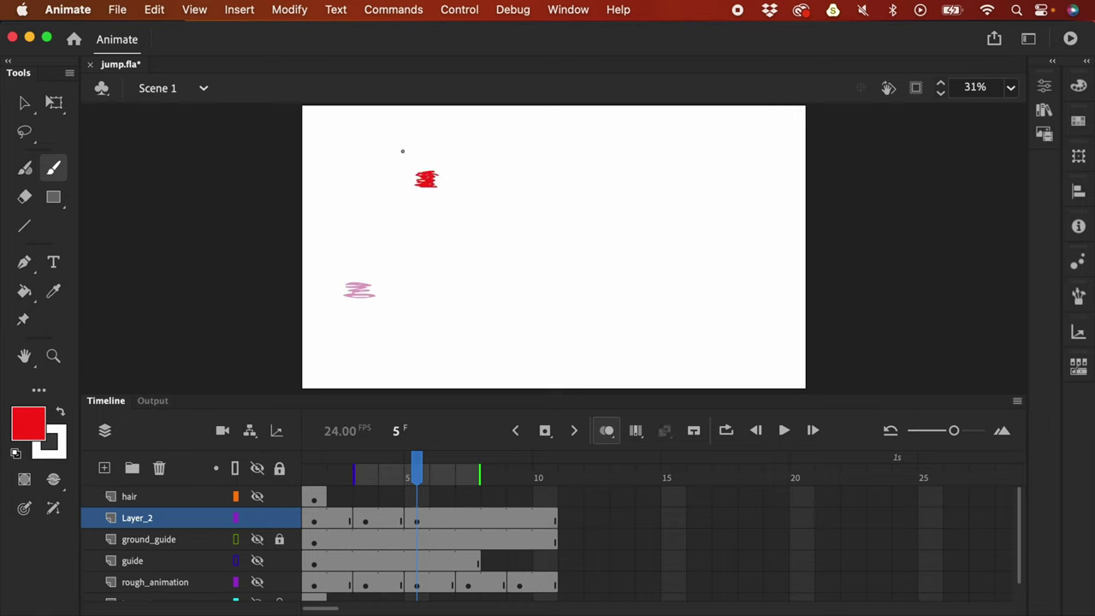
left_click_drag(421, 141, 421, 162)
left_click_drag(423, 222, 430, 204)
key("super+z")
key("super+z")
Step: Insert a blank keyframe at frame 7, widen the onion skin back to frame 2, and scribble a squashed landing mark at ground level
left_click(465, 520)
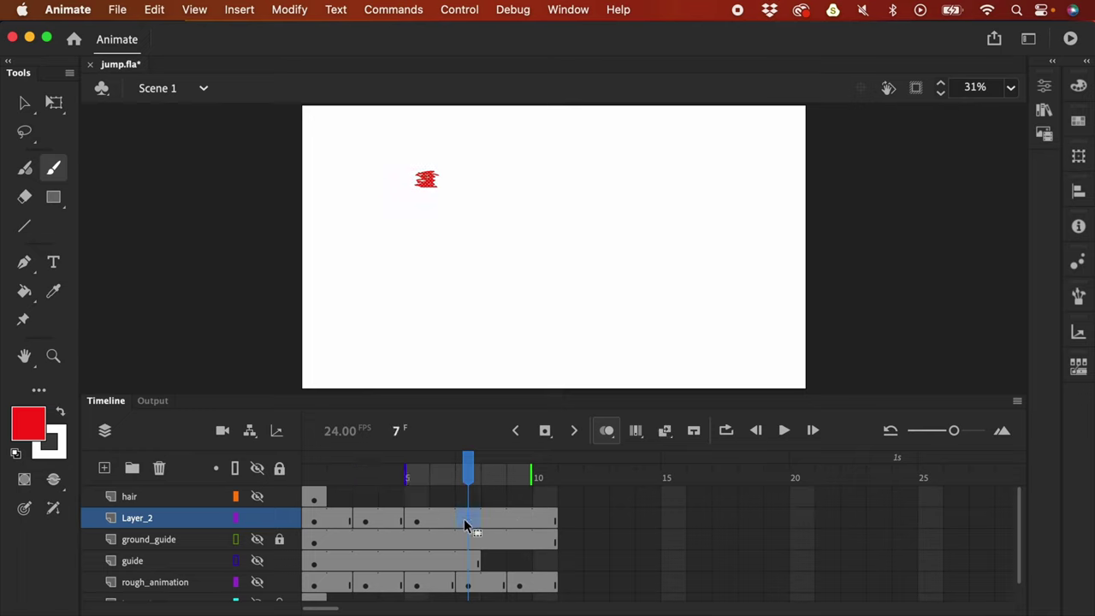
key("F7")
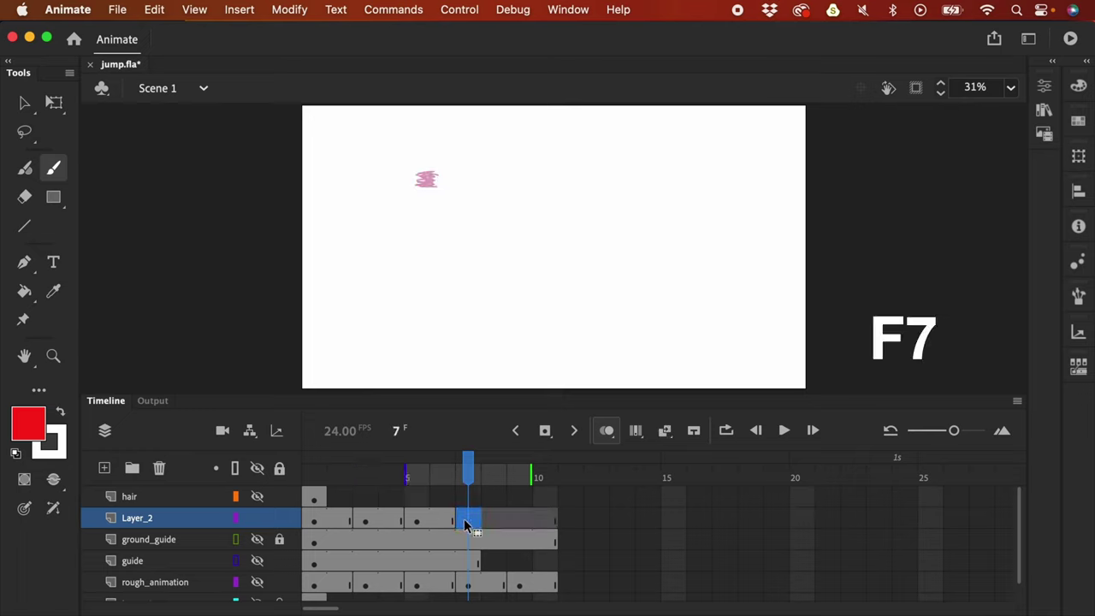
left_click_drag(405, 474, 329, 474)
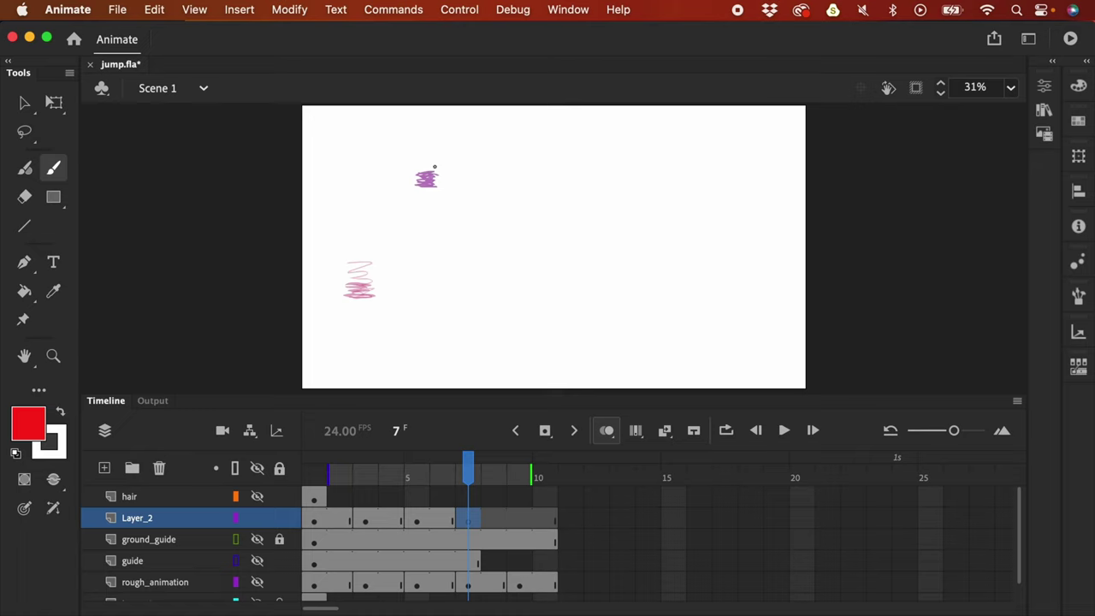
mouse_move(483, 300)
left_mouse_down()
mouse_move(468, 297)
mouse_move(484, 295)
left_mouse_up()
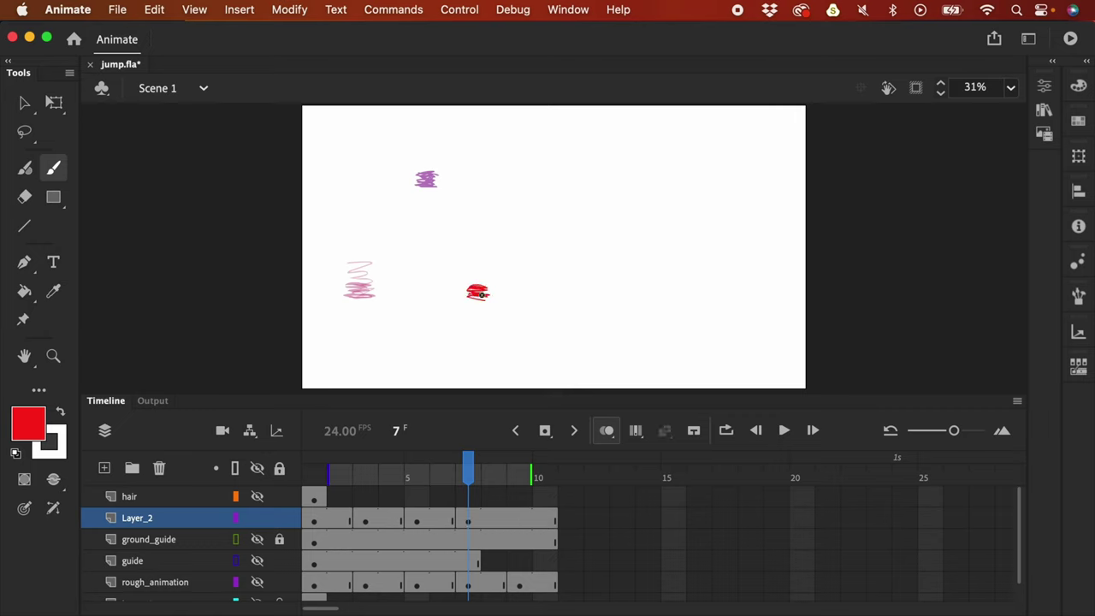
Step: Insert a blank keyframe at frame 9 of Layer_2 and scribble a taller mark over the landing mark
left_click(520, 519)
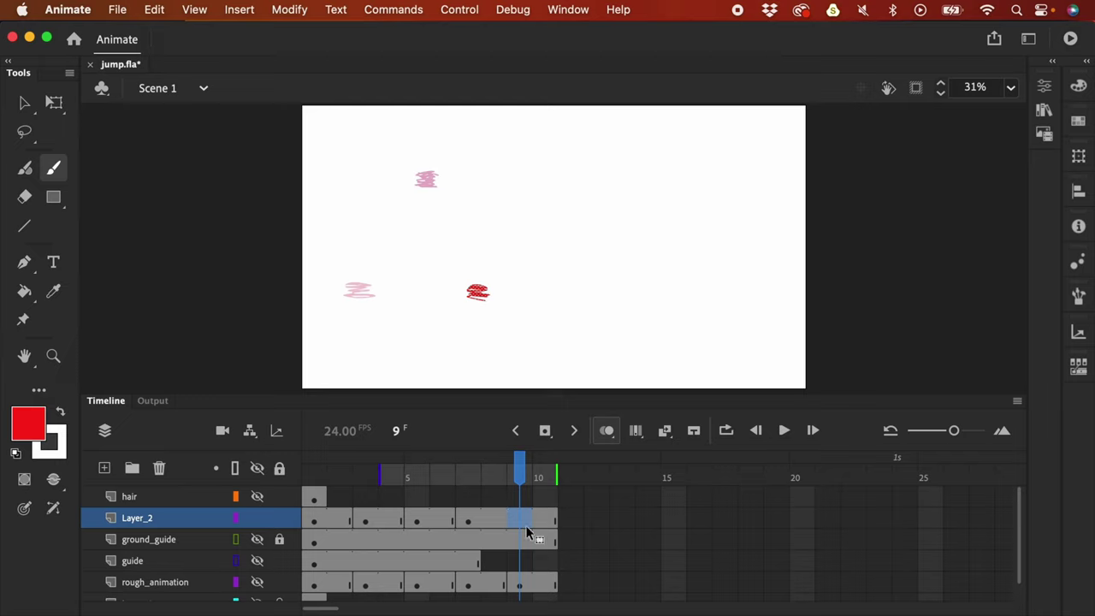
key("F7")
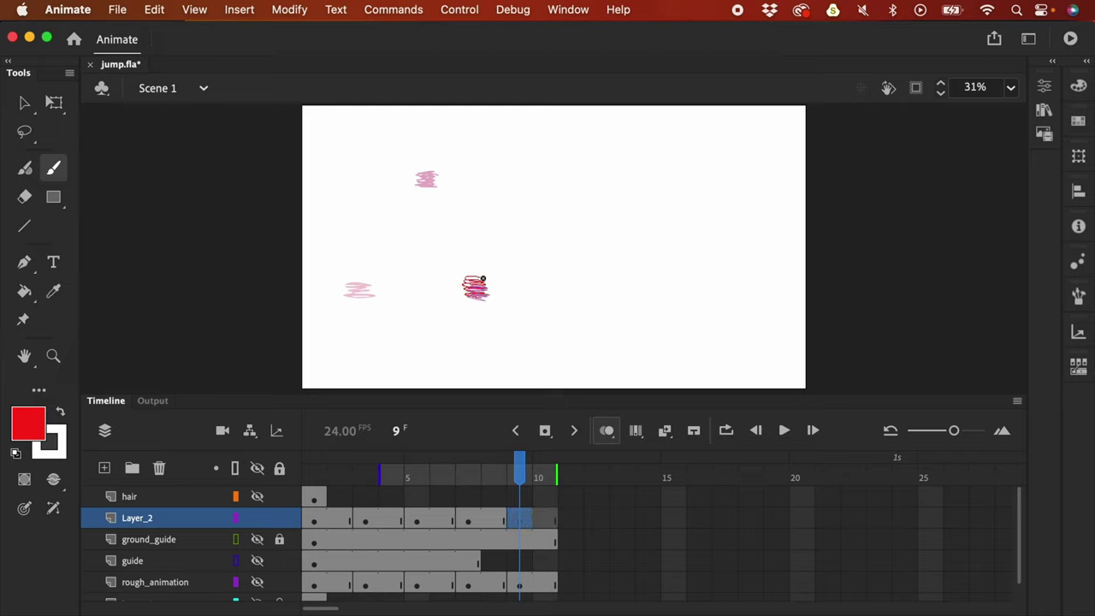
left_click_drag(480, 291, 484, 295)
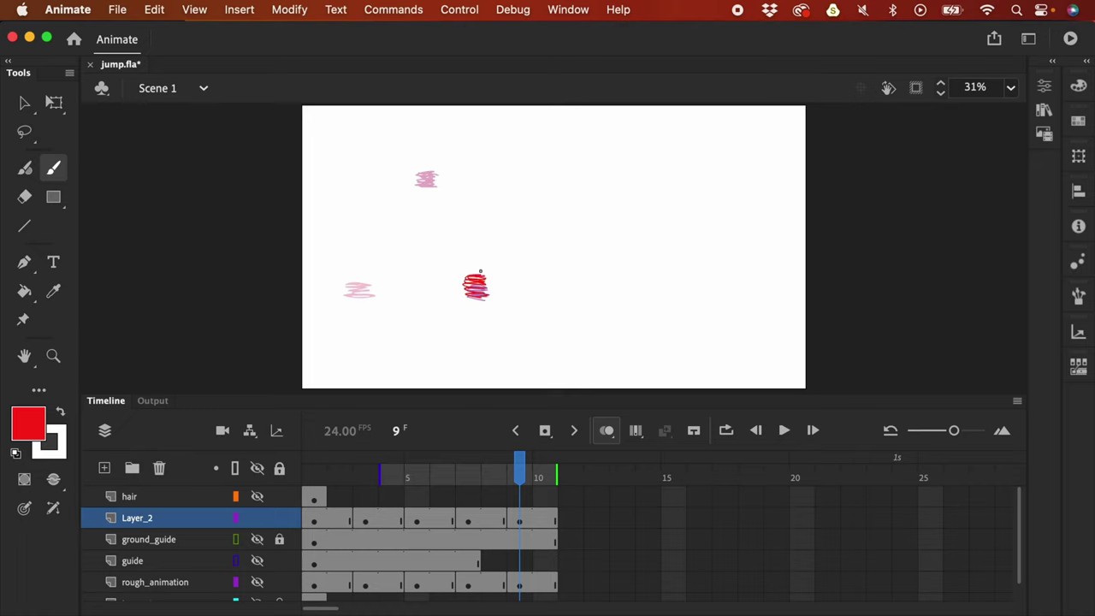
Step: Play and scrub the scribbled key poses, adjusting the onion skin range to compare frame 4 with its neighbours
key("Return")
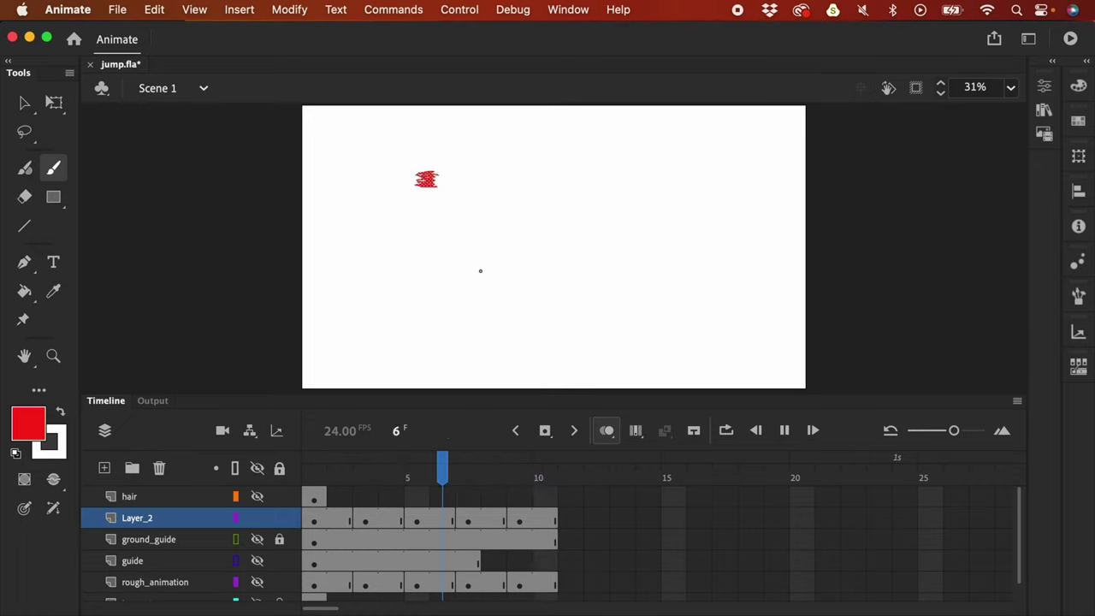
left_click(346, 473)
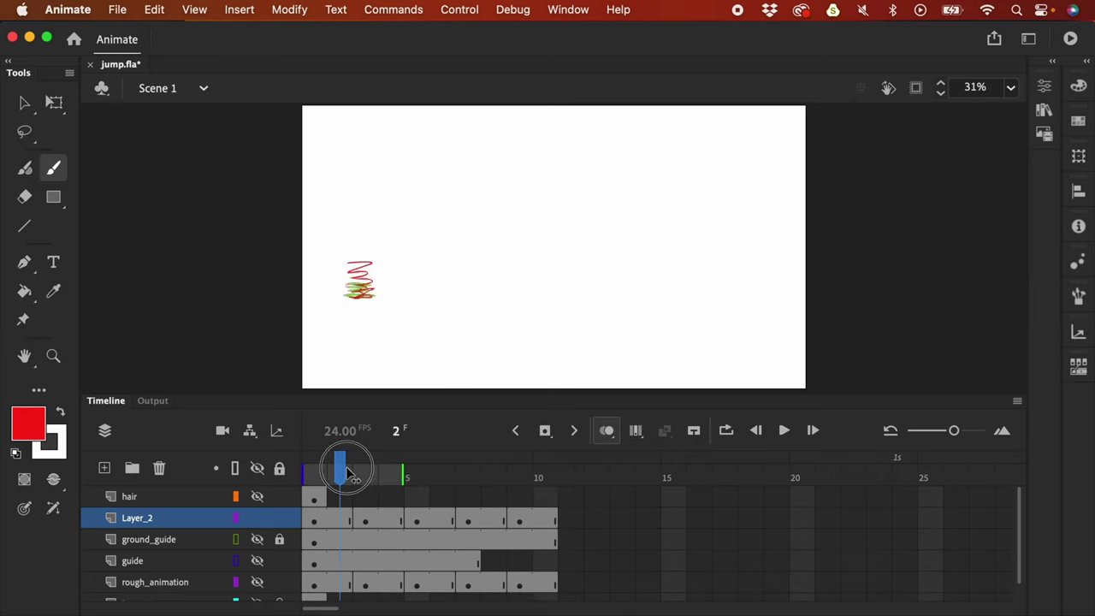
left_click_drag(346, 474, 396, 481)
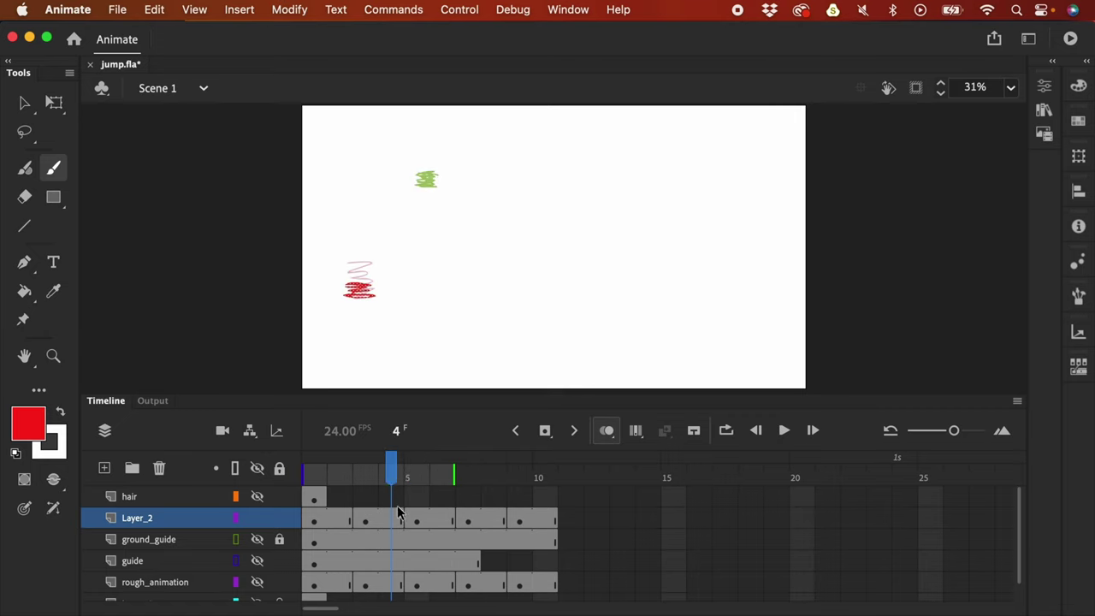
left_click_drag(304, 471, 355, 471)
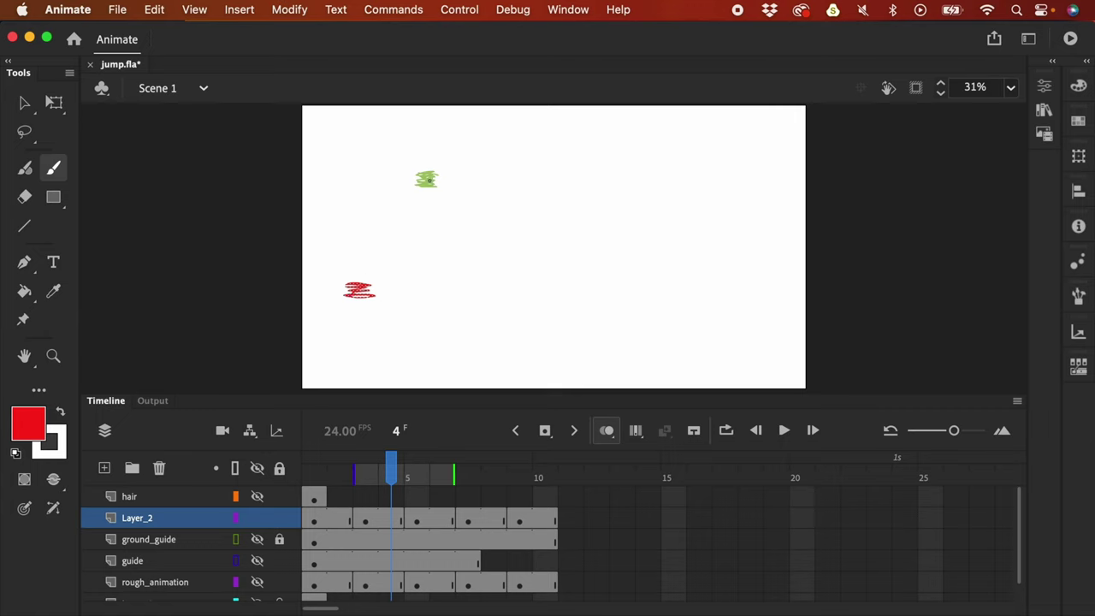
Step: Extend the squashed pose at frame 3 of Layer_2 so it holds through frame 9
left_click(369, 522)
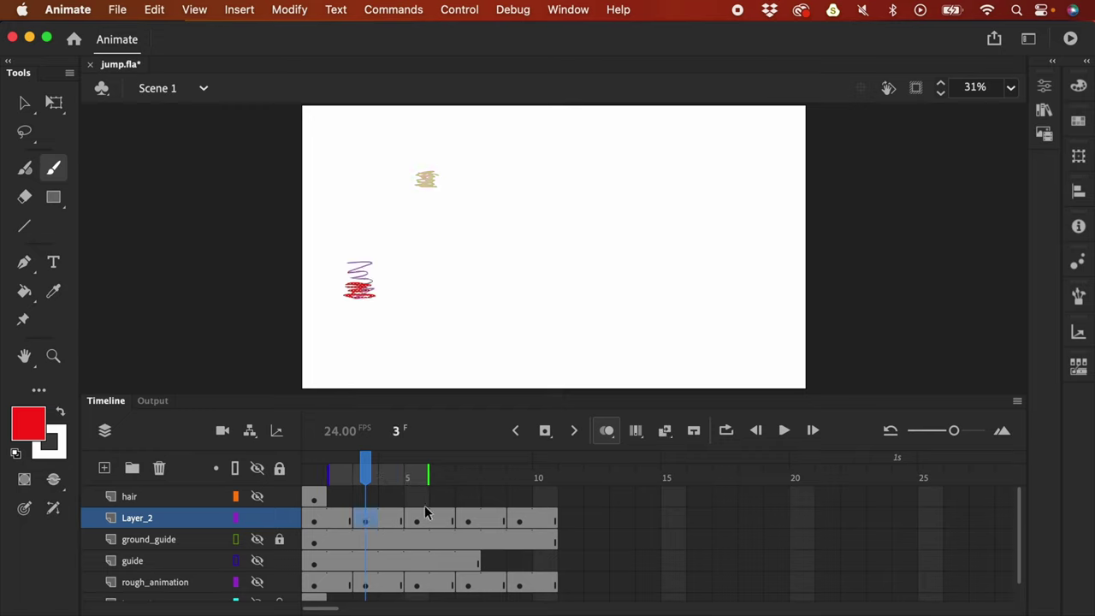
key("F5")
key("F5")
key("F5")
key("F5")
key("F5")
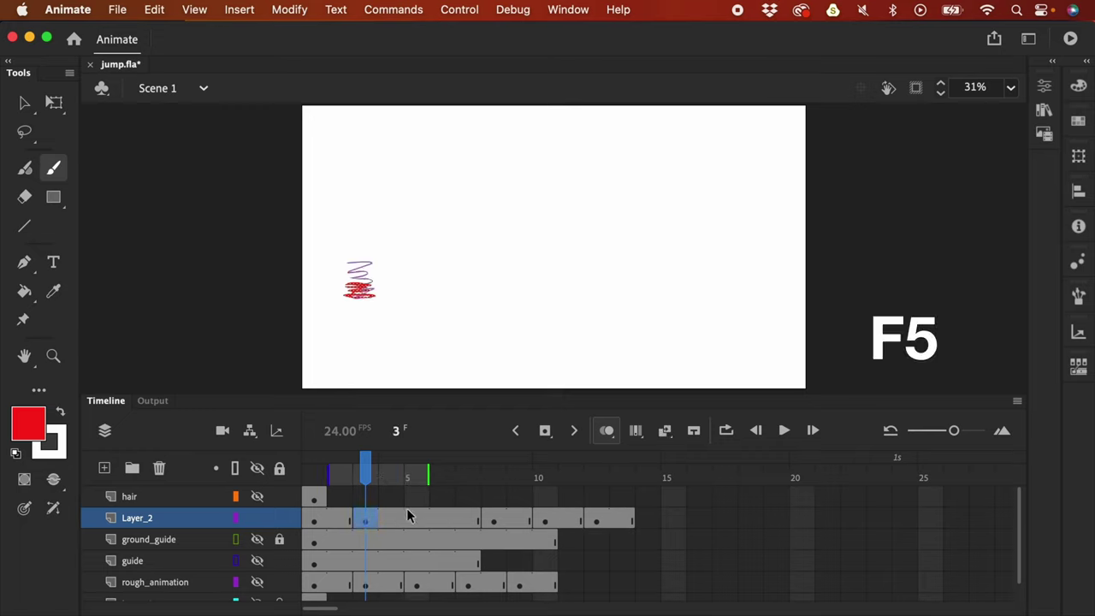
Step: Widen the onion skin range forward, insert a blank keyframe at frame 6, and scribble an in-between midway from the squash to the peak
mouse_move(411, 496)
left_mouse_down()
mouse_move(520, 497)
mouse_move(445, 491)
mouse_move(521, 497)
mouse_move(555, 477)
left_mouse_up()
left_click(448, 518)
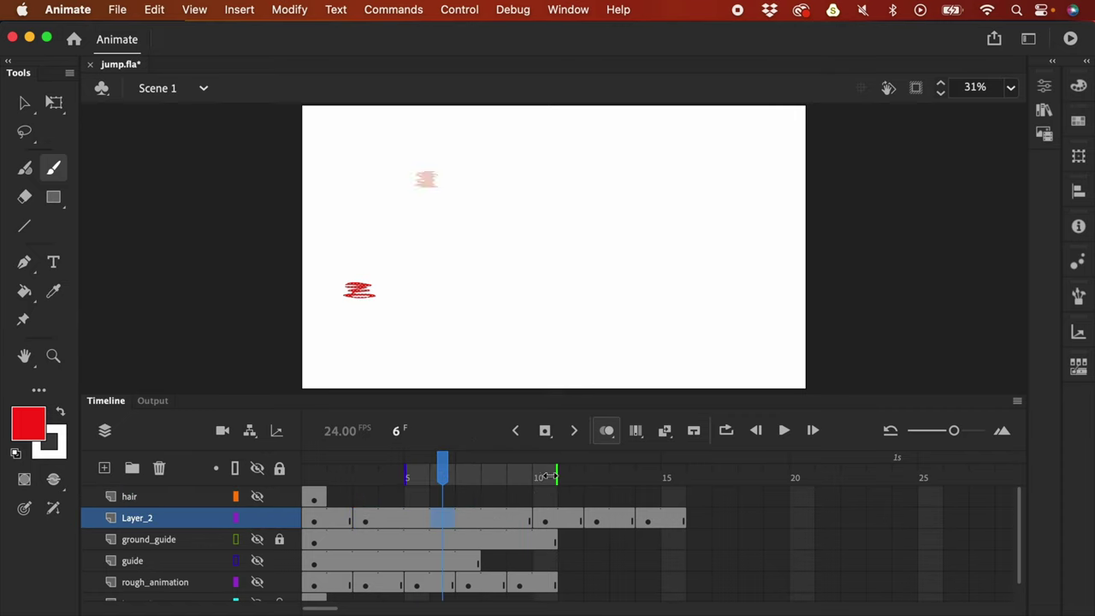
key("F7")
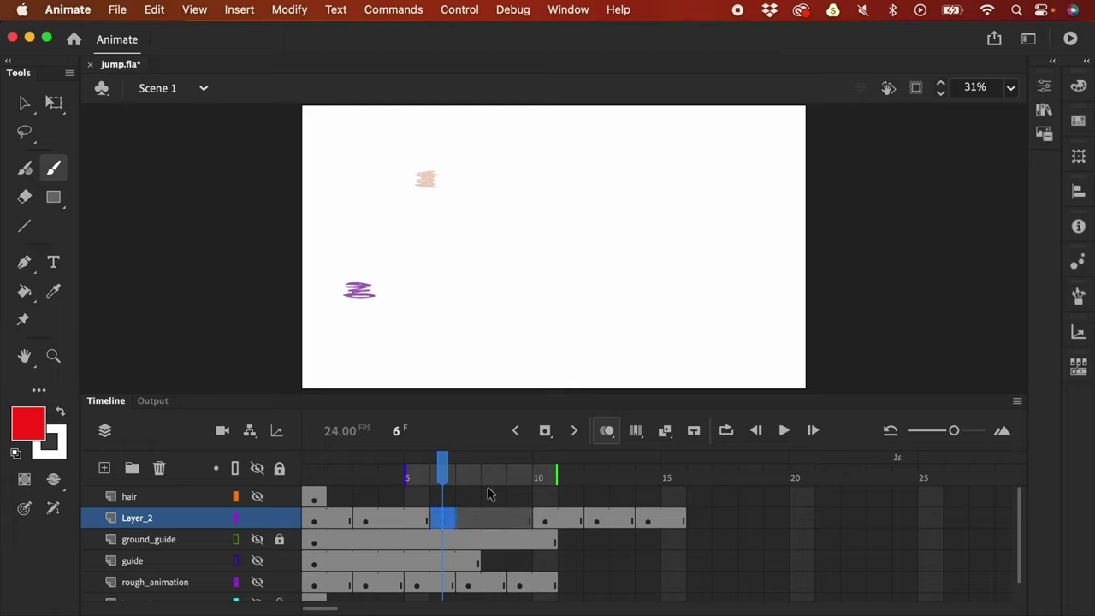
key("F7")
mouse_move(375, 217)
left_mouse_down()
mouse_move(386, 220)
mouse_move(373, 227)
mouse_move(396, 225)
left_mouse_up()
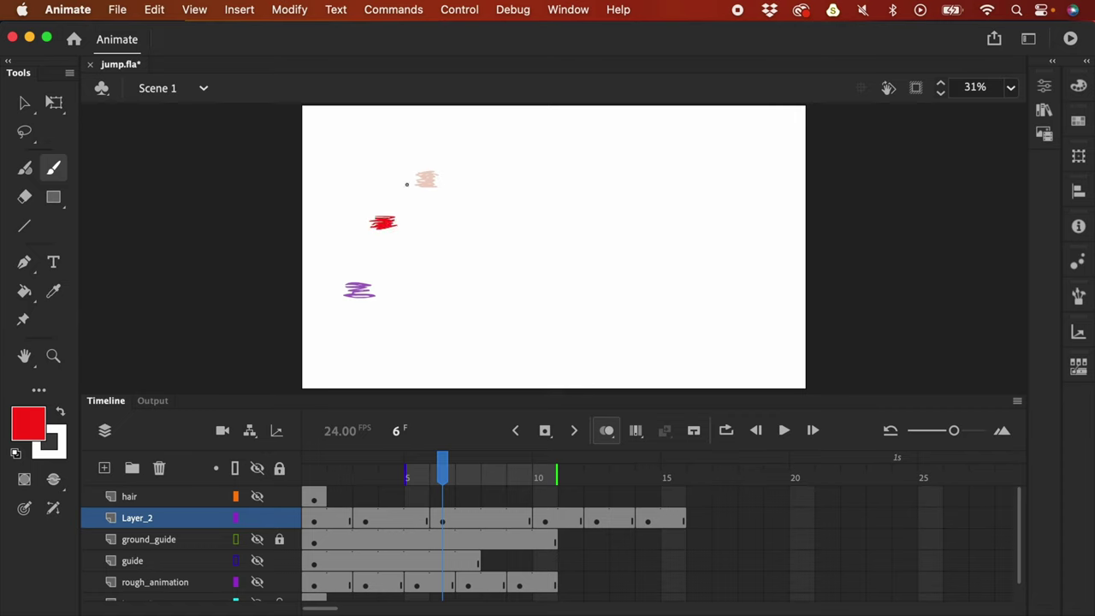
mouse_move(339, 284)
left_mouse_down()
mouse_move(335, 297)
mouse_move(377, 286)
mouse_move(371, 294)
left_mouse_up()
left_click_drag(413, 178, 440, 200)
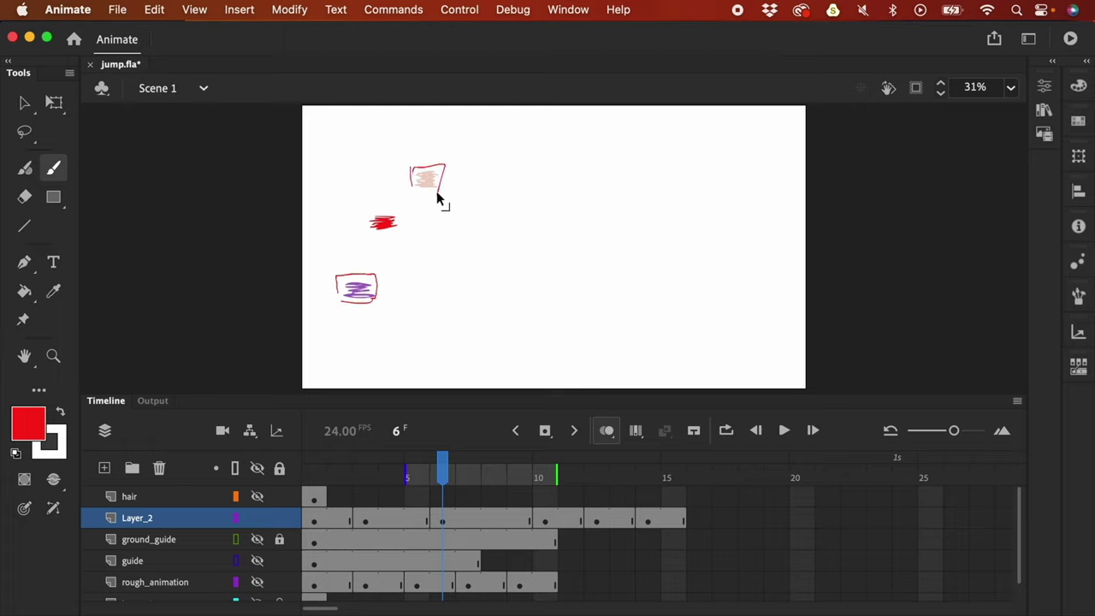
key("super+z")
key("super+z")
key("super+z")
key("super+z")
key("super+z")
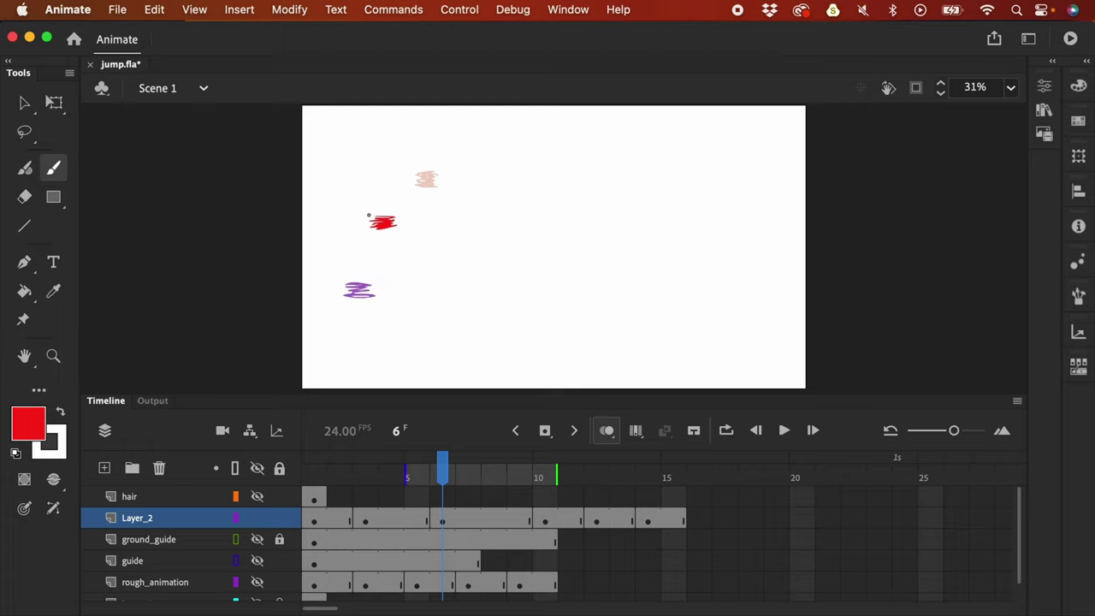
mouse_move(369, 229)
left_mouse_down()
mouse_move(397, 210)
mouse_move(403, 229)
left_mouse_up()
Step: Add one frame to the squashed pose's hold and scribble an in-between rising from it on a blank keyframe at frame 5
left_click(392, 520)
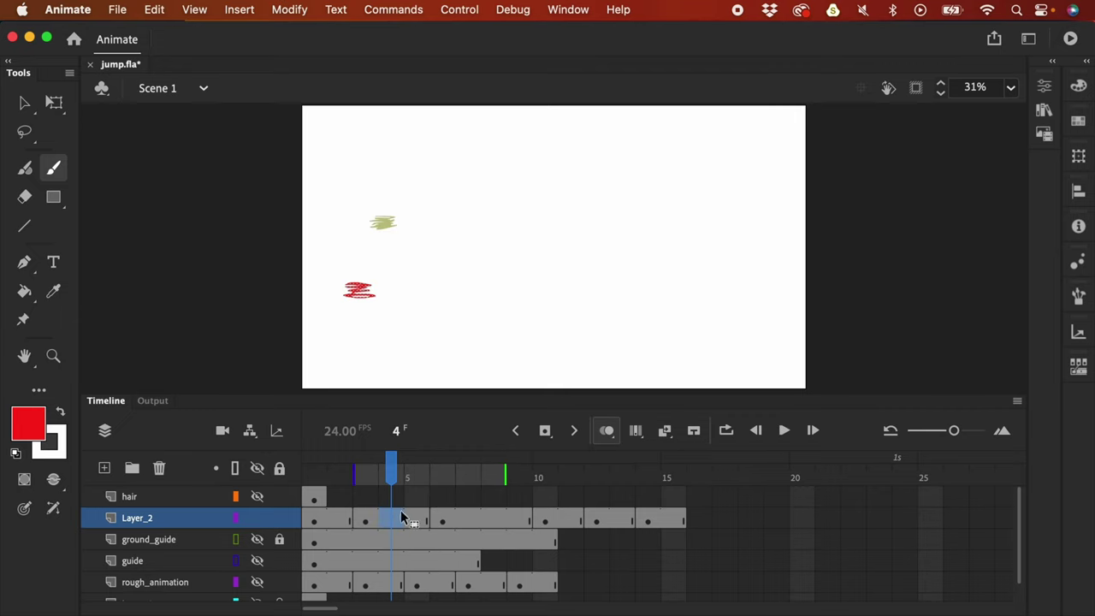
key("F5")
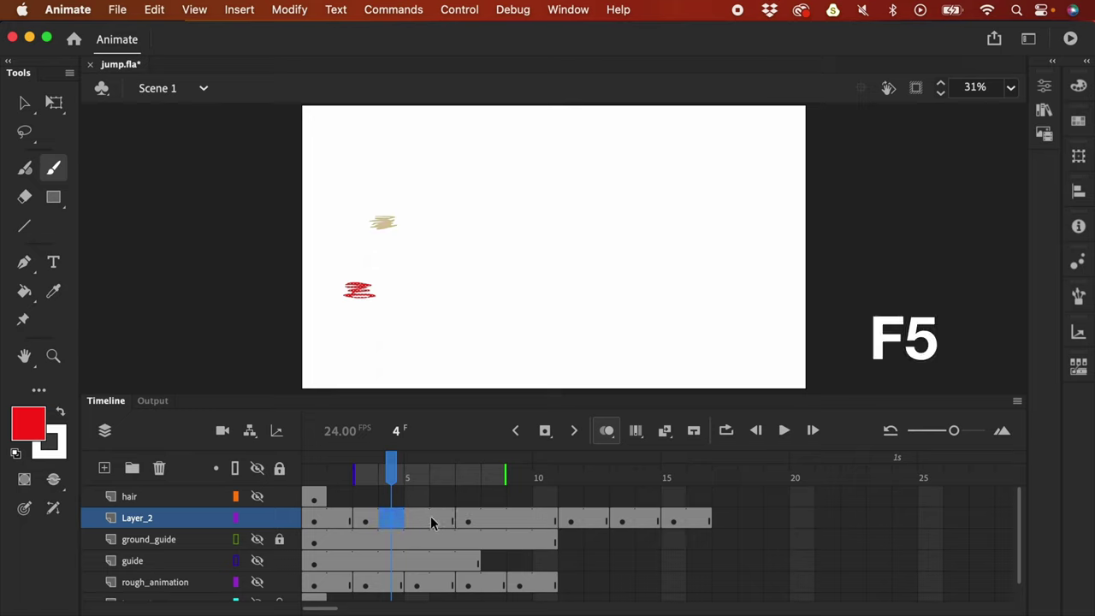
left_click(417, 519)
key("F7")
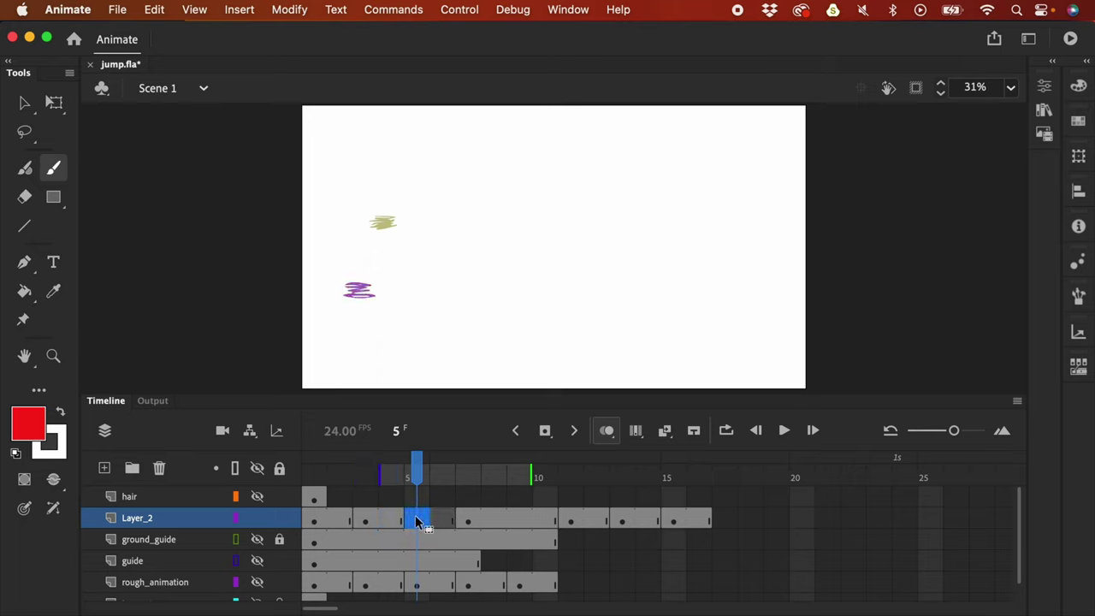
left_click_drag(361, 248, 363, 260)
Step: Insert a blank keyframe at frame 9 of Layer_2 and scribble an in-between midway from the rising mark to the peak mark
left_click(511, 519)
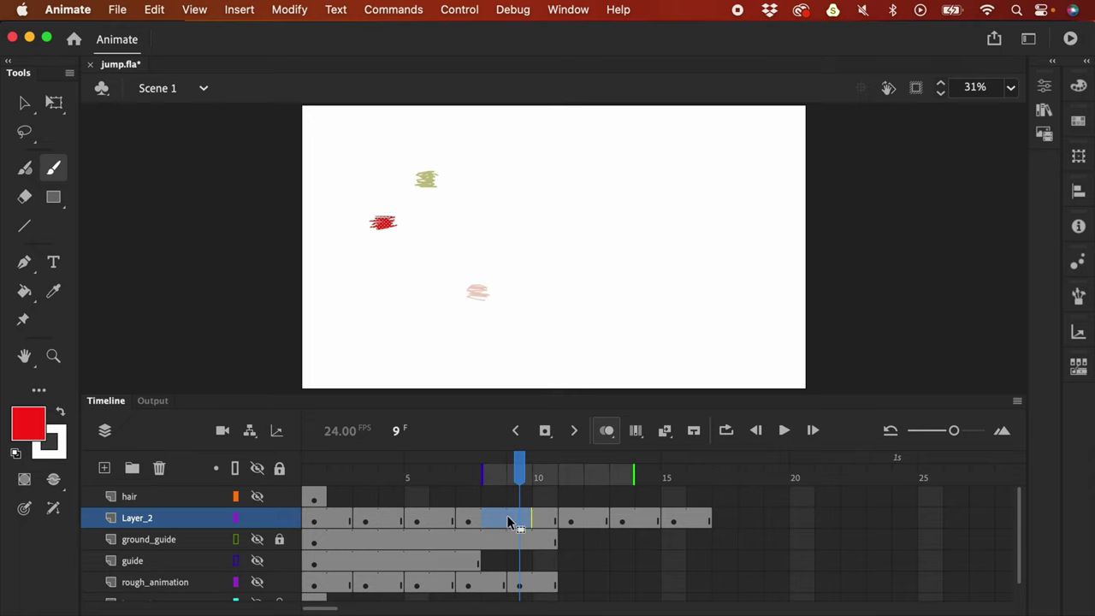
left_click(514, 539)
left_click(516, 519)
key("F7")
mouse_move(390, 202)
left_mouse_down()
mouse_move(404, 199)
mouse_move(396, 193)
left_mouse_up()
Step: Add two frames at frame 3 and scribble another low in-between over the squashed mark on a blank keyframe at frame 5
left_click(366, 520)
key("F5")
key("F5")
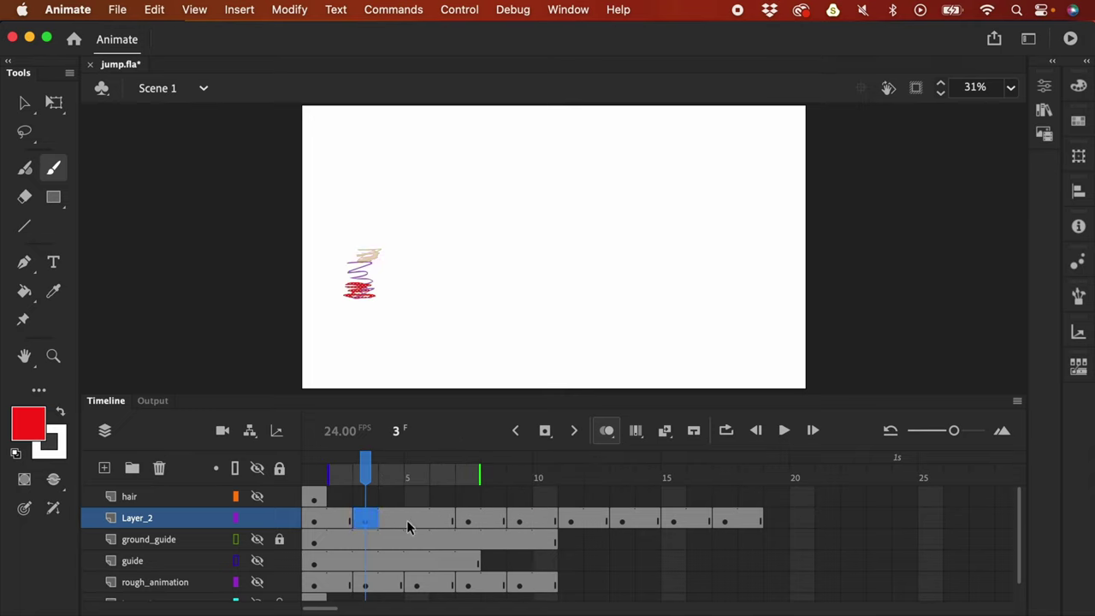
left_click(410, 520)
key("F7")
left_click_drag(355, 290, 368, 288)
Step: Add two frames at frame 11 and scribble an in-between just below the peak mark on a blank keyframe at frame 13
left_click(519, 520)
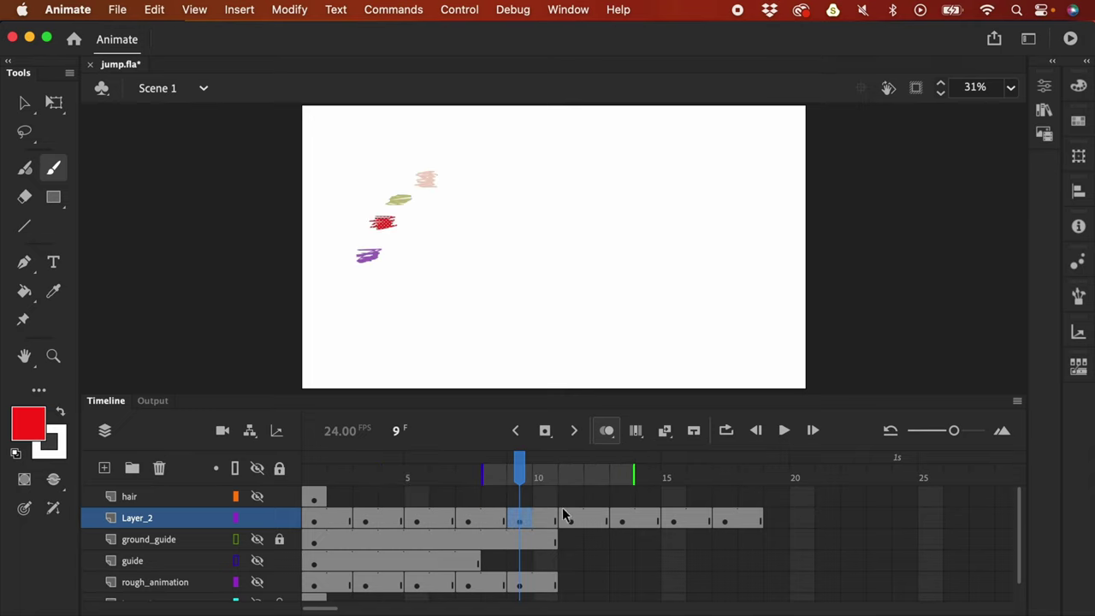
left_click(570, 520)
key("F5")
key("F5")
left_click(622, 521)
key("F7")
left_click_drag(404, 188, 423, 190)
left_click(647, 521)
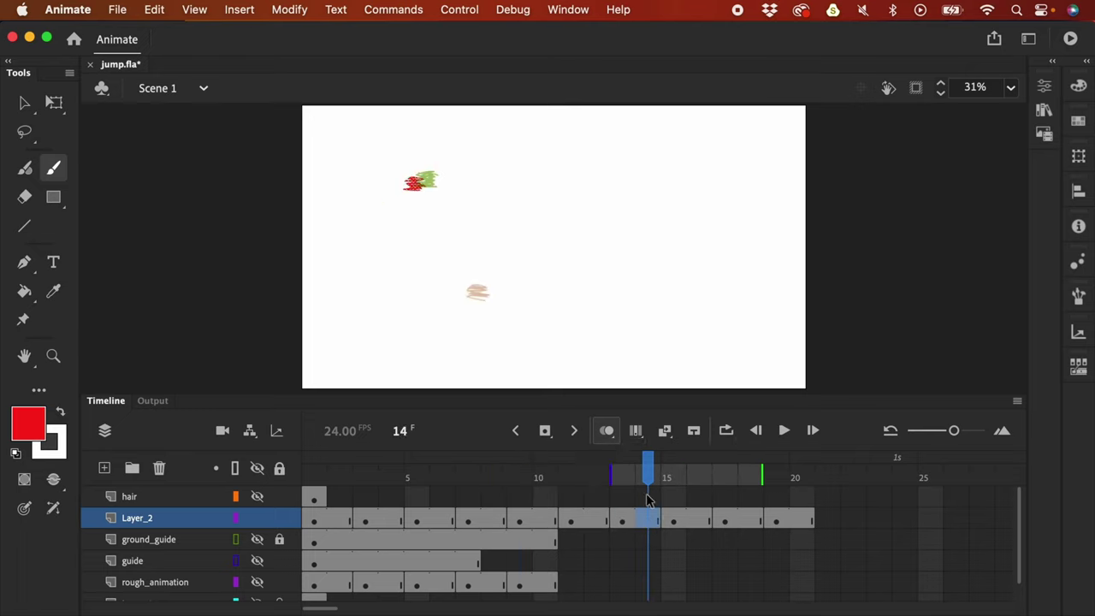
Step: Play the scribbled animation with its new in-betweens and inspect frames 8 and 14 to review the spacing
left_click(341, 519)
key("Return")
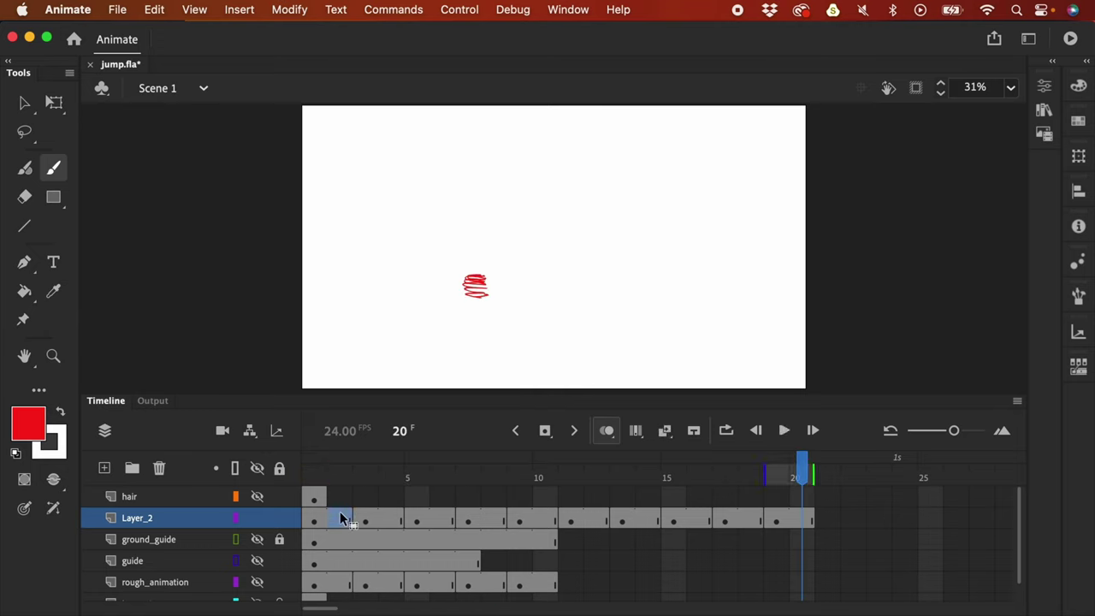
key("Return")
left_click(452, 477)
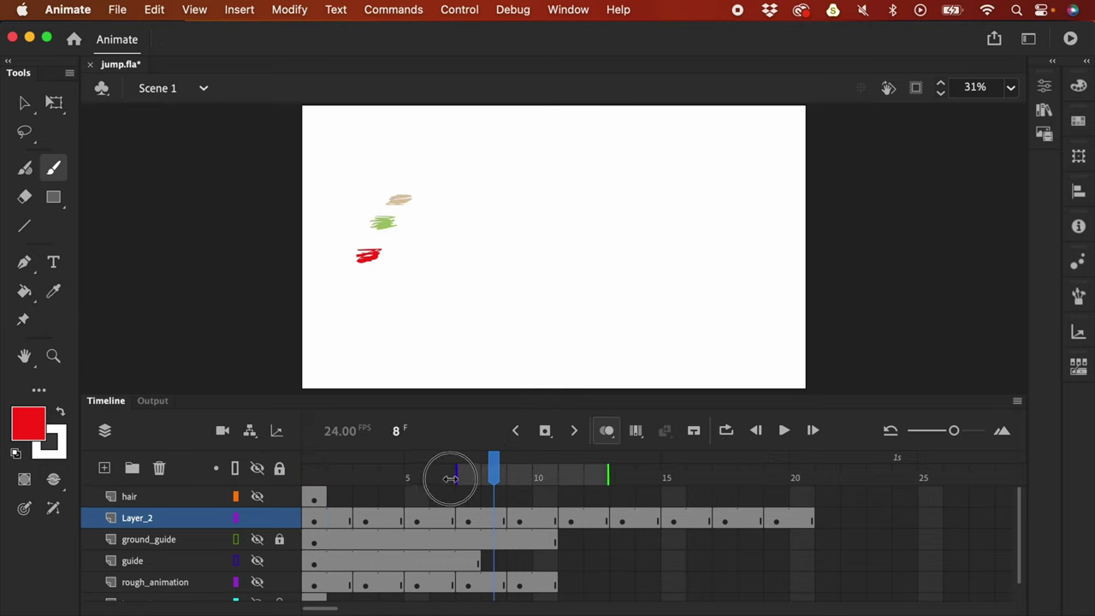
left_click(651, 480)
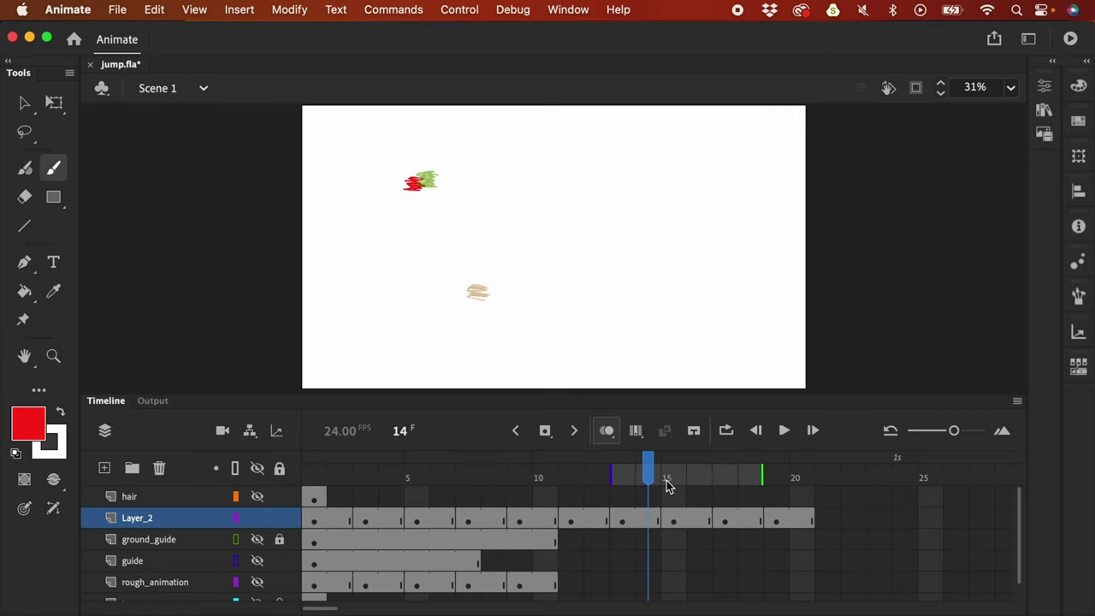
Step: Set the onion skin range to cover frames 3 to 15 and add a new layer above Layer_2
left_click_drag(611, 474, 380, 473)
left_click_drag(762, 473, 660, 479)
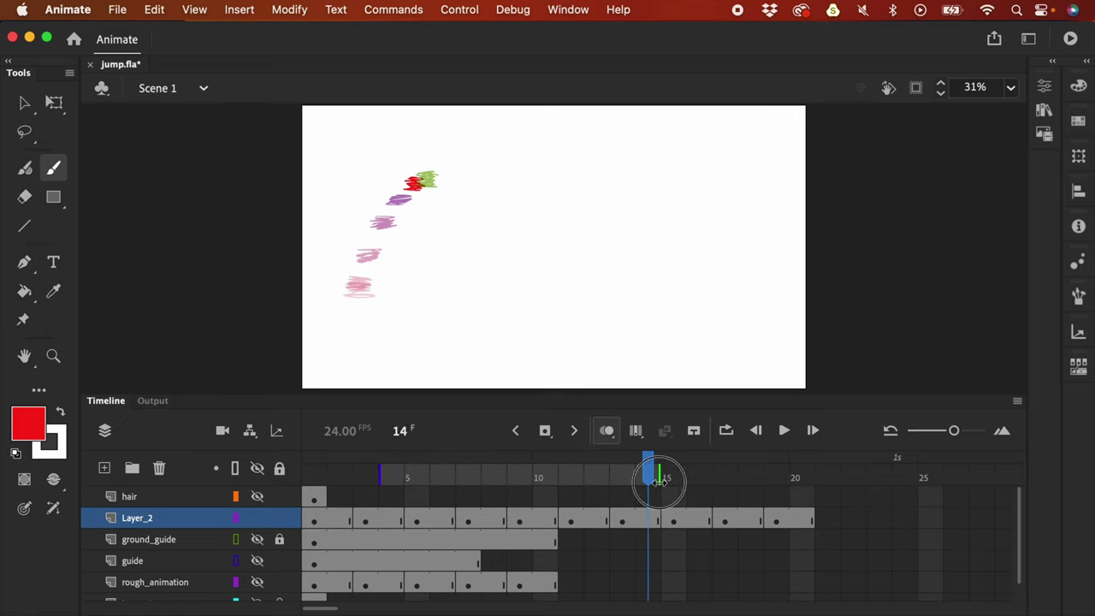
key(".")
left_click_drag(406, 475, 354, 475)
left_click(104, 469)
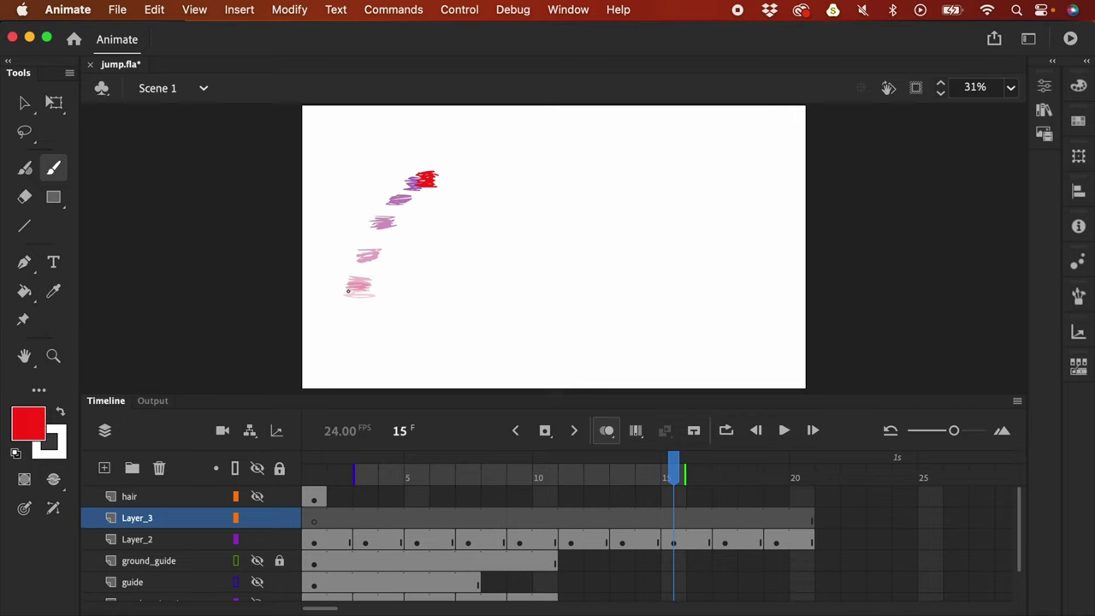
Step: Circle the low mark and the peak mark and bracket the in-betweens on Layer_3, and undo these annotations
mouse_move(350, 281)
left_mouse_down()
mouse_move(344, 300)
mouse_move(371, 284)
mouse_move(352, 279)
left_mouse_up()
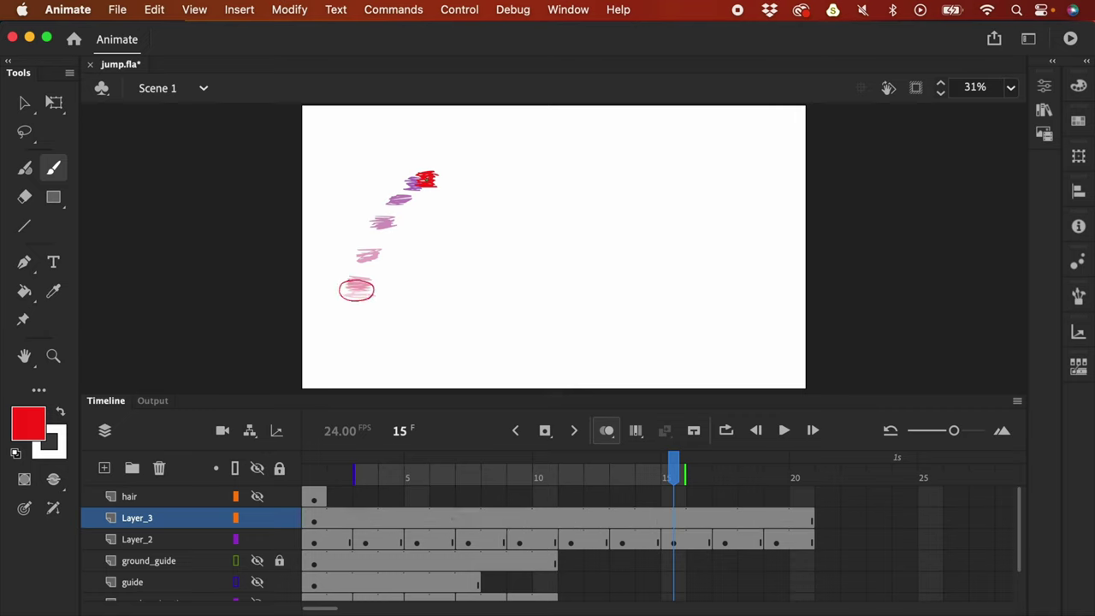
mouse_move(414, 183)
left_mouse_down()
mouse_move(443, 181)
mouse_move(416, 187)
left_mouse_up()
mouse_move(343, 276)
left_mouse_down()
mouse_move(360, 222)
mouse_move(407, 173)
left_mouse_up()
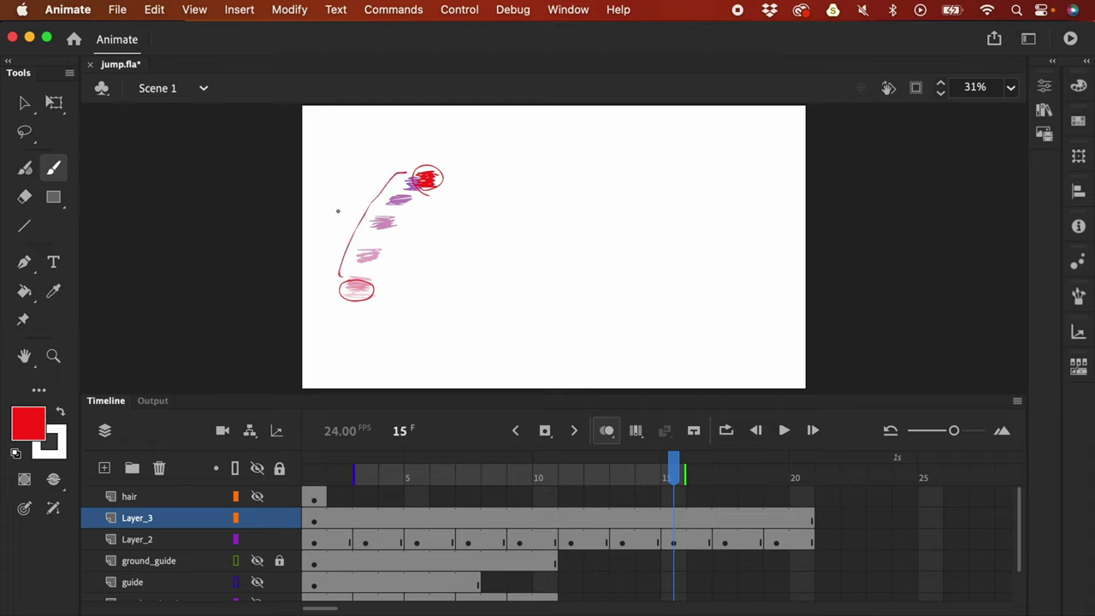
key("super+z")
key("super+z")
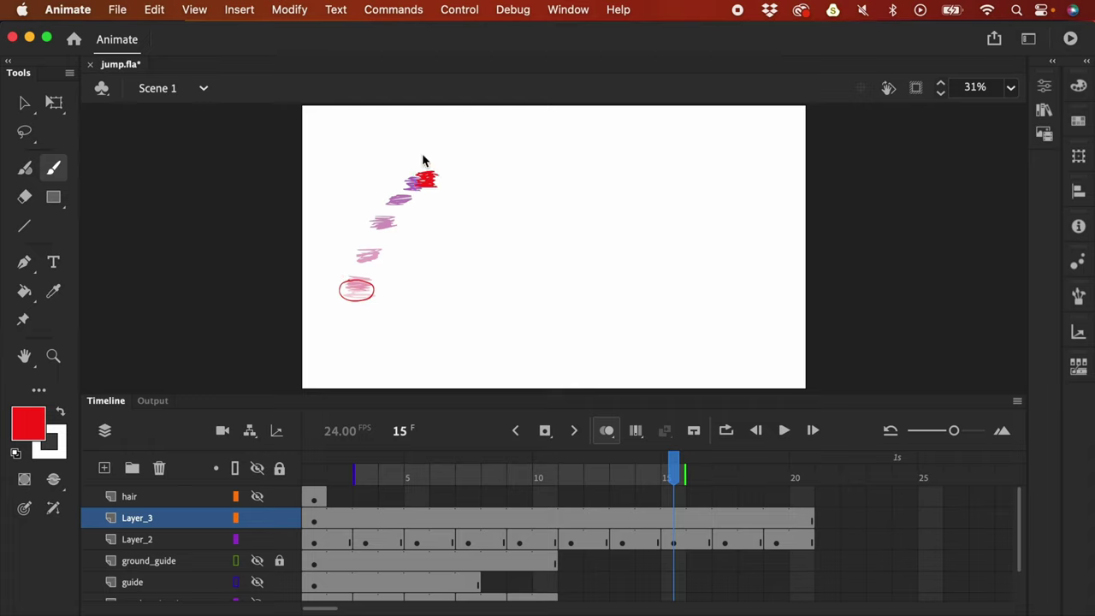
key("super+z")
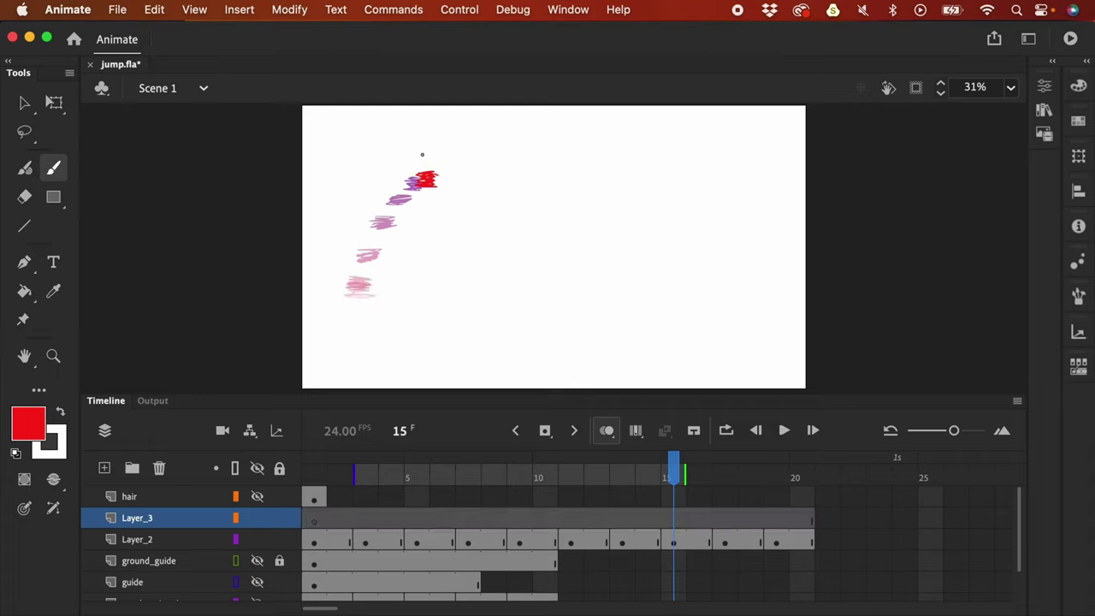
Step: Loop playback over frames 3 to 15 to review the rising motion, and turn looping off
left_click(725, 432)
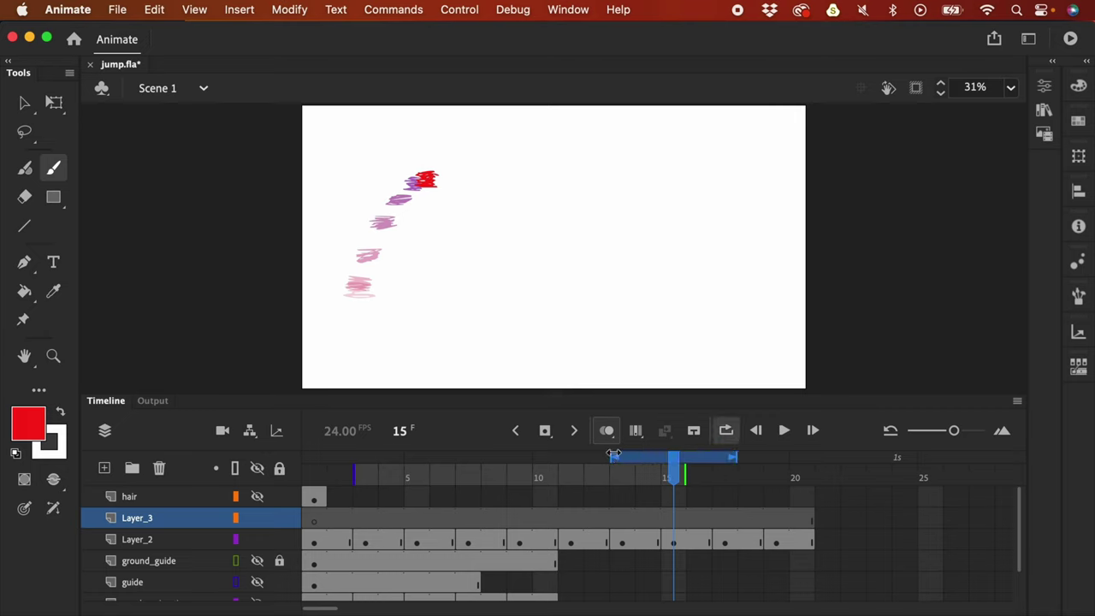
left_click_drag(613, 457, 360, 447)
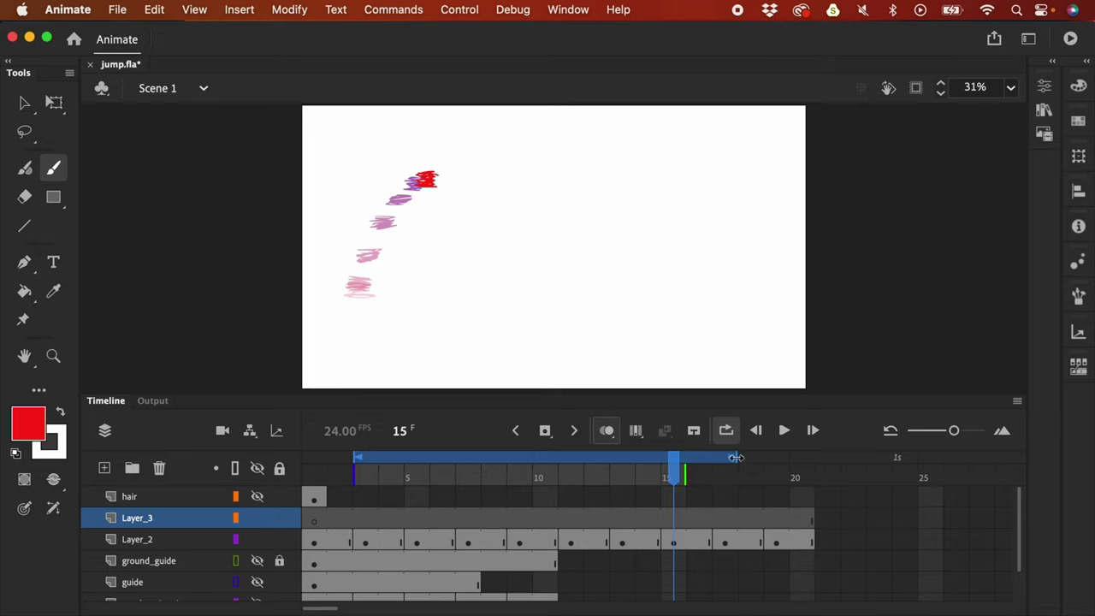
left_click_drag(735, 458, 682, 460)
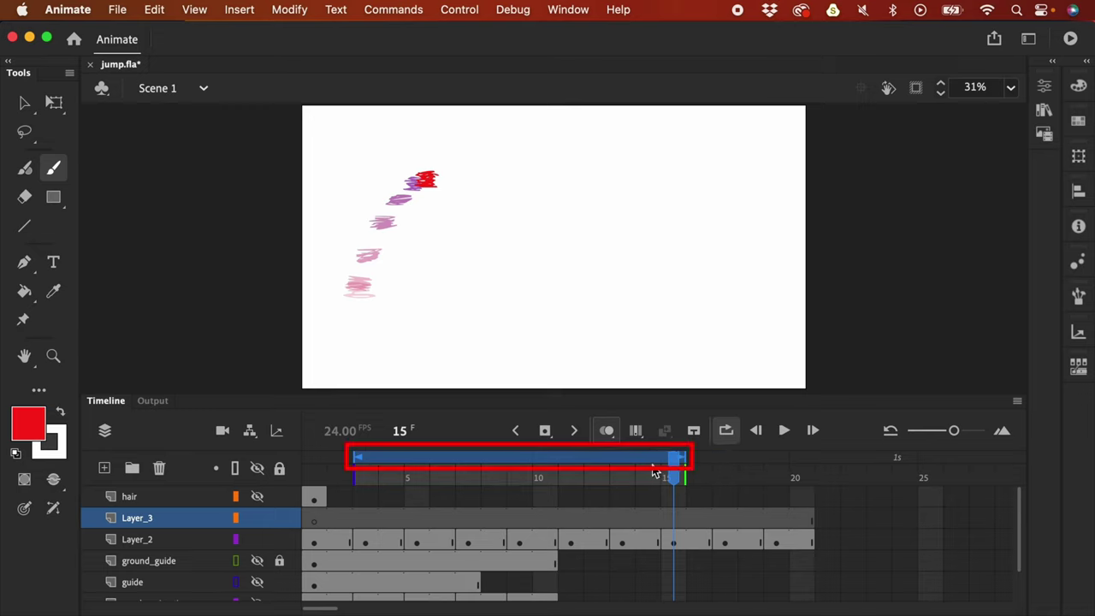
key("Return")
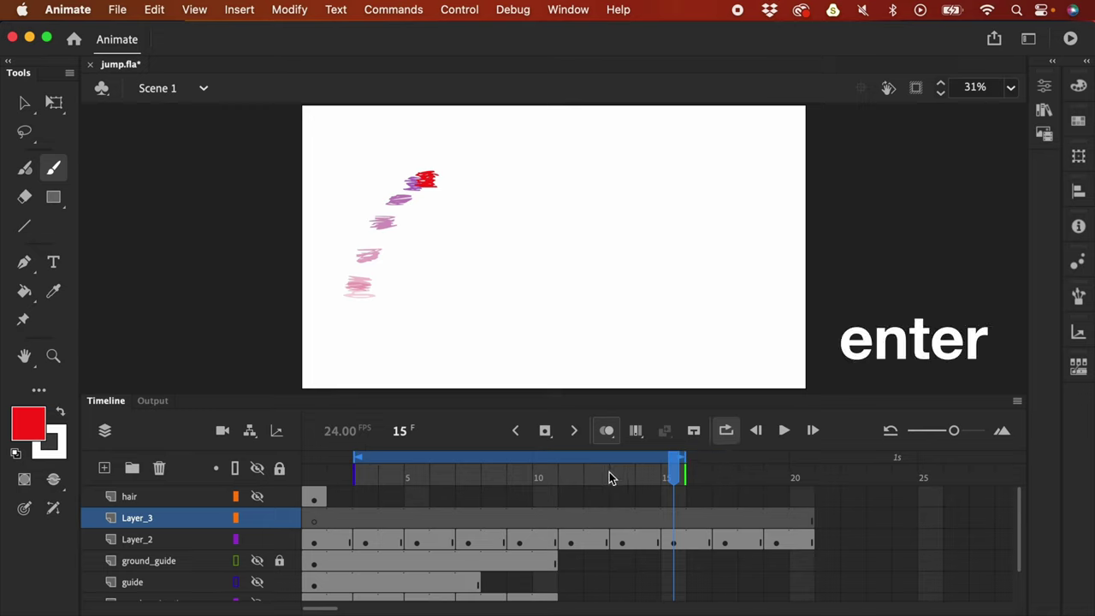
key("Return")
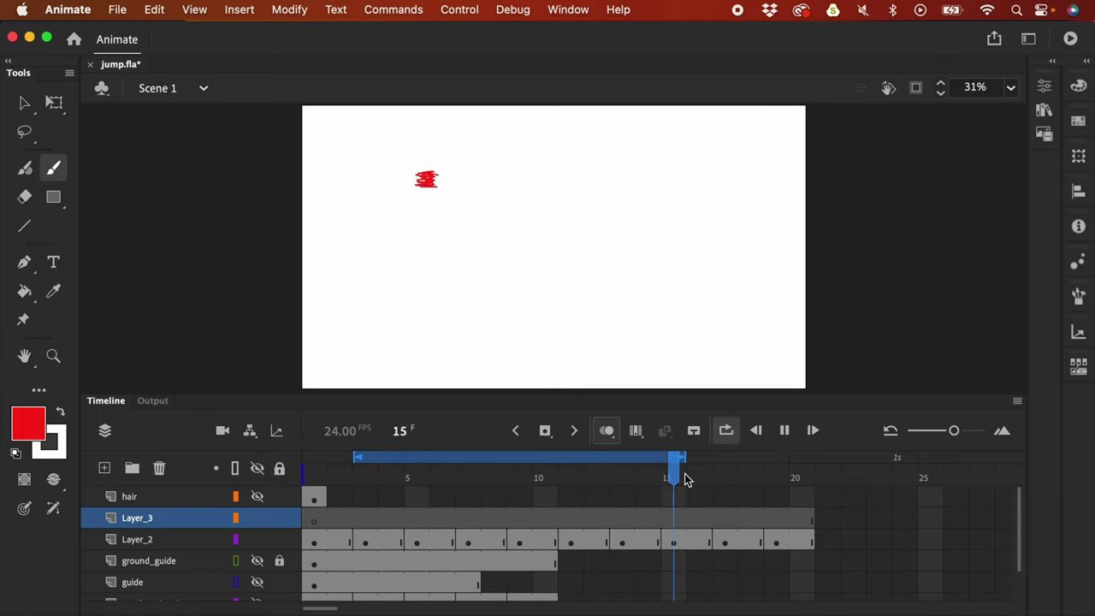
key("Return")
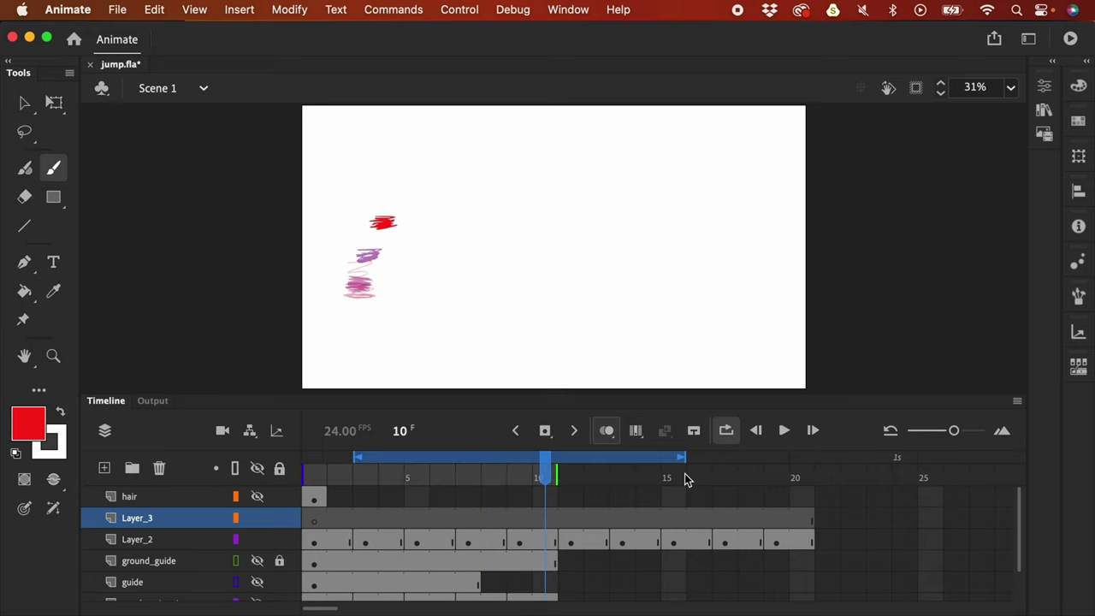
left_click(725, 432)
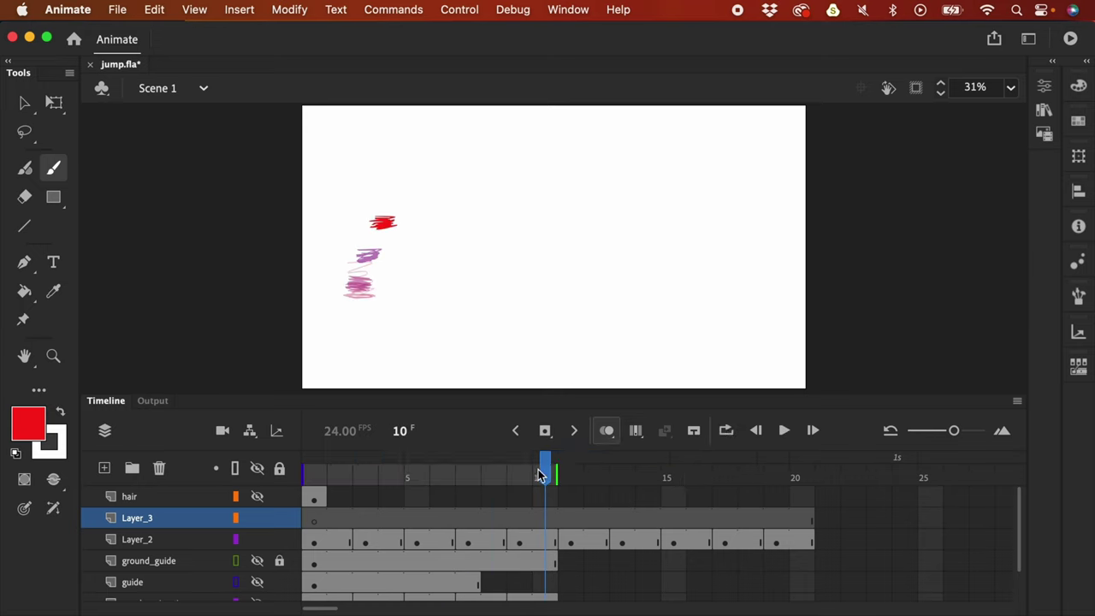
Step: Turn off onion skinning and step through the scribbles frame by frame from frame 1 to 13
left_click_drag(544, 472, 338, 481)
left_click(606, 431)
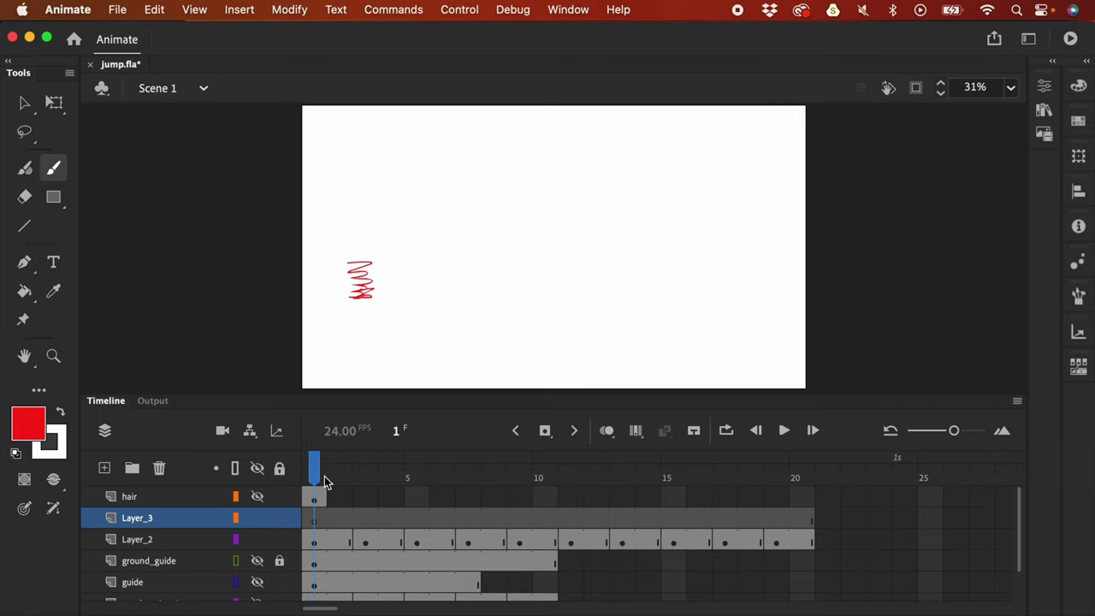
key("period")
key("period")
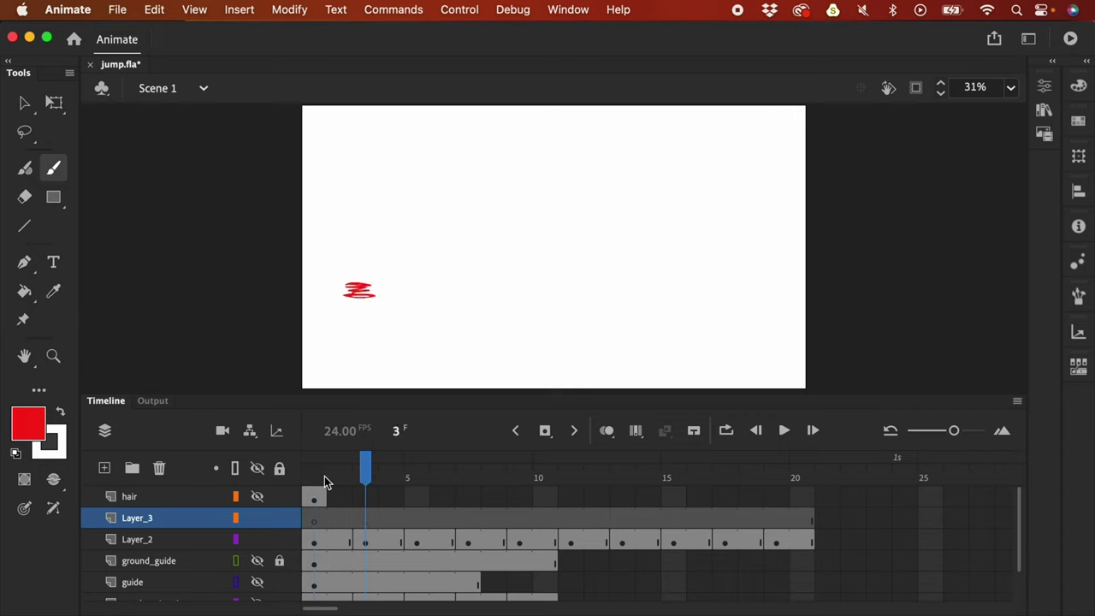
key("period")
key("period")
key("period")
key("period")
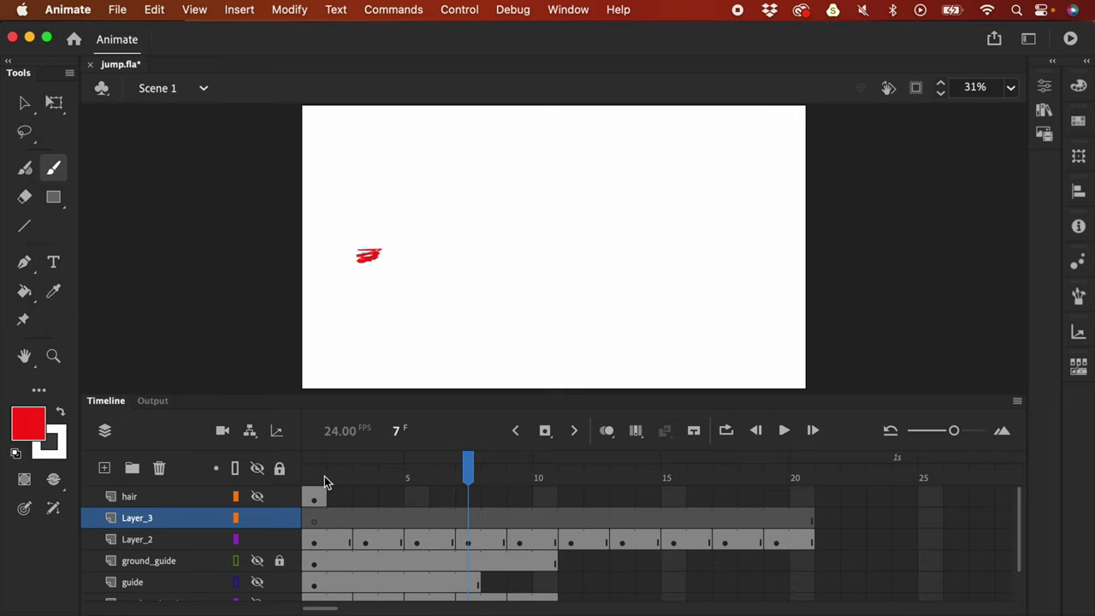
key("period")
key("period")
key("period")
key("period")
key("period")
key("period")
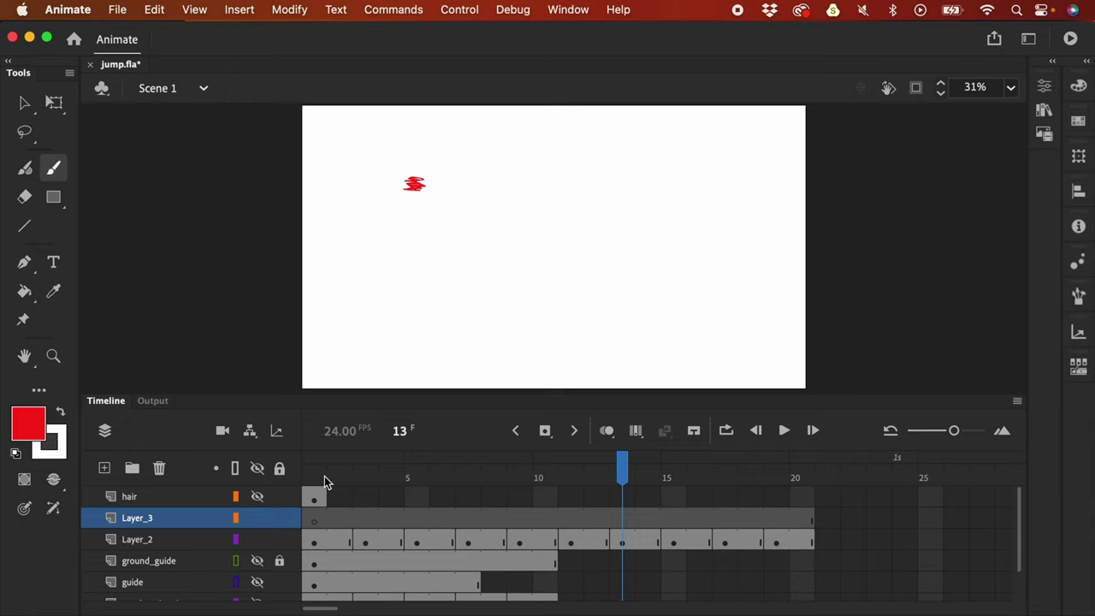
Step: Sketch start, squash, stretch and airborne scribbles on Layer_3, circle the stretched one, and clear the drawing
left_click(631, 519)
mouse_move(513, 240)
left_mouse_down()
mouse_move(534, 243)
mouse_move(513, 266)
mouse_move(526, 289)
left_mouse_up()
left_click_drag(573, 207, 574, 237)
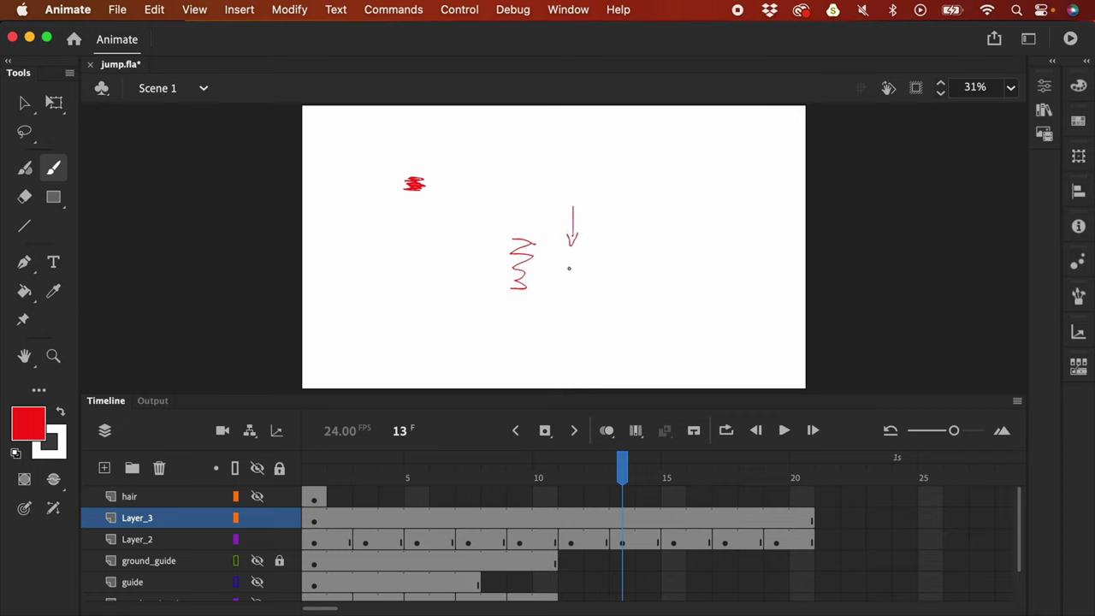
mouse_move(554, 275)
left_mouse_down()
mouse_move(581, 279)
mouse_move(558, 292)
left_mouse_up()
mouse_move(614, 286)
left_mouse_down()
mouse_move(624, 284)
mouse_move(614, 285)
mouse_move(620, 214)
left_mouse_up()
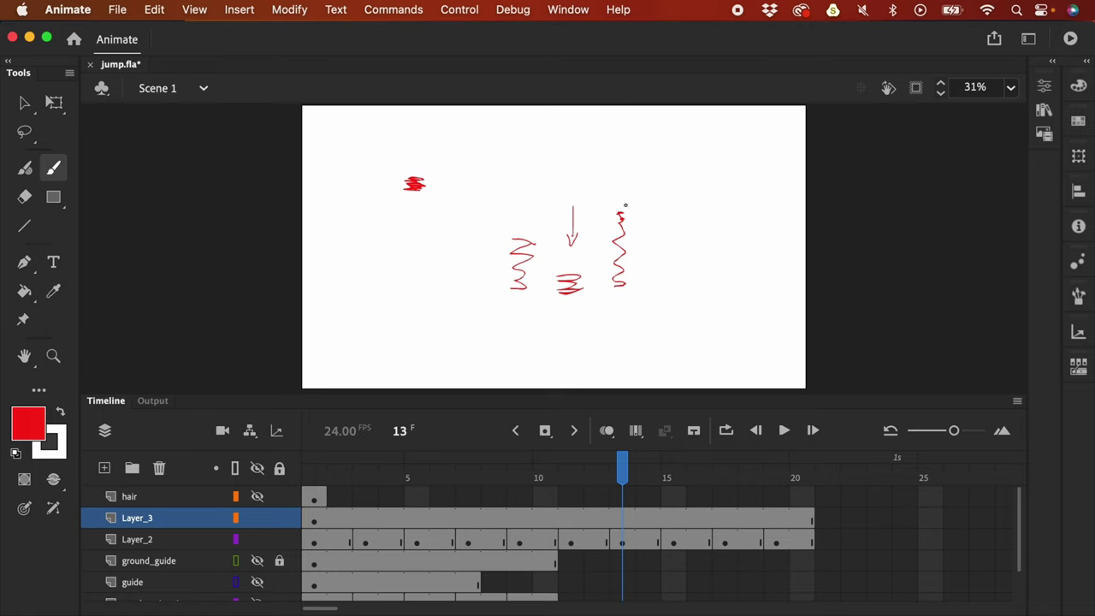
mouse_move(662, 157)
left_mouse_down()
mouse_move(674, 155)
mouse_move(673, 186)
mouse_move(631, 203)
mouse_move(604, 294)
mouse_move(643, 224)
mouse_move(623, 197)
left_mouse_up()
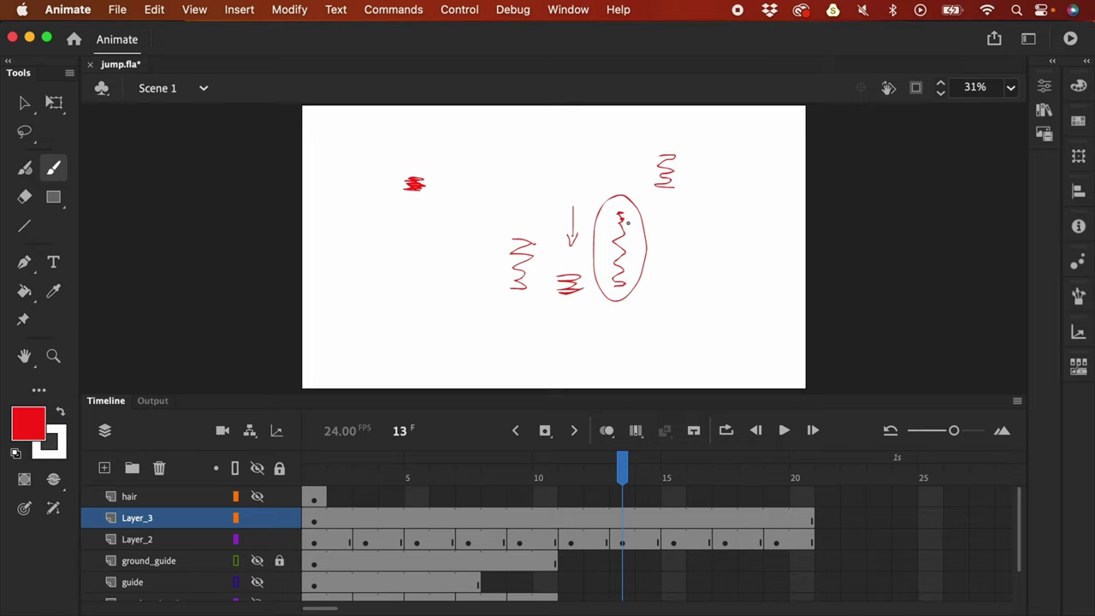
left_click_drag(613, 171, 614, 187)
left_click(622, 522)
key("BackSpace")
Step: Clear the in-between scribbles from frames 5 to 14 of Layer_2 and remove those frames
left_click_drag(538, 479, 425, 490)
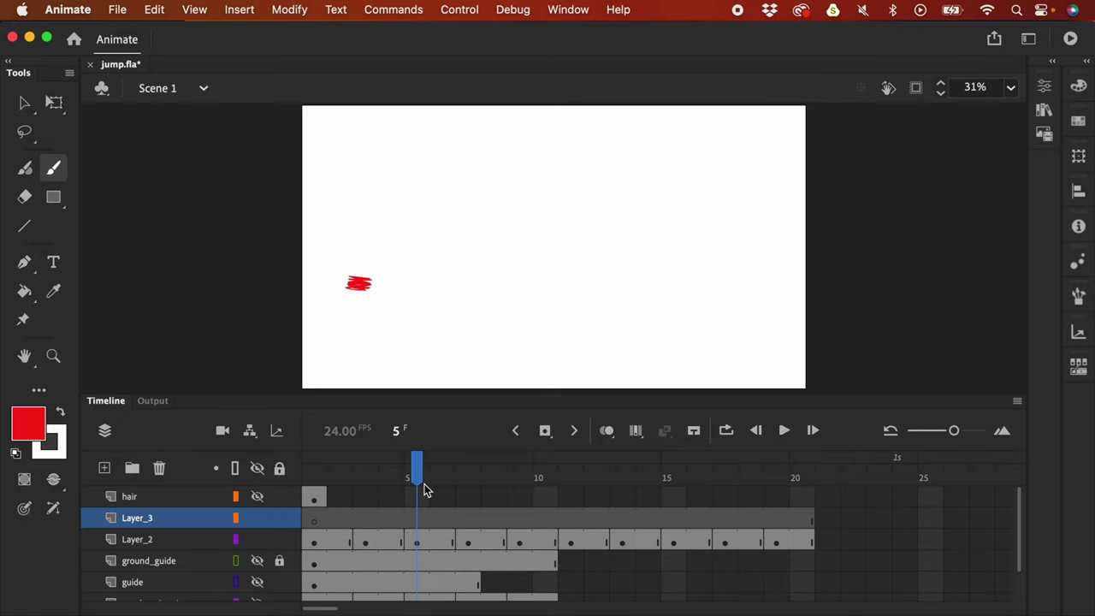
left_click(419, 539)
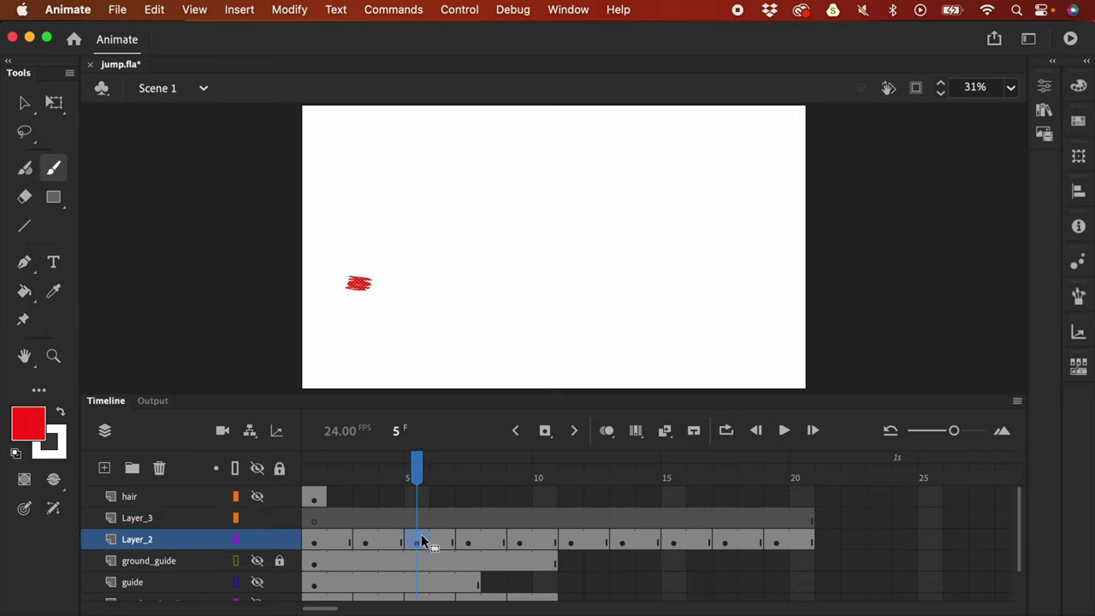
left_click(389, 545)
left_click(409, 545)
key("BackSpace")
left_click(473, 545)
key("BackSpace")
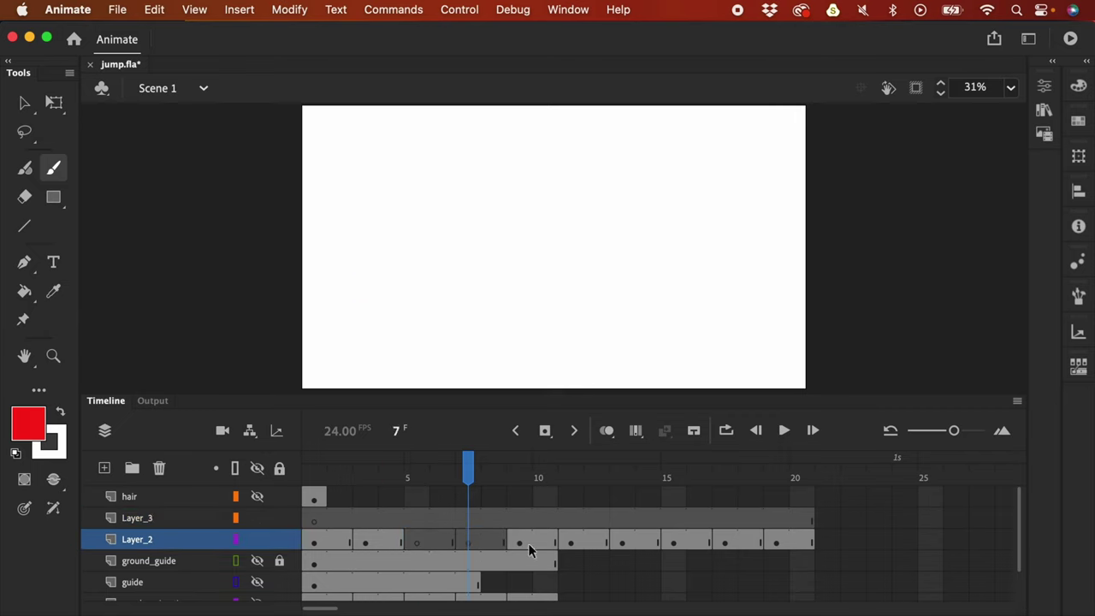
left_click(527, 544)
key("BackSpace")
left_click(573, 544)
key("BackSpace")
left_click(622, 544)
key("BackSpace")
left_click(685, 542)
left_click_drag(416, 544, 641, 540)
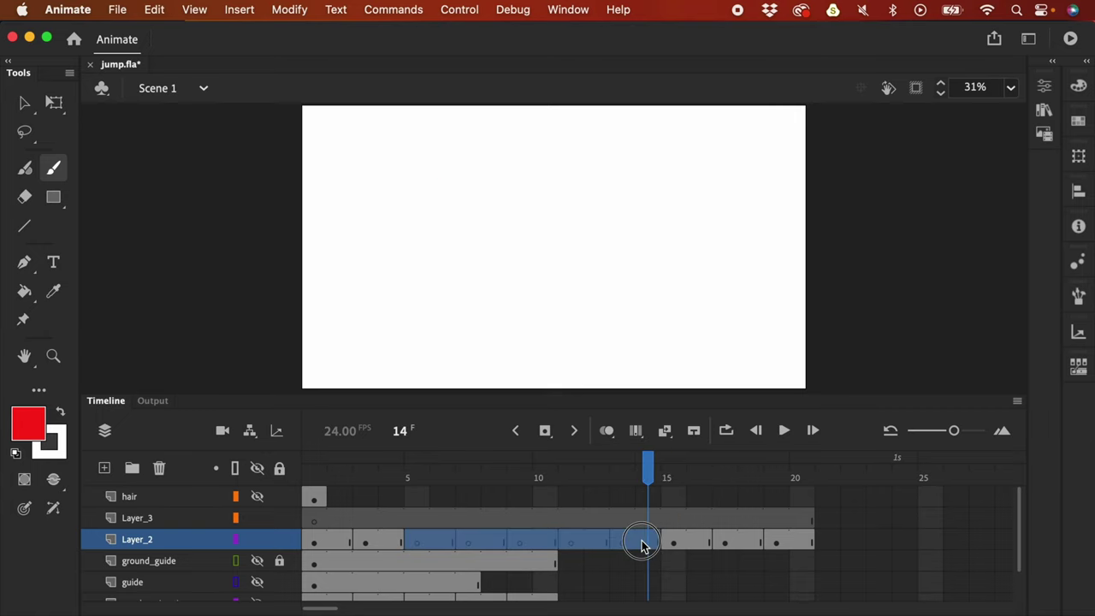
key("shift+F5")
Step: Add two frames at frame 3 of Layer_2 and insert a blank keyframe at frame 5
left_click(375, 545)
mouse_move(376, 472)
left_mouse_down()
mouse_move(523, 470)
mouse_move(368, 496)
left_mouse_up()
left_click(368, 542)
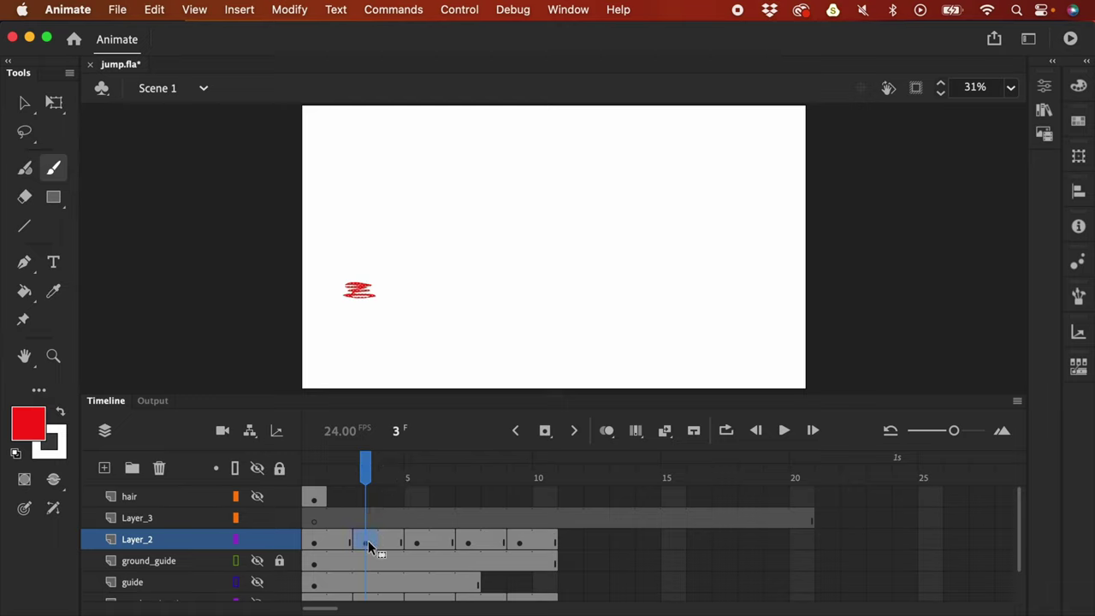
key("F5")
key("F5")
left_click(418, 542)
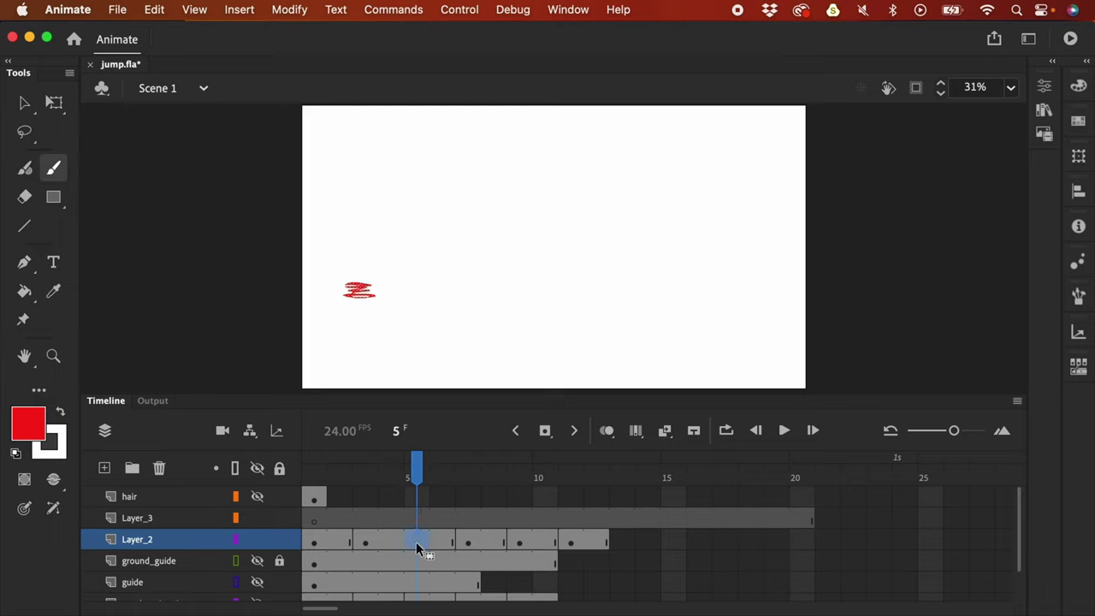
key("F7")
Step: Turn on onion skinning for frames 3 to 7 and scribble a stretched in-between from the squashed mark towards the peak
left_click(607, 430)
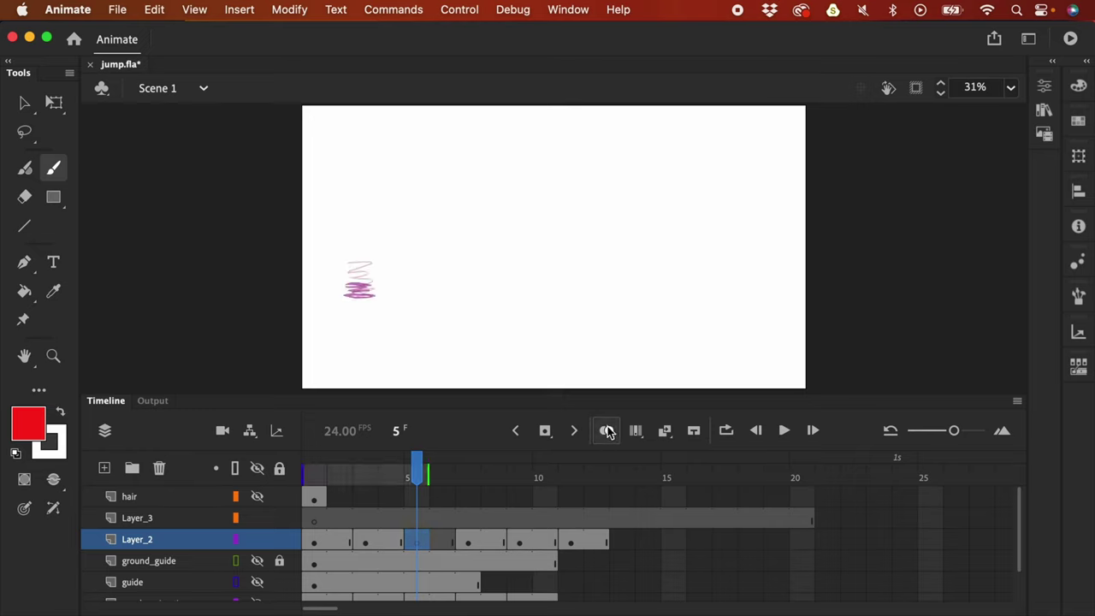
left_click_drag(305, 470, 355, 472)
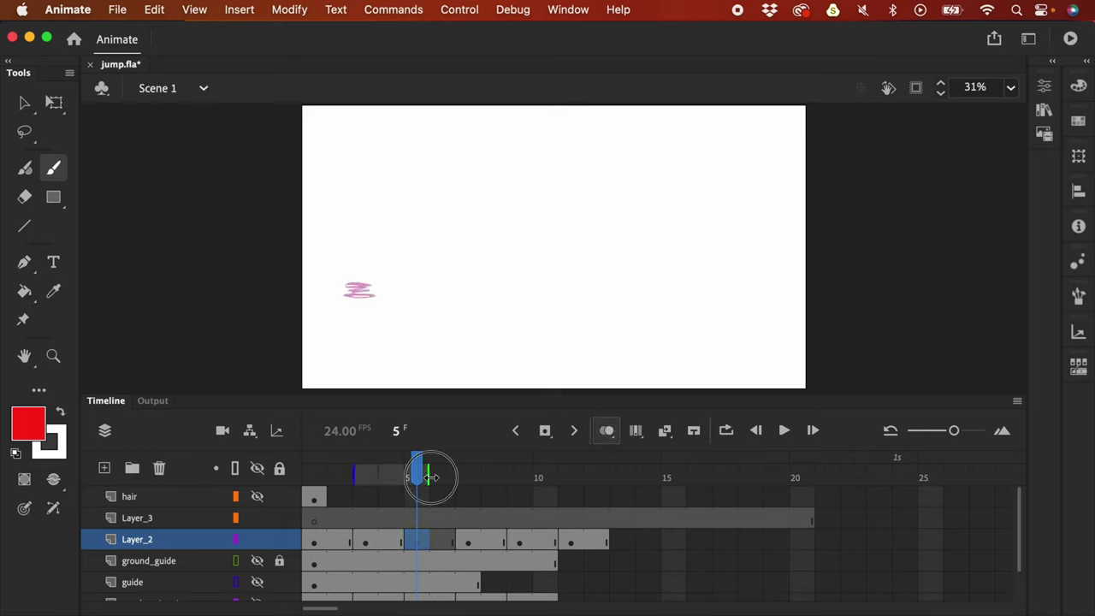
left_click_drag(428, 472, 481, 476)
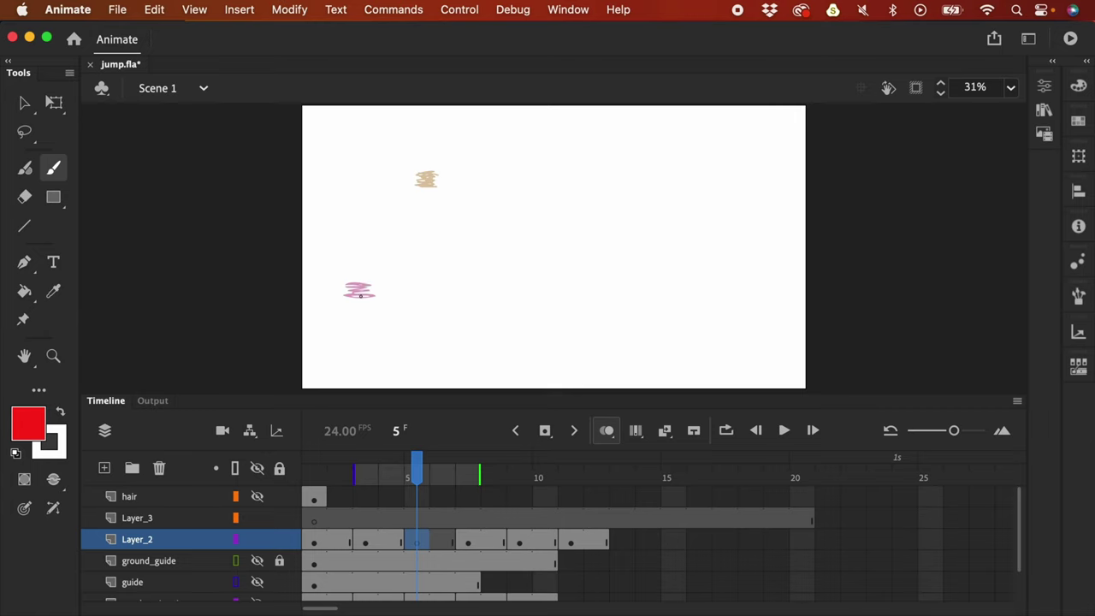
mouse_move(361, 296)
left_mouse_down()
mouse_move(373, 293)
mouse_move(358, 288)
mouse_move(376, 255)
left_mouse_up()
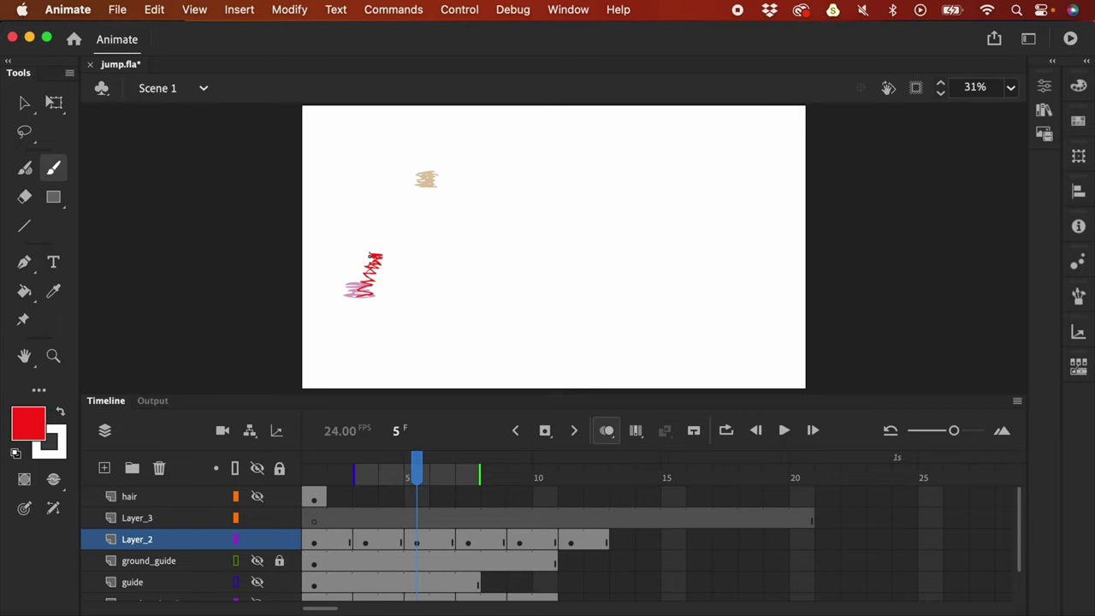
Step: Clear the stretched scribble and circle the squashed and peak marks at frame 5, and undo these changes
left_click(418, 542)
key("Delete")
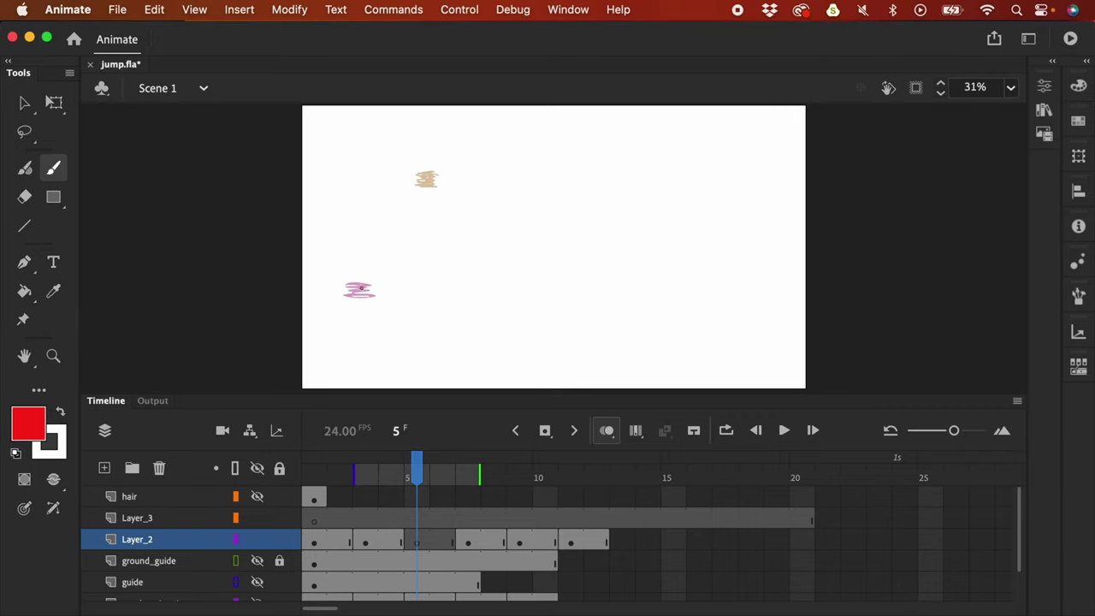
mouse_move(354, 270)
left_mouse_down()
mouse_move(374, 306)
mouse_move(349, 266)
left_mouse_up()
left_click_drag(421, 159, 408, 163)
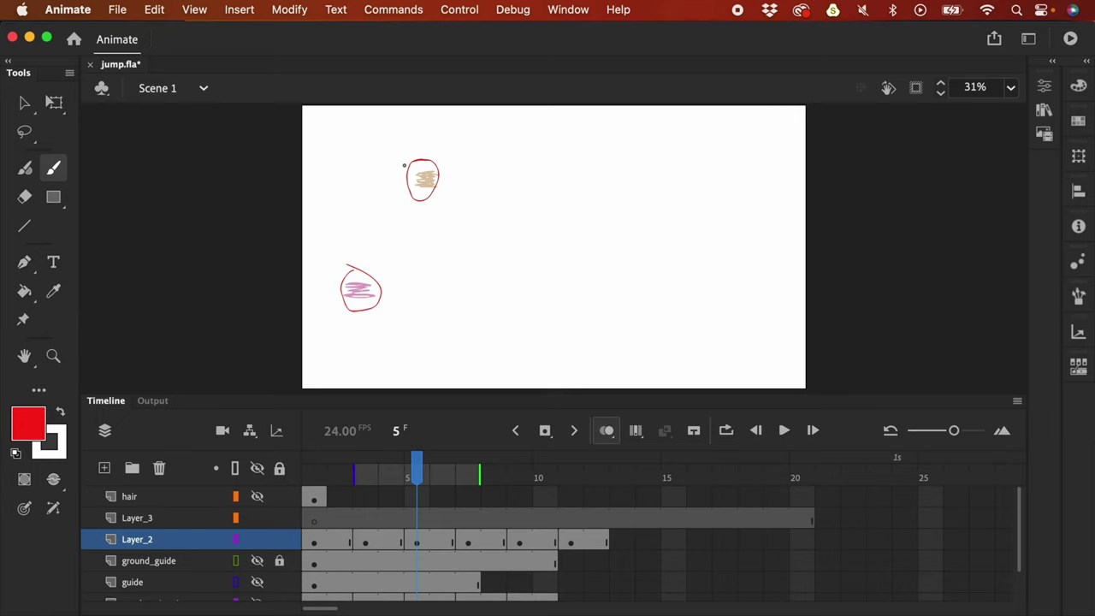
key("super+z")
key("super+z")
key("super+z")
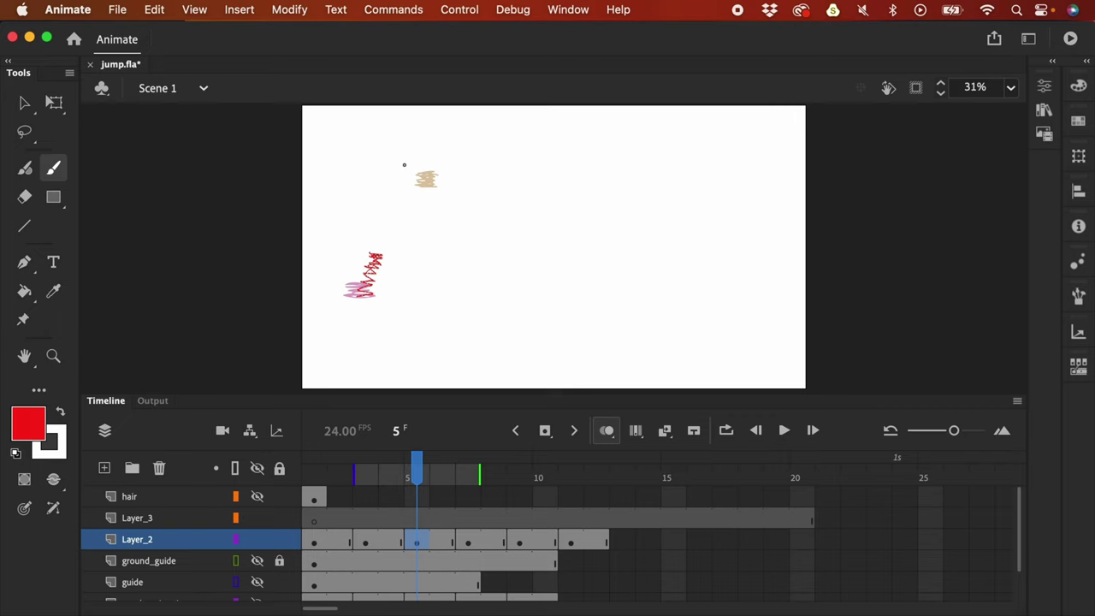
Step: Play the scribble animation through and delete Layer_2 and Layer_3
left_click(332, 520)
key("Return")
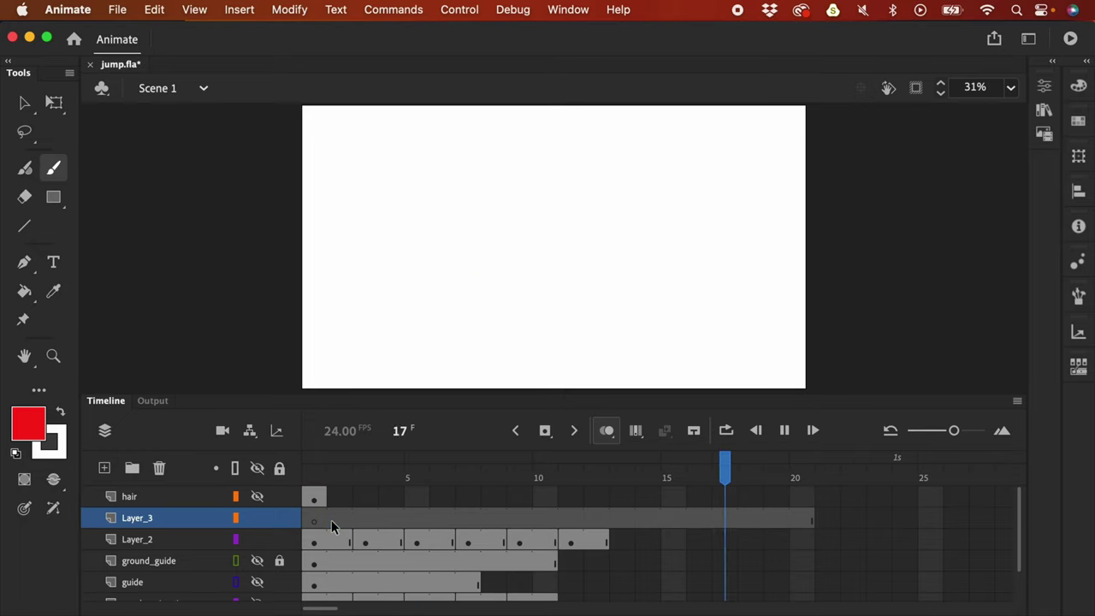
left_click(159, 541, "shift")
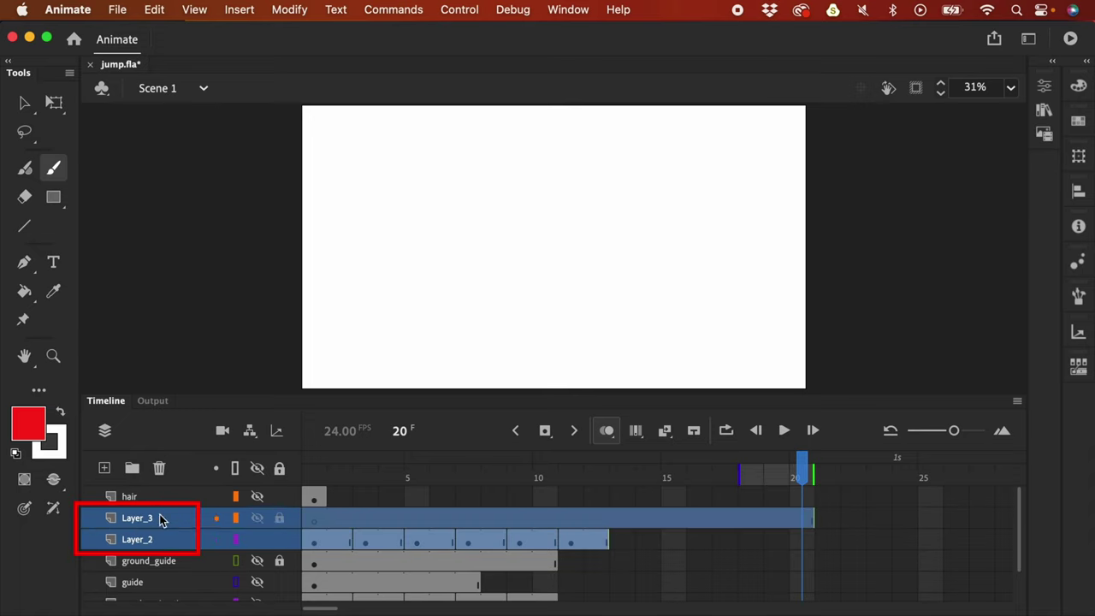
left_click(159, 468)
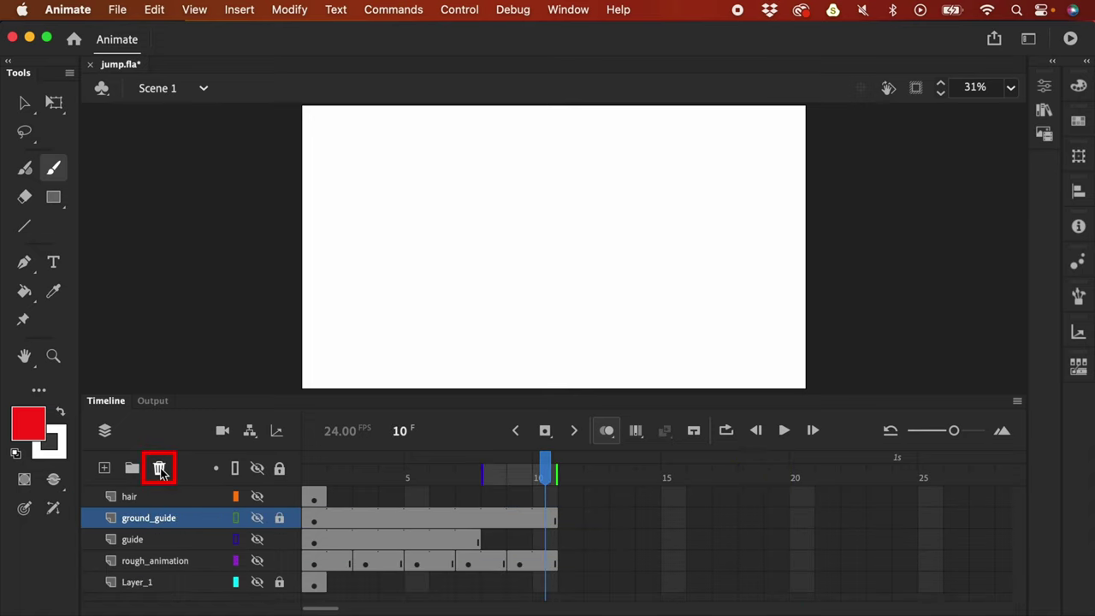
Step: Show the rough_animation layer, go to its frame 5 and add a new layer directly above it
left_click(431, 473)
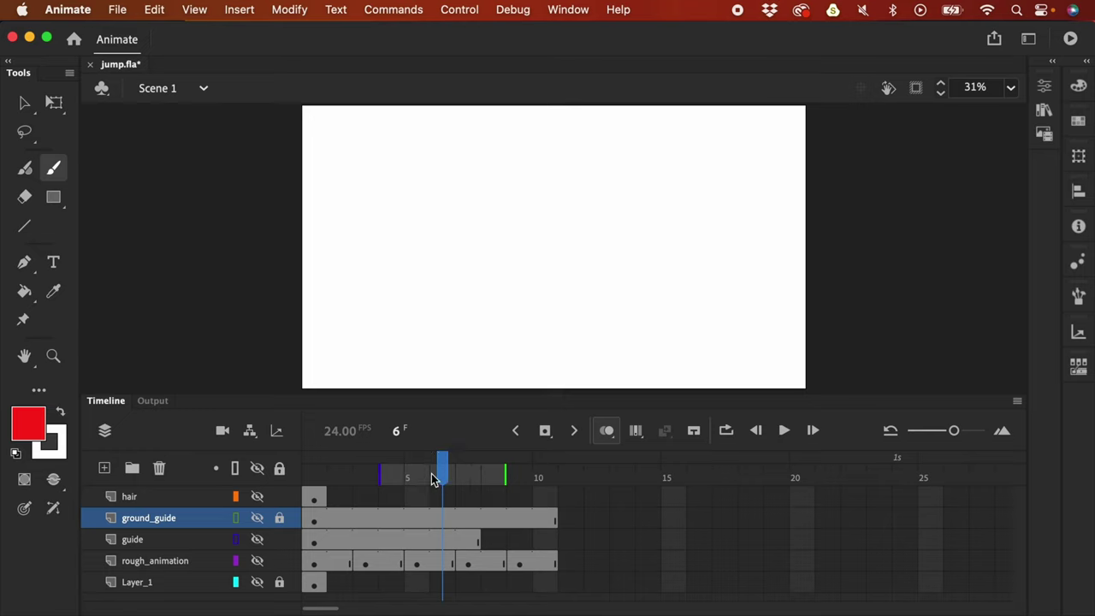
left_click(257, 562)
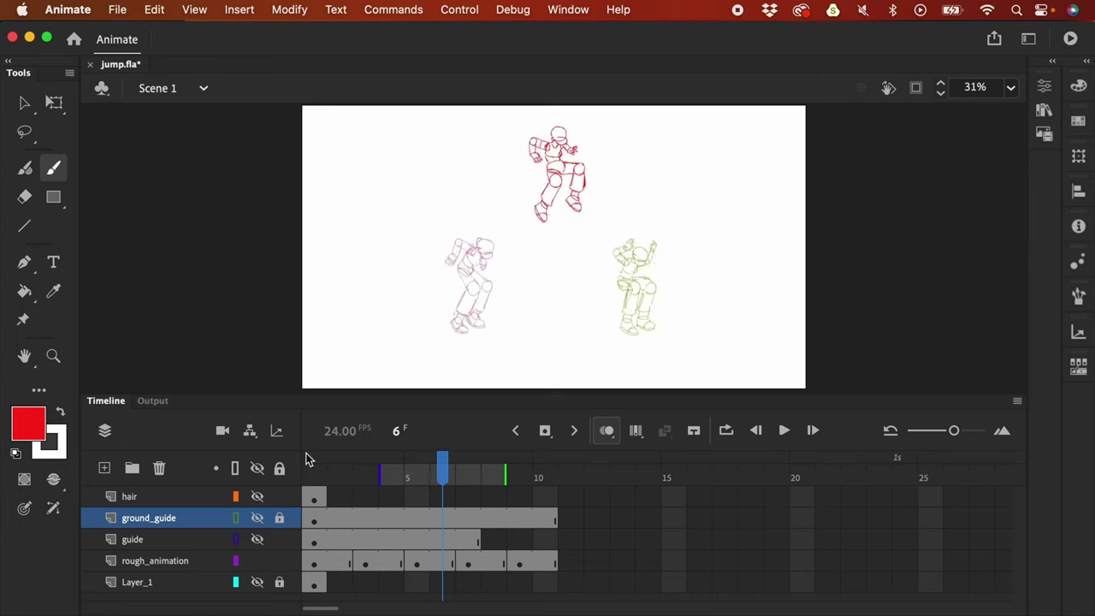
left_click(399, 563)
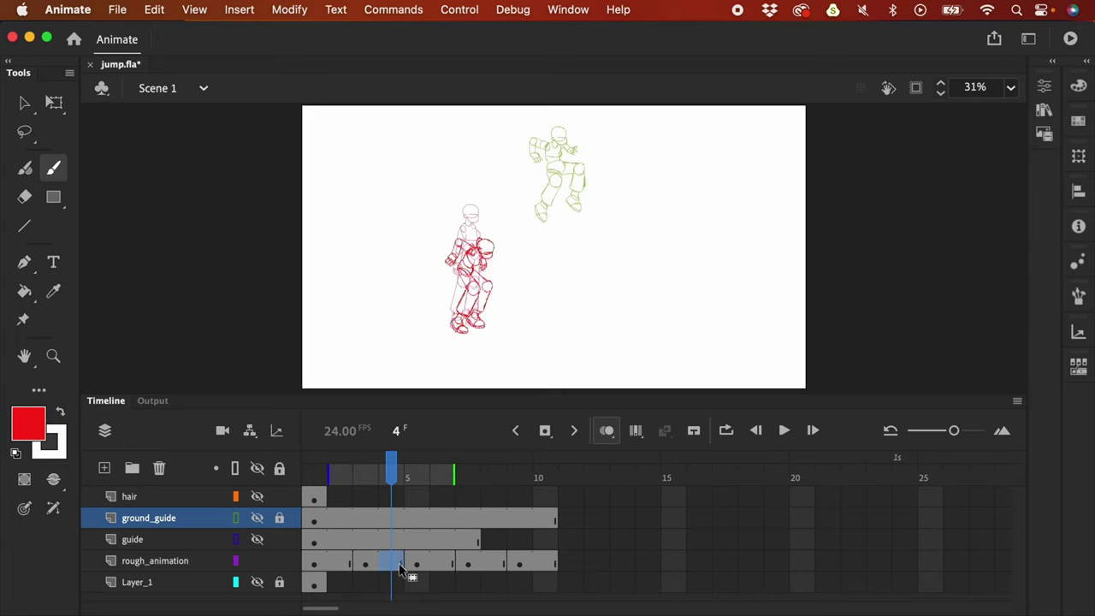
left_click(416, 565)
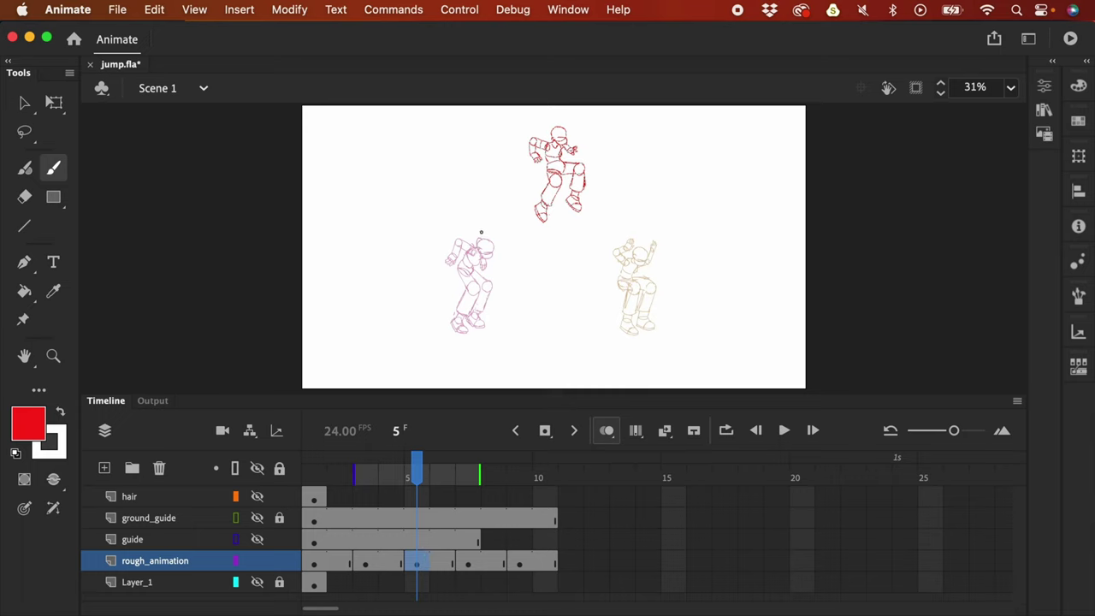
left_click(105, 468)
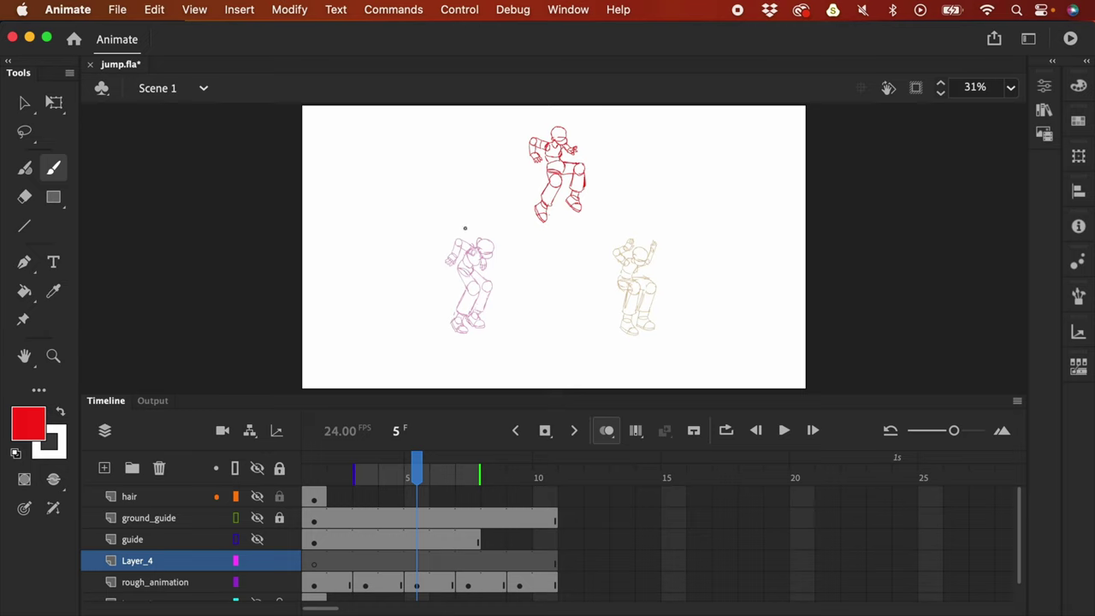
Step: Circle the crouching pose and the peak pose at frame 5 on the new layer, and undo both strokes
mouse_move(459, 229)
left_mouse_down()
mouse_move(429, 257)
mouse_move(441, 326)
mouse_move(496, 324)
mouse_move(497, 237)
mouse_move(463, 221)
left_mouse_up()
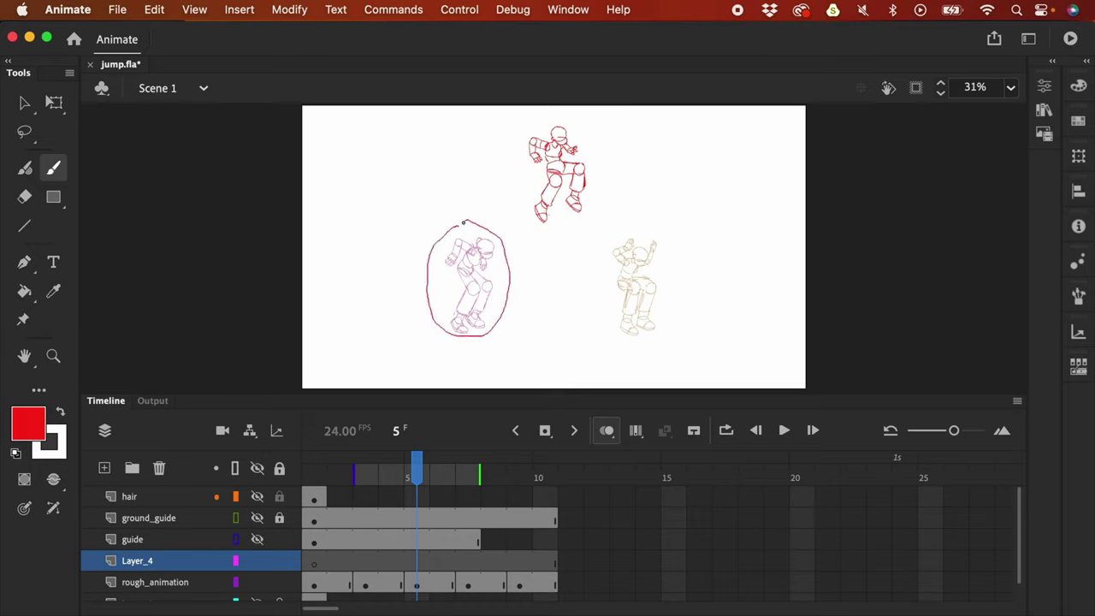
mouse_move(541, 113)
left_mouse_down()
mouse_move(518, 135)
mouse_move(513, 182)
mouse_move(541, 223)
mouse_move(590, 208)
mouse_move(571, 125)
left_mouse_up()
key("cmd+z")
key("cmd+z")
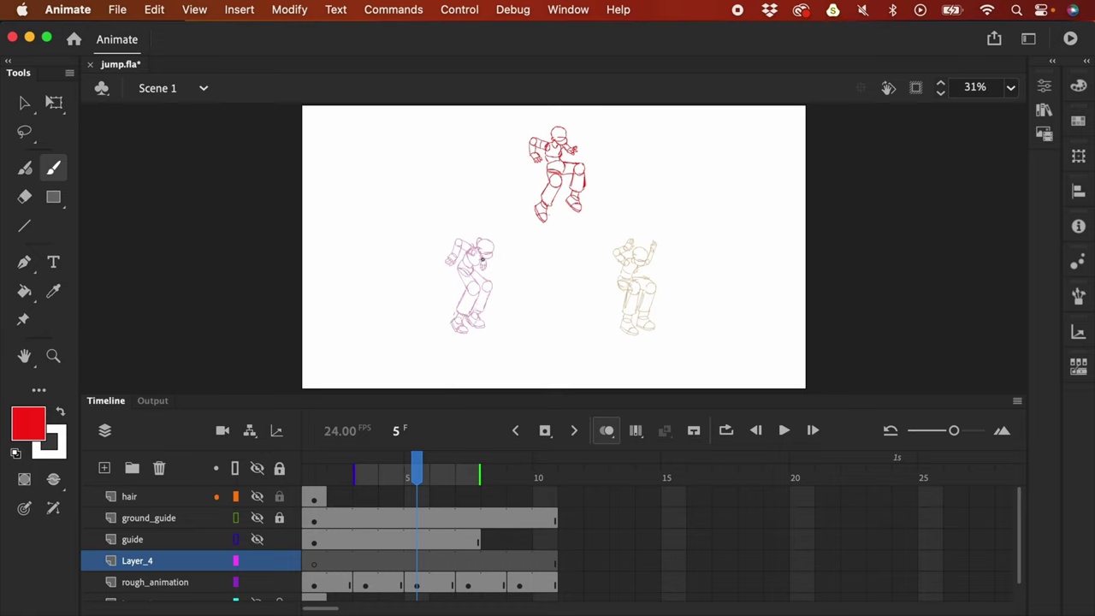
Step: Sketch a series of bent curves rising from the crouching pose towards the peak pose, and undo them
mouse_move(481, 258)
left_mouse_down()
mouse_move(477, 292)
mouse_move(491, 252)
mouse_move(501, 281)
mouse_move(501, 220)
mouse_move(505, 253)
left_mouse_up()
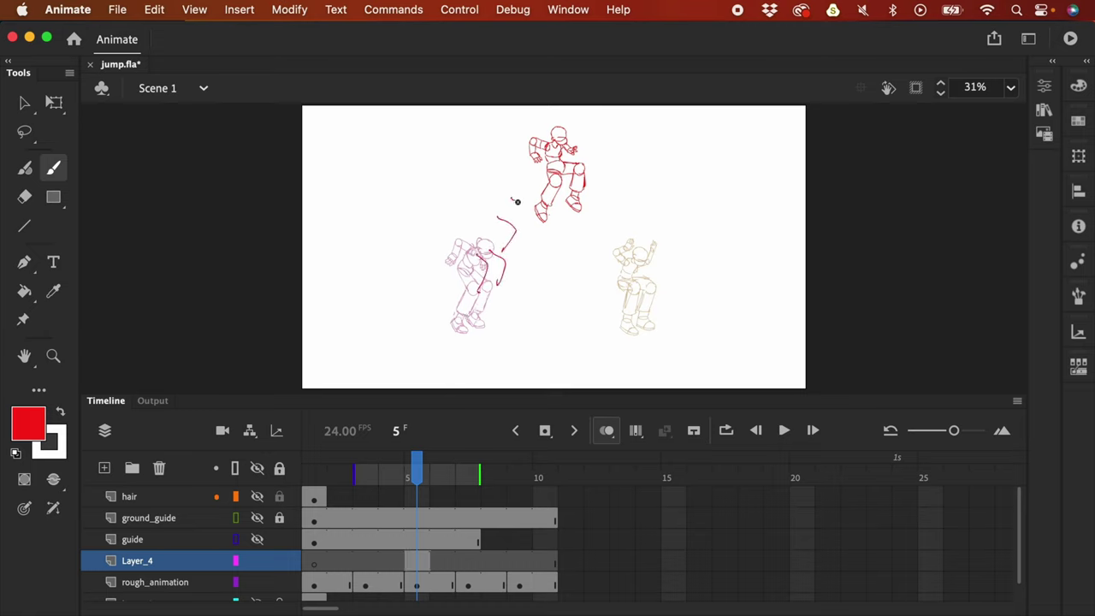
left_click_drag(516, 201, 530, 195)
key("super+z")
key("super+z")
key("super+z")
key("super+z")
key("super+z")
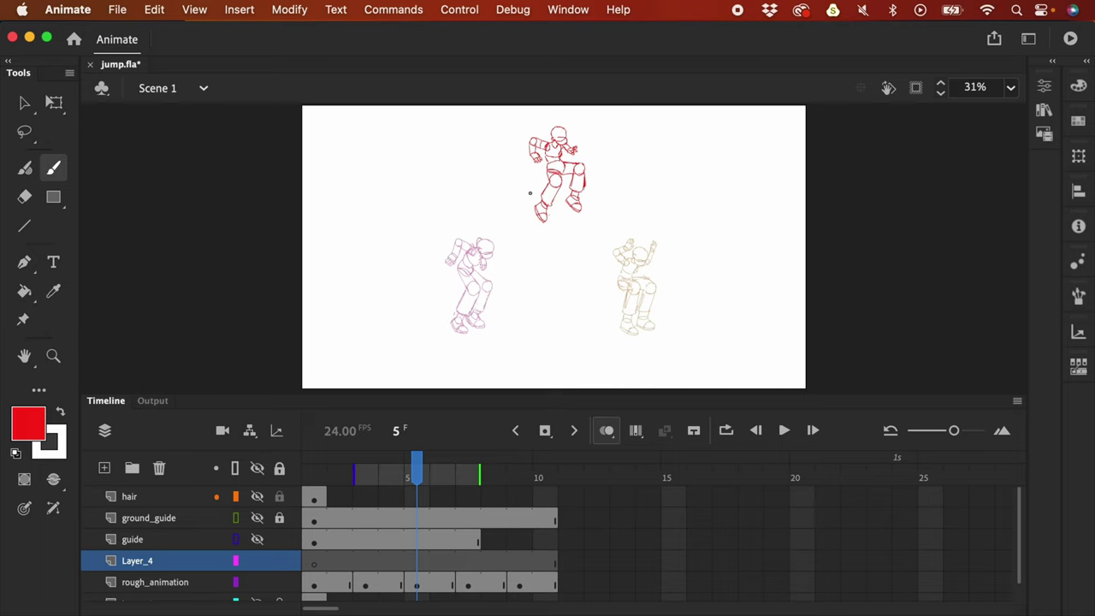
Step: Sketch straightened leg outlines over the crouching pose, circle the peak pose, and undo the circle strokes
mouse_move(456, 314)
left_mouse_down()
mouse_move(482, 251)
mouse_move(468, 311)
left_mouse_up()
mouse_move(493, 250)
left_mouse_down()
mouse_move(479, 306)
mouse_move(485, 250)
mouse_move(478, 310)
mouse_move(454, 311)
mouse_move(481, 321)
left_mouse_up()
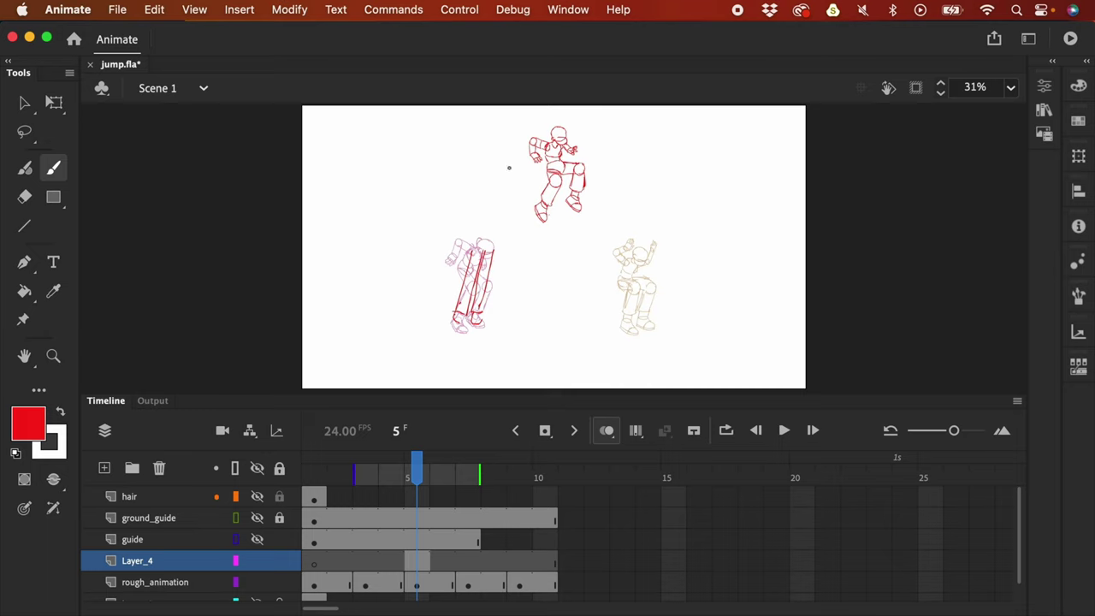
mouse_move(504, 148)
left_mouse_down()
mouse_move(493, 176)
mouse_move(530, 232)
left_mouse_up()
mouse_move(506, 128)
left_mouse_down()
mouse_move(571, 118)
mouse_move(607, 180)
mouse_move(548, 232)
left_mouse_up()
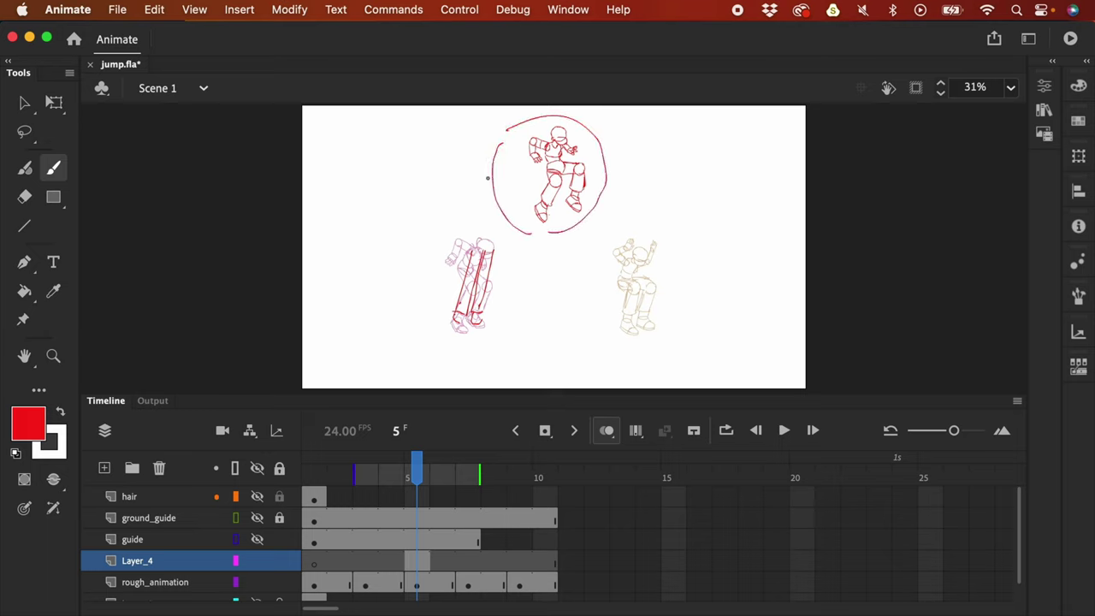
mouse_move(532, 179)
left_mouse_down()
mouse_move(502, 203)
mouse_move(507, 211)
mouse_move(523, 188)
left_mouse_up()
key("super+z")
key("super+z")
key("super+z")
key("super+z")
key("super+z")
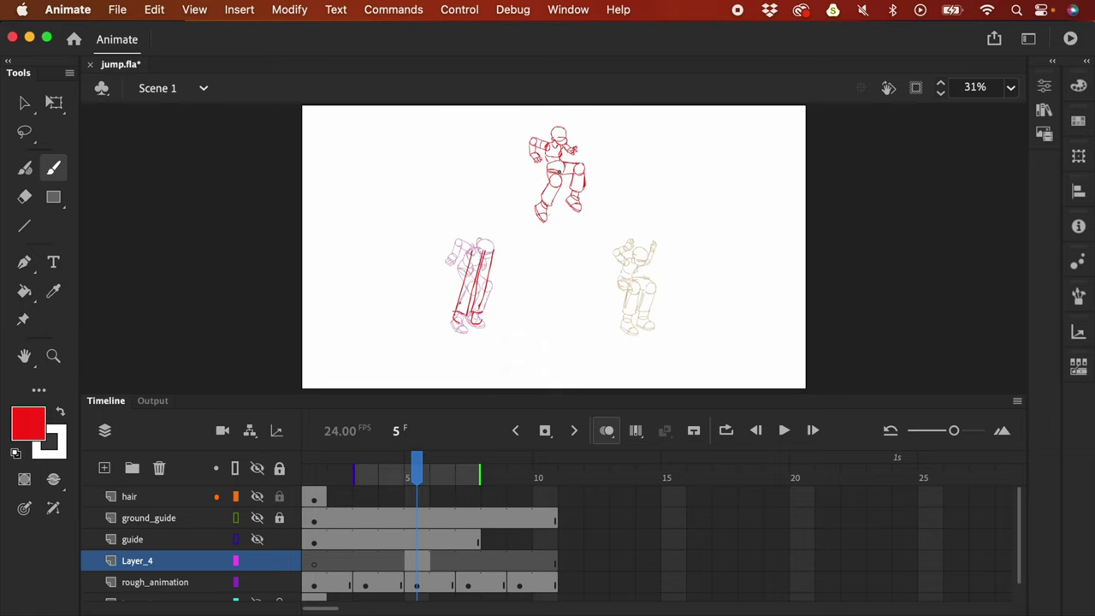
Step: Undo the straightened leg outlines drawn over the crouching pose
key("super+z")
key("super+z")
key("super+z")
key("super+z")
key("super+z")
key("super+z")
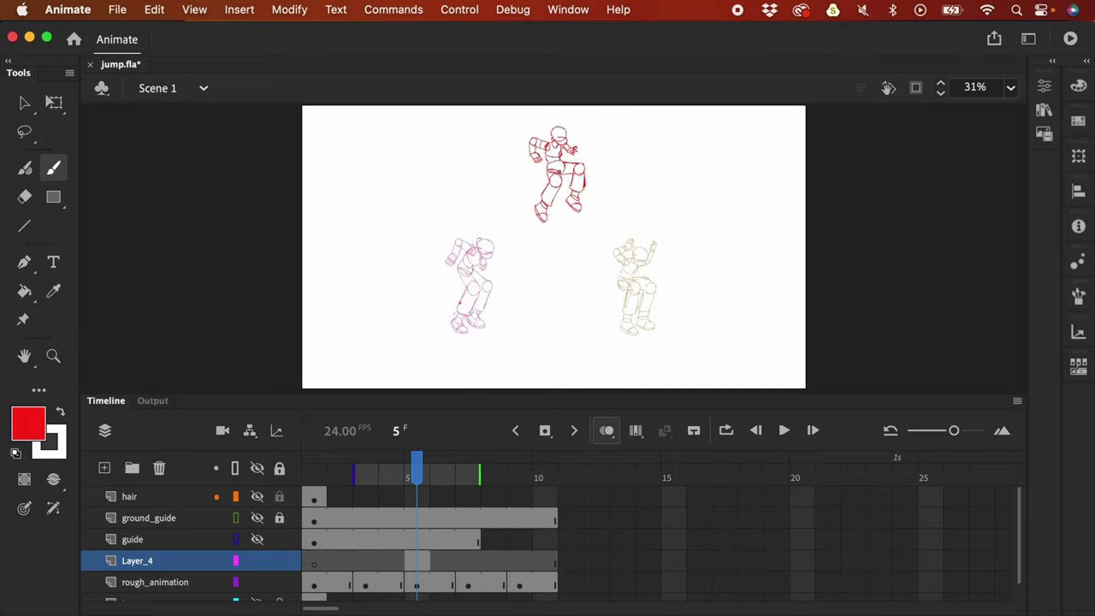
key("super+z")
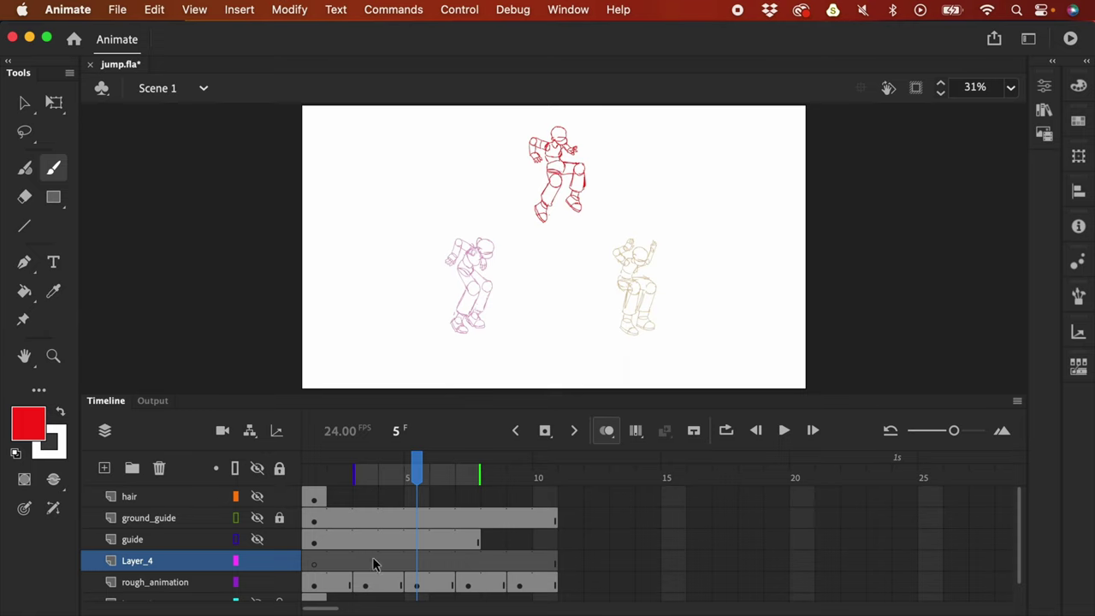
Step: Add two frames at frame 3 of rough_animation and insert a blank keyframe at frame 5
left_click(366, 584)
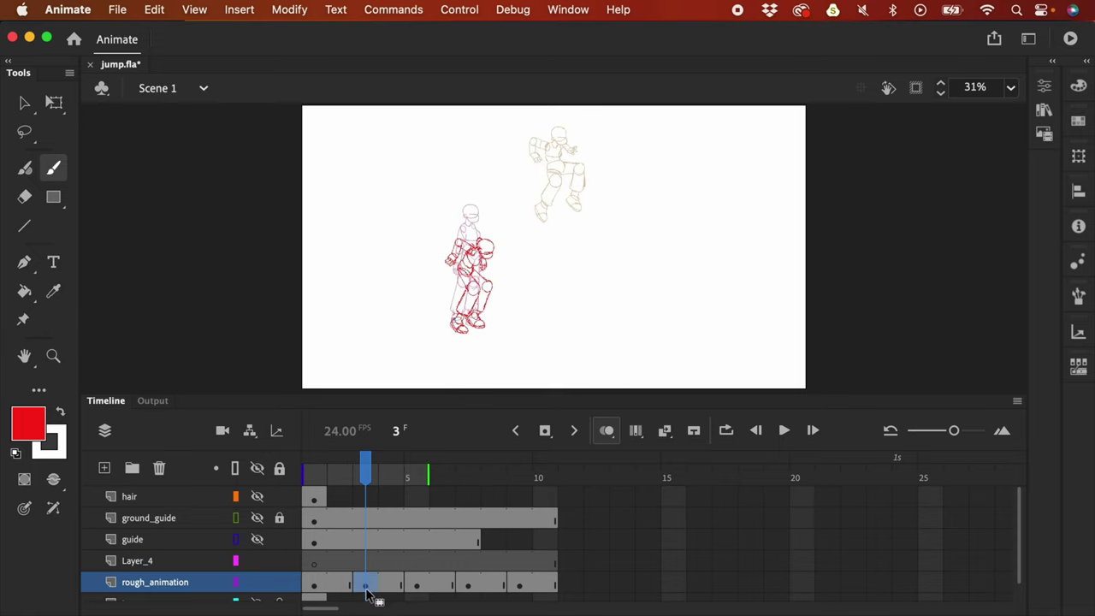
key("F5")
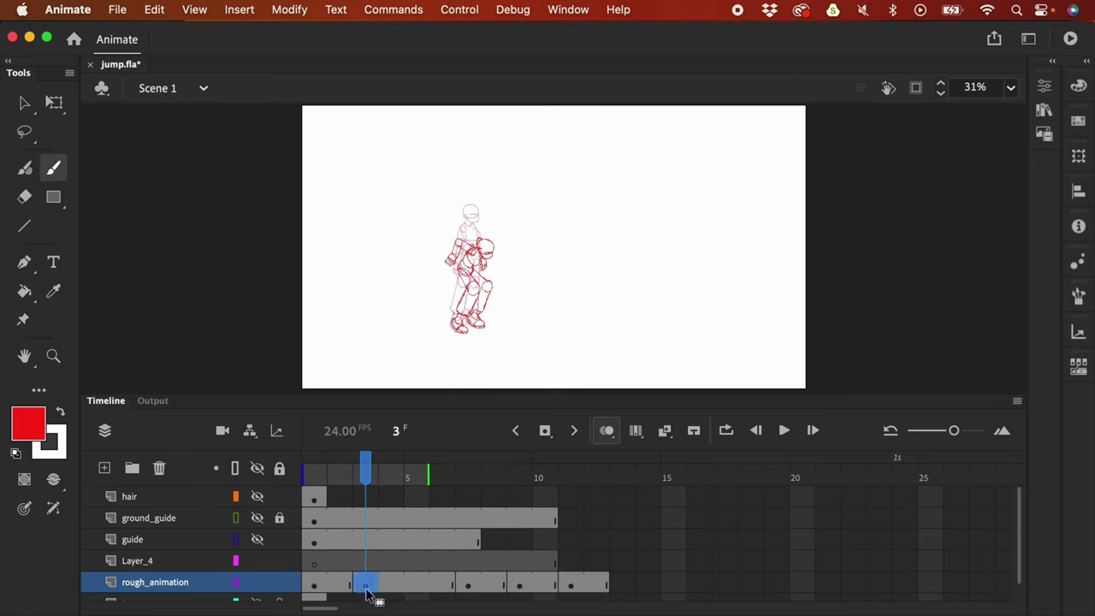
left_click(416, 585)
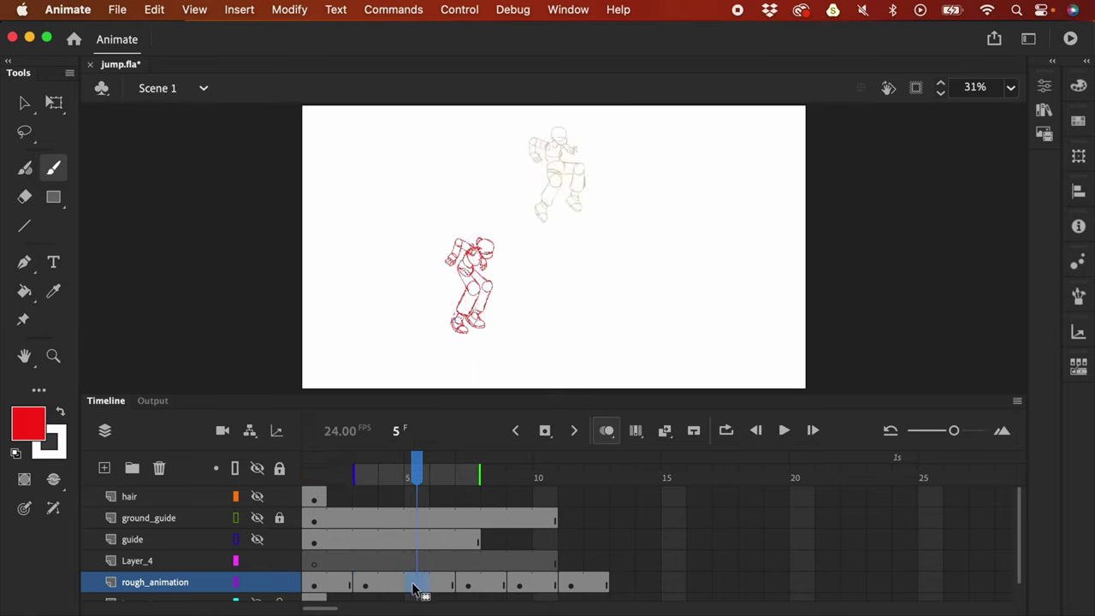
key("F7")
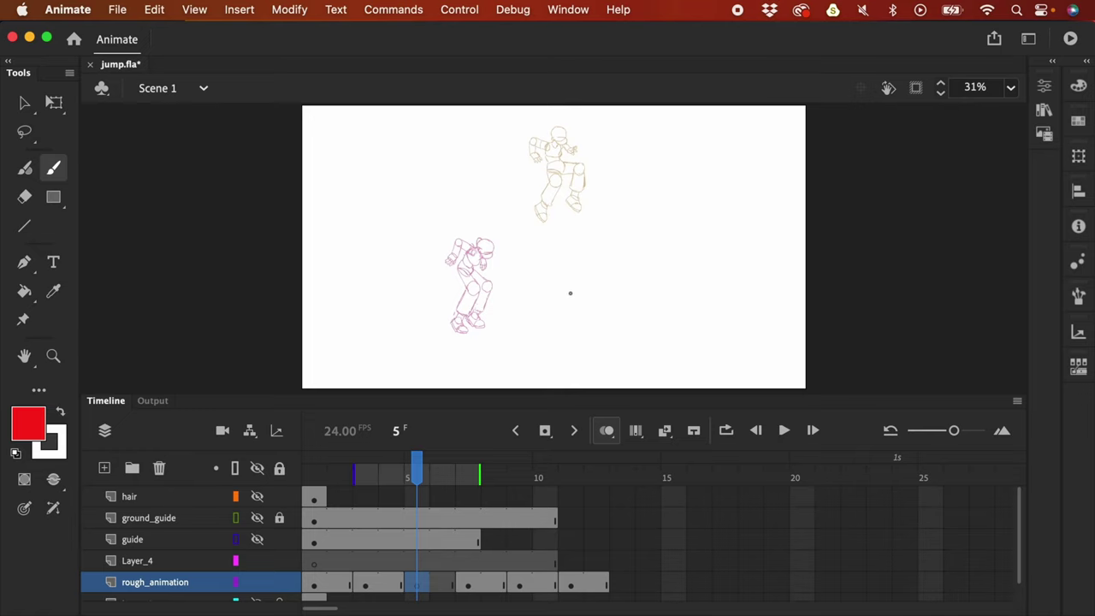
Step: Hide the panels and trace a red head circle over the peak pose's head at frame 5
key("F4")
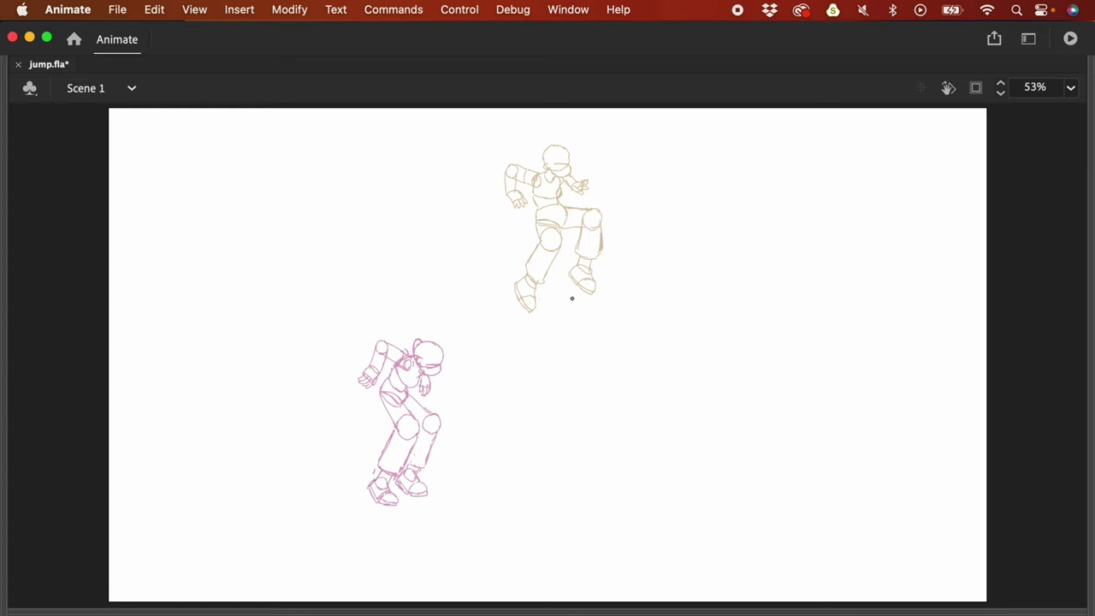
key("super+equal")
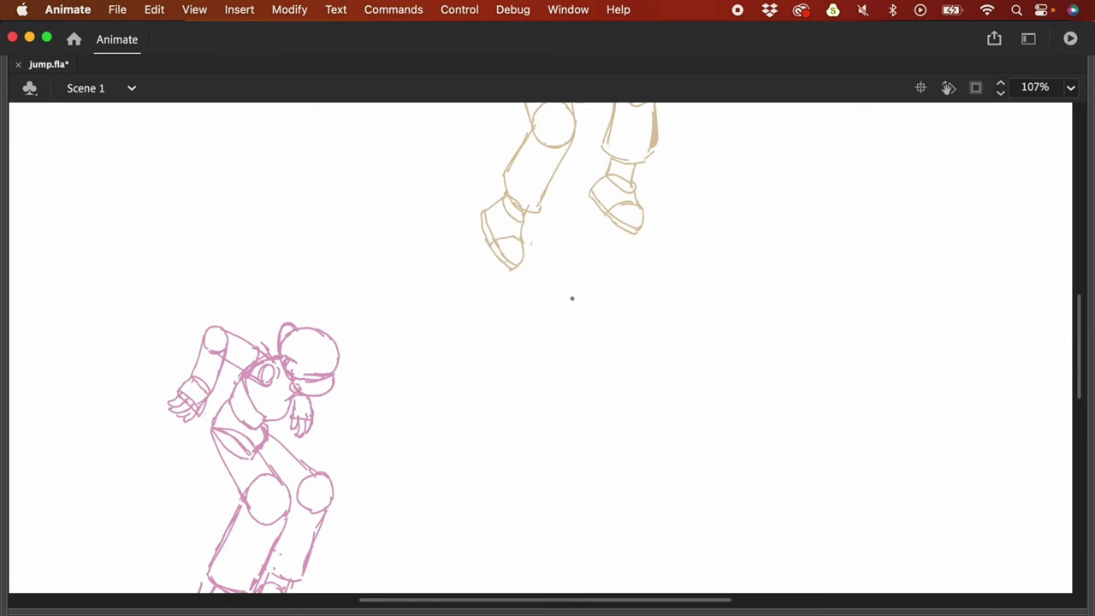
left_click_drag(420, 393, 528, 300)
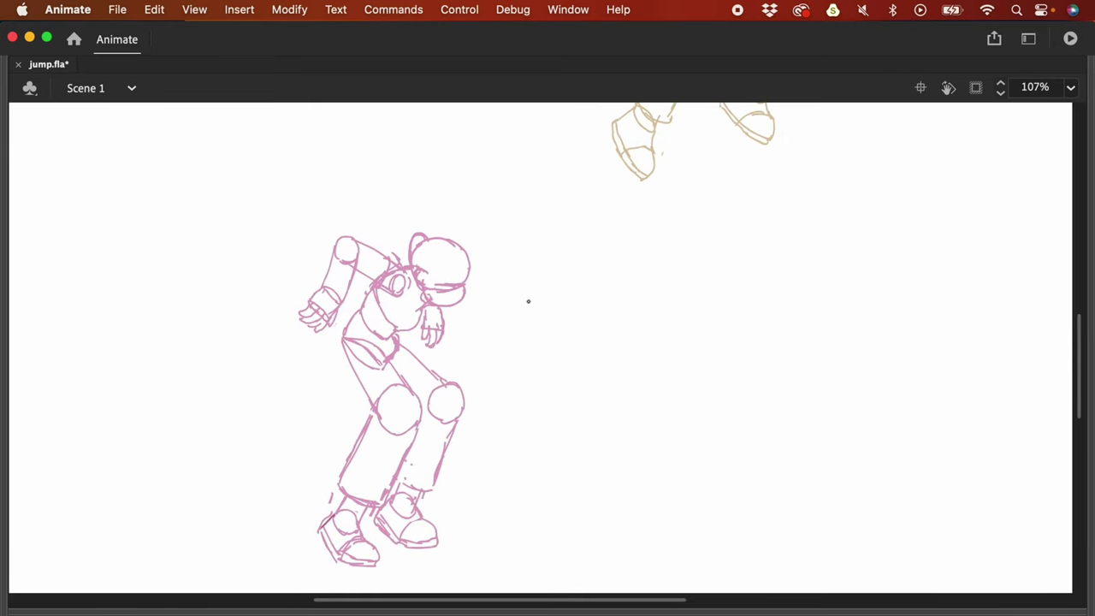
mouse_move(596, 391)
left_mouse_down()
mouse_move(611, 403)
mouse_move(579, 494)
mouse_move(611, 418)
mouse_move(573, 467)
mouse_move(626, 366)
mouse_move(582, 468)
mouse_move(606, 403)
mouse_move(626, 462)
mouse_move(632, 451)
left_mouse_up()
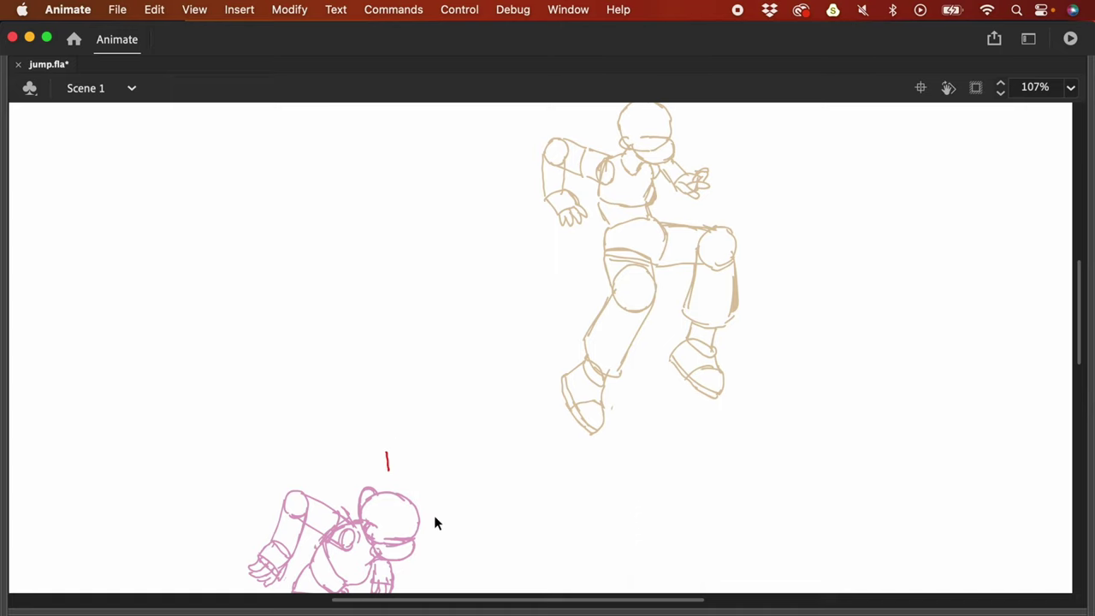
scroll(626, 396, "up", 5)
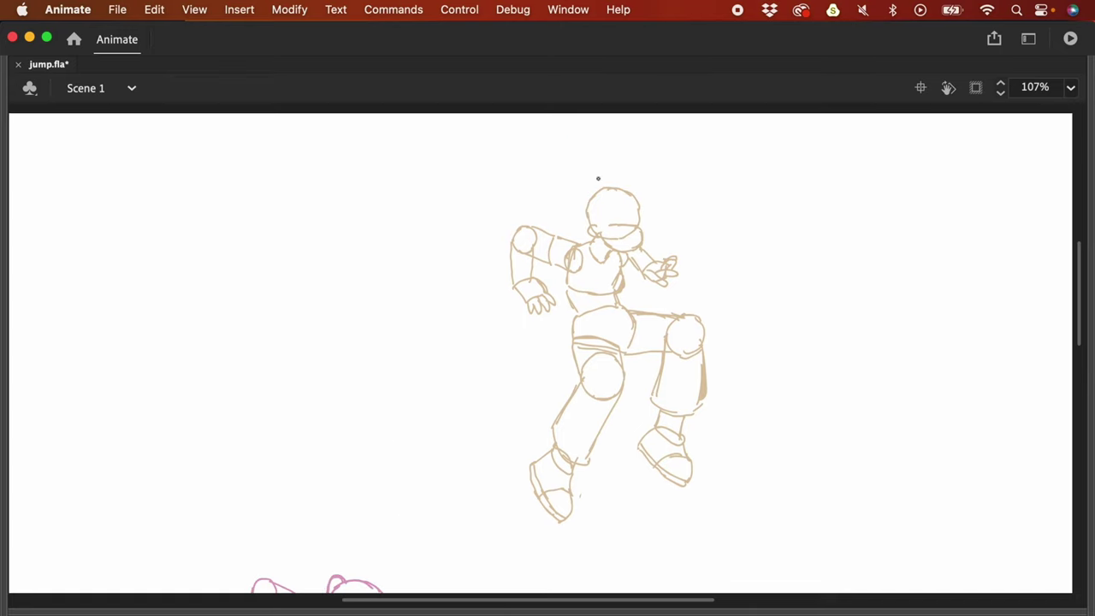
key("super+=")
left_click_drag(752, 323, 655, 522)
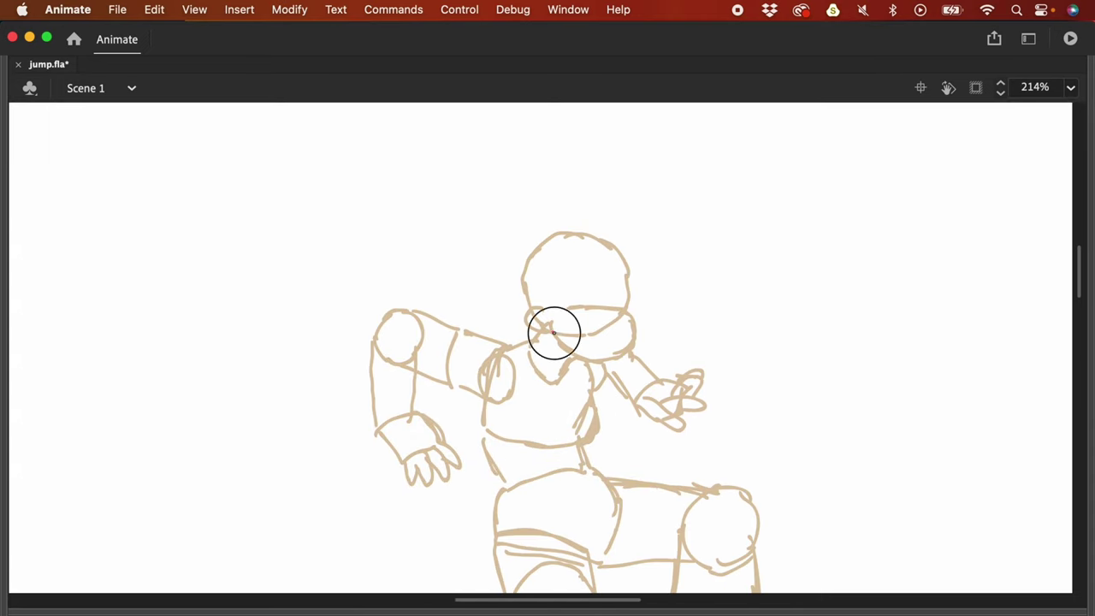
mouse_move(552, 330)
left_mouse_down()
mouse_move(530, 308)
mouse_move(535, 250)
mouse_move(548, 236)
mouse_move(596, 237)
mouse_move(621, 262)
mouse_move(621, 284)
mouse_move(553, 328)
mouse_move(619, 313)
mouse_move(626, 284)
left_mouse_up()
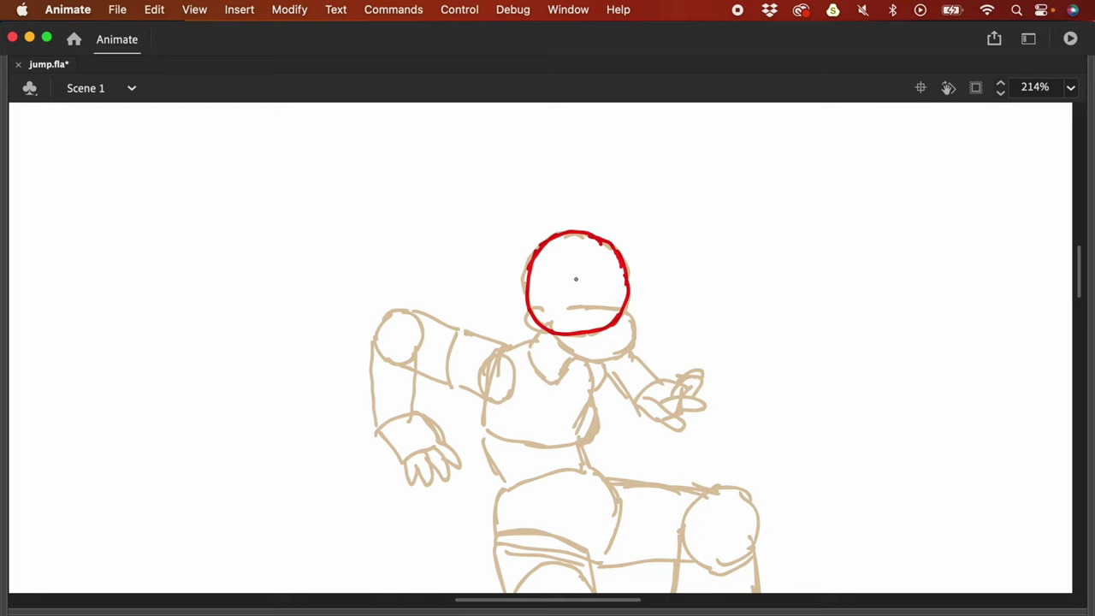
Step: Draw the face band and the ear on the new head, set slightly higher than on the peak pose's head
mouse_move(569, 279)
left_mouse_down()
mouse_move(627, 278)
mouse_move(630, 320)
mouse_move(616, 332)
left_mouse_up()
mouse_move(555, 315)
left_mouse_down()
mouse_move(604, 337)
mouse_move(610, 329)
left_mouse_up()
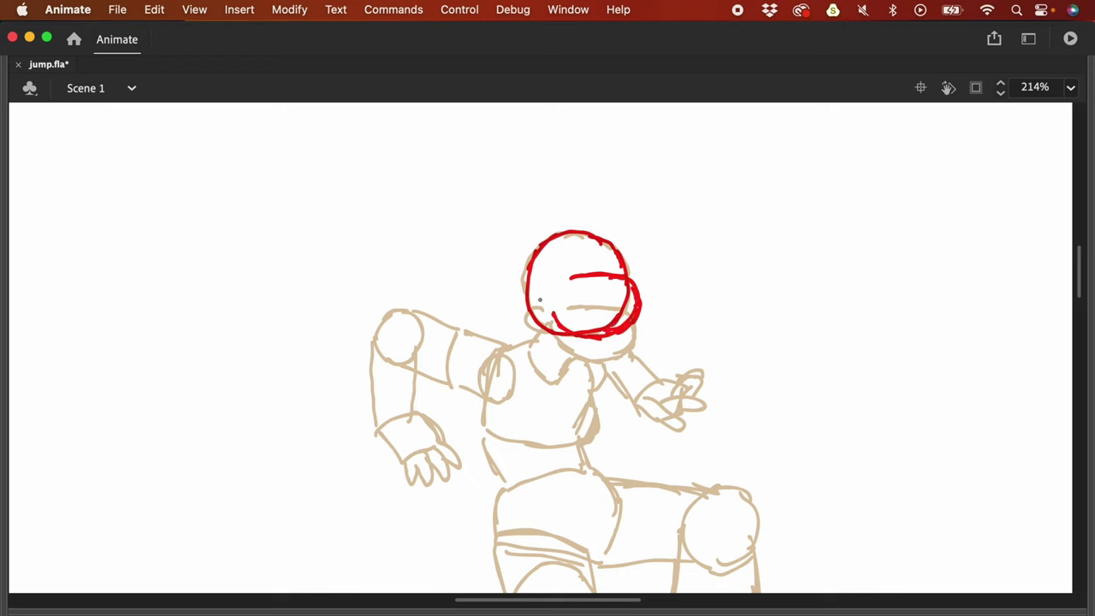
mouse_move(540, 300)
left_mouse_down()
mouse_move(553, 314)
mouse_move(536, 314)
left_mouse_up()
left_click_drag(546, 301, 538, 314)
Step: Move the new head sketch to just above the crouching figure's head and switch back to the brush
key("super+minus")
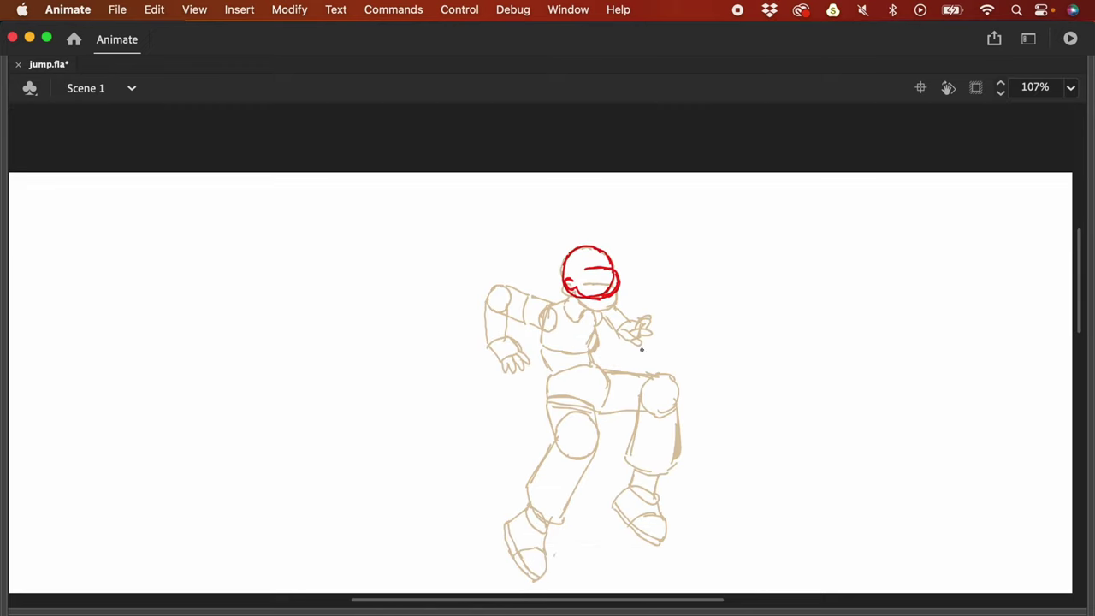
key("super+minus")
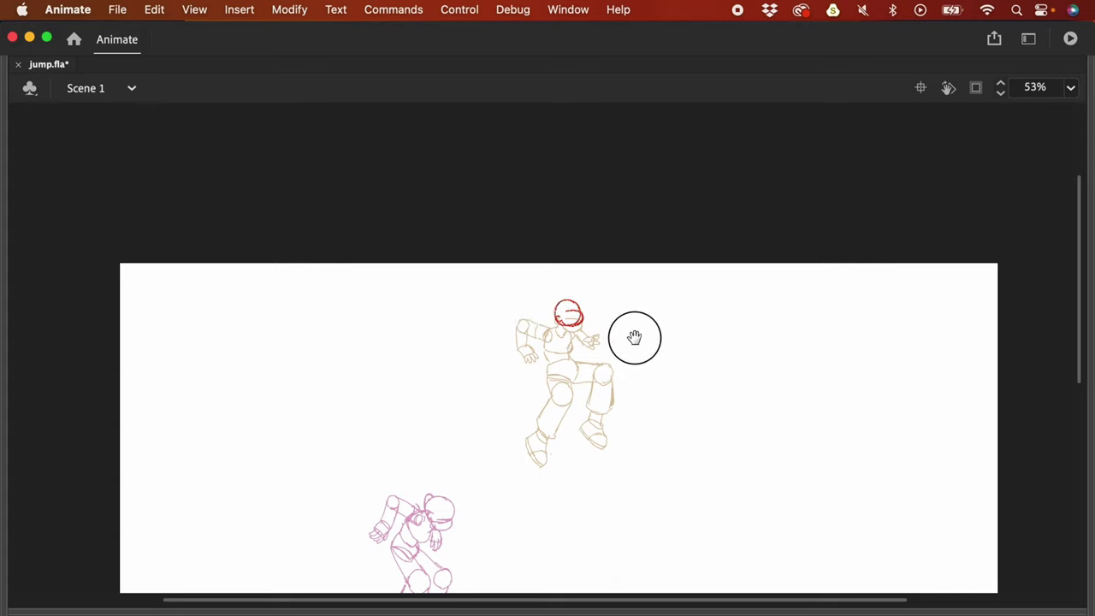
left_click_drag(597, 268, 471, 402)
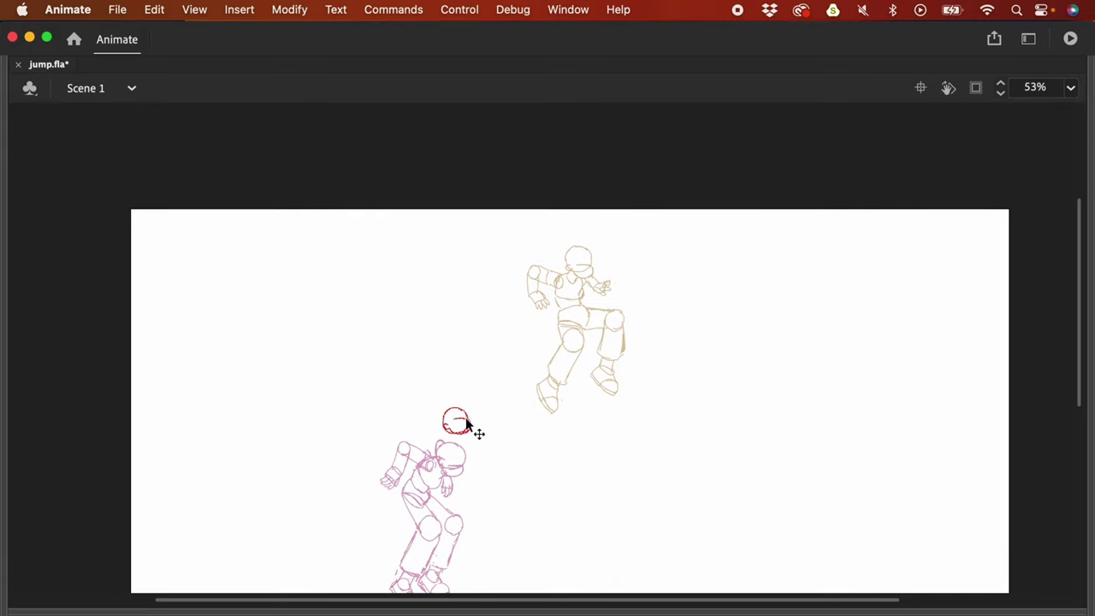
key("super+equal")
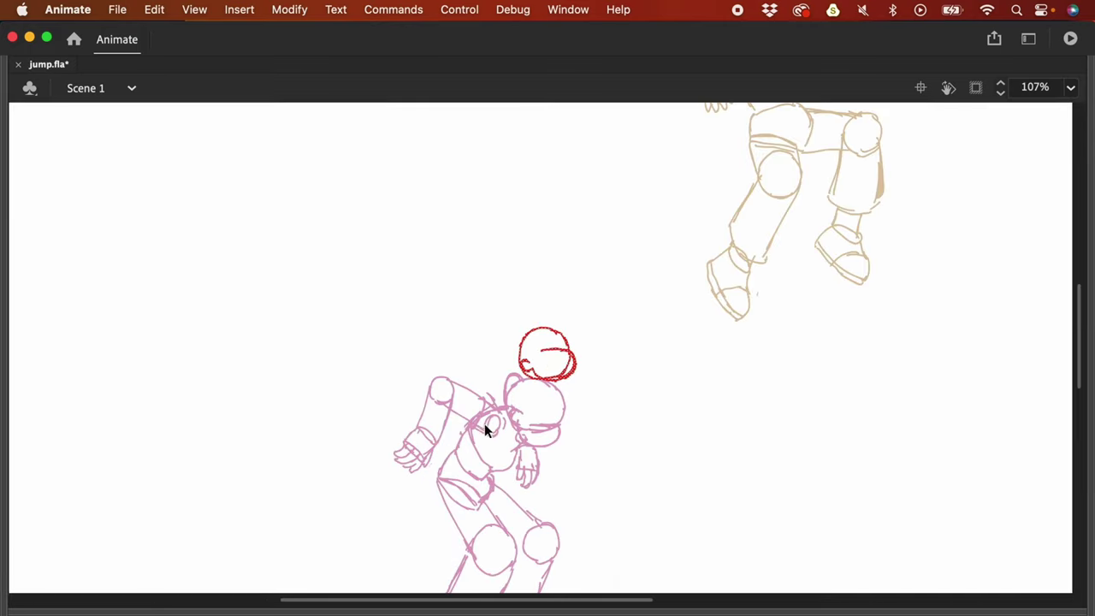
left_click_drag(653, 418, 650, 291)
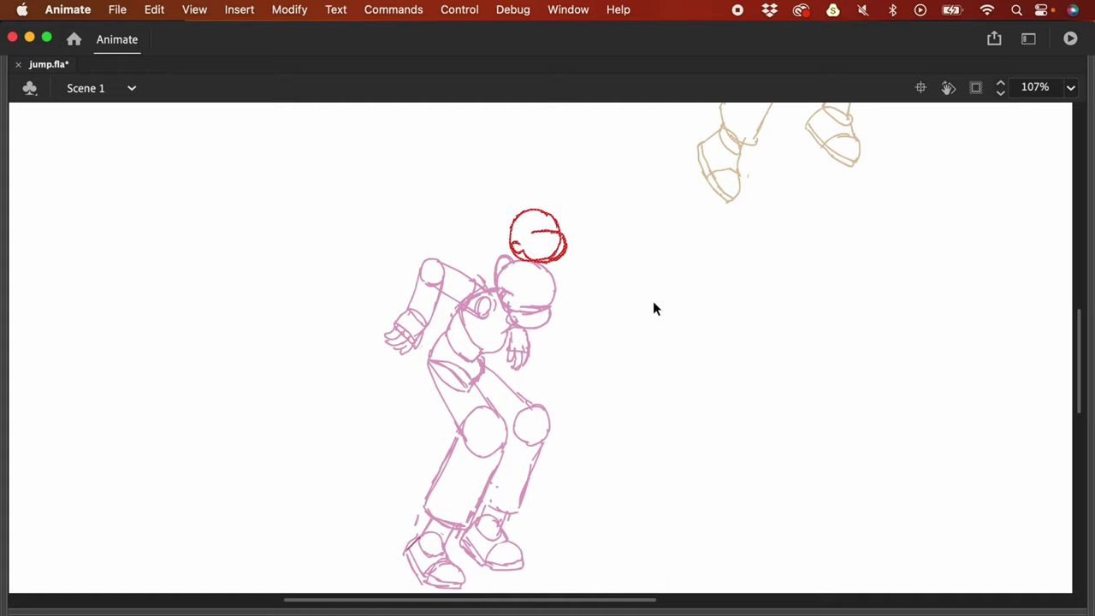
key("b")
left_click_drag(650, 382, 656, 326)
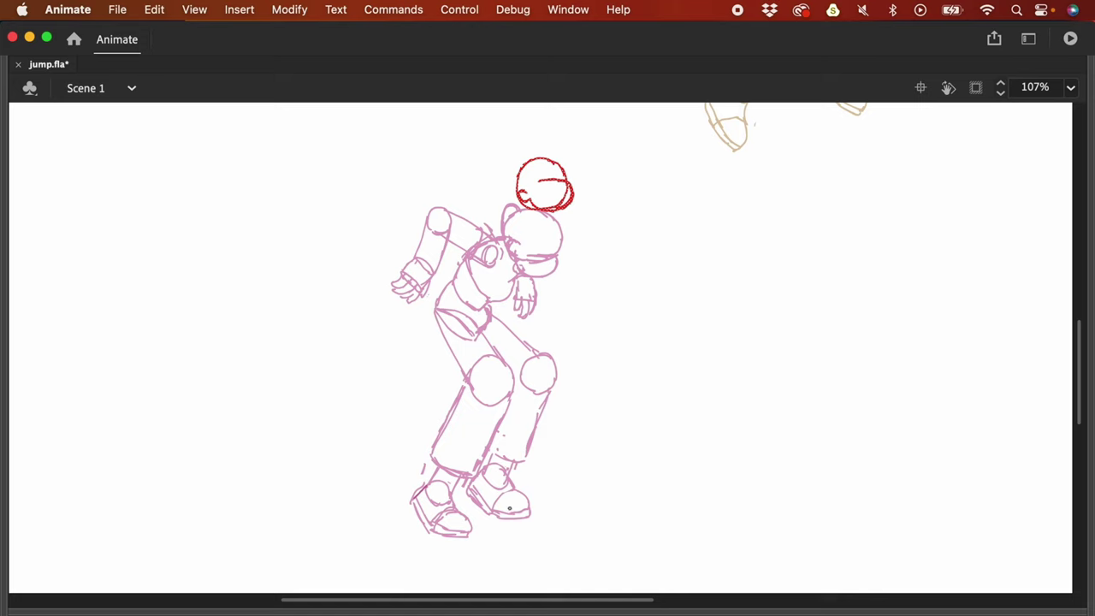
Step: Draw both shoes with their ankle circles in red over the crouching figure's feet
mouse_move(439, 532)
left_mouse_down()
mouse_move(466, 534)
mouse_move(430, 528)
mouse_move(421, 484)
mouse_move(429, 526)
mouse_move(426, 476)
mouse_move(442, 470)
mouse_move(425, 479)
mouse_move(435, 520)
mouse_move(530, 516)
mouse_move(479, 471)
mouse_move(526, 512)
left_mouse_up()
left_click_drag(745, 390, 753, 443)
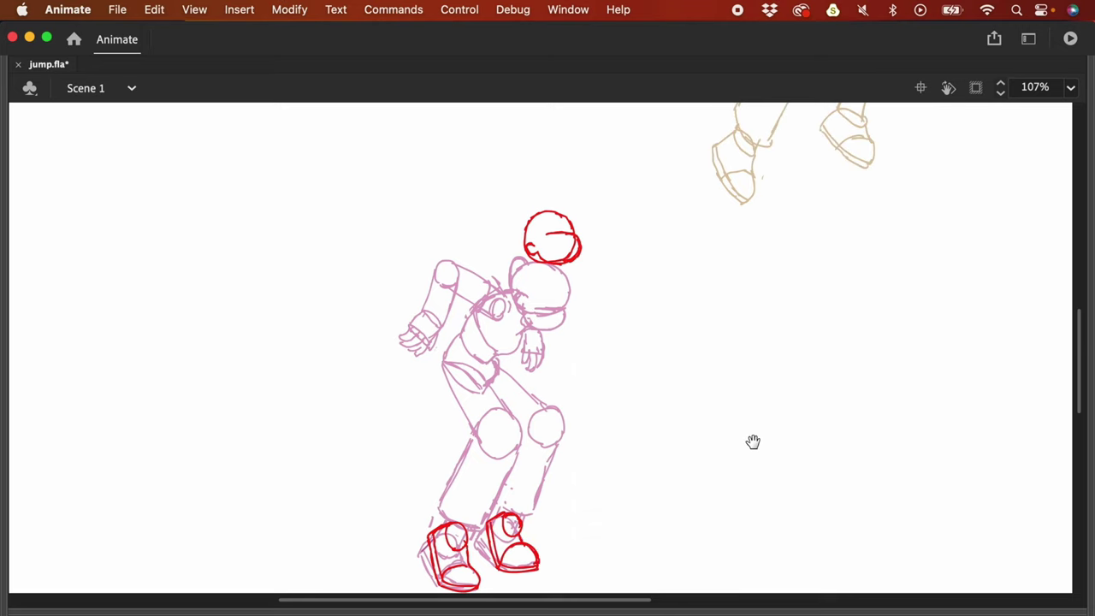
Step: Adjust the tilt of the red head sketch and place it well above the crouching figure's head
key("v")
mouse_move(498, 192)
left_mouse_down()
mouse_move(580, 273)
mouse_move(572, 295)
left_mouse_up()
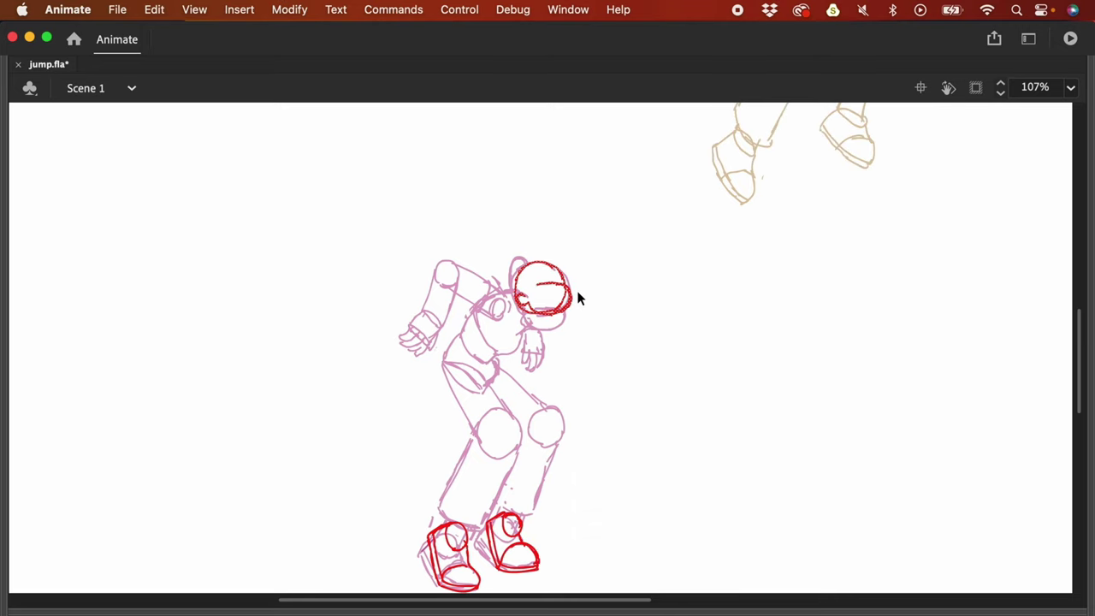
key("q")
left_click_drag(574, 316, 577, 321)
left_click(595, 319)
key("super+minus")
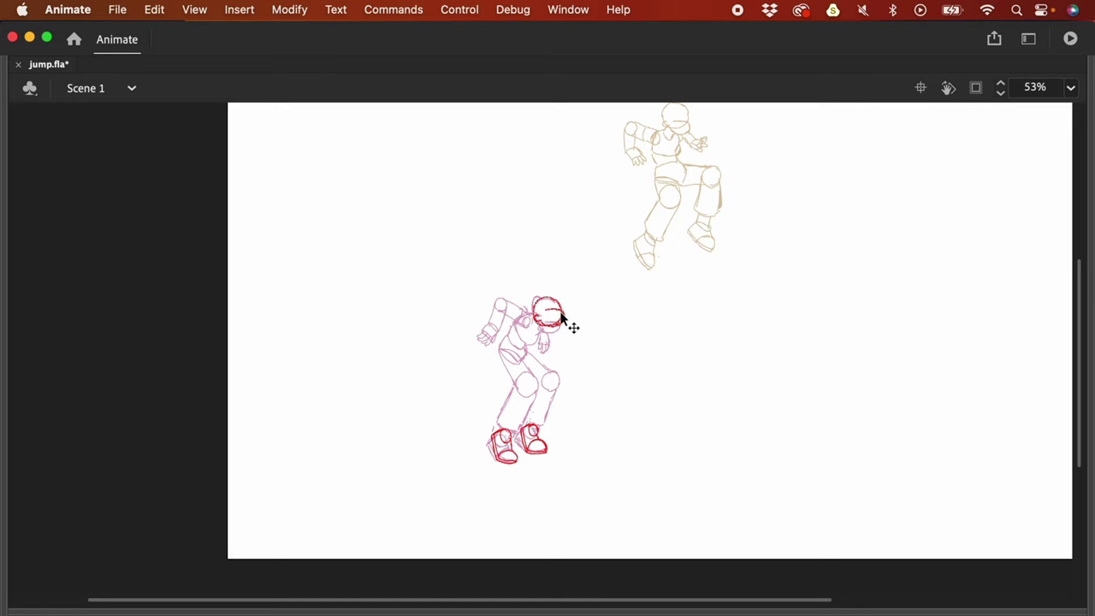
left_click_drag(563, 311, 563, 259)
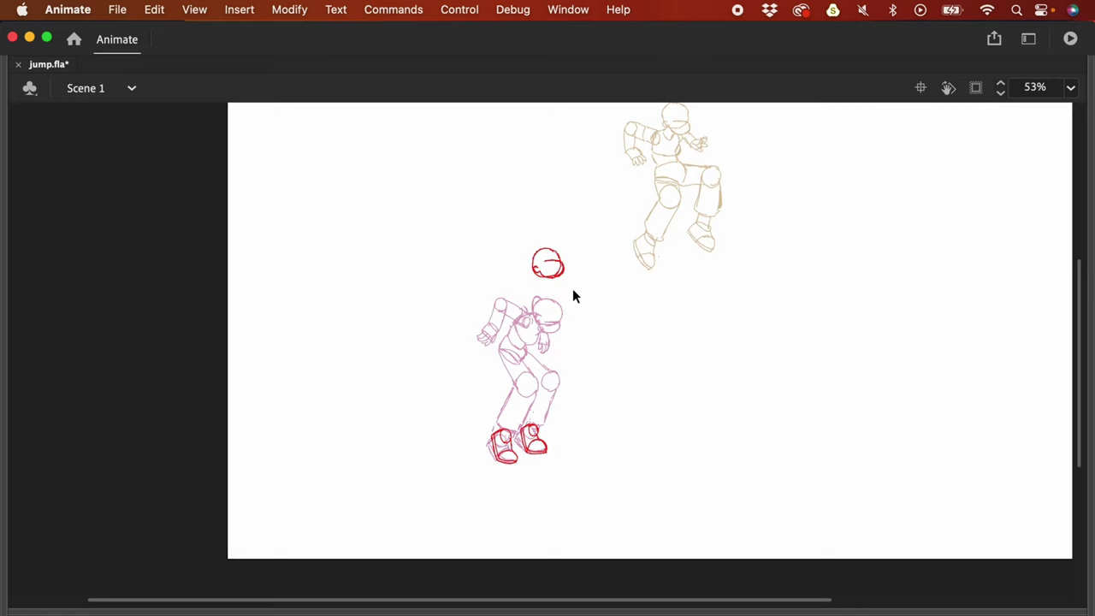
Step: Trace two red knee circles over the crouching figure's knees and move them up slightly
key("super+equal")
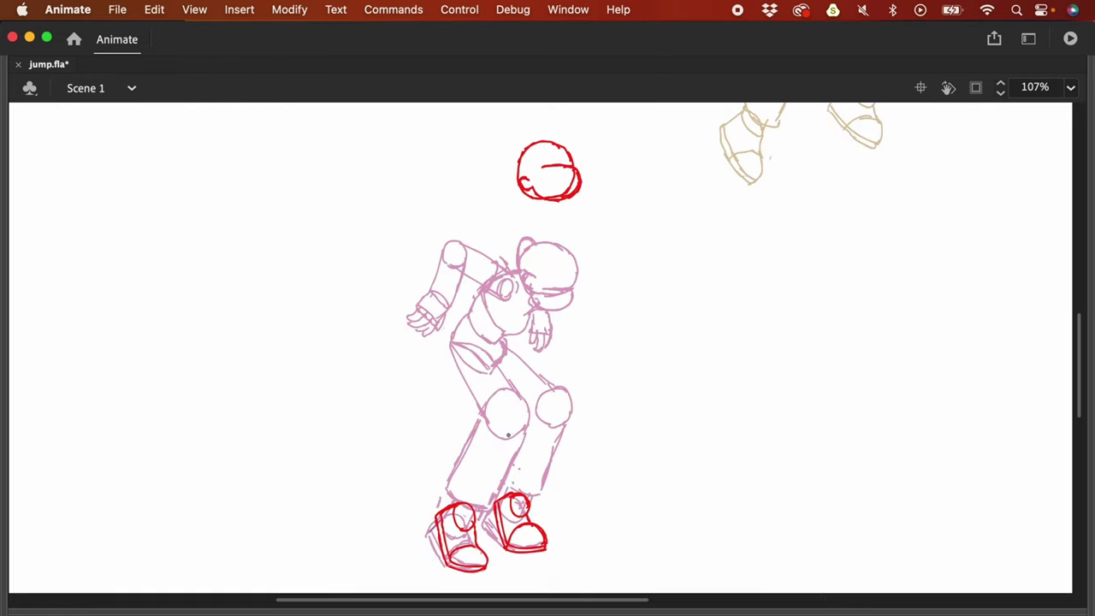
mouse_move(508, 435)
left_mouse_down()
mouse_move(485, 413)
mouse_move(509, 390)
mouse_move(528, 415)
mouse_move(500, 440)
mouse_move(545, 427)
mouse_move(536, 410)
mouse_move(557, 388)
mouse_move(572, 399)
mouse_move(561, 428)
left_mouse_up()
key("v")
key("super+minus")
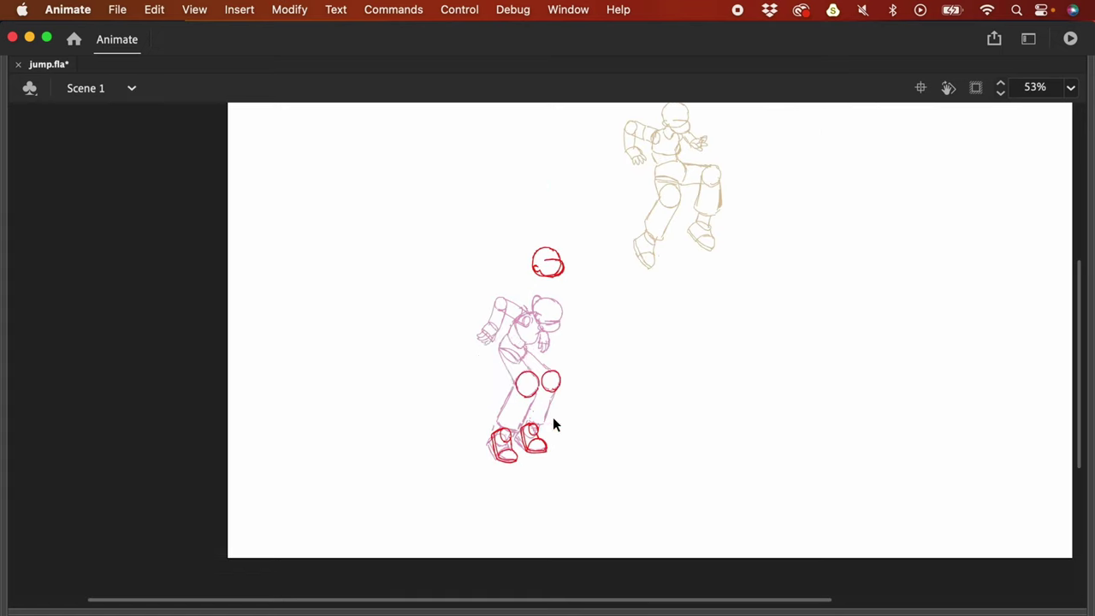
mouse_move(505, 363)
left_mouse_down()
mouse_move(538, 405)
mouse_move(528, 372)
mouse_move(552, 367)
left_mouse_up()
Step: Shift the head sketch slightly backward and rough in a pointed pelvis outline above the knee circles
key("b")
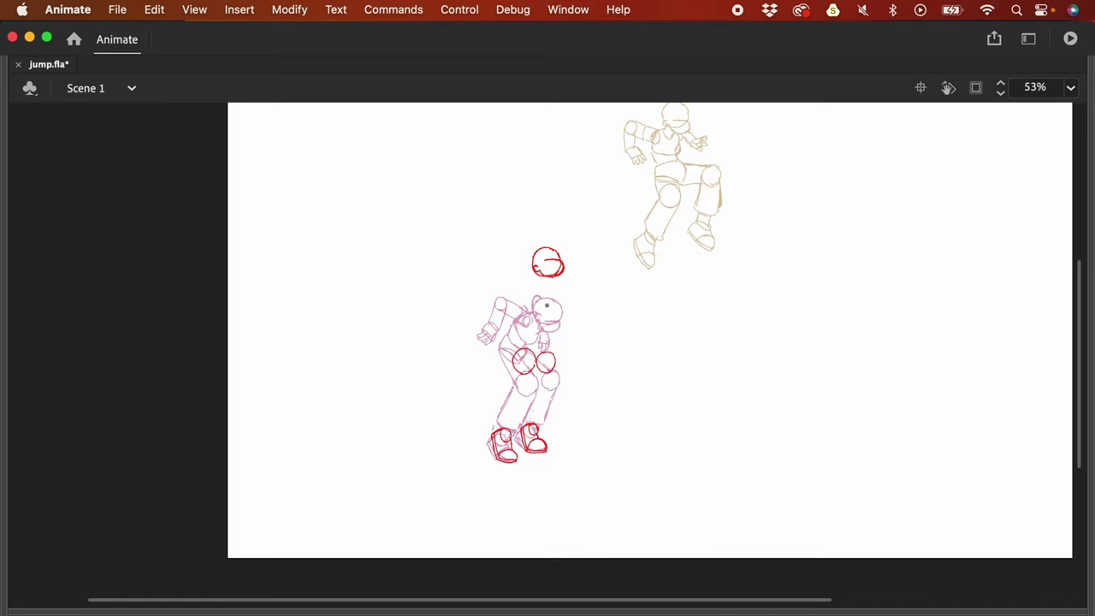
mouse_move(521, 310)
left_mouse_down()
mouse_move(538, 313)
mouse_move(533, 322)
left_mouse_up()
left_click_drag(520, 239, 553, 266)
key("super+equal")
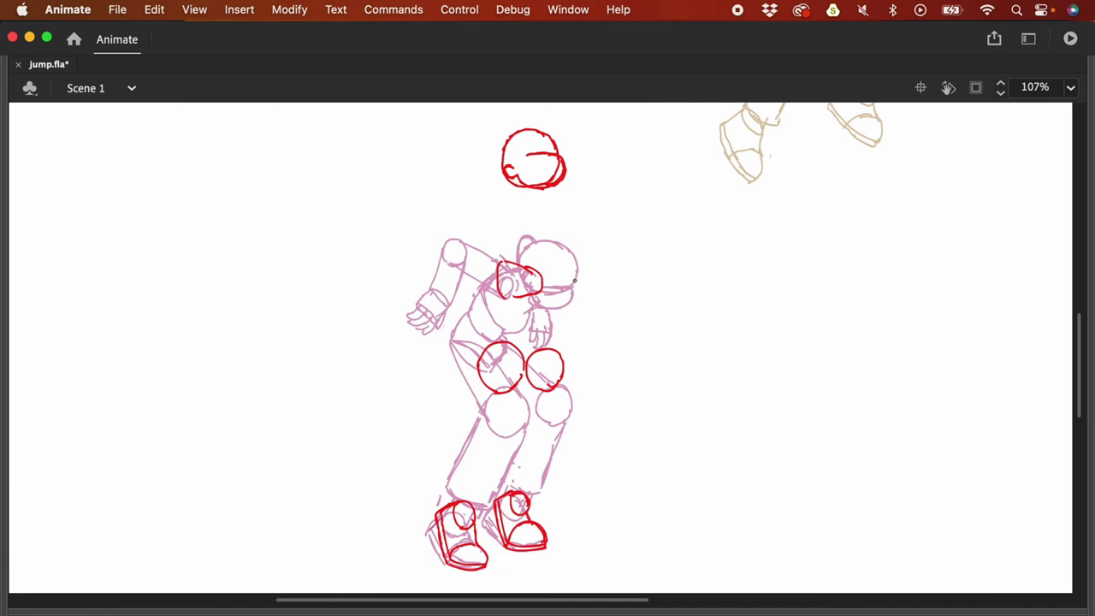
left_click_drag(531, 250, 570, 291)
key("Delete")
mouse_move(499, 279)
left_mouse_down()
mouse_move(537, 281)
mouse_move(491, 301)
left_mouse_up()
mouse_move(537, 281)
left_mouse_down()
mouse_move(492, 302)
mouse_move(531, 320)
left_mouse_up()
left_click_drag(543, 302, 519, 319)
Step: Show the panels again and make the ground_guide layer visible, keeping it locked
key("F4")
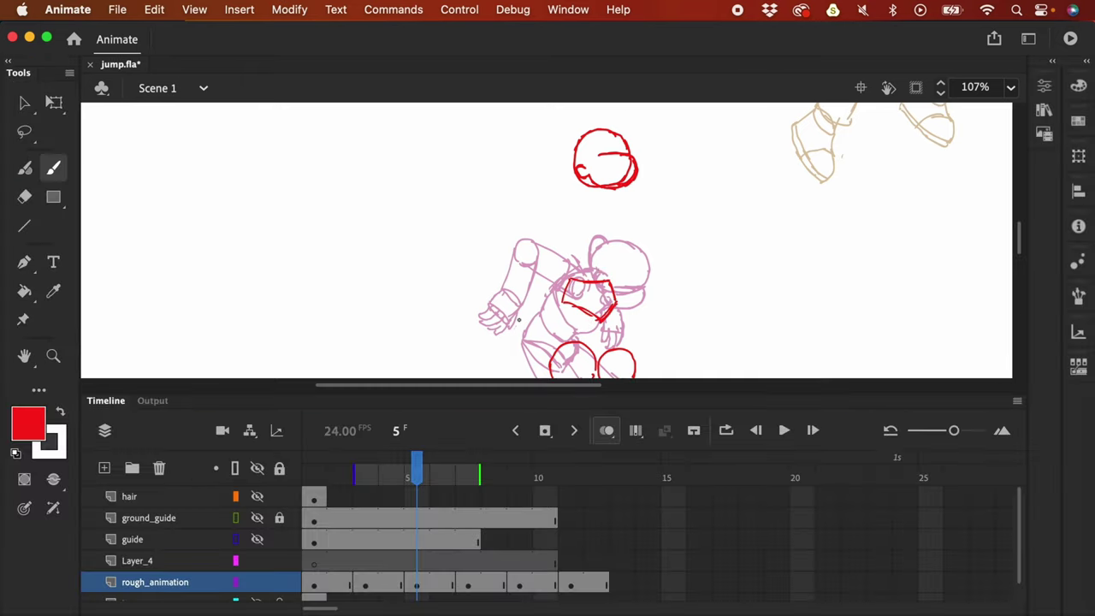
left_click(281, 519)
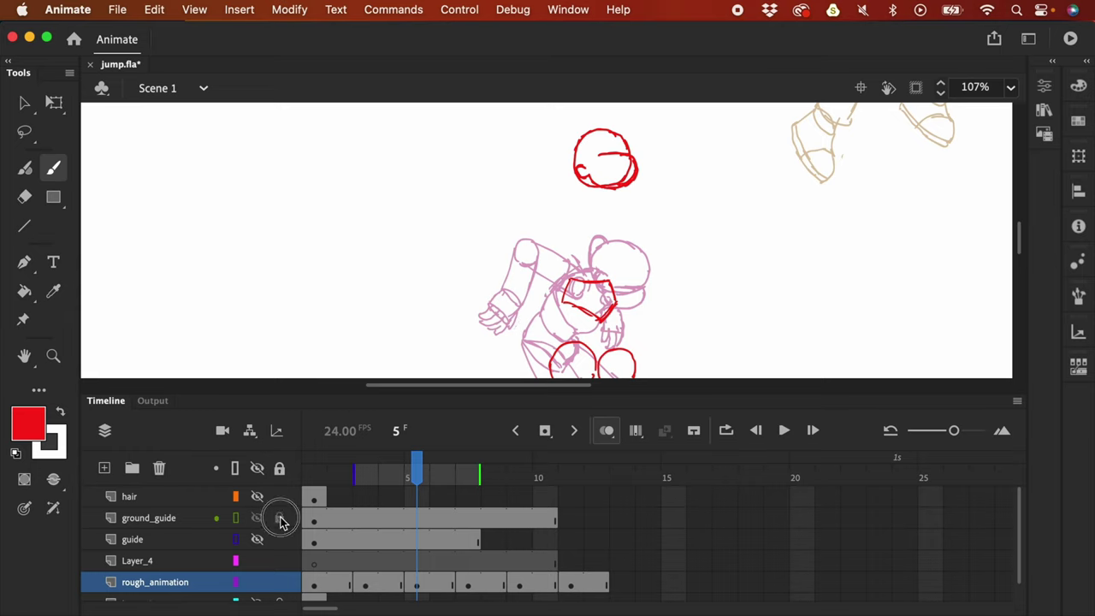
key("super+minus")
left_click_drag(802, 252, 685, 348)
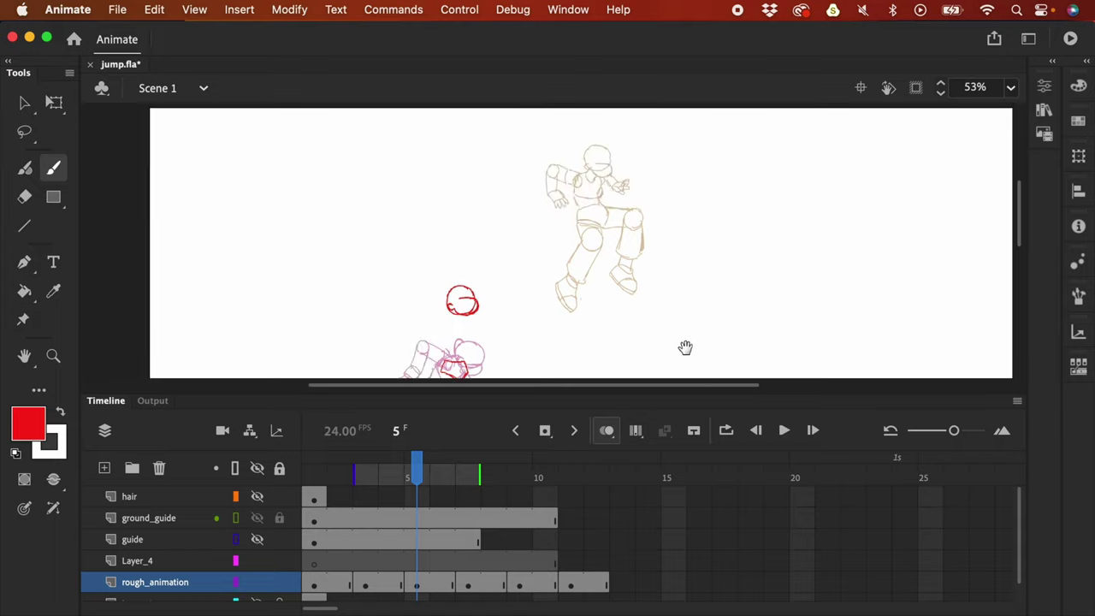
mouse_move(768, 295)
left_mouse_down()
mouse_move(785, 137)
mouse_move(733, 171)
left_mouse_up()
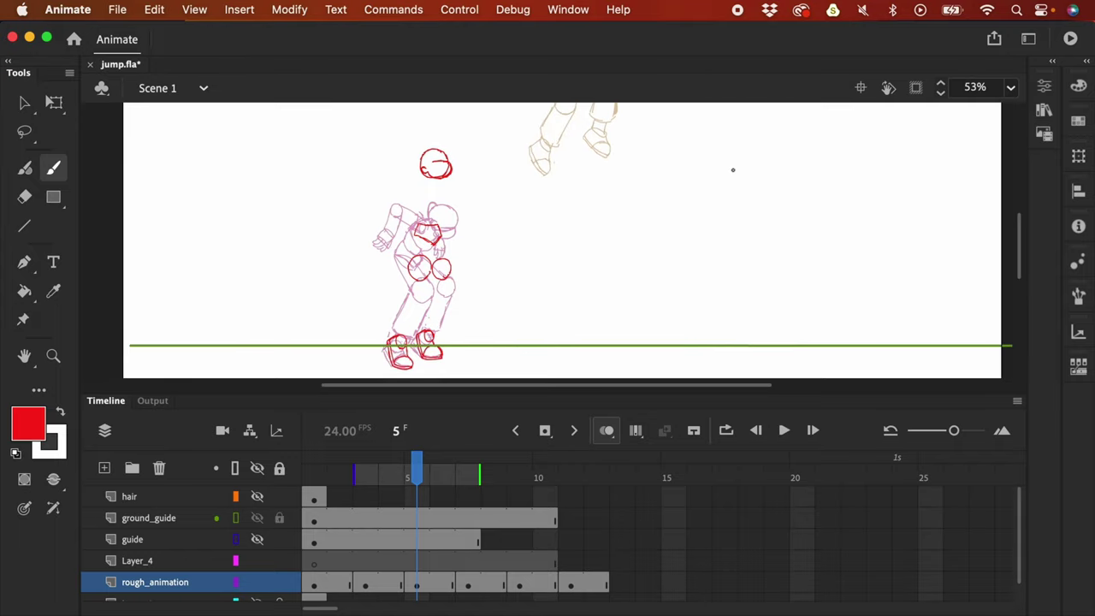
left_click(257, 518)
left_click(256, 518)
left_click(279, 518)
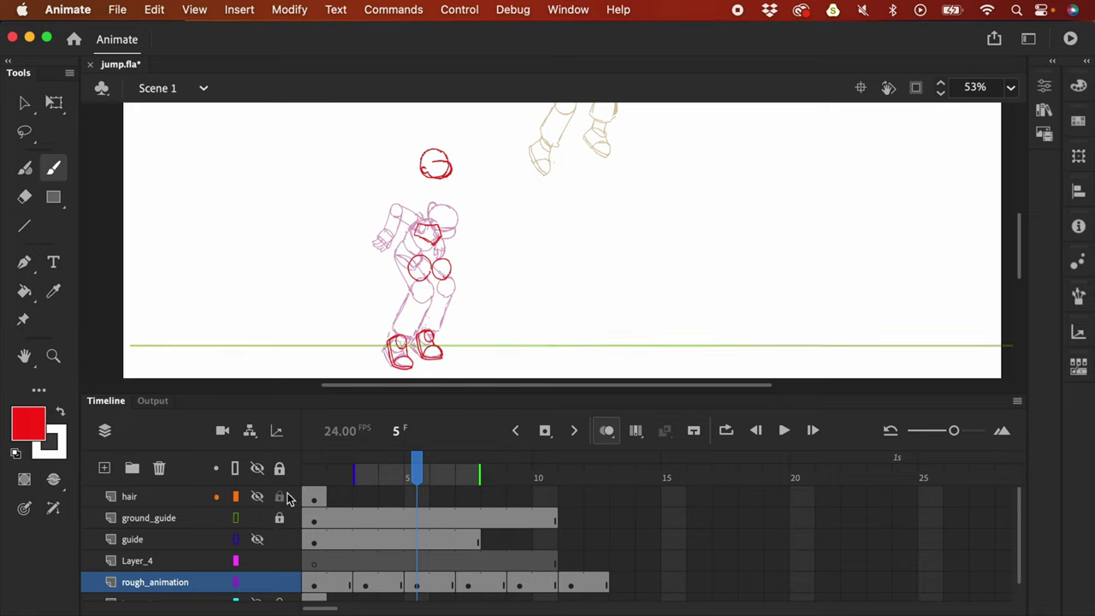
Step: Show the guide layer, move its standing figure over the red sketch and lock the layer
left_click(257, 539)
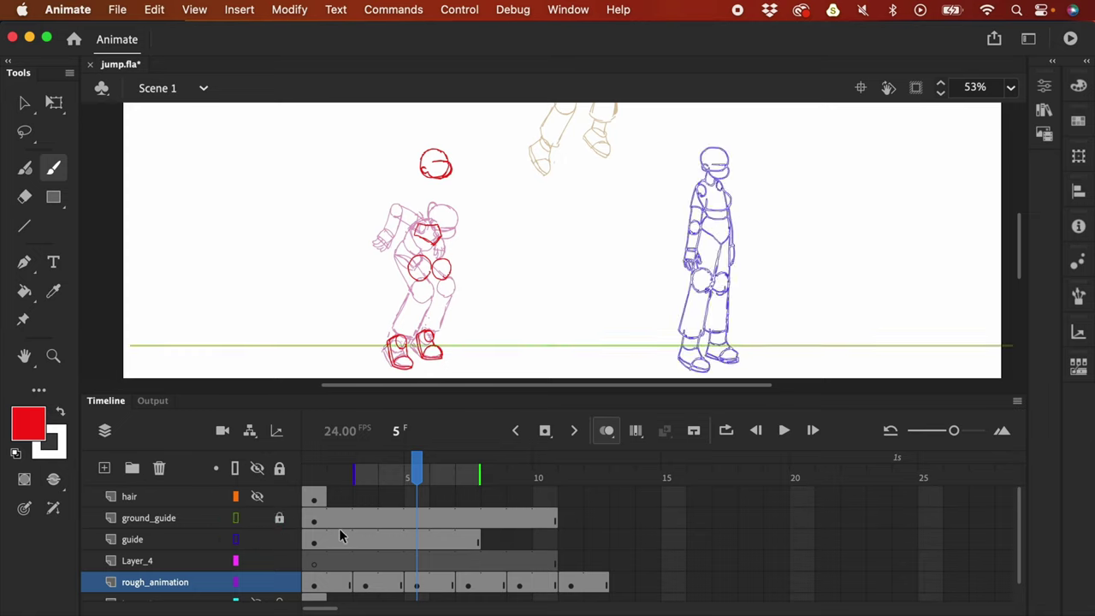
left_click(420, 541)
key("v")
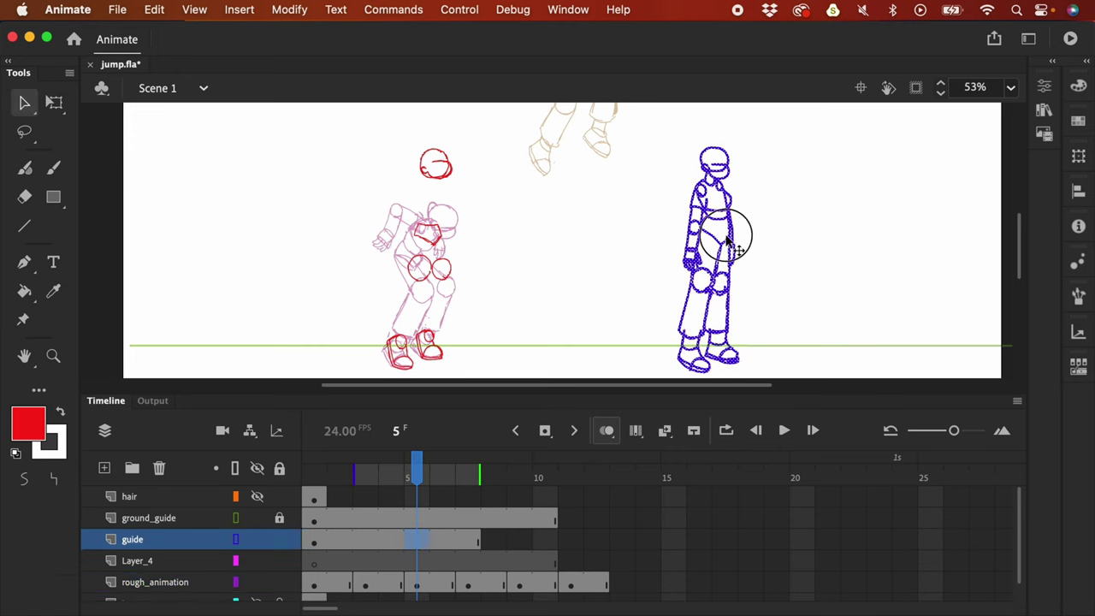
mouse_move(707, 240)
left_mouse_down()
mouse_move(481, 259)
mouse_move(437, 248)
left_mouse_up()
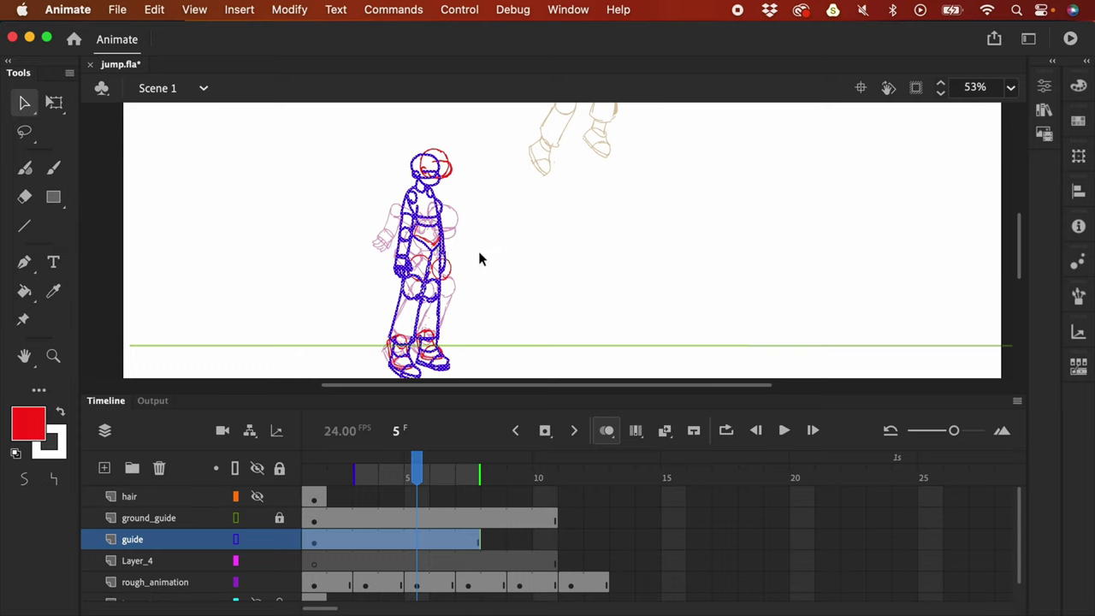
left_click(279, 540)
Step: Delete the rough pelvis outline on rough_animation at frame 5 and hide the panels
left_click(418, 585)
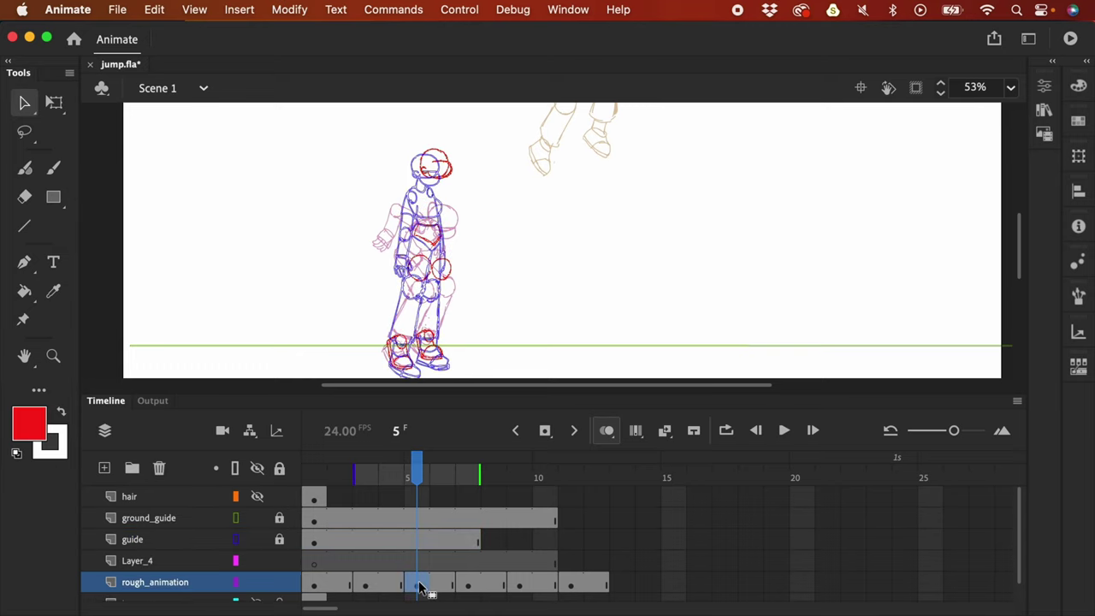
key("super+equal")
key("super+equal")
key("l")
left_click_drag(628, 296, 690, 248)
key("BackSpace")
key("F4")
Step: Redraw the pelvis above the knee circles using the guide figure's proportions
key("b")
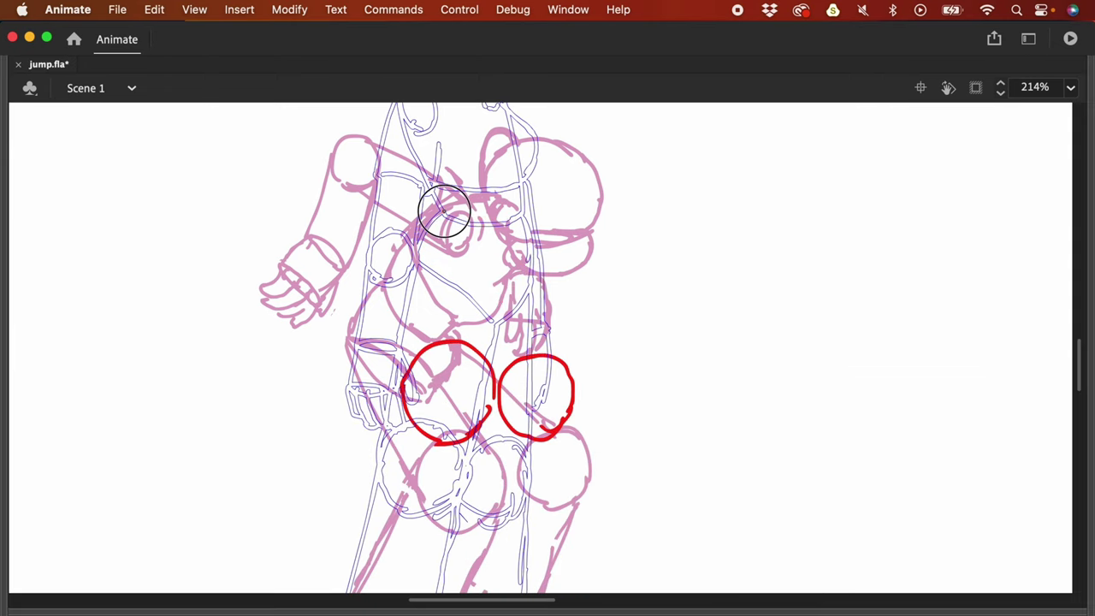
left_click_drag(444, 212, 416, 257)
mouse_move(444, 213)
left_mouse_down()
mouse_move(523, 214)
mouse_move(417, 259)
left_mouse_up()
key("super+equal")
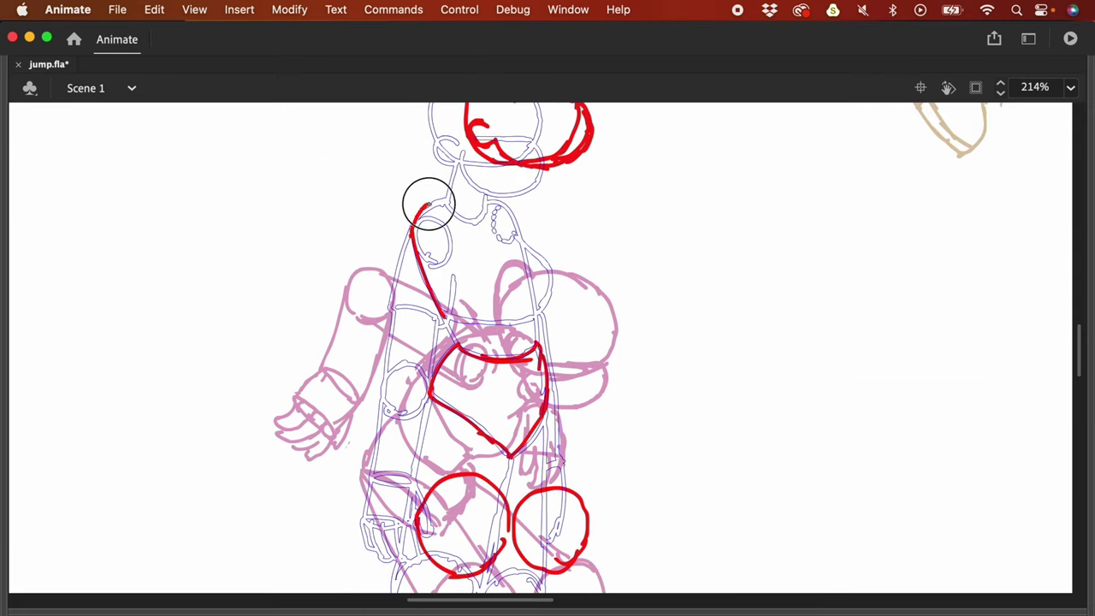
Step: Draw the chest, waist, neck and near shoulder between the head and pelvis, following the guide figure's proportions
left_click_drag(480, 210, 492, 283)
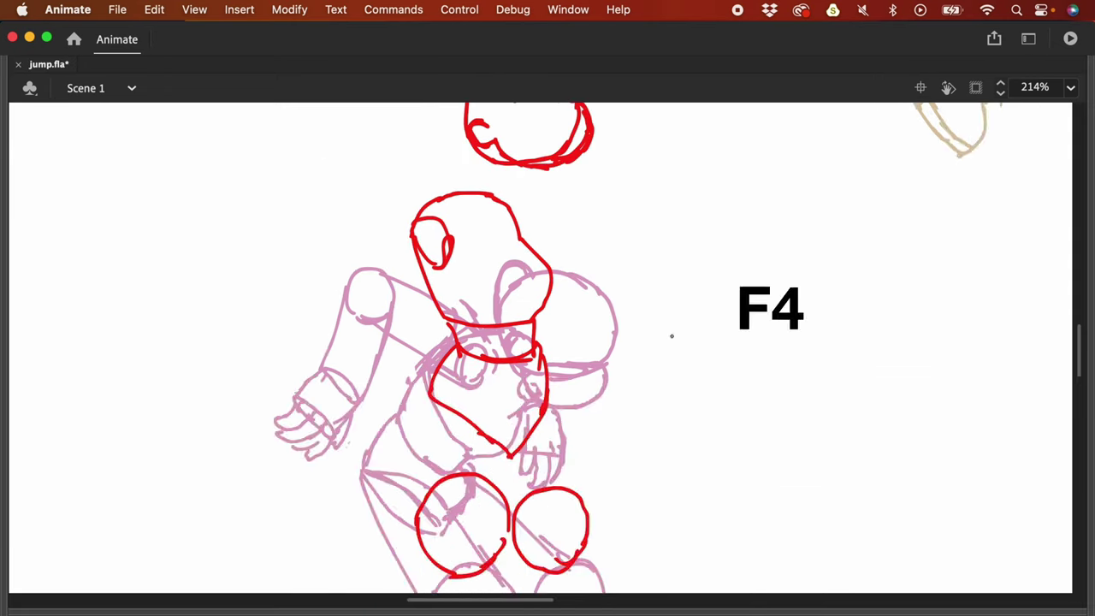
key("super+minus")
left_click_drag(471, 259, 560, 409)
left_click_drag(565, 265, 580, 272)
left_click_drag(542, 300, 554, 251)
scroll(589, 270, "down", 3)
left_click_drag(618, 240, 625, 300)
Step: Select the upper-body sketch and shift it slightly up and forward over the knees
left_click_drag(498, 153, 599, 241)
mouse_move(580, 214)
left_mouse_down()
mouse_move(551, 249)
mouse_move(534, 230)
mouse_move(549, 247)
mouse_move(588, 204)
mouse_move(587, 185)
left_mouse_up()
left_click(599, 264)
Step: Draw both thighs from the pelvis to the knees and the near lower leg with its trouser hem
key("b")
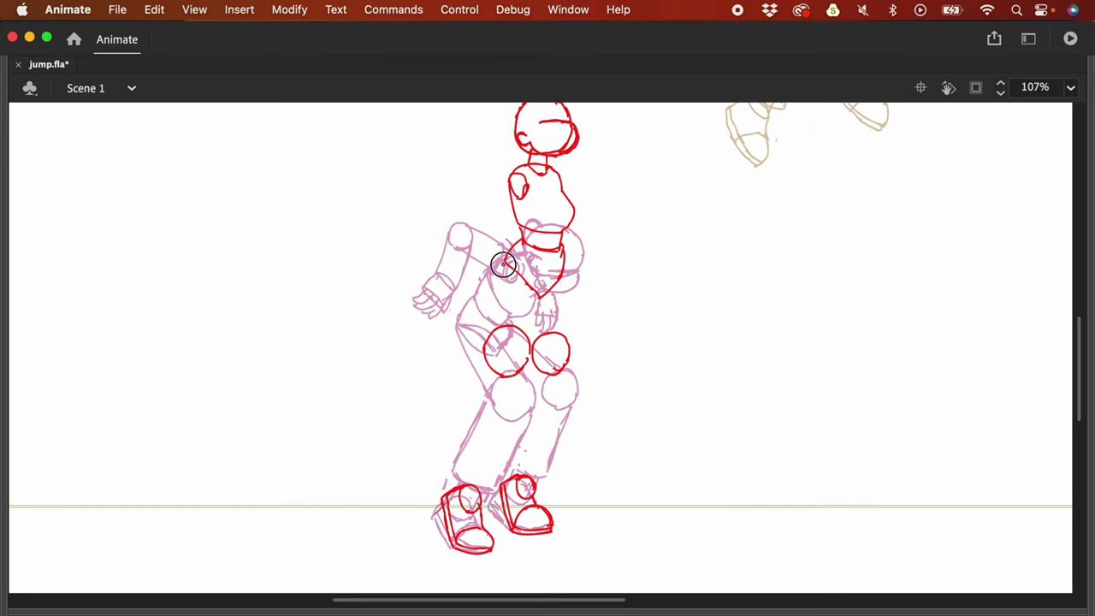
left_click_drag(505, 255, 489, 344)
left_click_drag(539, 289, 530, 360)
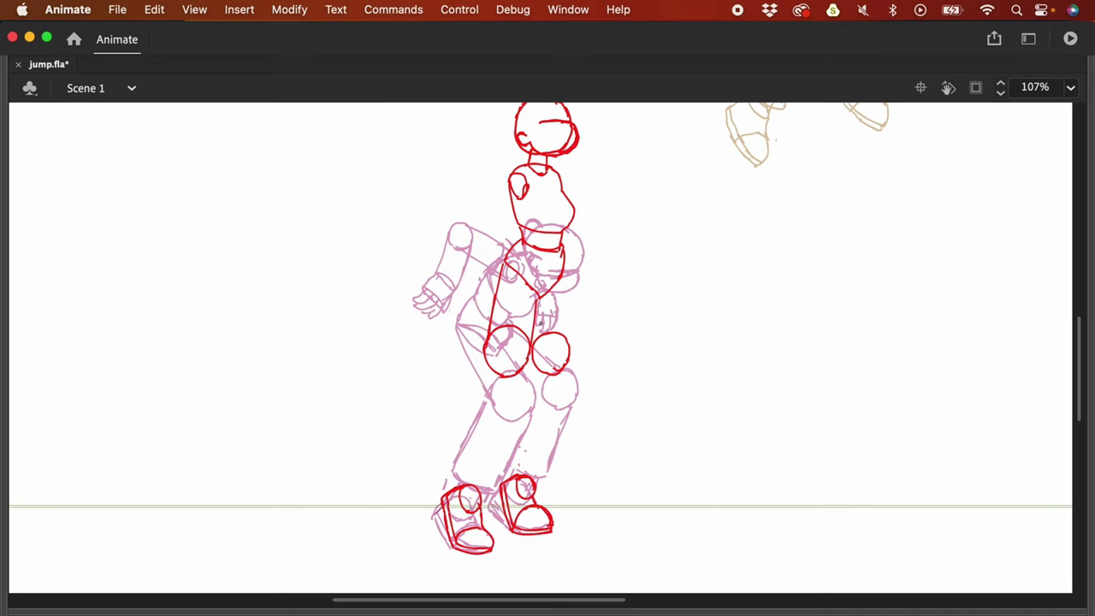
left_click_drag(562, 276, 565, 340)
left_click_drag(488, 346, 465, 457)
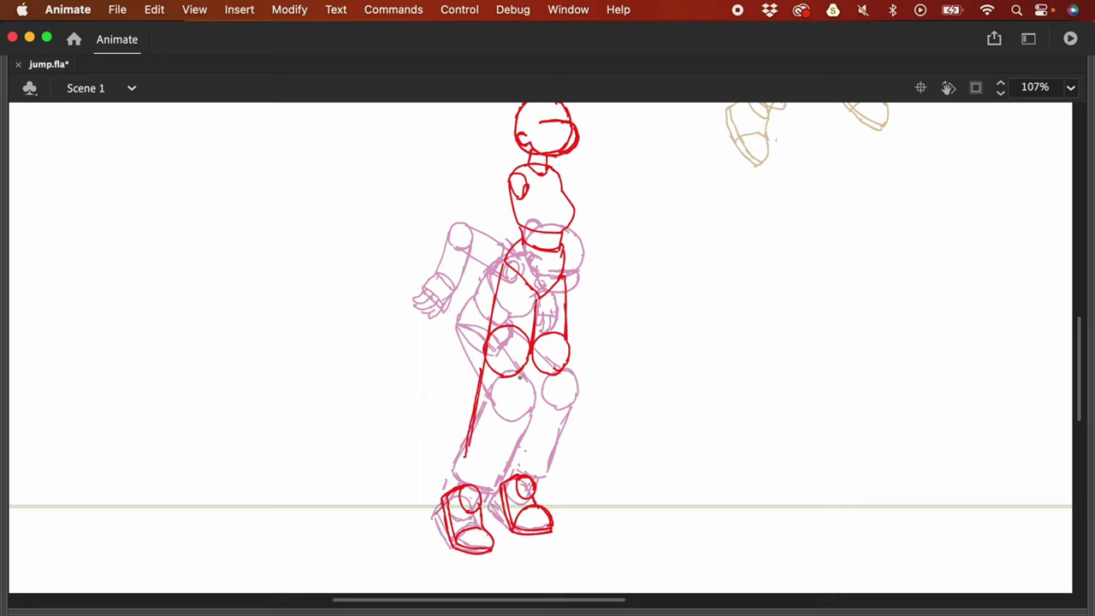
left_click_drag(530, 354, 509, 462)
mouse_move(464, 457)
left_mouse_down()
mouse_move(514, 465)
mouse_move(505, 481)
left_mouse_up()
key("super+z")
Step: Select both leg sketches and skew their lower end slightly back toward the near foot
key("l")
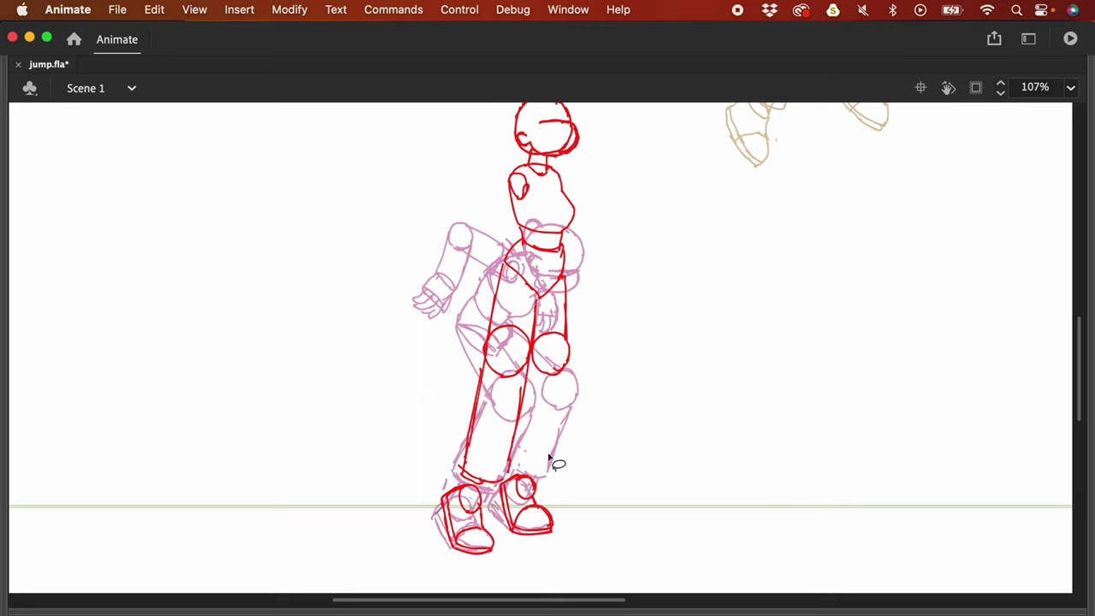
mouse_move(541, 467)
left_mouse_down()
mouse_move(584, 396)
mouse_move(590, 308)
mouse_move(573, 295)
mouse_move(543, 303)
mouse_move(494, 275)
mouse_move(453, 422)
mouse_move(462, 484)
mouse_move(488, 489)
mouse_move(568, 448)
left_mouse_up()
key("q")
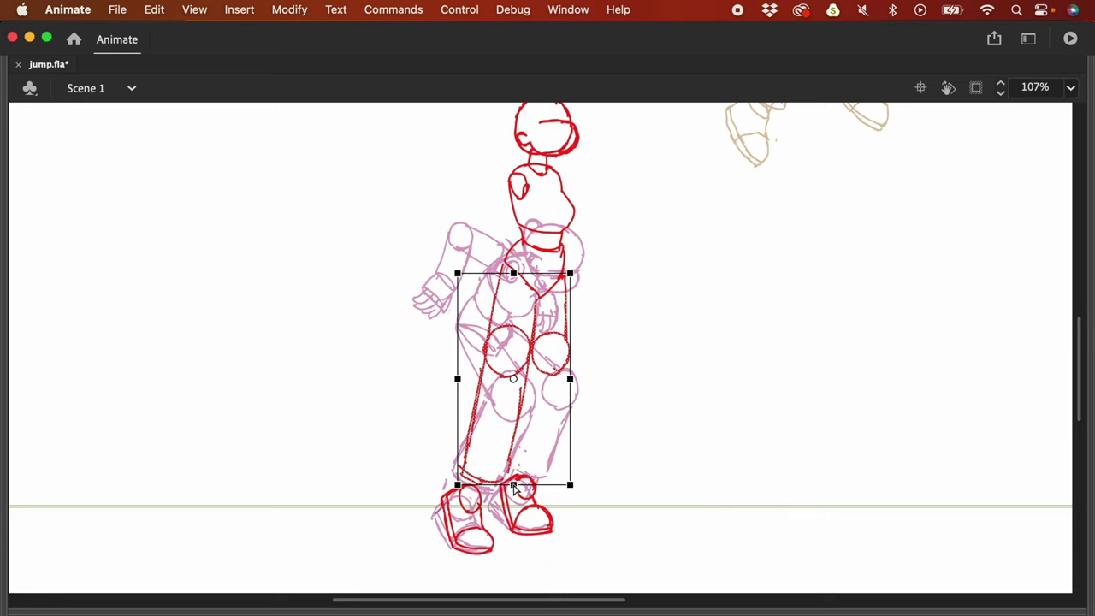
mouse_move(514, 485)
left_mouse_down()
mouse_move(496, 481)
mouse_move(517, 459)
mouse_move(521, 481)
mouse_move(499, 448)
mouse_move(516, 486)
mouse_move(503, 485)
left_mouse_up()
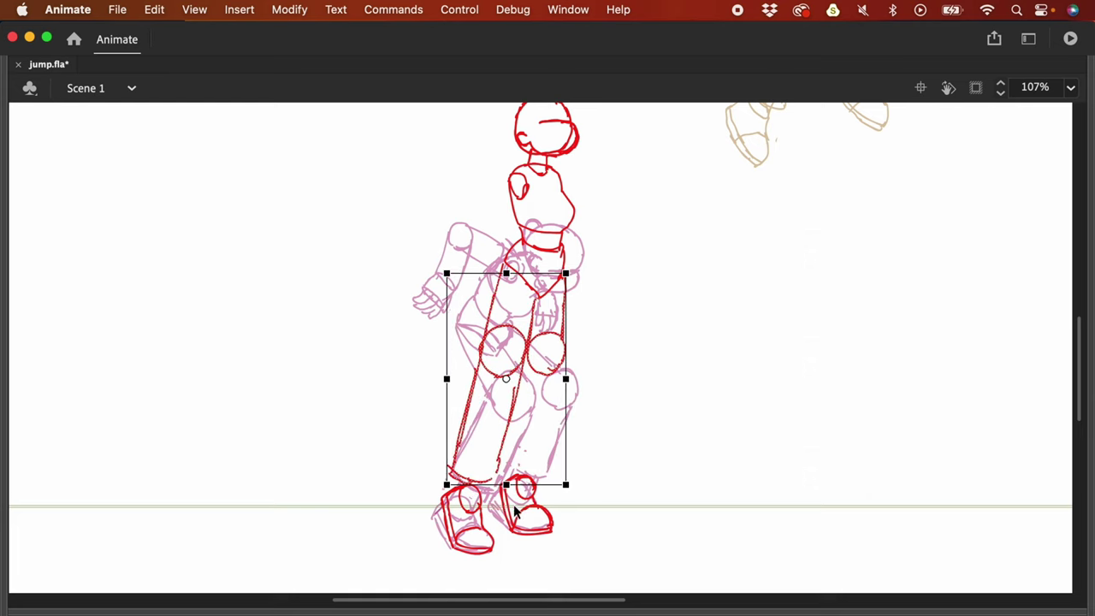
left_click(496, 512)
Step: Draw the far lower leg with its hem and connect both legs to the ankles
key("b")
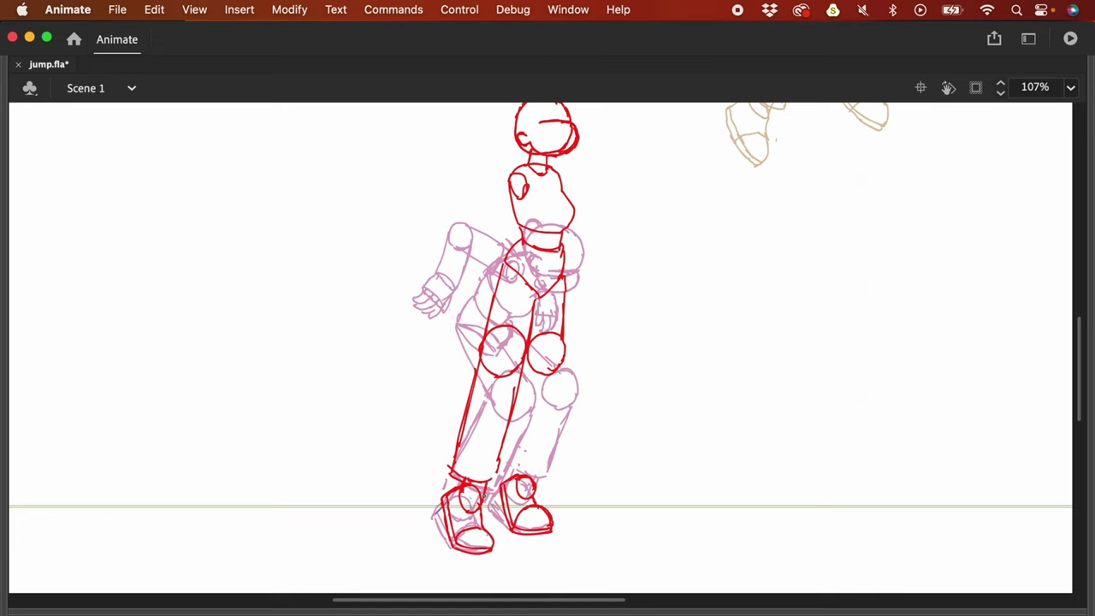
left_click_drag(528, 362, 503, 462)
mouse_move(561, 370)
left_mouse_down()
mouse_move(550, 467)
mouse_move(534, 495)
left_mouse_up()
left_click_drag(511, 421, 506, 445)
left_click_drag(557, 376, 542, 467)
Step: Draw both arms hanging down beside the stretched body, with the near arm's elbow, wrist cuff and hand
mouse_move(645, 367)
left_mouse_down()
mouse_move(641, 416)
mouse_move(649, 409)
left_mouse_up()
left_click_drag(462, 265, 512, 308)
key("b")
left_click_drag(513, 221, 498, 286)
left_click_drag(527, 242, 477, 364)
left_click_drag(571, 269, 566, 384)
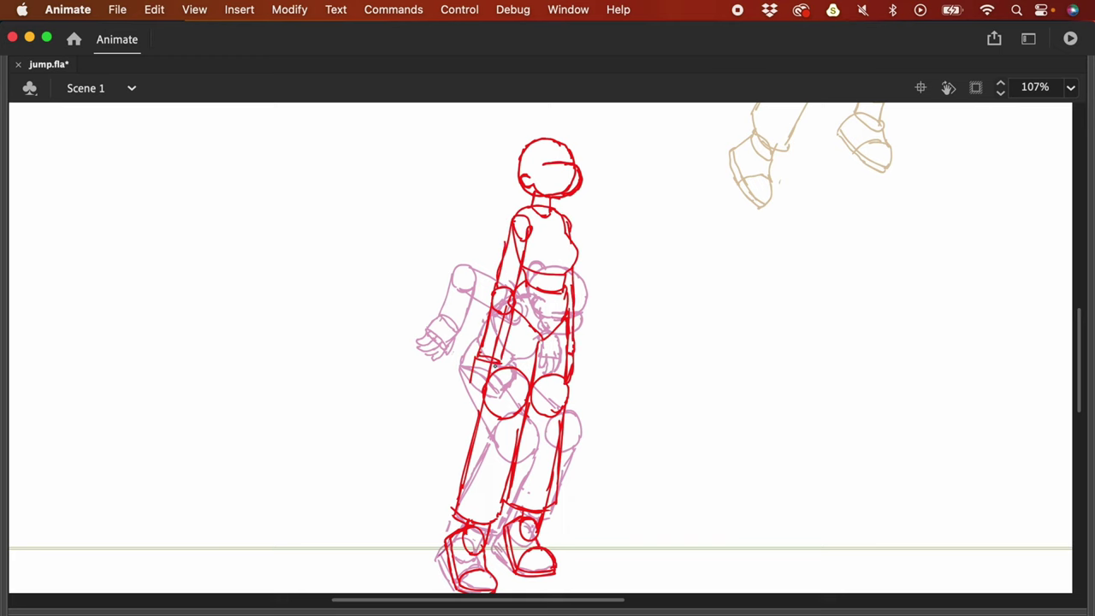
left_click_drag(472, 382, 500, 390)
Step: Show the panels, play back the rough jump animation and scrub to frame 8
key("super+minus")
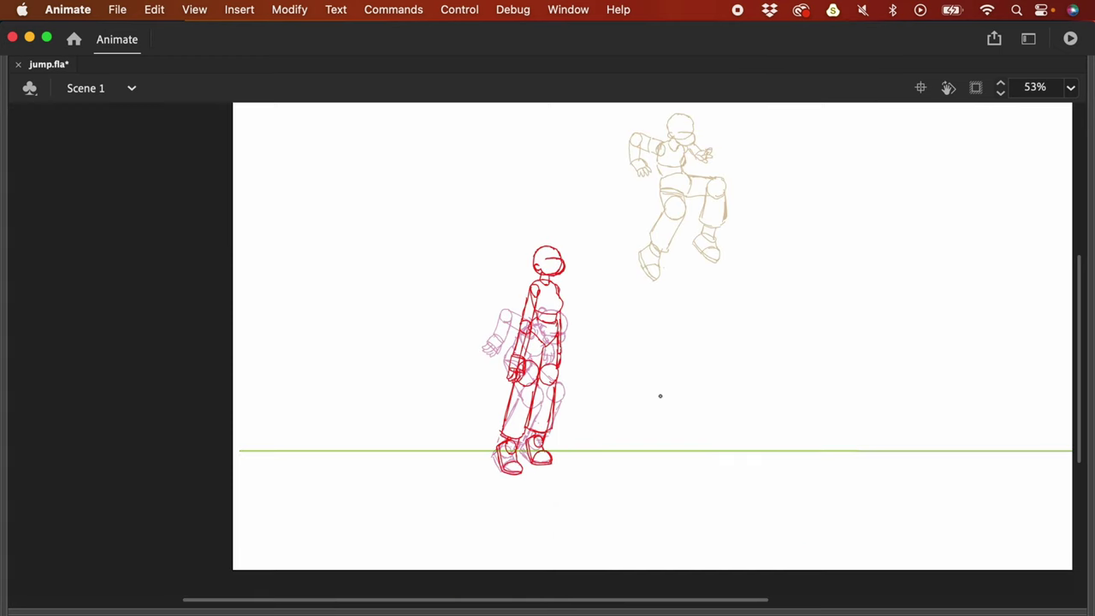
key("super+minus")
key("F4")
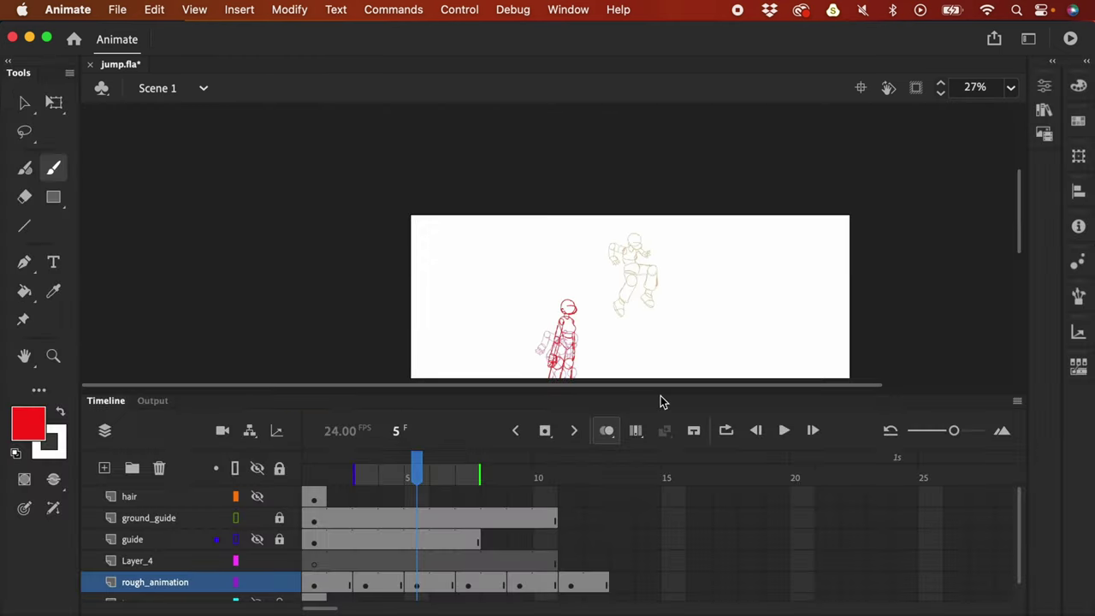
left_click_drag(711, 283, 616, 202)
key("Return")
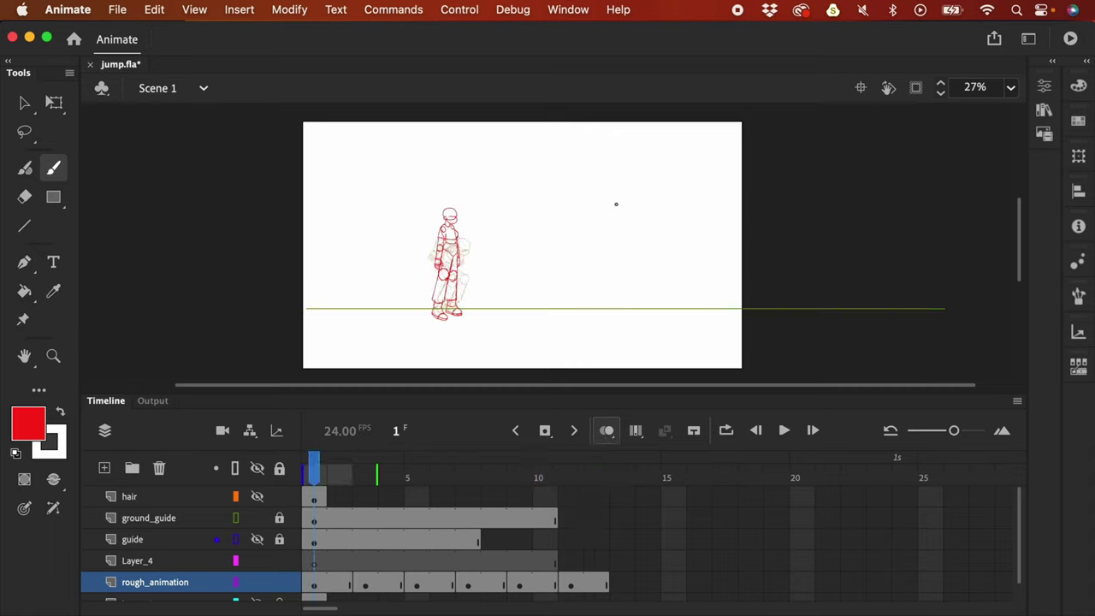
mouse_move(492, 481)
left_mouse_down()
mouse_move(399, 494)
mouse_move(430, 475)
mouse_move(468, 480)
mouse_move(428, 472)
mouse_move(462, 485)
mouse_move(518, 476)
mouse_move(458, 477)
left_mouse_up()
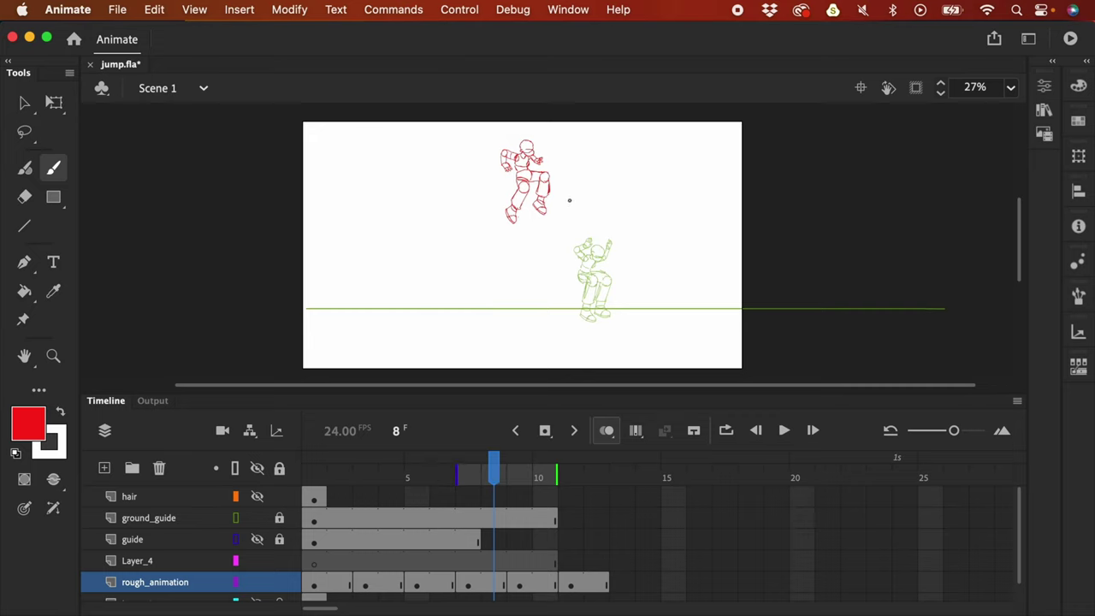
key("super+=")
key("super+-")
left_click_drag(588, 207, 558, 194)
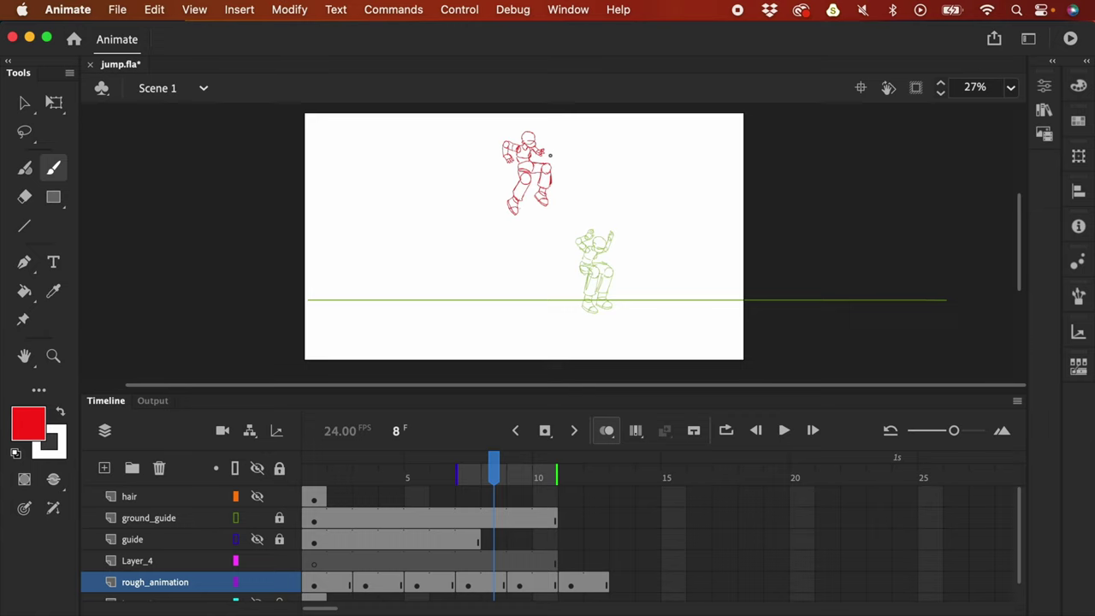
mouse_move(539, 203)
left_mouse_down()
mouse_move(536, 221)
mouse_move(561, 229)
left_mouse_up()
key("super+z")
key("super+z")
mouse_move(543, 222)
left_mouse_down()
mouse_move(552, 262)
mouse_move(565, 266)
mouse_move(555, 268)
mouse_move(571, 268)
left_mouse_up()
key("super+z")
key("super+z")
key("super+z")
key("super+=")
left_click_drag(723, 248, 590, 195)
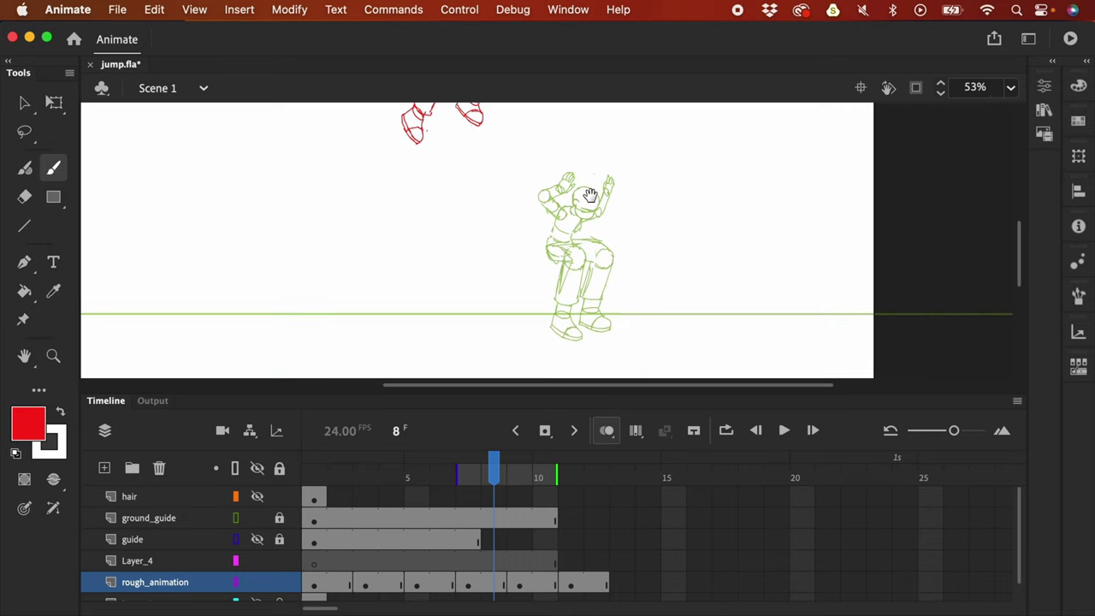
left_click_drag(671, 224, 668, 340)
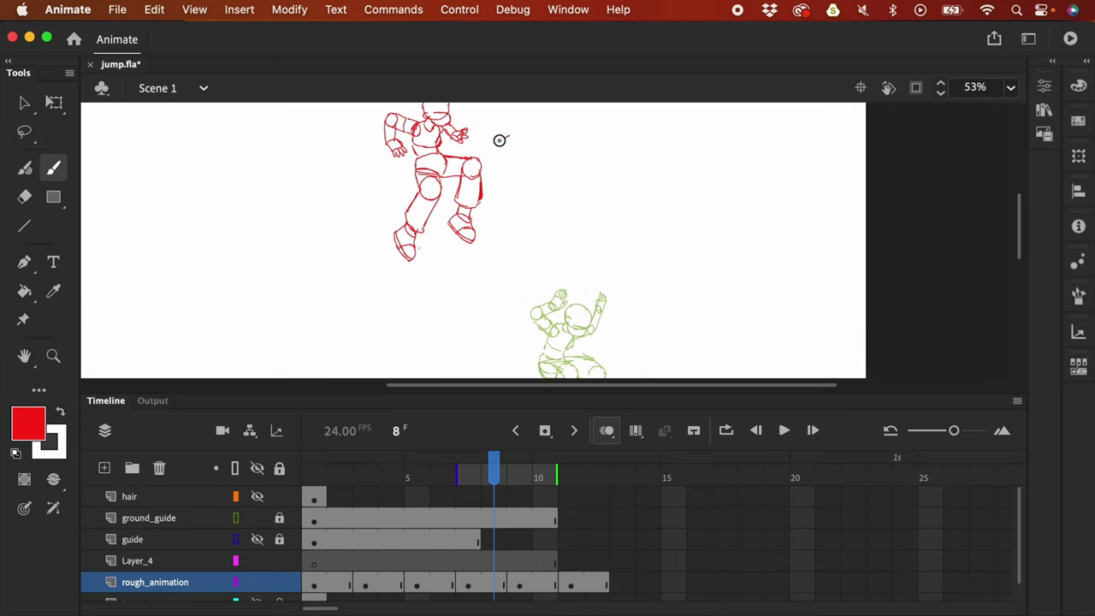
left_click_drag(499, 141, 511, 135)
left_click_drag(608, 242, 597, 276)
key("super+z")
key("super+z")
Step: Extend the frame 7 pose on rough_animation by two frames and insert a blank keyframe at frame 9
mouse_move(593, 264)
left_mouse_down()
mouse_move(589, 181)
mouse_move(608, 236)
left_mouse_up()
left_click(498, 587)
key("F5")
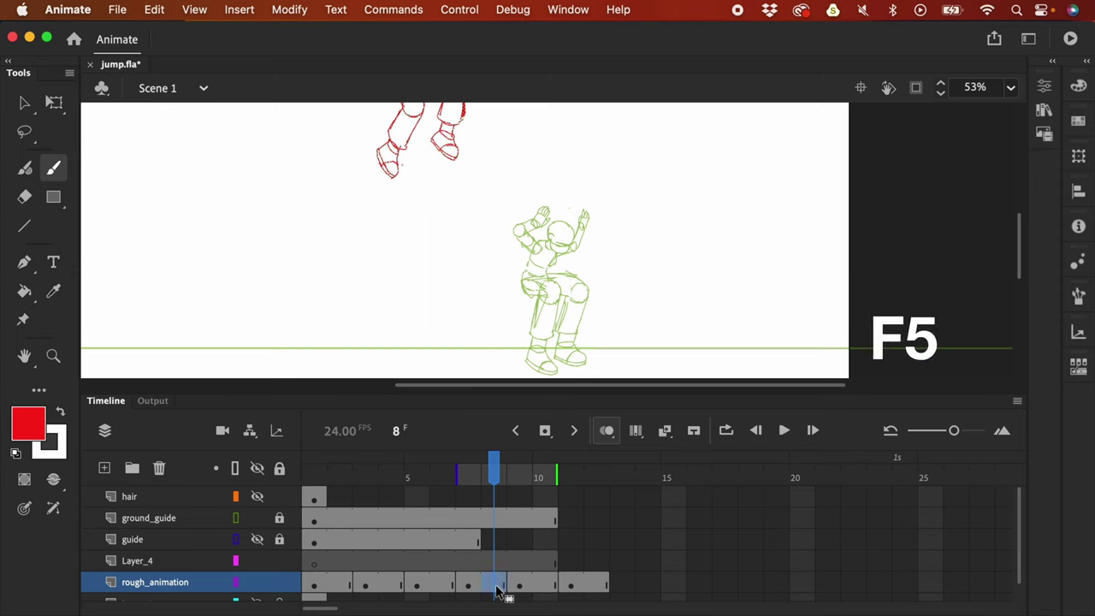
key("F5")
key("F5")
left_click(522, 587)
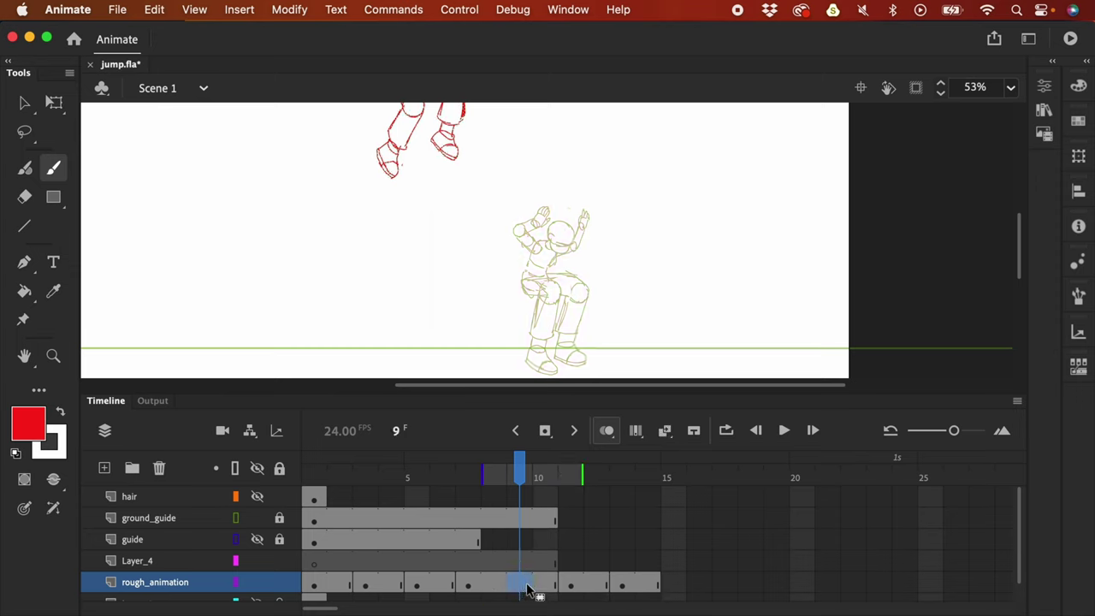
key("F7")
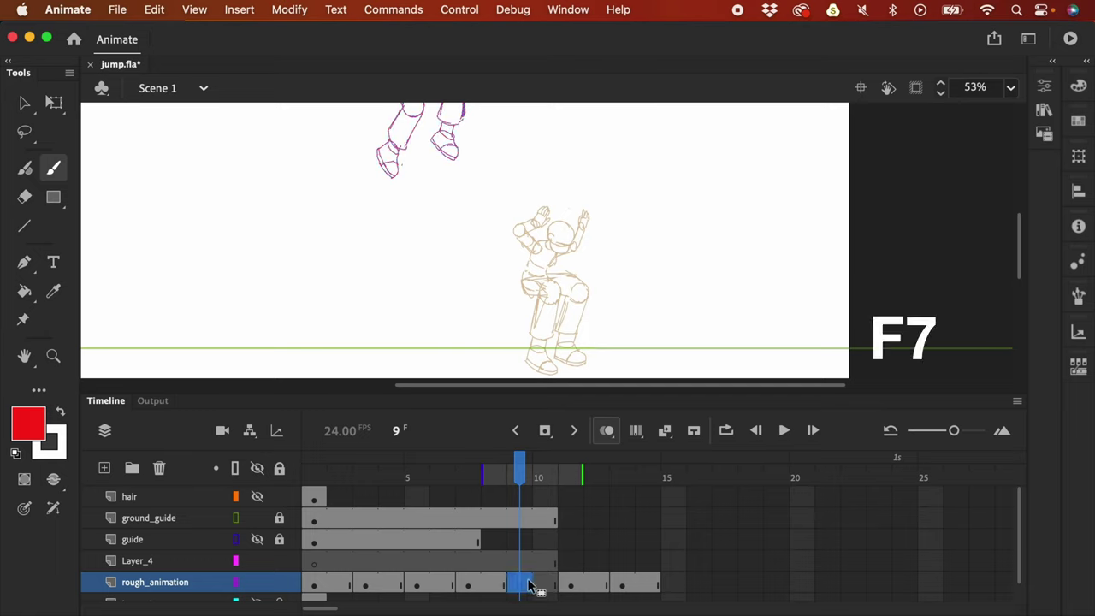
Step: Hide the panels and trace the landing pose's head with its brow line, jaw and ear
scroll(648, 315, "up", 3)
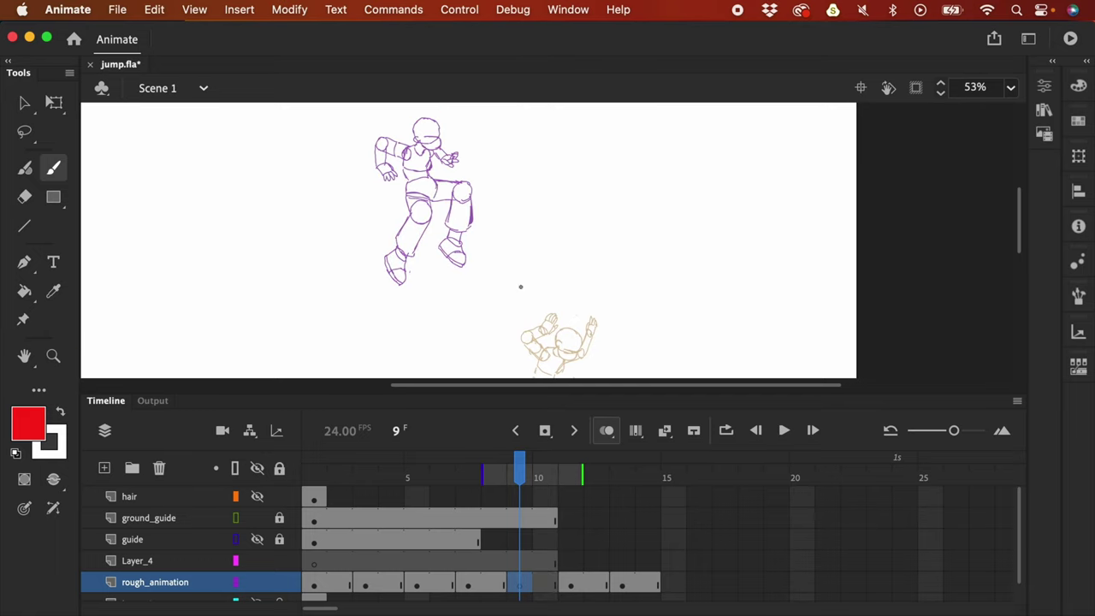
left_click_drag(570, 291, 530, 201)
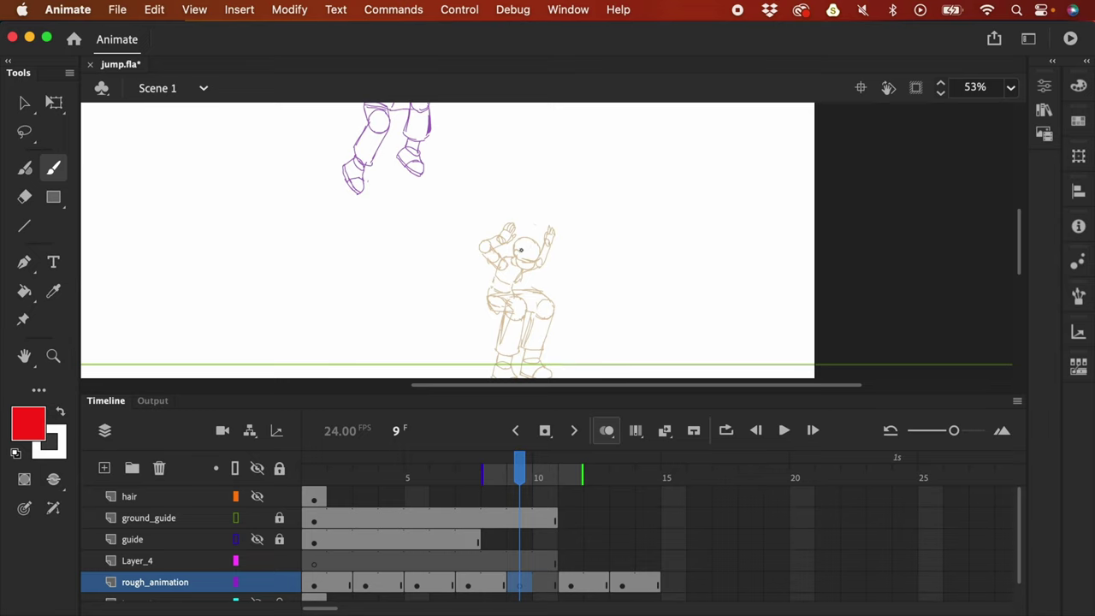
key("F4")
mouse_move(559, 298)
left_mouse_down()
mouse_move(668, 378)
mouse_move(619, 230)
mouse_move(626, 219)
mouse_move(599, 235)
mouse_move(601, 300)
mouse_move(557, 323)
mouse_move(582, 239)
mouse_move(625, 338)
mouse_move(579, 325)
mouse_move(618, 334)
left_mouse_up()
key("super+equal")
key("super+equal")
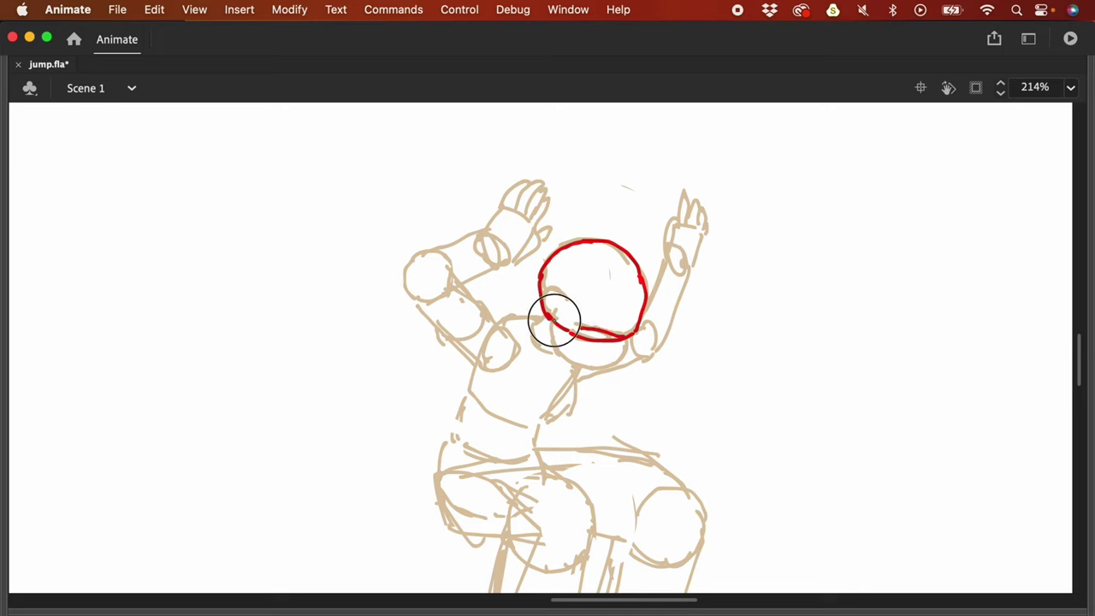
mouse_move(555, 320)
left_mouse_down()
mouse_move(566, 355)
mouse_move(554, 338)
mouse_move(614, 363)
left_mouse_up()
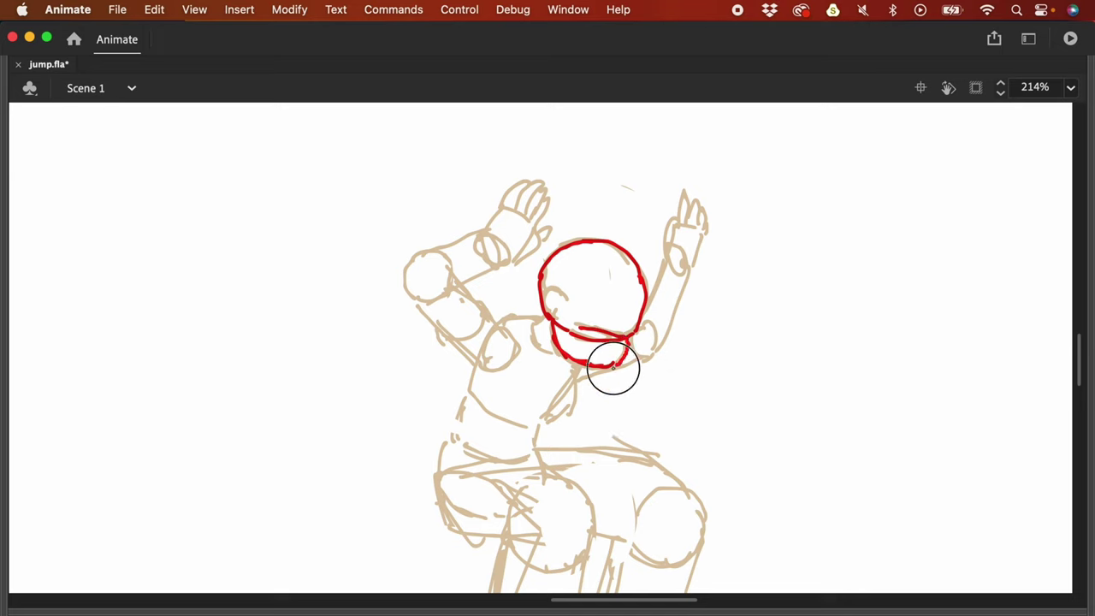
left_click_drag(565, 297, 553, 318)
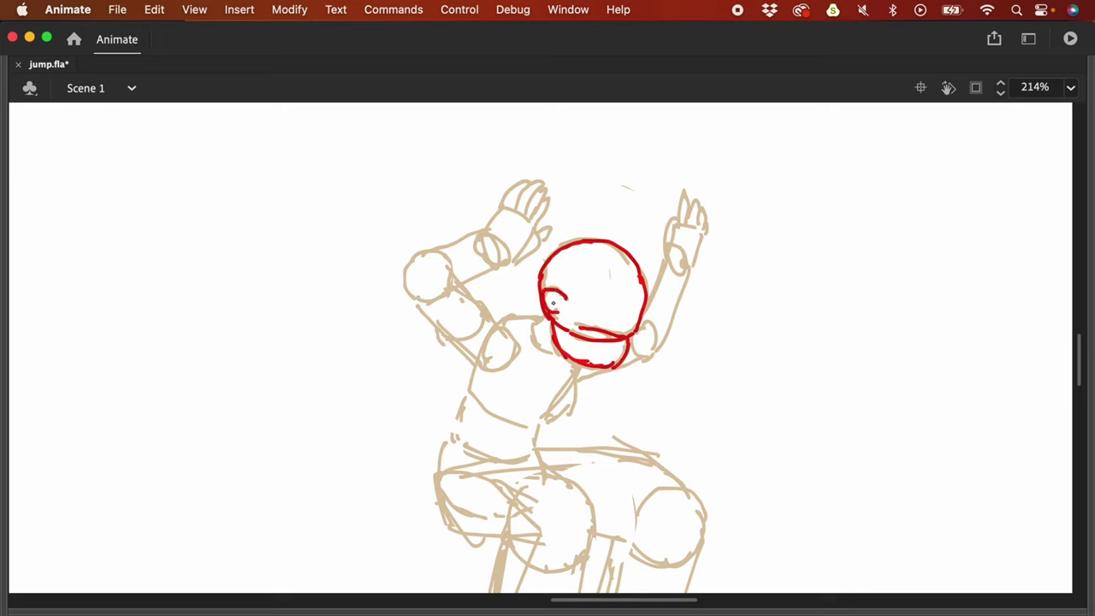
Step: Move the traced head up and back above the landing pose's near hand and tilt it slightly
key("super+minus")
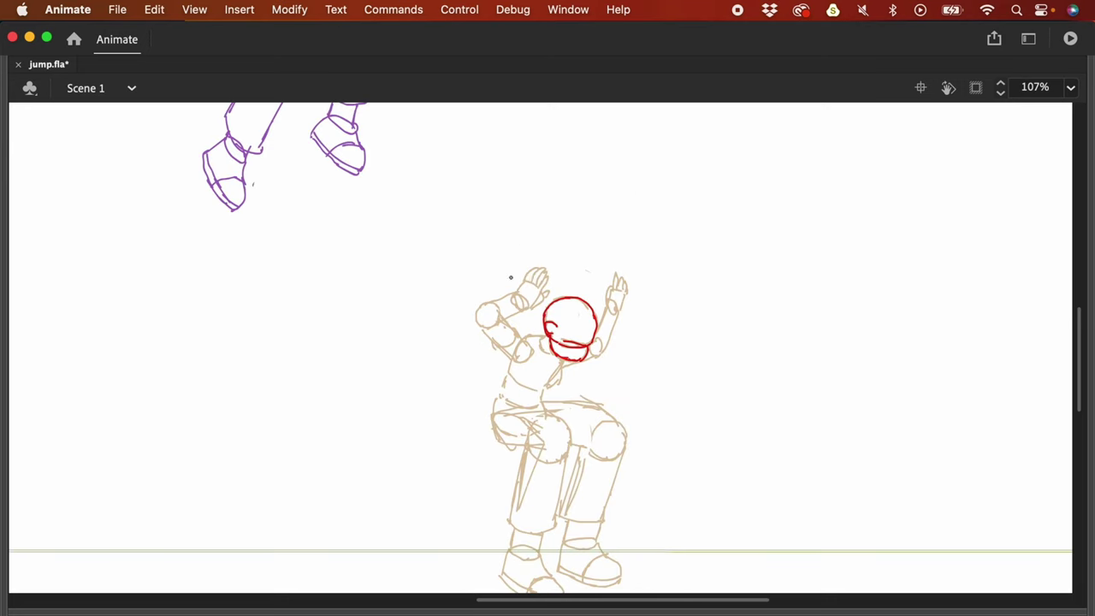
key("v")
left_click_drag(508, 260, 580, 356)
left_click_drag(597, 320, 537, 248)
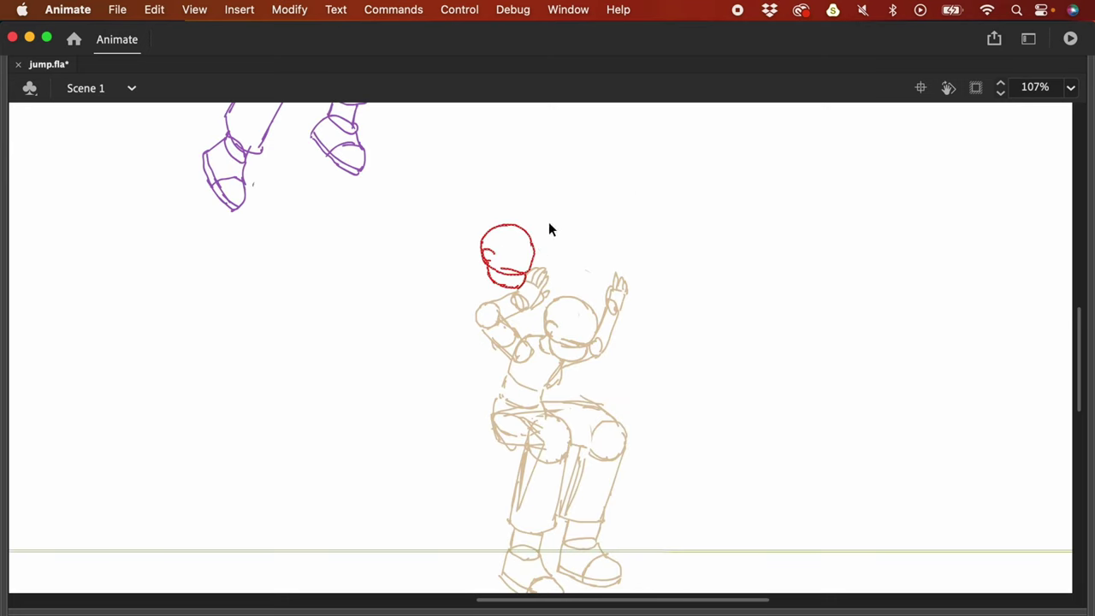
key("q")
left_click_drag(539, 215, 538, 207)
left_click(570, 307)
scroll(598, 251, "down", 3)
mouse_move(543, 281)
left_mouse_down()
mouse_move(539, 270)
mouse_move(515, 276)
mouse_move(500, 455)
left_mouse_up()
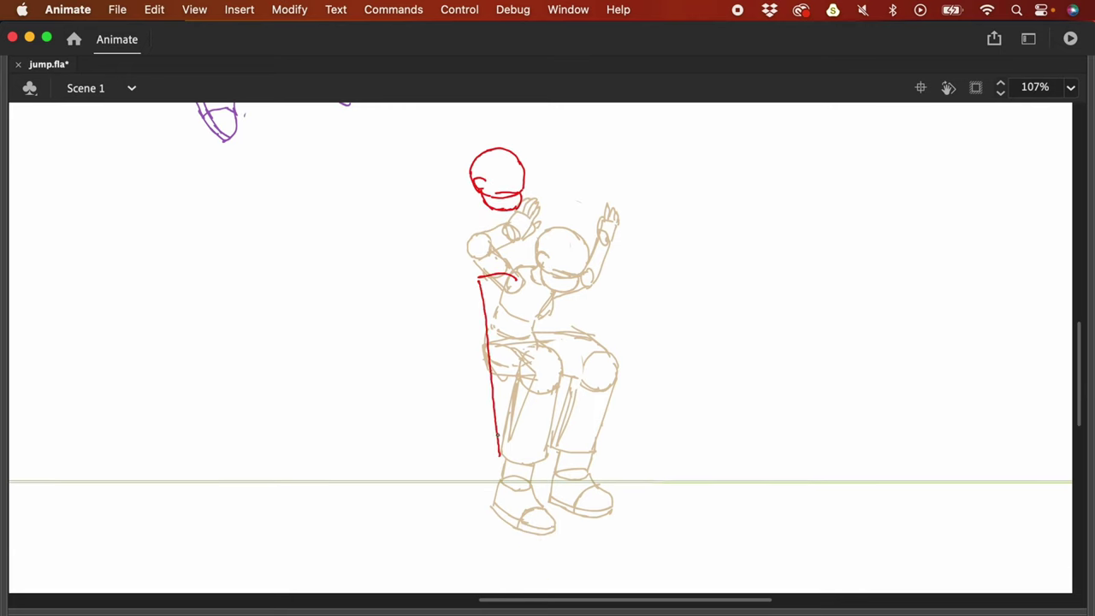
left_click_drag(519, 316, 538, 453)
left_click_drag(536, 267, 585, 437)
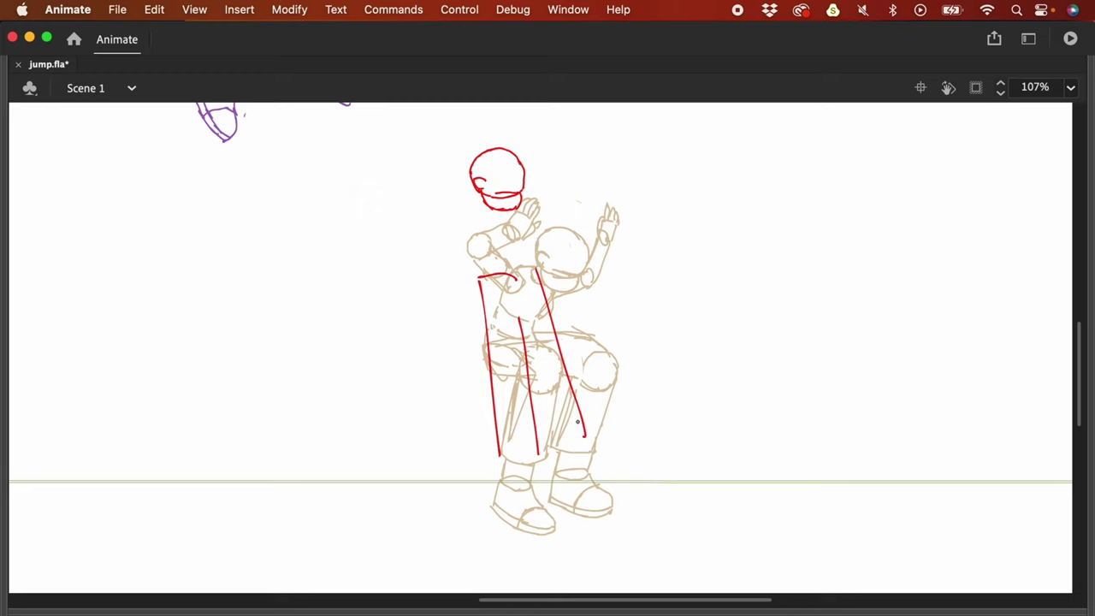
key("super+z")
key("super+z")
key("super+z")
key("super+z")
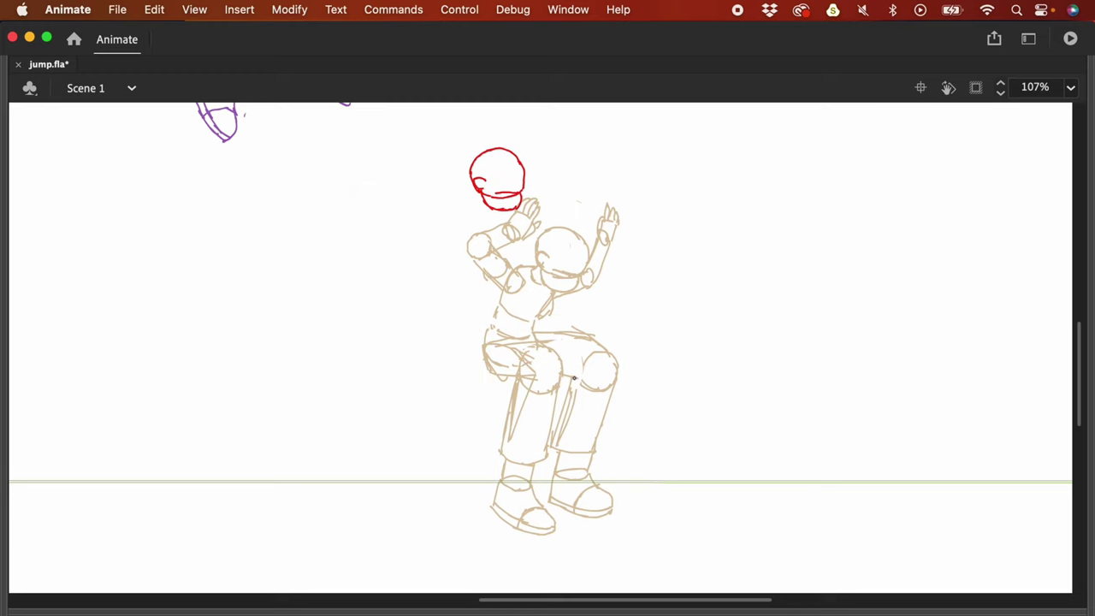
Step: Show the panels, scrub back to the stretched pose at frame 6 for comparison and return to frame 9
key("super+equal")
key("super+minus")
key("super+minus")
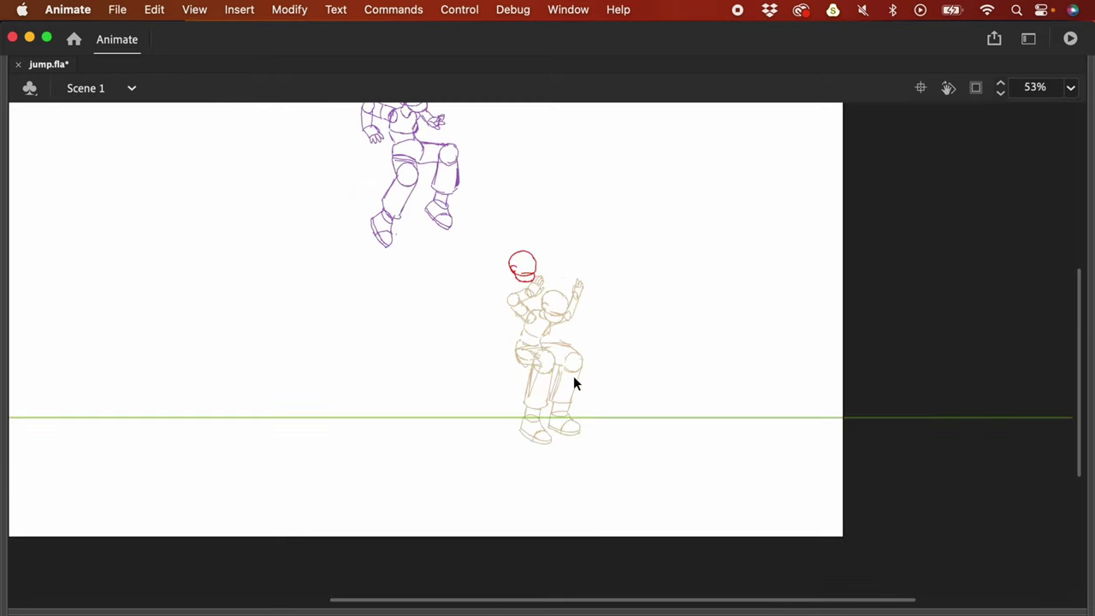
key("super+equal")
key("F4")
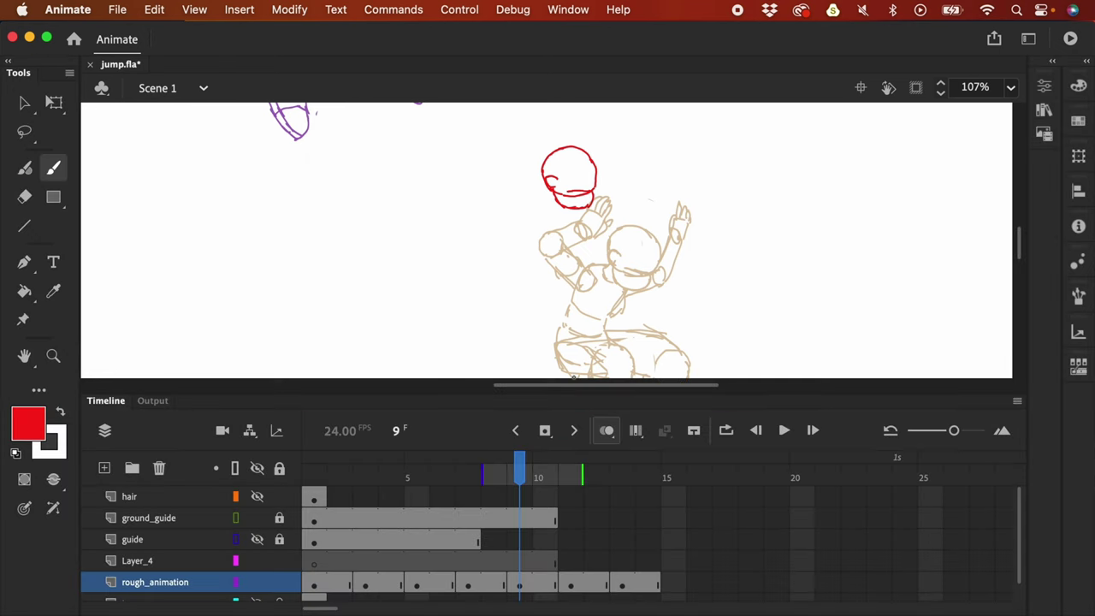
left_click_drag(690, 313, 643, 237)
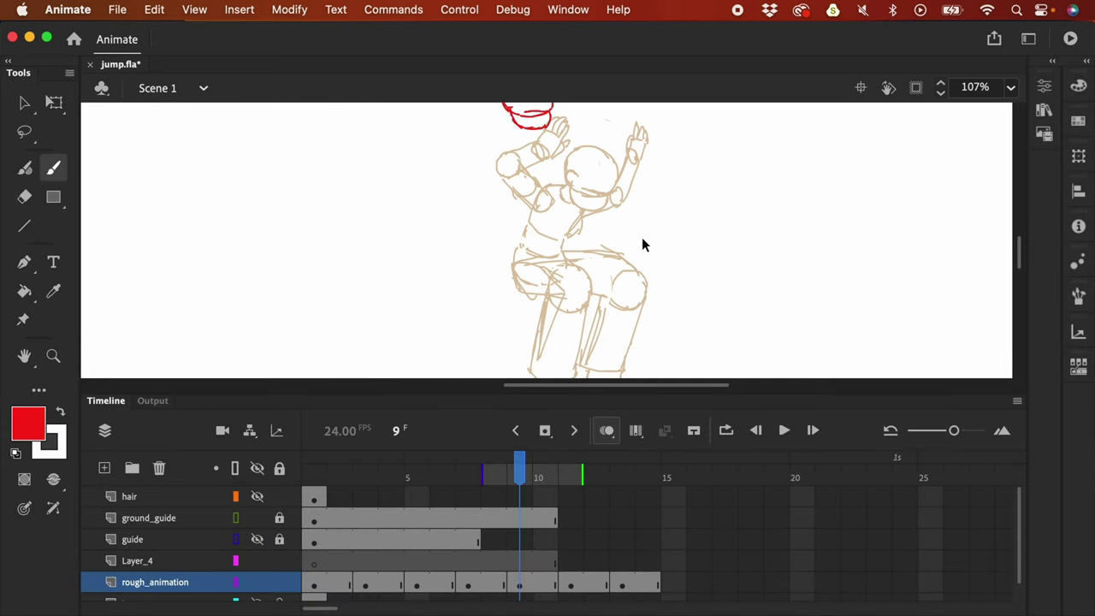
key("super+minus")
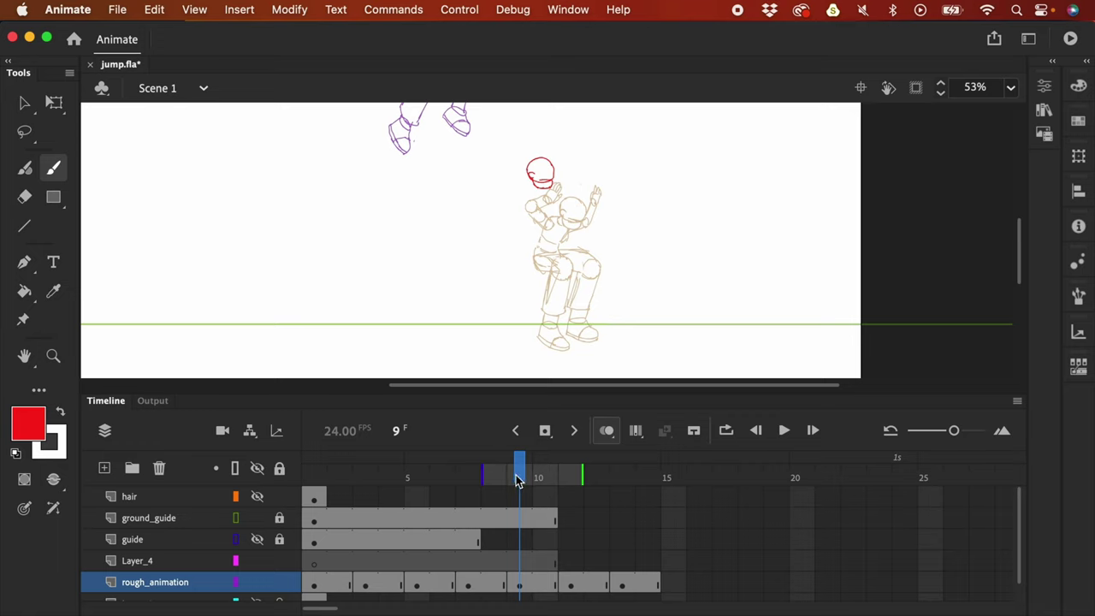
left_click_drag(519, 476, 442, 483)
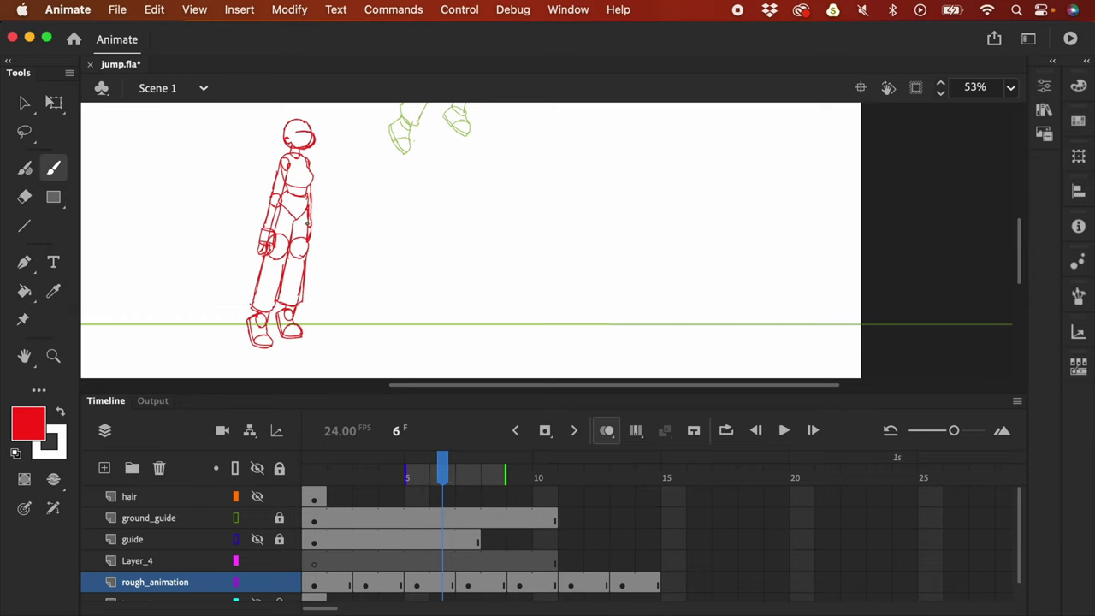
left_click(520, 476)
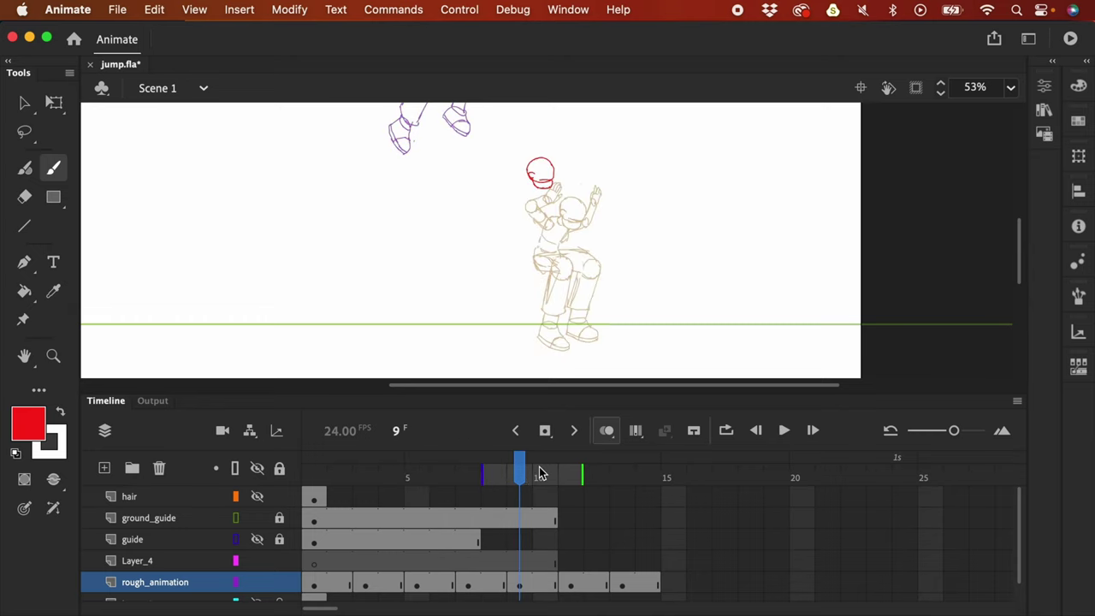
Step: Draw both shoes over the landing feet with toes tilted up, adding sole hatching and toe-cap lines
key("super+equal")
left_click_drag(696, 257, 696, 173)
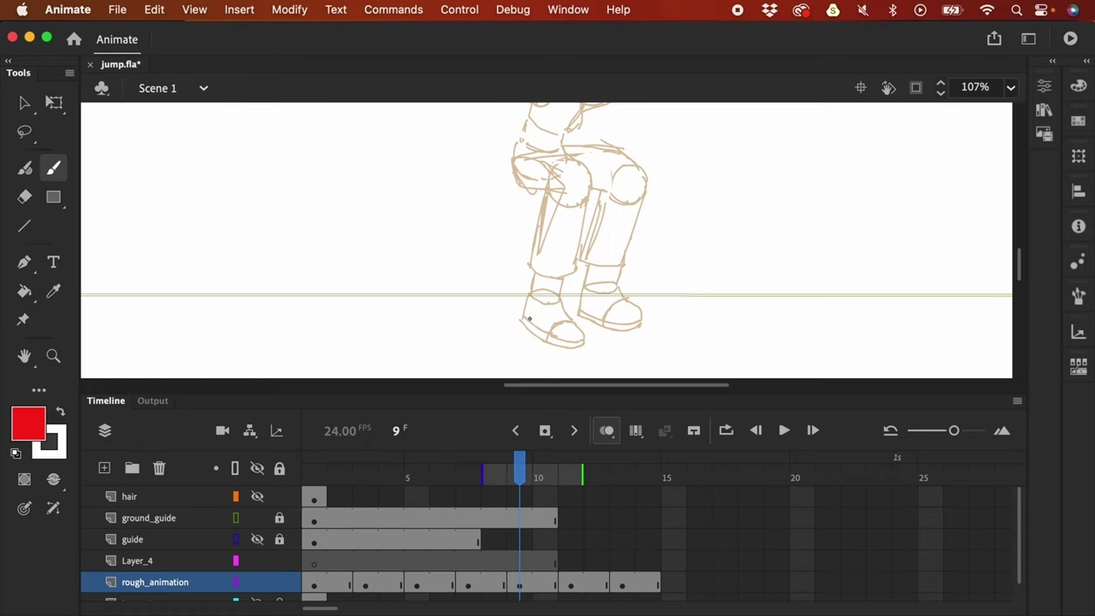
mouse_move(524, 323)
left_mouse_down()
mouse_move(555, 326)
mouse_move(561, 307)
mouse_move(587, 316)
left_mouse_up()
mouse_move(522, 324)
left_mouse_down()
mouse_move(514, 300)
mouse_move(541, 287)
left_mouse_up()
left_click_drag(540, 289, 579, 308)
left_click_drag(580, 312, 581, 283)
left_click_drag(522, 320, 575, 304)
left_click_drag(531, 321, 637, 296)
left_click_drag(545, 293, 539, 310)
left_click_drag(610, 286, 607, 301)
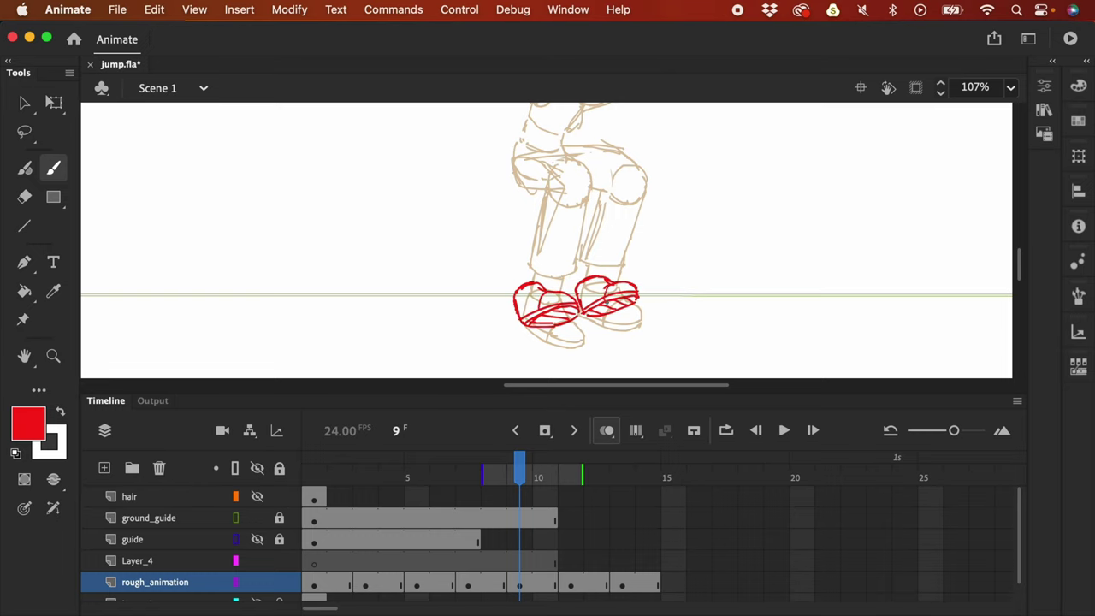
Step: Hide the panels, draw two knee circles and move them back to about hip height of the landing pose
left_click_drag(712, 322, 718, 352)
key("F4")
mouse_move(667, 254)
left_mouse_down()
mouse_move(699, 316)
mouse_move(764, 350)
left_mouse_up()
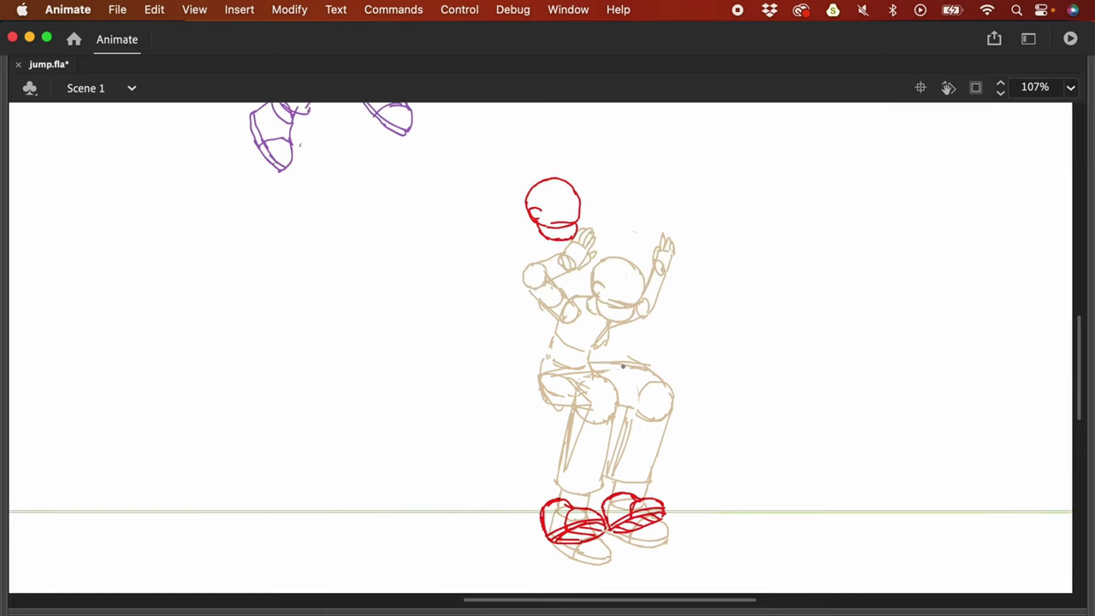
left_click_drag(601, 376, 668, 383)
key("v")
mouse_move(618, 414)
left_mouse_down()
mouse_move(563, 393)
mouse_move(555, 376)
left_mouse_up()
mouse_move(618, 367)
left_mouse_down()
mouse_move(688, 427)
mouse_move(596, 373)
left_mouse_up()
left_click_drag(633, 303, 659, 406)
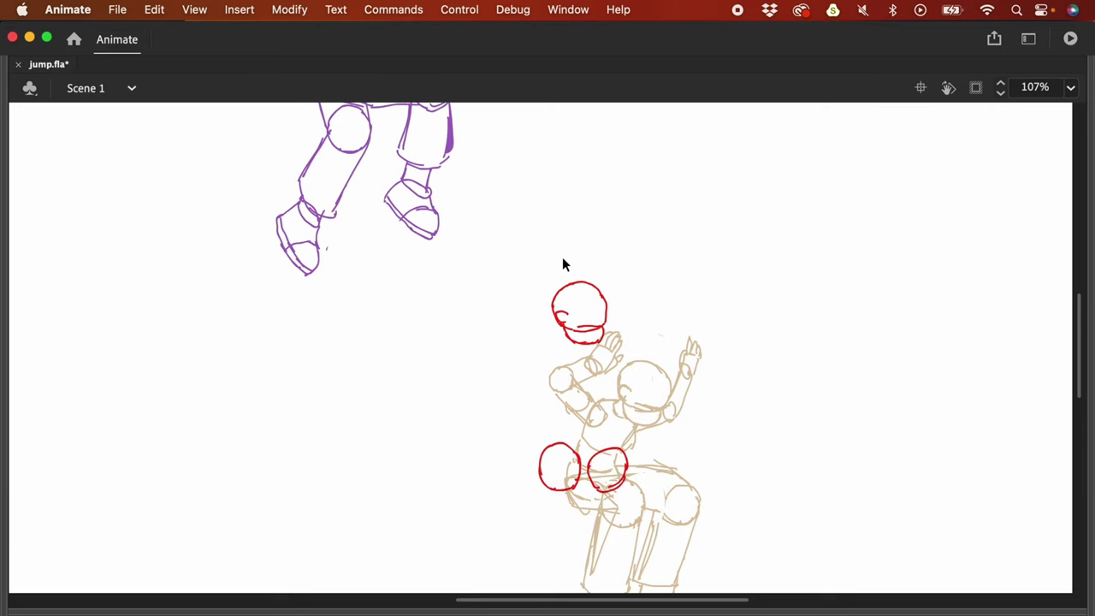
key("super+minus")
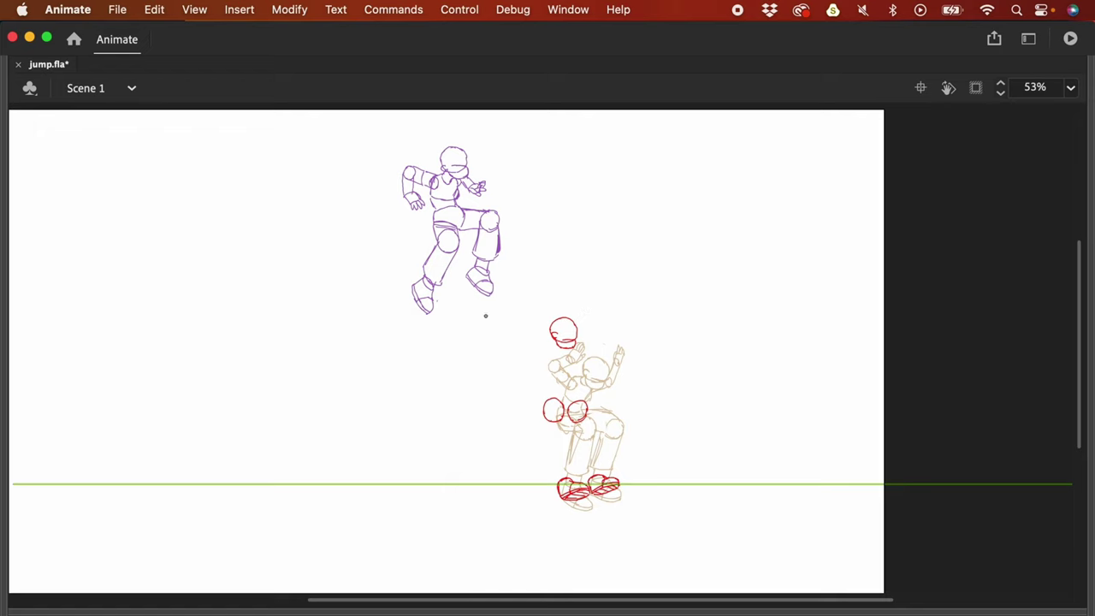
mouse_move(368, 226)
left_mouse_down()
mouse_move(466, 206)
mouse_move(582, 432)
left_mouse_up()
key("super+z")
mouse_move(400, 230)
left_mouse_down()
mouse_move(465, 185)
mouse_move(587, 196)
mouse_move(584, 469)
left_mouse_up()
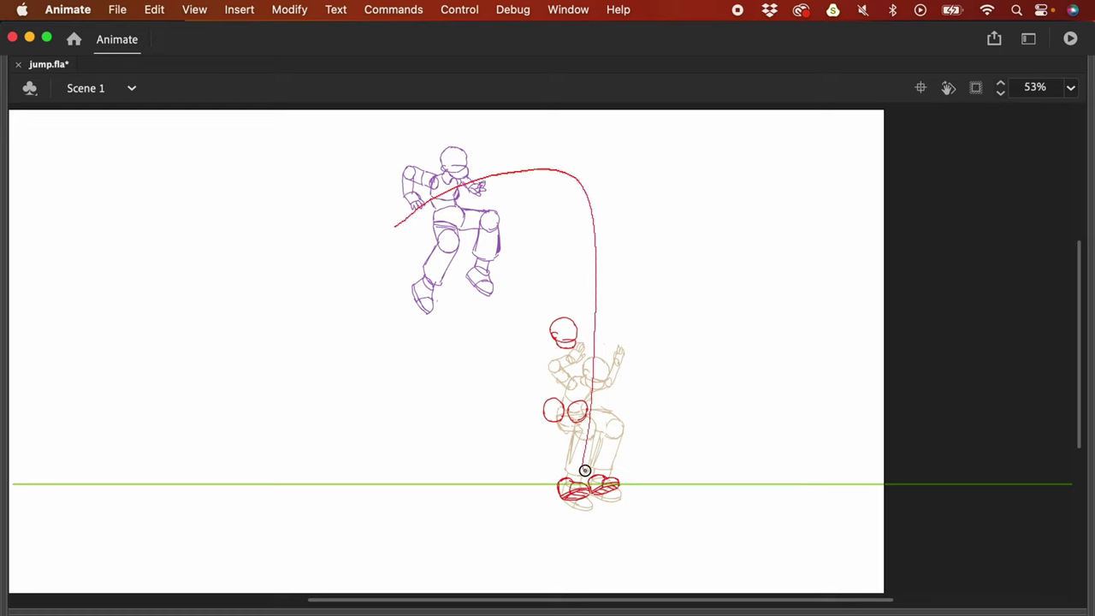
key("super+z")
mouse_move(386, 213)
left_mouse_down()
mouse_move(503, 280)
mouse_move(606, 519)
left_mouse_up()
key("super+z")
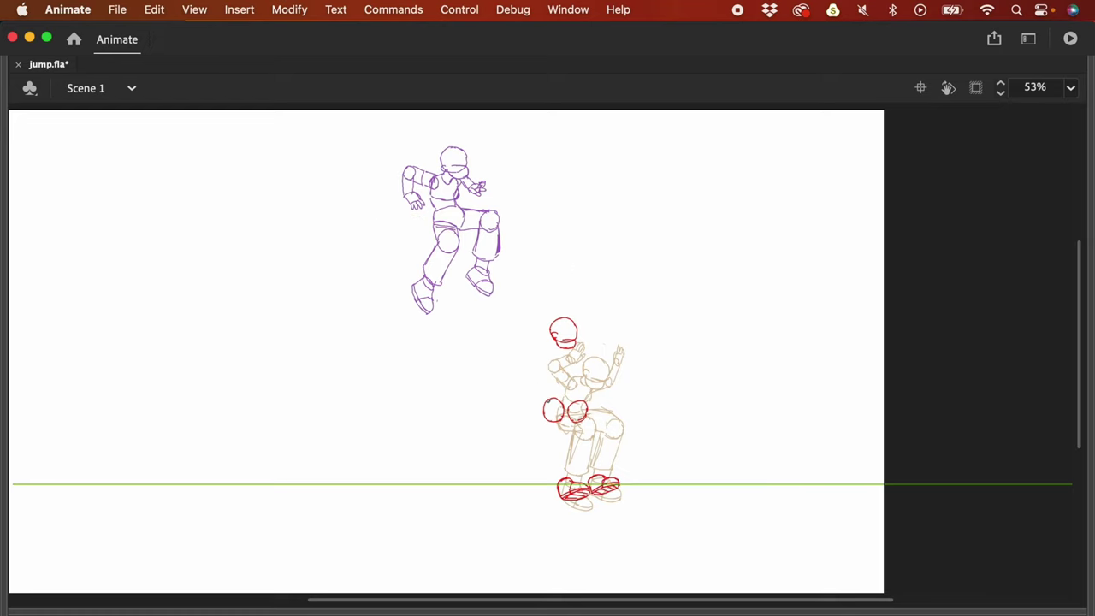
mouse_move(556, 475)
left_mouse_down()
mouse_move(526, 327)
mouse_move(591, 452)
left_mouse_up()
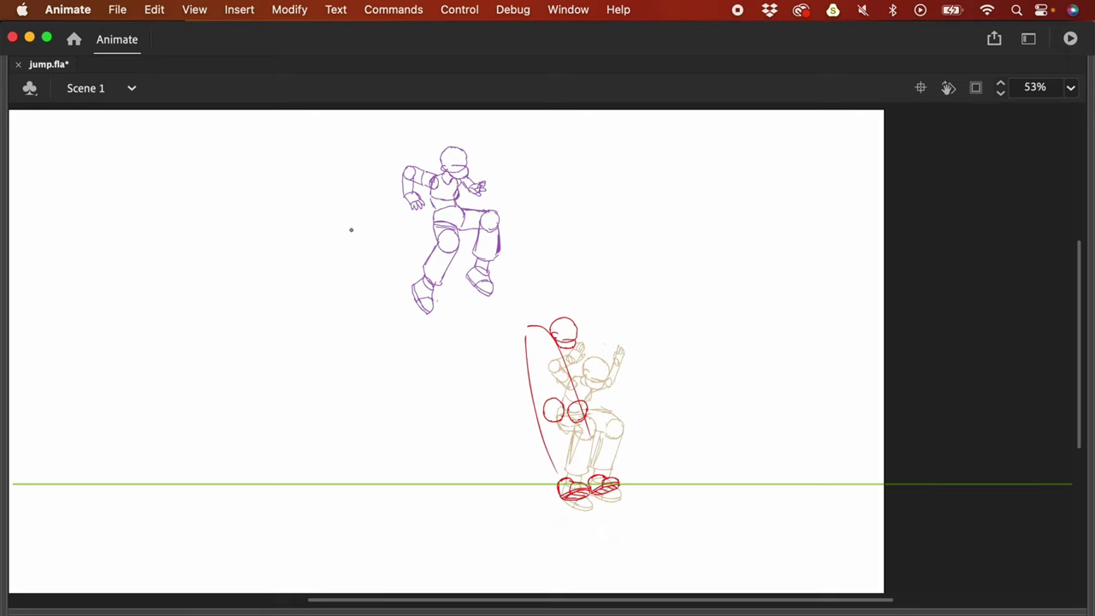
mouse_move(313, 287)
left_mouse_down()
mouse_move(423, 193)
mouse_move(555, 446)
left_mouse_up()
key("super+z")
key("super+z")
Step: Shift the new head slightly farther back and sketch the neck line beneath the jaw
key("super+equal")
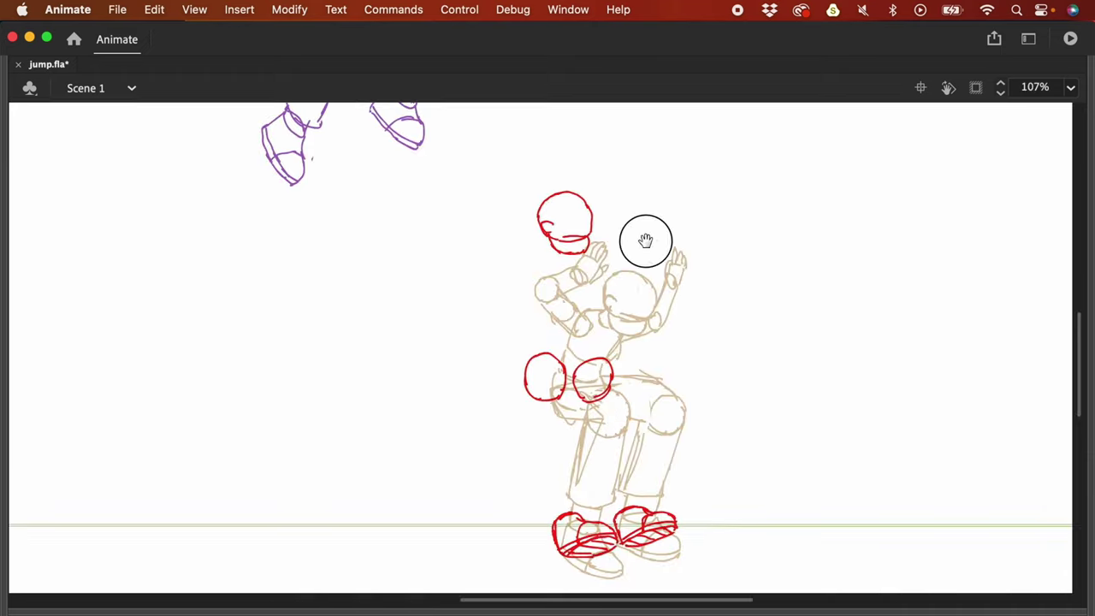
left_click_drag(592, 233, 565, 229)
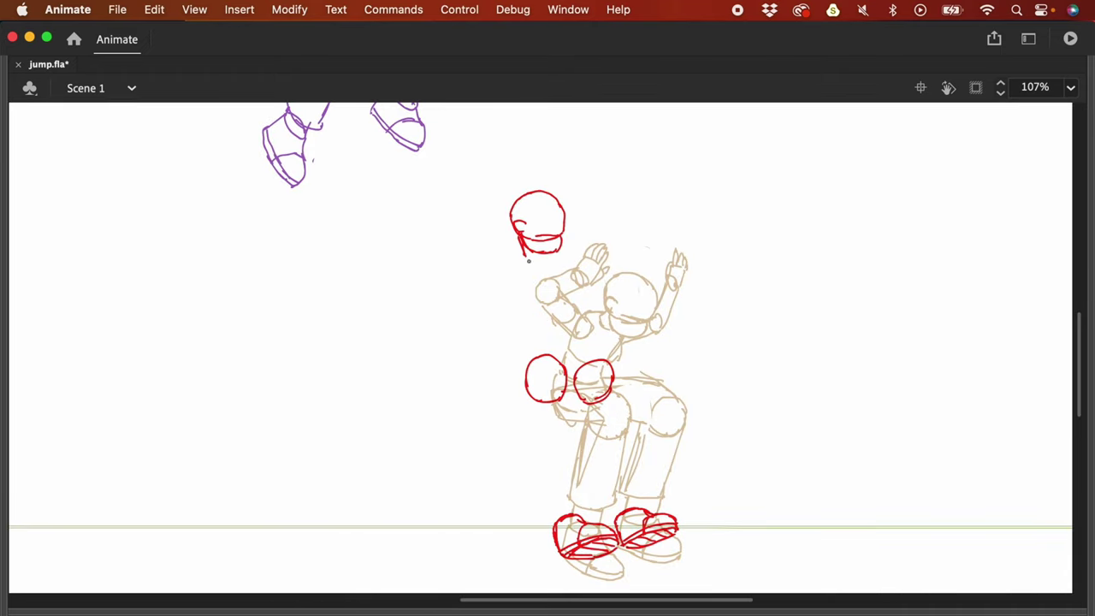
key("F4")
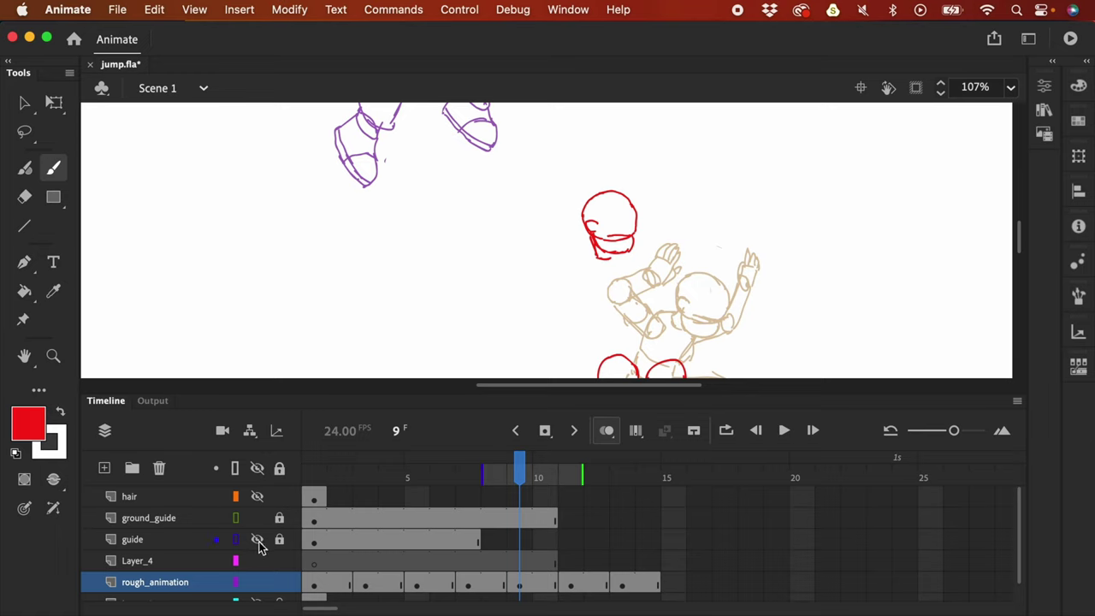
Step: Show and unlock the guide layer and extend its frames through frame 14
key("super+minus")
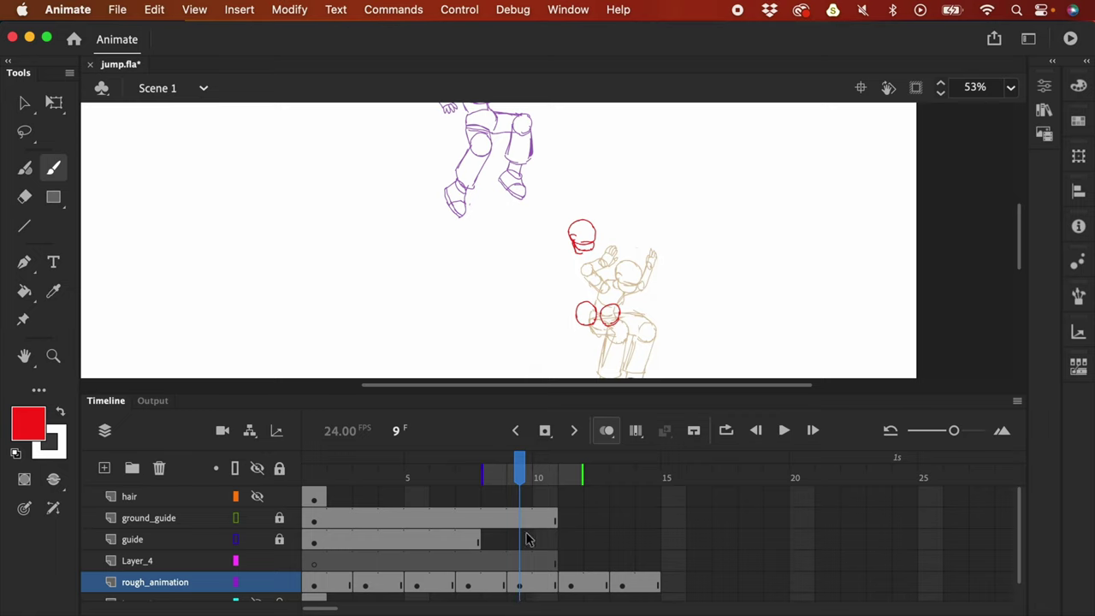
left_click(280, 541)
left_click(656, 541)
key("F5")
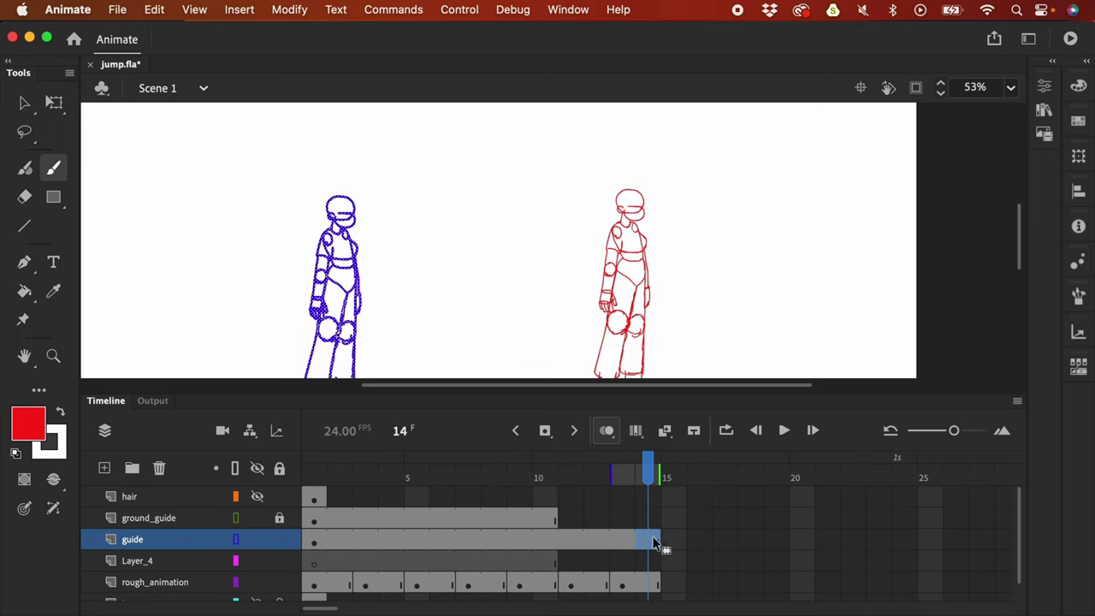
Step: Move the guide figure beside the new in-between sketch at frame 9, lock the guide layer and return to rough_animation
left_click(529, 478)
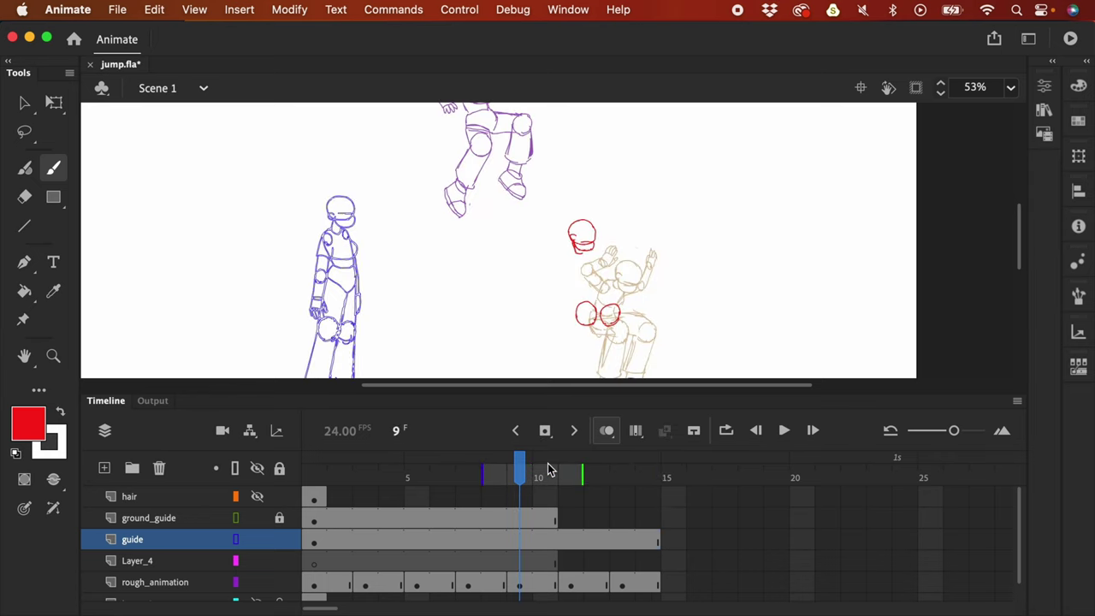
left_click(526, 539)
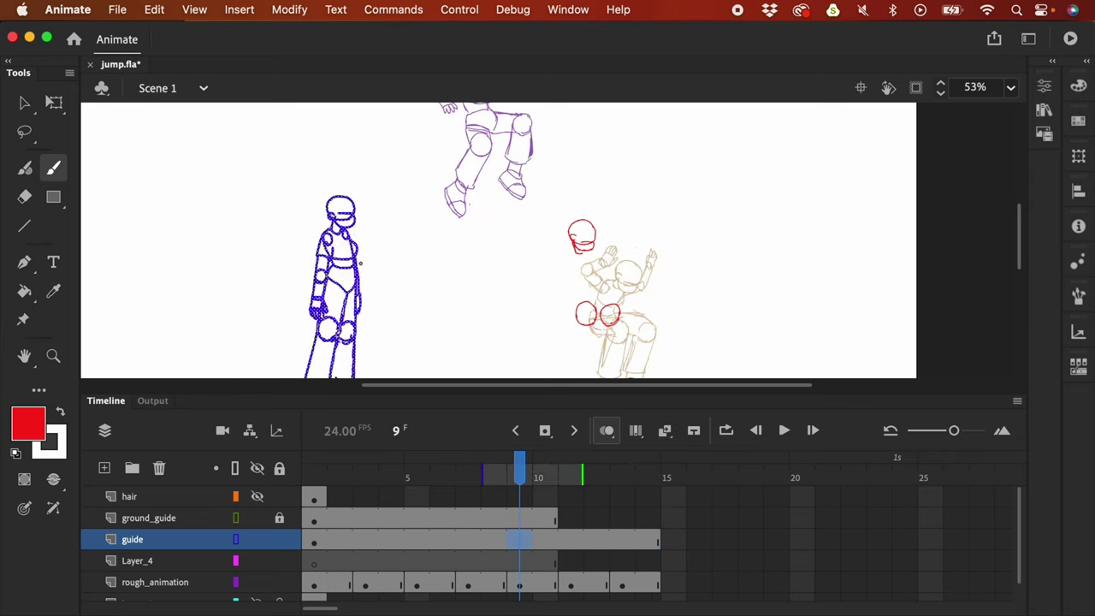
key("v")
scroll(388, 251, "down", 3)
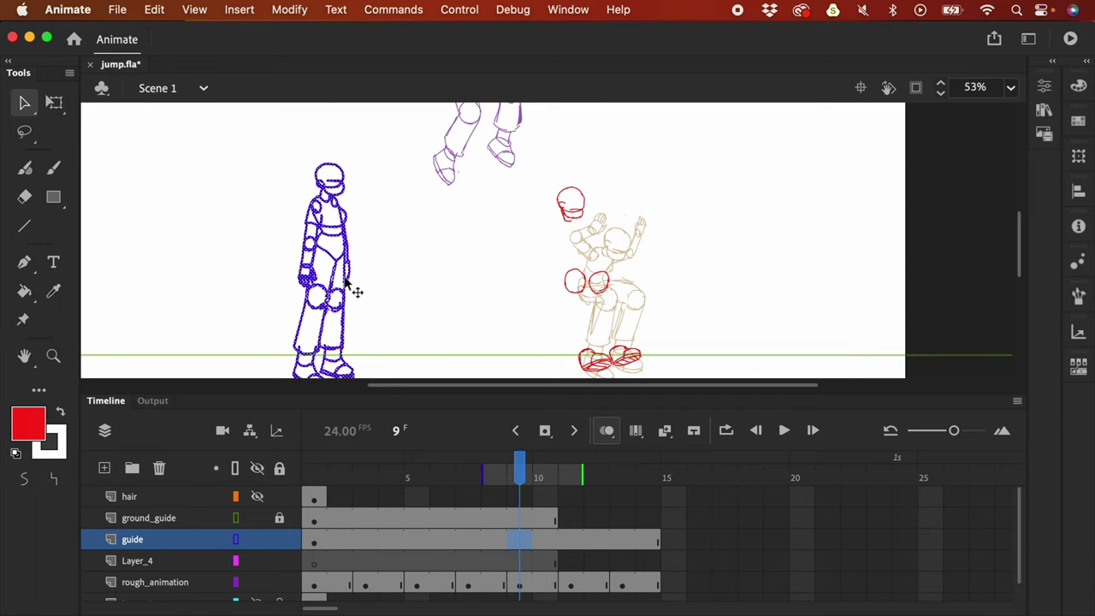
left_click_drag(346, 285, 535, 285)
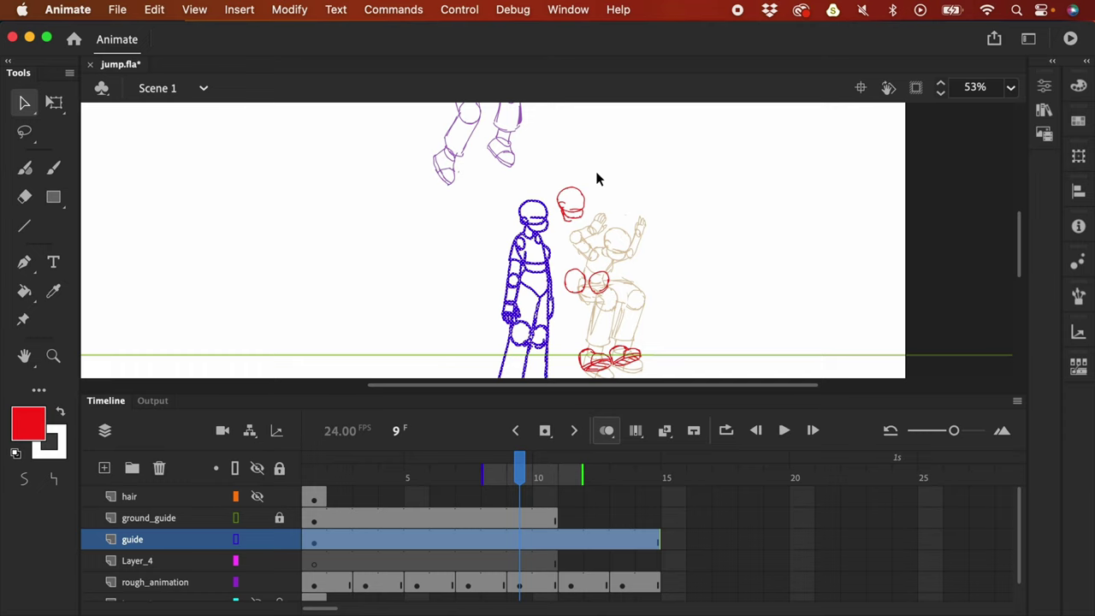
left_click(279, 539)
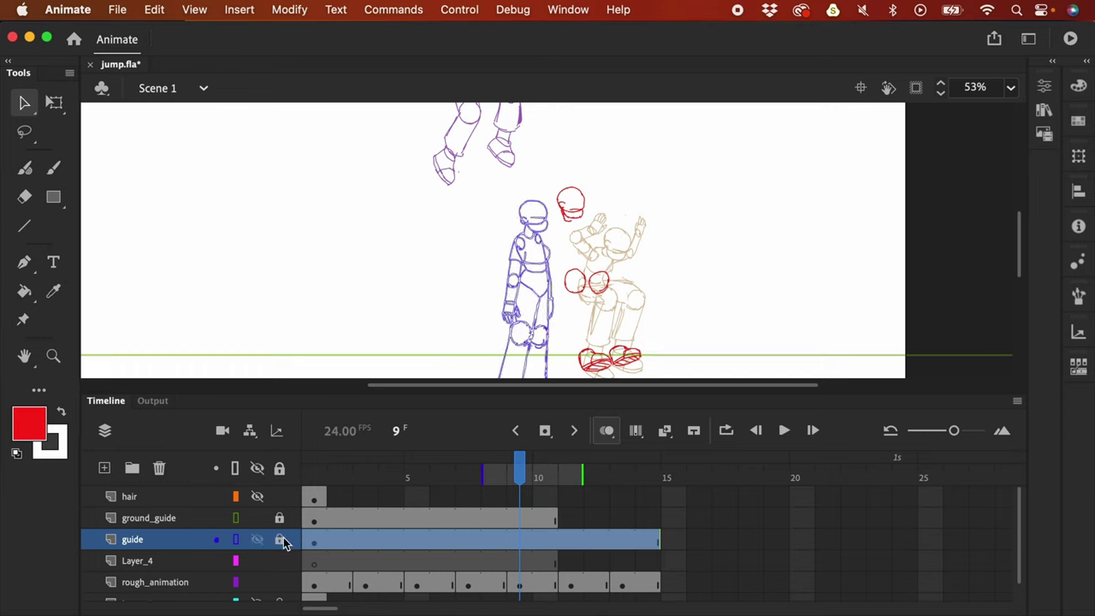
left_click(519, 585)
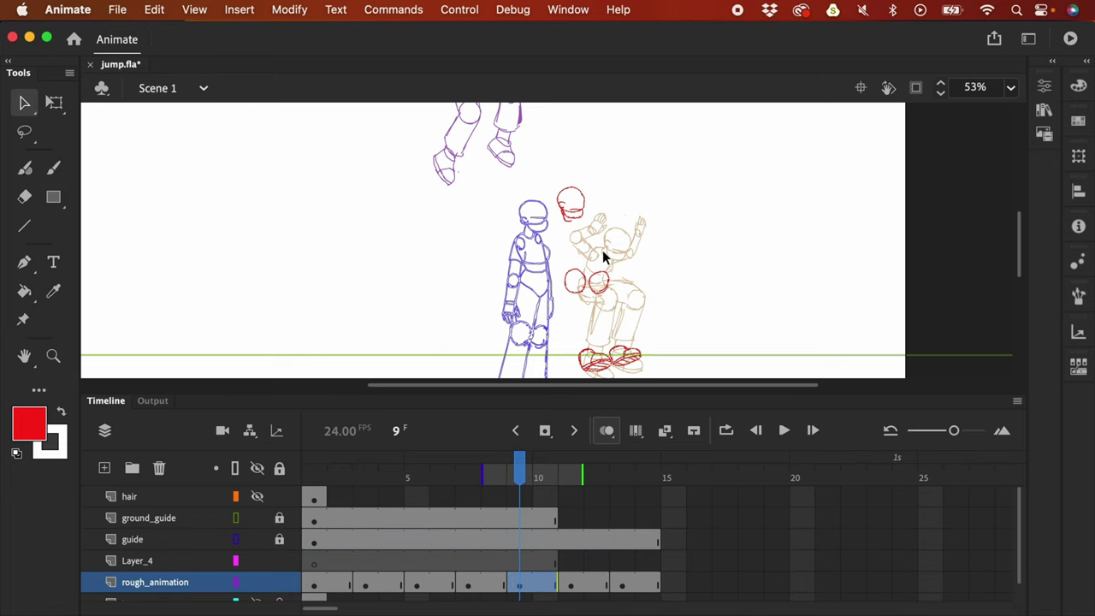
Step: Sketch the neck, shoulder circle, chest and waist beneath the new head at frame 9
key("F4")
scroll(603, 250, "up", 3)
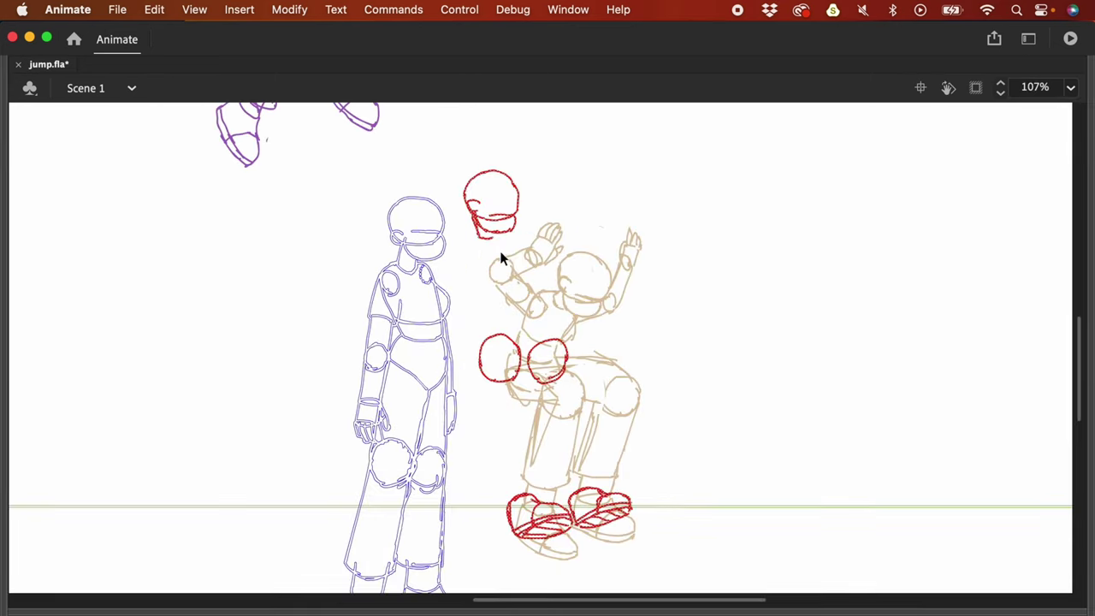
mouse_move(486, 241)
left_mouse_down()
mouse_move(493, 206)
mouse_move(504, 238)
mouse_move(478, 241)
mouse_move(513, 247)
mouse_move(469, 269)
left_mouse_up()
mouse_move(501, 236)
left_mouse_down()
mouse_move(515, 252)
mouse_move(487, 289)
mouse_move(523, 309)
left_mouse_up()
scroll(505, 291, "up", 2)
left_click_drag(479, 210, 556, 359)
Step: Lasso the new head and shift it slightly forward over the torso
key("q")
left_click_drag(523, 287, 512, 264)
left_click_drag(554, 196, 570, 205)
left_click(553, 247)
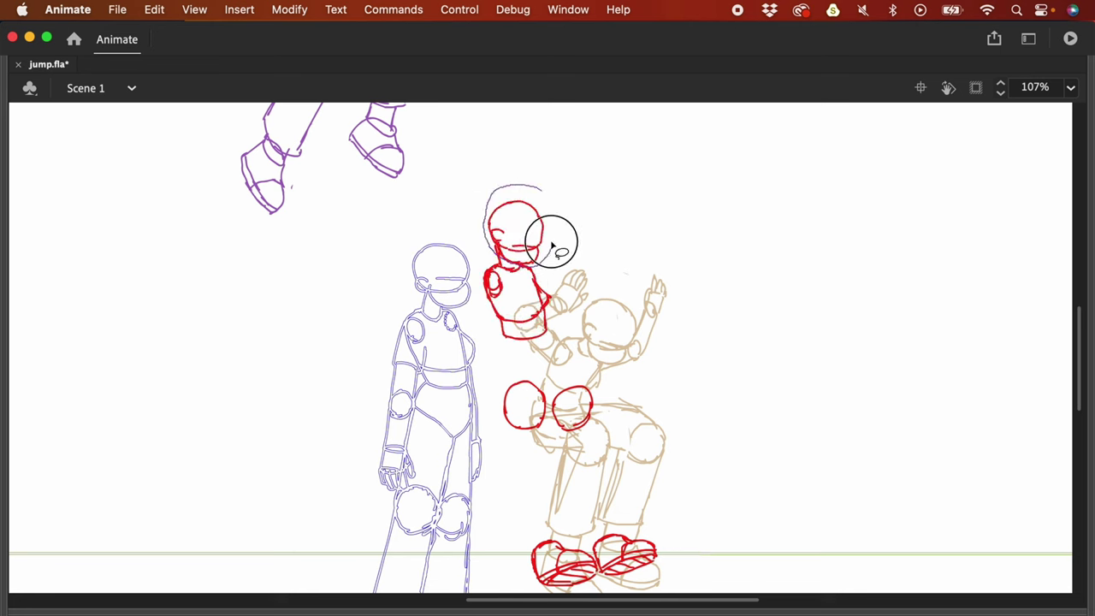
left_click_drag(552, 248, 535, 189)
Step: Sketch the pelvis below the waist and nudge the upper body upward
left_click_drag(482, 286, 512, 313)
mouse_move(588, 266)
left_mouse_down()
mouse_move(573, 223)
mouse_move(600, 319)
left_mouse_up()
mouse_move(512, 171)
left_mouse_down()
mouse_move(515, 373)
mouse_move(511, 171)
left_mouse_up()
key("shift+Up")
key("shift+Up")
Step: Place the guide figure over the in-between pose, rotate it to lean back over the landing shoes, and lock its layer
key("F4")
left_click(704, 218)
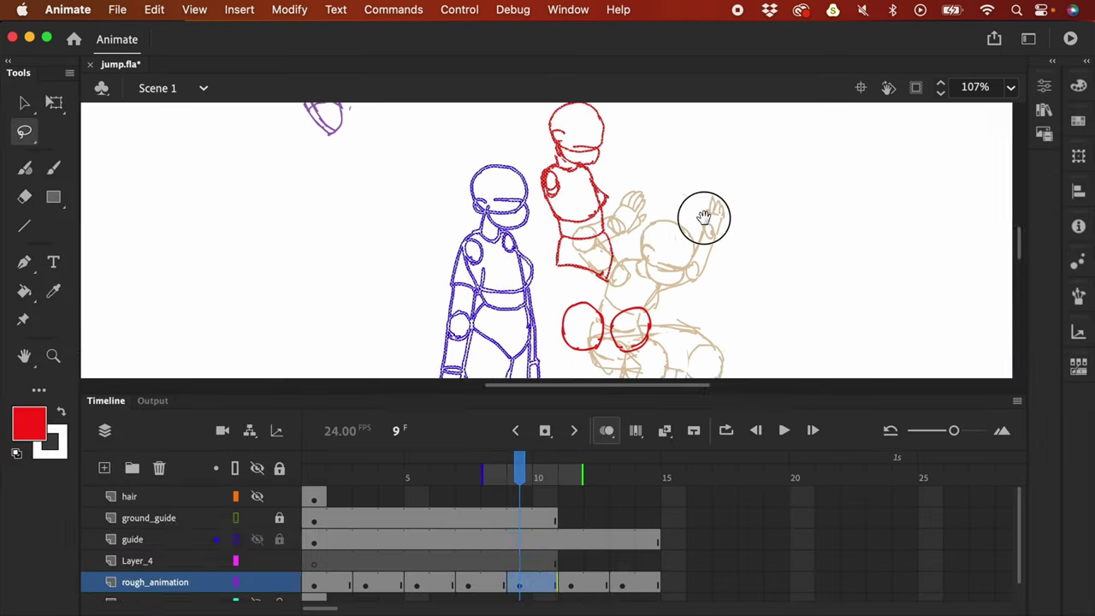
left_click(520, 540)
key("super+minus")
mouse_move(590, 272)
left_mouse_down()
mouse_move(548, 201)
mouse_move(582, 216)
mouse_move(575, 224)
left_mouse_up()
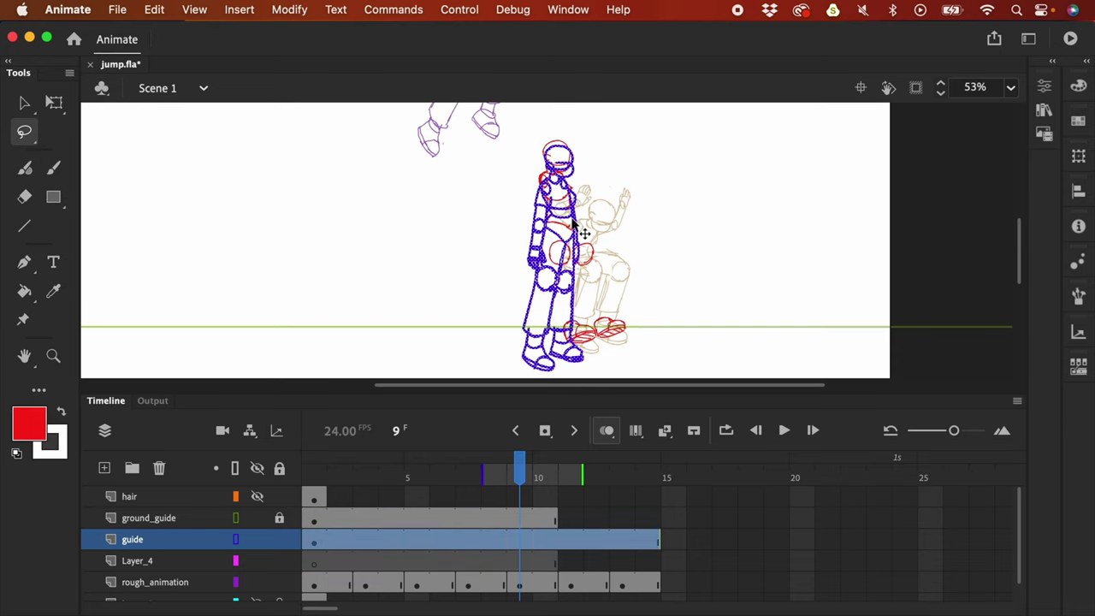
key("q")
mouse_move(597, 158)
left_mouse_down()
mouse_move(550, 135)
mouse_move(558, 147)
left_mouse_up()
left_click_drag(571, 246, 570, 219)
left_click(279, 539)
left_click(520, 584)
Step: Raise the sketched upper body slightly to match the guide's proportions and nudge both knee circles down and forward
key("super+equal")
key("F4")
left_click_drag(670, 183, 697, 313)
left_click(464, 150)
left_click_drag(479, 263, 473, 245)
left_click_drag(485, 376, 530, 413)
key("Down")
key("Down")
key("Down")
key("Down")
key("Down")
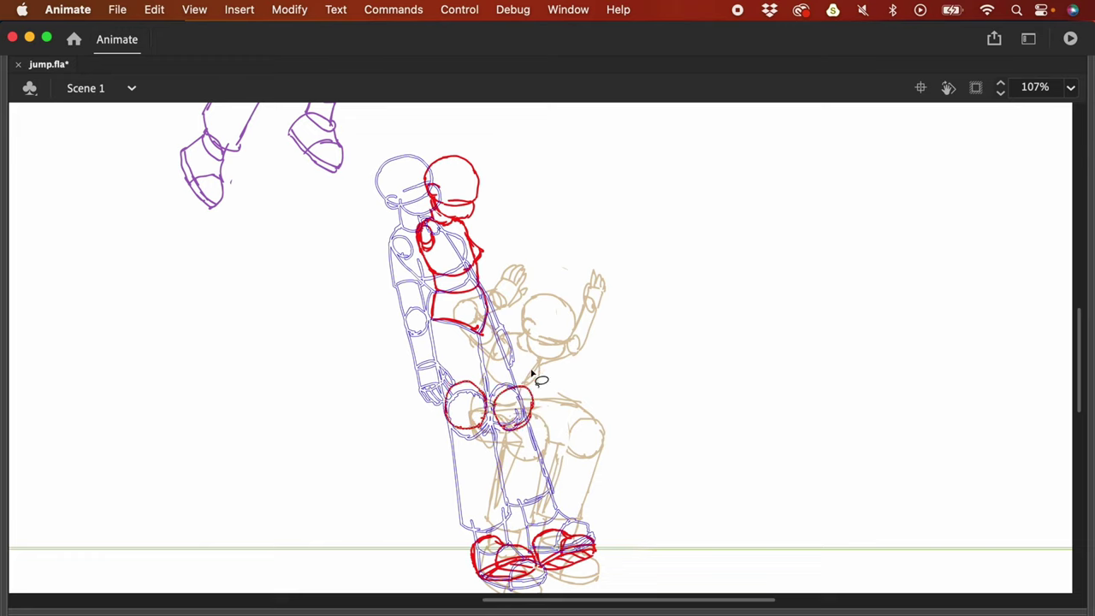
key("Right")
key("Right")
Step: Draw the near leg's thigh and shin lines from the pelvis past the knee toward the ankle
key("F4")
scroll(626, 318, "down", 3)
key("F4")
key("b")
left_click_drag(433, 226, 446, 293)
left_click_drag(485, 308, 479, 242)
left_click_drag(448, 329, 465, 426)
left_click_drag(487, 331, 501, 399)
left_click_drag(488, 341, 505, 414)
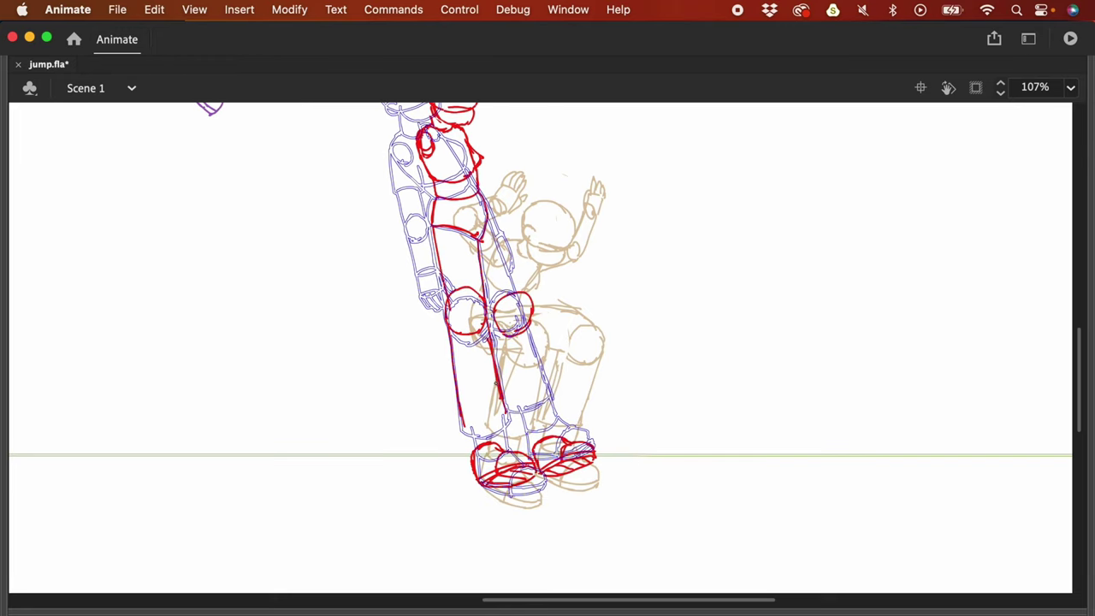
Step: Sketch two comparison trouser legs with ankles beside the figure, one hem curving downward and the other curving upward
mouse_move(650, 341)
left_mouse_down()
mouse_move(665, 296)
mouse_move(652, 294)
left_mouse_up()
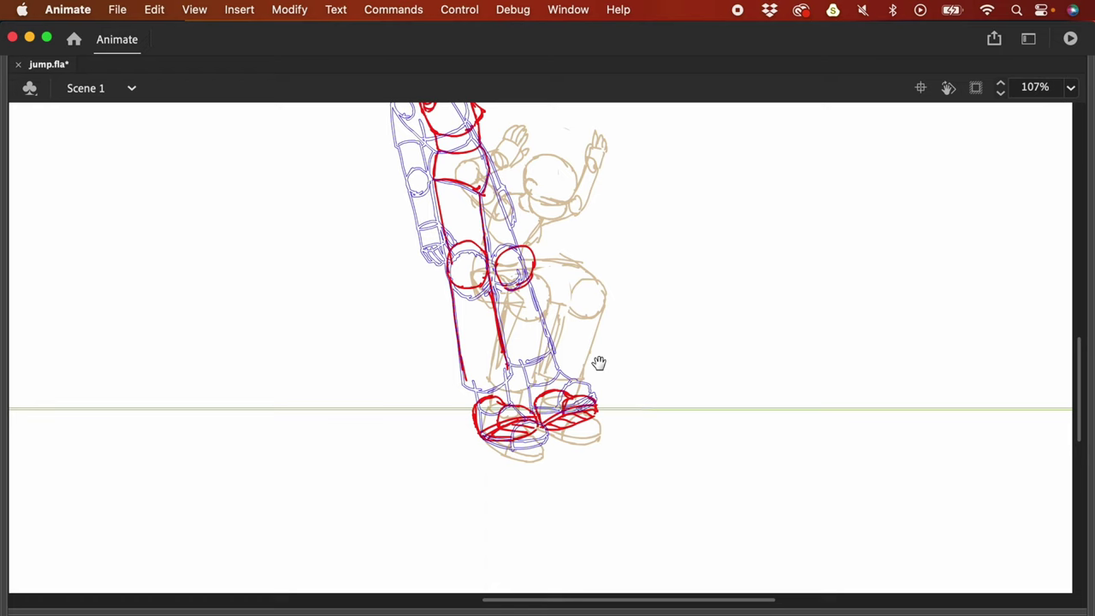
mouse_move(599, 363)
left_mouse_down()
mouse_move(687, 439)
mouse_move(690, 427)
left_mouse_up()
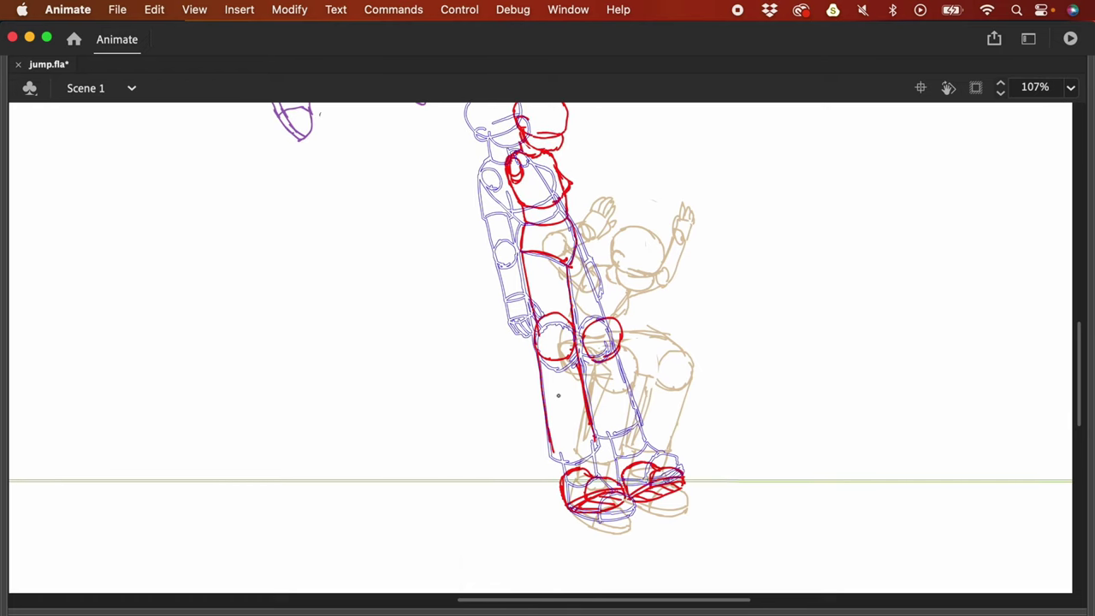
left_click_drag(288, 227, 283, 341)
left_click_drag(356, 229, 359, 341)
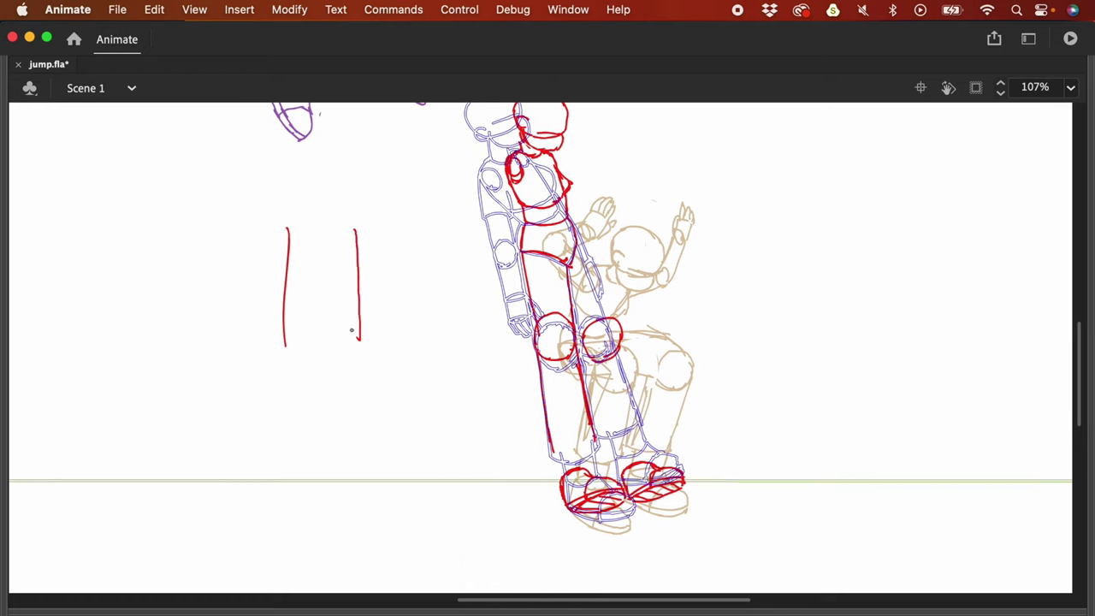
mouse_move(284, 342)
left_mouse_down()
mouse_move(364, 353)
mouse_move(305, 352)
mouse_move(300, 387)
left_mouse_up()
left_click_drag(344, 359, 343, 397)
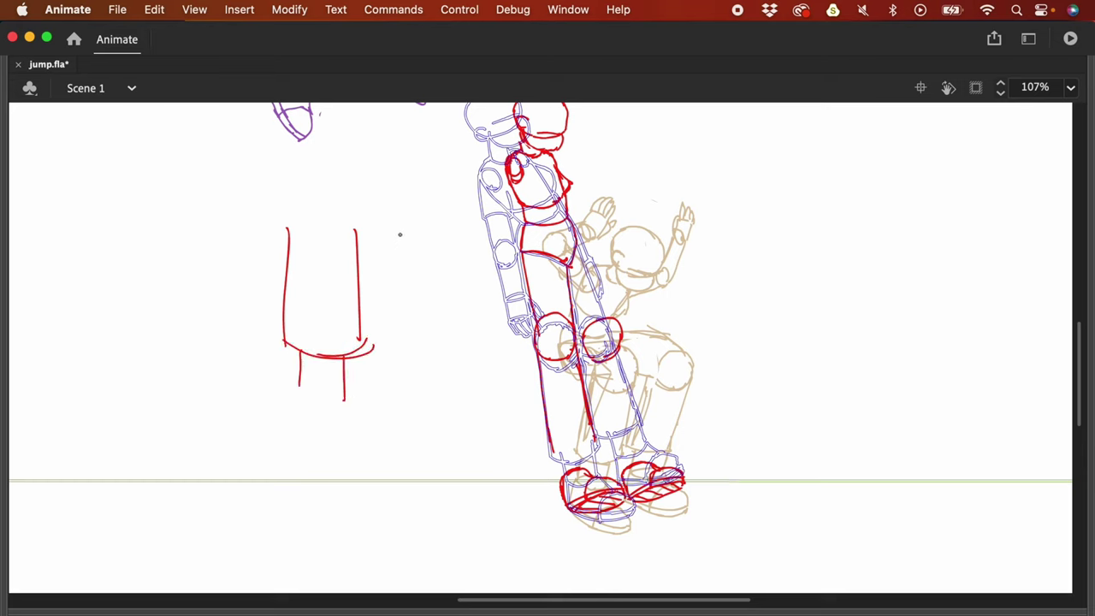
left_click_drag(399, 231, 404, 335)
left_click_drag(452, 228, 473, 329)
mouse_move(399, 351)
left_mouse_down()
mouse_move(465, 327)
mouse_move(425, 393)
left_mouse_up()
left_click_drag(454, 323, 456, 390)
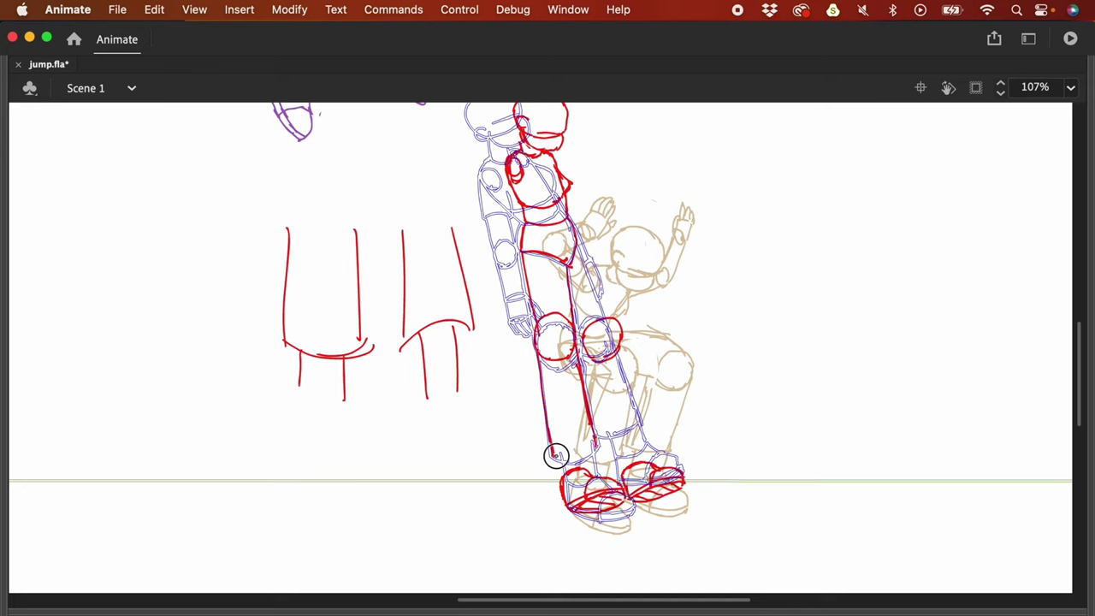
Step: Draw the near leg's upward-curving hem and ankle, and complete the far leg with thigh, shin, hem and ankle lines
mouse_move(556, 455)
left_mouse_down()
mouse_move(594, 432)
mouse_move(588, 459)
left_mouse_up()
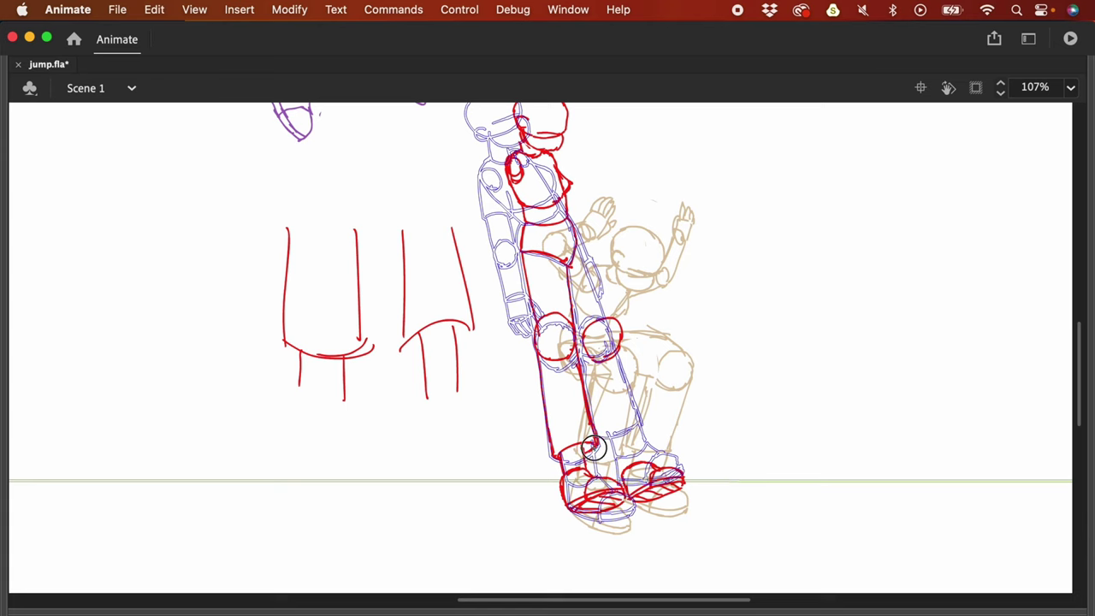
left_click_drag(579, 236, 612, 325)
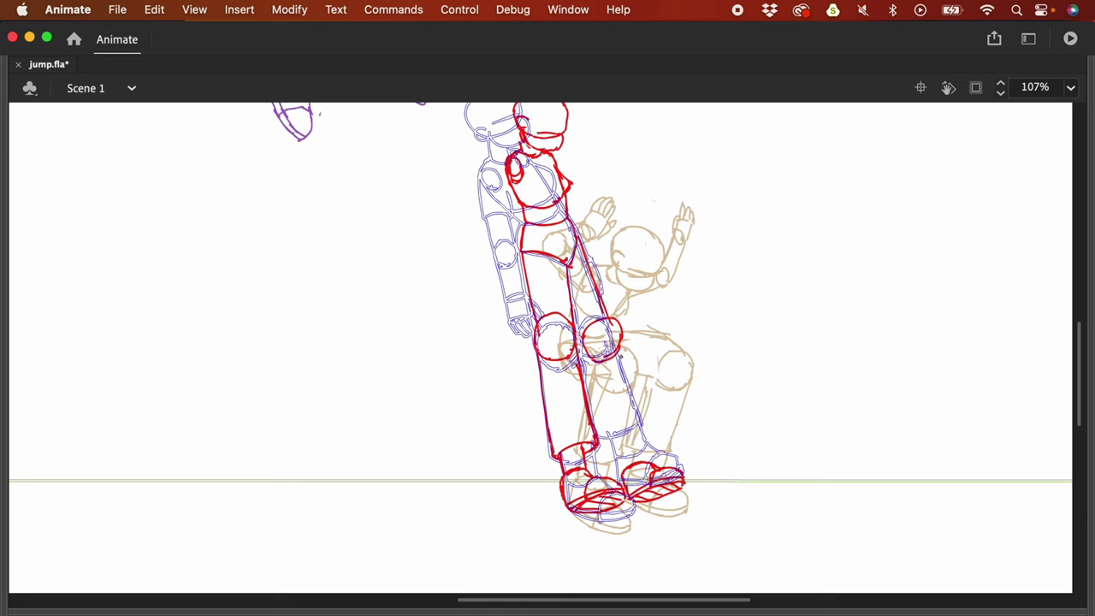
left_click_drag(621, 356, 642, 430)
left_click_drag(615, 441, 622, 471)
left_click_drag(637, 433, 647, 464)
Step: Hide the guide layer and check the in-between pose against the peak and landing poses
left_click_drag(612, 126, 626, 204)
key("l")
mouse_move(585, 158)
left_mouse_down()
mouse_move(498, 432)
mouse_move(557, 542)
mouse_move(633, 544)
mouse_move(681, 435)
mouse_move(588, 176)
left_mouse_up()
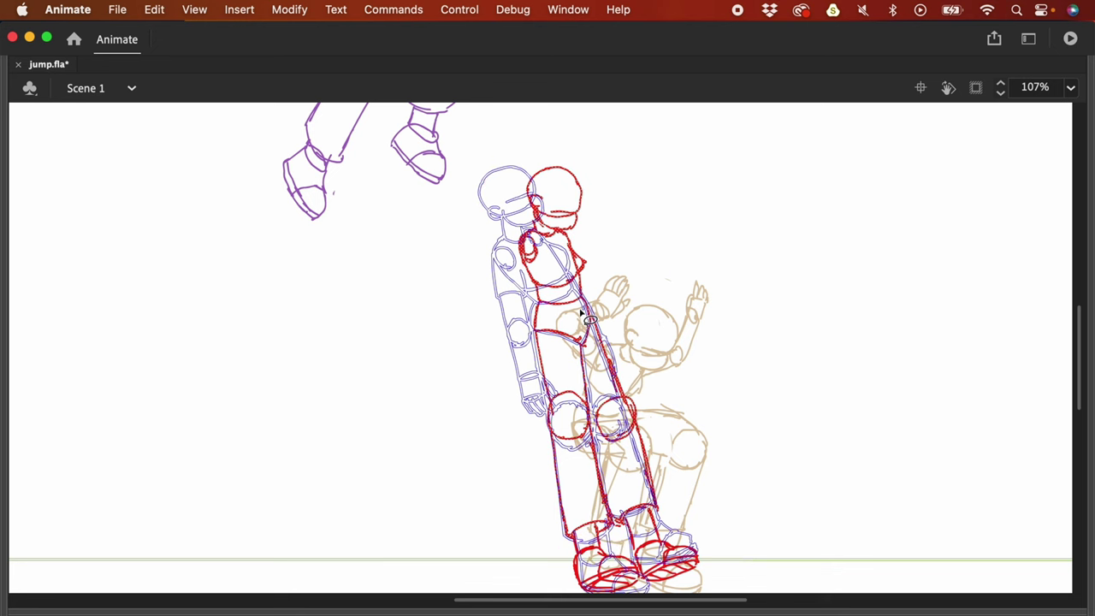
left_click_drag(588, 317, 591, 325)
key("F4")
key("super+minus")
left_click_drag(721, 317, 685, 248)
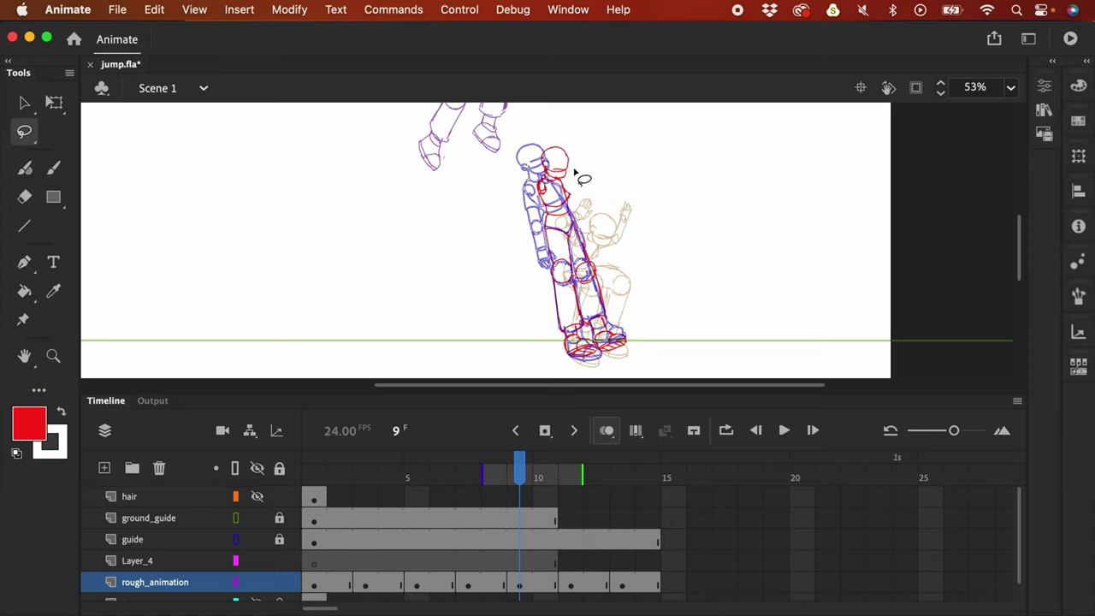
key("super+equal")
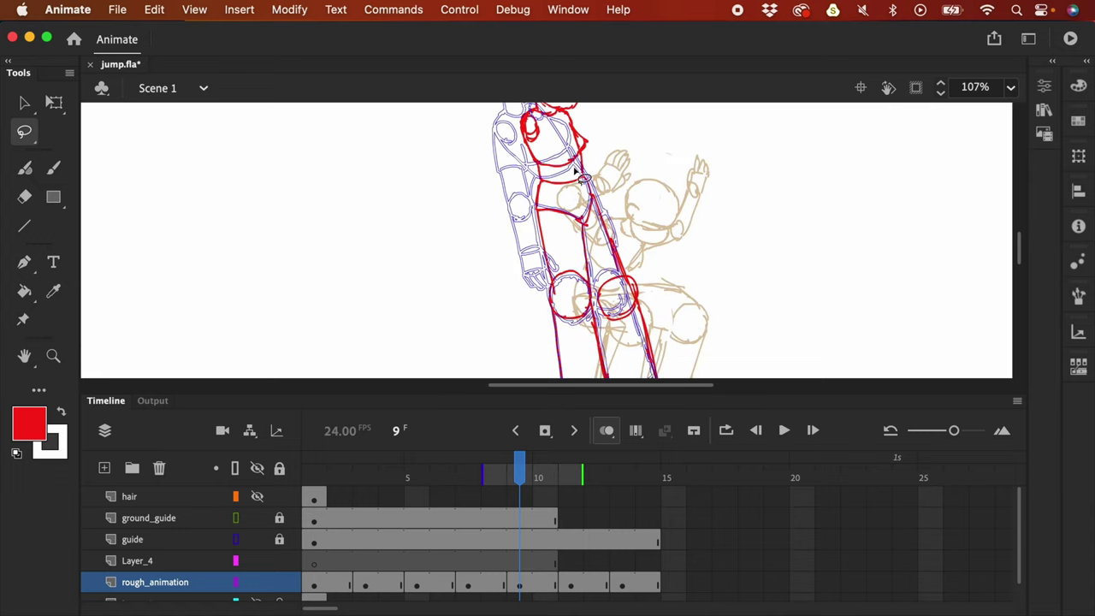
scroll(728, 169, "down", 5)
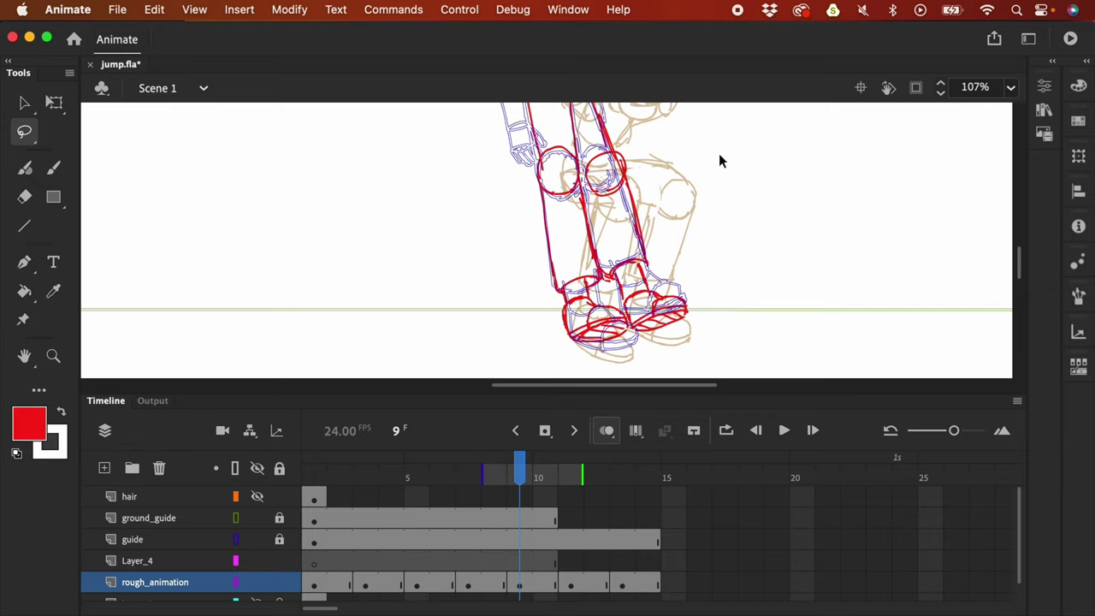
key("super+minus")
scroll(638, 219, "up", 2)
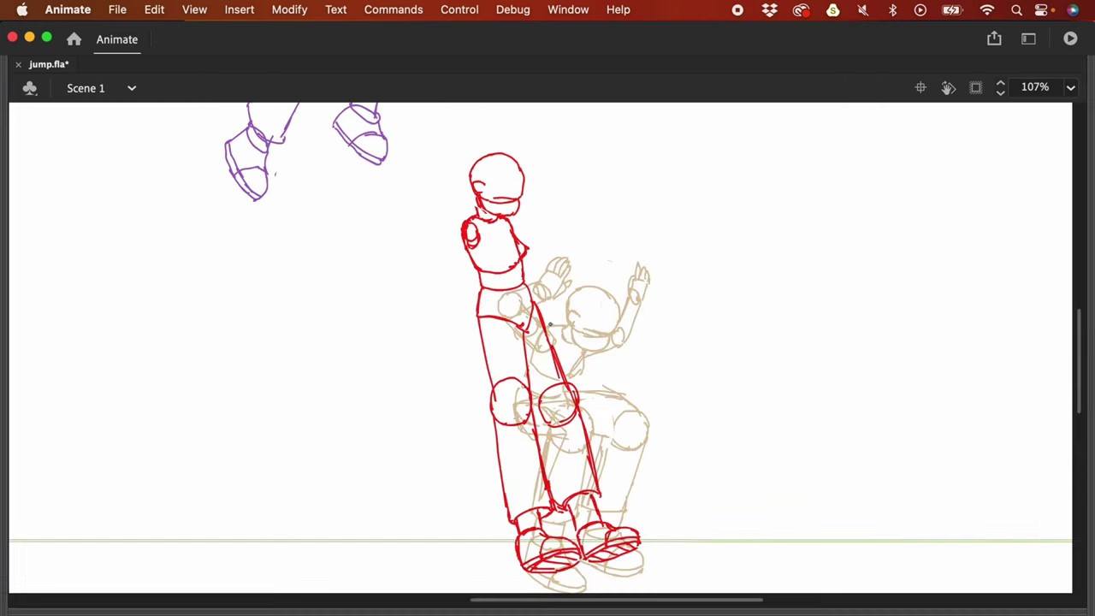
key("super+minus")
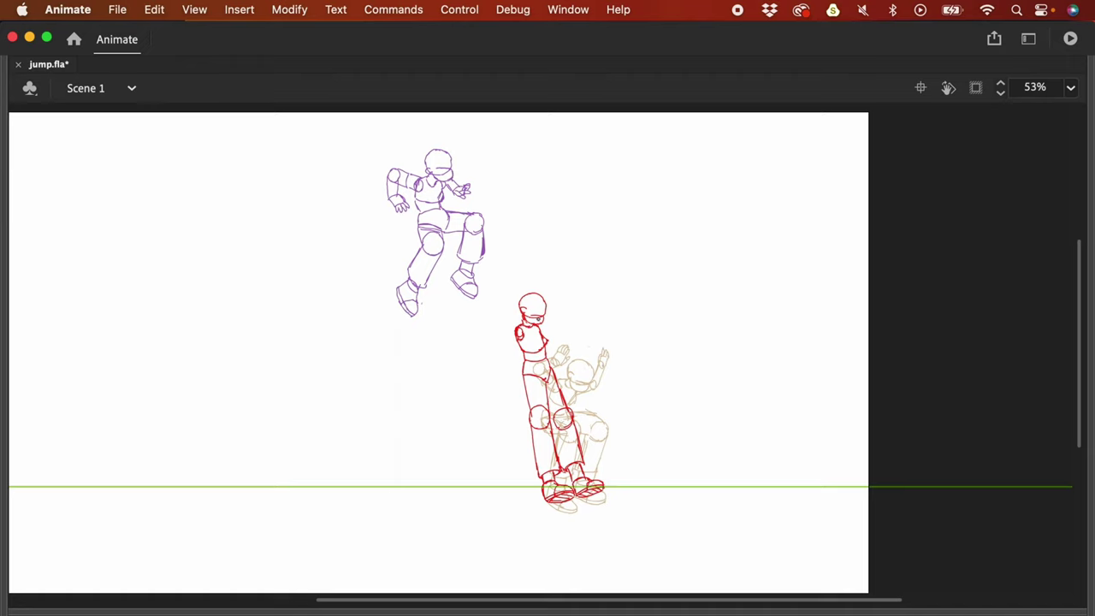
left_click_drag(517, 328, 515, 397)
key("super+z")
key("super+z")
mouse_move(516, 337)
left_mouse_down()
mouse_move(492, 315)
mouse_move(494, 276)
left_mouse_up()
key("super+z")
key("super+z")
key("super+z")
key("super+z")
Step: Add the short sleeve lines to the near upper arm of the take-off pose at frame 5
key("super+equal")
left_click_drag(615, 333, 630, 348)
key("F4")
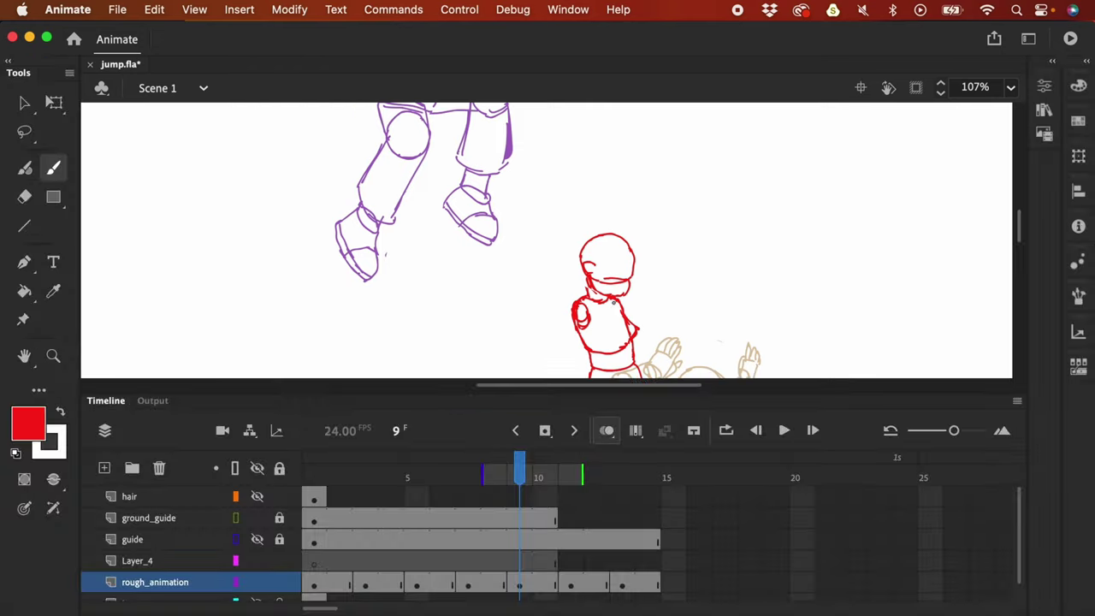
scroll(696, 313, "down", 1)
key("super+minus")
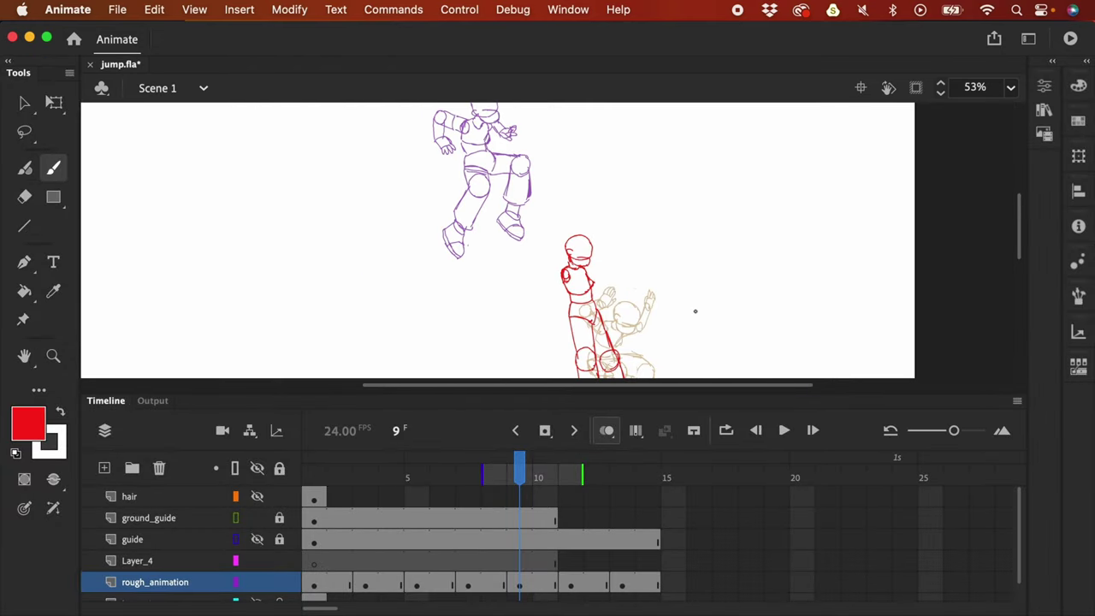
left_click(414, 479)
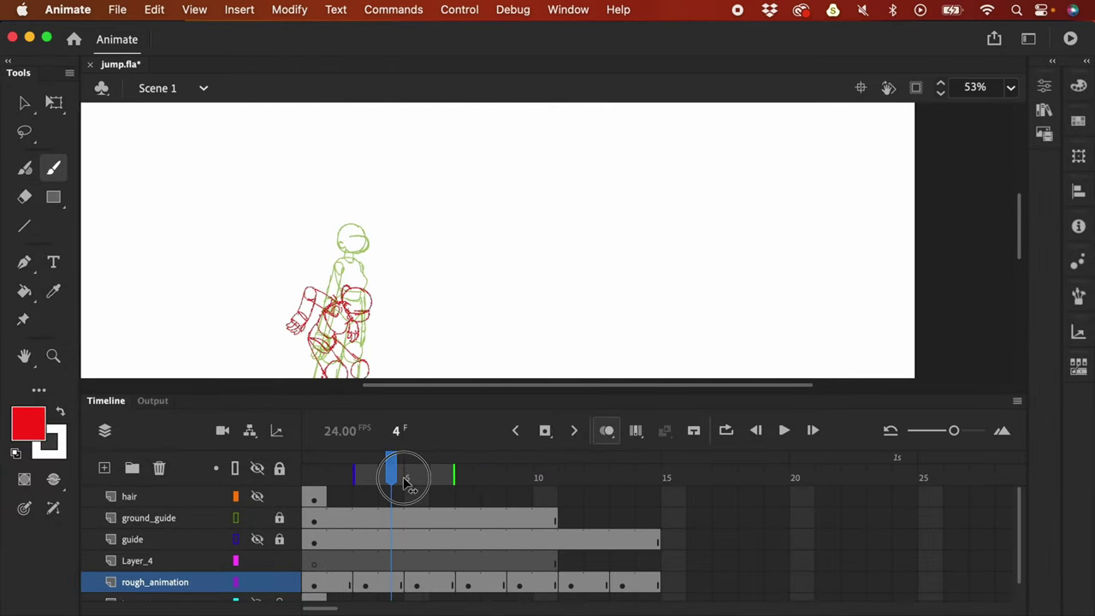
left_click(417, 585)
left_click_drag(566, 294, 647, 387)
key("super+equal")
key("F4")
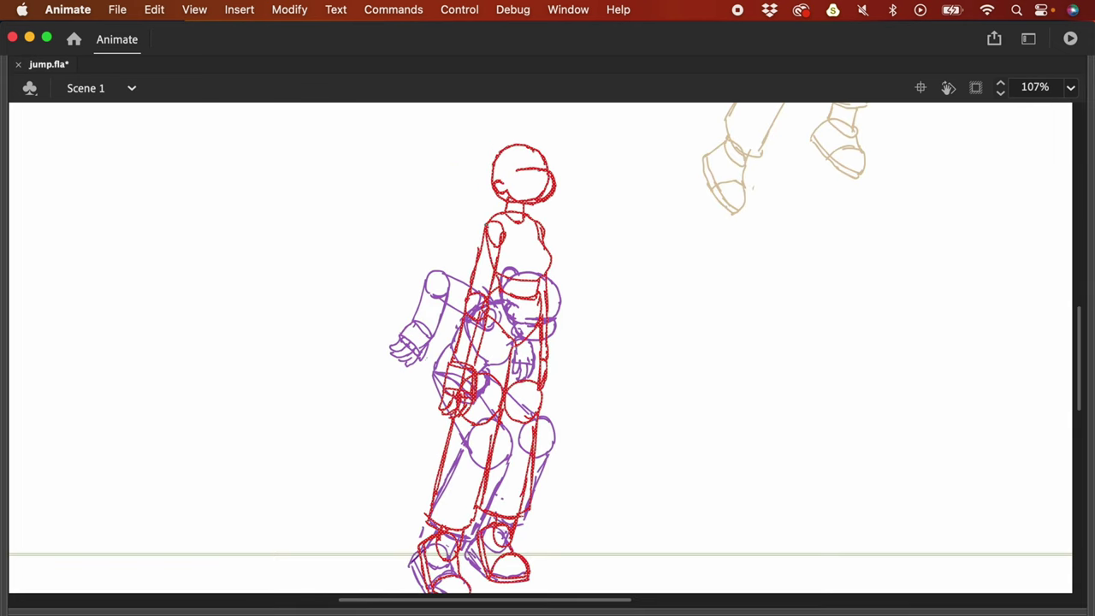
left_click_drag(480, 239, 476, 257)
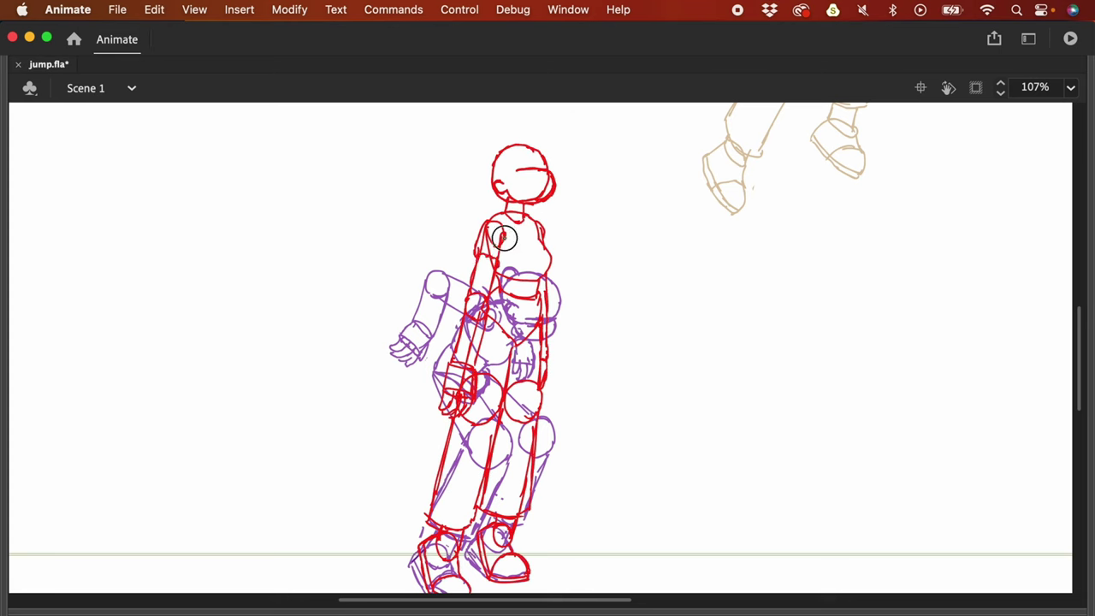
key("F4")
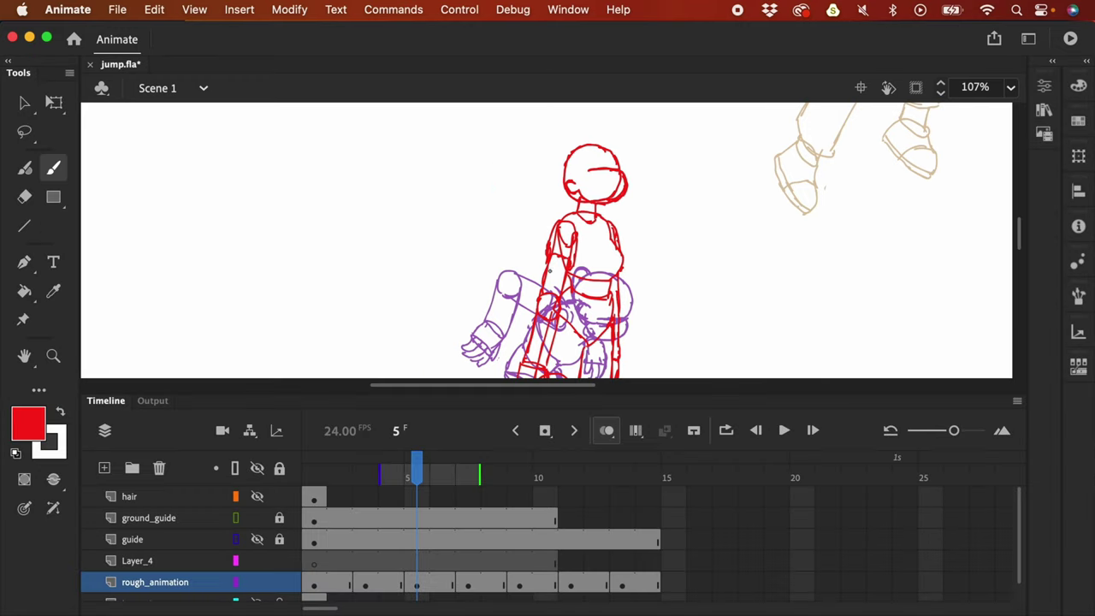
Step: Return to the in-between drawing at frame 9 of rough_animation and hide the panels
left_click(526, 584)
key("F4")
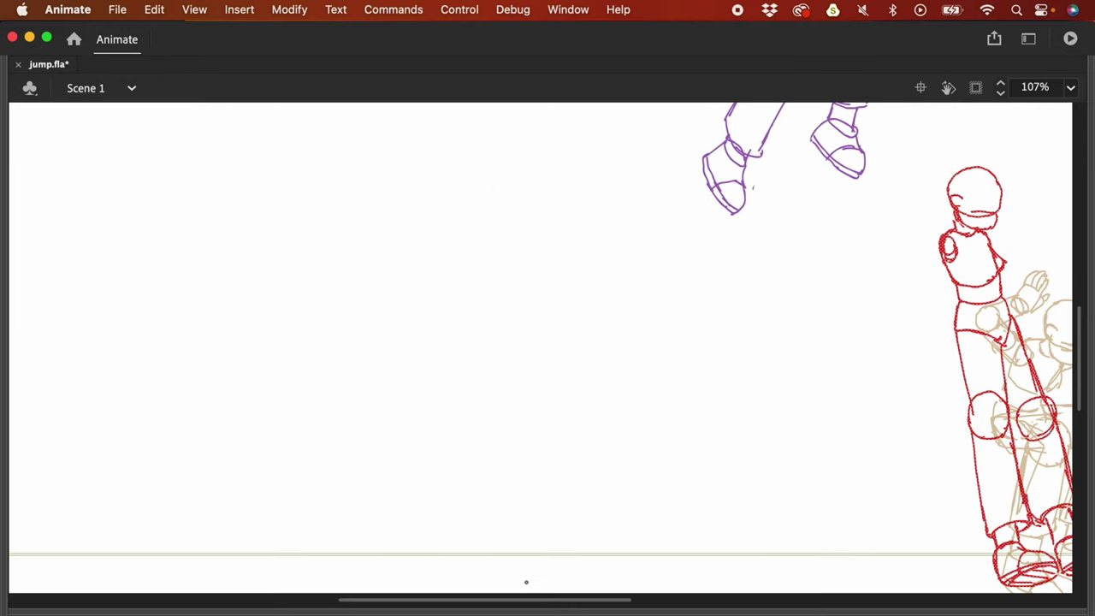
scroll(727, 379, "right", 8)
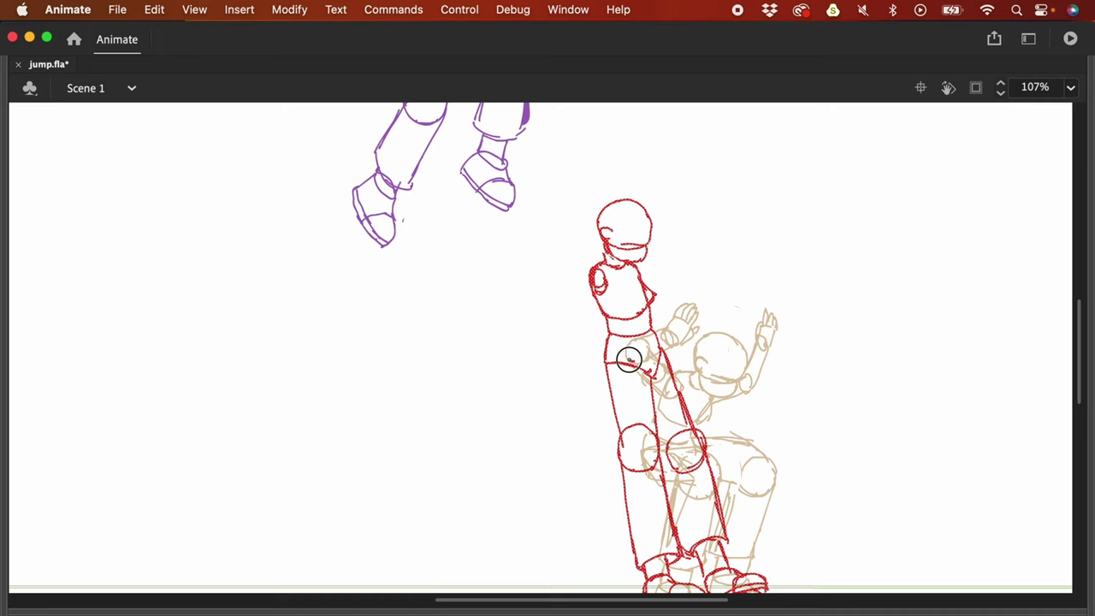
key("v")
mouse_move(634, 340)
left_mouse_down()
mouse_move(623, 356)
mouse_move(633, 339)
mouse_move(648, 346)
left_mouse_up()
key("super+a")
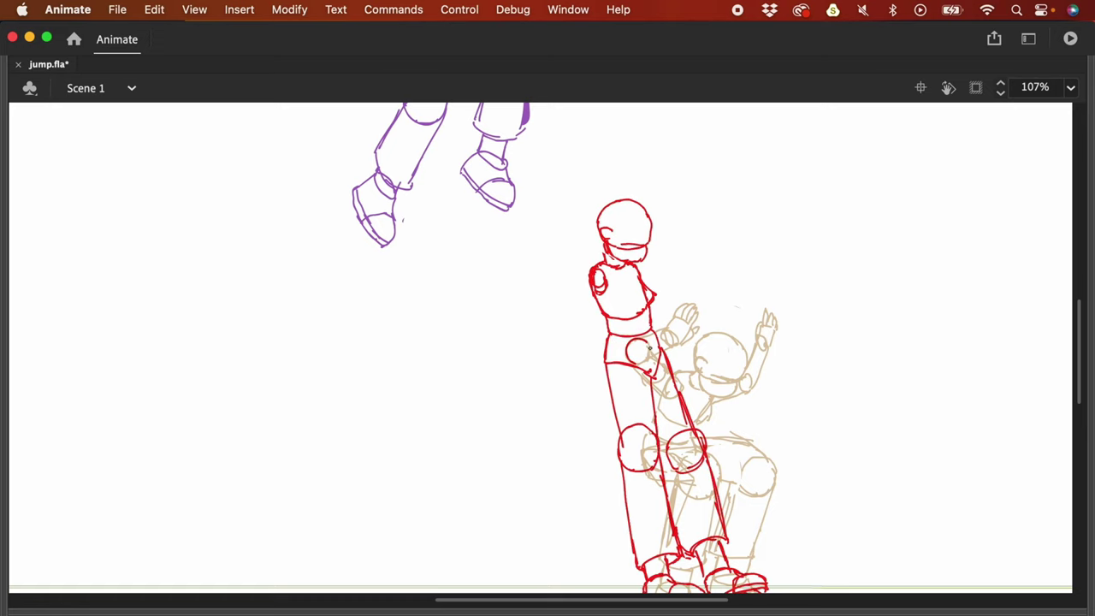
key("super+z")
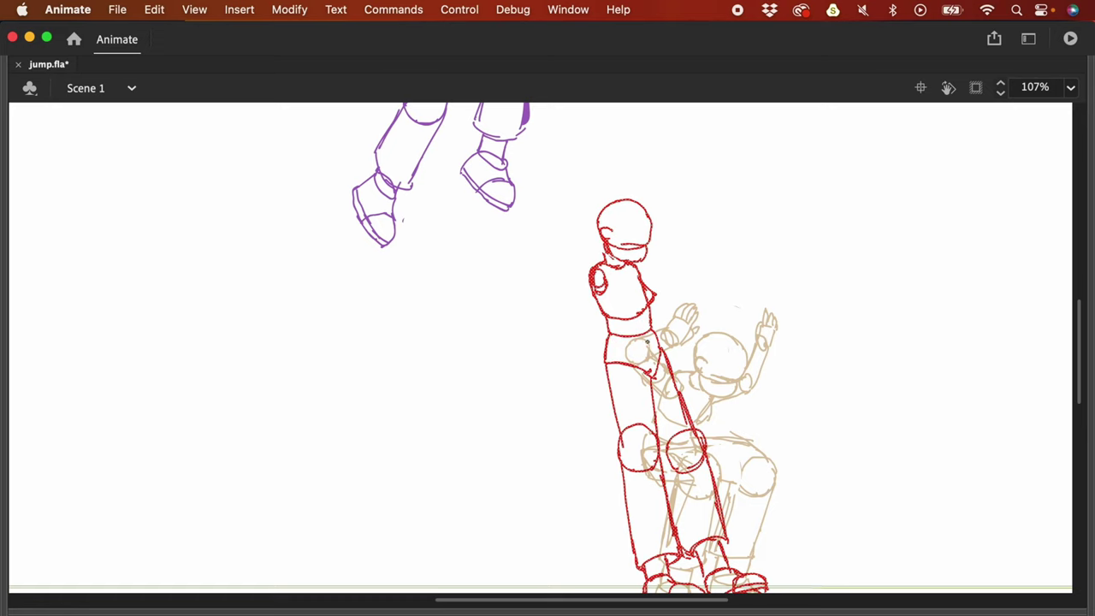
left_click_drag(663, 340, 664, 390)
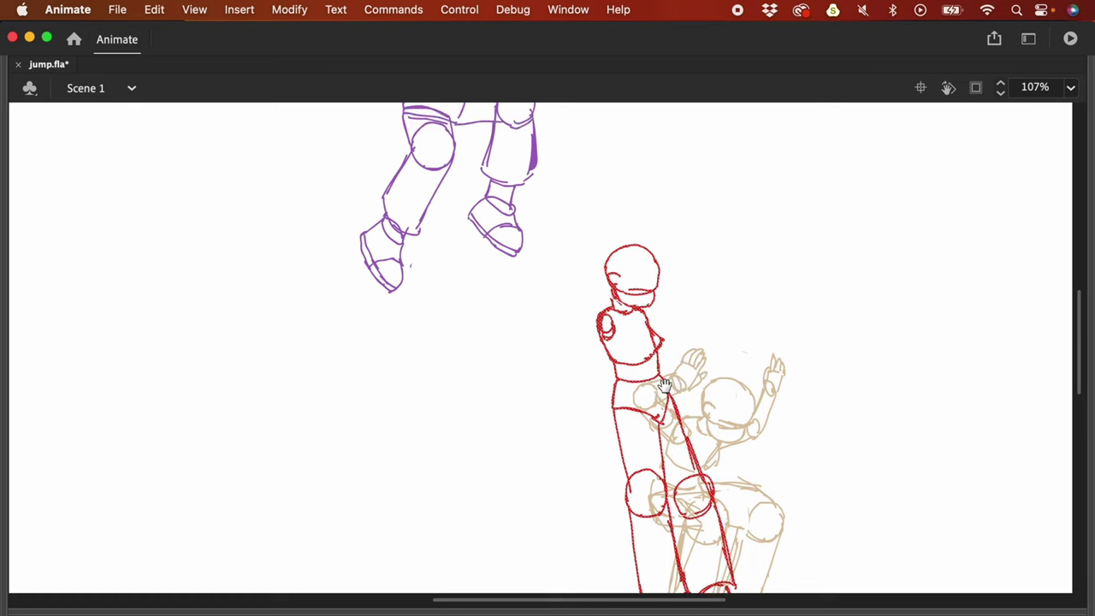
Step: Trace the peak pose's near elbow circle and move the copy beside the in-between figure's head as its raised elbow
scroll(659, 334, "up", 5)
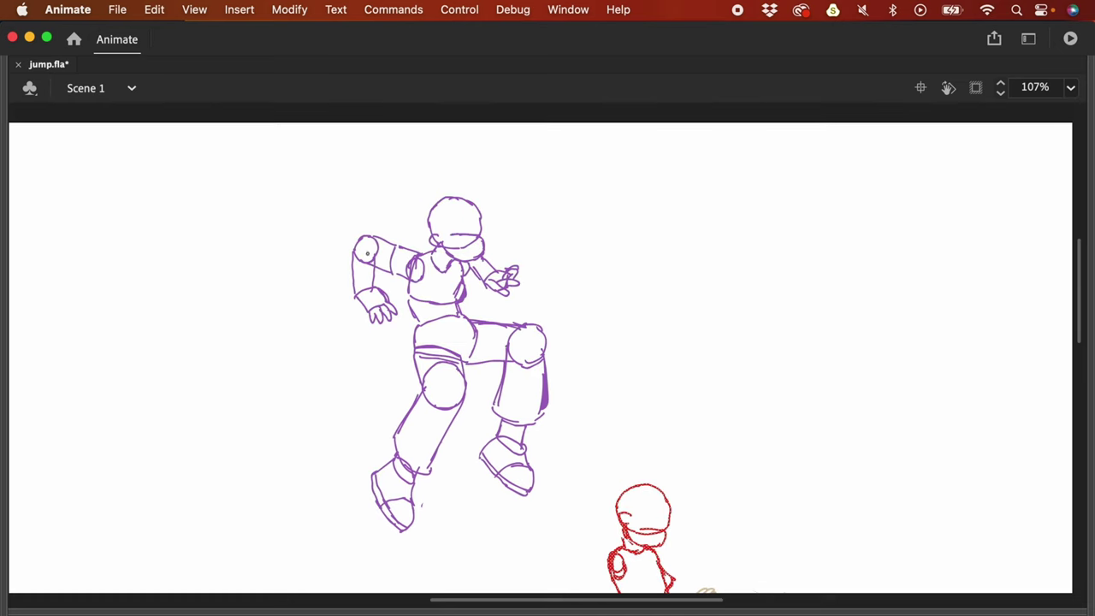
mouse_move(359, 251)
left_mouse_down()
mouse_move(366, 240)
mouse_move(364, 261)
left_mouse_up()
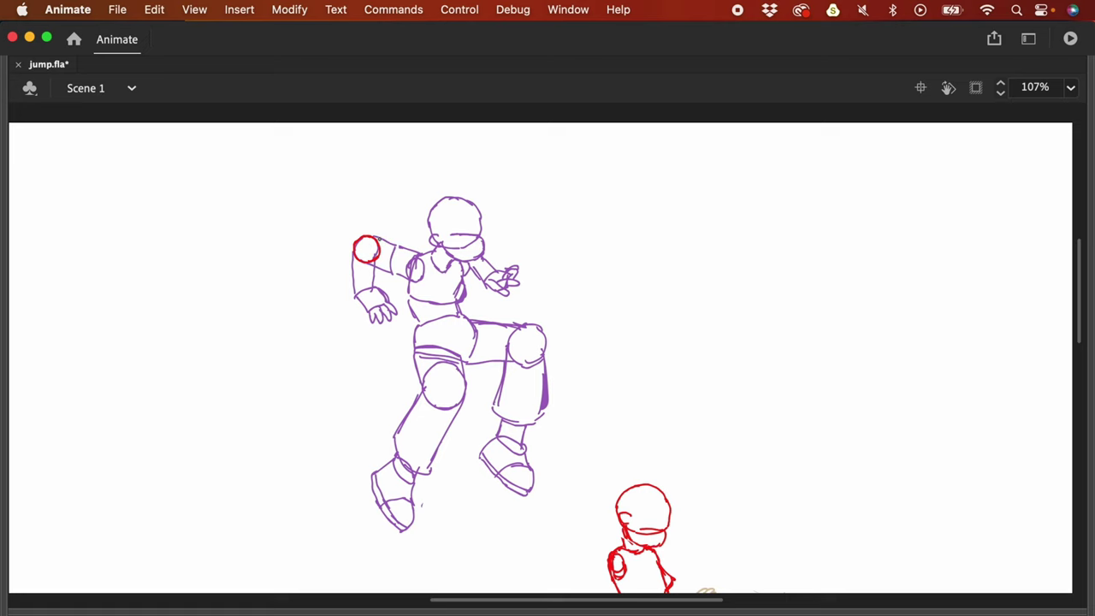
left_click_drag(454, 285, 412, 189)
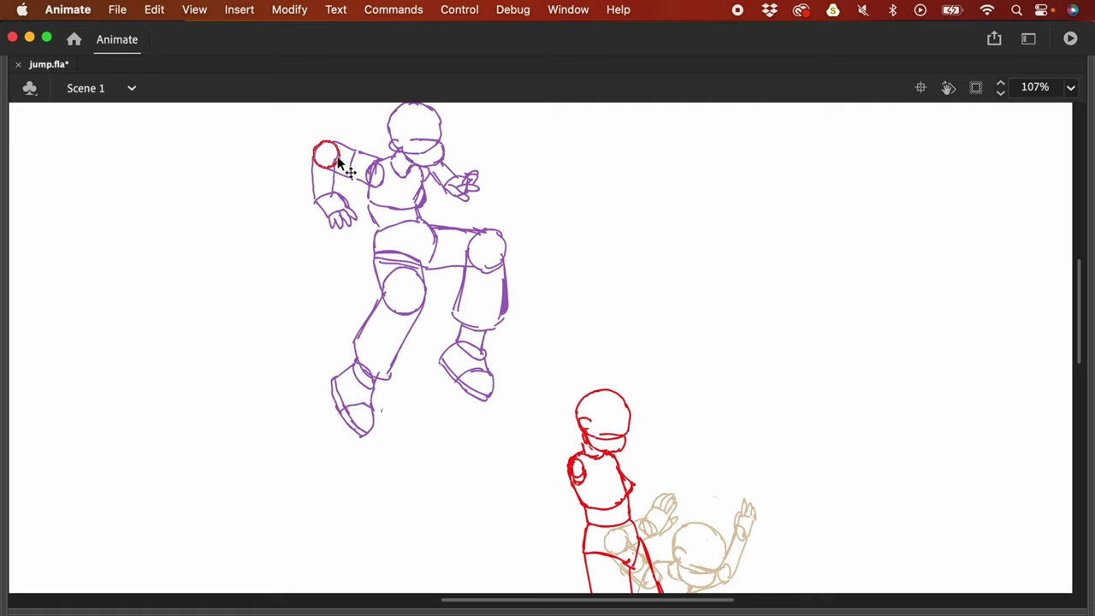
left_click_drag(338, 159, 541, 475)
scroll(509, 374, "down", 2)
scroll(508, 374, "right", 1)
left_click_drag(508, 374, 525, 327)
left_click_drag(581, 299, 585, 321)
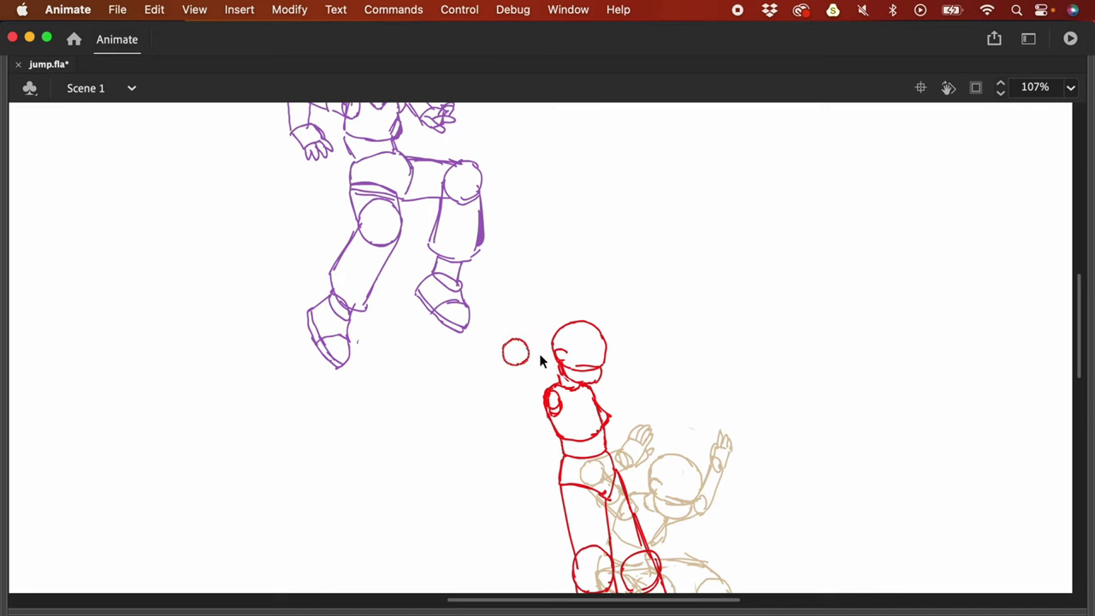
left_click_drag(529, 363, 527, 362)
left_click_drag(480, 340, 524, 371)
mouse_move(525, 366)
left_mouse_down()
mouse_move(508, 320)
mouse_move(530, 343)
left_mouse_up()
Step: Draw the in-between figure's near arm raised overhead with the brush, adding upper arm, forearm, wrist and fingers
key("b")
left_click_drag(506, 290, 578, 356)
mouse_move(510, 321)
left_mouse_down()
mouse_move(510, 368)
mouse_move(531, 366)
left_mouse_up()
left_click_drag(511, 320, 532, 316)
mouse_move(593, 297)
left_mouse_down()
mouse_move(566, 322)
mouse_move(545, 304)
left_mouse_up()
left_click_drag(463, 323, 481, 303)
left_click_drag(482, 303, 485, 327)
left_click_drag(458, 301, 471, 301)
left_click_drag(470, 301, 479, 301)
left_click_drag(486, 304, 492, 298)
Step: Draw the far arm raised beside the head, with its forearm, wrist and fingers reaching upward
mouse_move(556, 416)
left_mouse_down()
mouse_move(575, 377)
mouse_move(565, 377)
mouse_move(571, 322)
left_mouse_up()
left_click_drag(559, 343, 558, 305)
mouse_move(557, 305)
left_mouse_down()
mouse_move(570, 318)
mouse_move(568, 308)
left_mouse_up()
mouse_move(558, 305)
left_mouse_down()
mouse_move(559, 286)
mouse_move(570, 306)
left_mouse_up()
Step: Show the panels again and play the jump animation with the whole stage in view
key("super+minus")
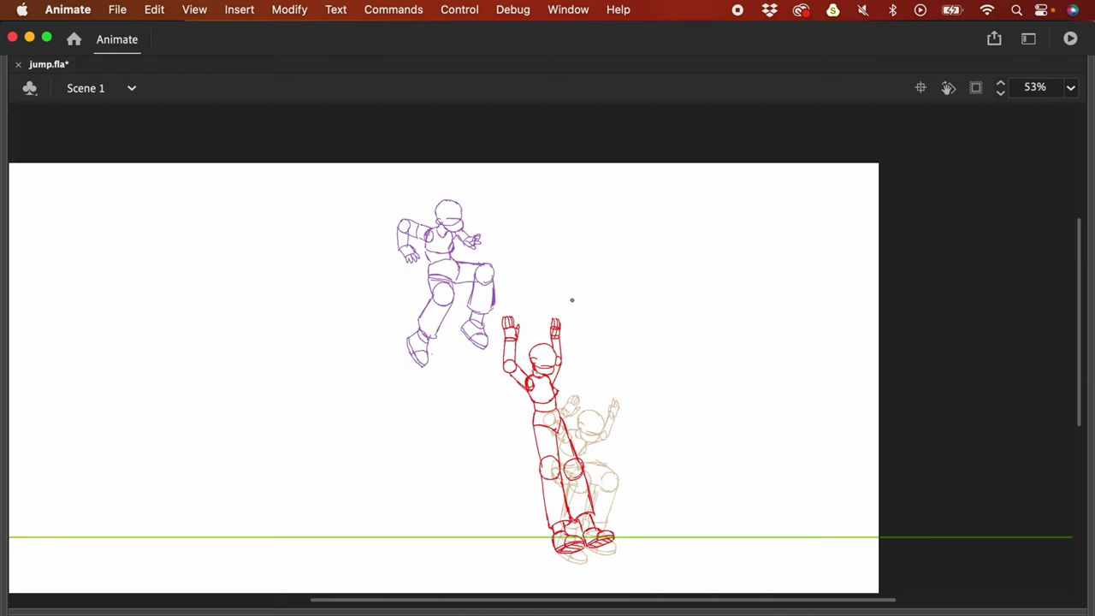
key("F4")
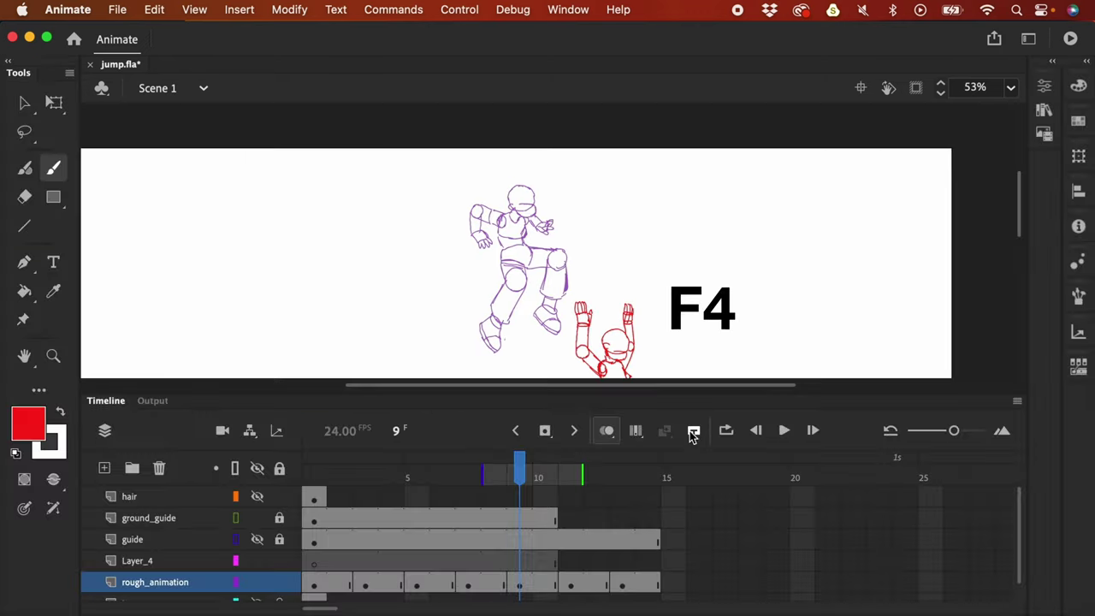
key("super+minus")
left_click_drag(741, 313, 727, 225)
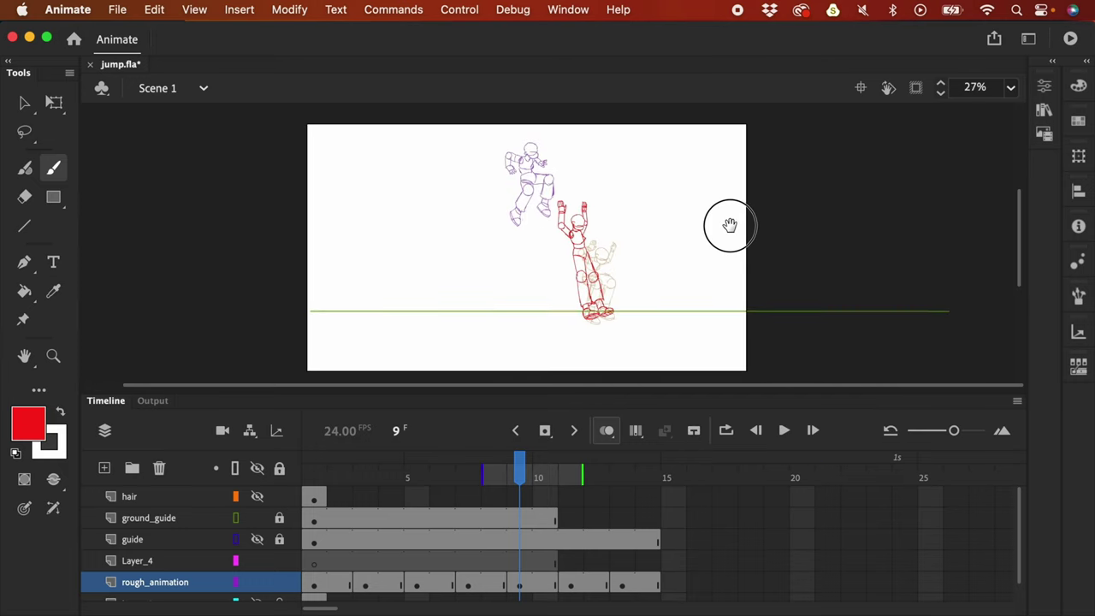
key("Return")
key("Return")
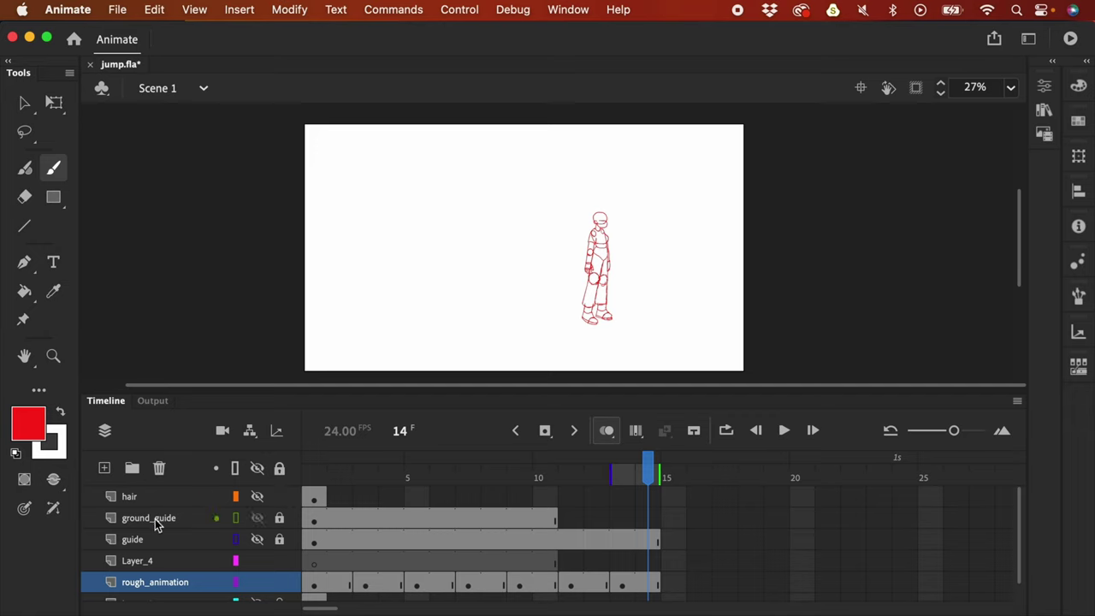
Step: Extend the ground_guide layer to frame 14 so it spans the whole rough animation
left_click(257, 536)
left_click(653, 519)
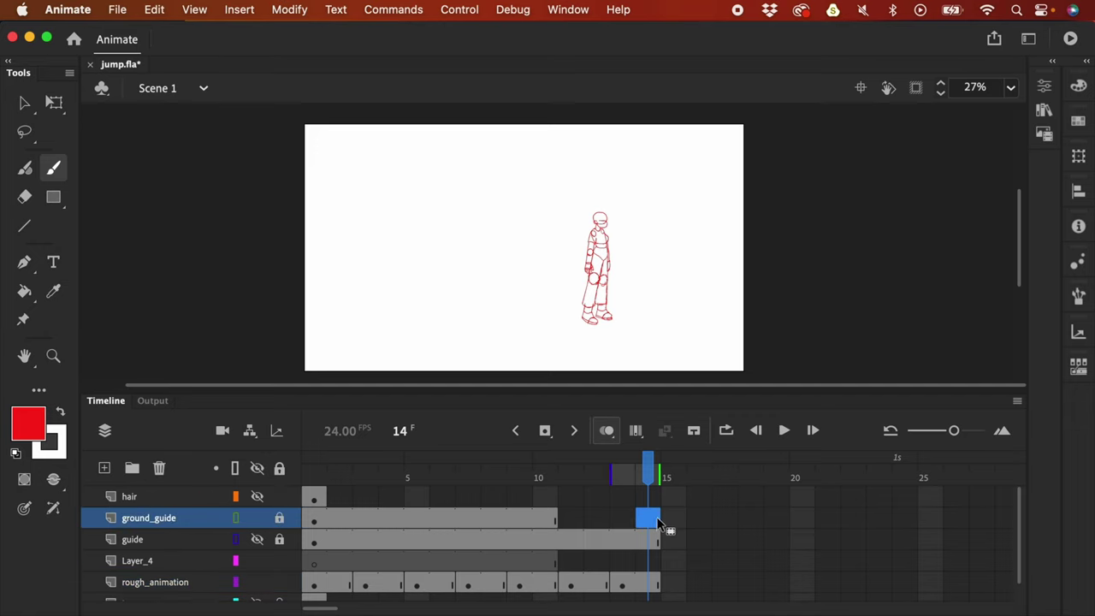
key("F5")
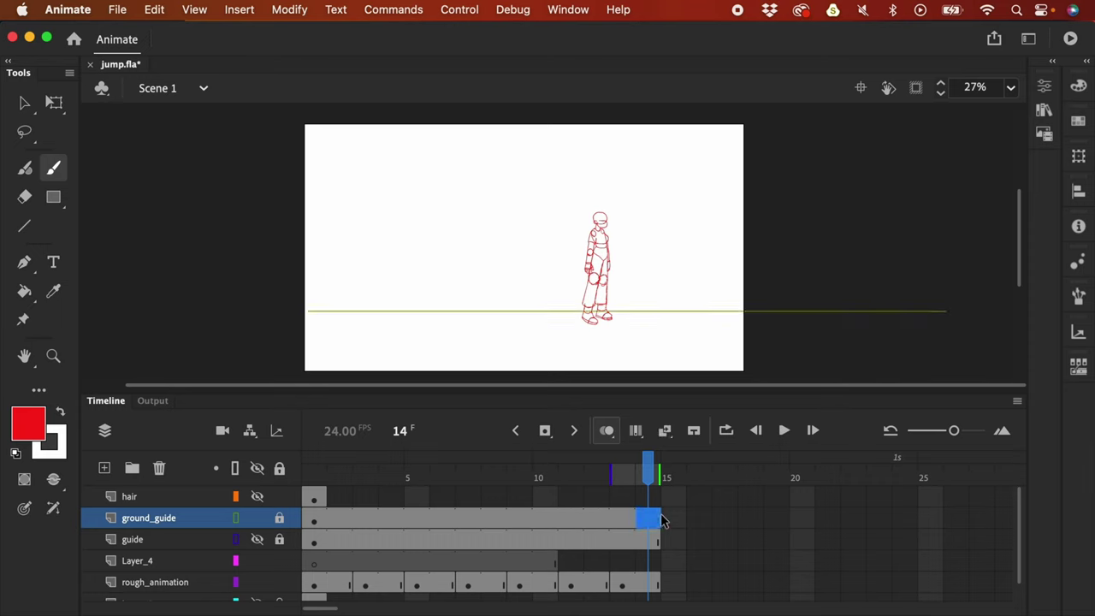
Step: Play the jump animation repeatedly to judge its motion and timing against the ground line
key("Return")
key("Return")
key("Return")
key("Return")
key("Return")
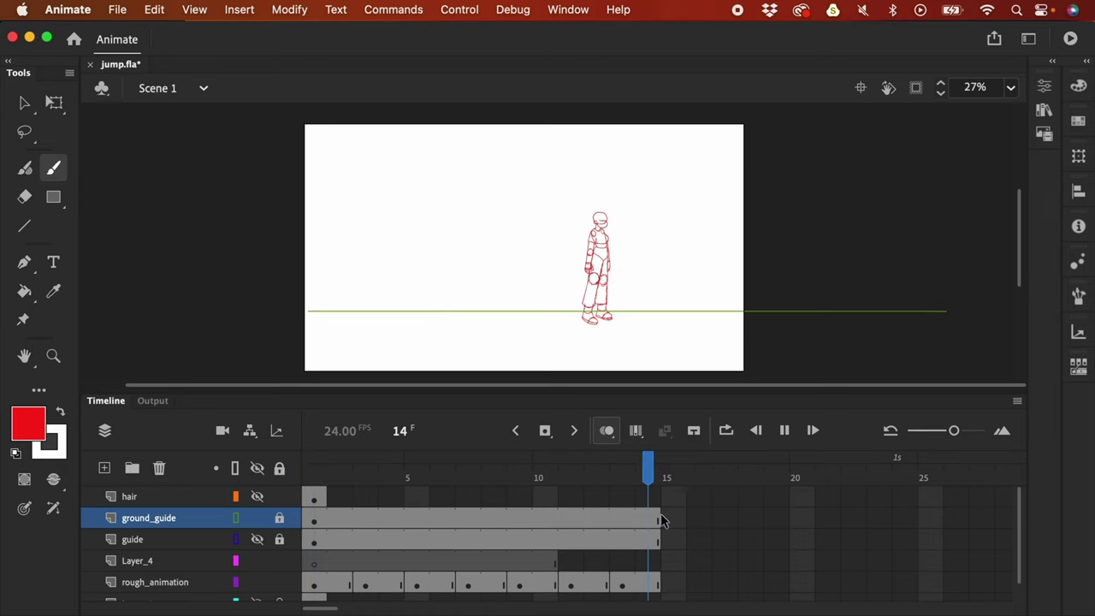
key("Return")
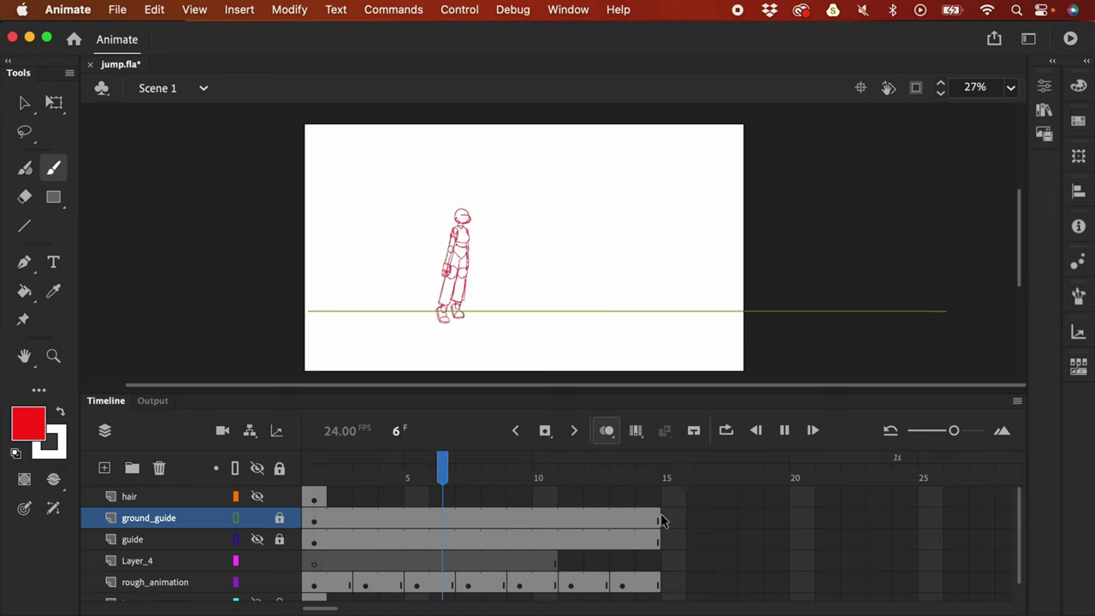
key("Return")
key("Return")
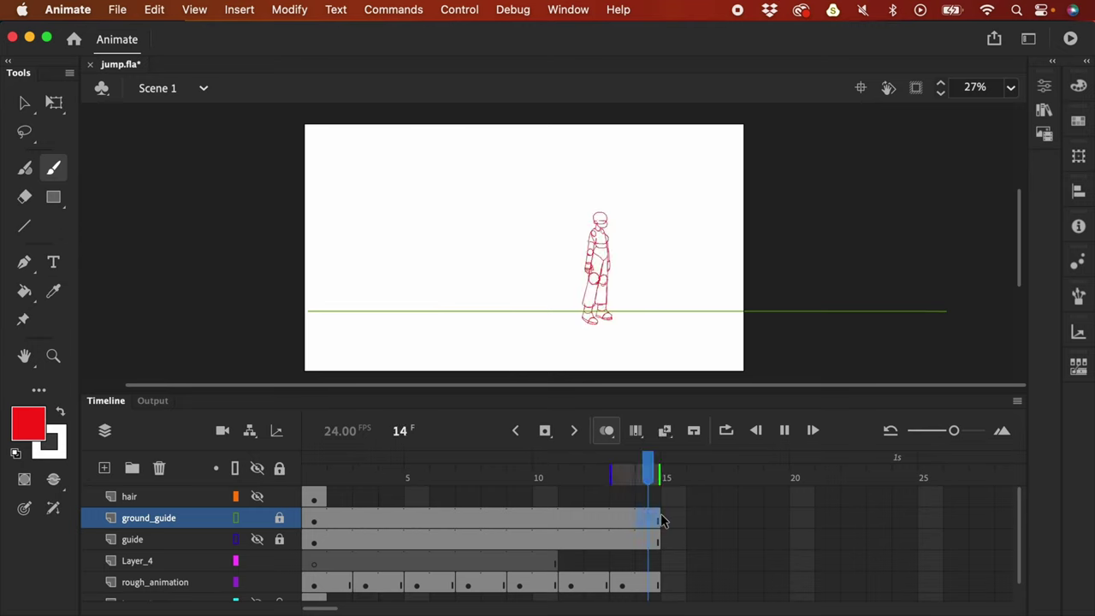
key("Return")
key("Return")
key("Return")
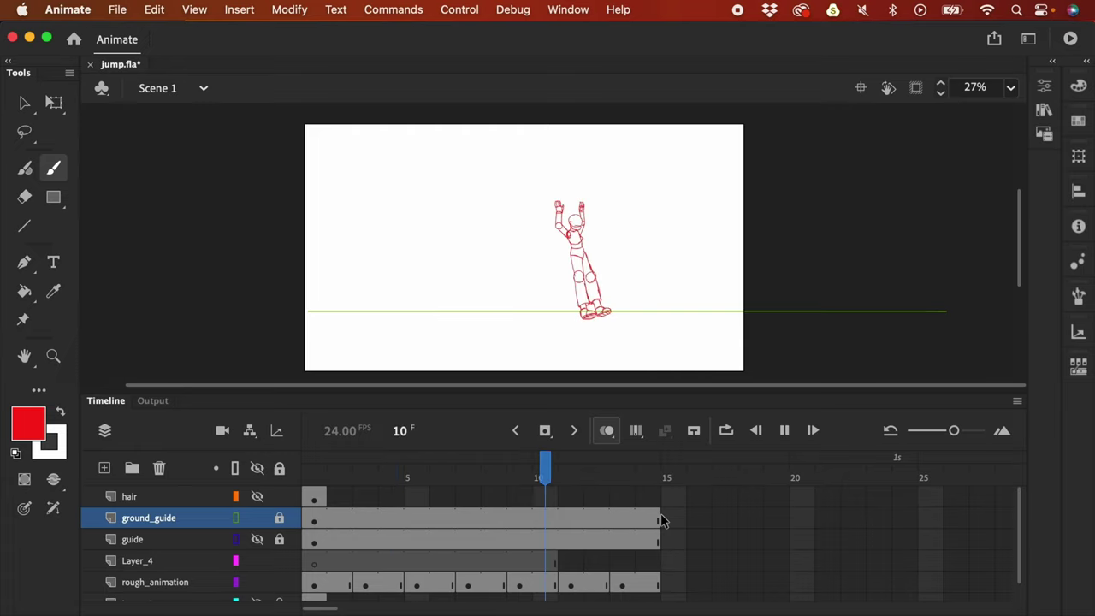
key("Return")
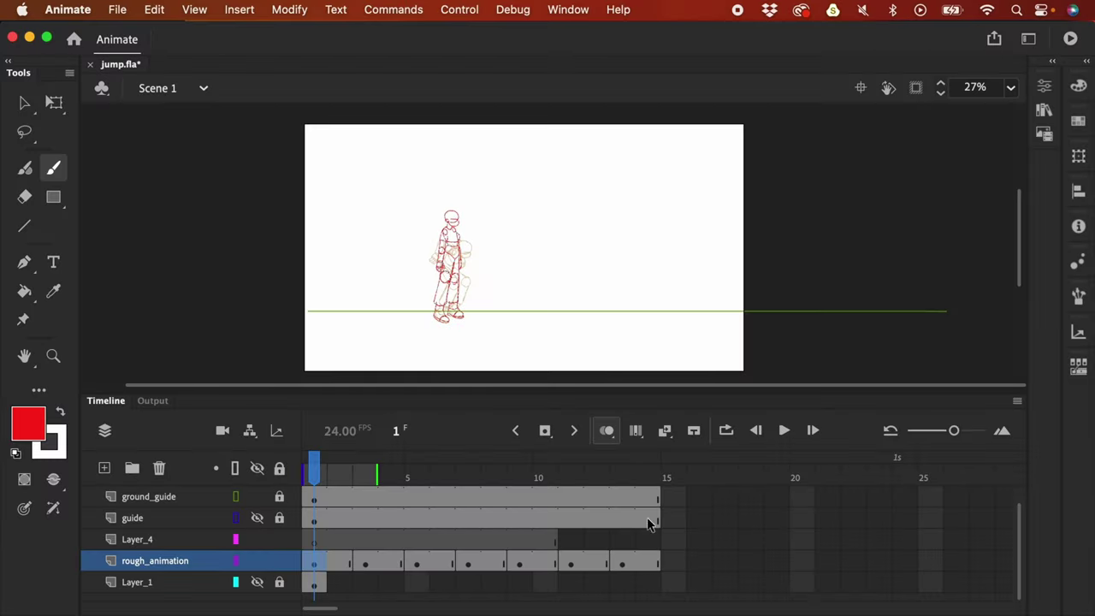
Step: Step through frames 1 to 3 of rough_animation to examine how long each drawing is held
left_click(335, 567)
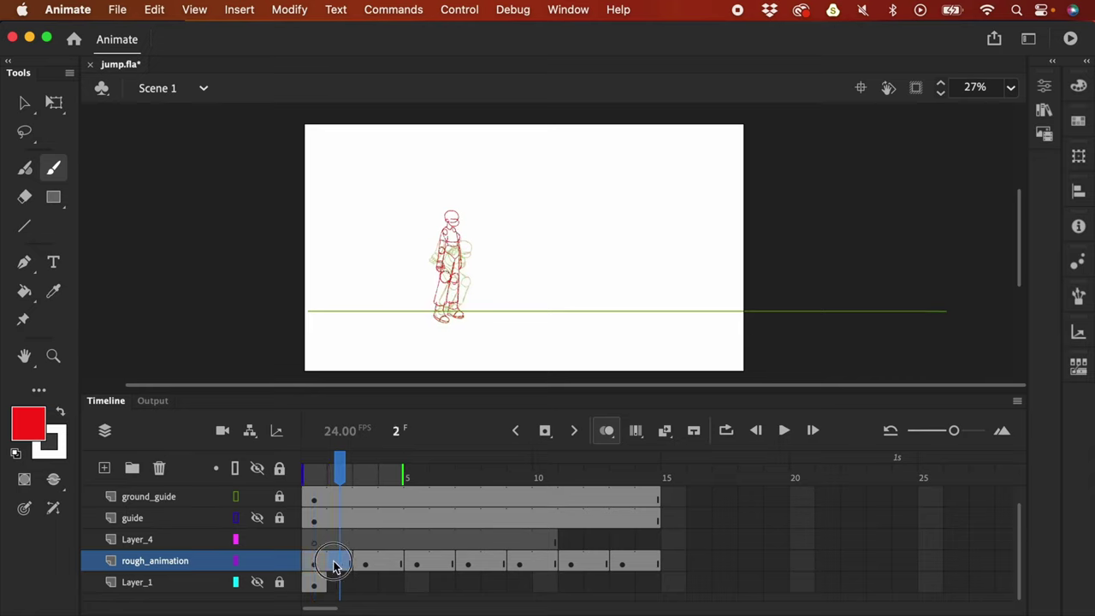
left_click(315, 565)
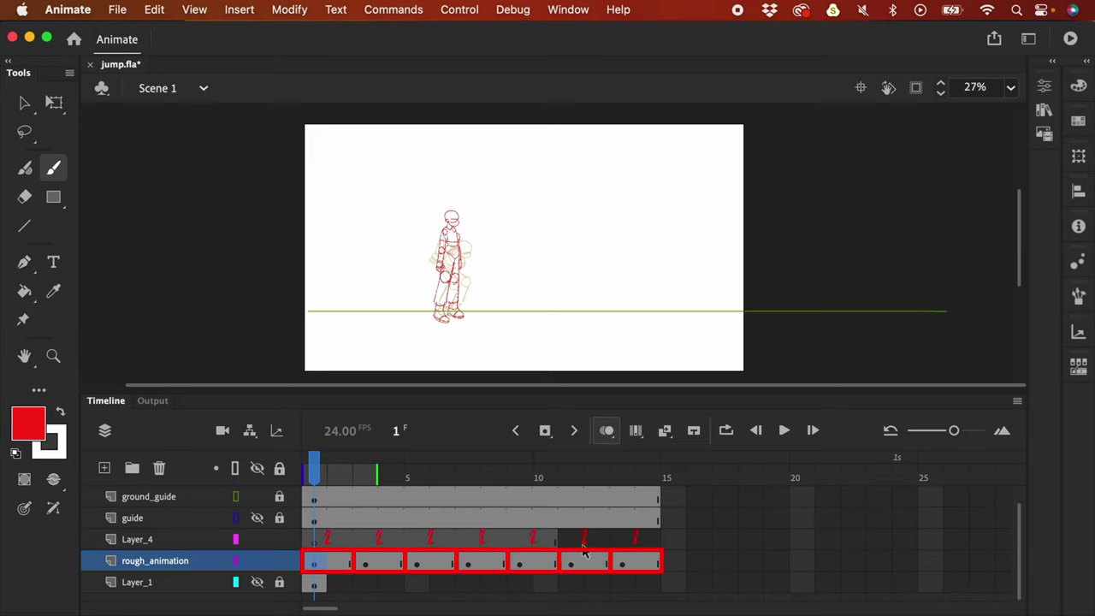
left_click(366, 565)
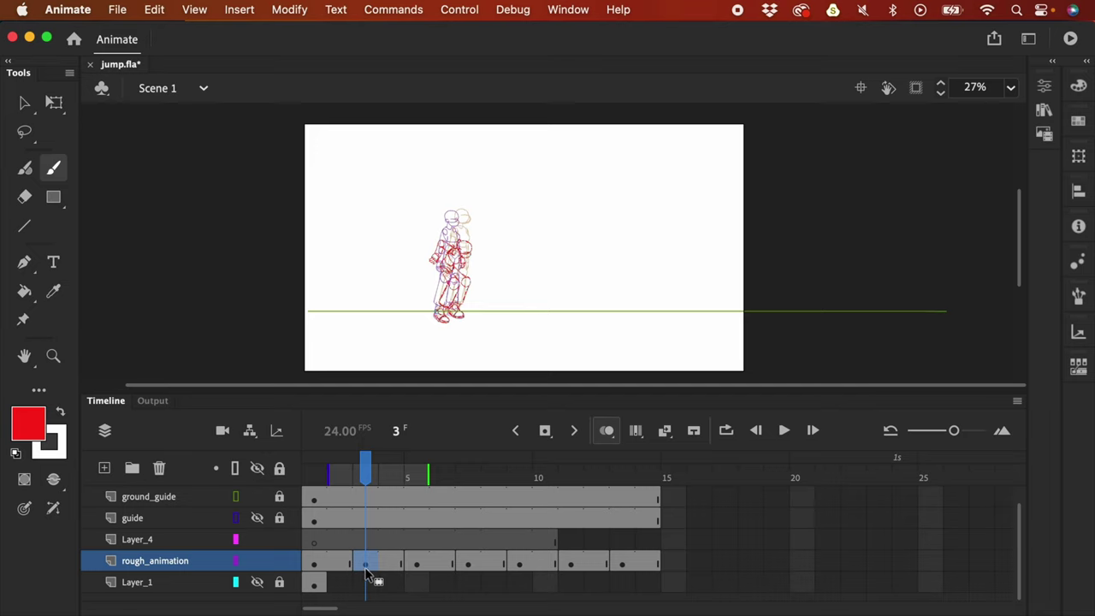
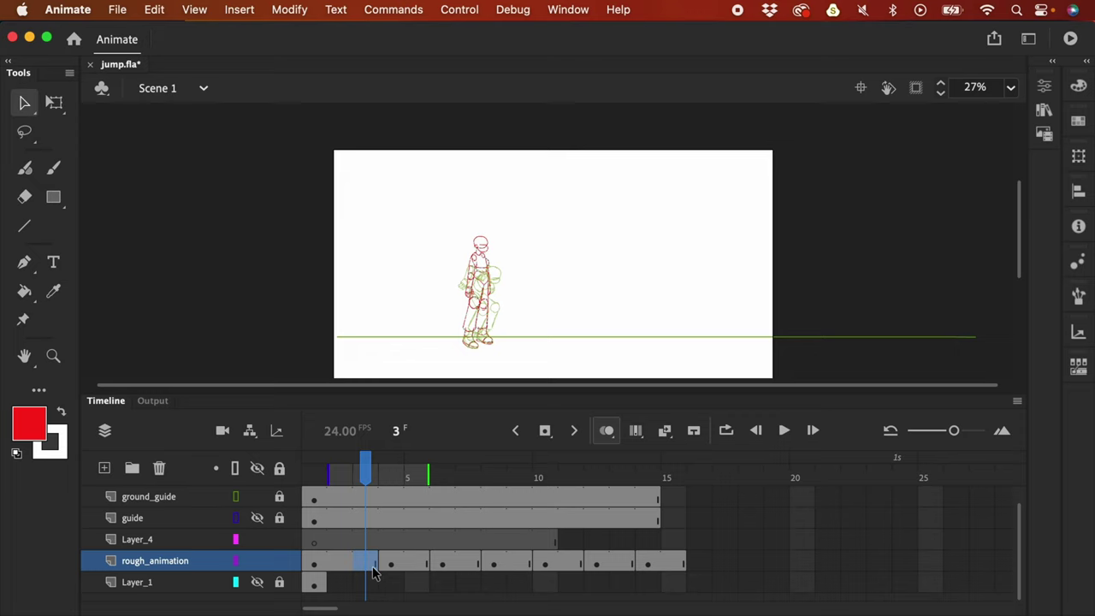
Step: Play the jump, add two frames to the take-off drawing at frame 6 of rough_animation, and play it again
key("Return")
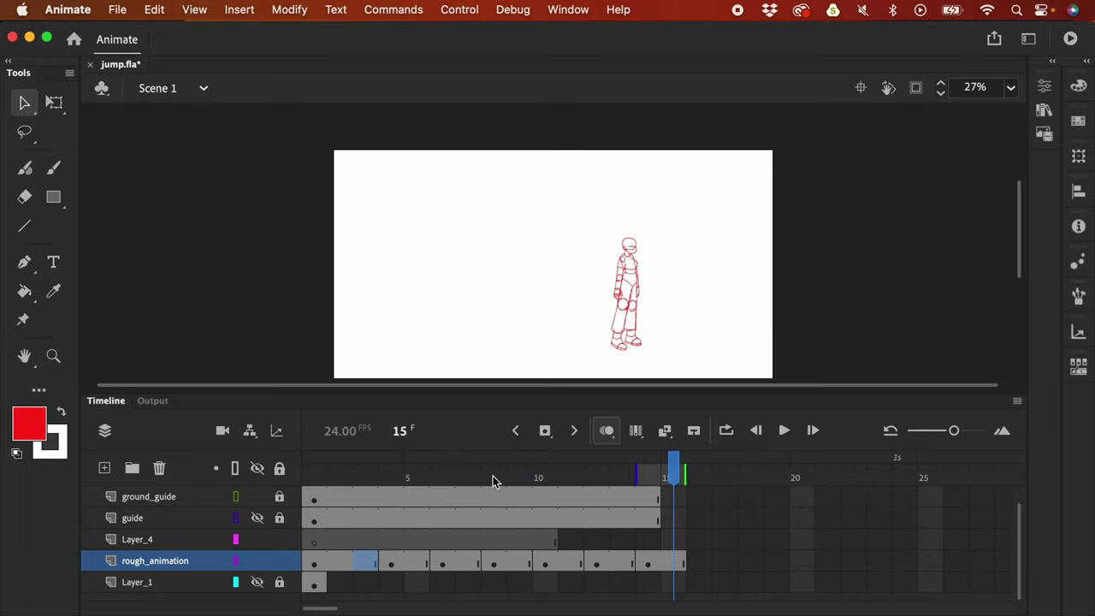
left_click(444, 563)
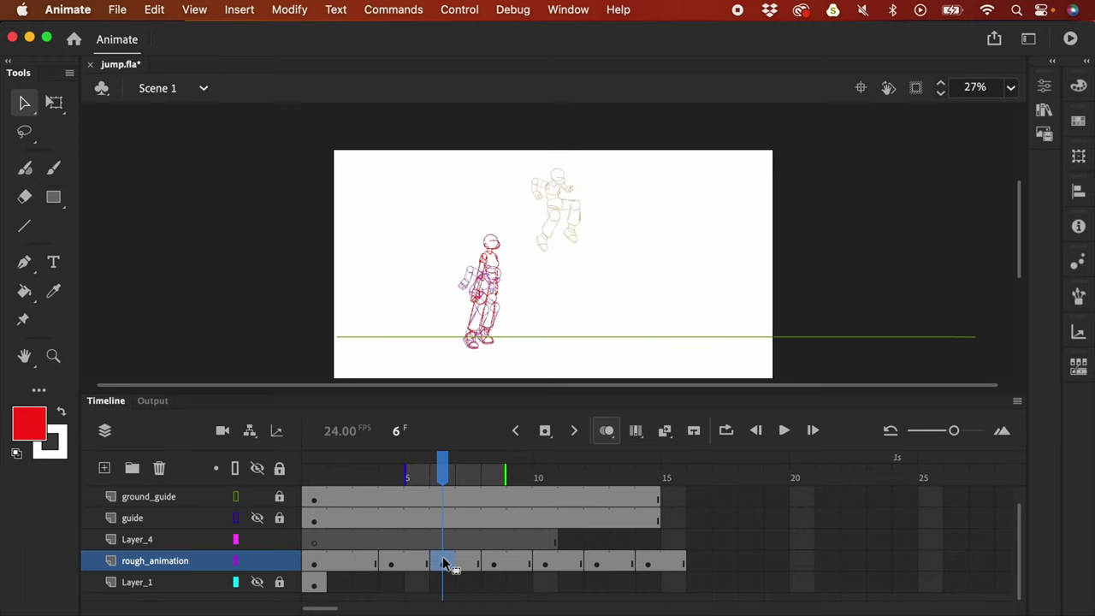
key("F5")
key("F5")
key("Return")
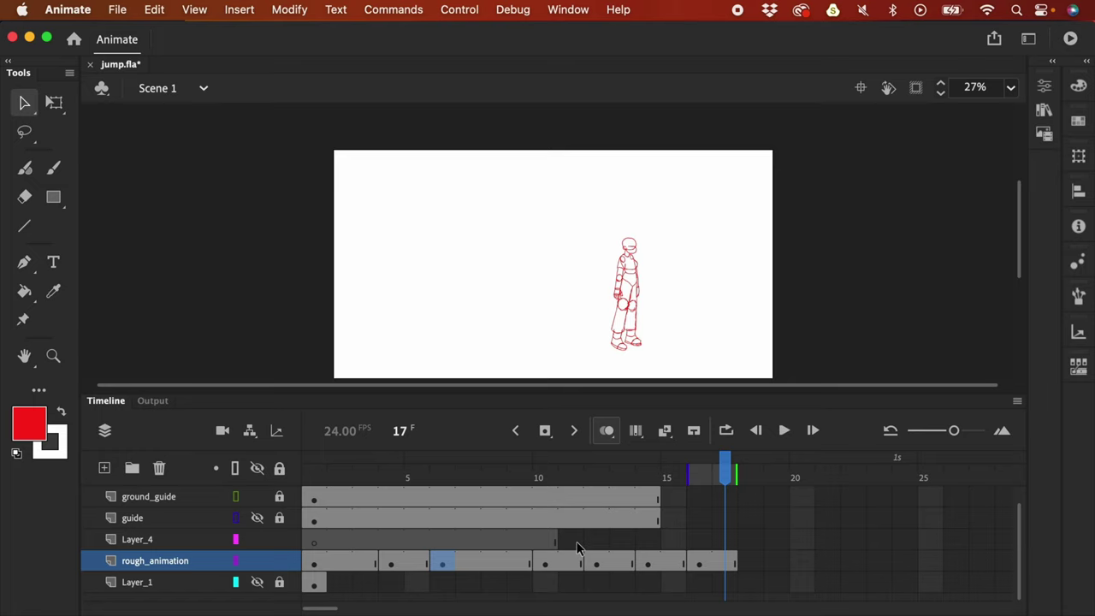
Step: Examine the rough_animation drawings around frames 2, 4, 6 and 10 to compare poses and hold lengths
left_click(340, 565)
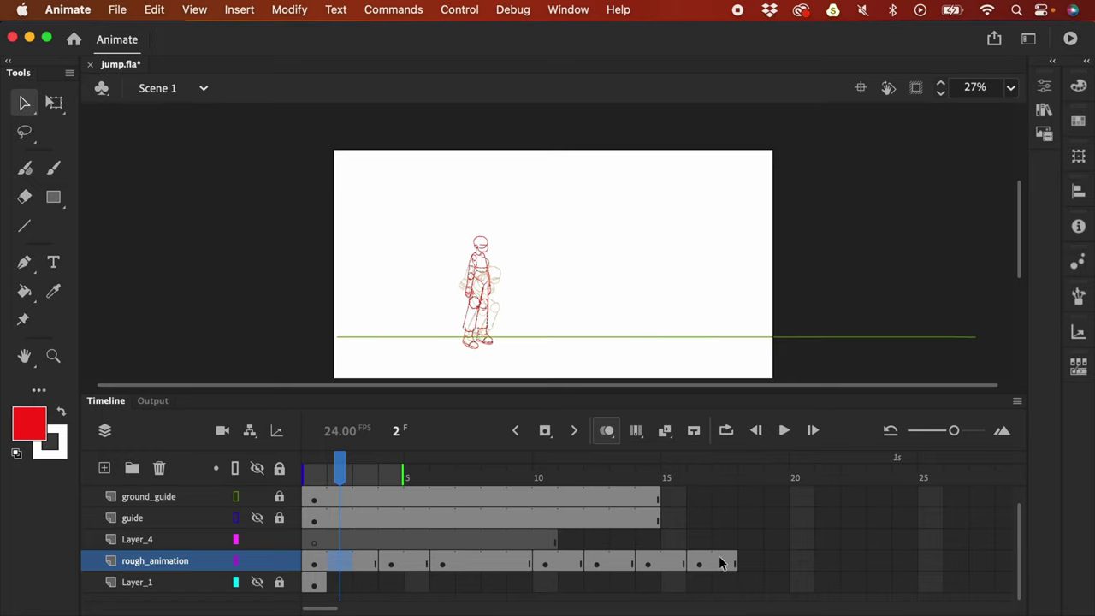
left_click(443, 565)
left_click(545, 565)
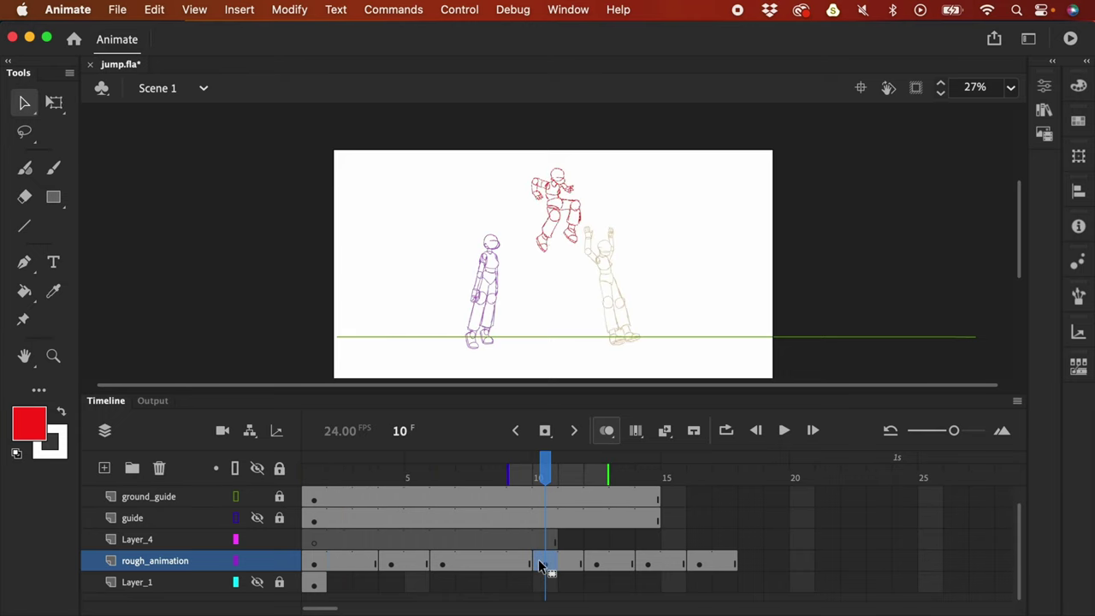
left_click(443, 563)
left_click(371, 562)
left_click(391, 563)
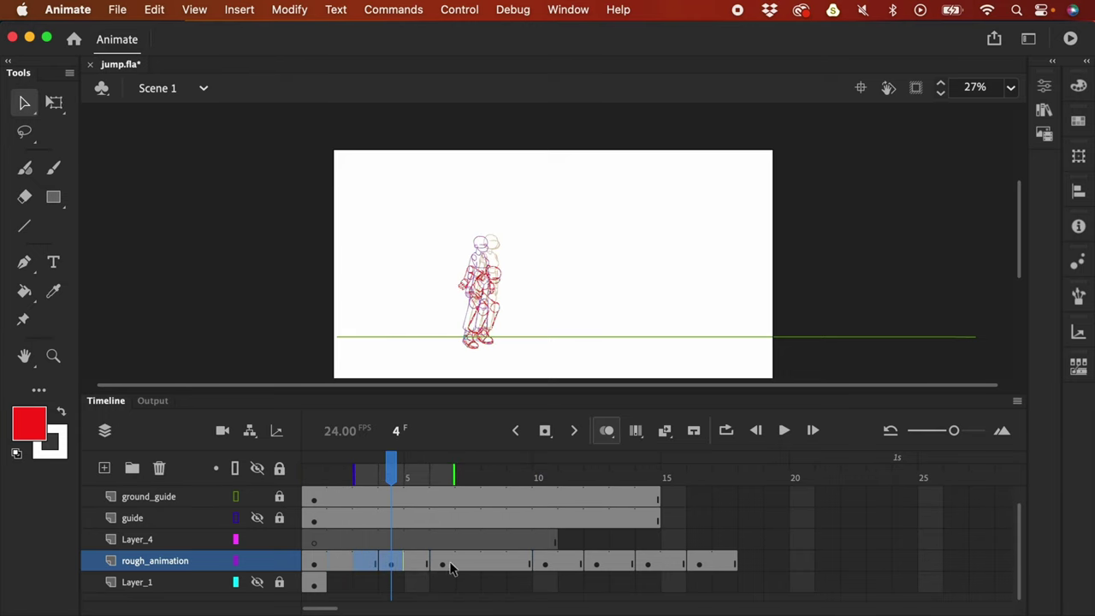
left_click(447, 564)
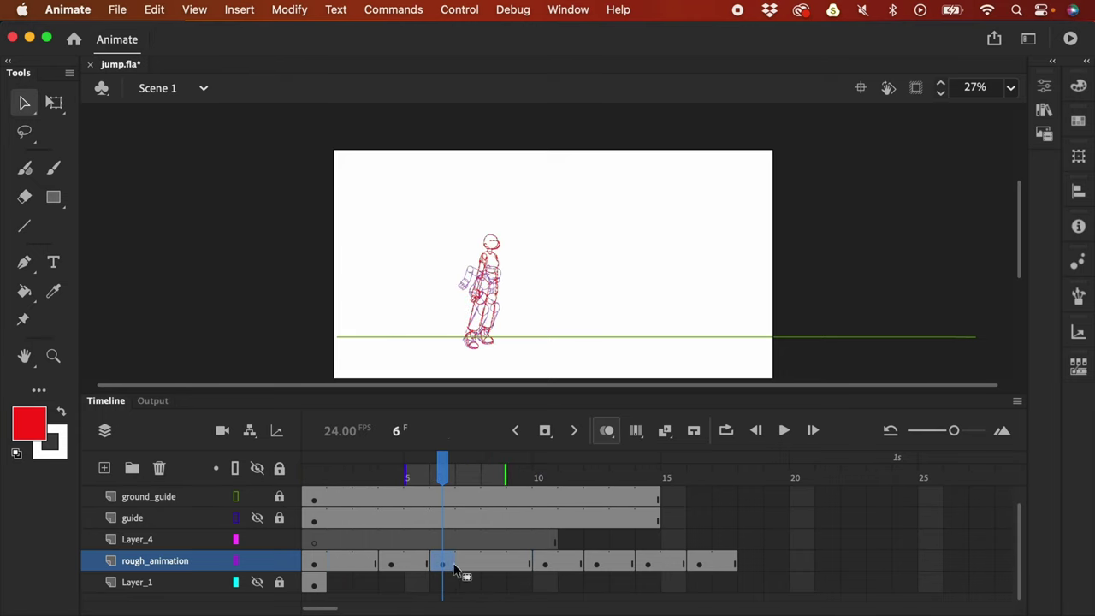
left_click(545, 564)
Step: Try to shift the last four rough_animation drawings six frames further along the timeline, and undo the move
left_click_drag(471, 569, 723, 571)
left_click_drag(605, 567, 759, 561)
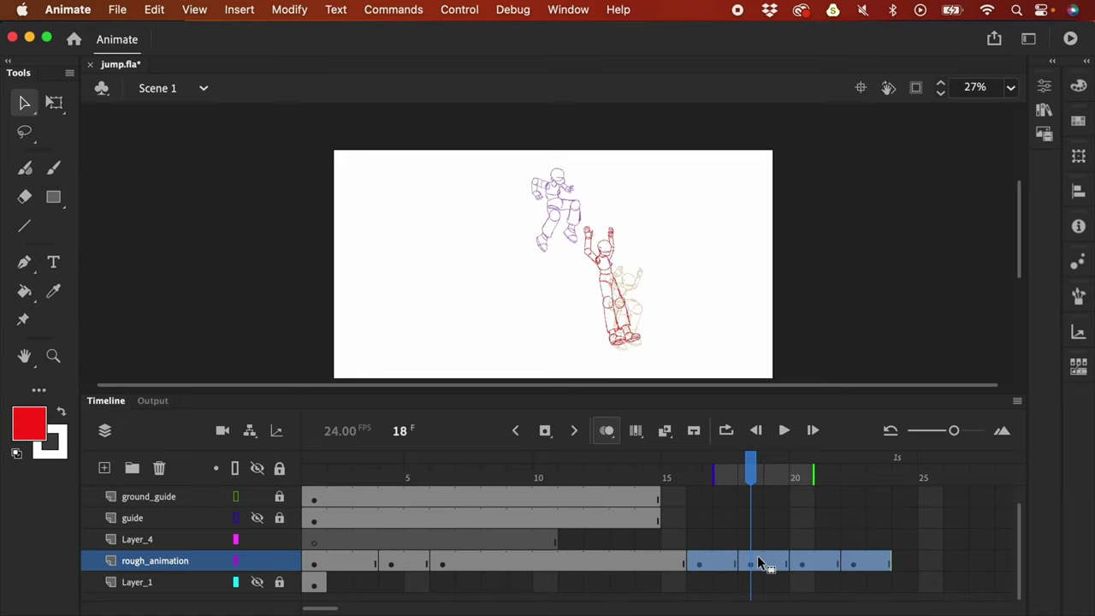
key("super+z")
left_click(512, 584)
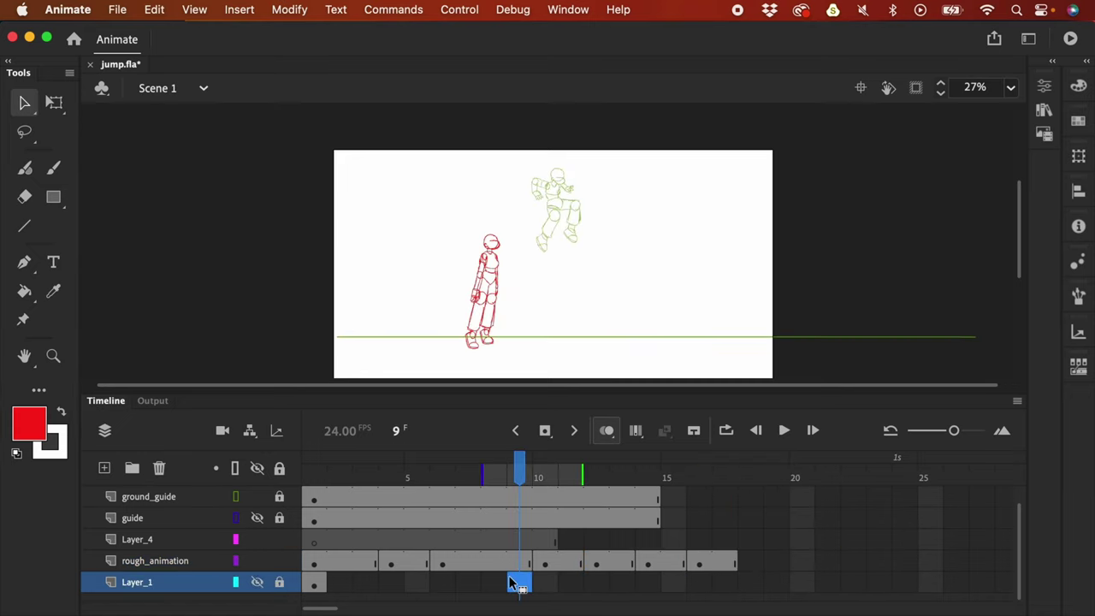
left_click(482, 563)
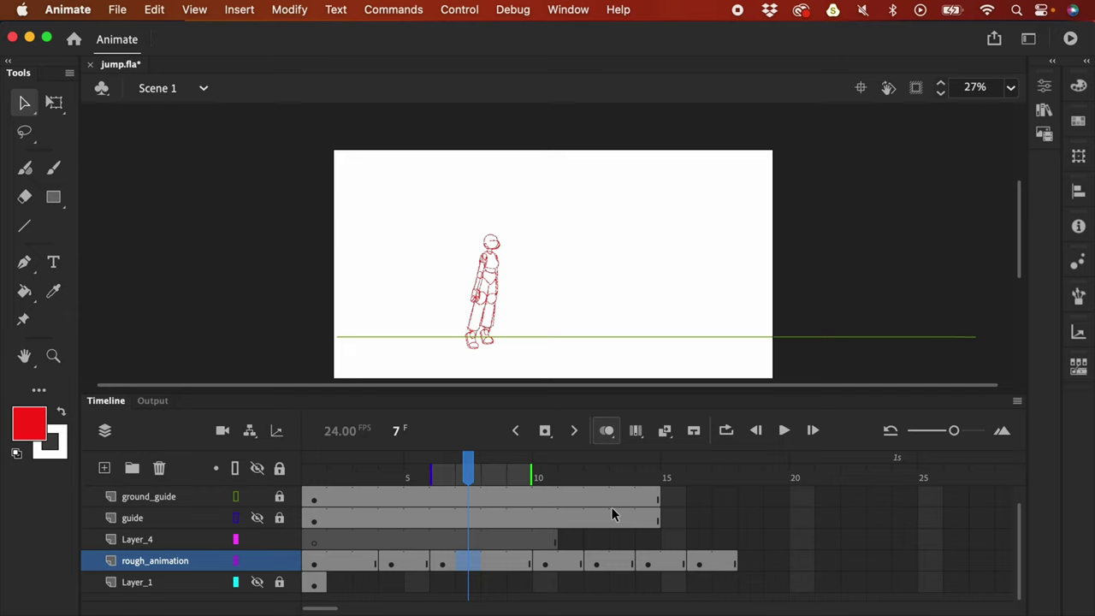
Step: Extend the first standing drawing and the crouch drawing on rough_animation to five frames each
left_click(315, 564)
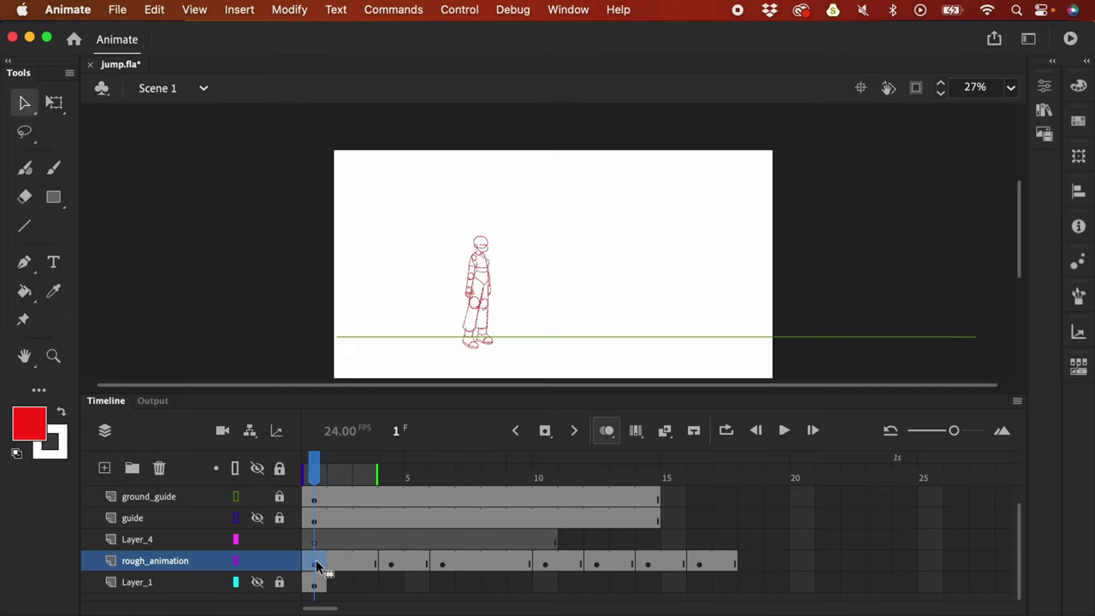
key("F5")
key("F5")
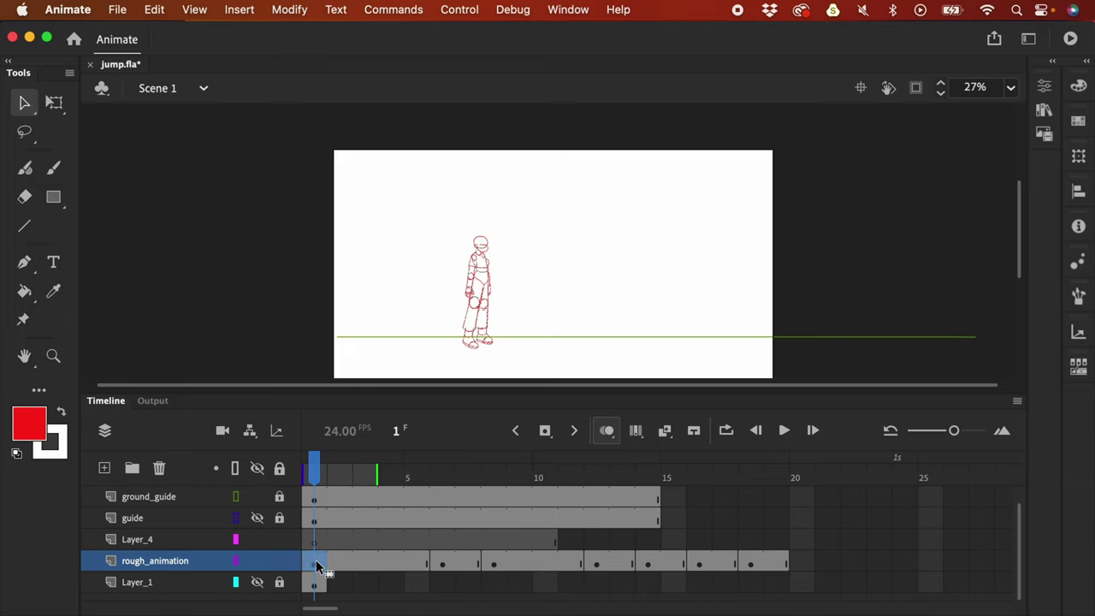
left_click(443, 564)
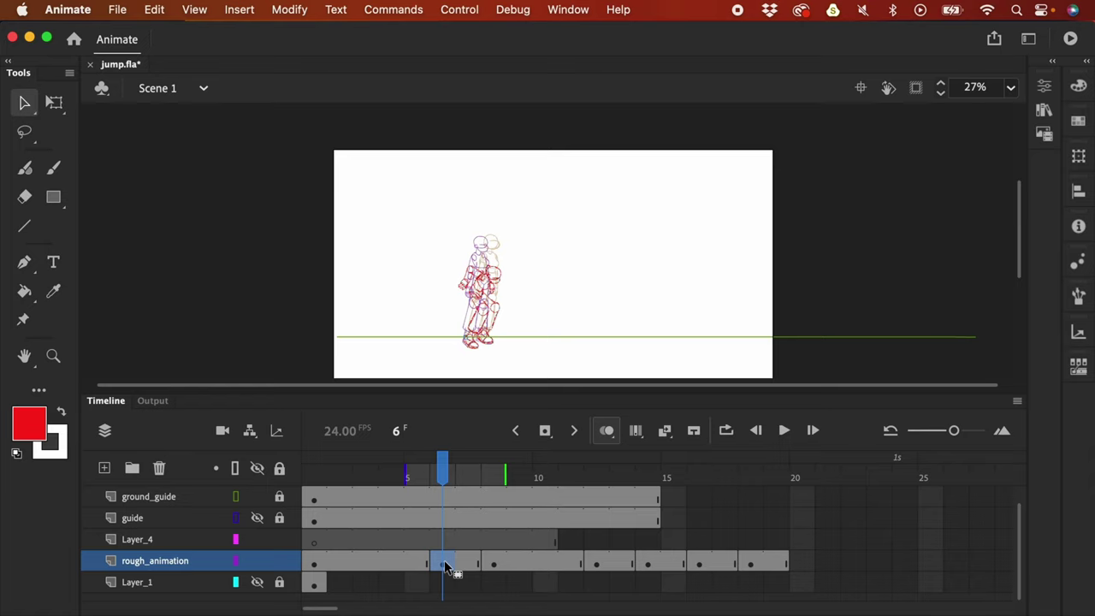
key("F5")
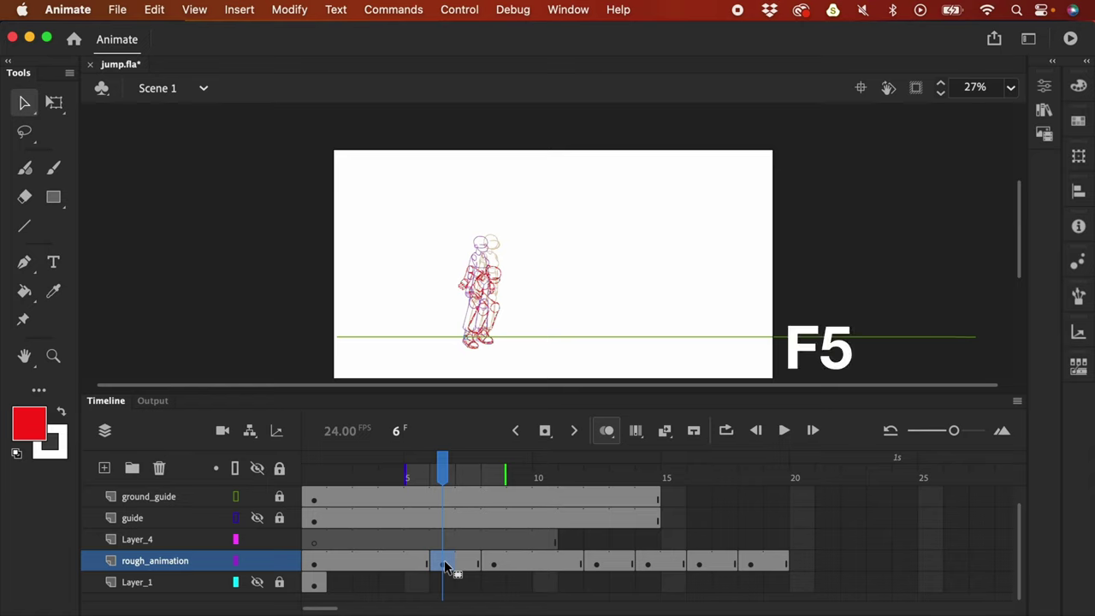
key("F5")
key("F5")
key("F5")
Step: Add frames to the mid-air drawing at frame 15 and the landing drawing at frame 20 on rough_animation
left_click(674, 566)
key("F5")
key("F5")
key("F5")
left_click(802, 565)
key("F5")
key("F5")
key("F5")
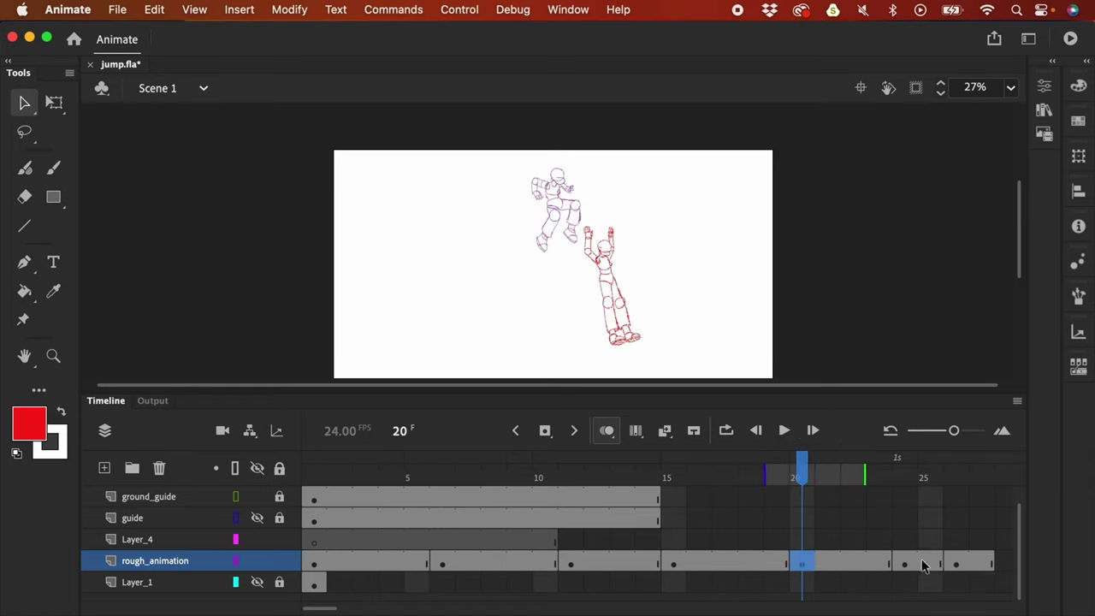
Step: Extend the landing crouch to frames 25–29 and the final standing pose to frames 30–35, and play the animation
left_click(930, 566)
key("F5")
key("F5")
left_click_drag(332, 608, 345, 609)
left_click(803, 567)
key("F5")
key("F5")
key("F5")
key("F5")
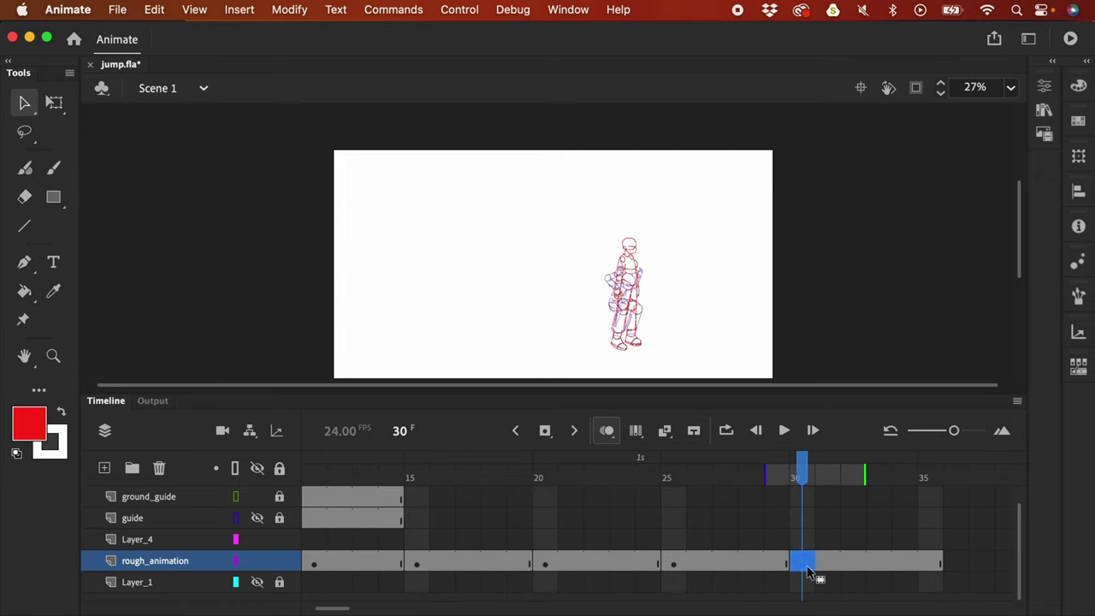
left_click(343, 608)
key("Return")
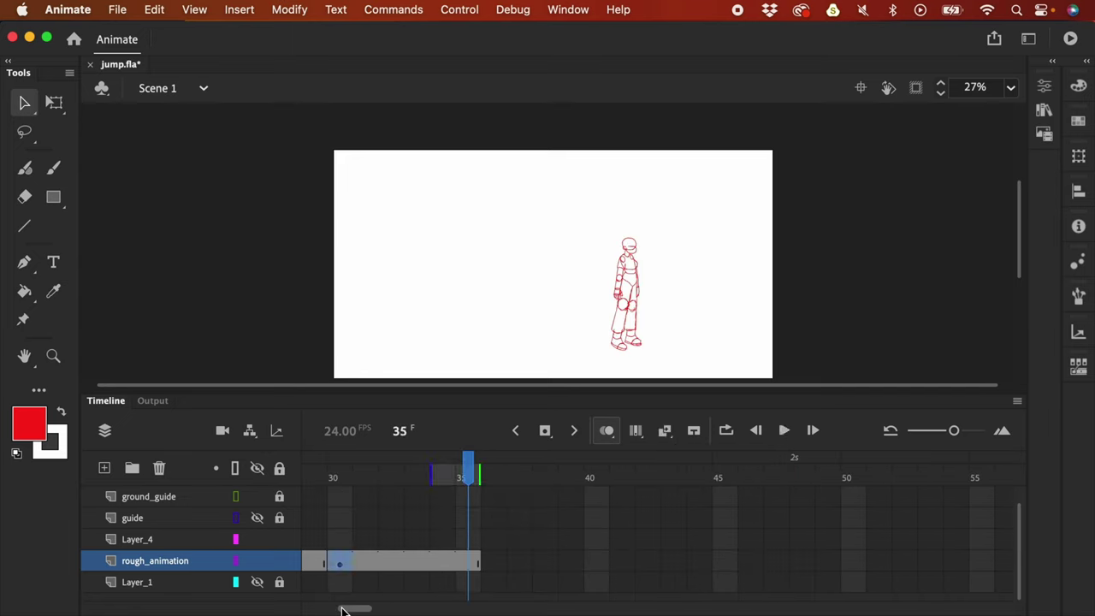
Step: Move the take-off keyframe on rough_animation from frame 11 to frame 10 to shorten the crouch hold
left_click(585, 479)
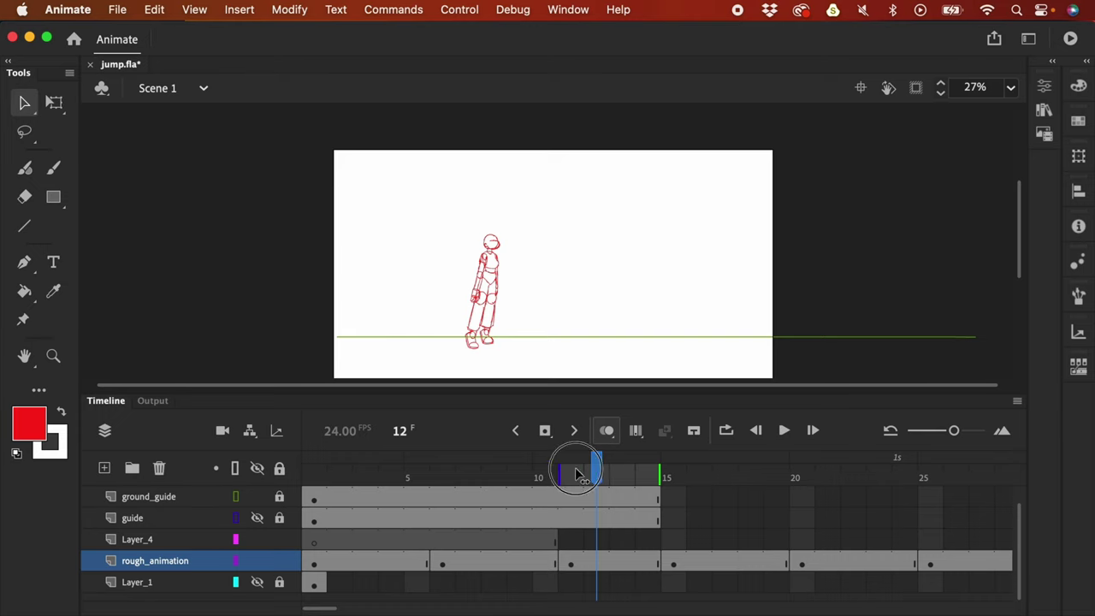
mouse_move(569, 475)
left_mouse_down()
mouse_move(495, 471)
mouse_move(570, 476)
left_mouse_up()
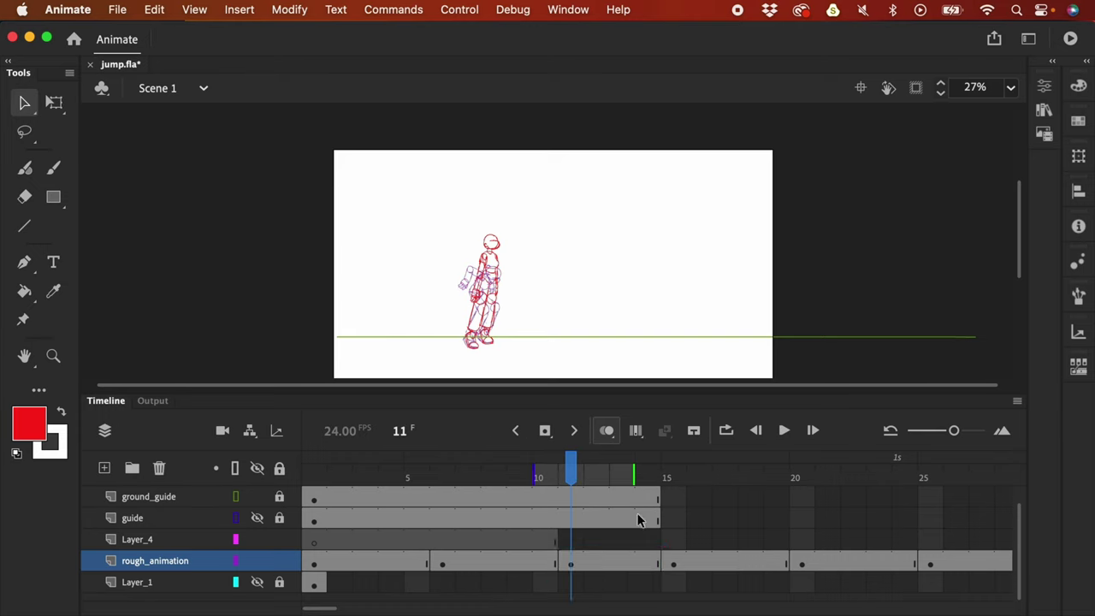
left_click(572, 567)
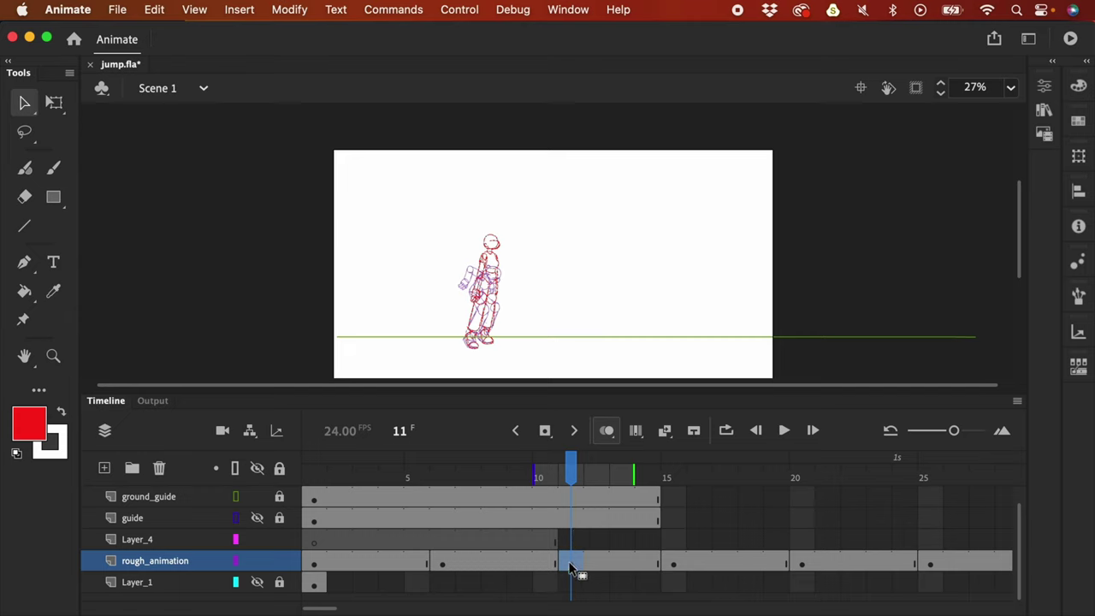
left_click_drag(571, 569, 545, 568)
left_click(494, 569)
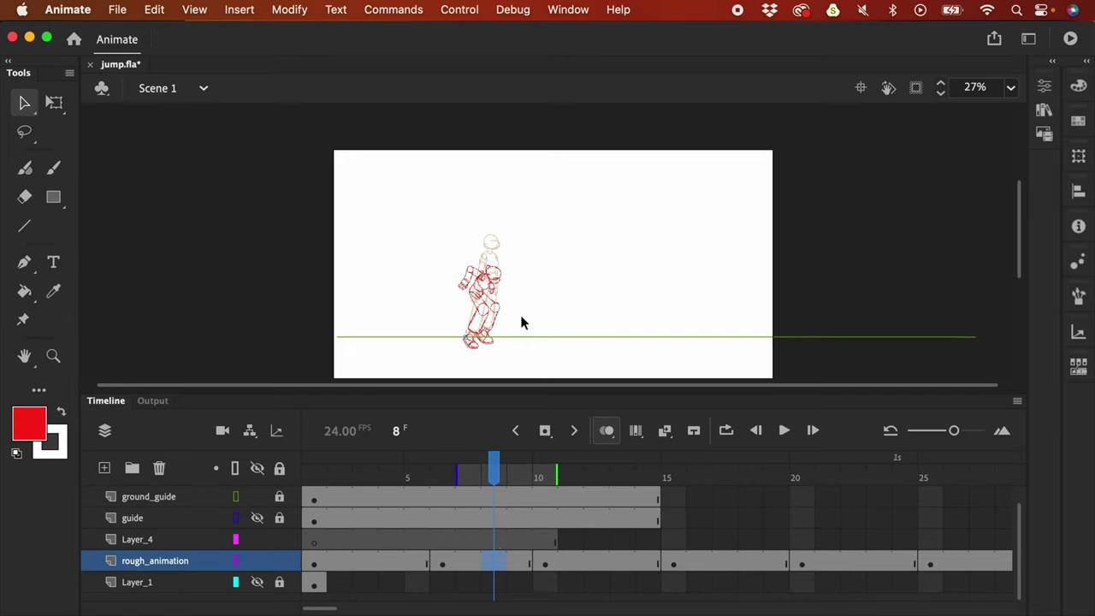
Step: Hide the ground_guide layer and replay the jump to judge the new timing
key("Return")
left_click(548, 562)
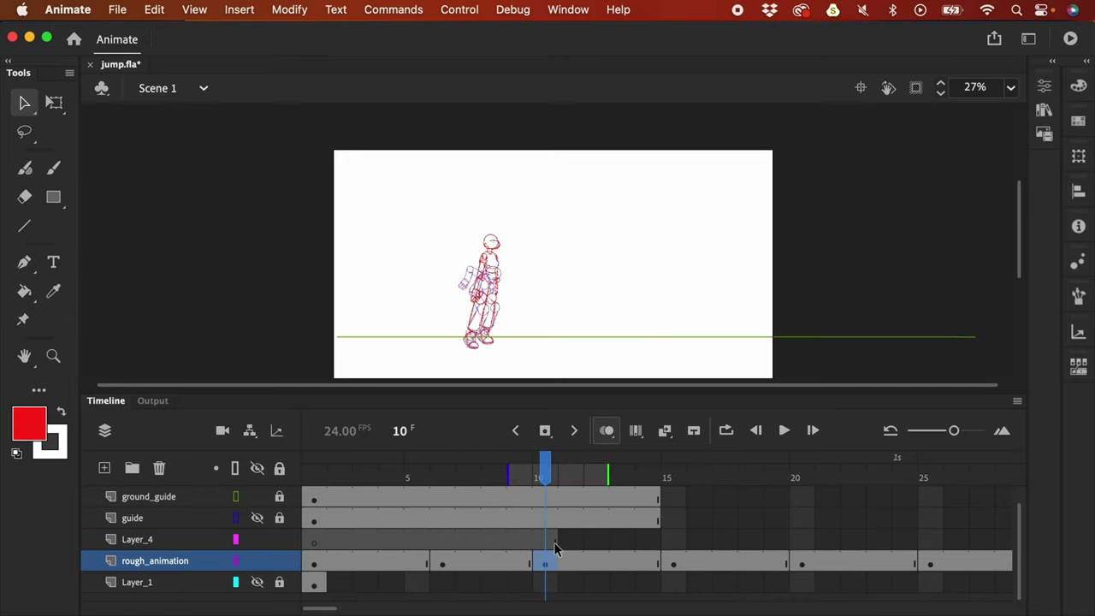
key("Return")
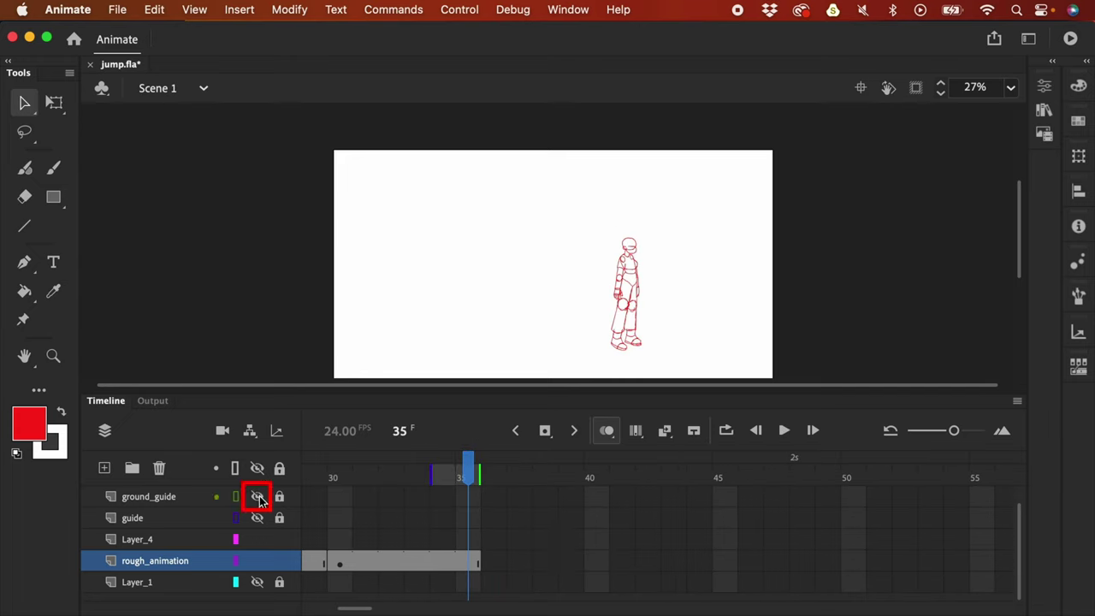
key("Return")
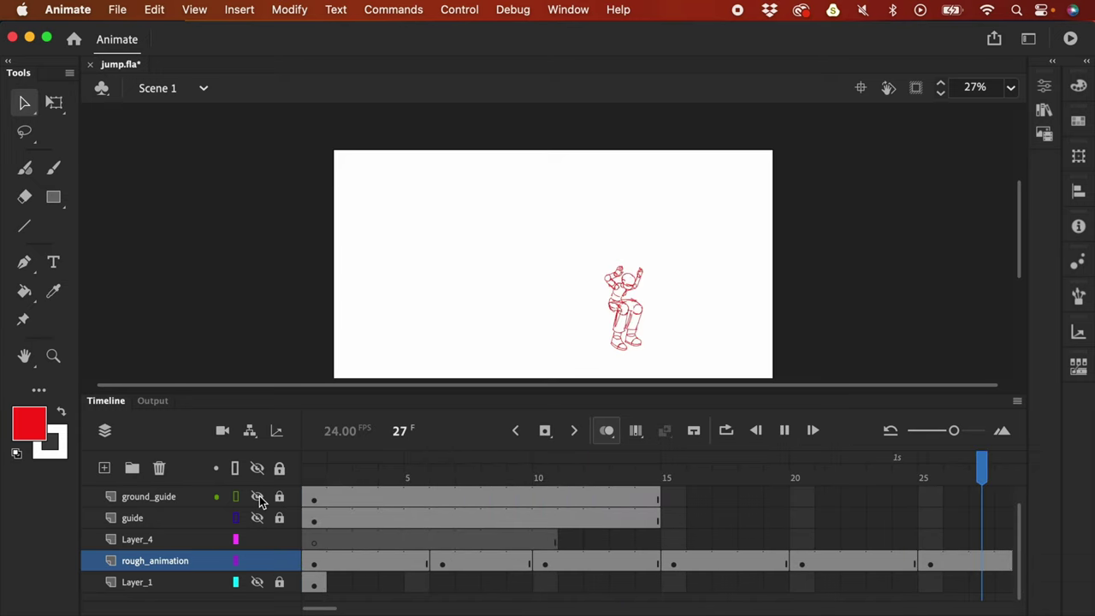
key("Return")
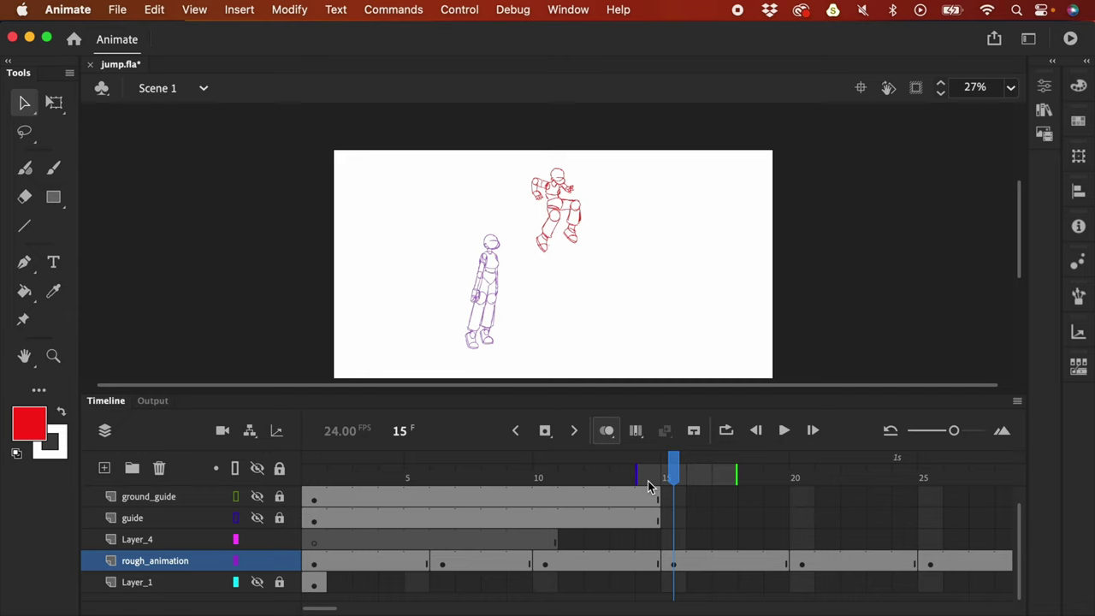
Step: Add two frames to the mid-air drawing at frame 15 of rough_animation to lengthen its hang time
left_click(675, 566)
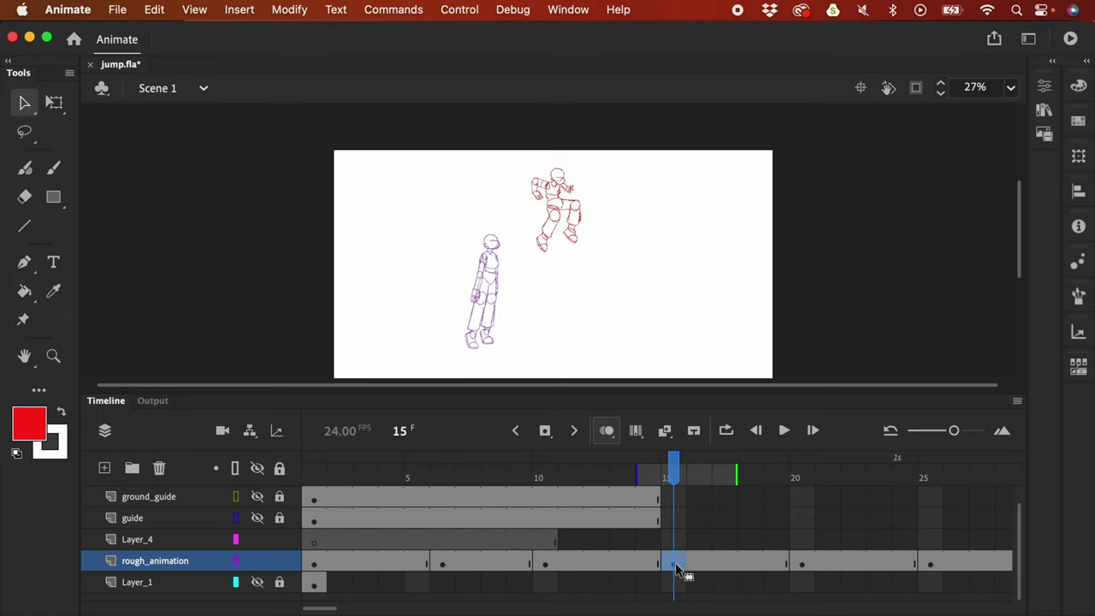
key("F5")
key("F5")
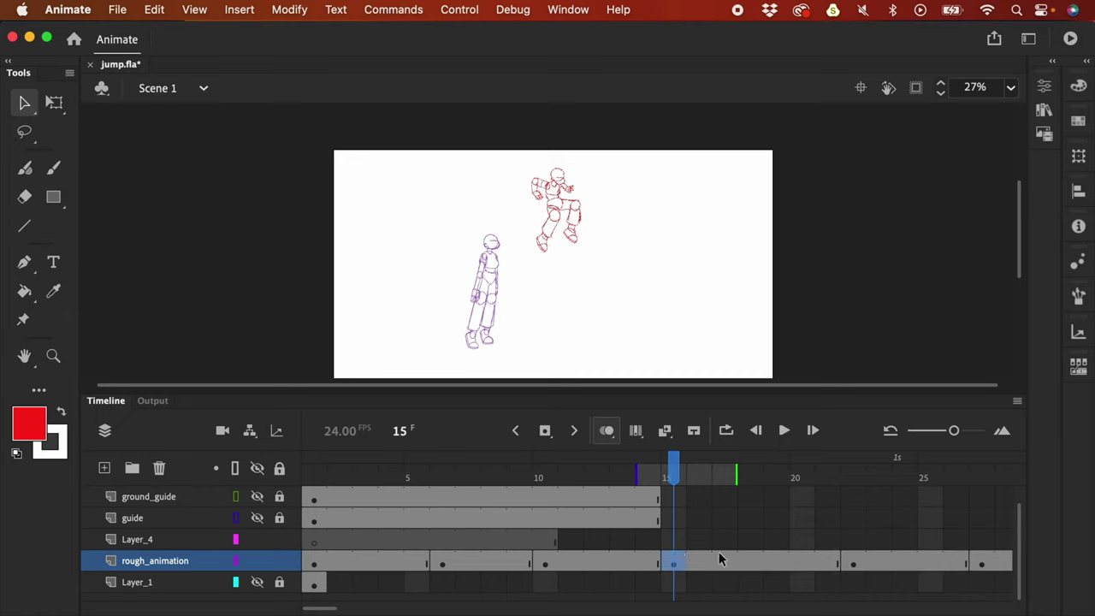
left_click(725, 563)
left_click(777, 565)
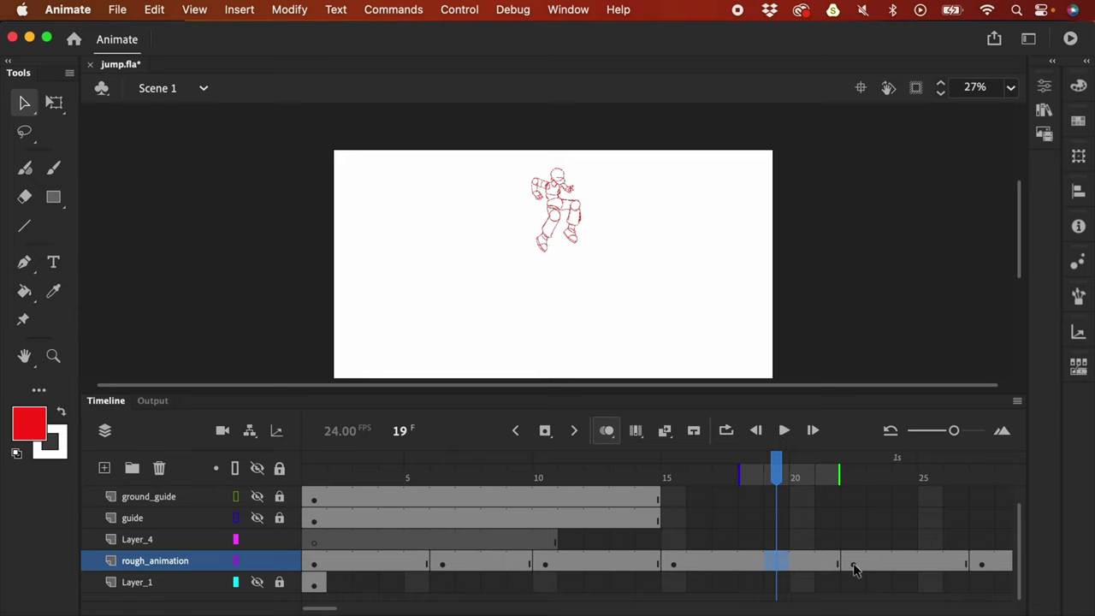
Step: Play the jump repeatedly and scrub back through the landing drawings to examine the descent timing
key("Return")
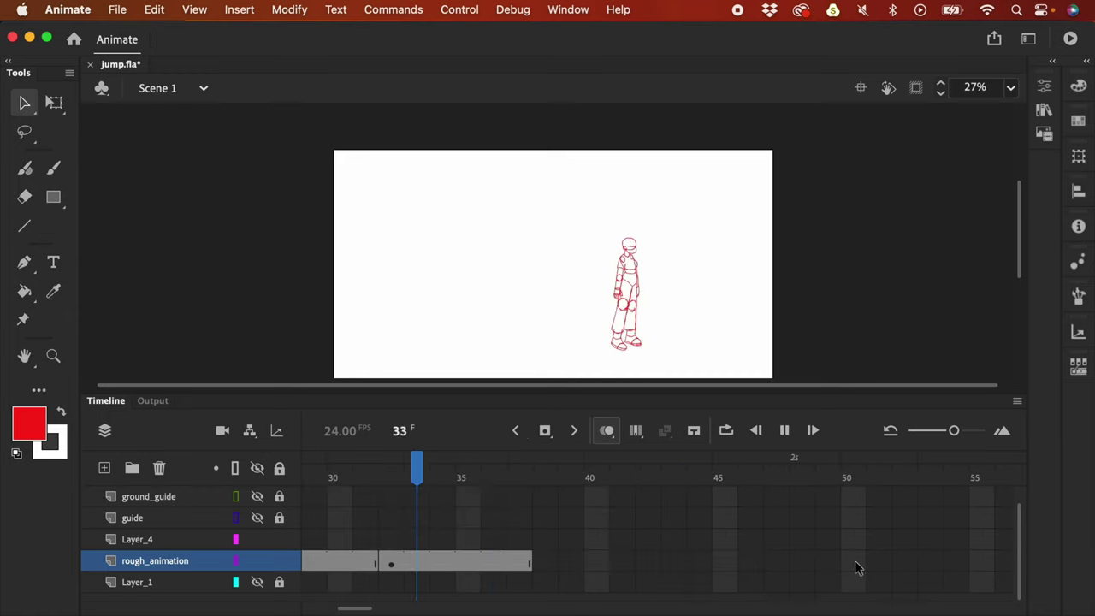
key("Return")
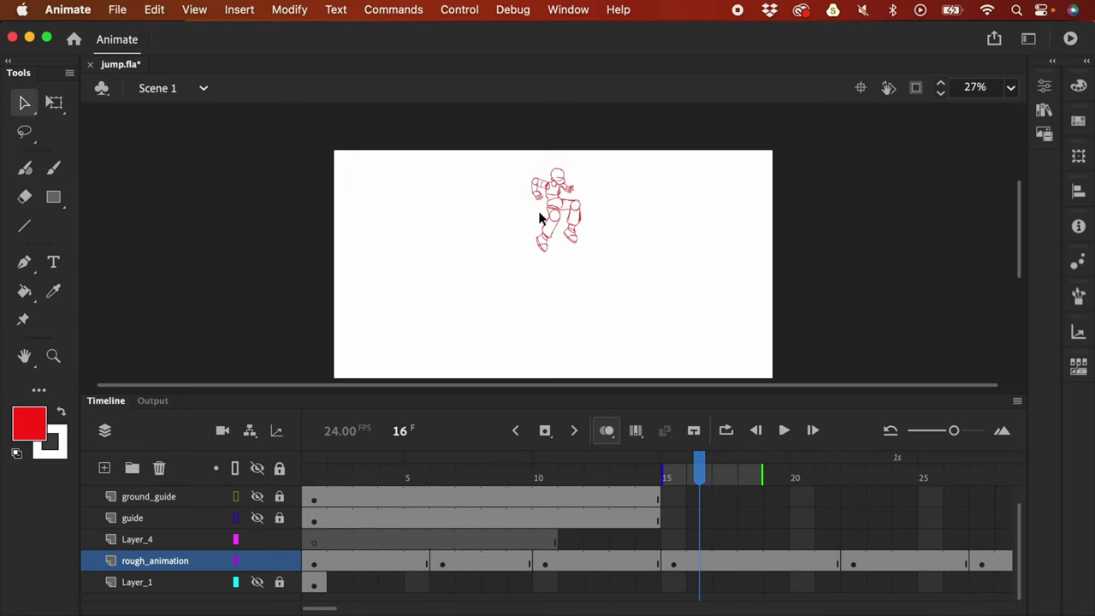
key("Return")
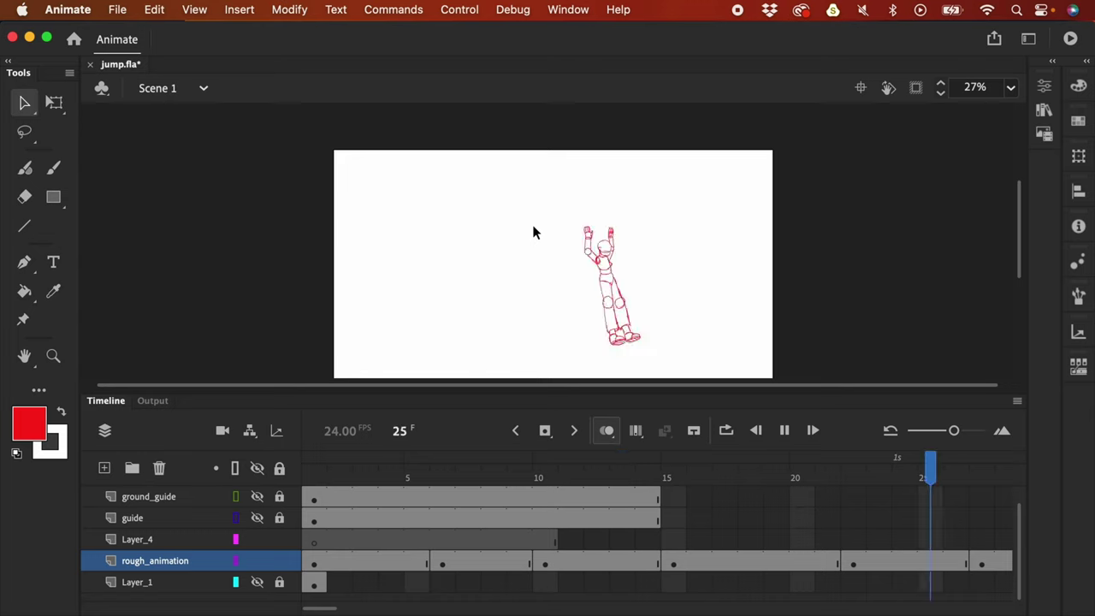
key("Return")
left_click_drag(367, 609, 351, 611)
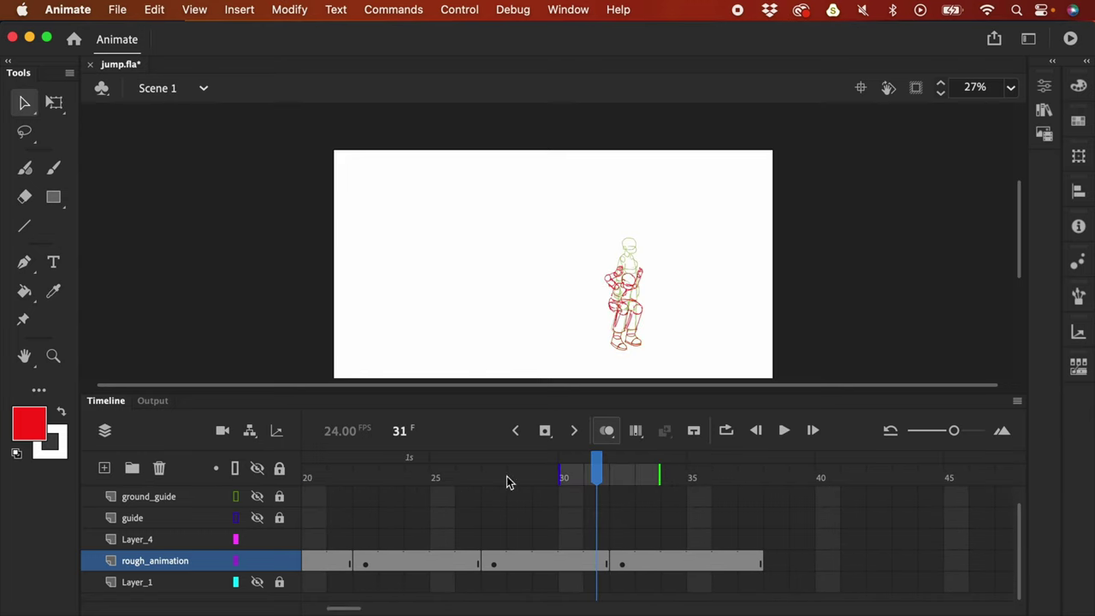
left_click_drag(506, 476, 430, 486)
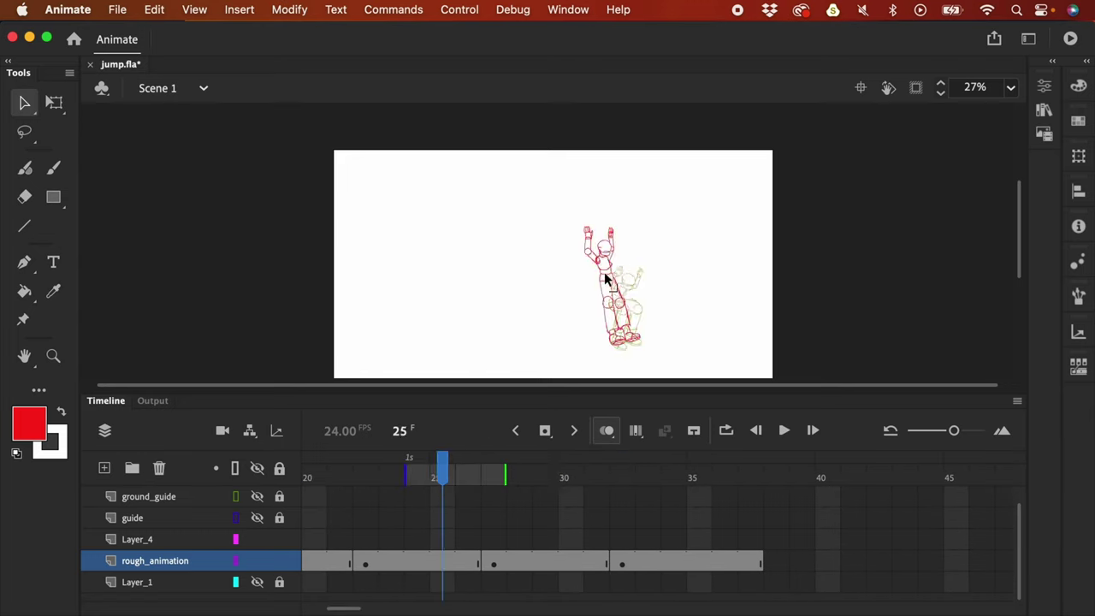
Step: Move the raised-arms landing keyframe on rough_animation from frame 22 to frame 23
left_click(370, 565)
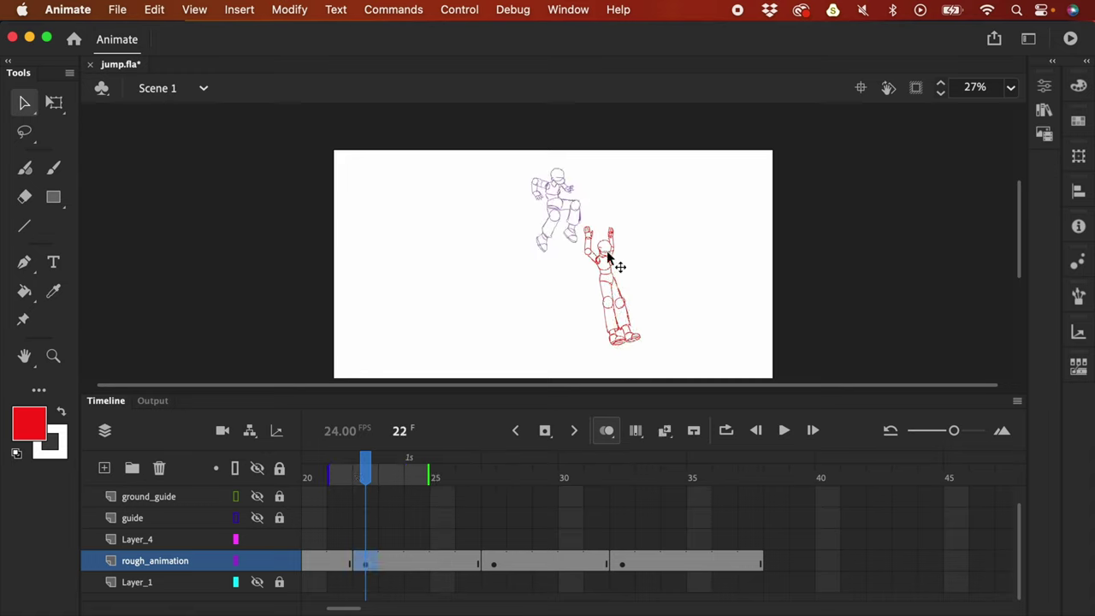
left_click(377, 568)
left_click_drag(377, 568, 423, 572)
left_click(493, 567)
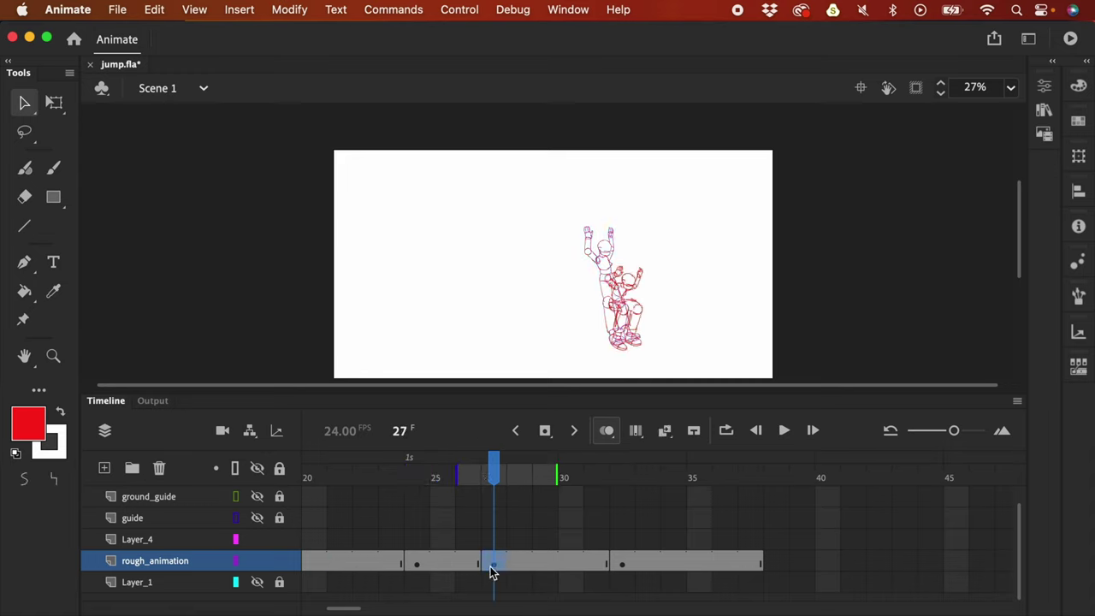
left_click(418, 568)
left_click_drag(417, 569, 397, 568)
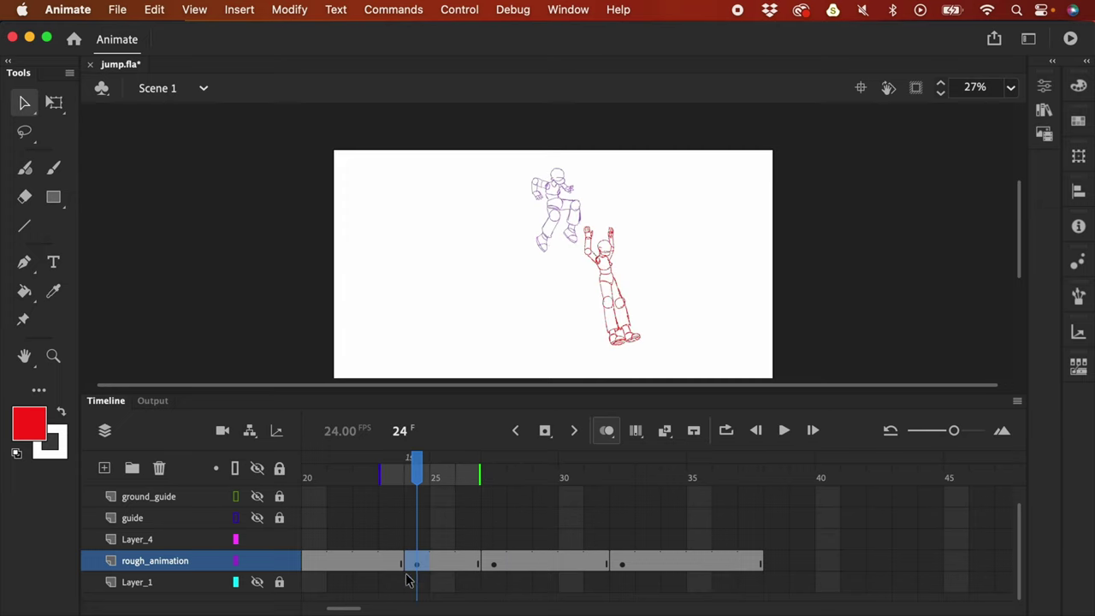
Step: Replay the full animation to check the adjusted landing timing
left_click(362, 534)
key("Return")
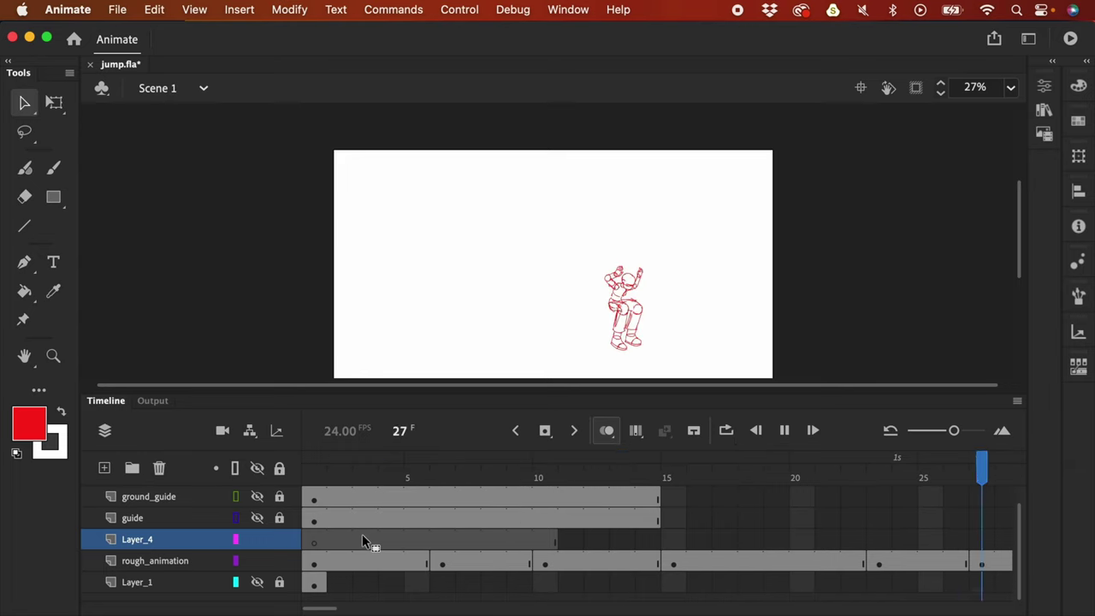
key("Return")
key("Return")
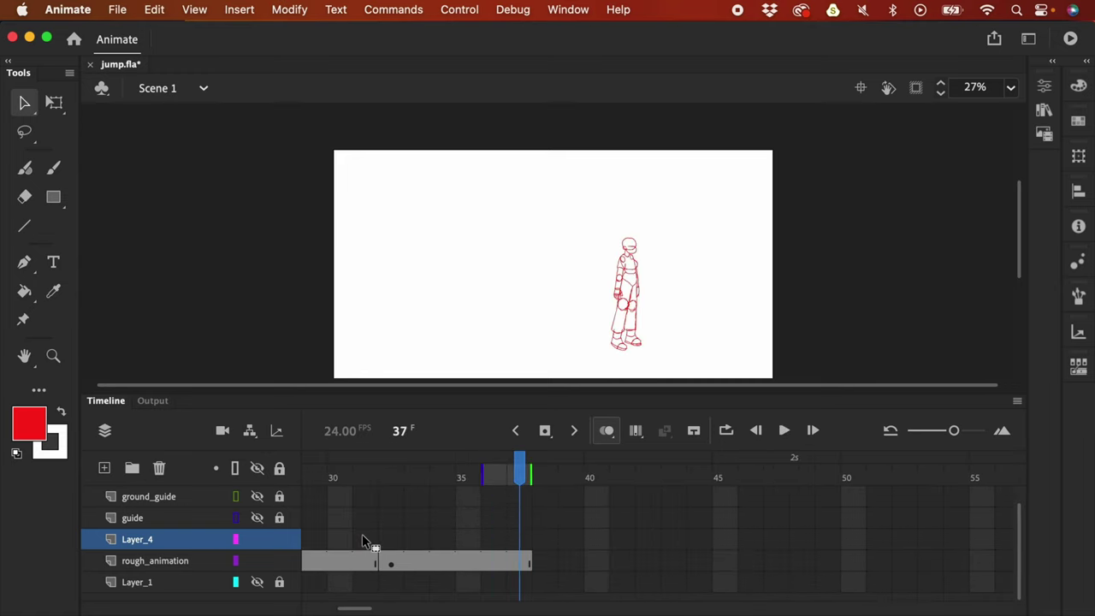
Step: Play the whole jump several times, pausing along the way, to judge the timing from takeoff to the final standing pose
key("super+minus")
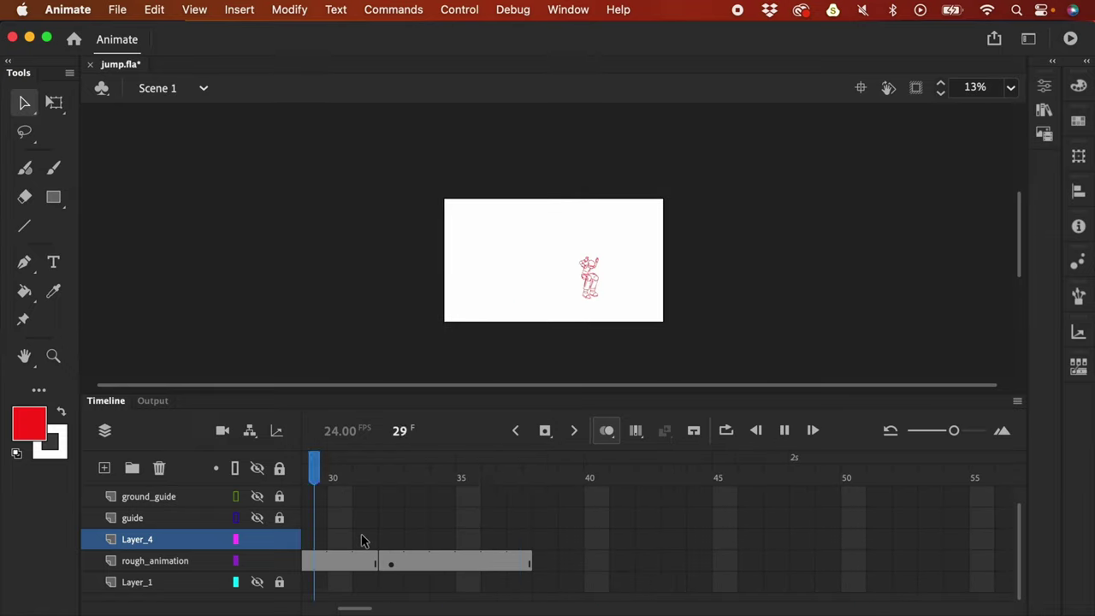
left_click_drag(361, 607, 348, 609)
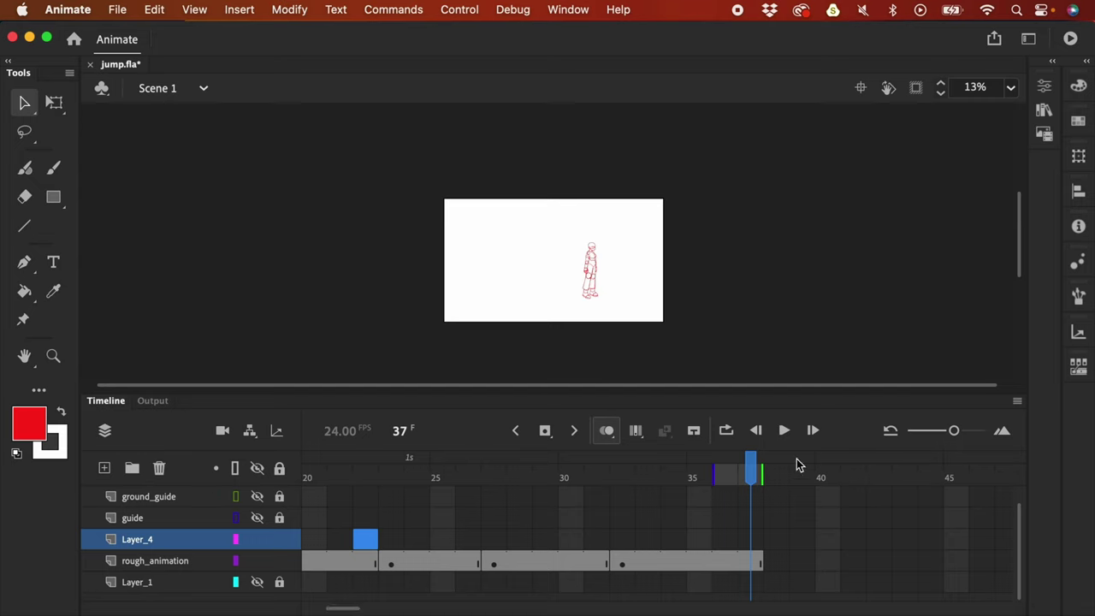
mouse_move(342, 609)
left_mouse_down()
mouse_move(367, 606)
mouse_move(354, 606)
left_mouse_up()
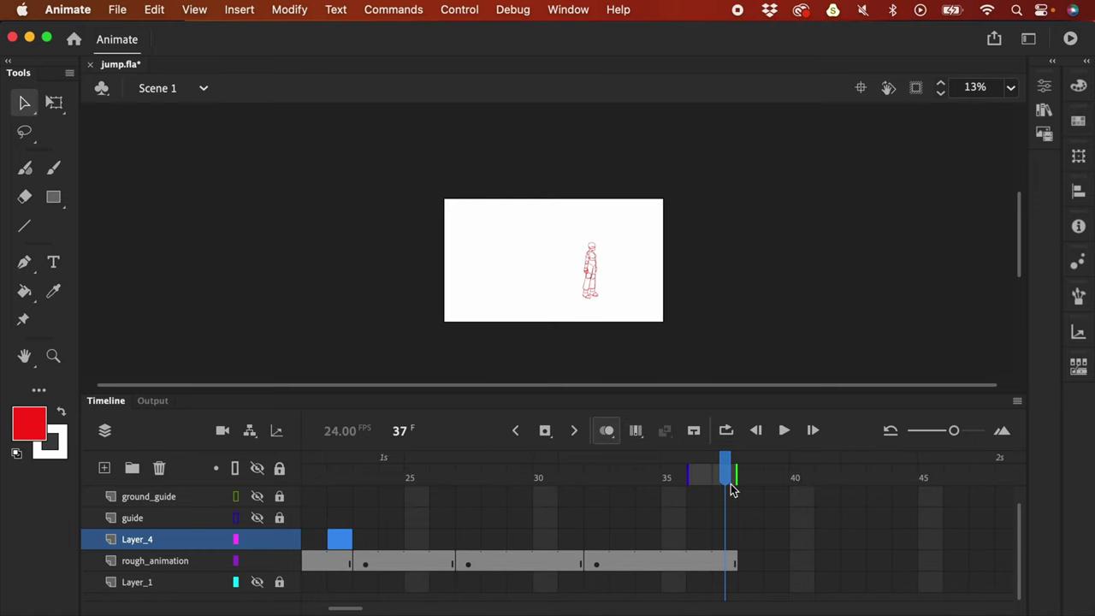
key("Return")
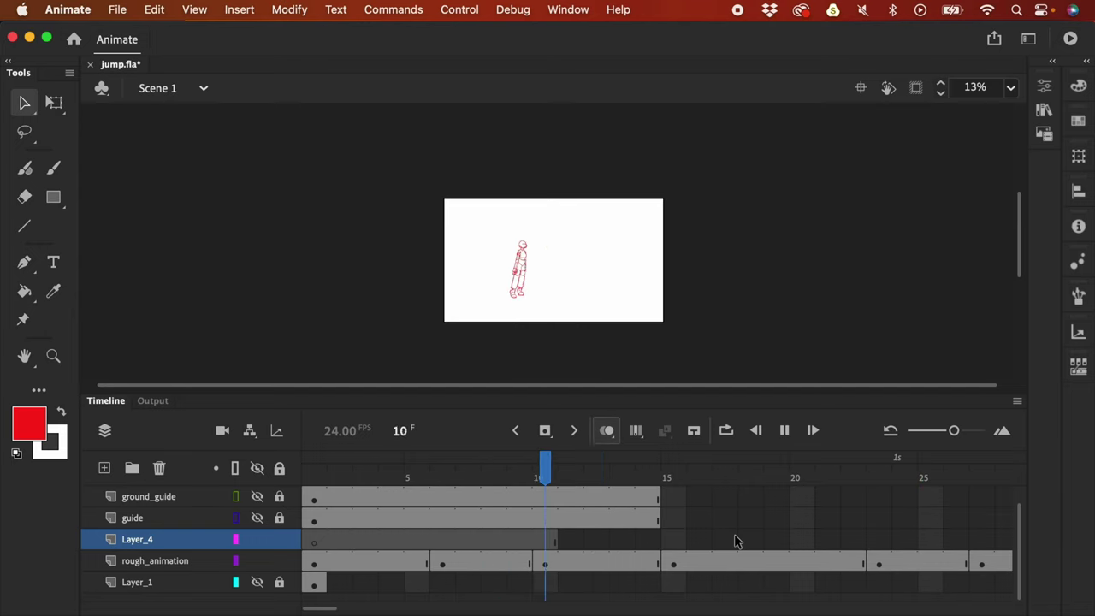
key("Return")
key("super+equal")
key("Return")
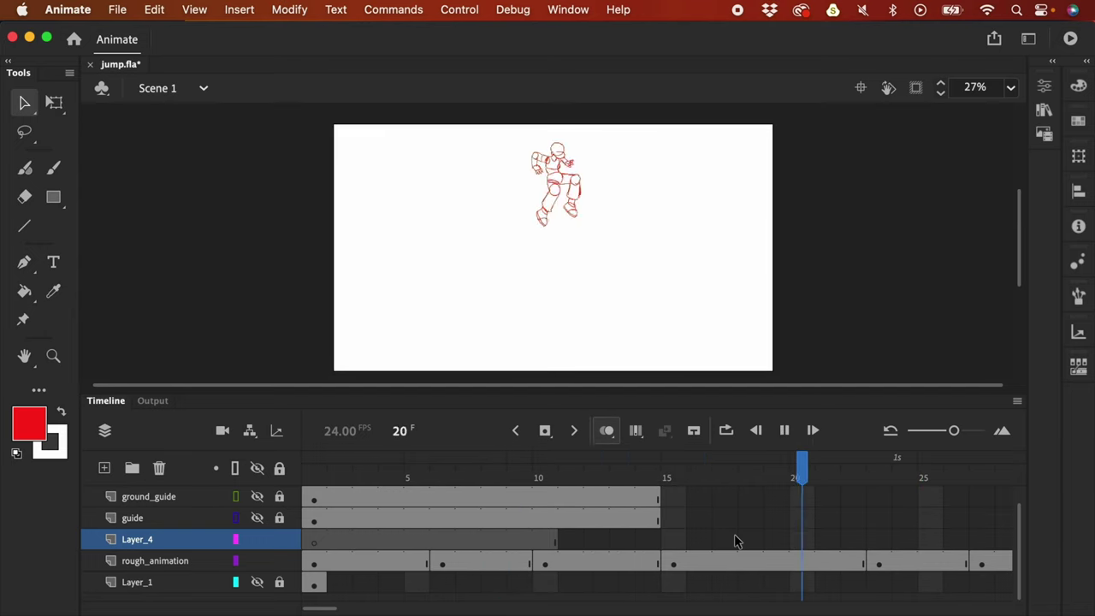
key("Return")
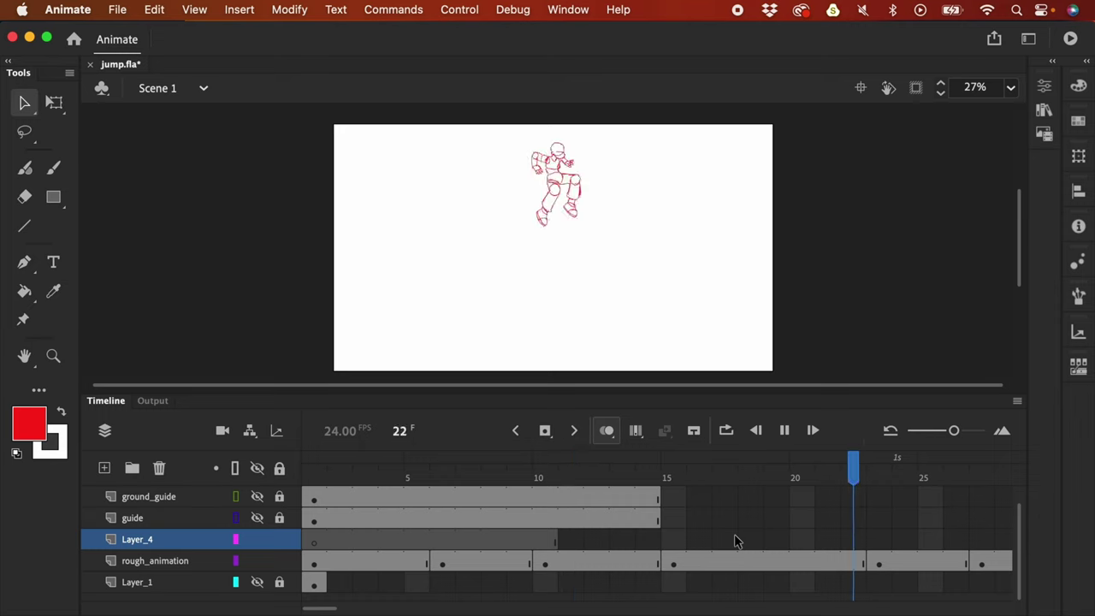
key("Return")
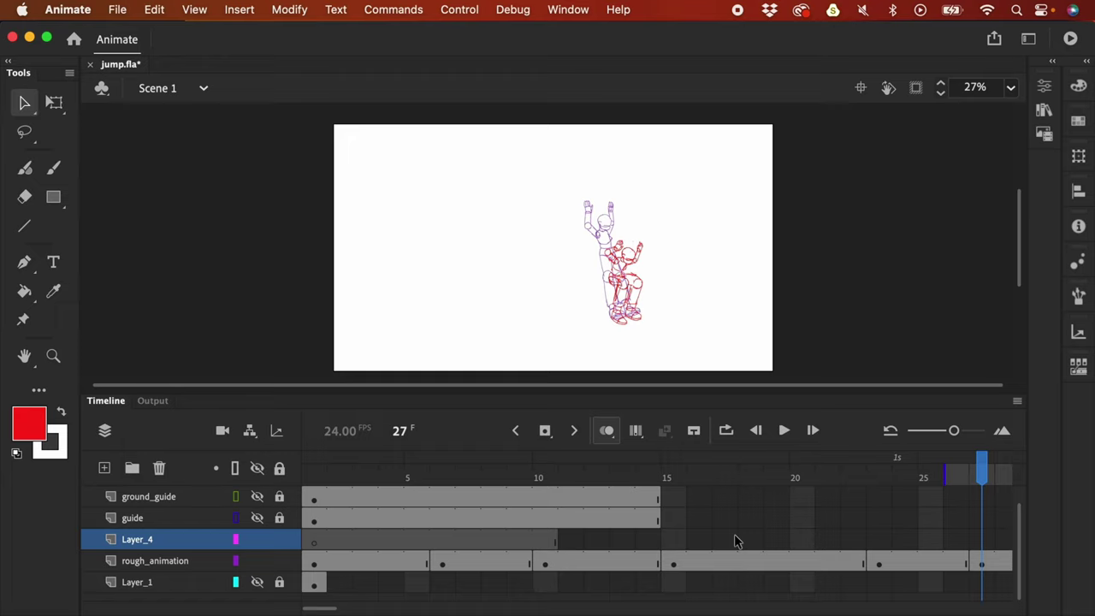
key("Return")
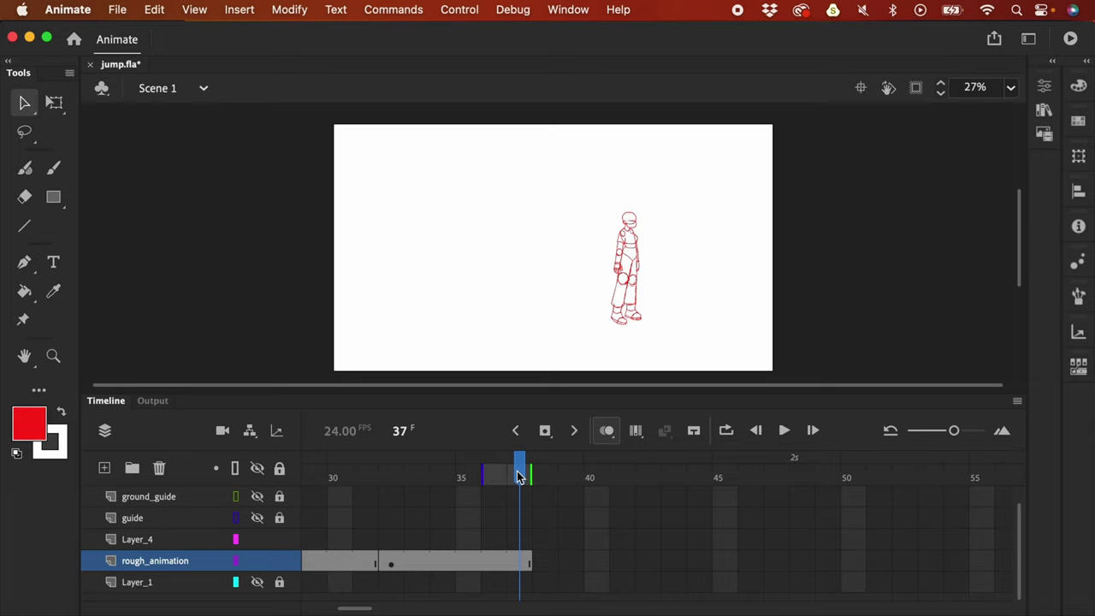
Step: Hide Layer_4 and rough_animation, add a new layer directly above rough_animation, and go to frame 1
left_click(256, 539)
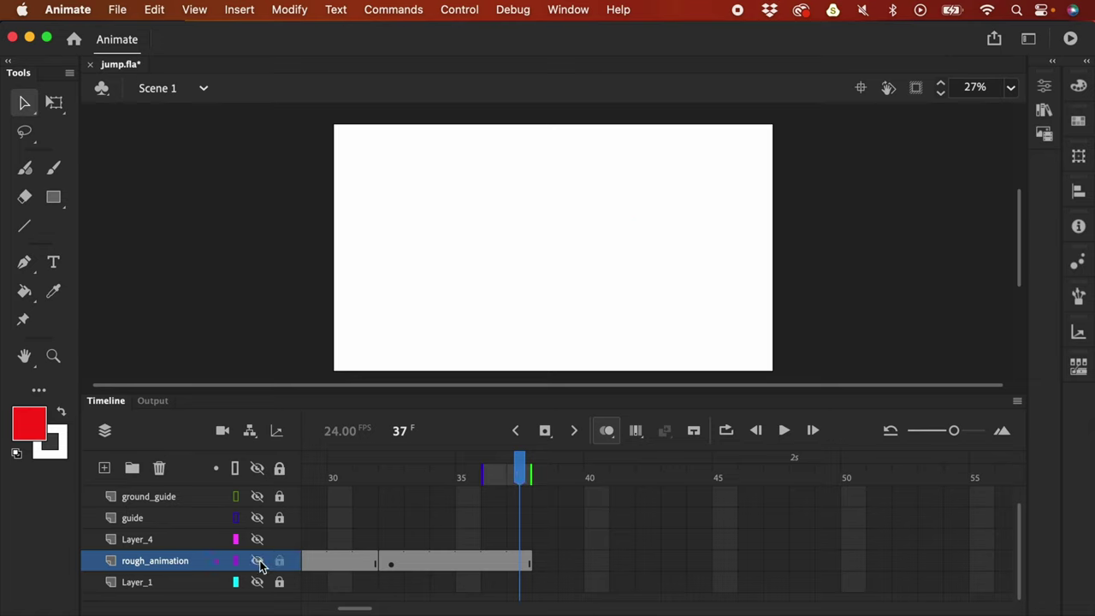
left_click(105, 468)
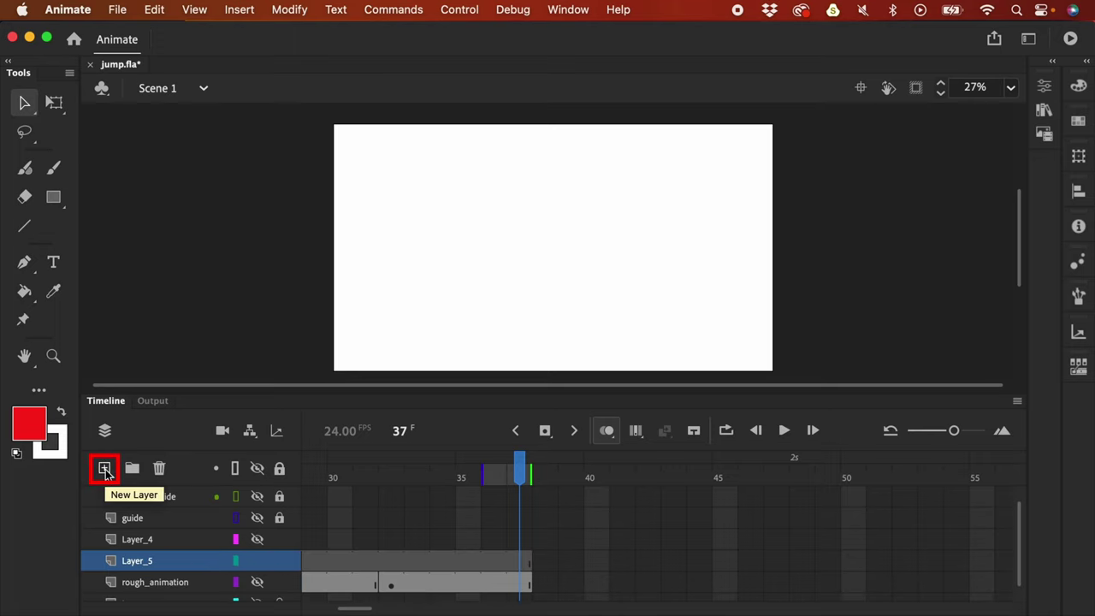
scroll(469, 479, "left", 10)
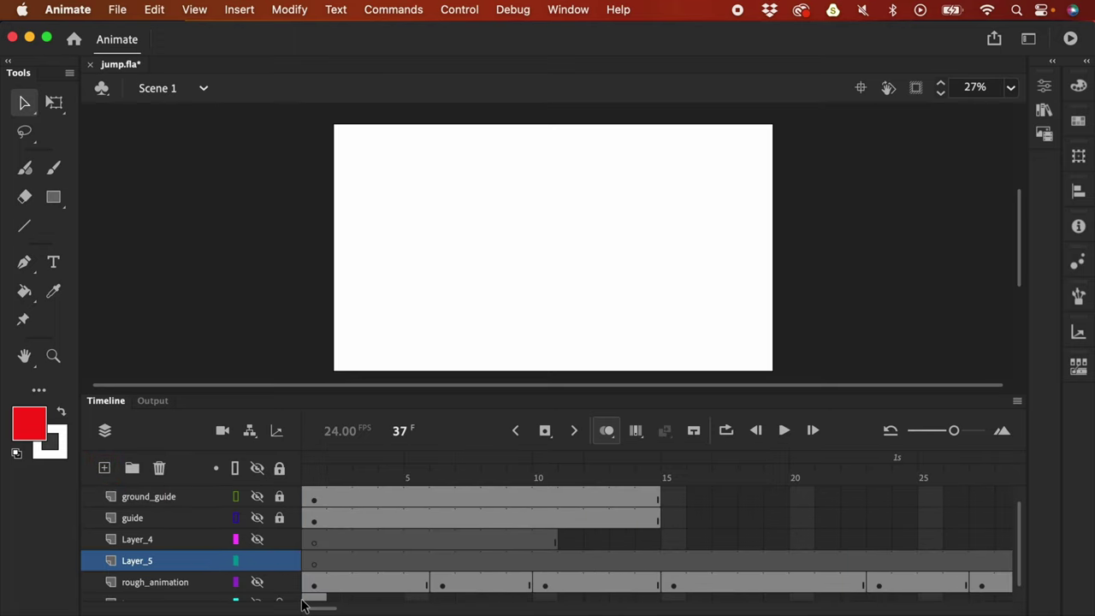
left_click(314, 477)
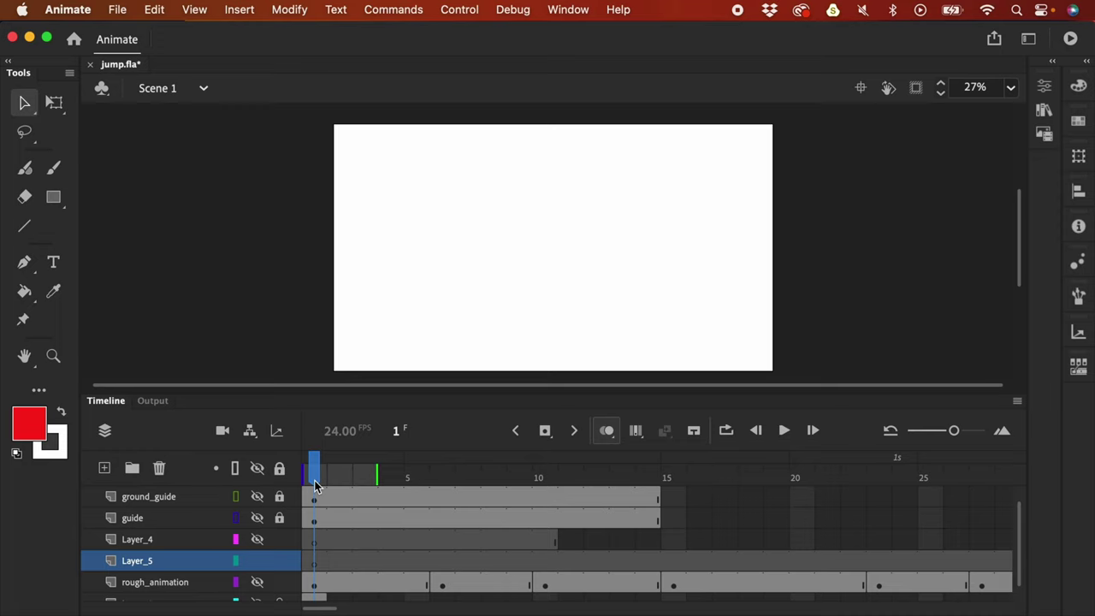
Step: Sketch a red circle with the brush on frame 1 of Layer_5, in the left part of the stage
key("super+equal")
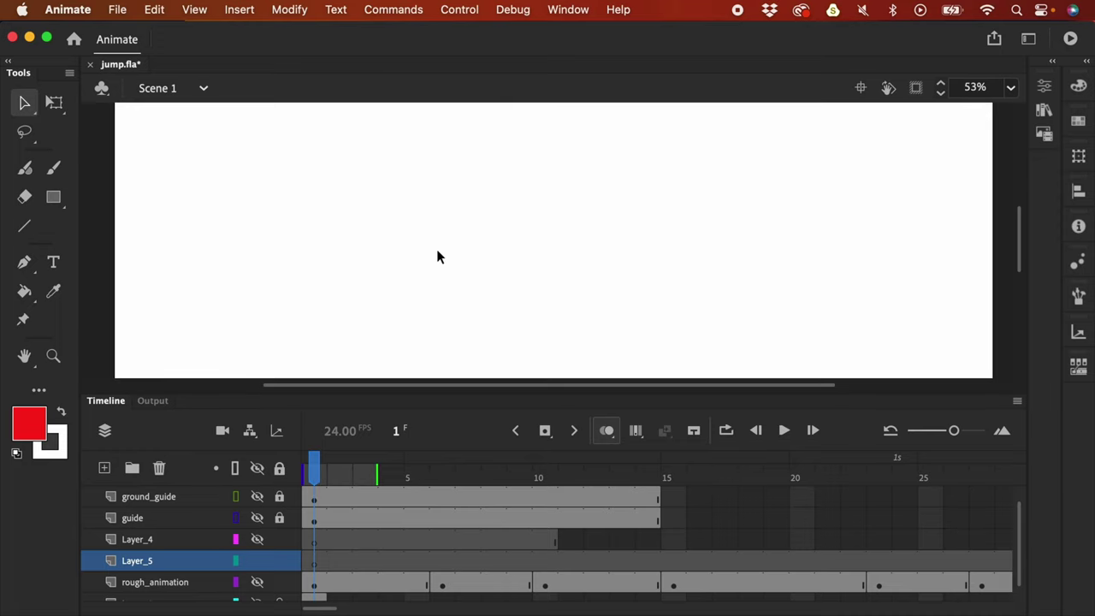
key("b")
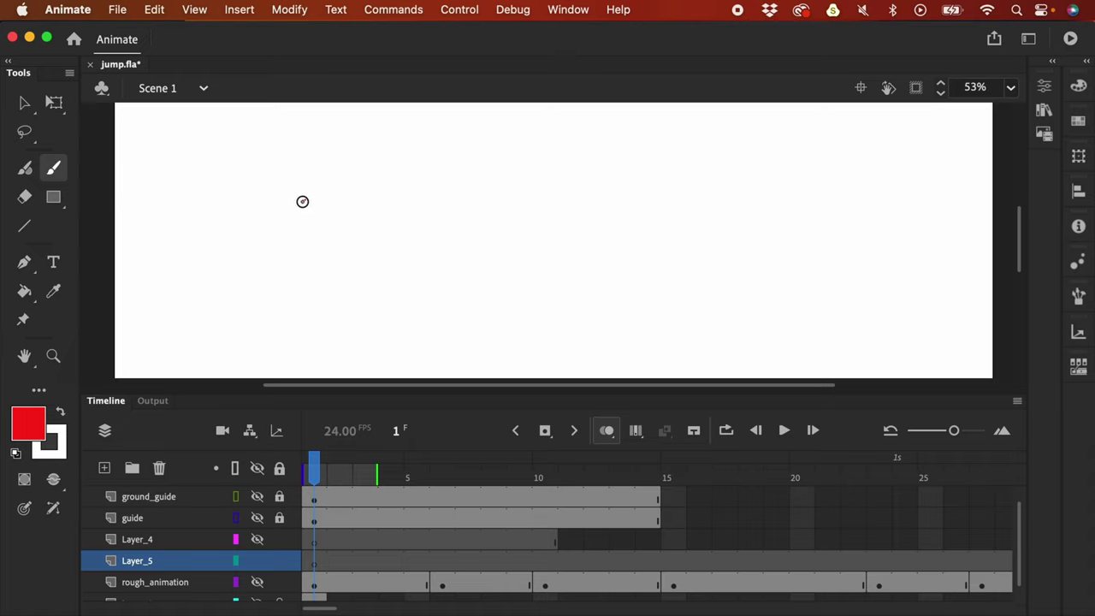
mouse_move(304, 203)
left_mouse_down()
mouse_move(293, 237)
mouse_move(310, 249)
left_mouse_up()
mouse_move(304, 201)
left_mouse_down()
mouse_move(338, 204)
mouse_move(309, 250)
mouse_move(323, 250)
mouse_move(339, 202)
mouse_move(335, 239)
left_mouse_up()
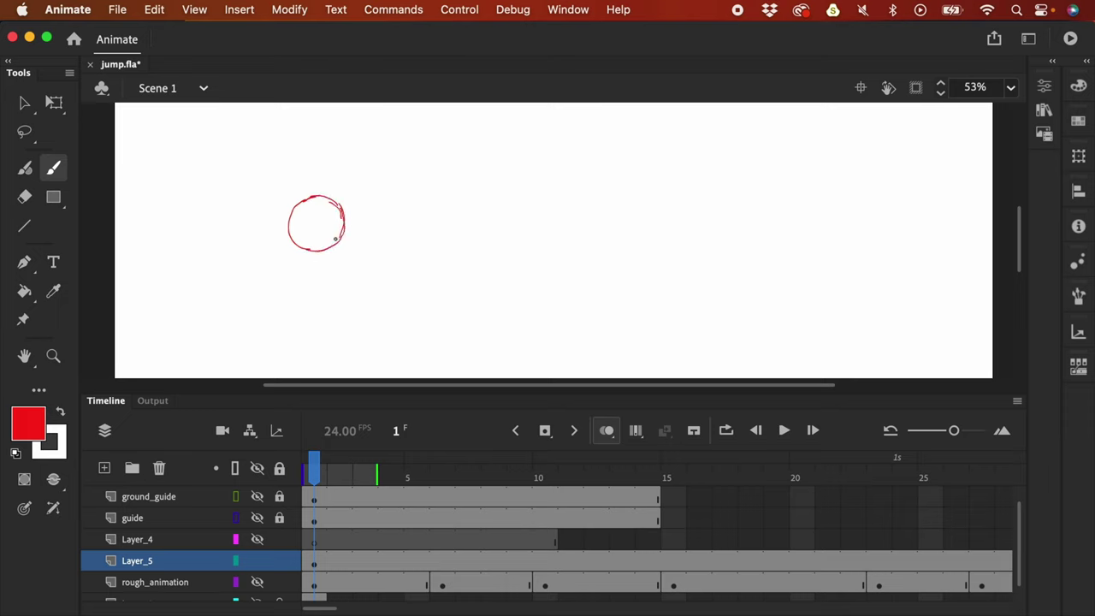
Step: Insert a blank keyframe at frame 3 of Layer_5 and brush a same-sized circle overlapping the right half of the first
left_click(323, 564)
left_click(358, 562)
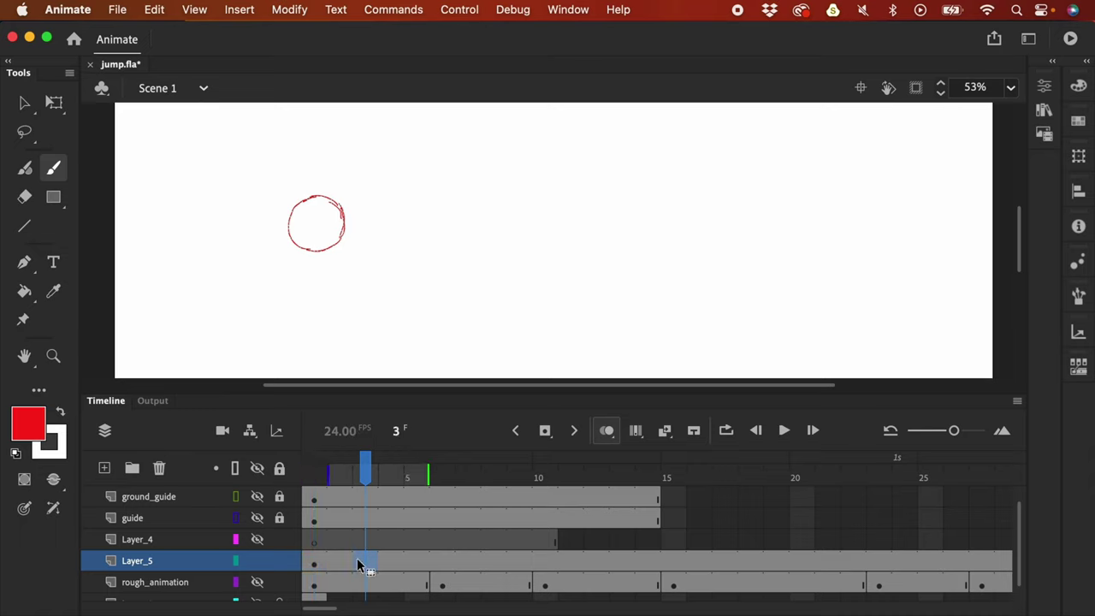
key("F7")
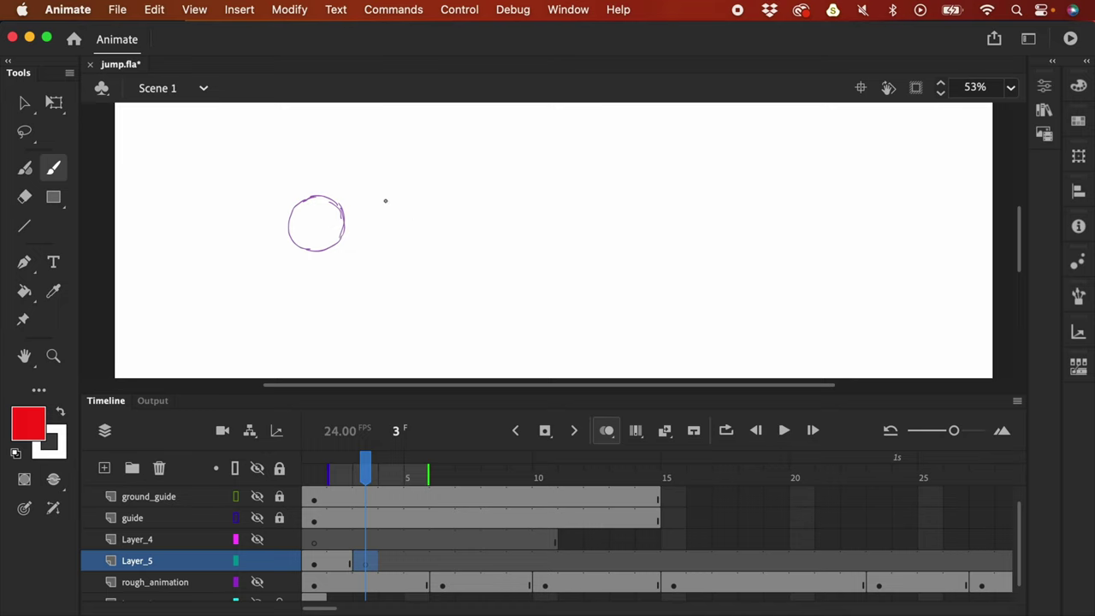
mouse_move(341, 251)
left_mouse_down()
mouse_move(324, 206)
mouse_move(321, 216)
mouse_move(352, 197)
mouse_move(368, 207)
mouse_move(363, 247)
left_mouse_up()
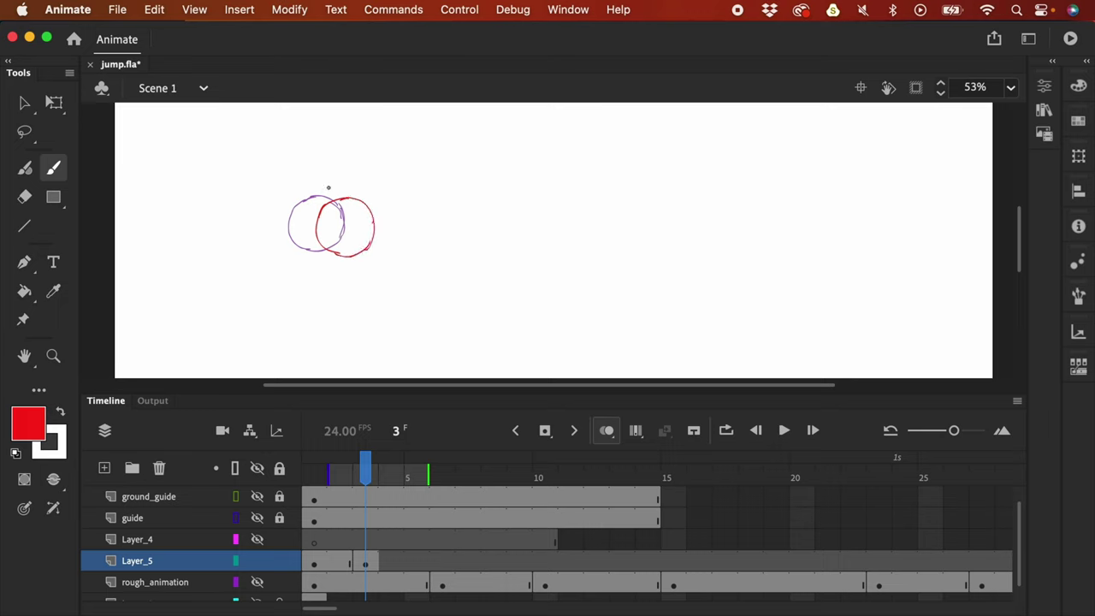
key("super+z")
left_click_drag(369, 242, 365, 202)
Step: Select the circle on frame 3 and shift it left until it almost coincides with the first circle
key("v")
left_click_drag(299, 160, 398, 284)
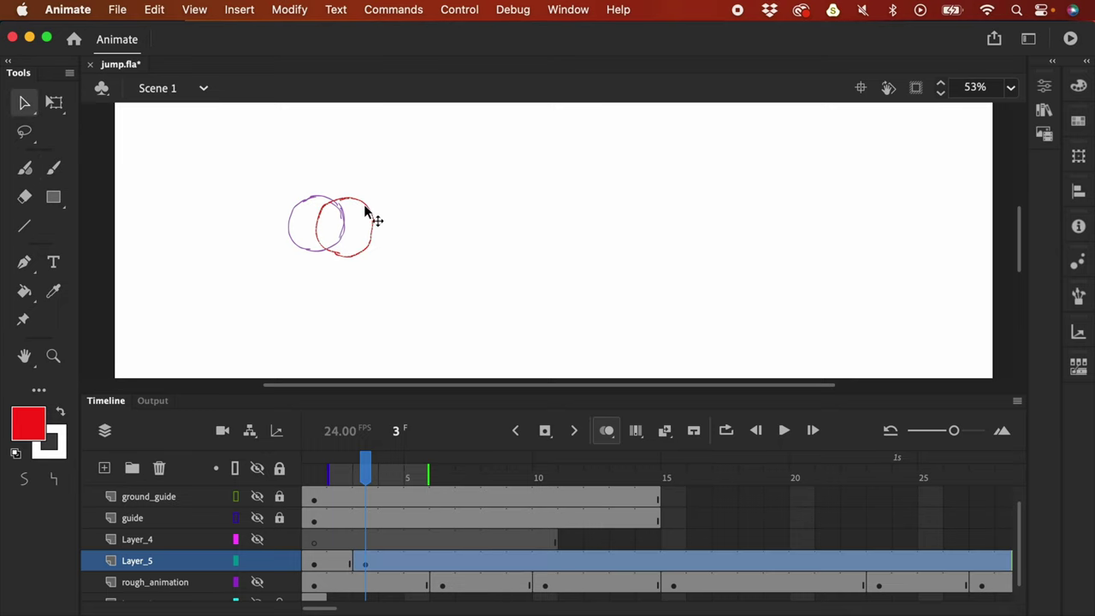
left_click_drag(368, 211, 347, 211)
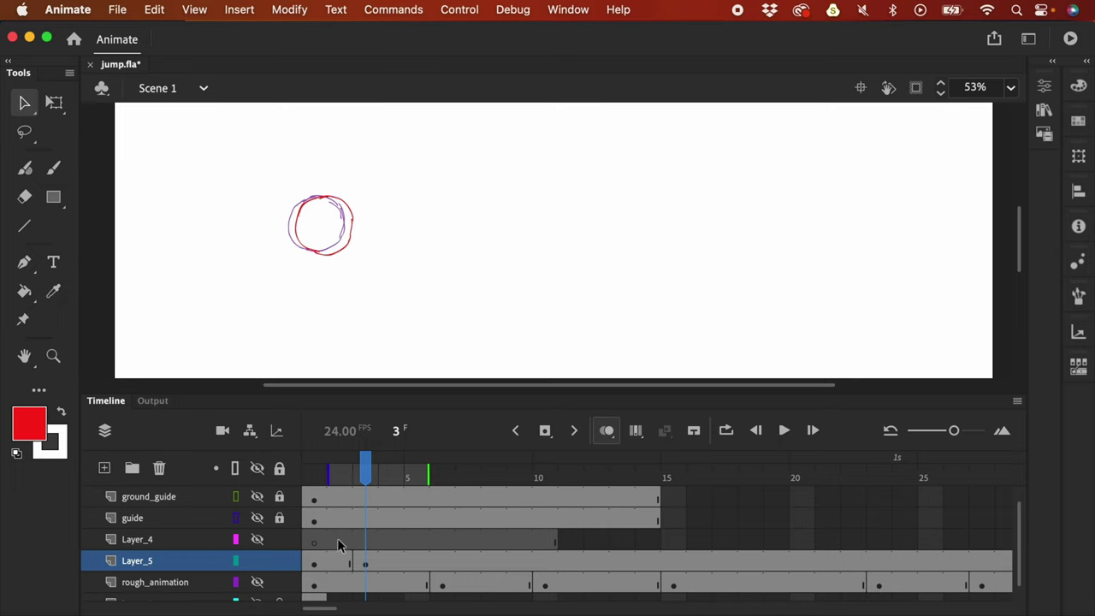
Step: Flip back and forth between frames 2 and 3, with and without onion skin, to examine the motion from small spacing
key("comma")
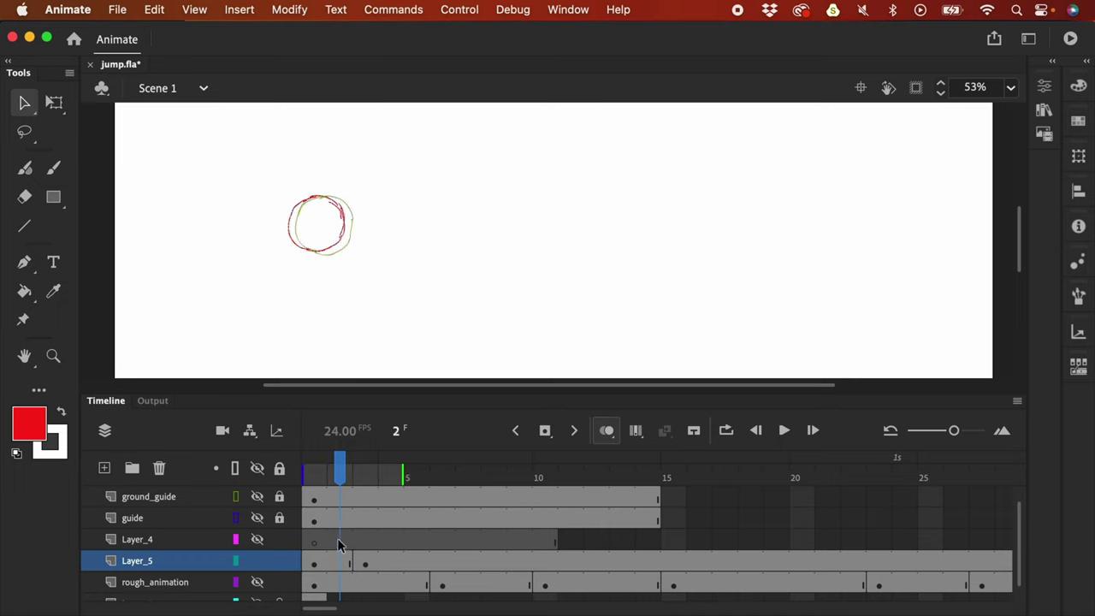
key("period")
key("comma")
key("period")
key("comma")
key("period")
key("comma")
left_click(606, 431)
key("period")
key("comma")
key("period")
key("comma")
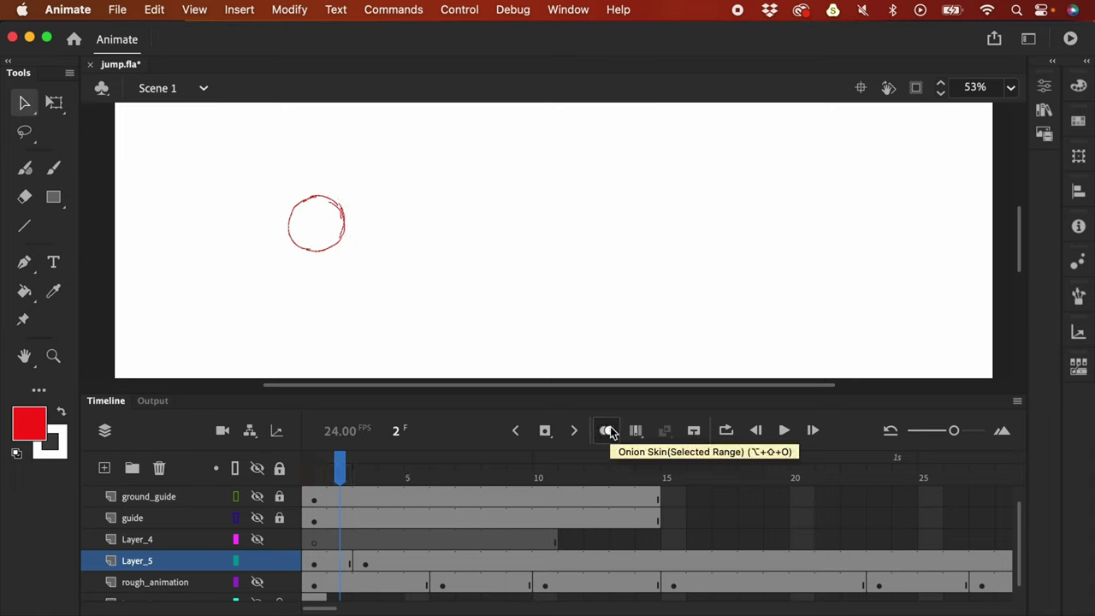
key("period")
key("comma")
key("period")
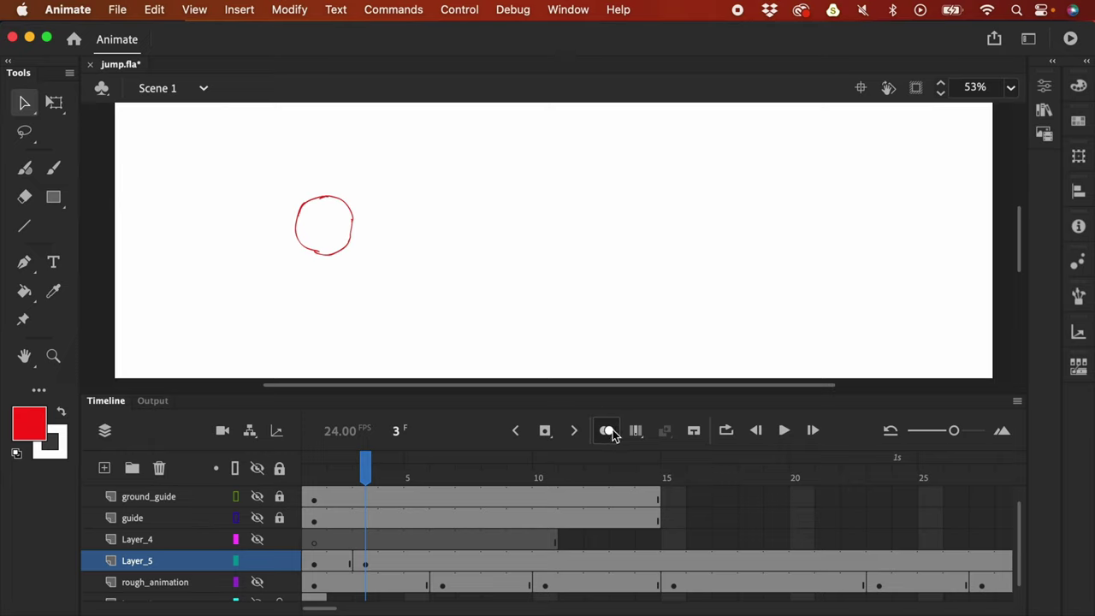
Step: Turn onion skin back on and move the frame 3 circle far to the right of the first circle
left_click(608, 432)
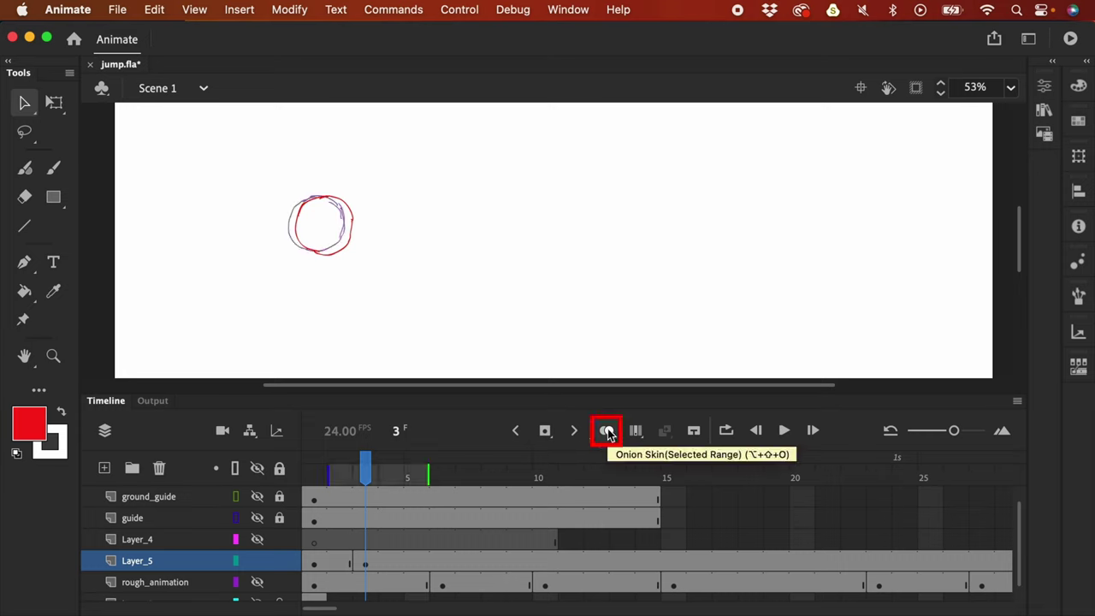
left_click(367, 565)
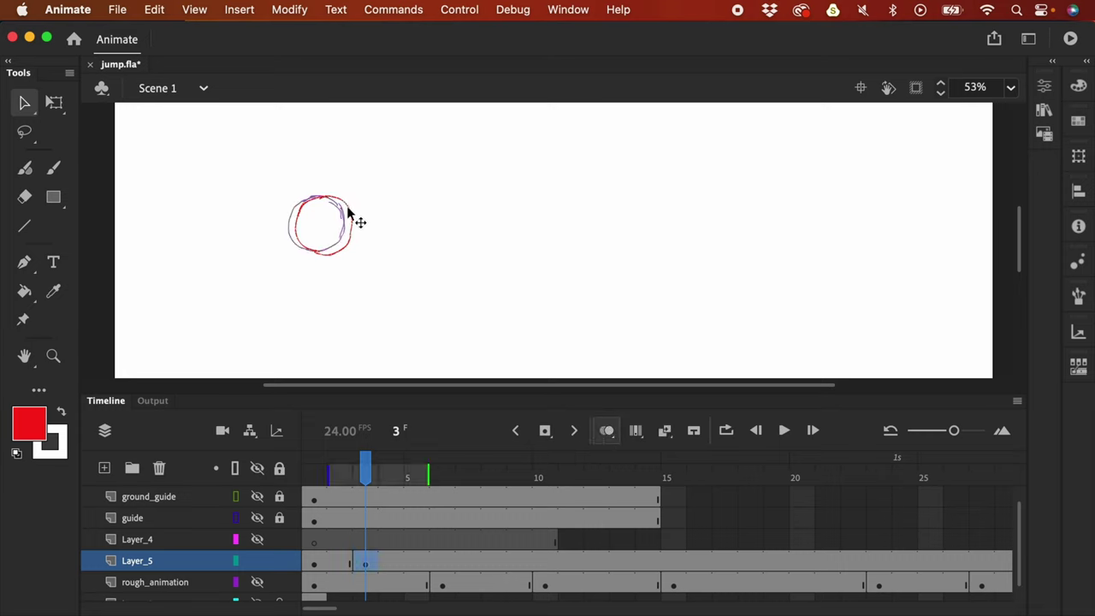
left_click_drag(354, 218, 687, 205)
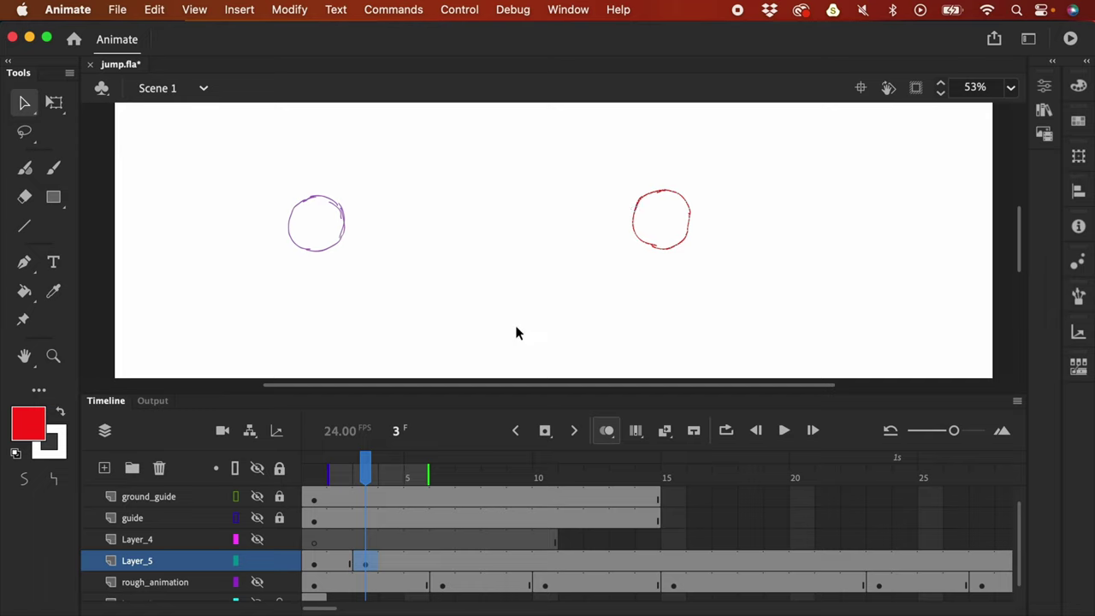
Step: Turn off onion skin and flip repeatedly between frames 2 and 3 to examine the motion from wide spacing
left_click(606, 431)
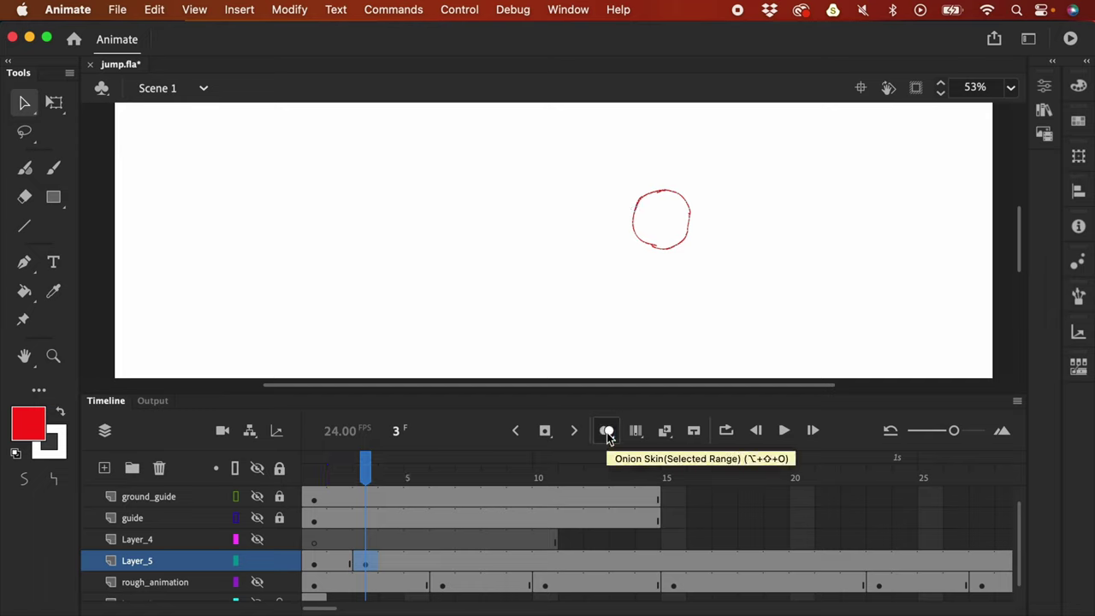
key("comma")
key("period")
key("comma")
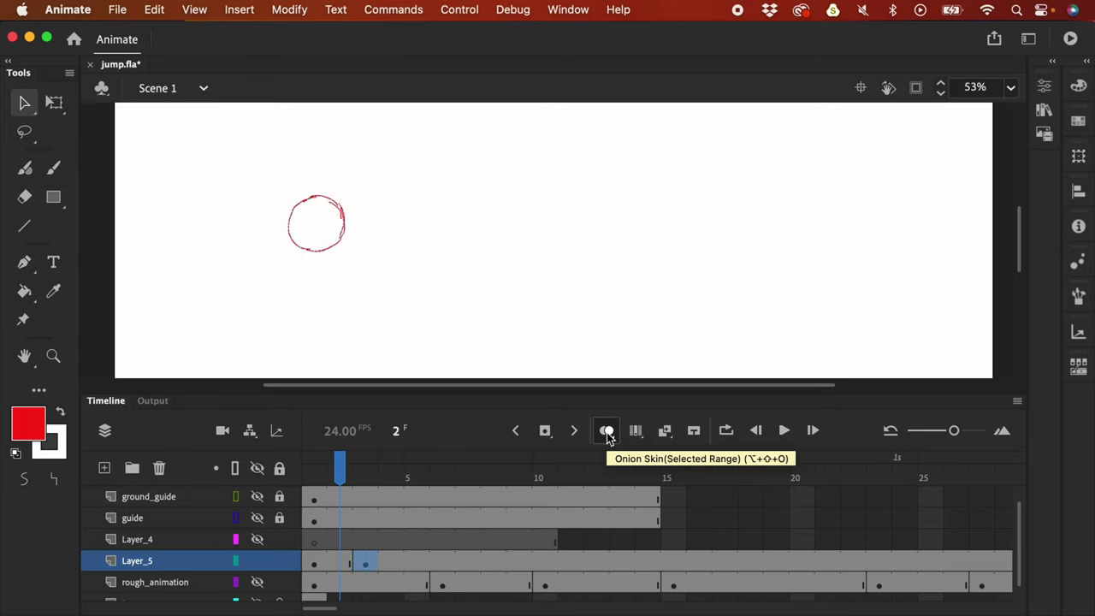
key("period")
key("comma")
key("period")
key("comma")
key("period")
key("comma")
key("period")
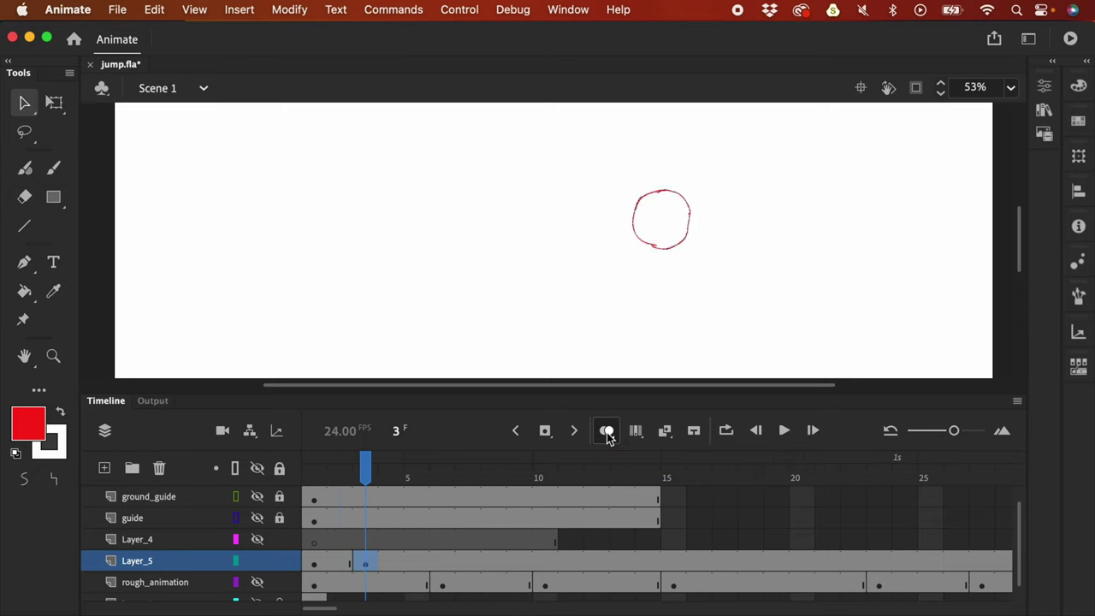
key("comma")
key("period")
key("comma")
key("period")
Step: Try moving the second circle's keyframe on Layer_5 from frame 3 to frame 9, scrub across it, and undo the move
mouse_move(365, 475)
left_mouse_down()
mouse_move(342, 473)
mouse_move(365, 472)
left_mouse_up()
left_click_drag(366, 567, 511, 567)
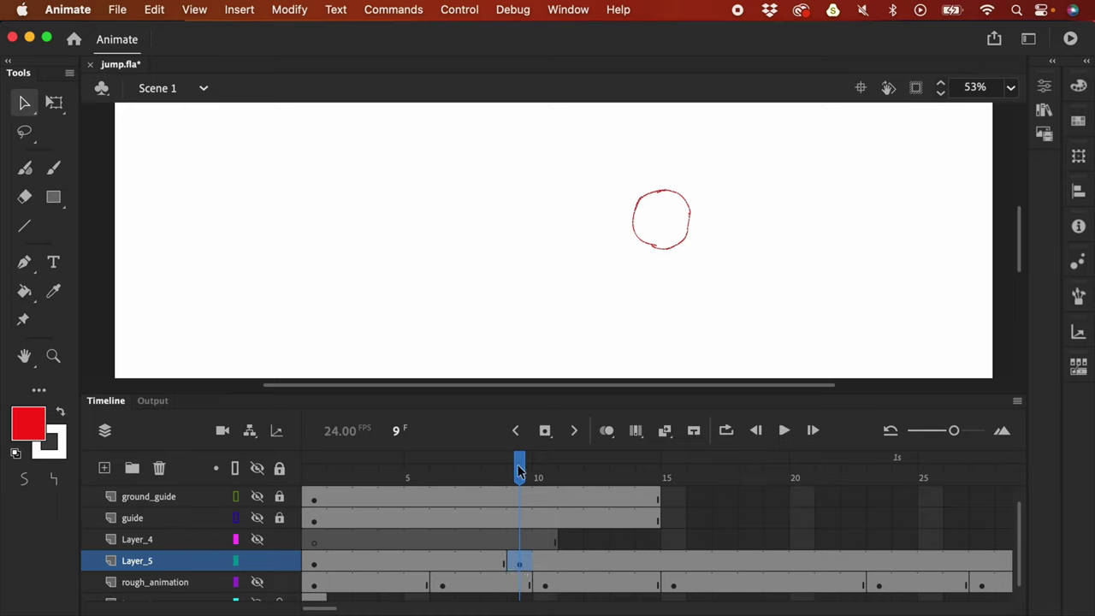
left_click_drag(469, 473, 511, 466)
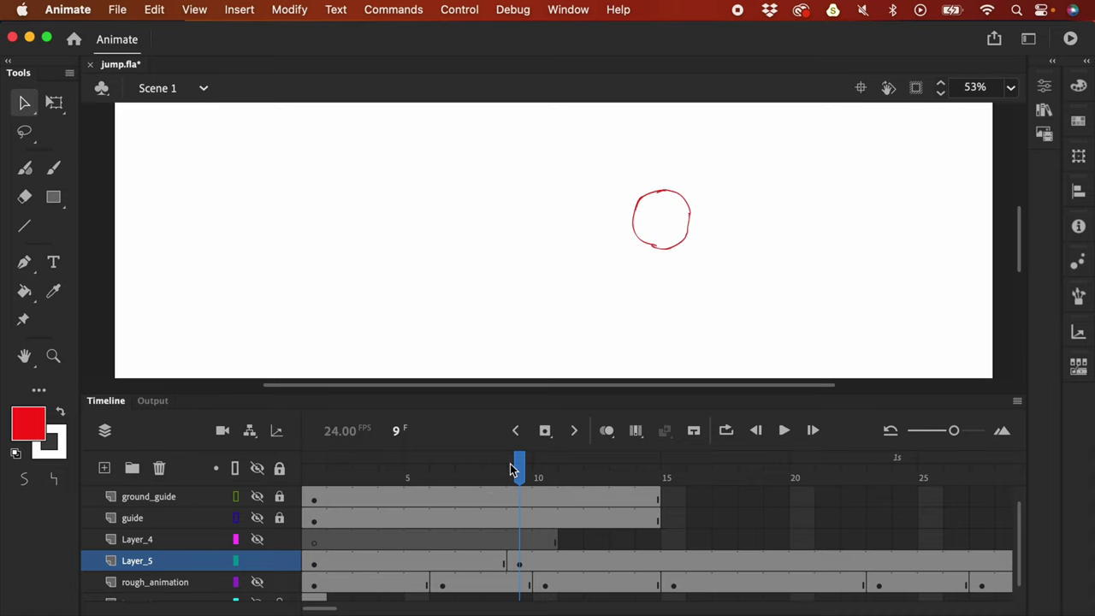
key("super+z")
key("super+z")
Step: Compare the two circle keyframes at frames 1 and 3 of Layer_5 by selecting them and scrubbing between them
left_click(320, 565)
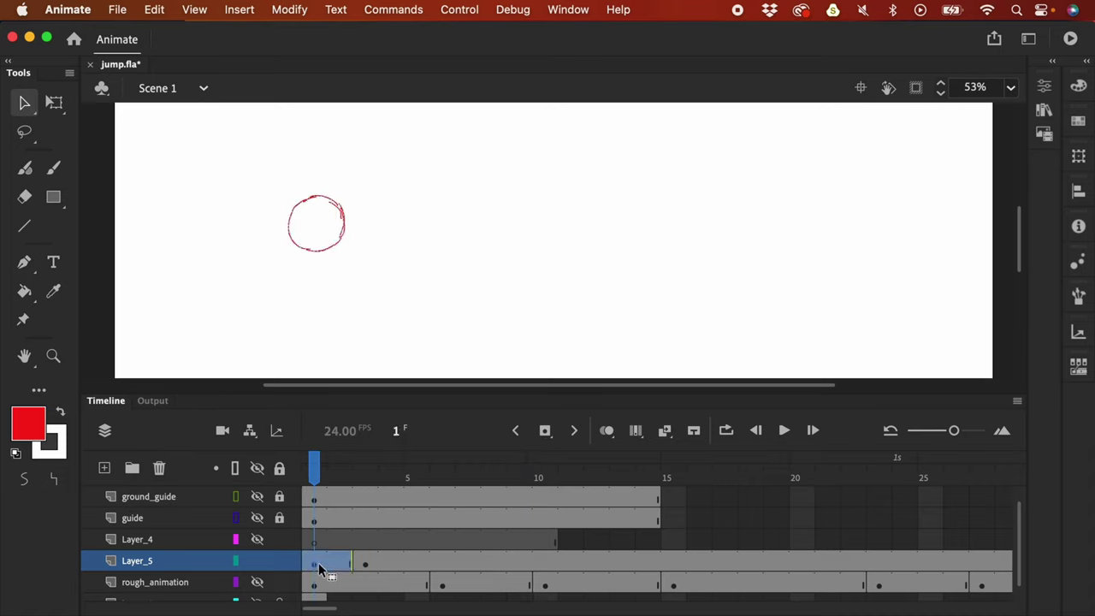
left_click(366, 561)
left_click_drag(363, 477, 346, 498)
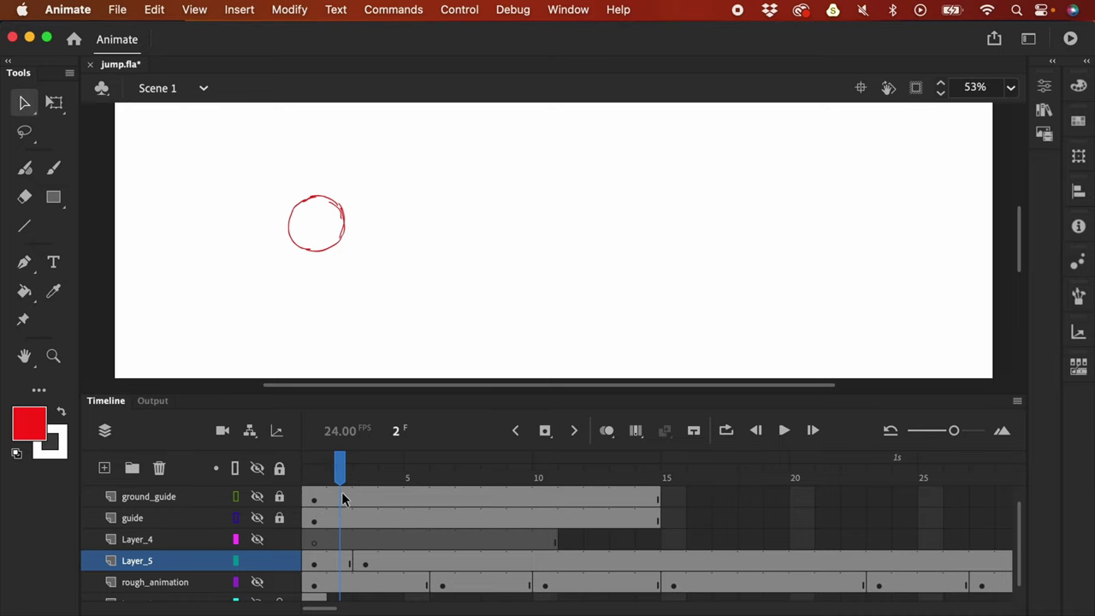
left_click_drag(339, 467, 354, 475)
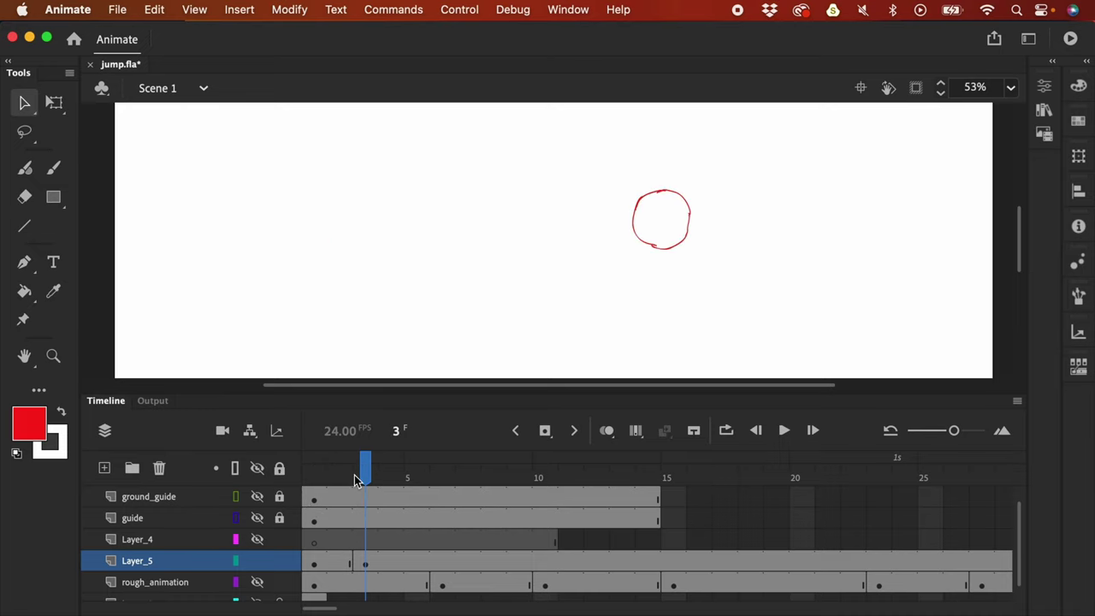
Step: With onion skin on, move the frame 3 circle nearly onto the first circle and back out far to its right
left_click(689, 235)
left_click(606, 431)
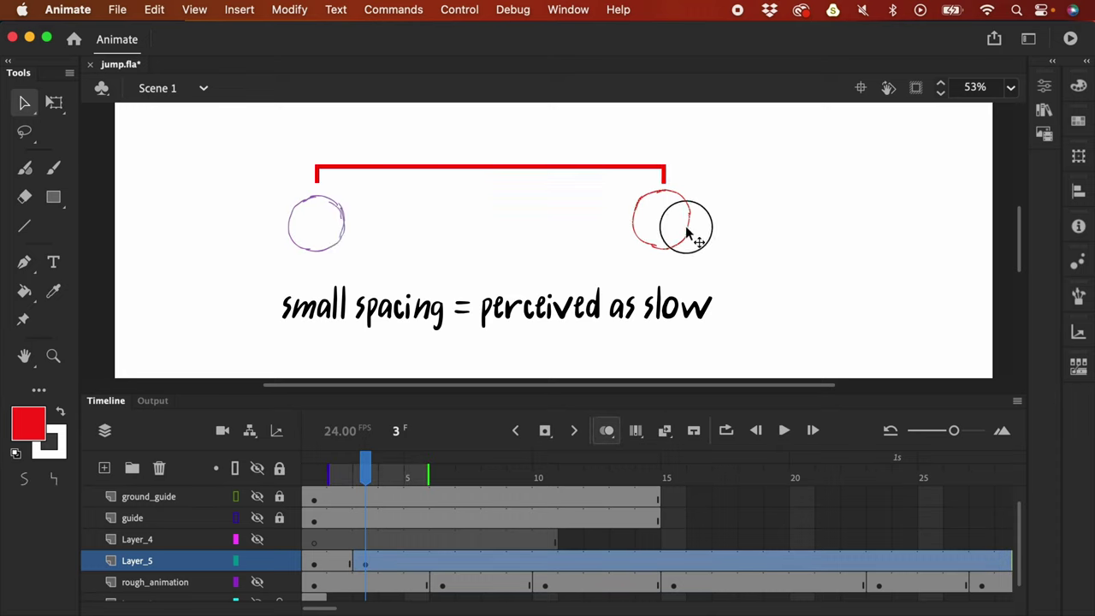
left_click_drag(694, 232, 359, 231)
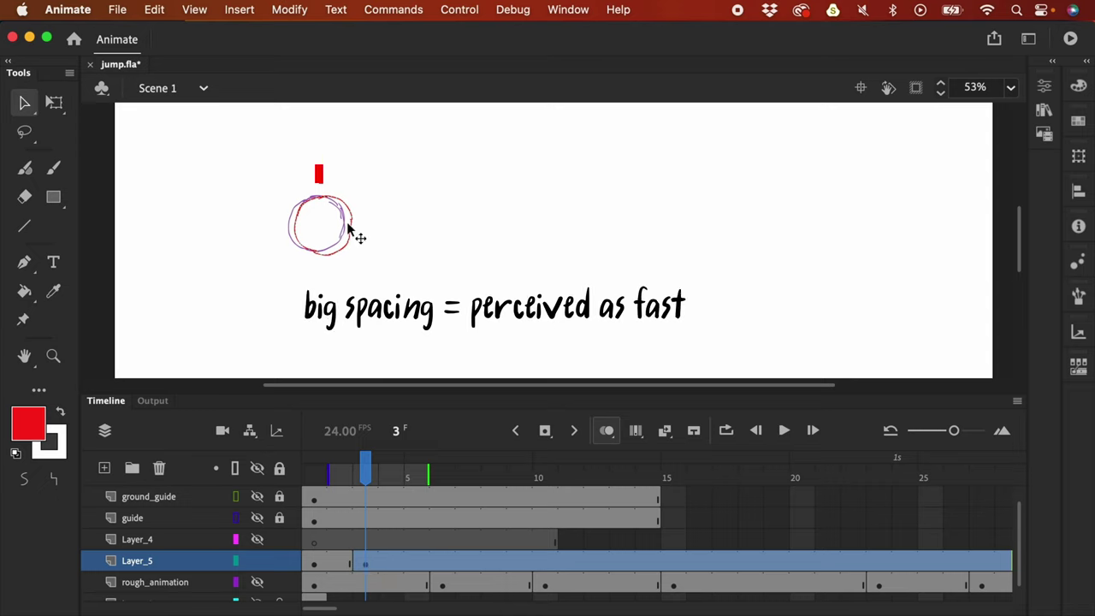
left_click_drag(355, 234, 746, 215)
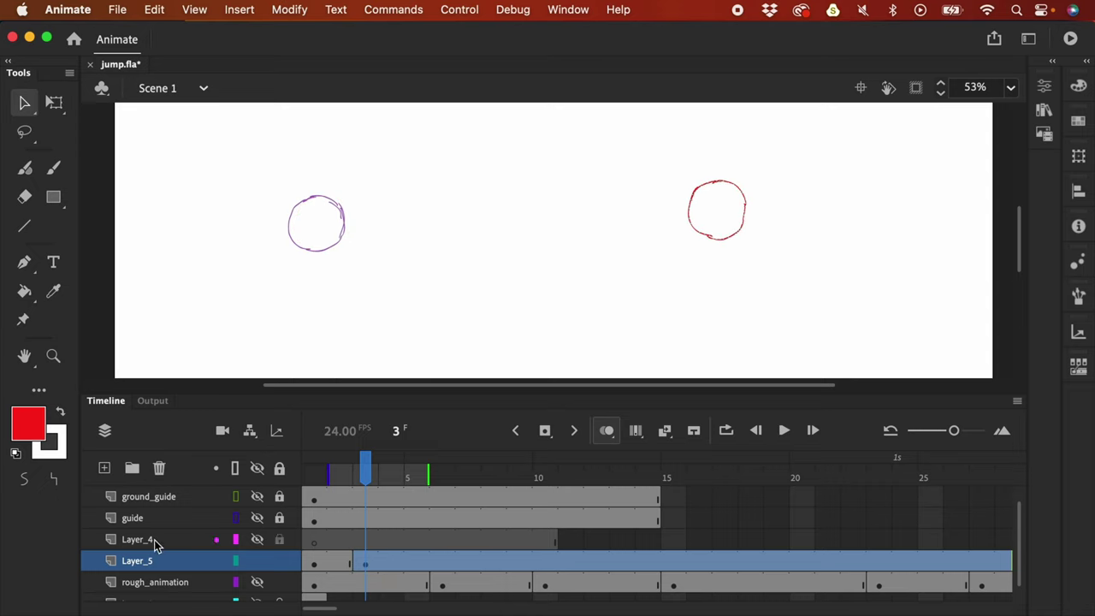
Step: Delete the two-circle test layer, show the rough_animation layer again, and return to frame 1
left_click(159, 469)
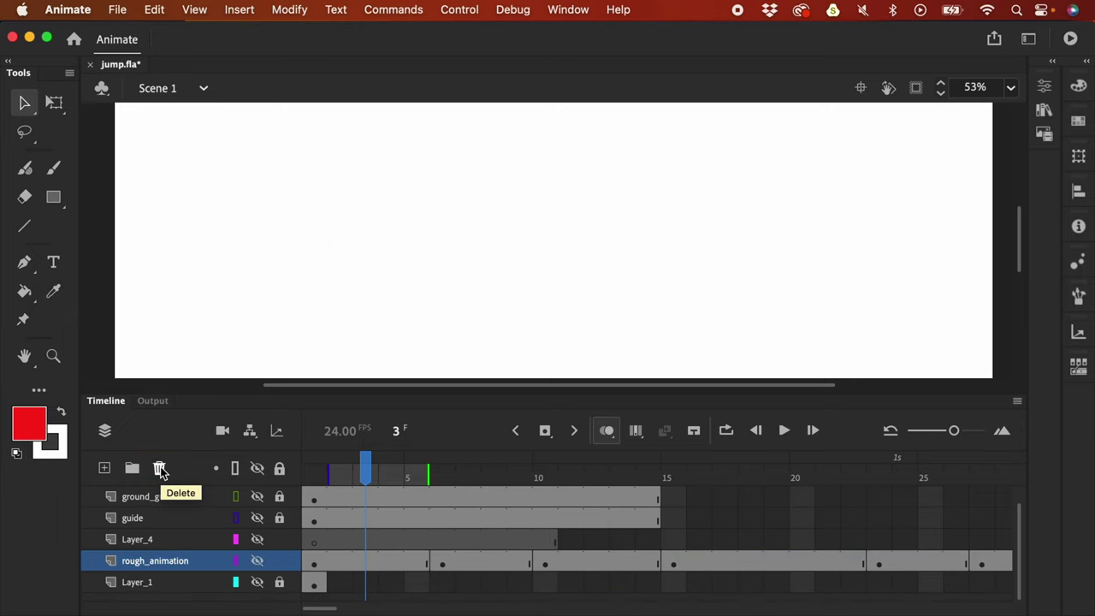
left_click(256, 560)
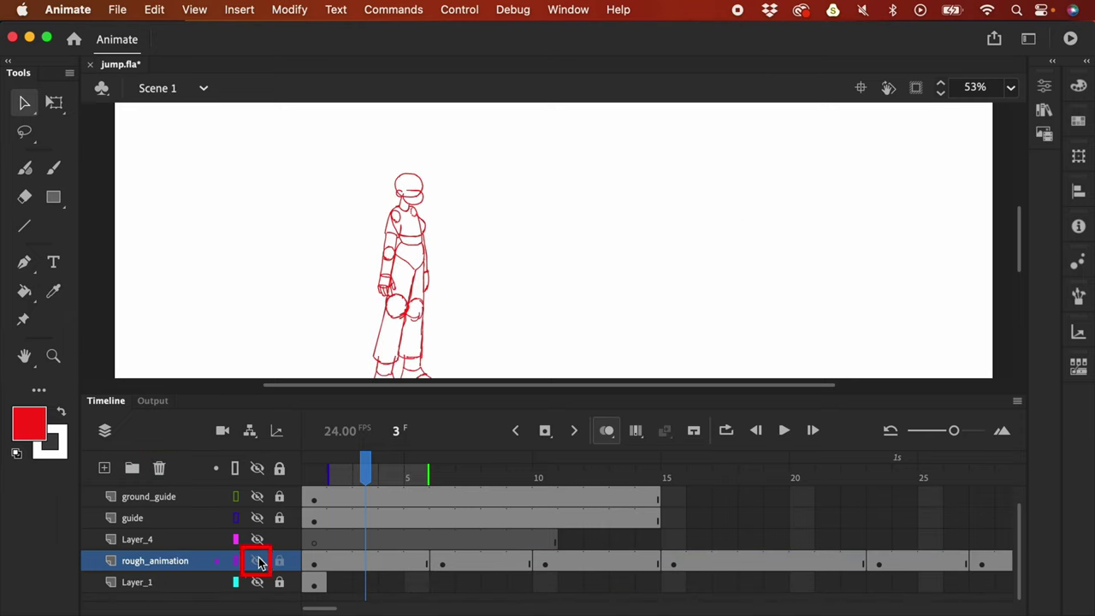
key("super+minus")
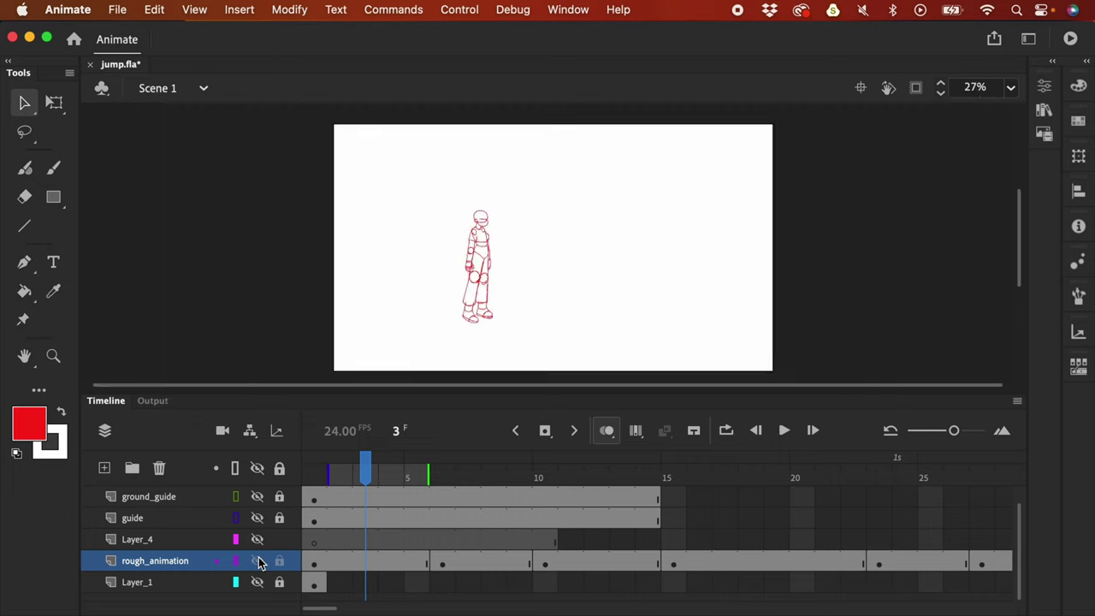
left_click_drag(368, 471, 295, 462)
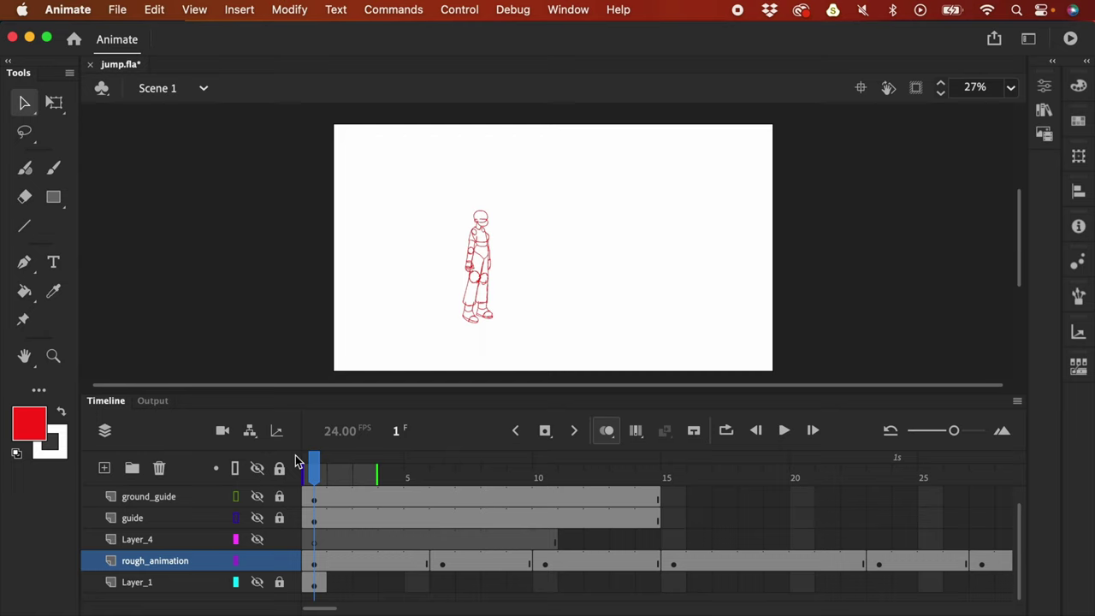
Step: Add a new layer above rough_animation, then display rough_animation as outlines and lock it
left_click(104, 468)
left_click(237, 584)
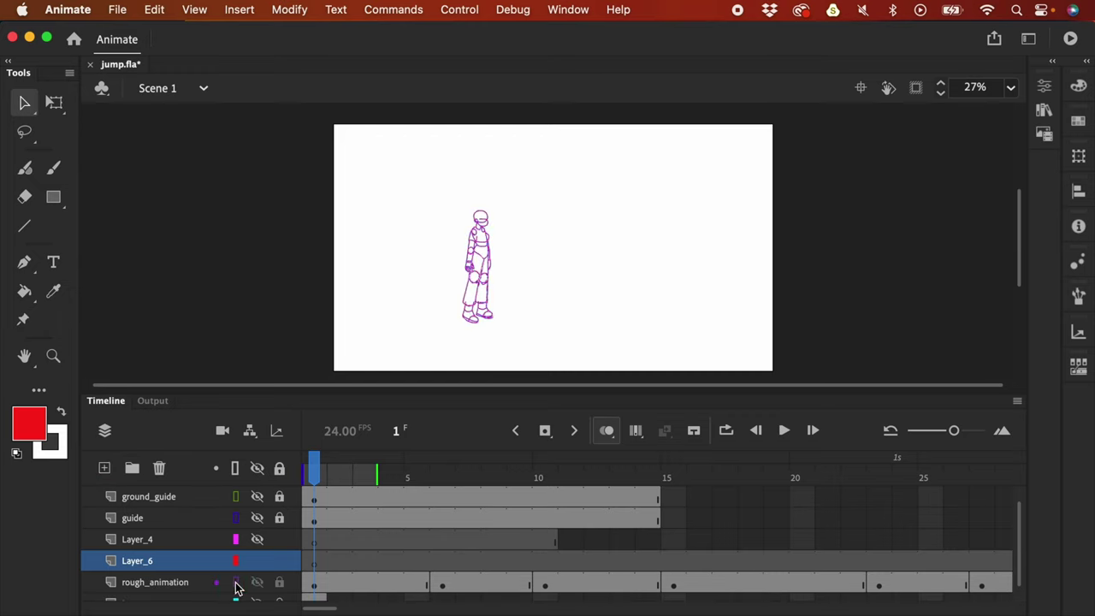
left_click(280, 583)
Step: Brush a small circle on the standing figure's chest at frame 1 of Layer_6
left_click_drag(422, 477, 315, 477)
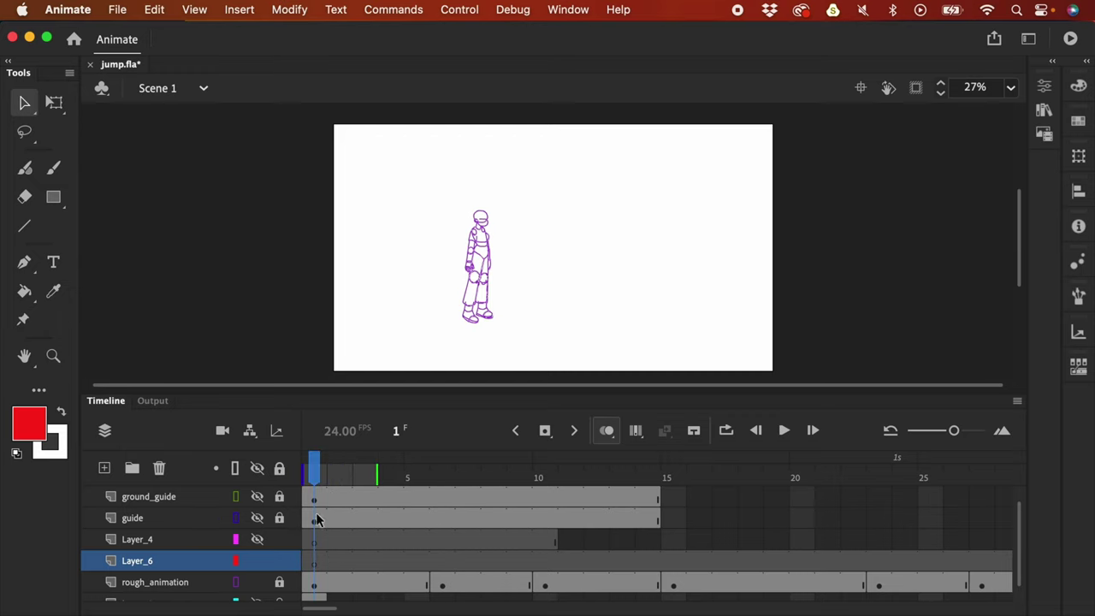
left_click(323, 564)
key("super+equal")
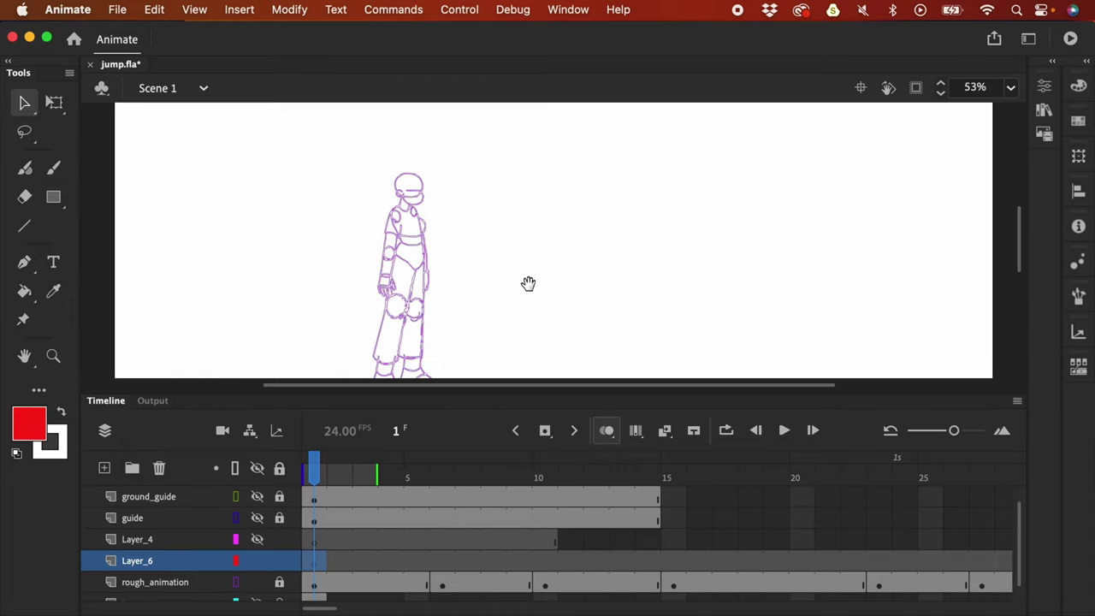
left_click_drag(528, 283, 579, 279)
key("super+equal")
key("super+minus")
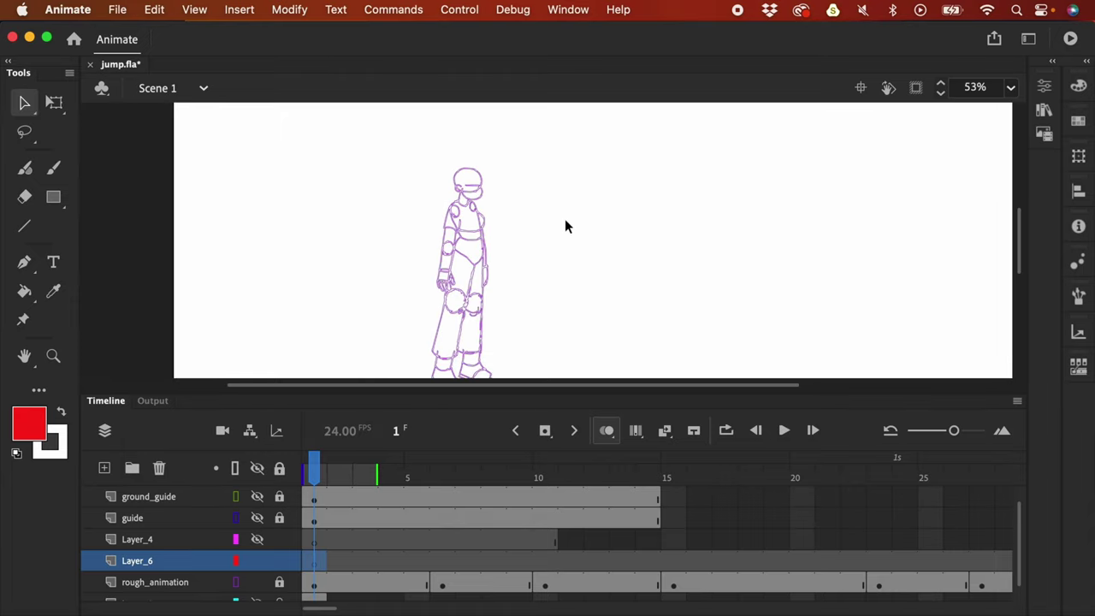
key("super+equal")
left_click_drag(566, 229, 599, 271)
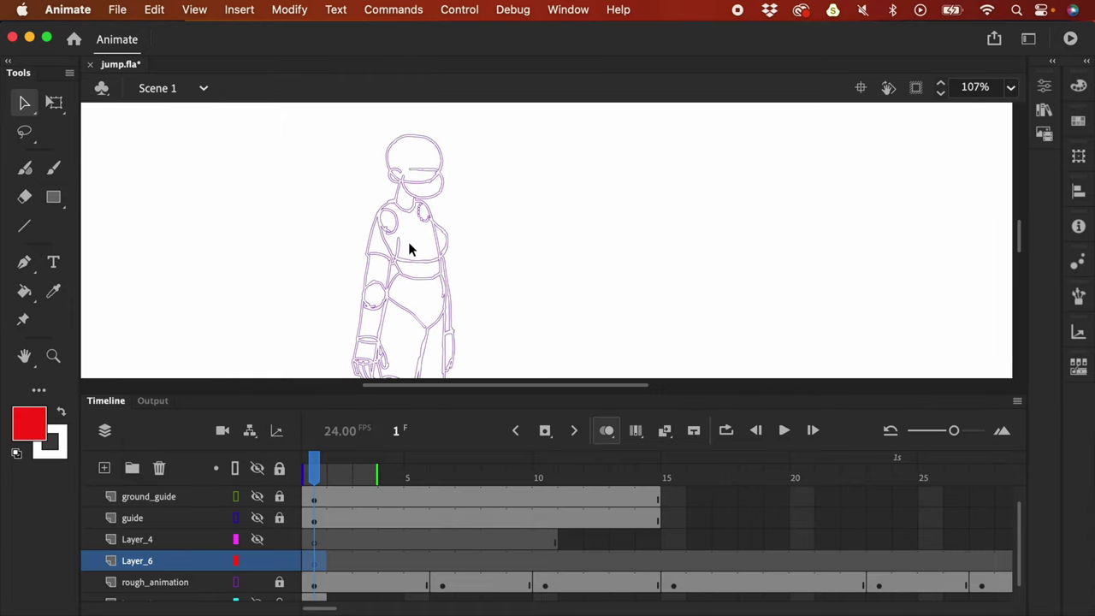
key("b")
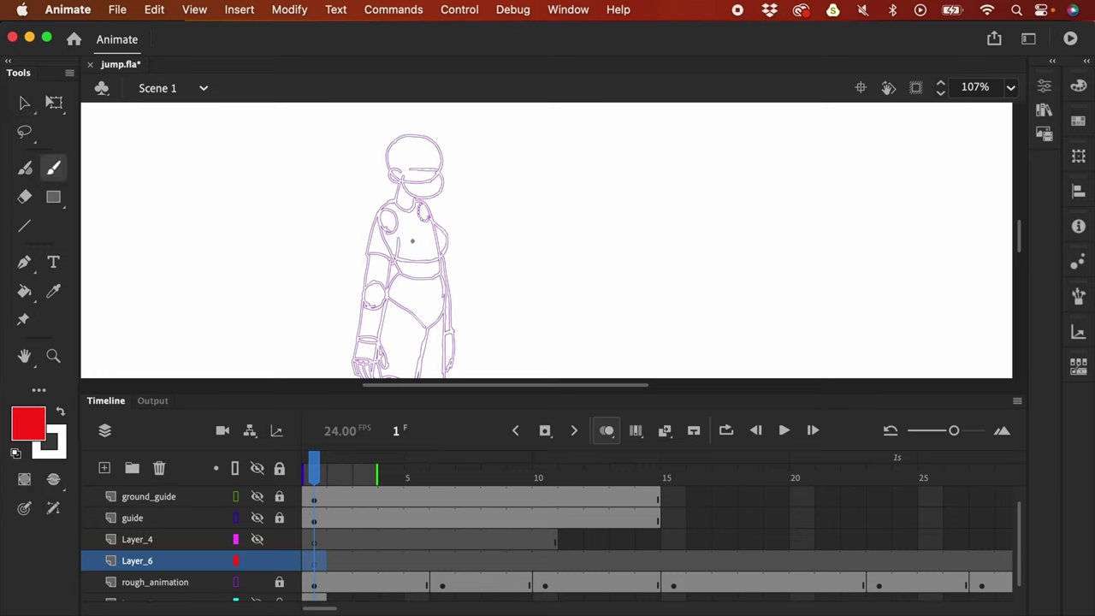
mouse_move(412, 241)
left_mouse_down()
mouse_move(398, 230)
mouse_move(424, 226)
mouse_move(412, 242)
left_mouse_up()
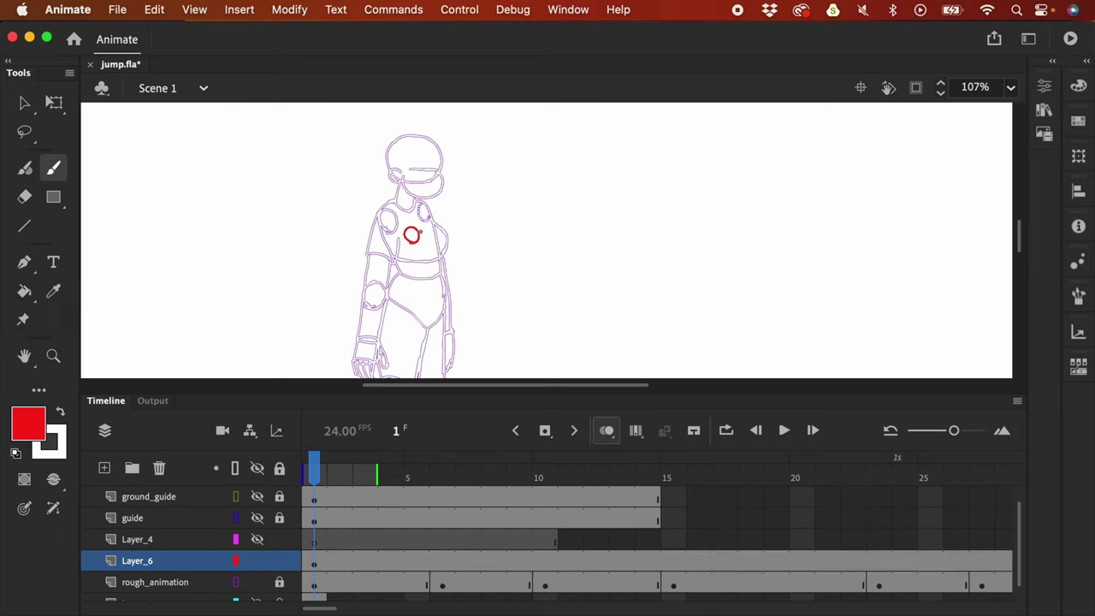
Step: Insert blank keyframes at frames 6 and 10 of Layer_6 and draw a small circle on the figure's chest in each
left_click(441, 564)
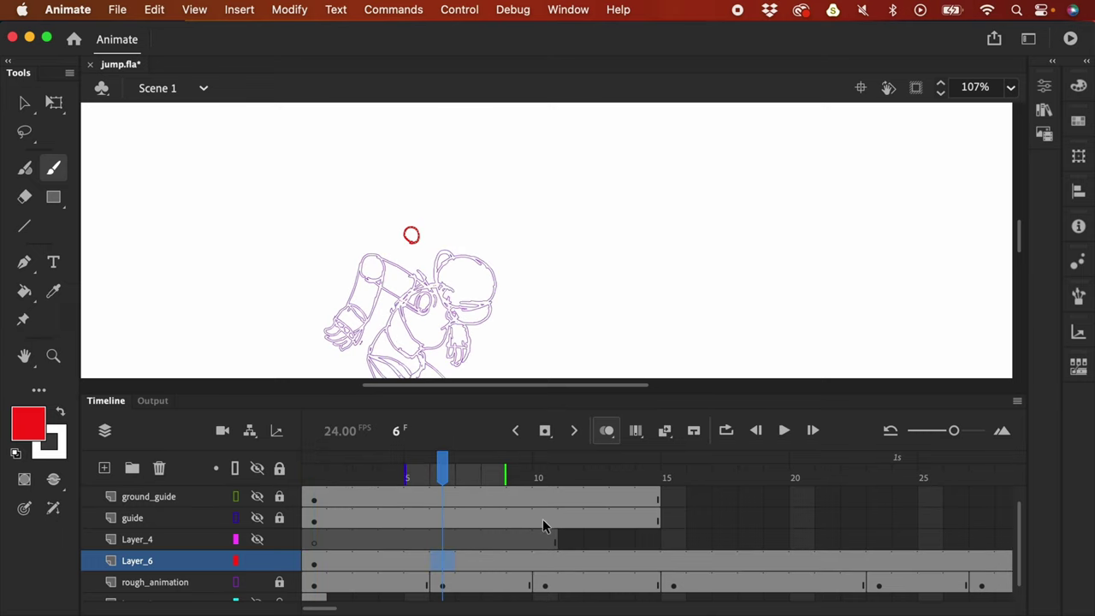
key("F7")
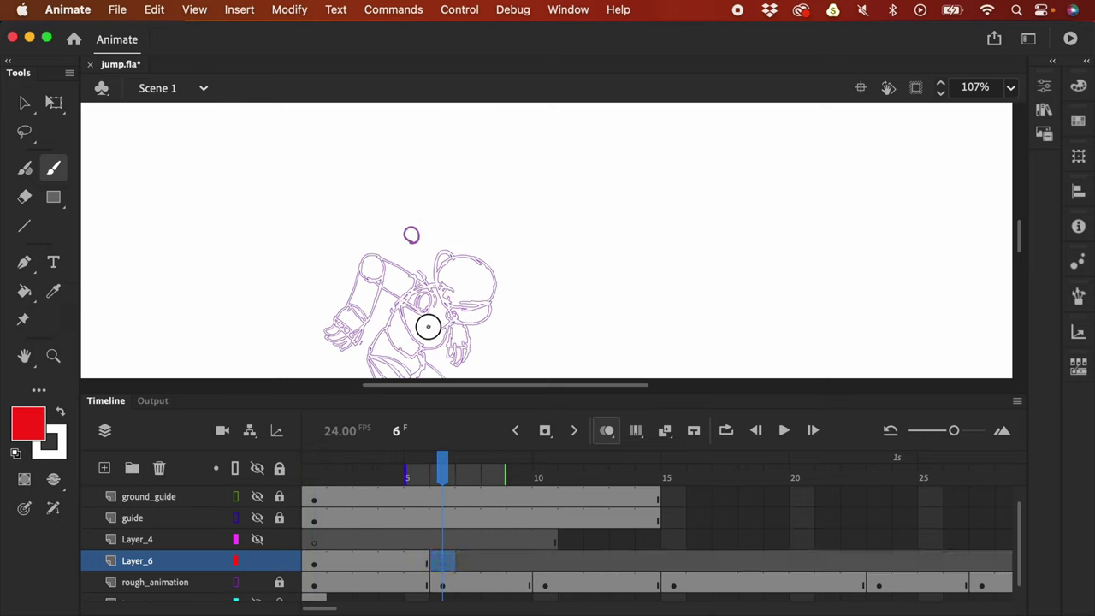
left_click_drag(428, 325, 428, 328)
left_click(438, 301)
key("super+z")
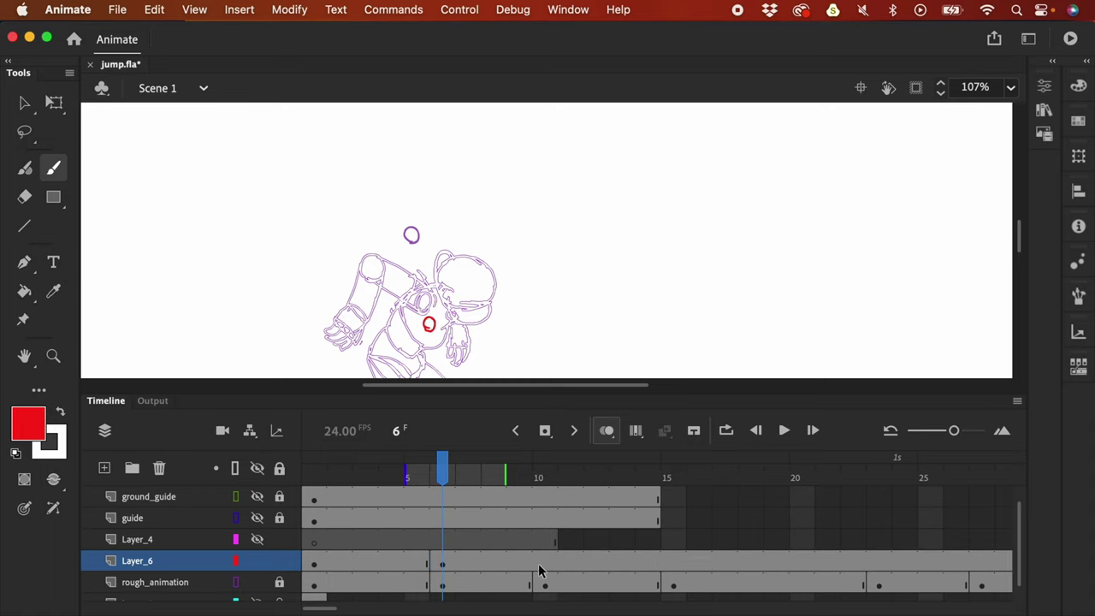
left_click(542, 564)
key("F7")
left_click_drag(450, 234, 455, 231)
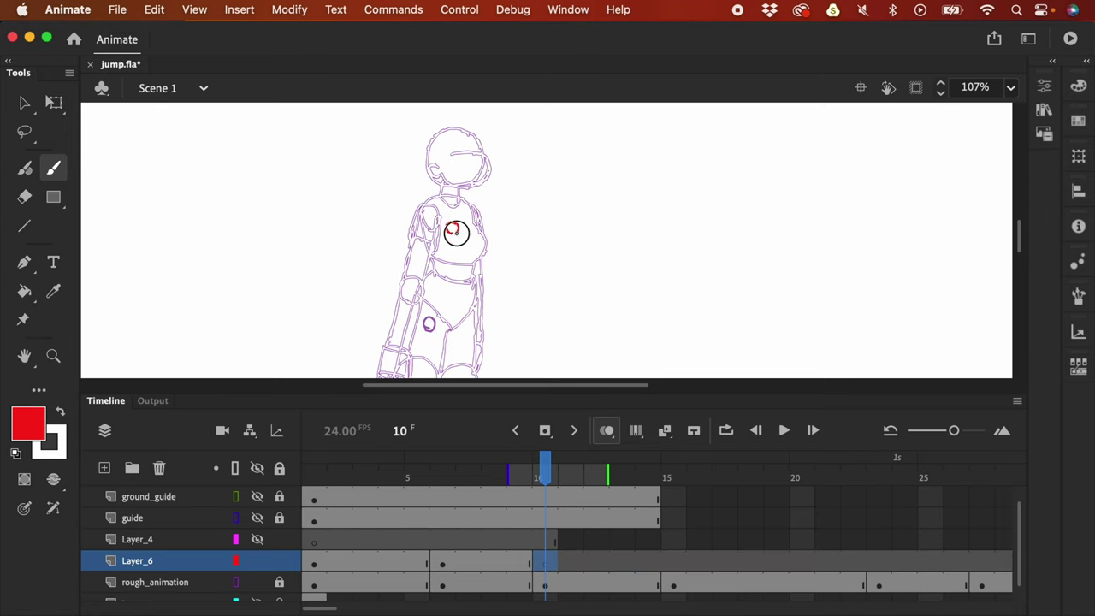
Step: Insert blank keyframes at frames 15 and 23 of Layer_6 and mark the chest position with a small circle in each
left_click(674, 567)
key("F7")
scroll(559, 222, "up", 5)
scroll(560, 222, "right", 3)
mouse_move(558, 204)
left_mouse_down()
mouse_move(560, 191)
mouse_move(557, 202)
left_mouse_up()
left_click(877, 566)
key("F7")
left_click_drag(802, 321, 599, 13)
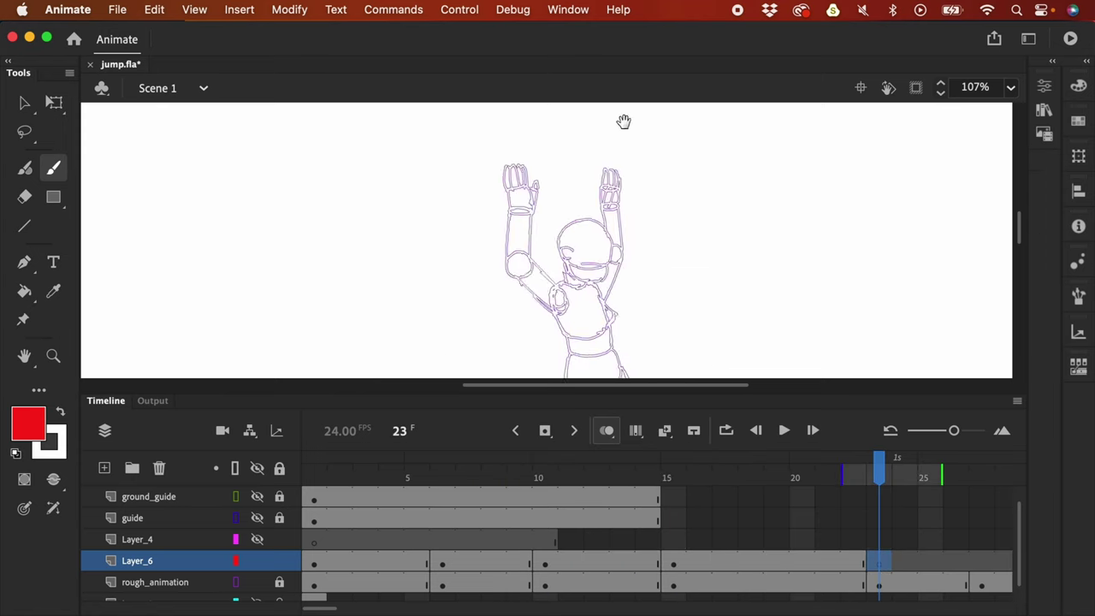
left_click_drag(560, 178, 558, 179)
Step: Insert blank keyframes at frames 27 and 32 of Layer_6 and add a small chest circle to each
left_click(980, 566)
key("F7")
left_click_drag(621, 292, 622, 301)
key("shift+period")
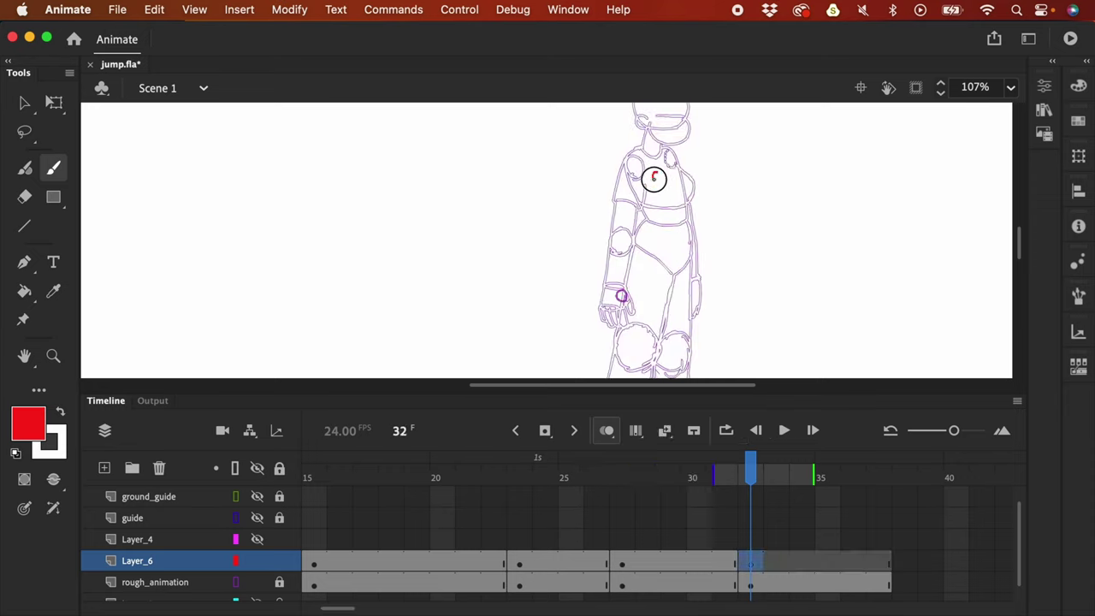
key("super+minus")
left_click_drag(690, 264, 742, 272)
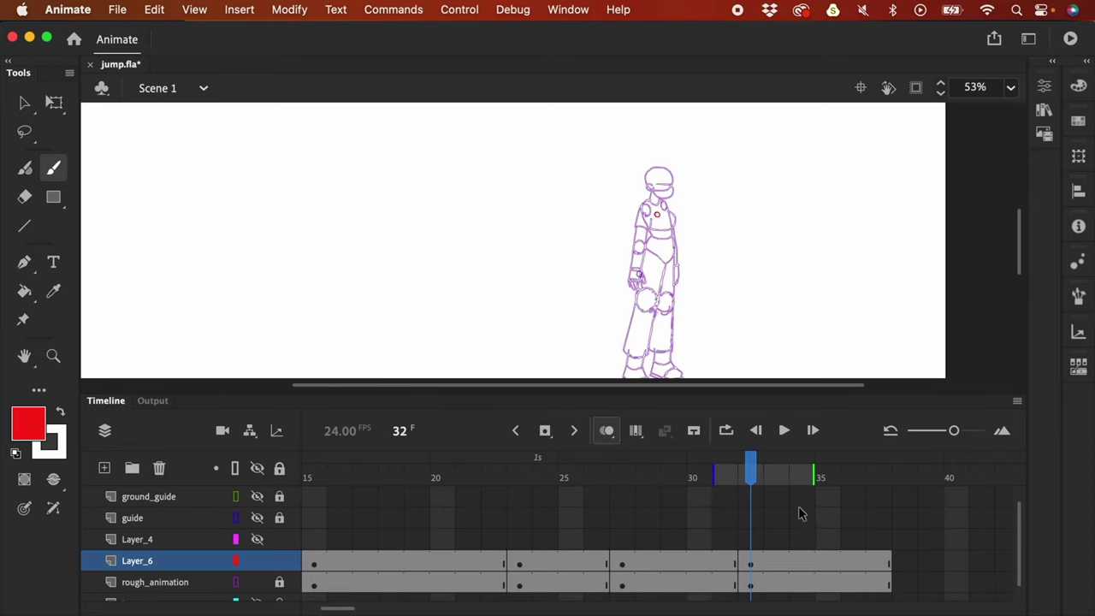
Step: Extend the onion skin range back to frame 1 and add a new layer above Layer_6
mouse_move(715, 476)
left_mouse_down()
mouse_move(367, 508)
mouse_move(288, 518)
mouse_move(282, 531)
left_mouse_up()
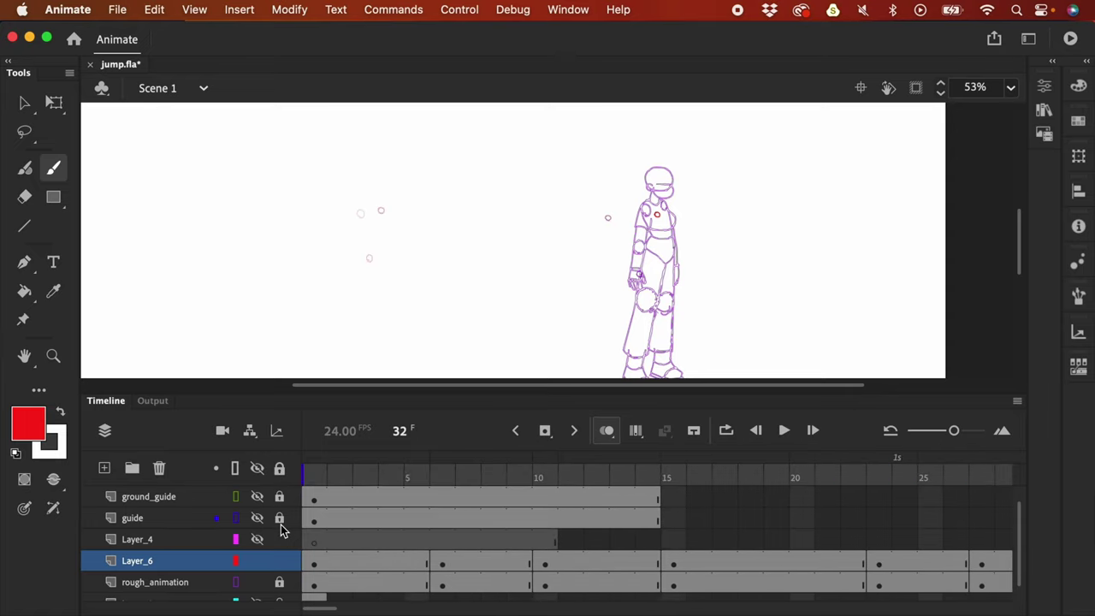
key("super+minus")
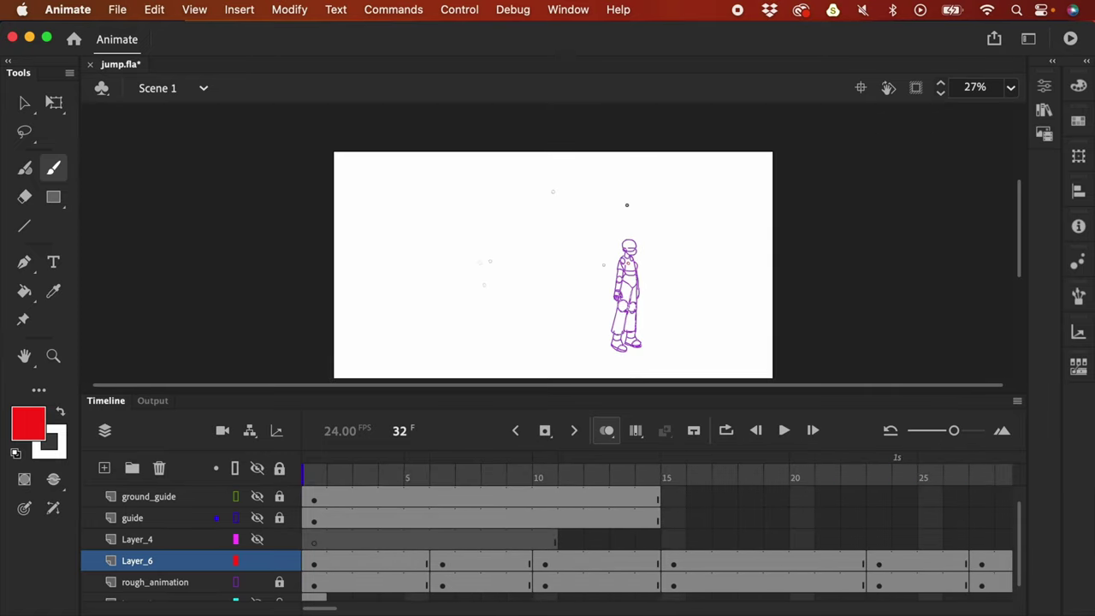
left_click(141, 562)
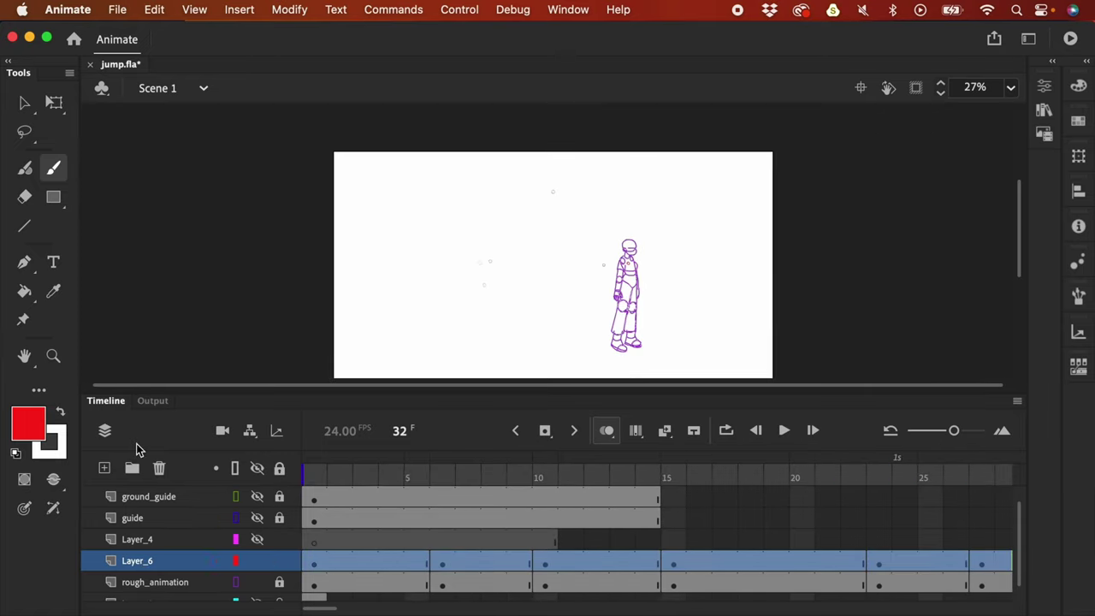
left_click(103, 468)
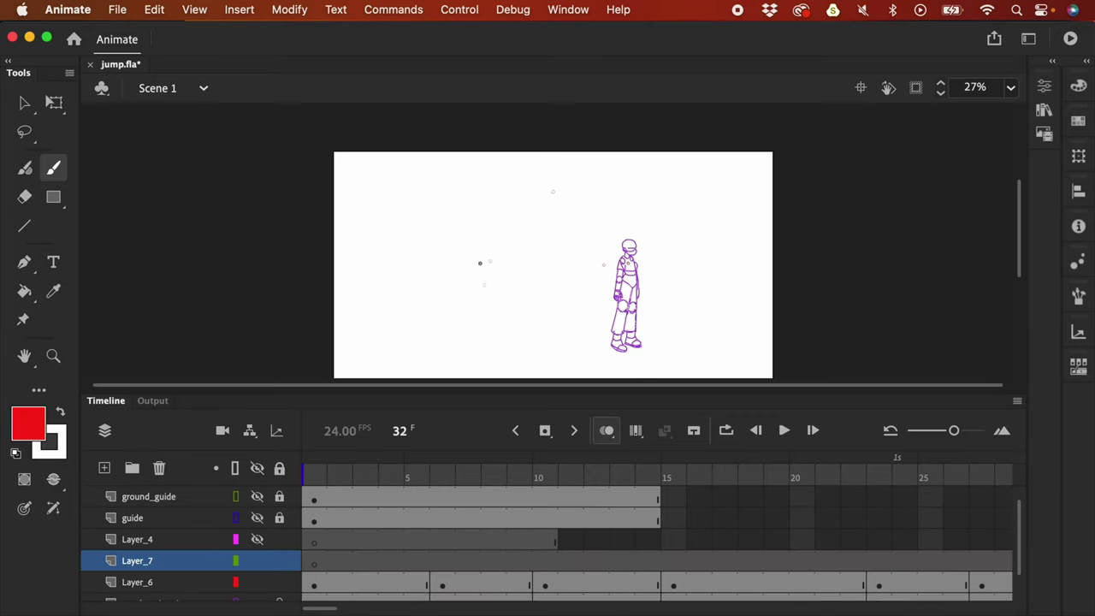
Step: Brush a motion path on Layer_7 connecting the chest circles from the first pose through the jump's peak to the final pose
left_click_drag(479, 262, 485, 286)
mouse_move(485, 285)
left_mouse_down()
mouse_move(545, 196)
mouse_move(569, 202)
mouse_move(604, 263)
left_mouse_up()
left_click_drag(342, 608, 349, 607)
mouse_move(724, 470)
left_mouse_down()
mouse_move(687, 475)
mouse_move(726, 473)
left_mouse_up()
mouse_move(603, 265)
left_mouse_down()
mouse_move(619, 293)
mouse_move(629, 264)
left_mouse_up()
scroll(781, 267, "down", 1)
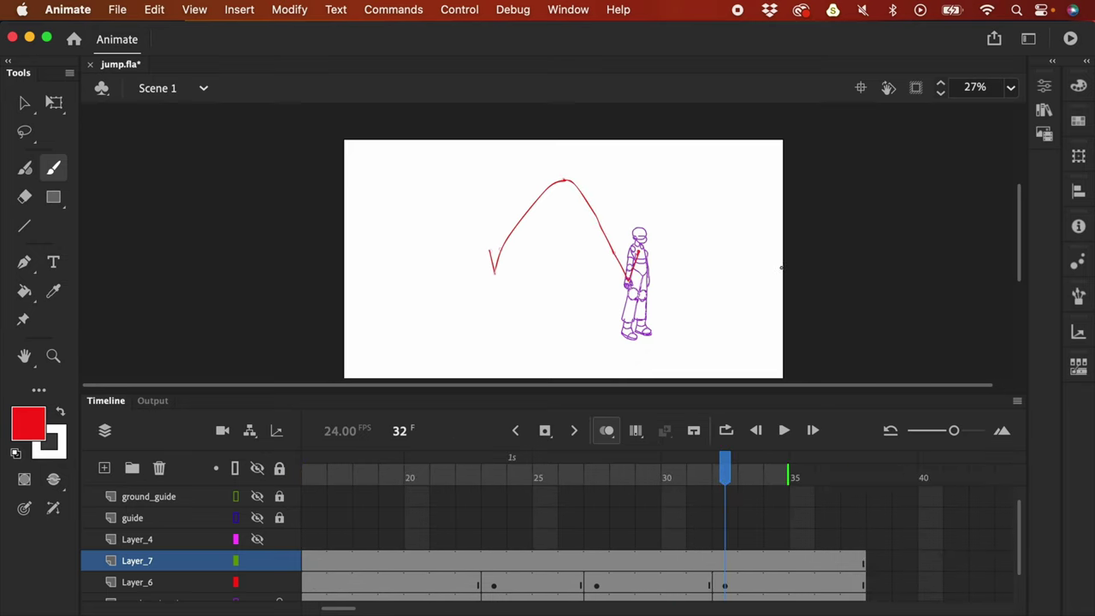
Step: Hide the rough_animation layer so that only the motion path and chest markers show
left_click_drag(1023, 533, 1018, 566)
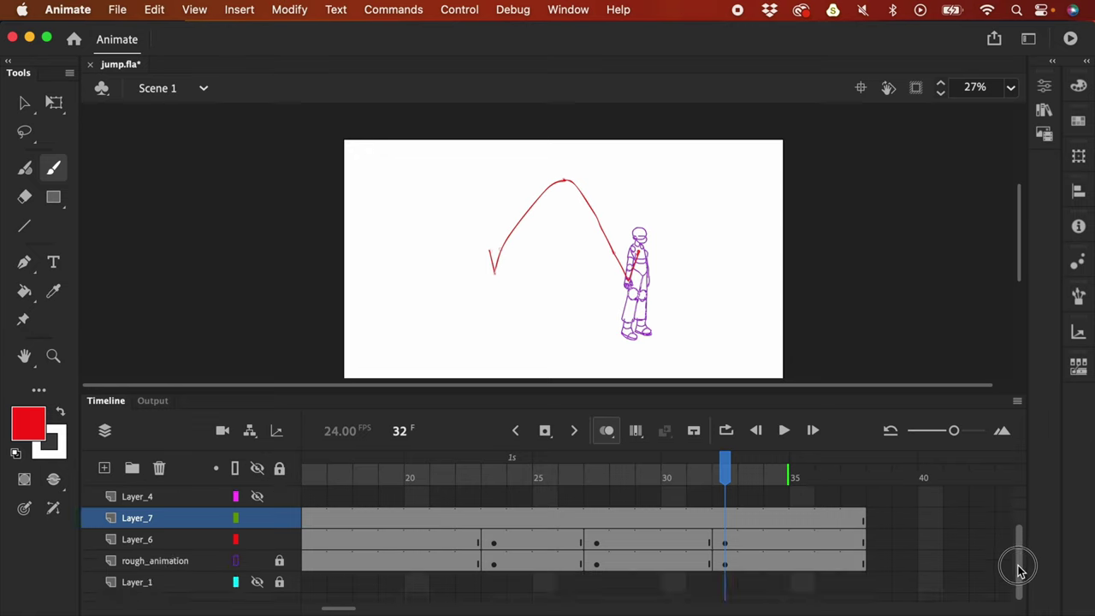
left_click(257, 560)
left_click_drag(665, 313, 797, 343)
key("super+=")
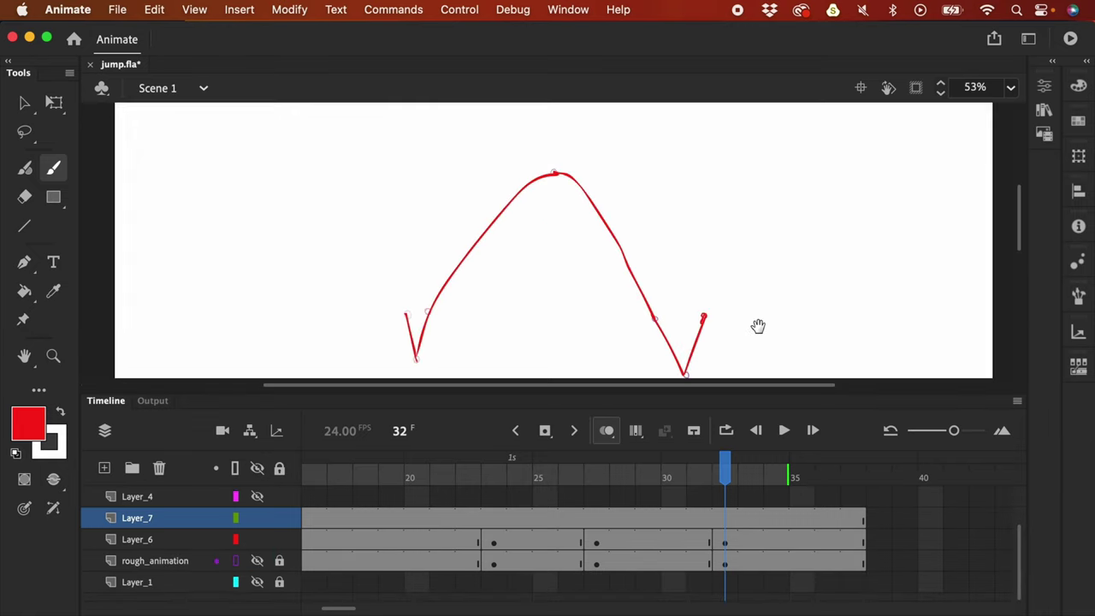
left_click_drag(676, 267, 804, 221)
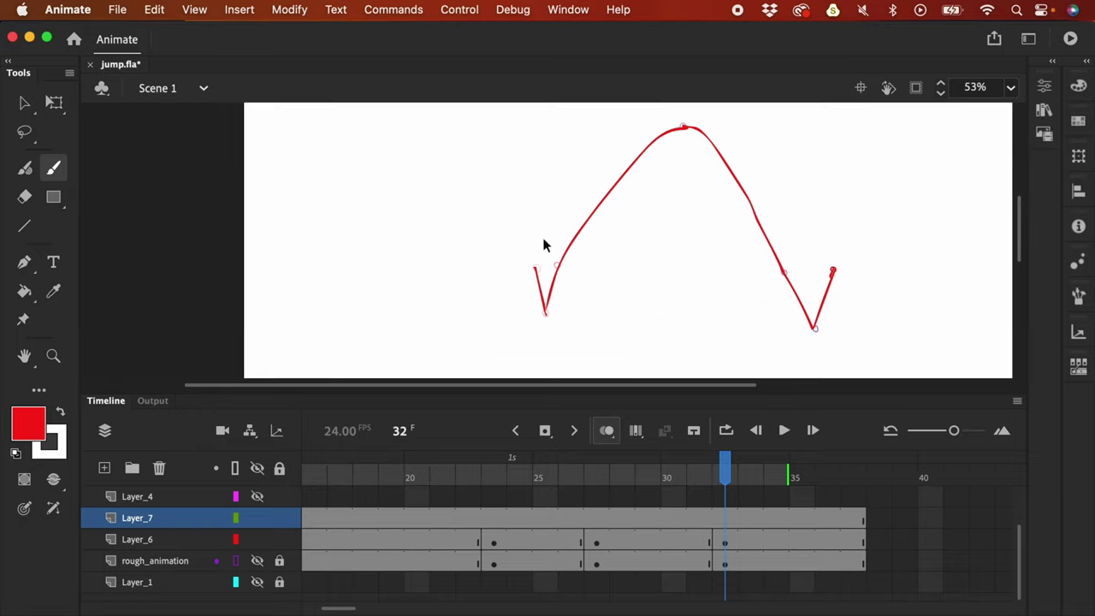
Step: Circle the path's starting point and first low point, and cross the takeoff marker on the rising curve
key("super+equal")
left_click_drag(543, 240, 568, 225)
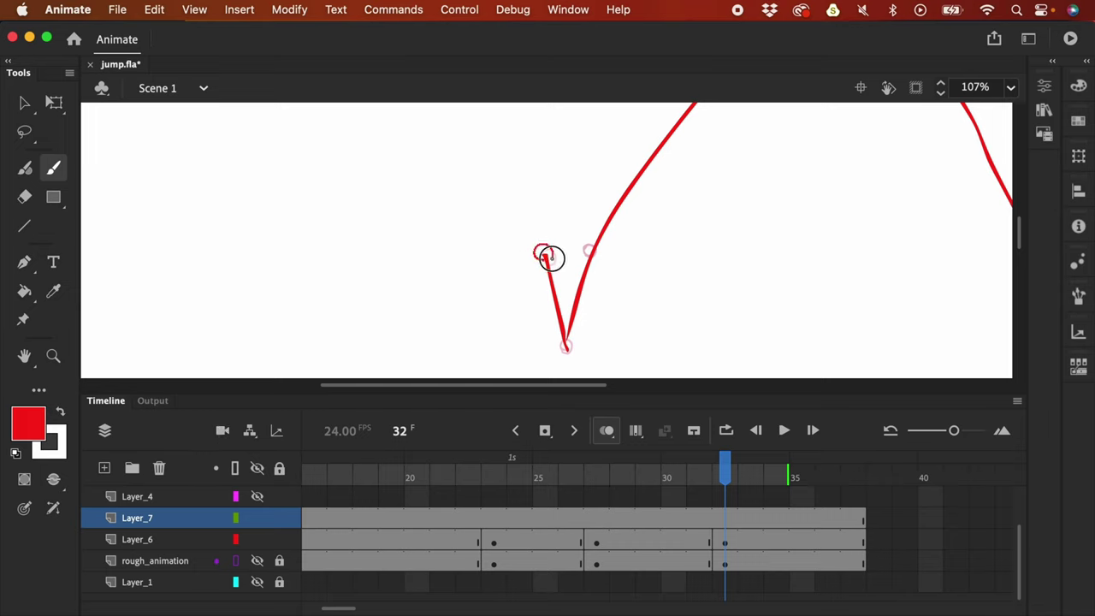
left_click_drag(543, 247, 543, 253)
mouse_move(565, 346)
left_mouse_down()
mouse_move(570, 333)
mouse_move(562, 350)
mouse_move(573, 350)
left_mouse_up()
mouse_move(679, 254)
left_mouse_down()
mouse_move(635, 313)
mouse_move(713, 159)
left_mouse_up()
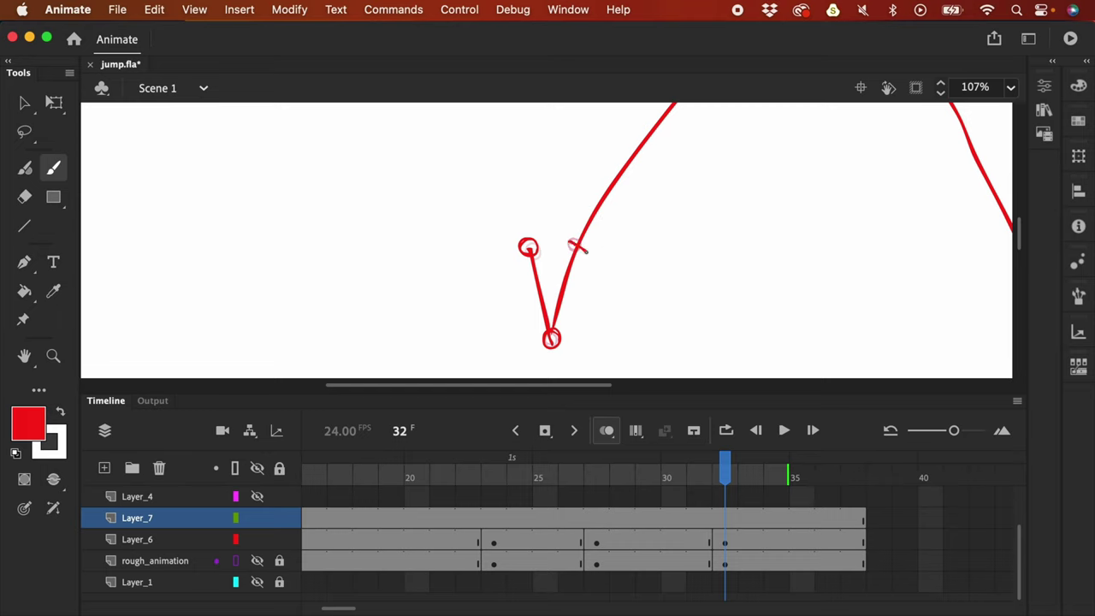
Step: Draw a circle on the motion path at the peak of the jump
key("space")
left_click_drag(664, 224, 643, 283)
left_click_drag(706, 234, 628, 362)
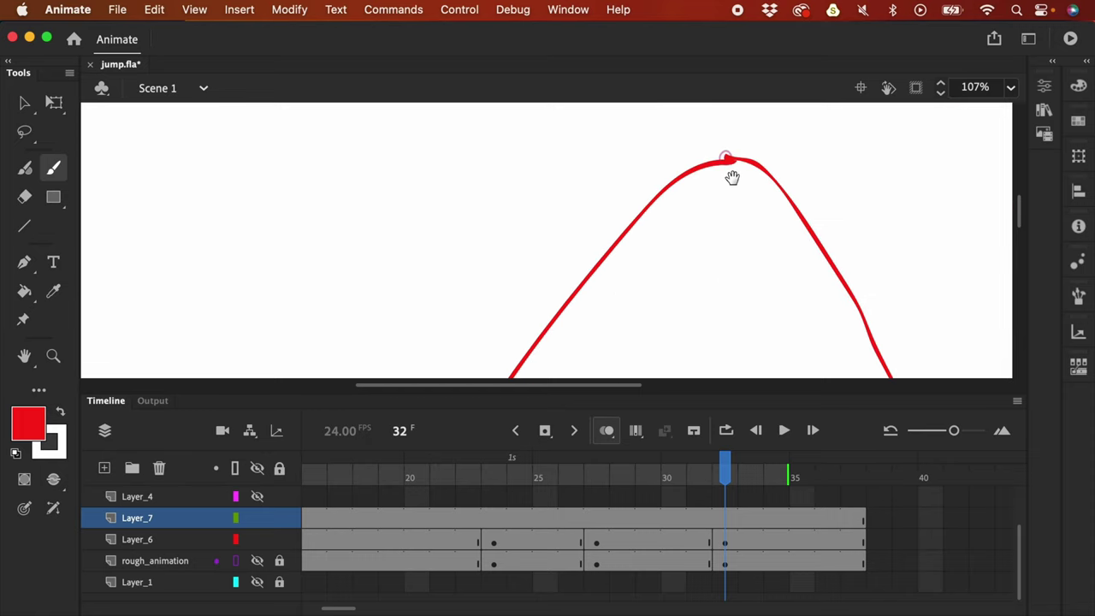
left_click_drag(728, 150, 734, 161)
Step: Circle the path's landing low point and end point, and cross the marker on the descending curve
key("space")
left_click_drag(808, 260, 557, 107)
mouse_move(718, 364)
left_mouse_down()
mouse_move(670, 227)
mouse_move(681, 280)
left_mouse_up()
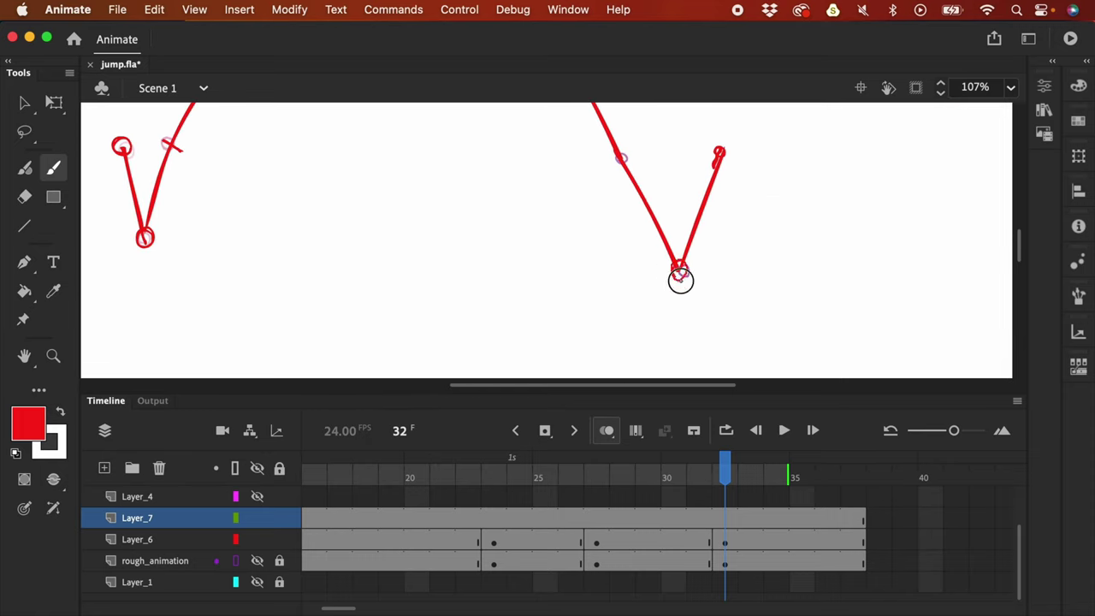
left_click_drag(609, 163, 625, 154)
scroll(715, 279, "up", 3)
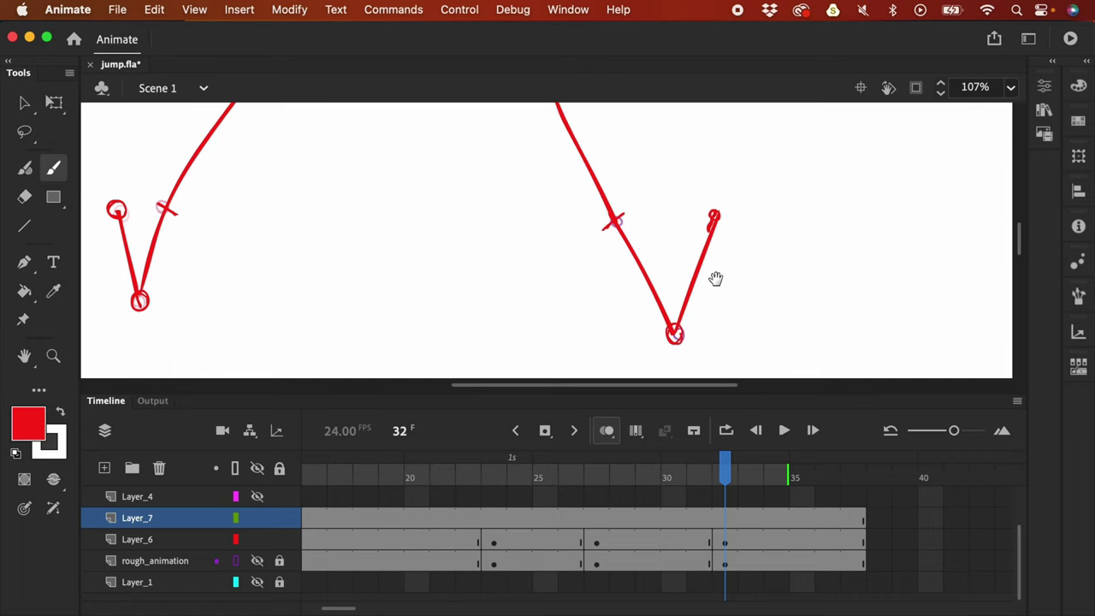
left_click_drag(711, 213, 717, 214)
Step: Delete the chest marker layer Layer_6 and select frame 29 of Layer_7
left_click(156, 542)
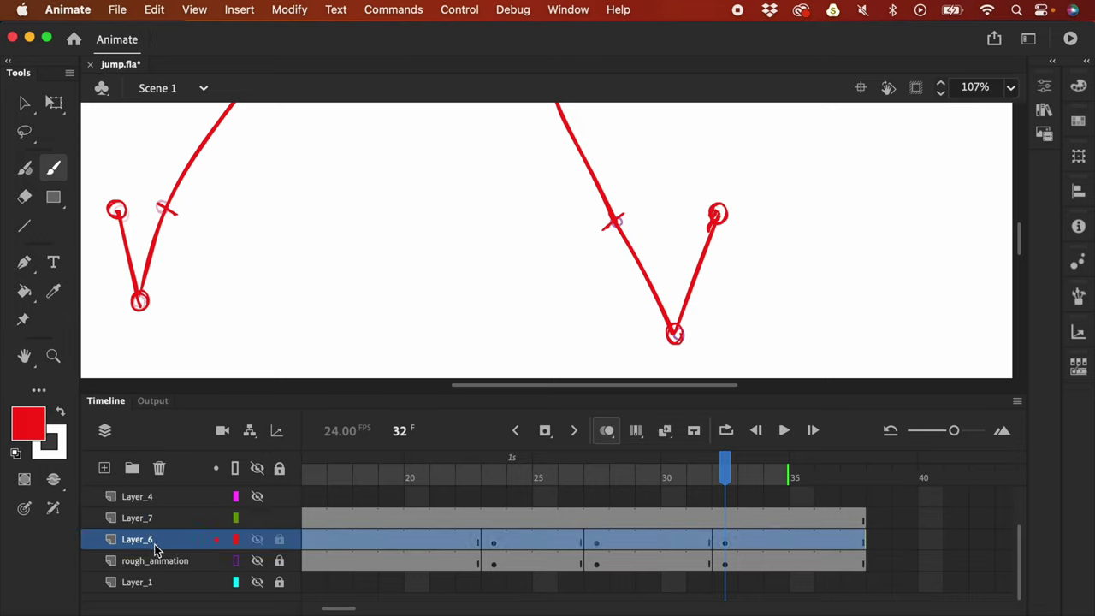
left_click(159, 468)
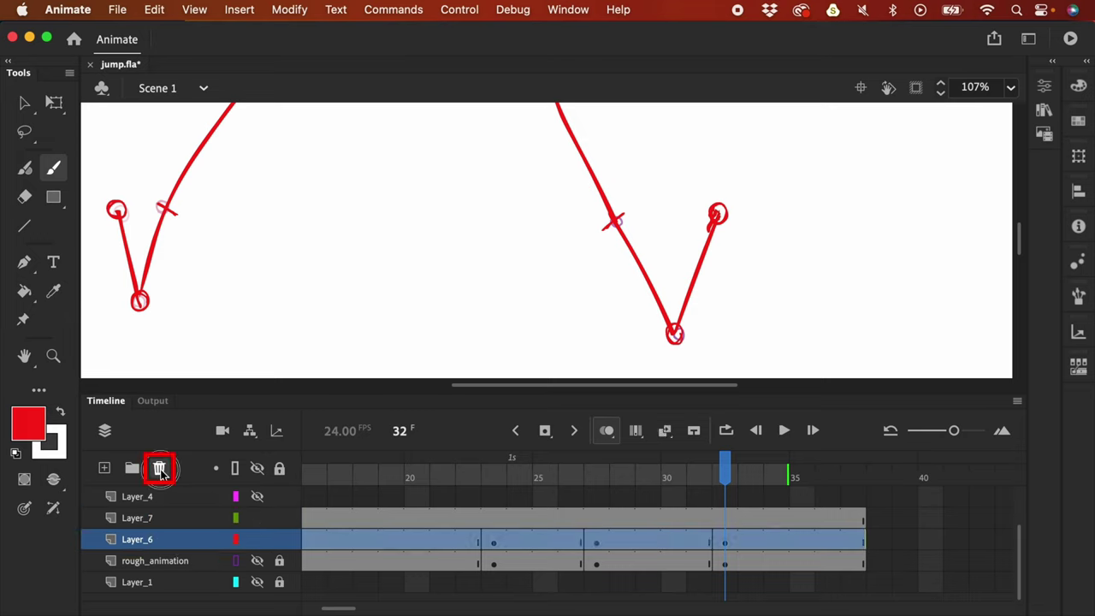
left_click_drag(620, 196, 705, 271)
key("super+minus")
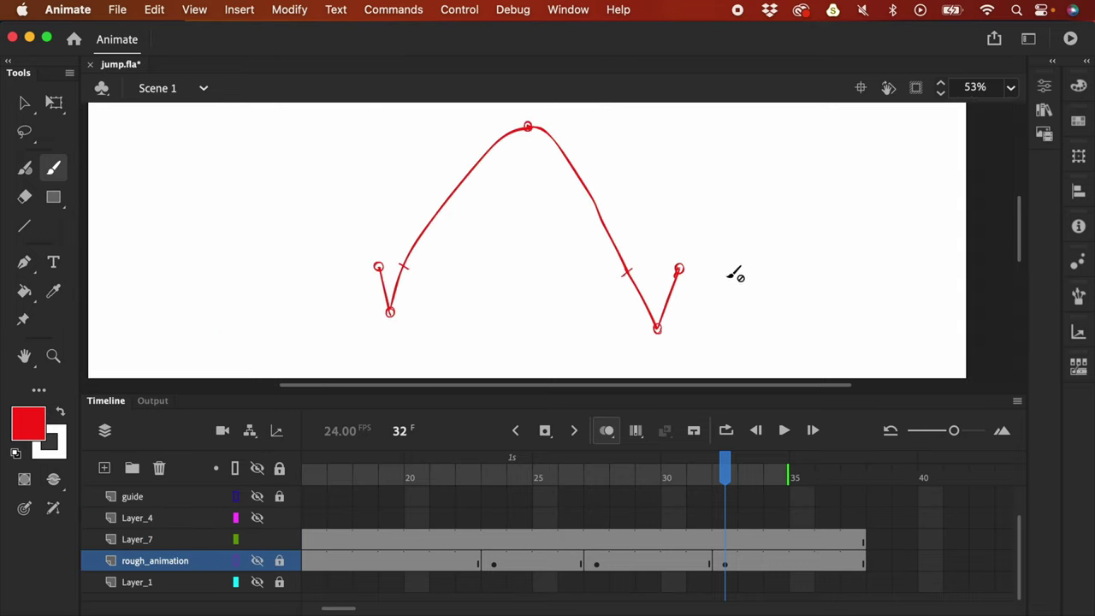
left_click(652, 540)
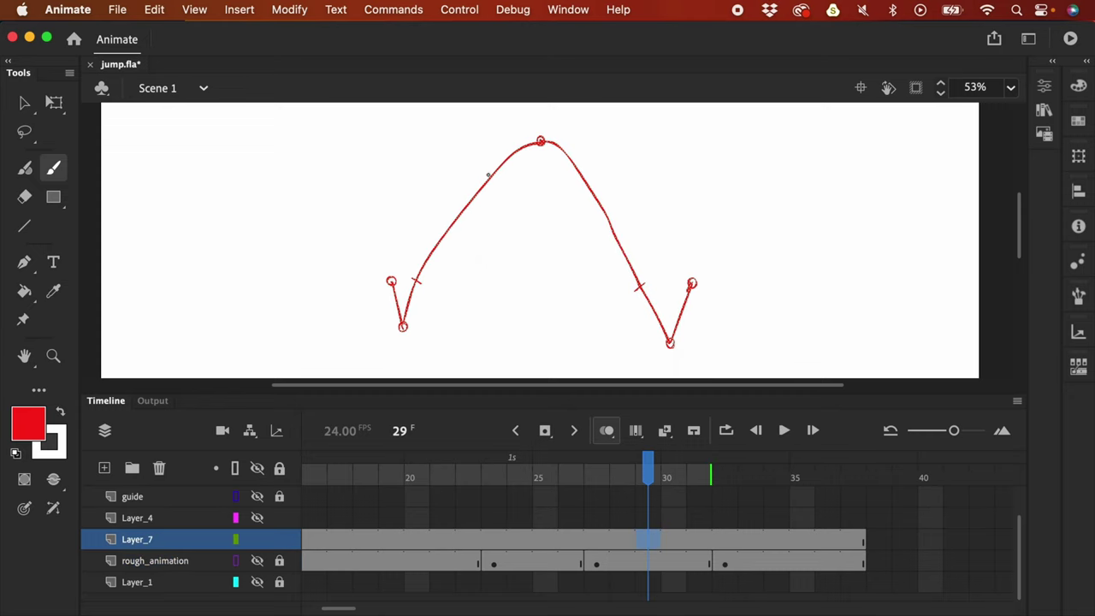
mouse_move(548, 143)
left_mouse_down()
mouse_move(582, 159)
mouse_move(593, 182)
left_mouse_up()
key("super+z")
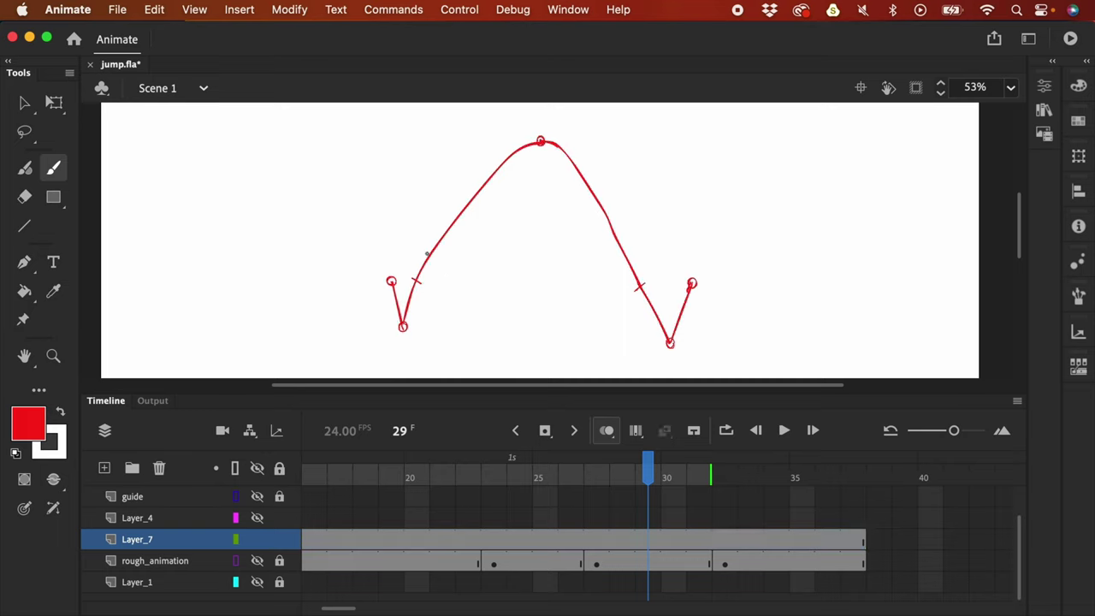
left_click_drag(429, 288, 436, 290)
key("super+z")
left_click_drag(438, 229, 451, 244)
left_click_drag(470, 177, 489, 184)
left_click_drag(404, 343, 404, 358)
left_click_drag(543, 151, 545, 179)
key("super+z")
key("super+z")
key("super+z")
Step: Draw a larger ring around each of the two crosses on the rising and descending sides of the path
key("super+z")
left_click_drag(414, 279, 411, 275)
key("super+z")
left_click_drag(416, 272, 413, 272)
key("super+z")
left_click_drag(418, 270, 415, 273)
left_click_drag(638, 272, 641, 300)
Step: Undo the two larger rings around the crosses on the rising and descending sides of the path
key("super+z")
key("super+z")
mouse_move(569, 285)
left_mouse_down()
mouse_move(650, 269)
mouse_move(741, 208)
mouse_move(734, 213)
left_mouse_up()
key("super+equal")
key("super+minus")
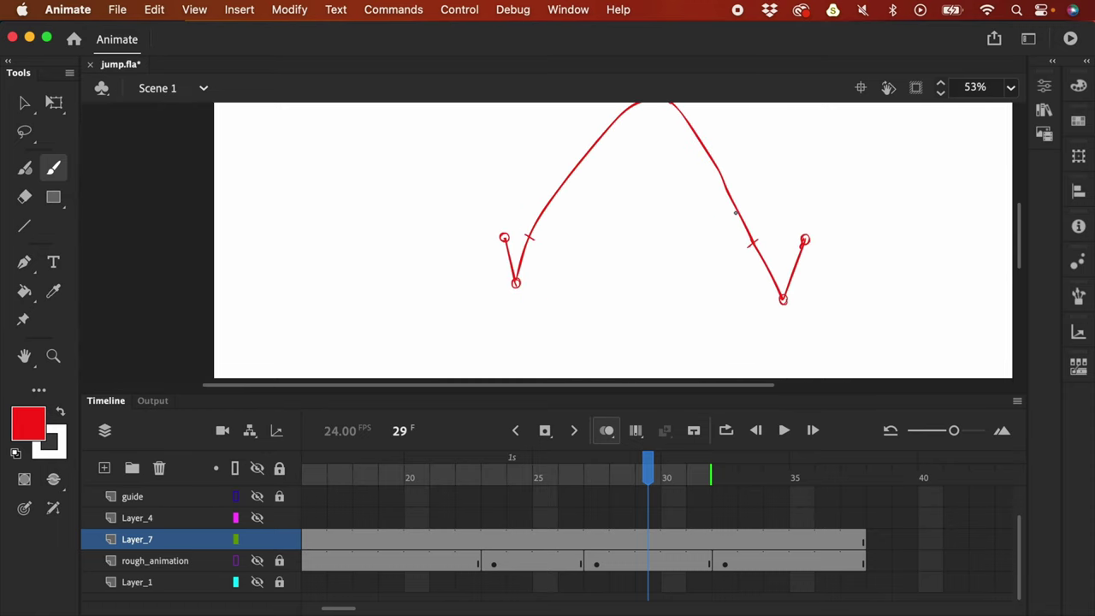
key("super+equal")
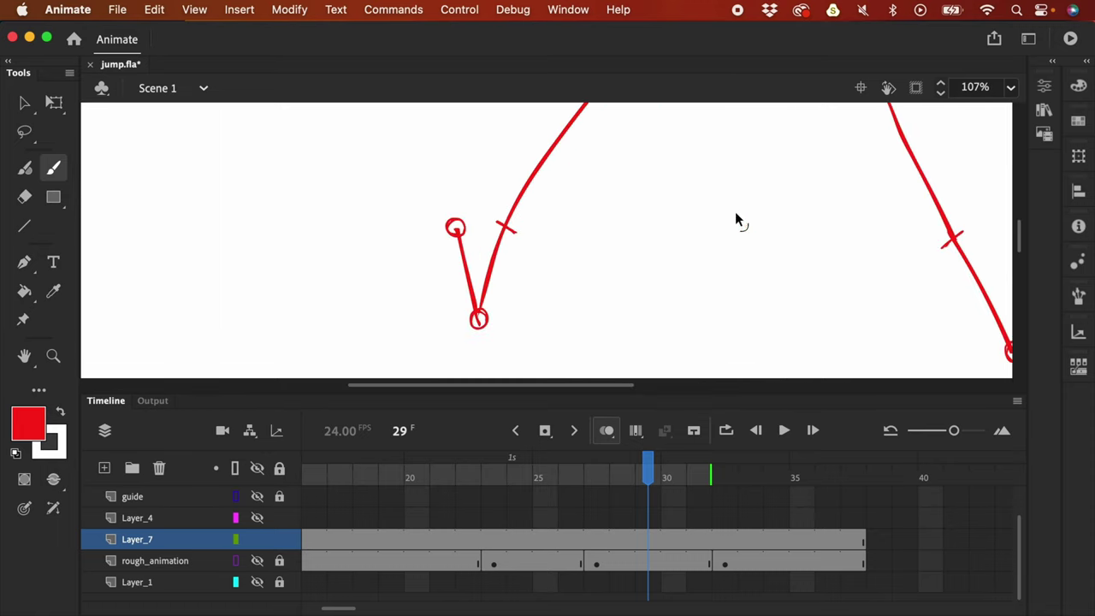
mouse_move(736, 218)
left_mouse_down()
mouse_move(767, 330)
mouse_move(622, 290)
mouse_move(628, 256)
left_mouse_up()
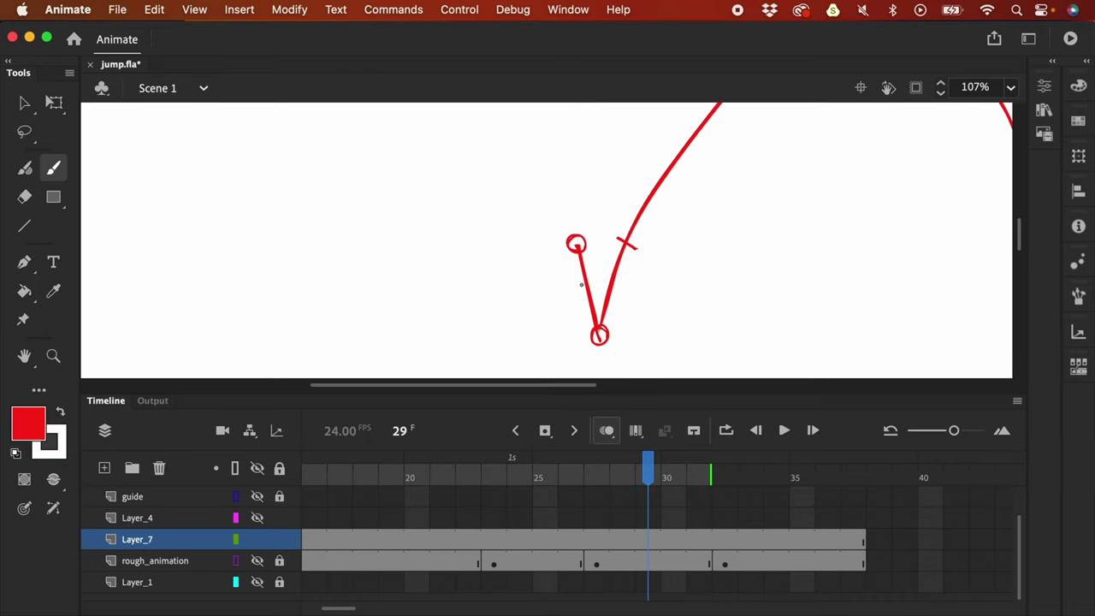
key("super+minus")
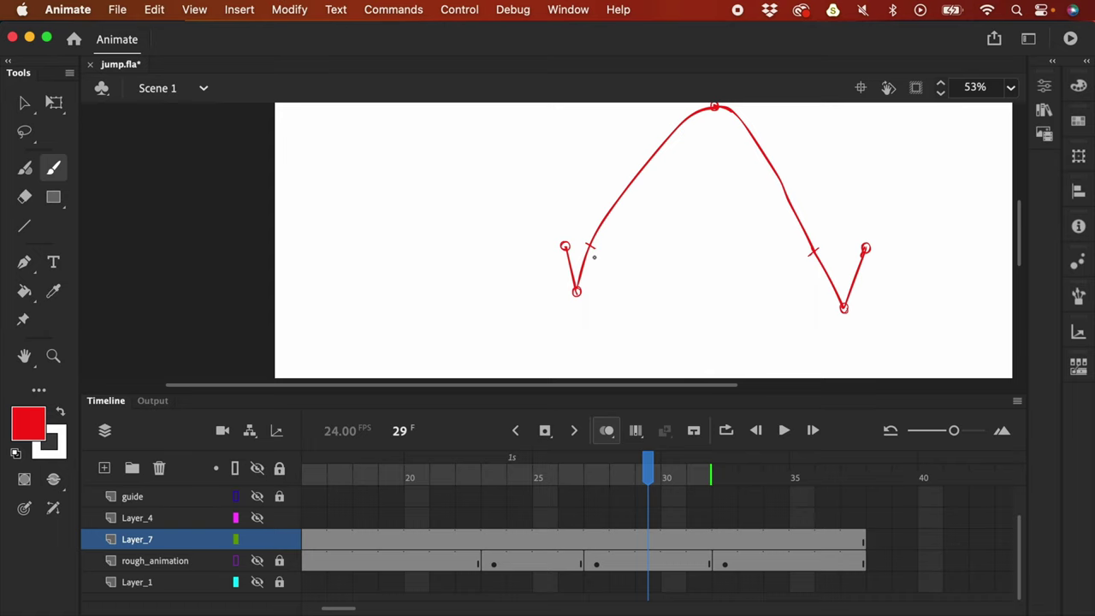
left_click_drag(488, 203, 509, 203)
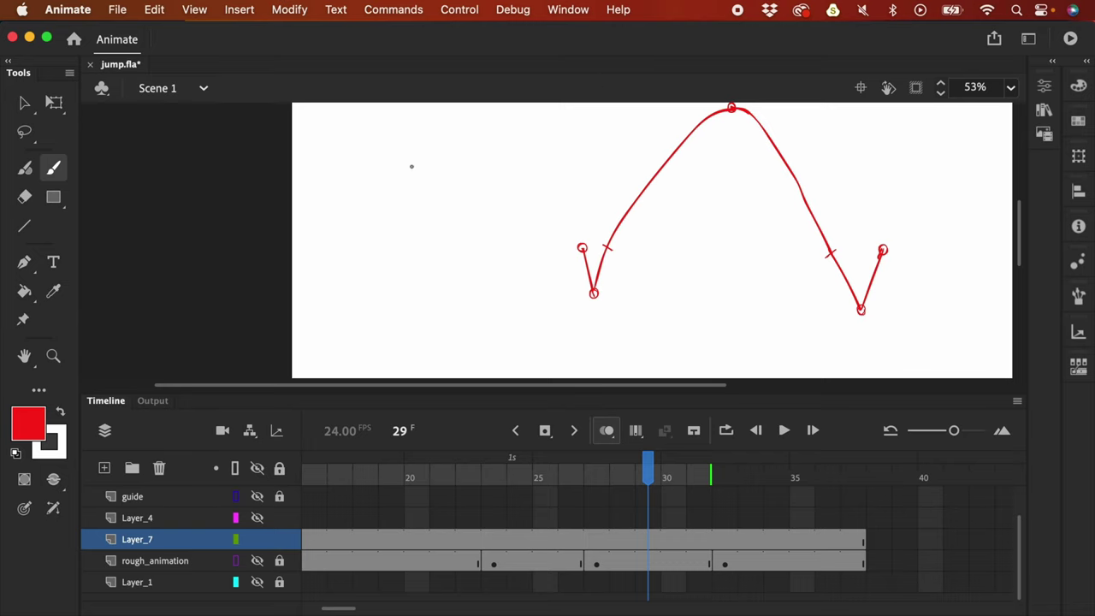
mouse_move(407, 166)
left_mouse_down()
mouse_move(427, 166)
mouse_move(418, 245)
mouse_move(430, 246)
left_mouse_up()
mouse_move(410, 203)
left_mouse_down()
mouse_move(428, 203)
mouse_move(423, 173)
left_mouse_up()
left_click_drag(412, 233, 423, 240)
key("super+z")
key("super+z")
key("super+z")
key("super+z")
key("super+z")
key("super+z")
key("super+z")
key("super+z")
key("super+z")
Step: Try a short tick across the middle of the line between the path's start and its first low point
scroll(773, 318, "right", 5)
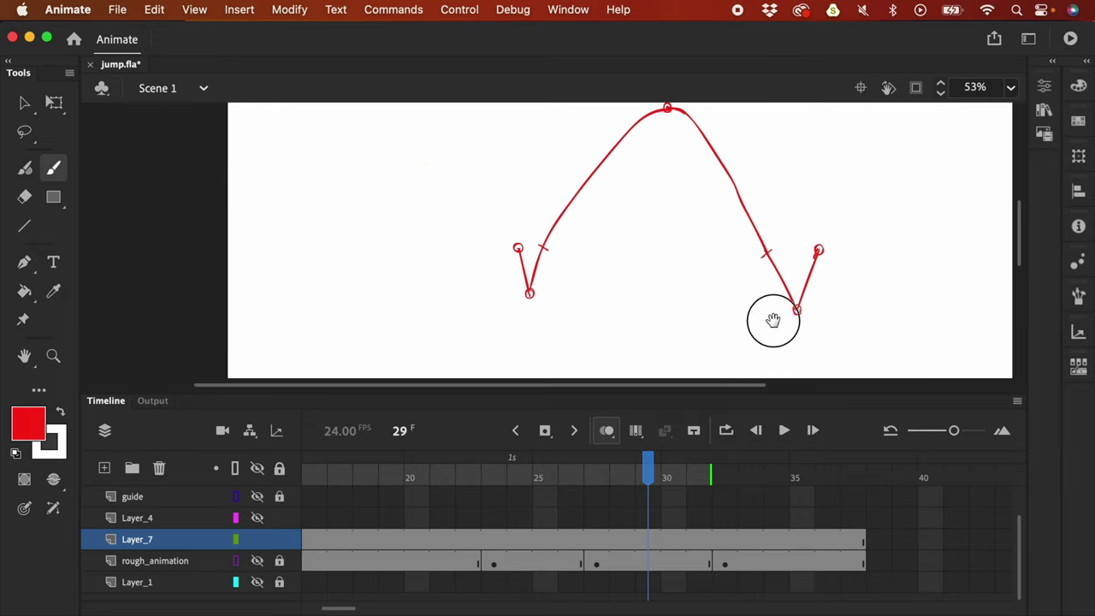
scroll(671, 171, "up", 3)
scroll(785, 274, "down", 2)
scroll(784, 273, "right", 3)
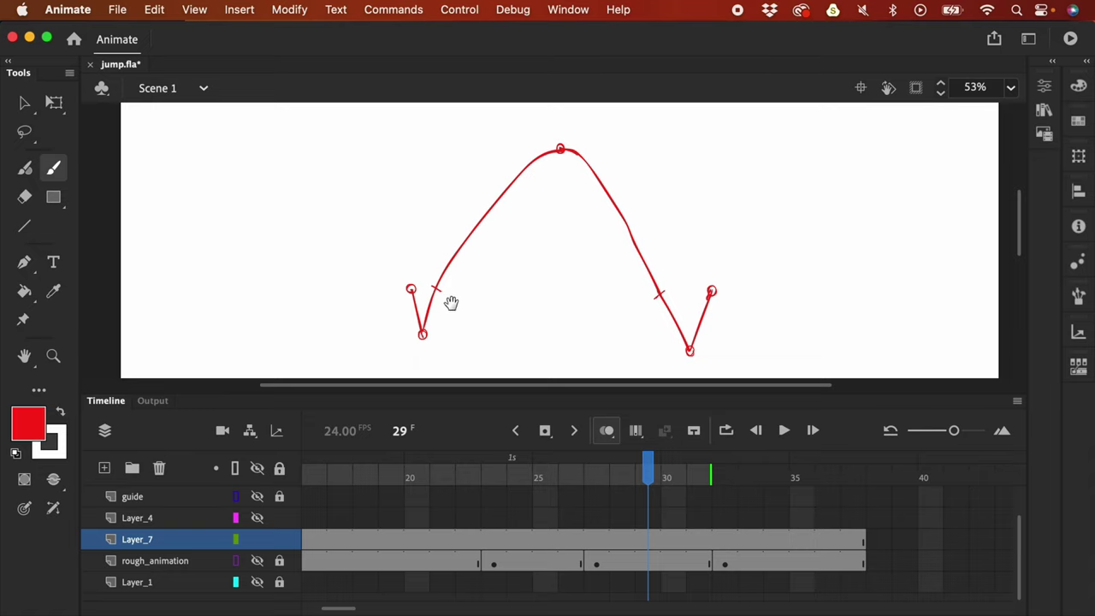
left_click_drag(451, 302, 481, 272)
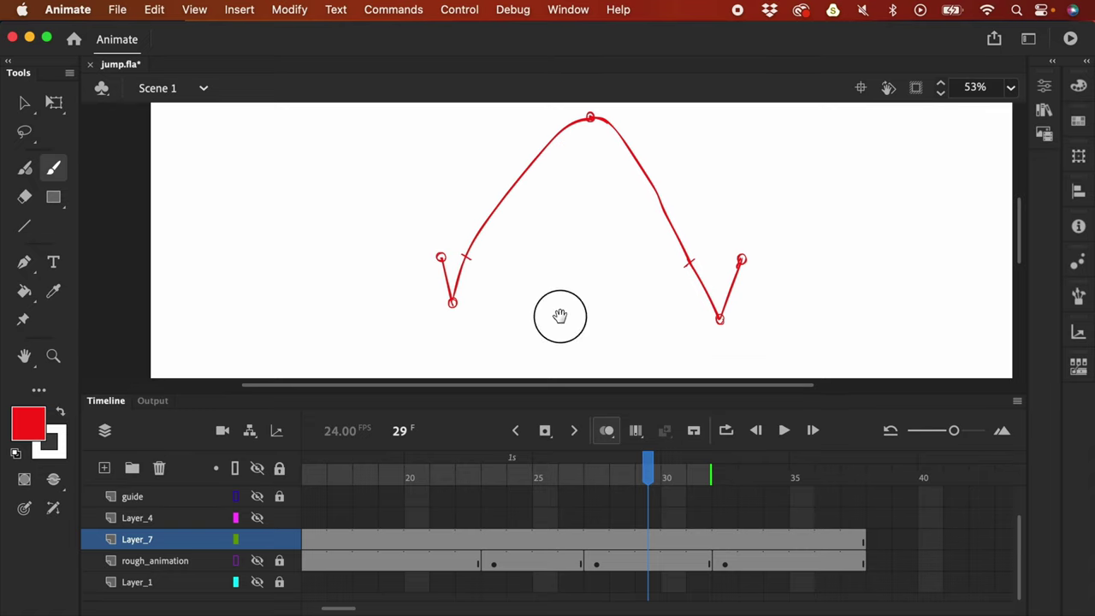
left_click_drag(560, 316, 667, 276)
key("super+=")
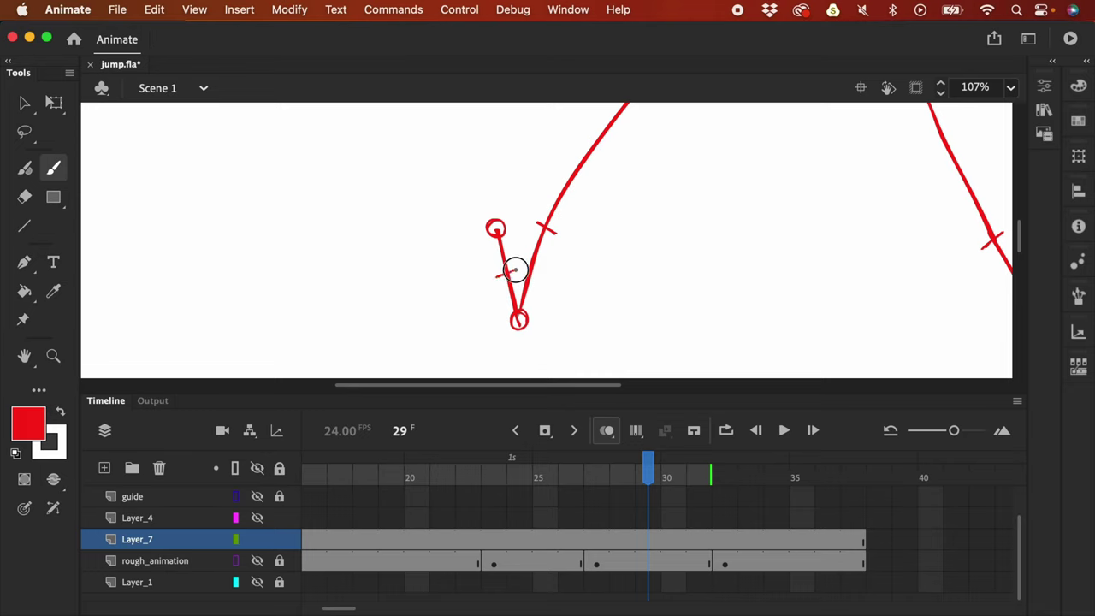
left_click_drag(517, 268, 497, 277)
key("super+z")
mouse_move(511, 242)
left_mouse_down()
mouse_move(494, 248)
mouse_move(510, 241)
left_mouse_up()
key("super+z")
left_click_drag(496, 277, 515, 266)
key("super+minus")
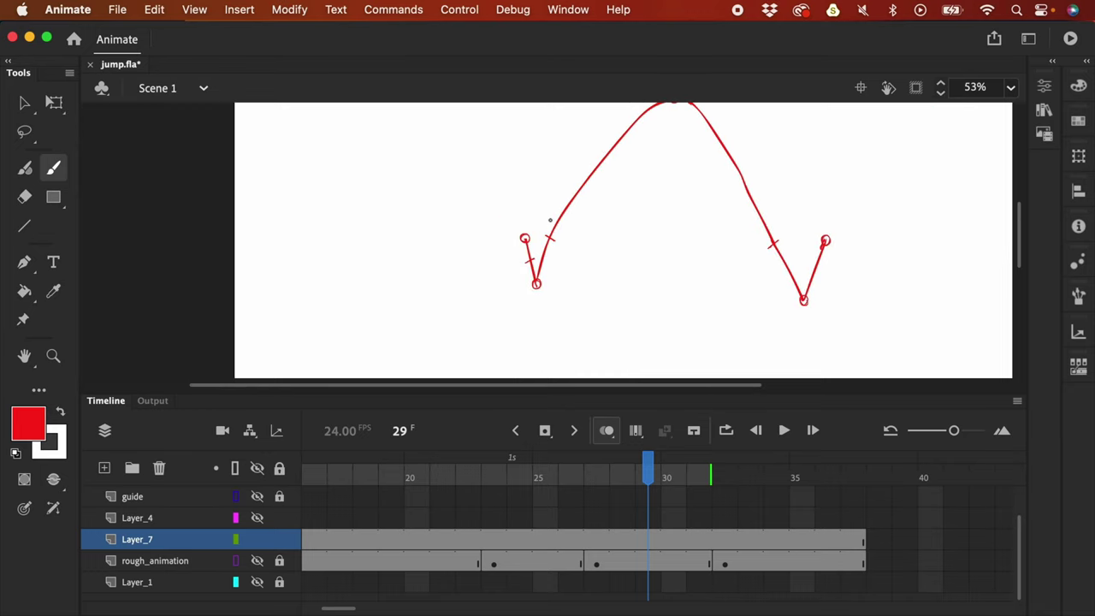
key("super+equal")
key("super+z")
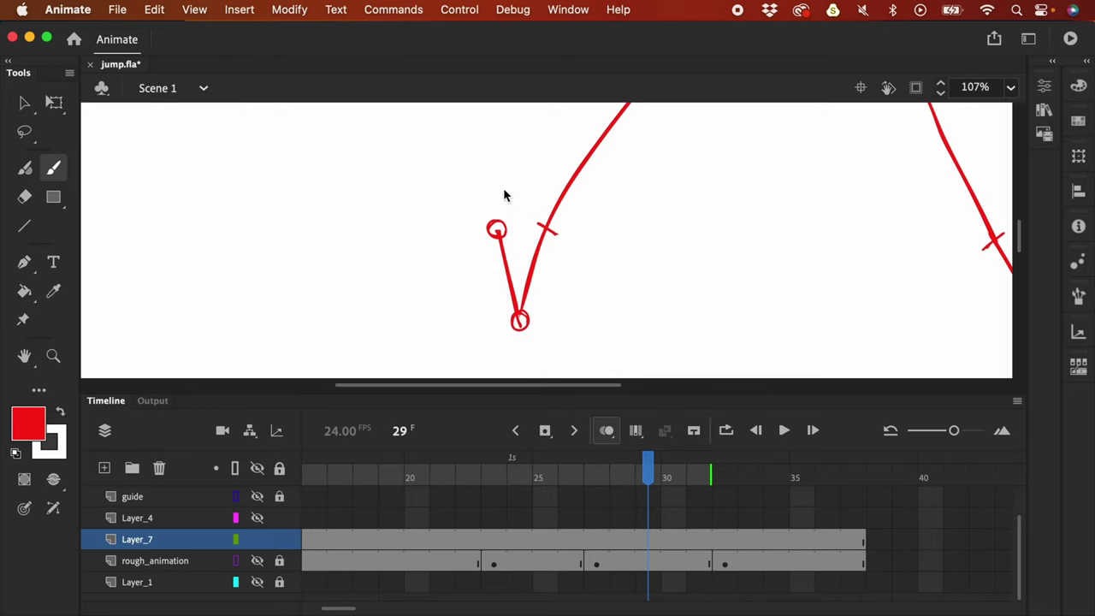
Step: Handwrite the labels Start above the path's first point and Antic. below its first low point
left_click_drag(469, 199, 463, 212)
left_click_drag(477, 195, 482, 200)
left_click_drag(484, 202, 494, 200)
mouse_move(499, 190)
left_mouse_down()
mouse_move(500, 205)
mouse_move(509, 197)
left_mouse_up()
left_click_drag(499, 365, 511, 363)
left_click_drag(502, 359, 529, 364)
left_click_drag(524, 352, 539, 363)
left_click_drag(538, 347, 538, 348)
left_click_drag(550, 353, 551, 363)
Step: Handwrite the label Action above the circled peak of the path
key("space")
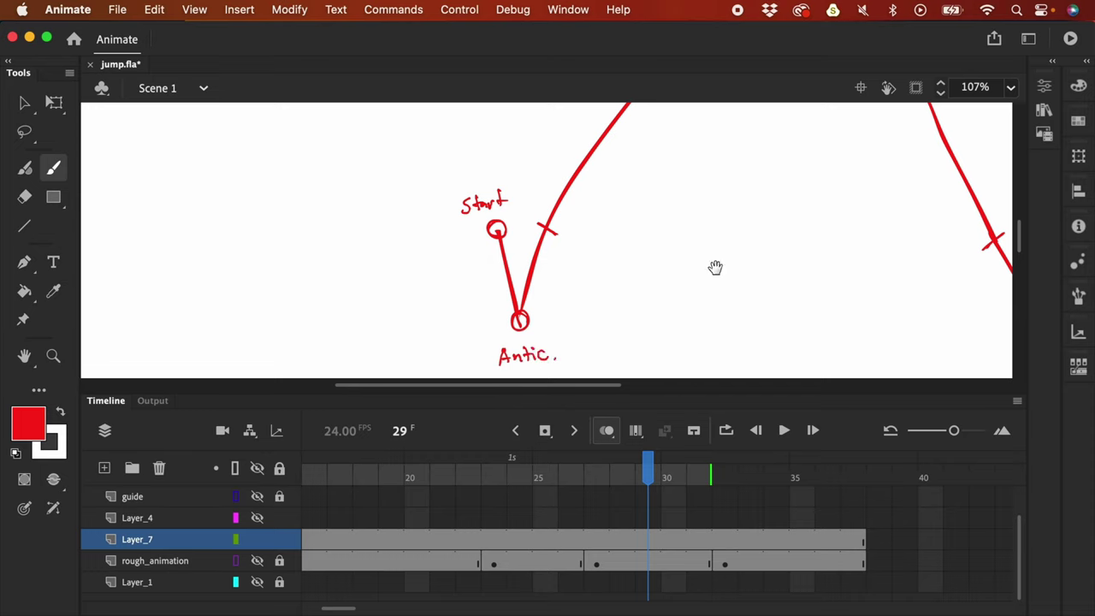
left_click_drag(594, 274, 539, 322)
mouse_move(694, 203)
left_mouse_down()
mouse_move(694, 285)
mouse_move(672, 331)
left_mouse_up()
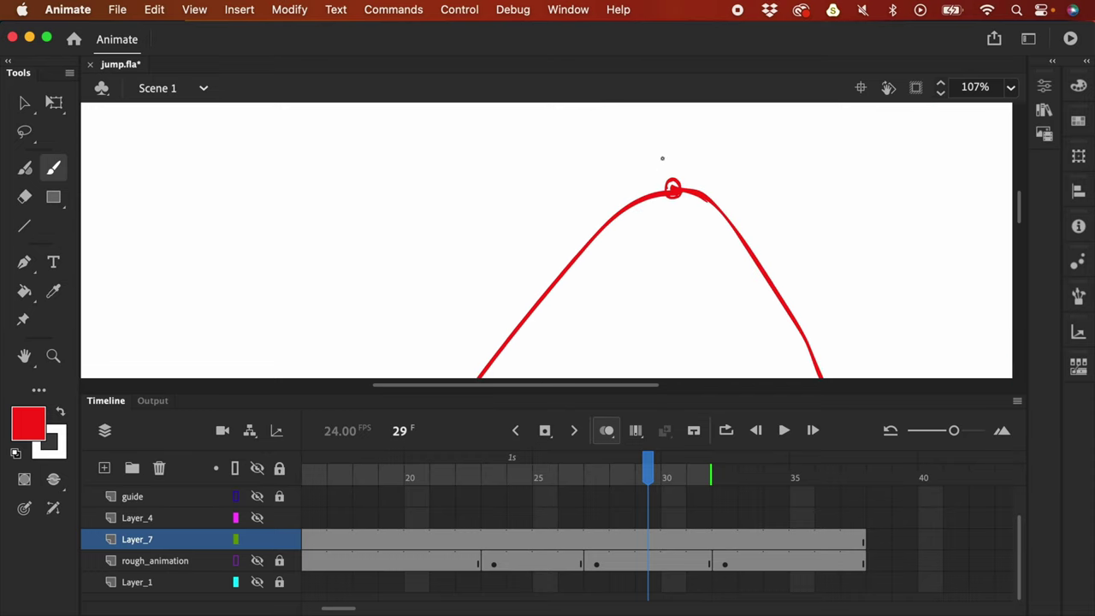
left_click_drag(654, 170, 668, 169)
left_click_drag(656, 163, 684, 169)
left_click_drag(680, 159, 699, 161)
left_click(691, 154)
left_click_drag(705, 160, 714, 168)
Step: Handwrite the labels recoil below the landing low point and settle above the end point of the path
key("space")
left_click_drag(816, 277, 580, 115)
left_click_drag(637, 308, 571, 129)
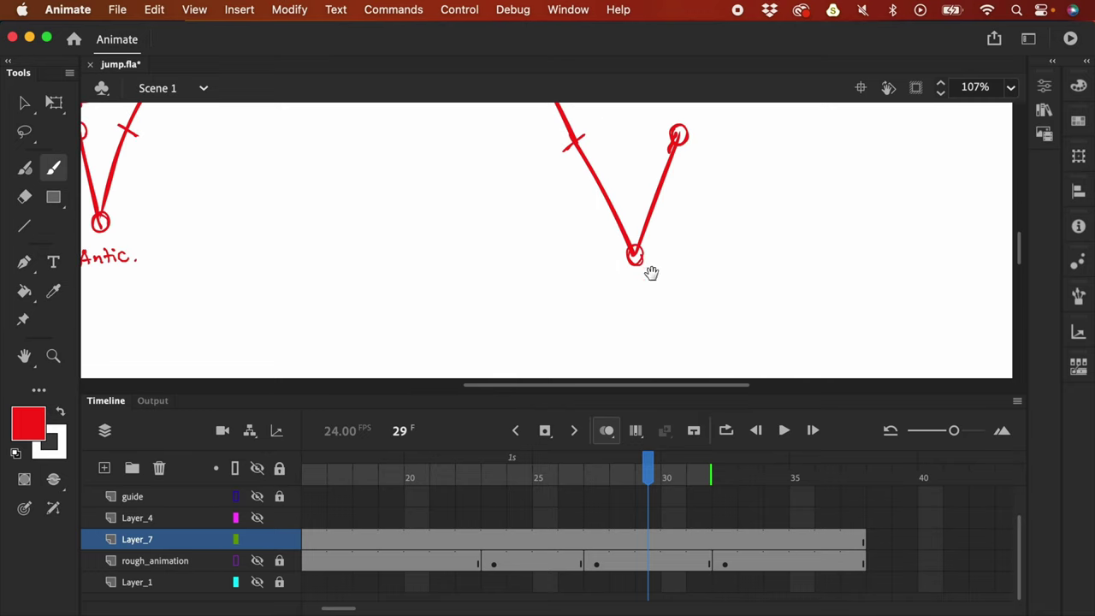
left_click_drag(626, 279, 682, 291)
left_click(671, 272)
key("space")
left_click_drag(704, 242, 707, 328)
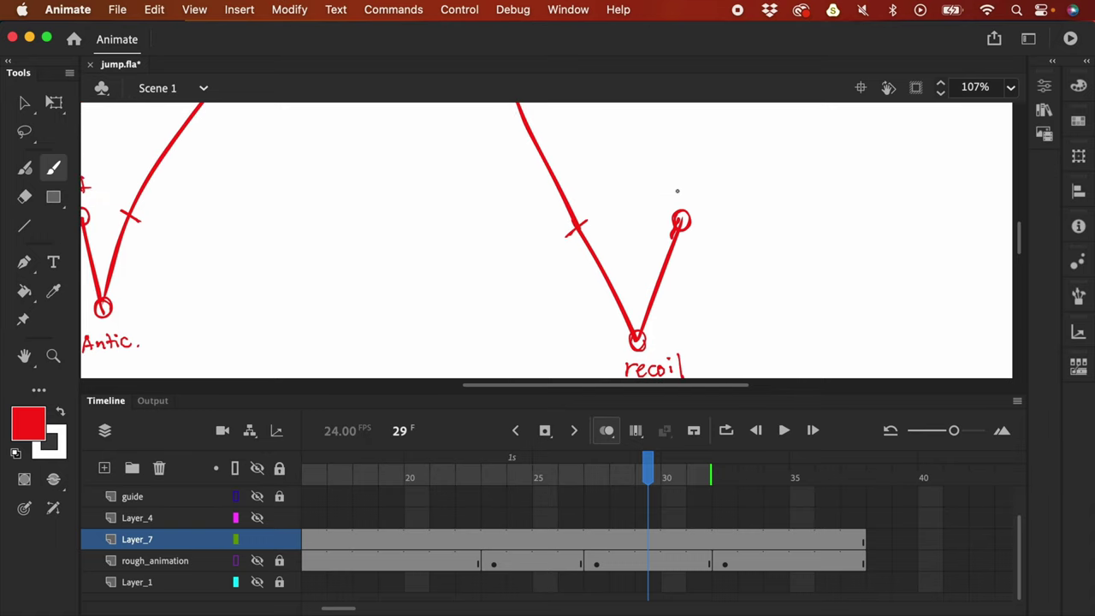
mouse_move(680, 183)
left_mouse_down()
mouse_move(675, 195)
mouse_move(698, 196)
left_mouse_up()
left_click_drag(706, 174, 711, 195)
left_click_drag(716, 190, 723, 184)
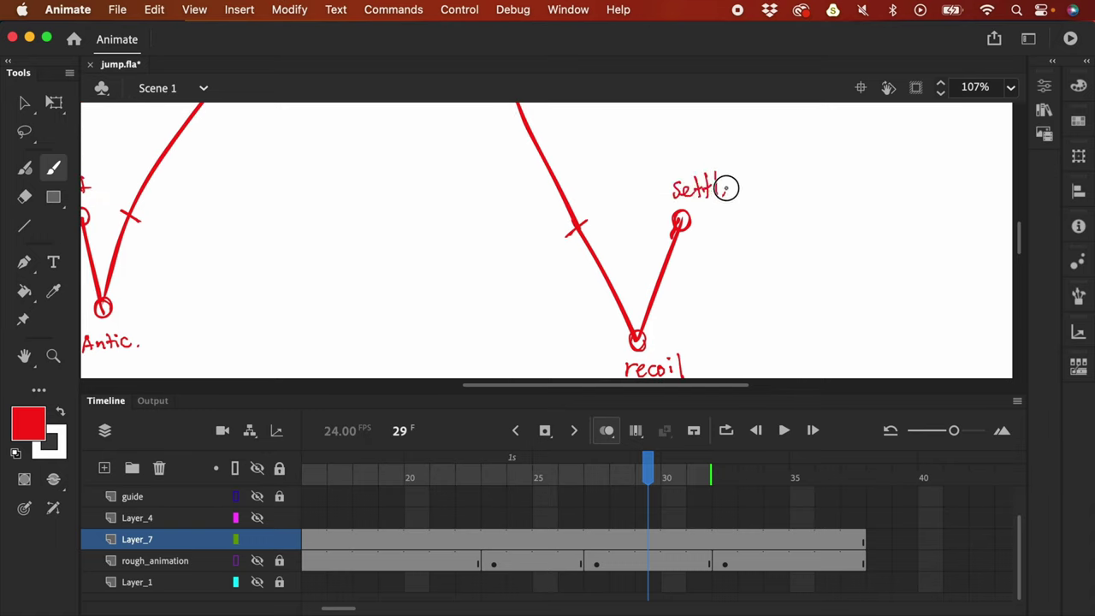
Step: Label the cross on the rising side break 1 and the cross on the descending side break 2
key("super+minus")
left_click_drag(672, 258, 735, 307)
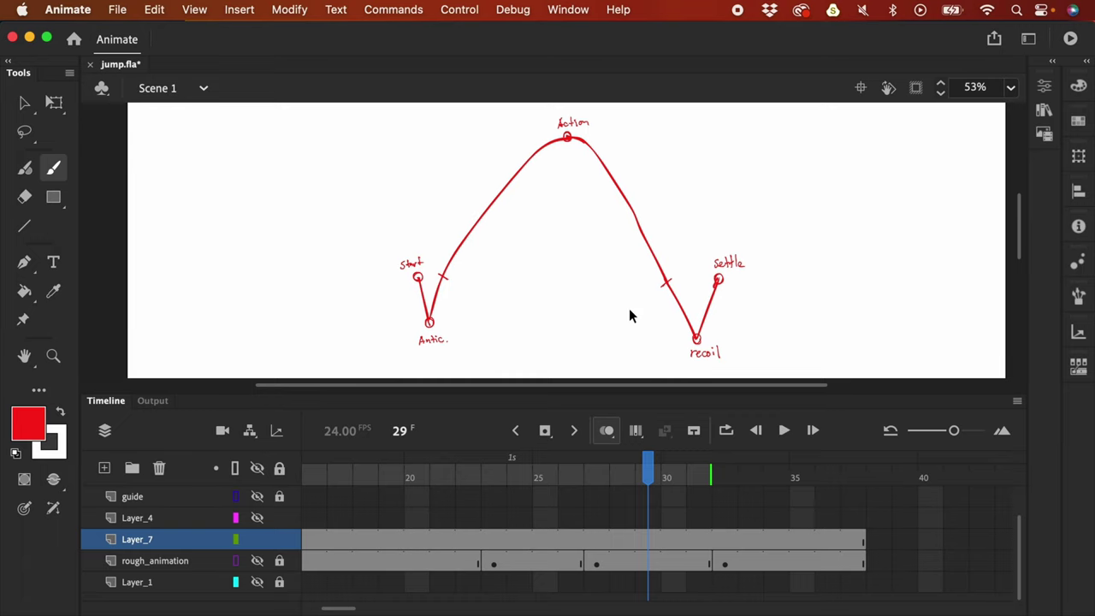
key("super+equal")
left_click_drag(415, 276, 490, 196)
mouse_move(402, 228)
left_mouse_down()
mouse_move(405, 249)
mouse_move(469, 250)
left_mouse_up()
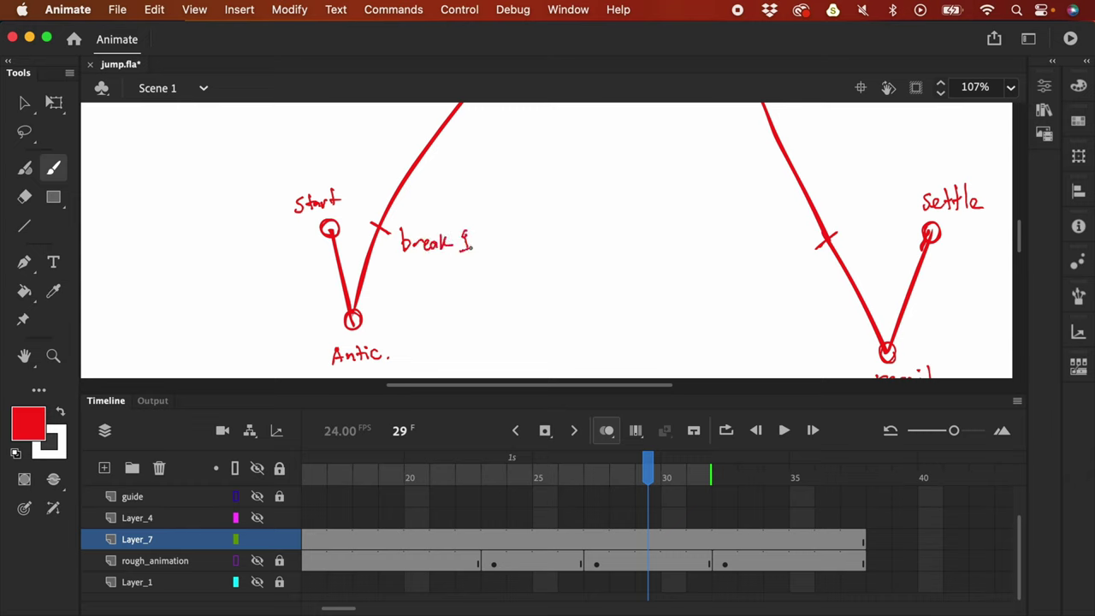
mouse_move(845, 209)
left_mouse_down()
mouse_move(850, 220)
mouse_move(896, 220)
left_mouse_up()
Step: Draw a ring around the Antic. point and a larger ring around the Action peak
key("space")
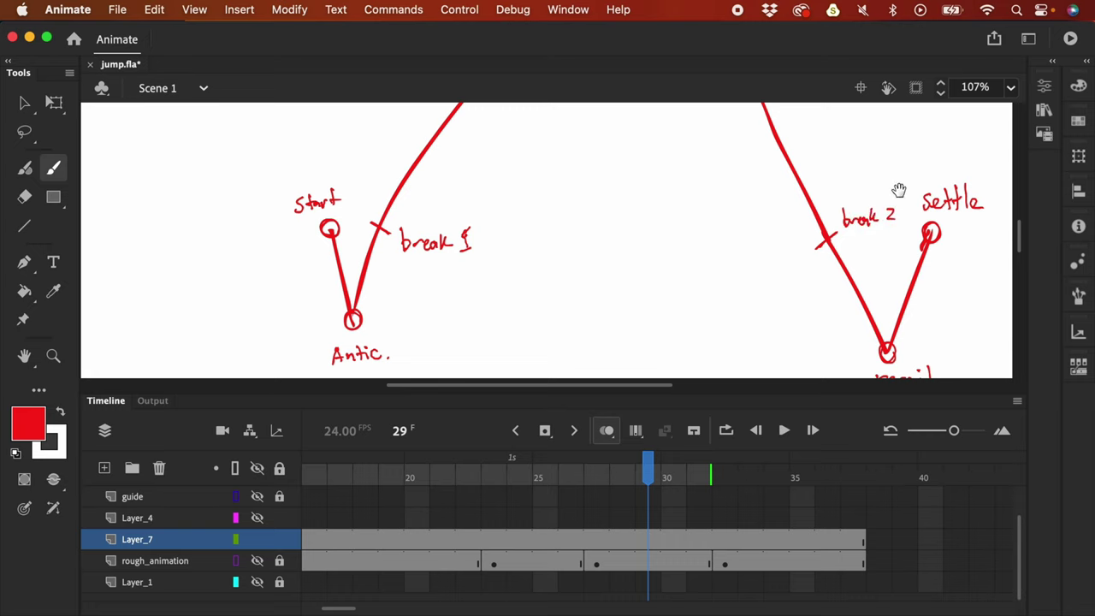
left_click_drag(557, 291, 657, 270)
mouse_move(450, 202)
left_mouse_down()
mouse_move(483, 250)
mouse_move(471, 206)
left_mouse_up()
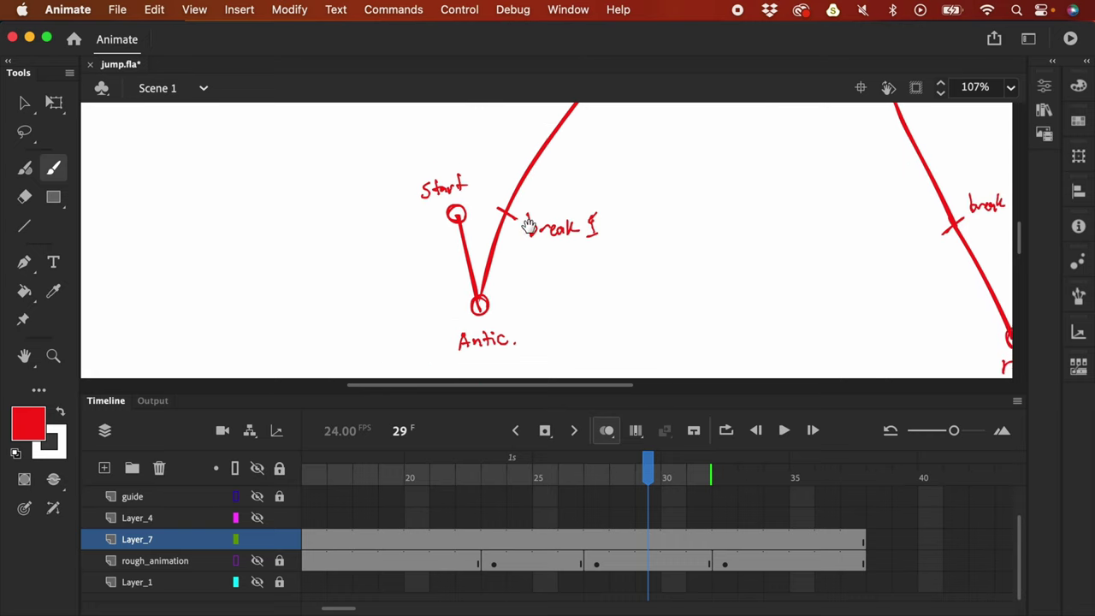
key("super+minus")
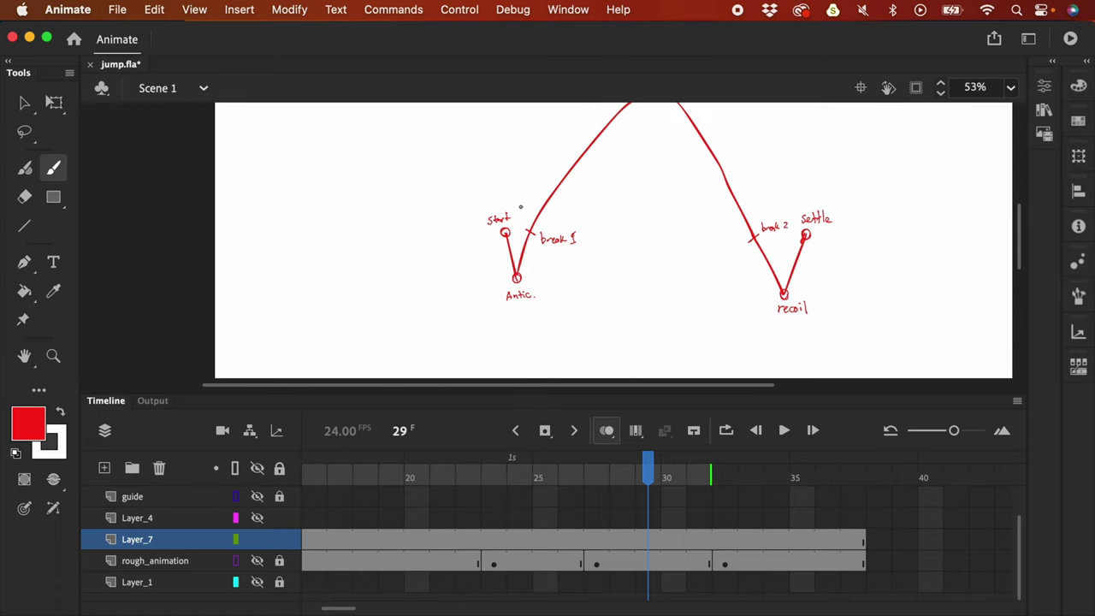
mouse_move(705, 300)
left_mouse_down()
mouse_move(704, 367)
mouse_move(702, 350)
left_mouse_up()
left_click_drag(645, 273, 645, 240)
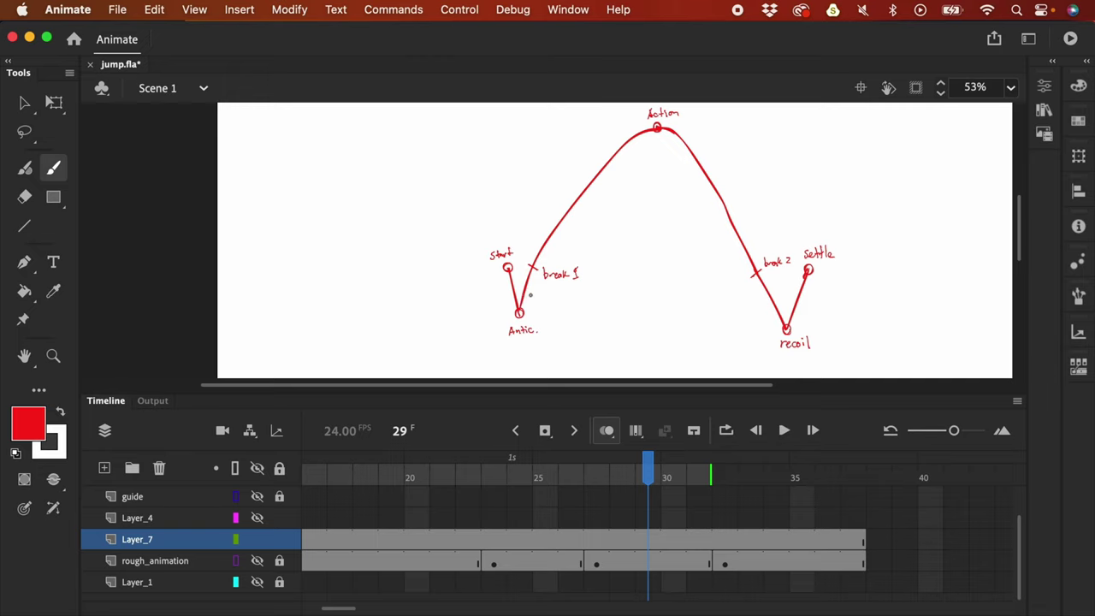
mouse_move(530, 289)
left_mouse_down()
mouse_move(509, 321)
mouse_move(533, 290)
left_mouse_up()
left_click_drag(664, 158, 658, 213)
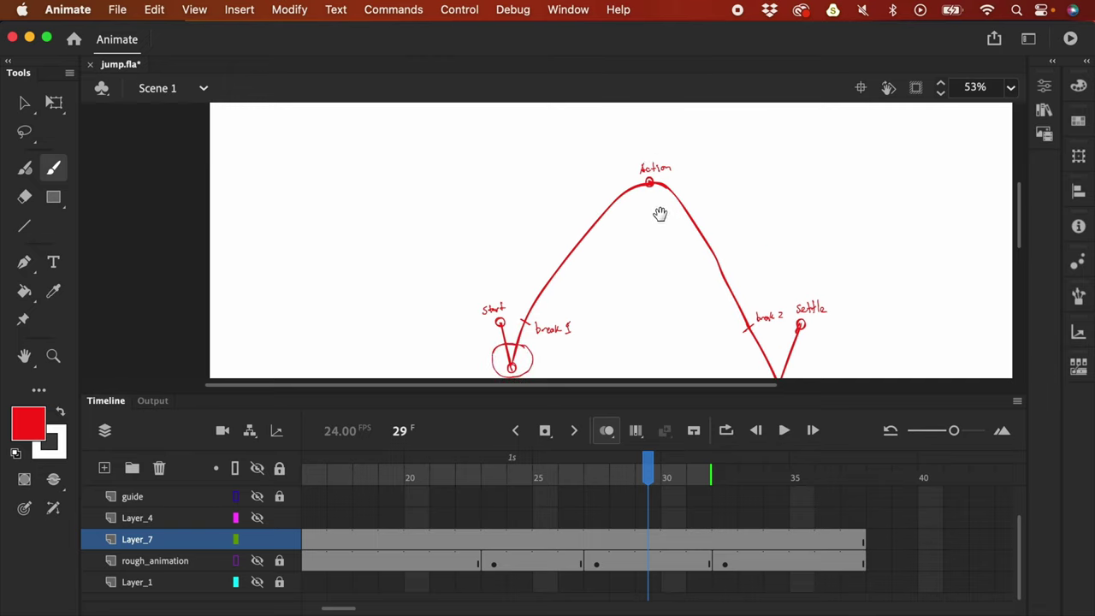
mouse_move(643, 137)
left_mouse_down()
mouse_move(592, 166)
mouse_move(610, 224)
mouse_move(671, 224)
mouse_move(710, 185)
mouse_move(663, 138)
mouse_move(710, 184)
left_mouse_up()
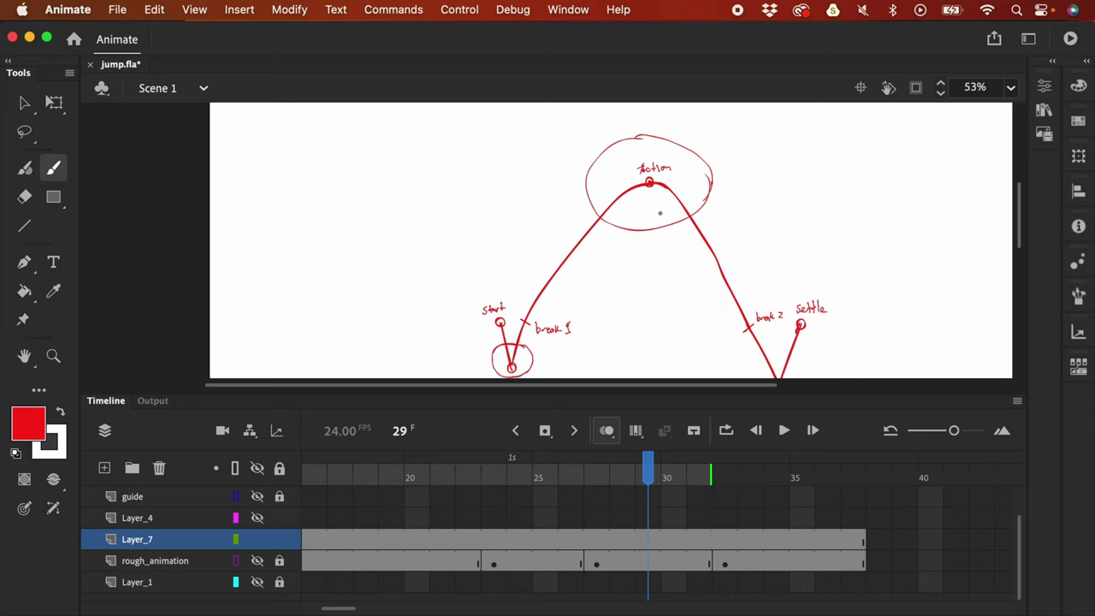
mouse_move(798, 278)
left_mouse_down()
mouse_move(664, 203)
mouse_move(670, 221)
left_mouse_up()
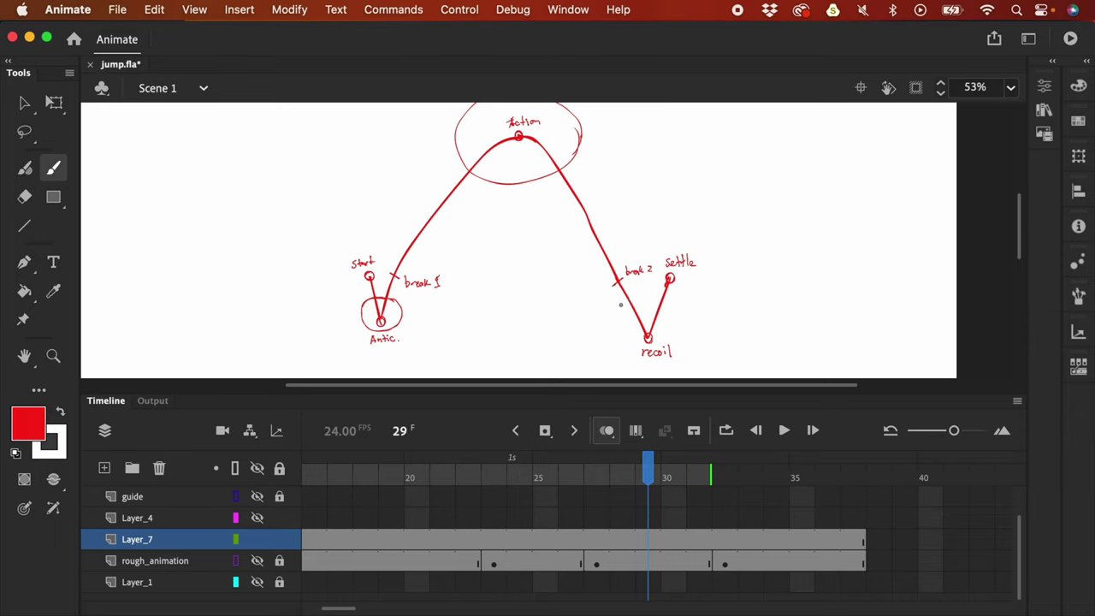
left_click_drag(594, 261, 622, 323)
key("super+z")
Step: Sketch a vertical ball diagram beside the path with a ground line and ticks that get closer toward the top
mouse_move(798, 116)
left_mouse_down()
mouse_move(803, 241)
mouse_move(801, 223)
mouse_move(784, 260)
mouse_move(839, 254)
left_mouse_up()
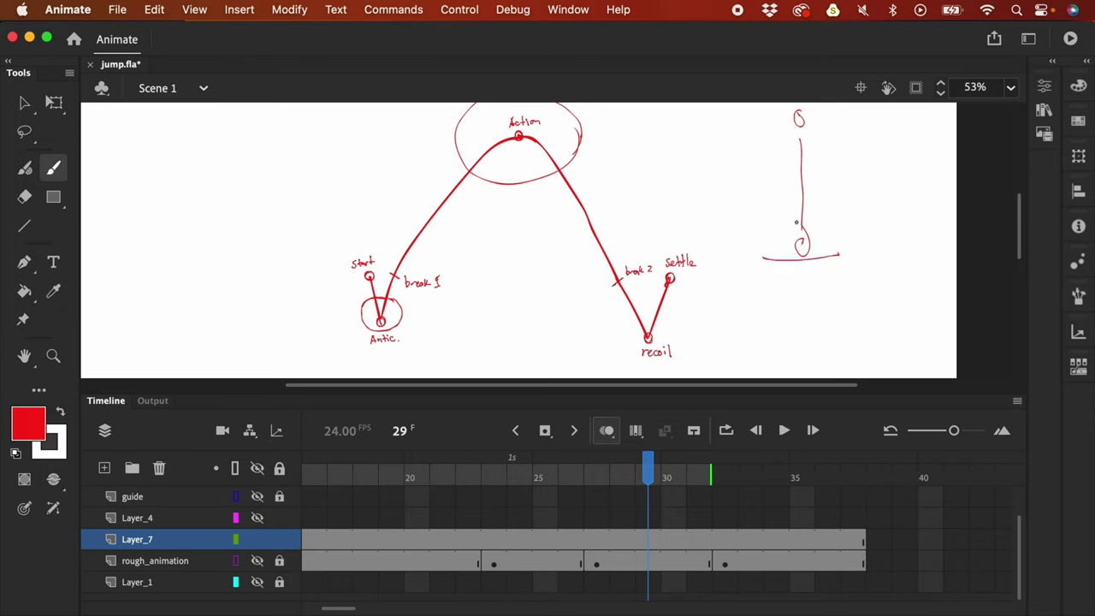
mouse_move(795, 219)
left_mouse_down()
mouse_move(810, 217)
mouse_move(811, 196)
mouse_move(831, 224)
mouse_move(819, 198)
left_mouse_up()
left_click(825, 206)
key("super+z")
key("super+z")
key("super+z")
left_click_drag(789, 186, 818, 184)
left_click_drag(794, 146, 806, 128)
Step: Sketch a second ball diagram beside the first, with a connecting line, ticks bunched near the top, and upward arrows
mouse_move(732, 237)
left_mouse_down()
mouse_move(723, 241)
mouse_move(732, 239)
left_mouse_up()
left_click_drag(730, 121, 728, 122)
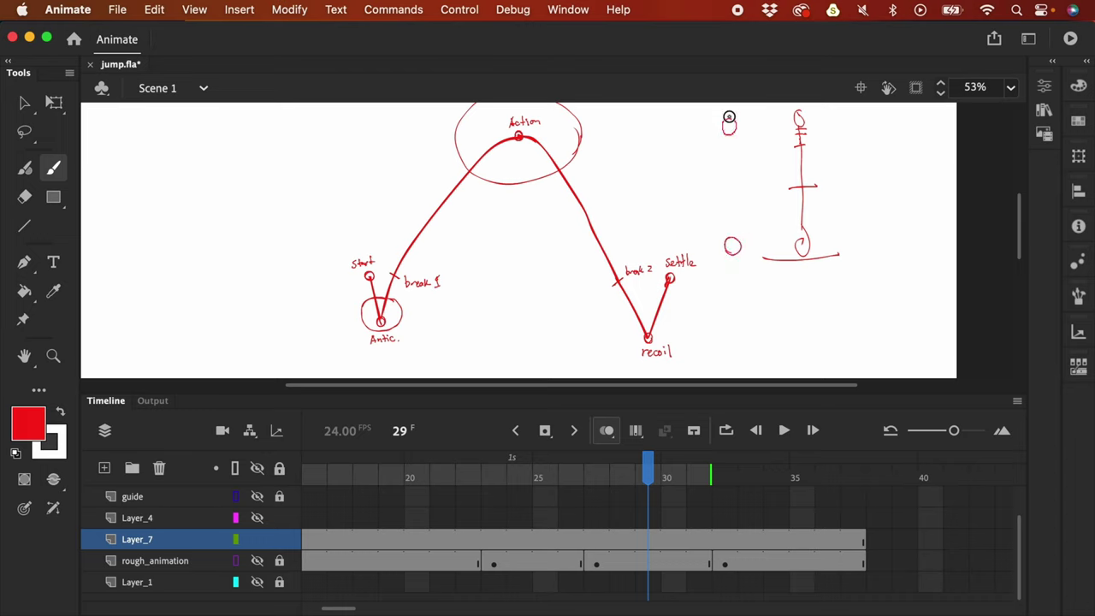
left_click_drag(731, 234, 730, 137)
mouse_move(699, 207)
left_mouse_down()
mouse_move(737, 180)
mouse_move(738, 140)
left_mouse_up()
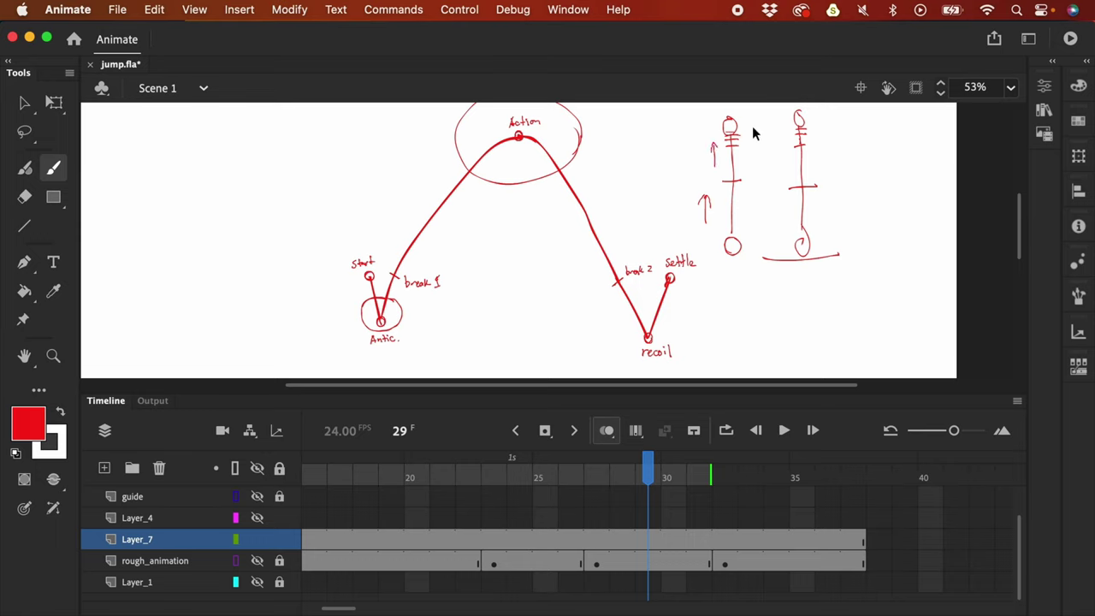
Step: Retrace the second diagram's upper ball and the first diagram's lower ball and ground line for emphasis
left_click_drag(754, 115, 755, 155)
mouse_move(748, 147)
left_mouse_down()
mouse_move(763, 149)
mouse_move(723, 130)
mouse_move(732, 119)
left_mouse_up()
key("super+z")
key("super+z")
mouse_move(801, 233)
left_mouse_down()
mouse_move(813, 259)
mouse_move(824, 255)
left_mouse_up()
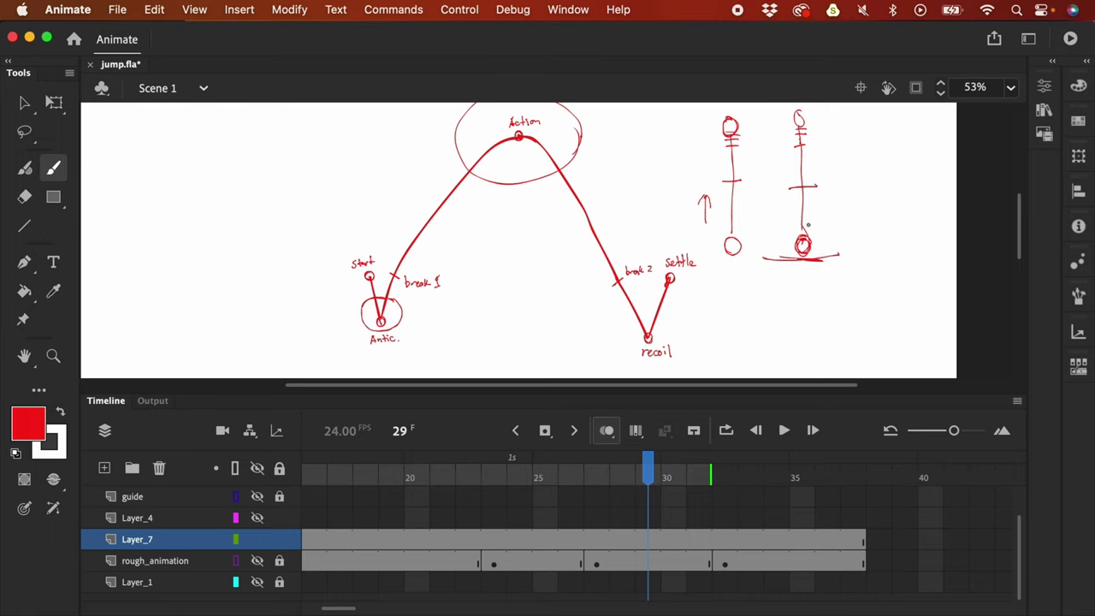
mouse_move(796, 213)
left_mouse_down()
mouse_move(809, 212)
mouse_move(809, 225)
mouse_move(796, 204)
mouse_move(785, 224)
mouse_move(833, 207)
left_mouse_up()
Step: Undo all strokes of the two ball diagrams beside the path
key("super+z")
key("super+z")
key("super+z")
key("super+z")
key("super+z")
key("super+z")
key("super+z")
key("super+z")
key("super+z")
key("super+z")
key("super+z")
key("super+z")
key("super+z")
key("super+z")
key("super+z")
key("super+z")
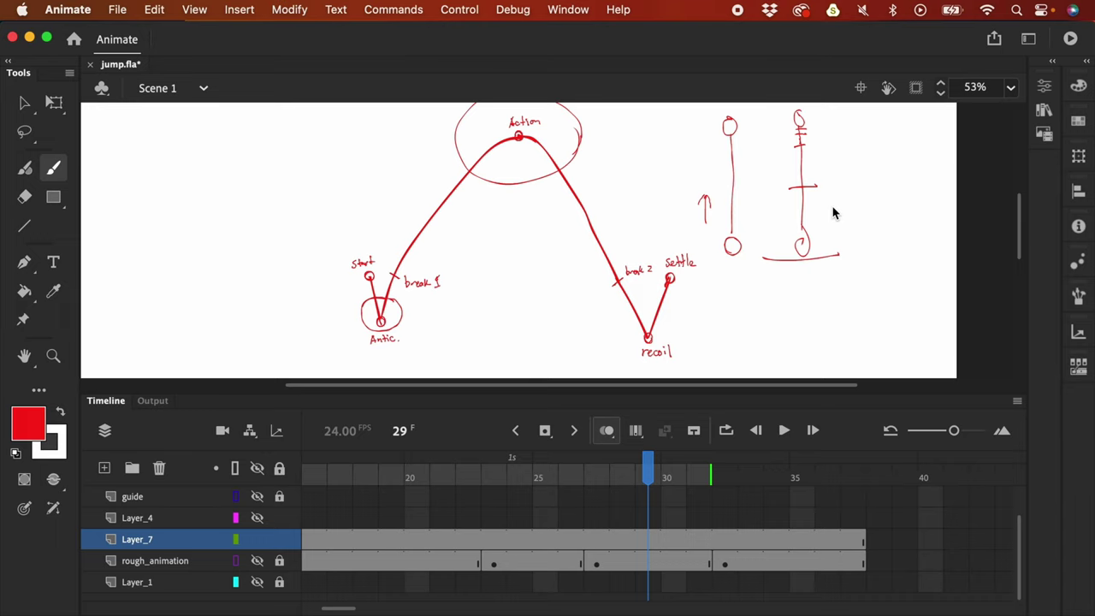
key("super+z")
key("super+z")
key("super+z")
key("super+z")
key("super+z")
key("super+z")
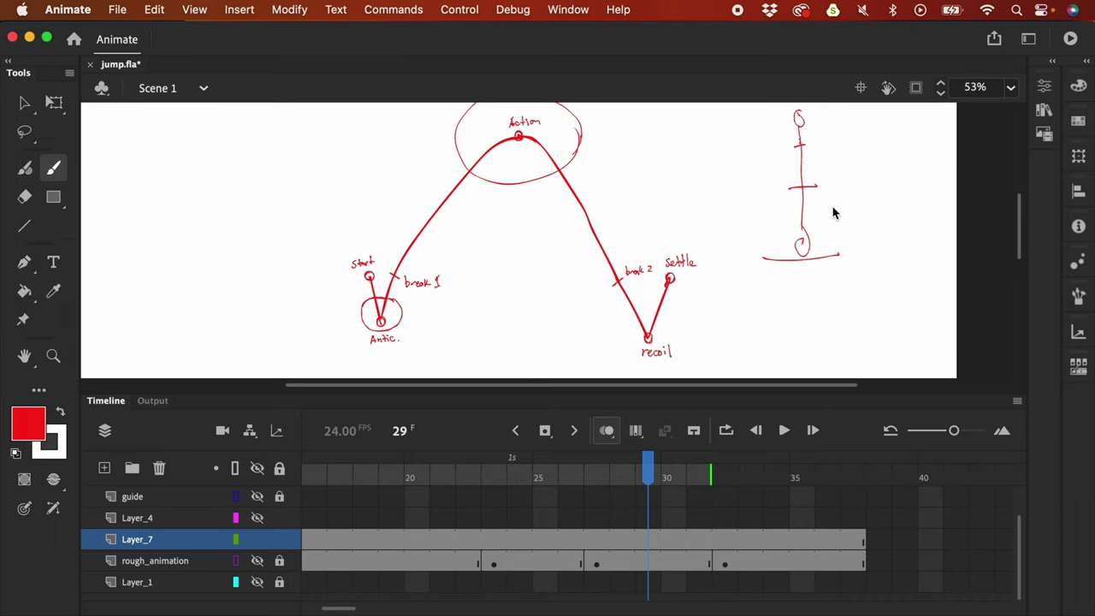
key("super+z")
key("super+z")
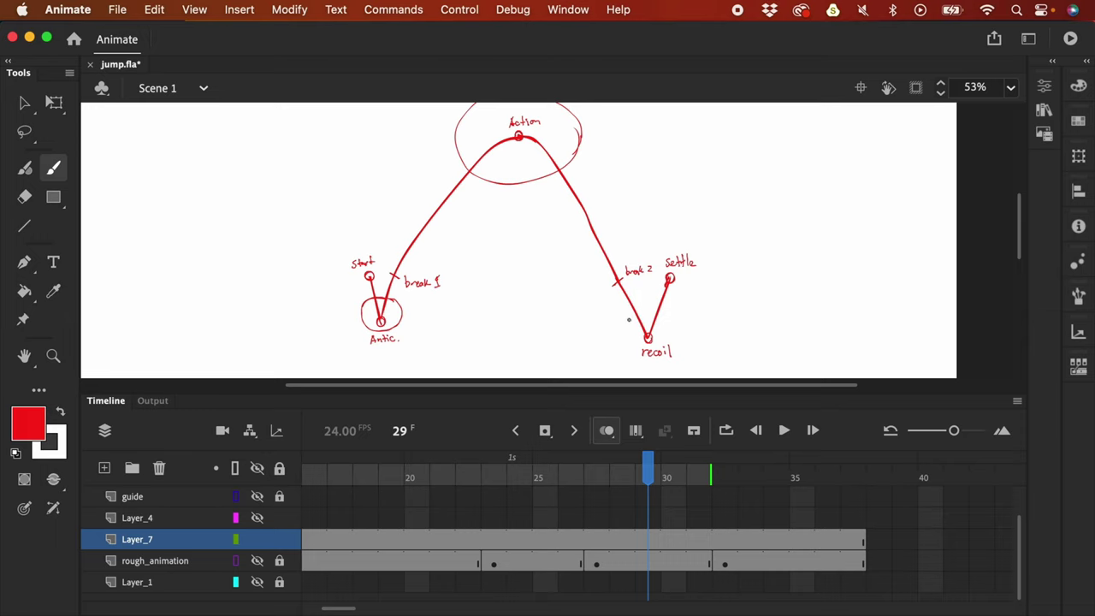
Step: Try marks on the descending side near recoil, and undo them along with the rings around Antic. and Action
mouse_move(647, 322)
left_mouse_down()
mouse_move(642, 334)
mouse_move(665, 338)
mouse_move(644, 322)
left_mouse_up()
mouse_move(588, 264)
left_mouse_down()
mouse_move(627, 304)
mouse_move(625, 255)
mouse_move(608, 297)
mouse_move(618, 258)
left_mouse_up()
key("super+z")
key("super+z")
key("super+z")
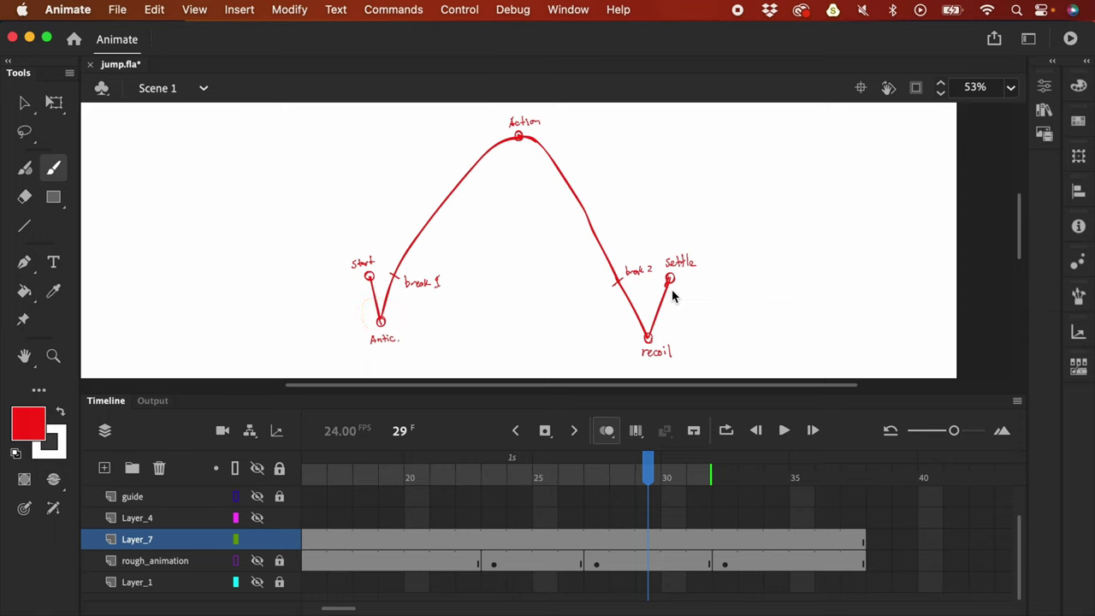
Step: Draw three ticks across the line from Start to Antic., spaced closer together toward Antic
key("super+equal")
left_click_drag(434, 259, 667, 138)
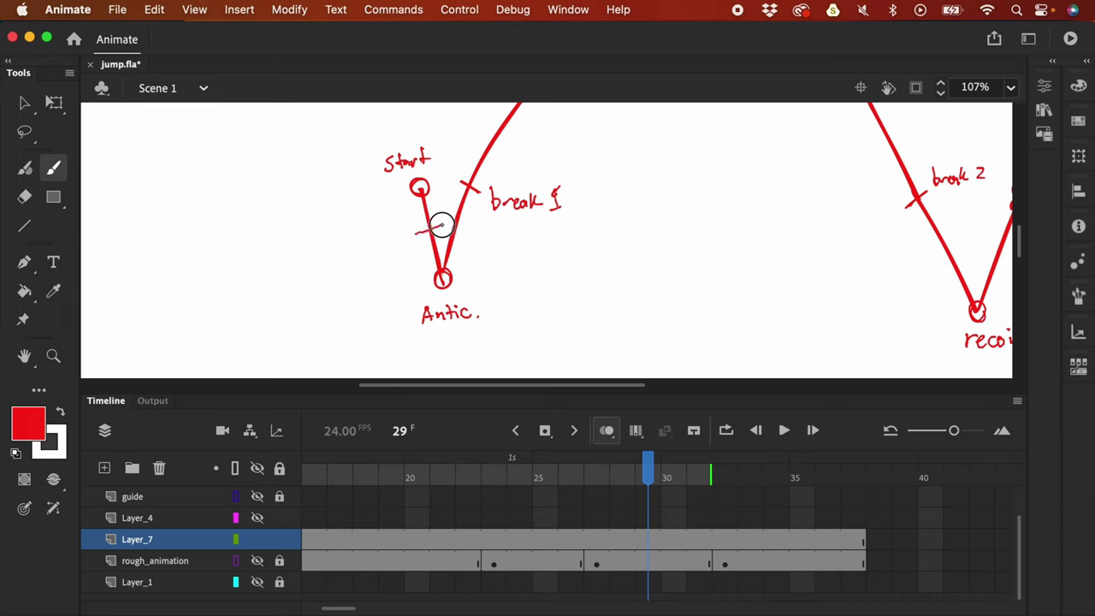
left_click_drag(416, 233, 444, 223)
mouse_move(427, 258)
left_mouse_down()
mouse_move(445, 250)
mouse_move(437, 264)
left_mouse_up()
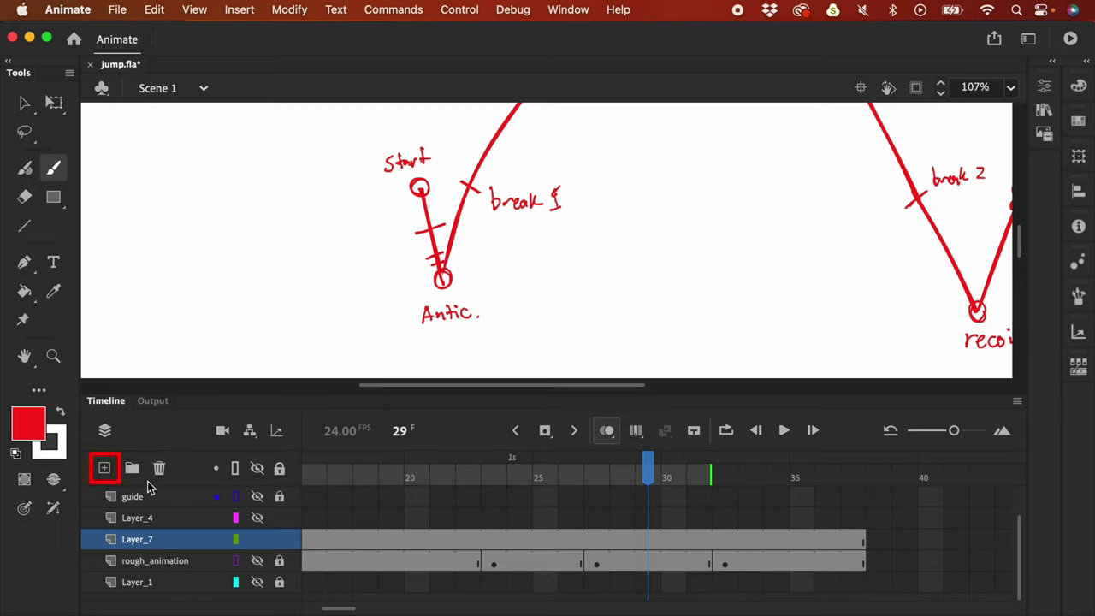
Step: On a new layer above the hidden Layer_7, draw a small ball near the stage's upper-left corner on frame 1
left_click(105, 467)
left_click(257, 561)
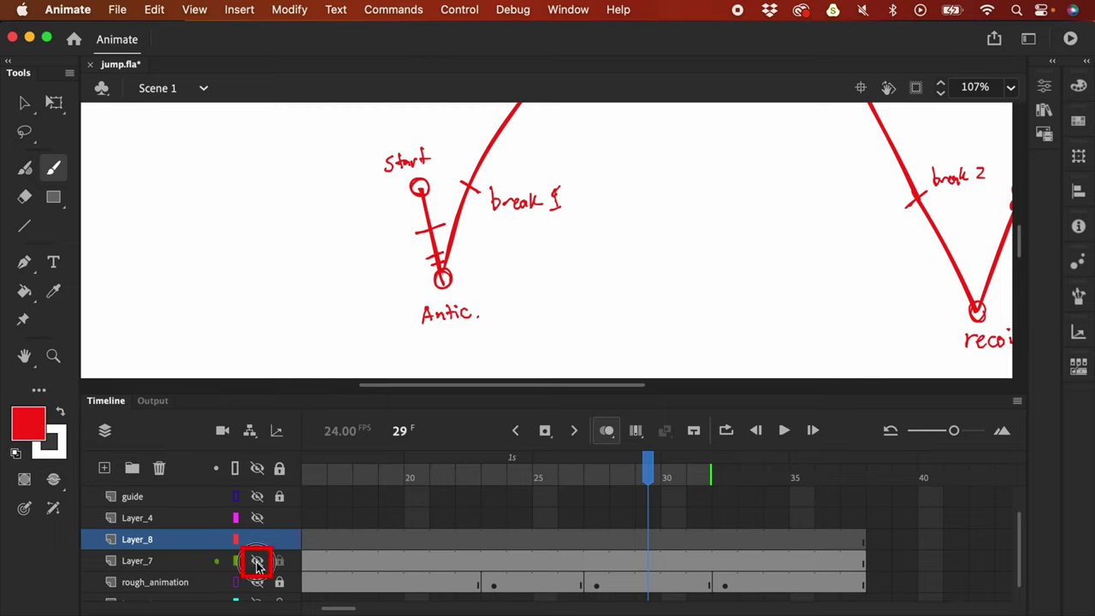
key("super+minus")
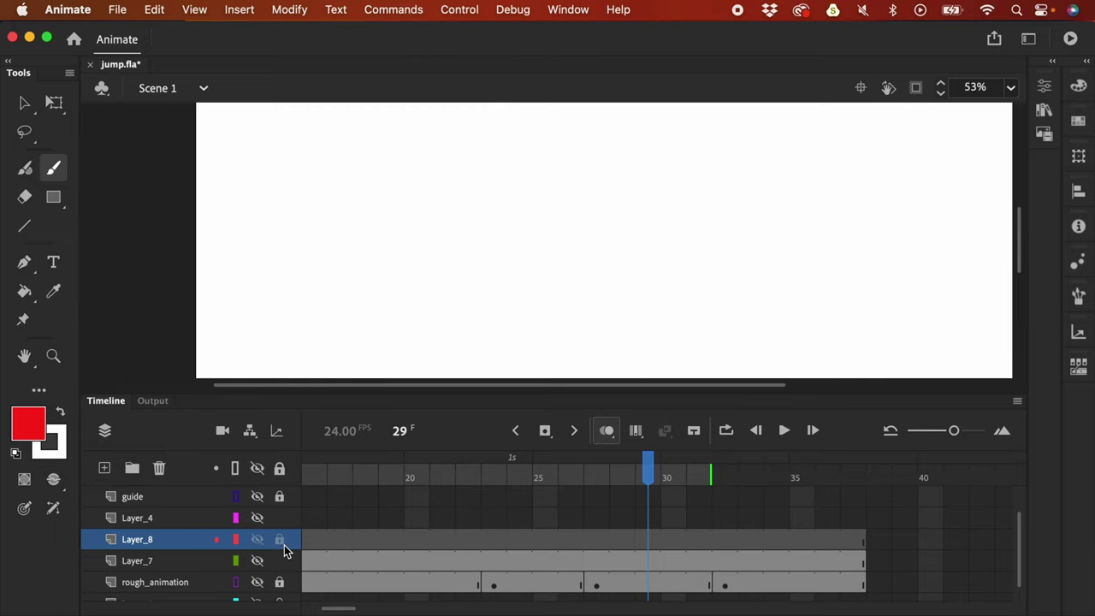
left_click_drag(371, 254, 405, 281)
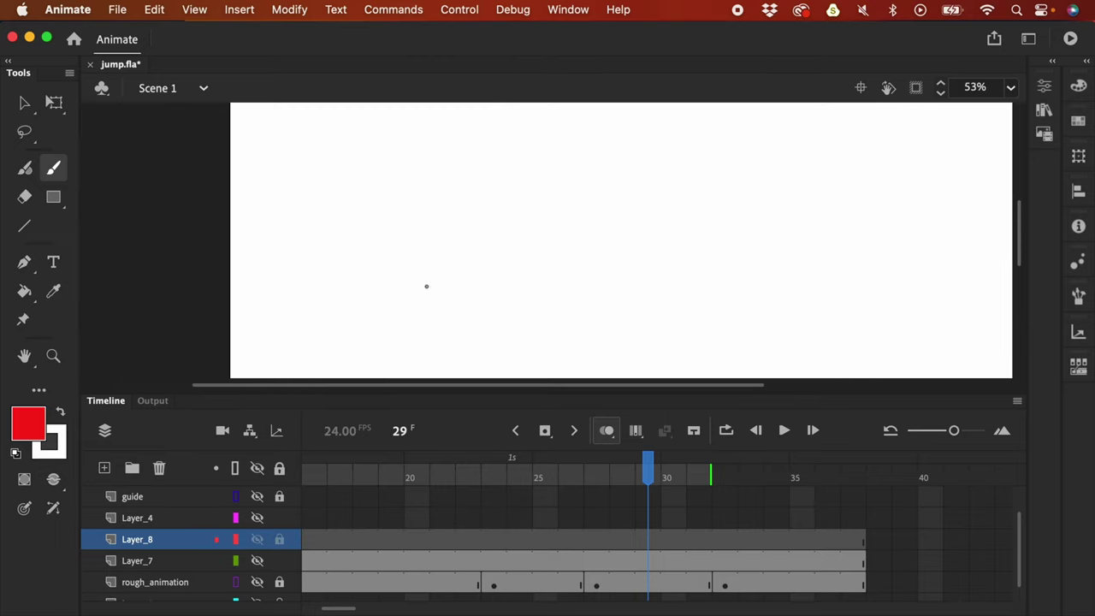
left_click_drag(341, 609, 322, 609)
left_click(314, 539)
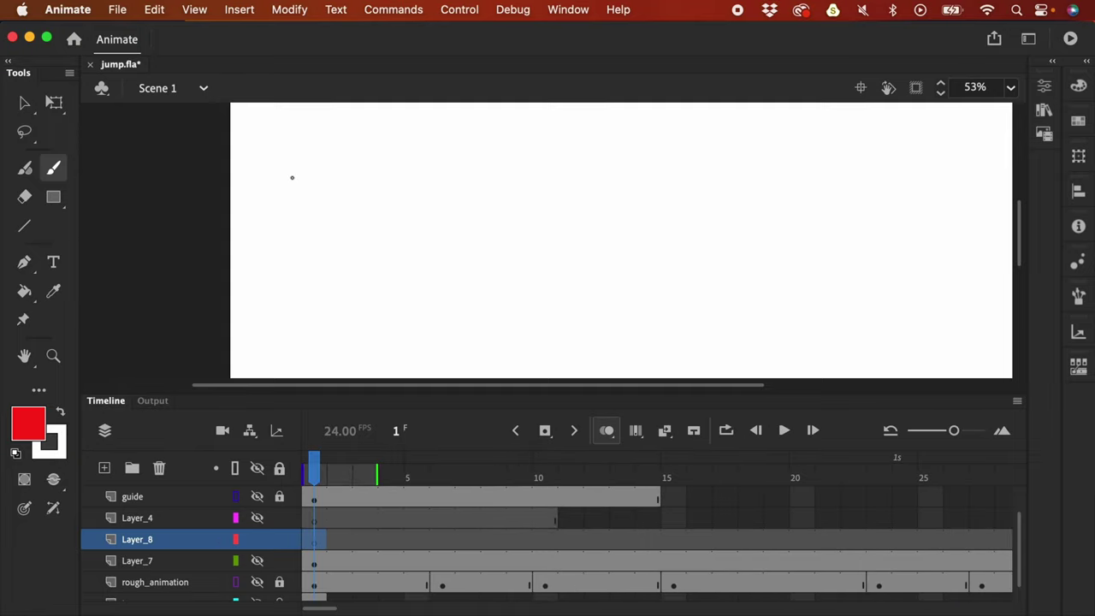
mouse_move(295, 162)
left_mouse_down()
mouse_move(291, 190)
mouse_move(311, 181)
mouse_move(306, 166)
left_mouse_up()
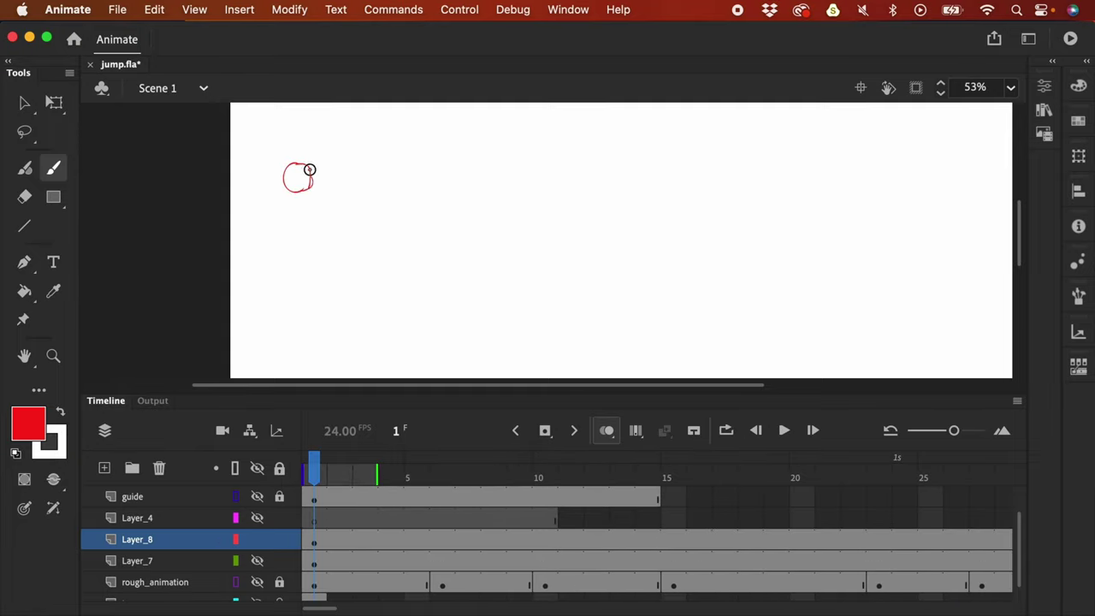
Step: Add blank keyframes at frames 3 and 5 of Layer_8 and draw the ball farther right on each, making the second gap shorter
left_click(362, 540)
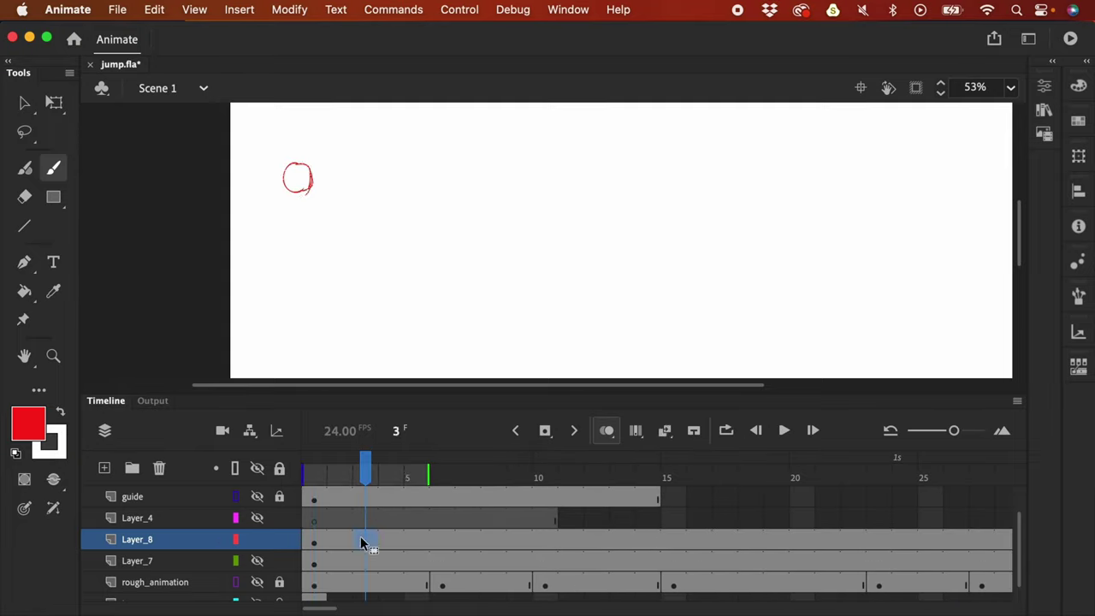
key("F7")
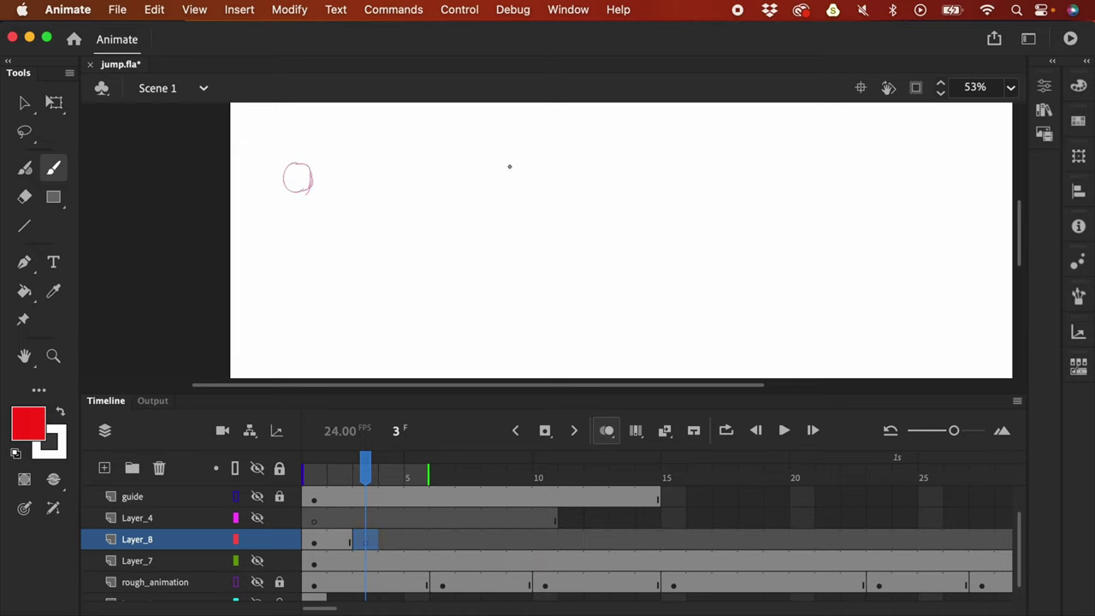
mouse_move(516, 163)
left_mouse_down()
mouse_move(510, 185)
mouse_move(525, 180)
mouse_move(513, 192)
left_mouse_up()
left_click(411, 540)
key("F7")
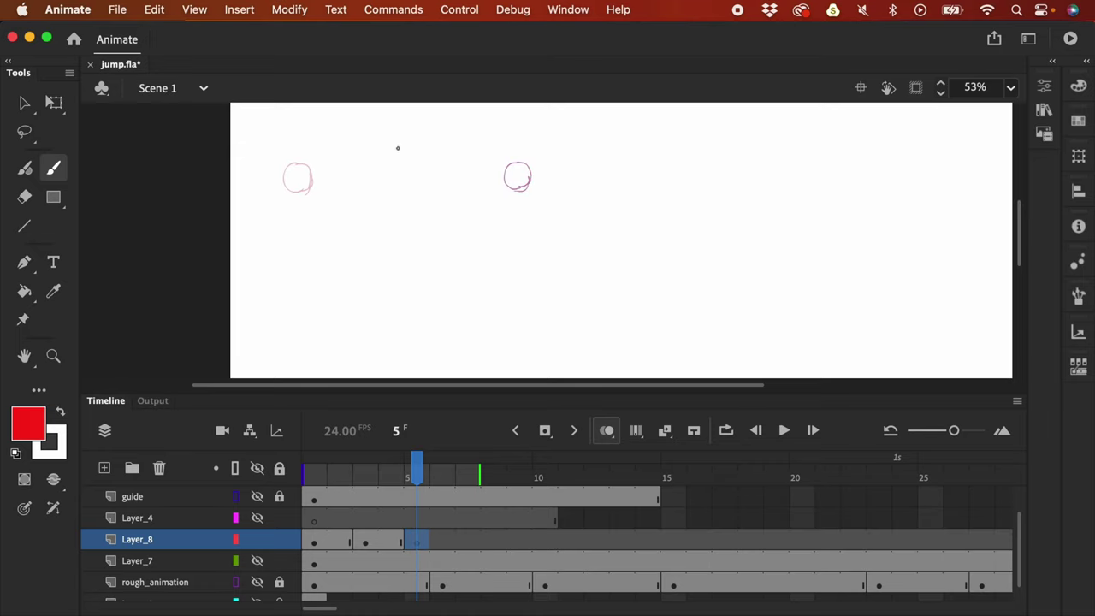
mouse_move(618, 167)
left_mouse_down()
mouse_move(609, 166)
mouse_move(611, 186)
mouse_move(625, 178)
mouse_move(614, 185)
left_mouse_up()
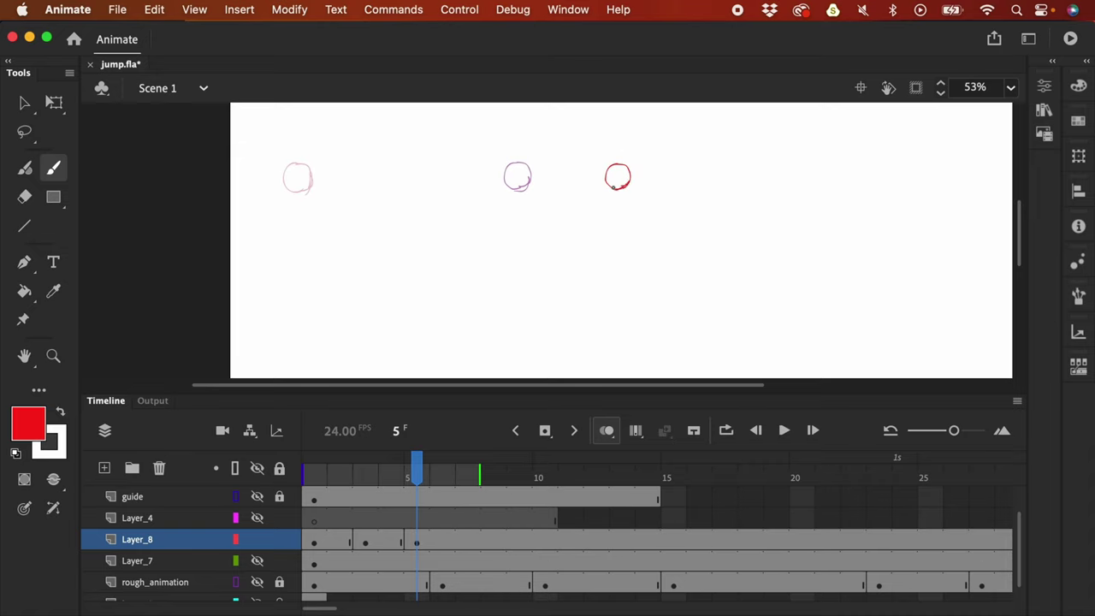
Step: Add blank keyframes at frames 7, 9 and 11 with the ball at ever smaller gaps, and play the animation from frame 1
left_click(467, 543)
key("F7")
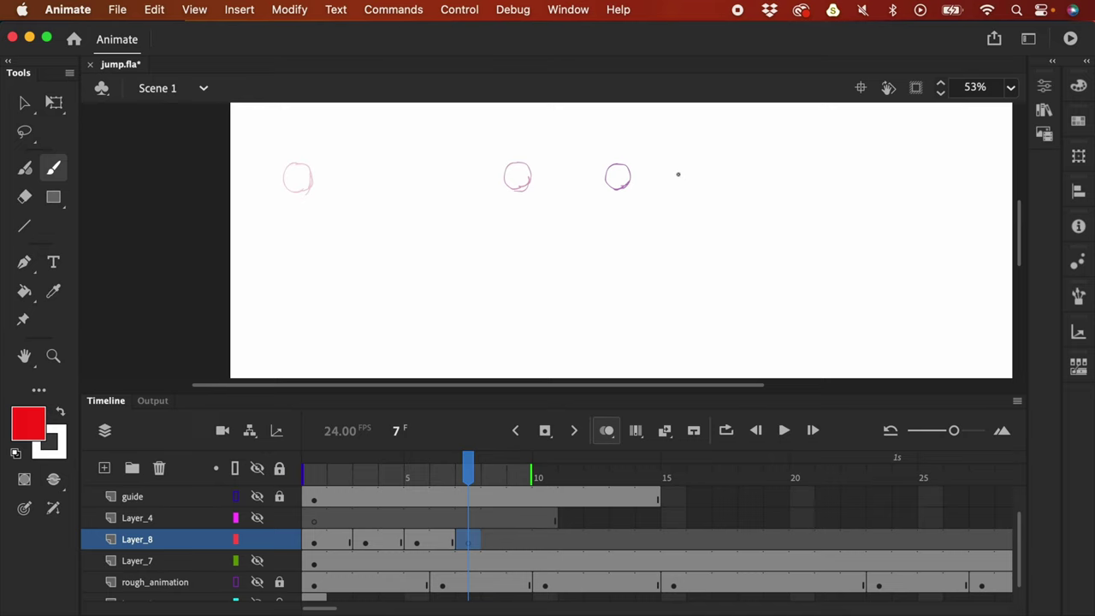
mouse_move(669, 170)
left_mouse_down()
mouse_move(660, 183)
mouse_move(678, 168)
mouse_move(677, 189)
mouse_move(664, 191)
left_mouse_up()
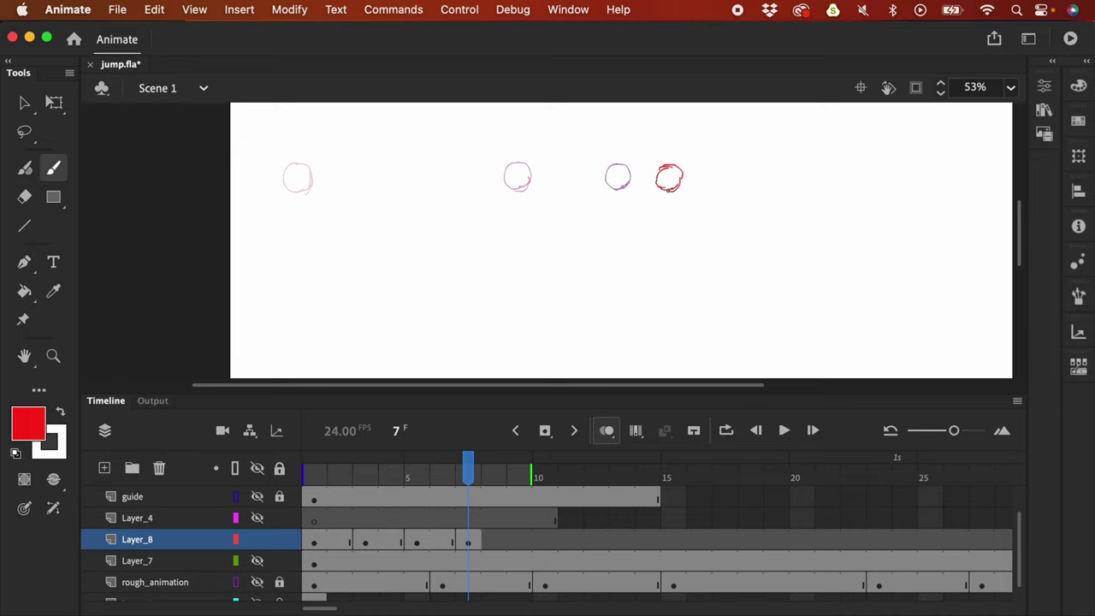
left_click(517, 542)
key("F7")
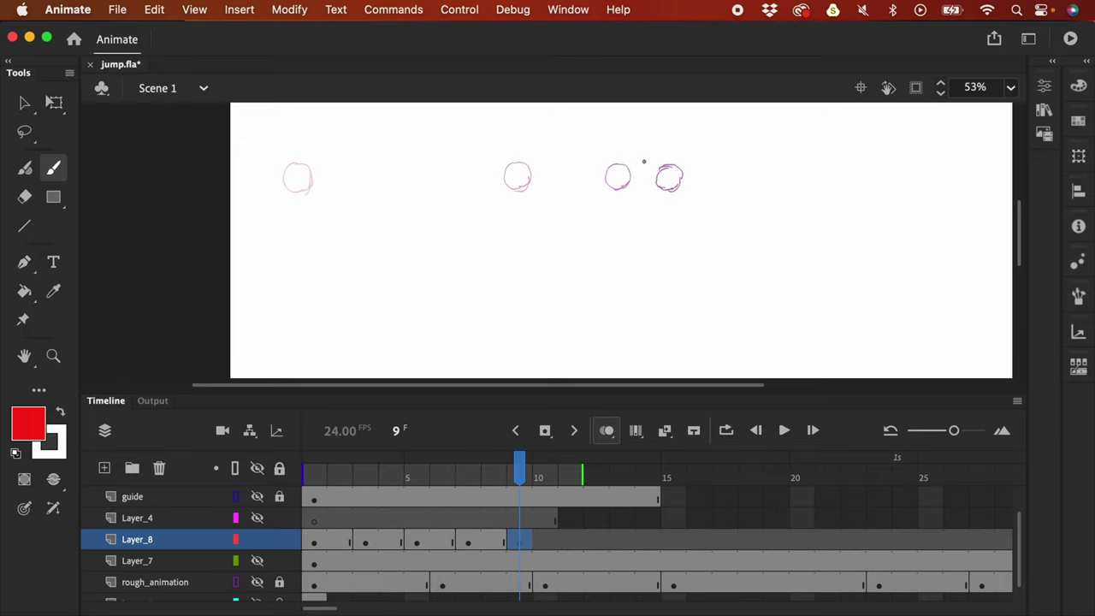
mouse_move(697, 166)
left_mouse_down()
mouse_move(698, 195)
mouse_move(719, 182)
left_mouse_up()
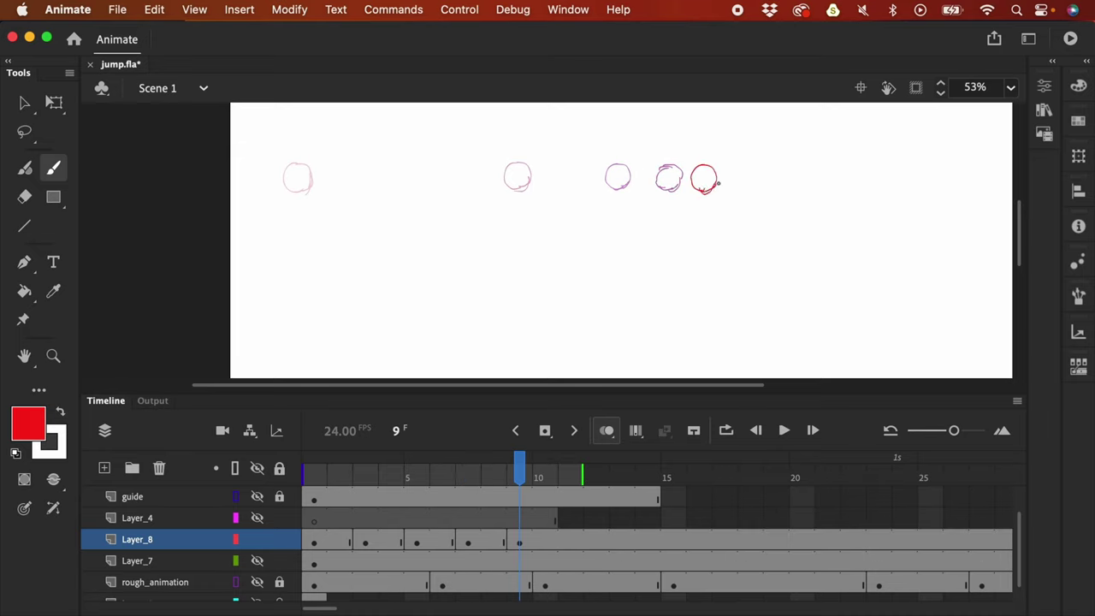
left_click(567, 541)
key("F7")
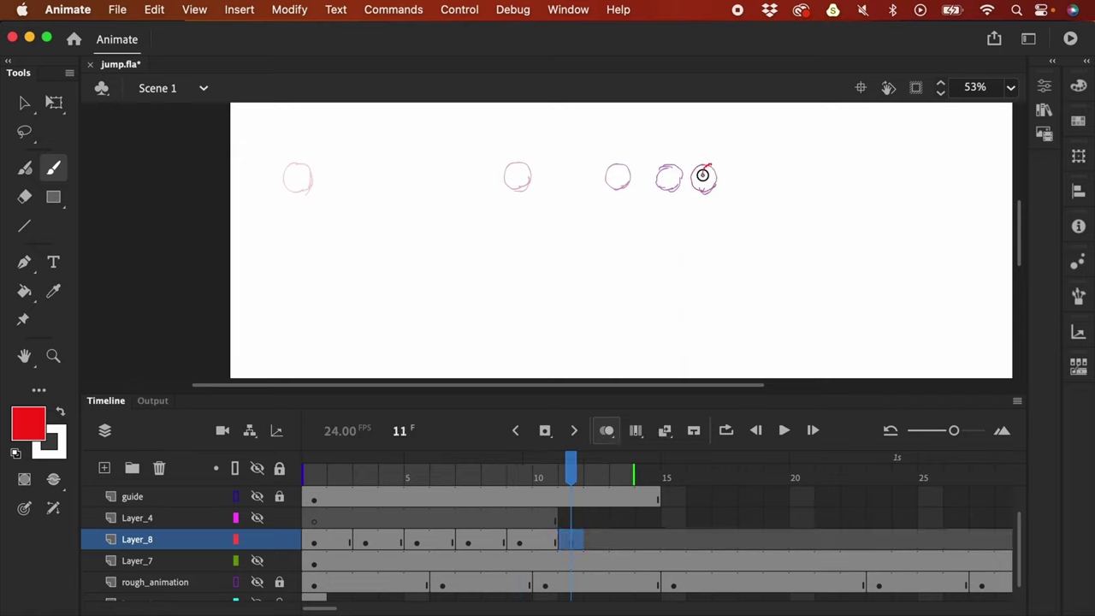
mouse_move(702, 174)
left_mouse_down()
mouse_move(707, 195)
mouse_move(719, 166)
mouse_move(726, 174)
mouse_move(715, 195)
left_mouse_up()
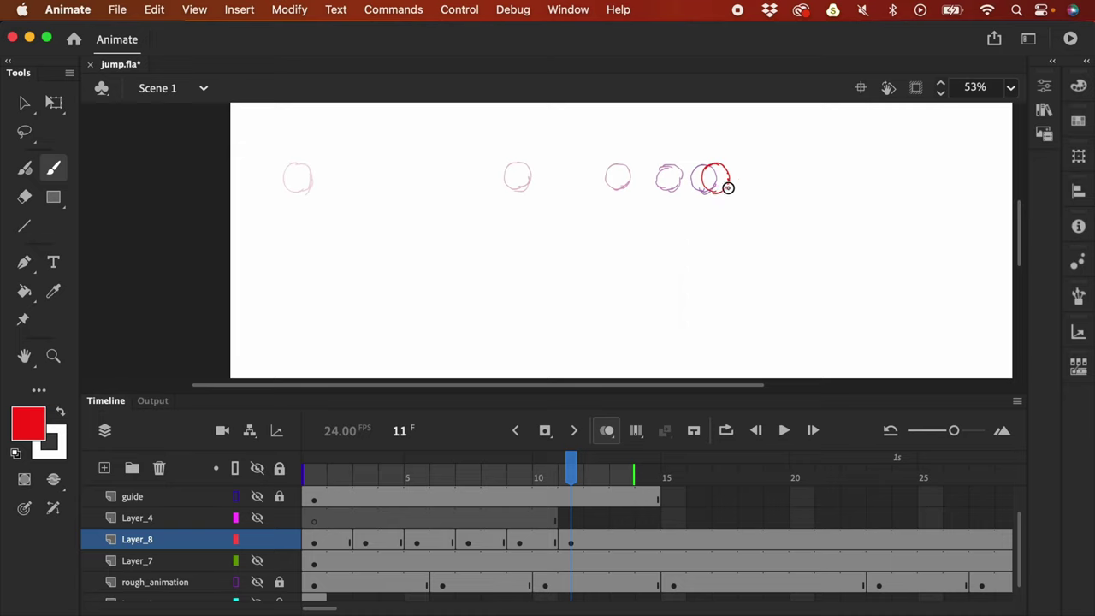
left_click(315, 542)
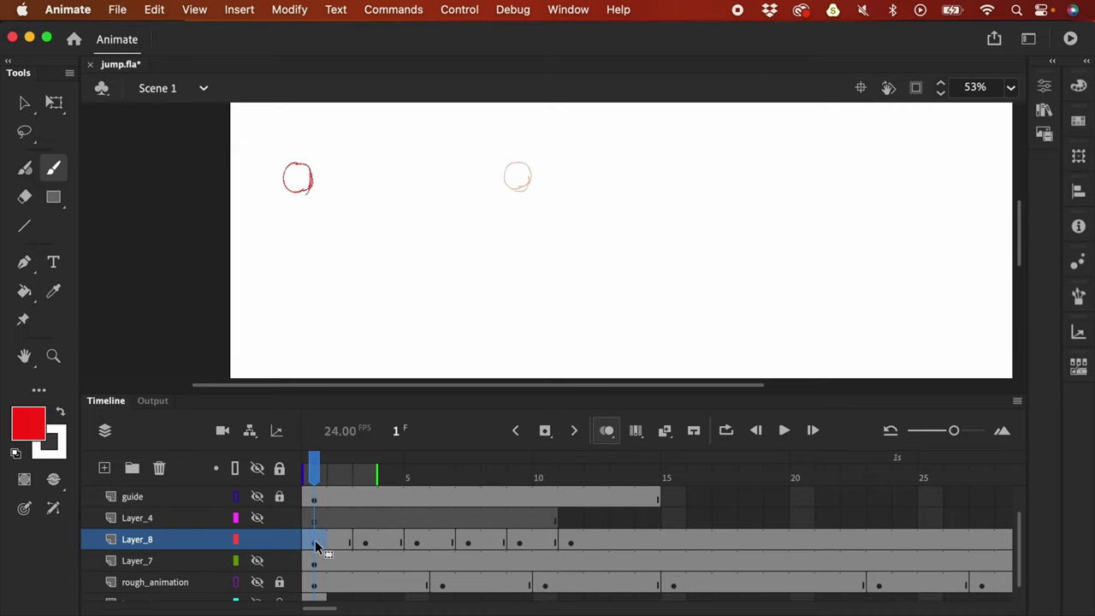
key("Return")
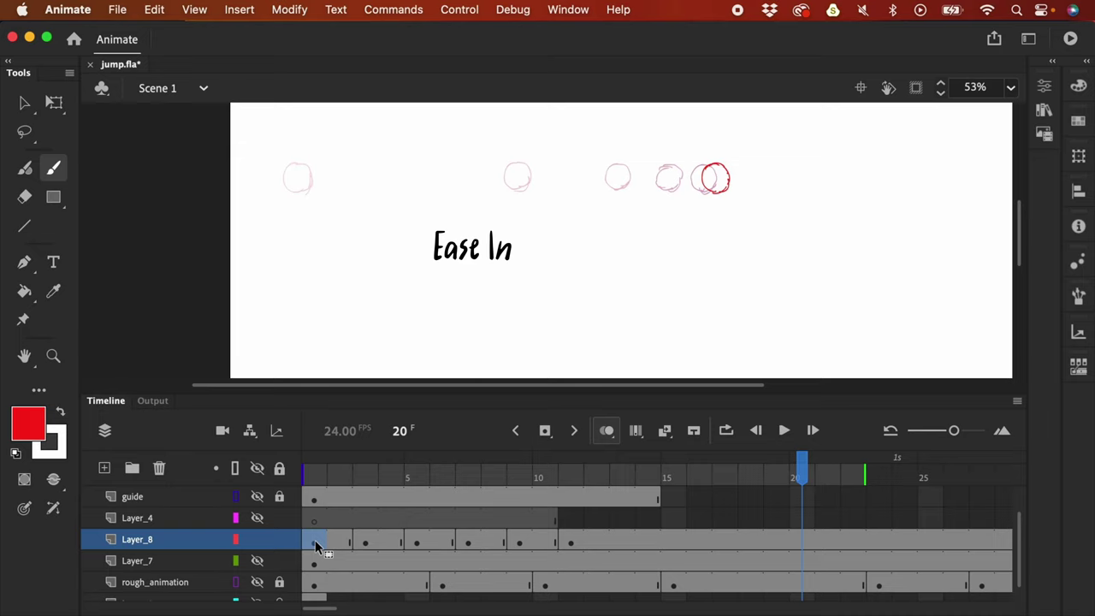
Step: On a new layer, draw a spacing chart above the balls with a tick per ball, plus lines marking the gaps between them
left_click(105, 469)
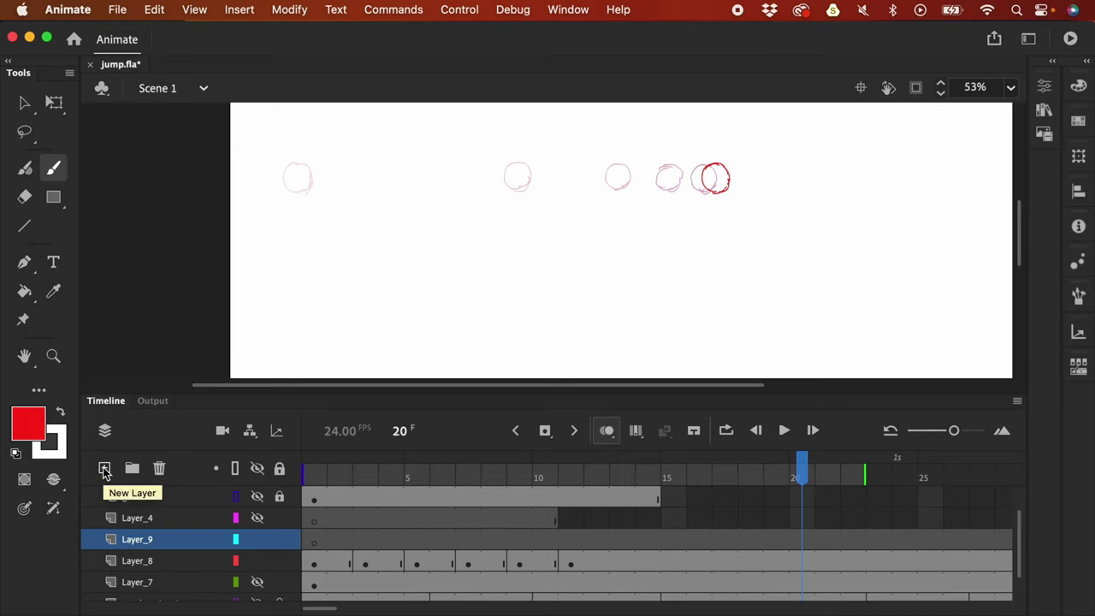
mouse_move(303, 149)
left_mouse_down()
mouse_move(755, 139)
mouse_move(724, 142)
mouse_move(723, 158)
mouse_move(693, 148)
mouse_move(703, 142)
mouse_move(698, 153)
mouse_move(677, 143)
mouse_move(670, 166)
mouse_move(625, 159)
left_mouse_up()
left_click_drag(517, 142, 517, 159)
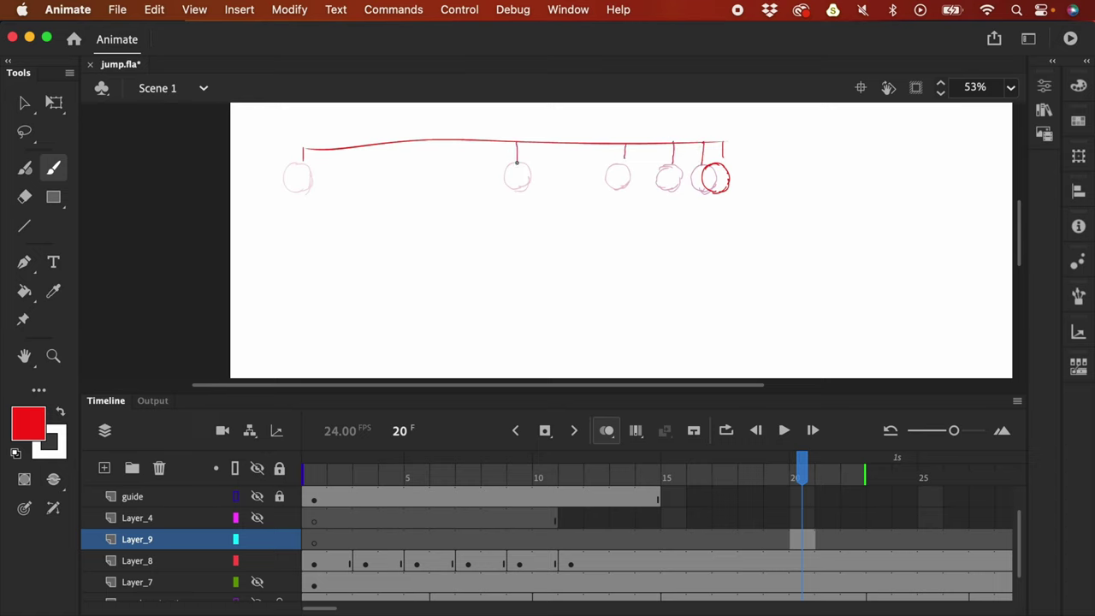
left_click_drag(323, 179, 472, 173)
left_click_drag(542, 178, 691, 175)
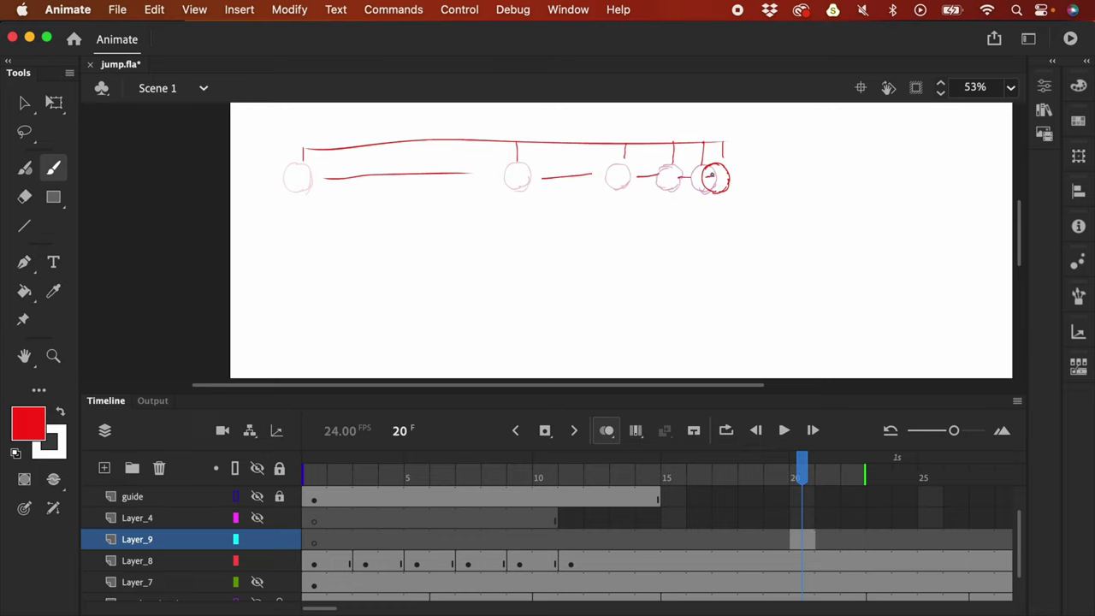
Step: Clear the spacing chart from Layer_9 and the ball drawings from frames 11, 9, 7, 5 and 3 of Layer_8
left_click(811, 546)
key("Delete")
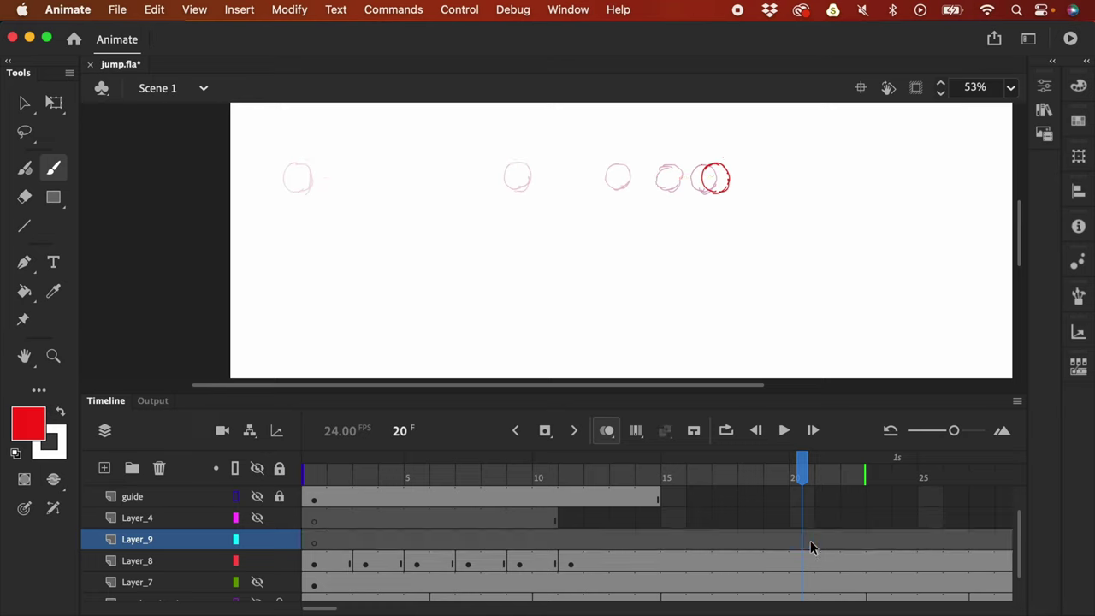
left_click(572, 565)
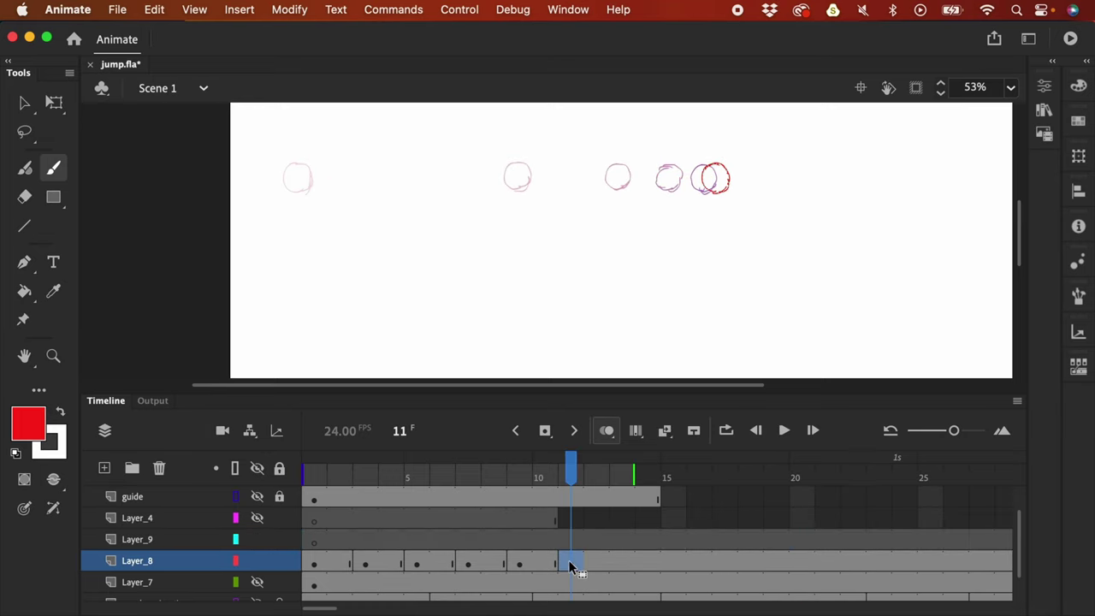
key("Delete")
left_click(519, 565)
key("Delete")
left_click(468, 564)
key("Delete")
left_click(416, 565)
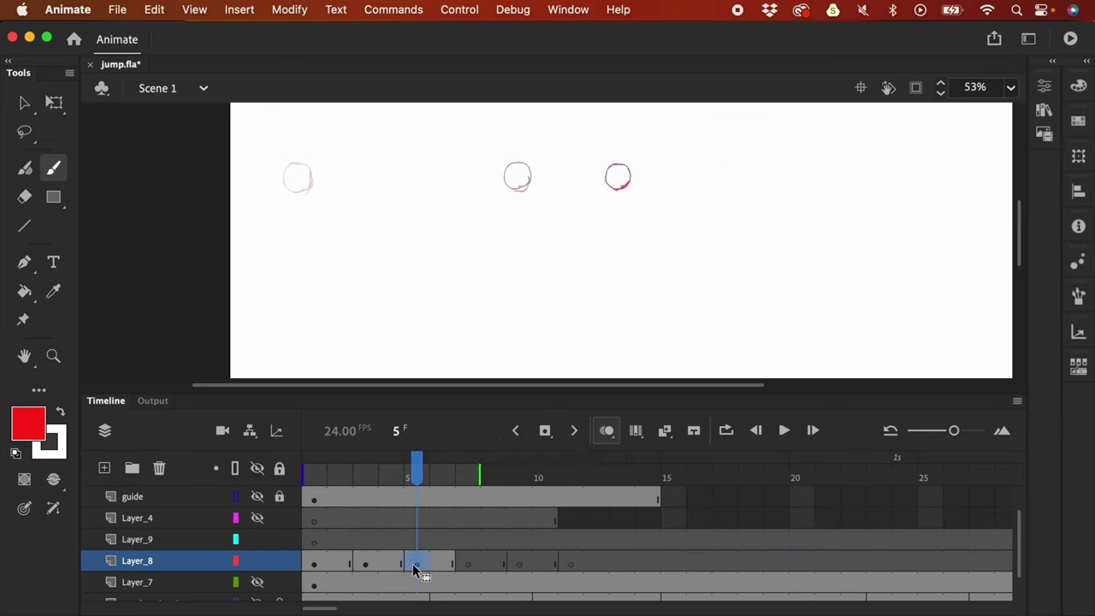
key("Delete")
left_click(365, 565)
key("Delete")
Step: Redraw the ball on frames 3, 5 and 7 of Layer_8, starting overlapped with the first ball and widening the gap each time
left_click(316, 565)
left_click(361, 566)
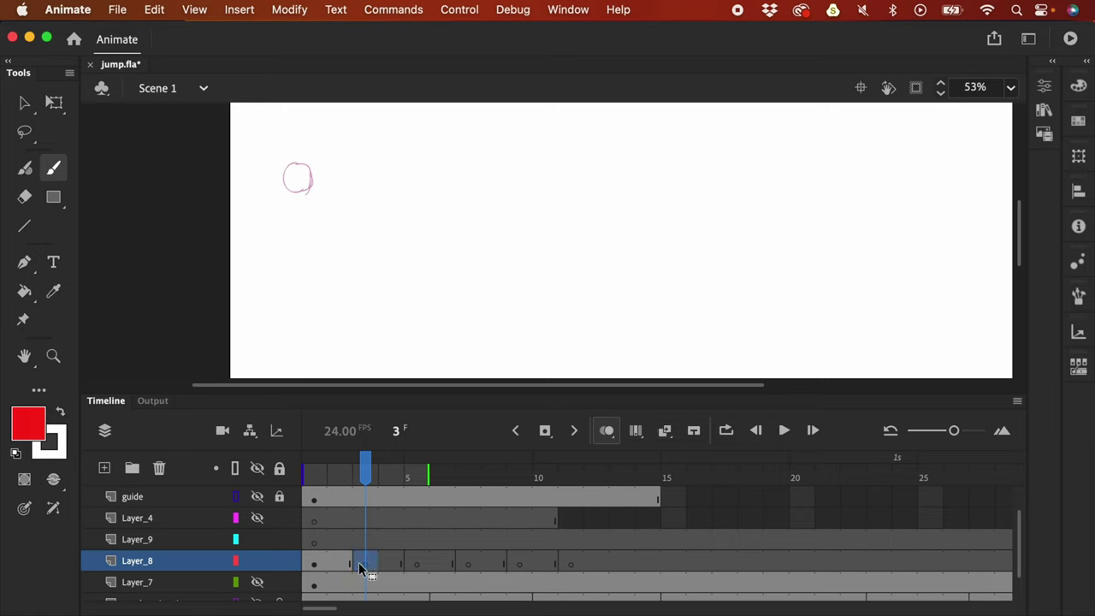
key("F7")
mouse_move(303, 192)
left_mouse_down()
mouse_move(296, 168)
mouse_move(314, 169)
mouse_move(312, 191)
mouse_move(315, 172)
left_mouse_up()
left_click(420, 565)
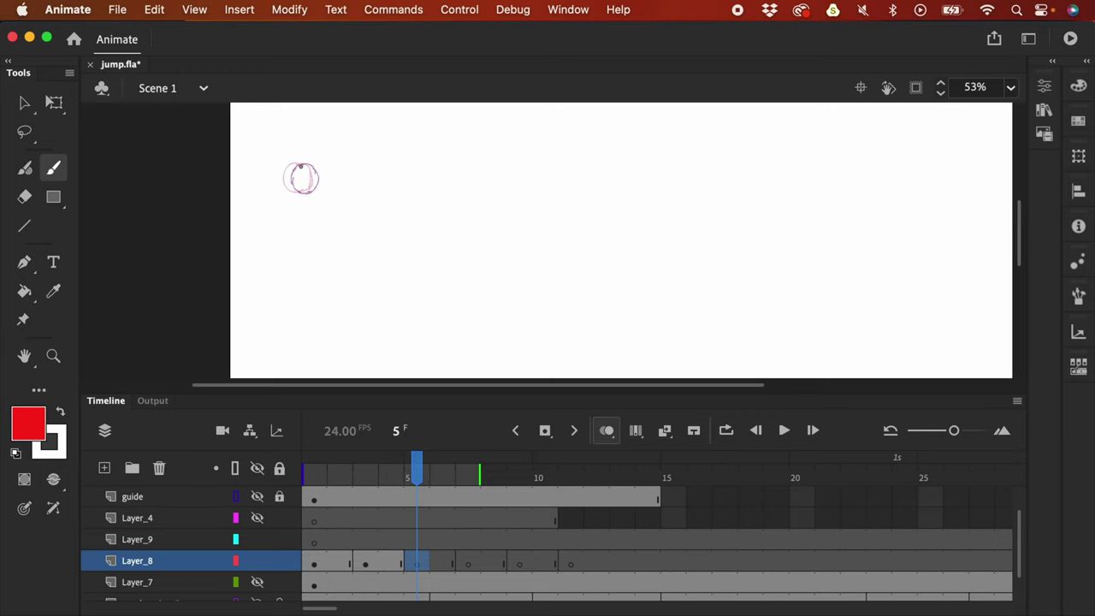
mouse_move(331, 195)
left_mouse_down()
mouse_move(311, 169)
mouse_move(332, 166)
mouse_move(327, 196)
mouse_move(373, 167)
mouse_move(387, 193)
left_mouse_up()
left_click(468, 564)
Step: Draw the ball on frames 9 and 11 of Layer_8 with increasingly wide gaps, ending far to the right
left_click(519, 563)
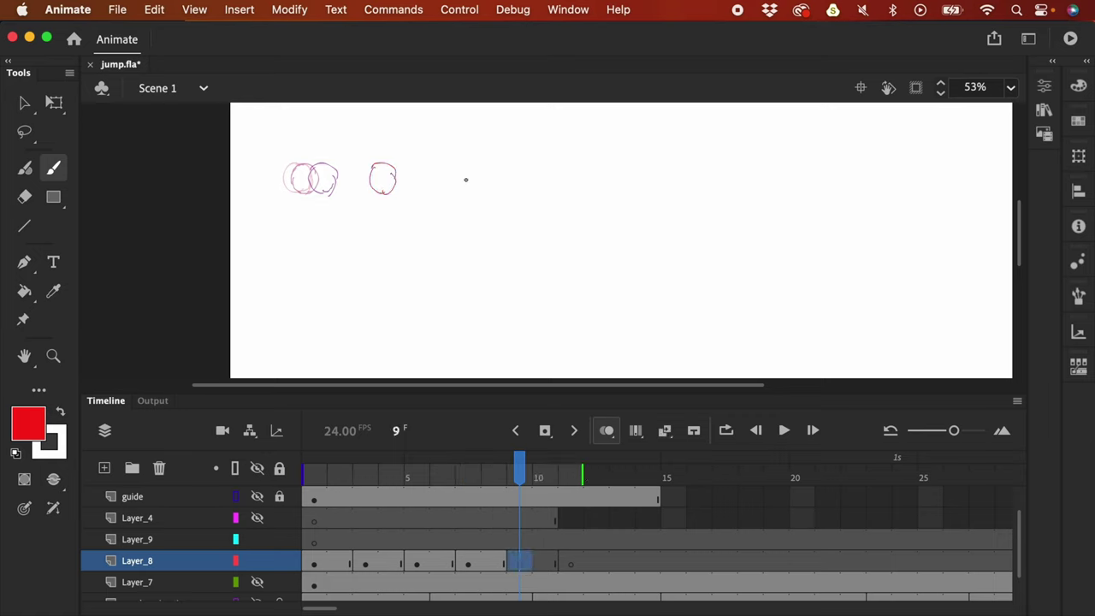
mouse_move(511, 195)
left_mouse_down()
mouse_move(505, 179)
mouse_move(523, 180)
left_mouse_up()
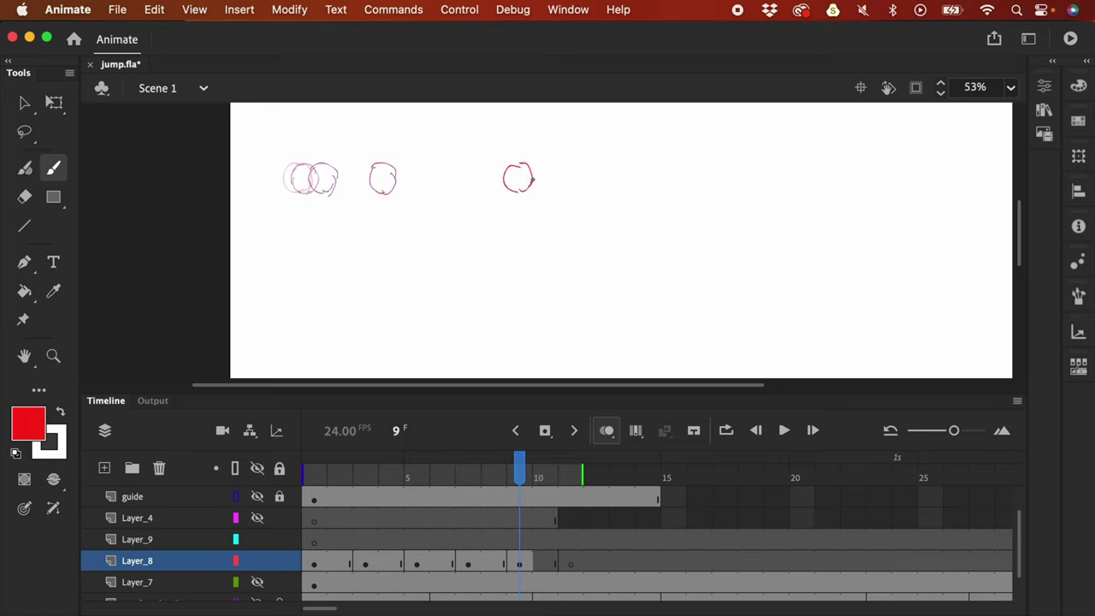
left_click(571, 564)
mouse_move(759, 186)
left_mouse_down()
mouse_move(779, 168)
mouse_move(758, 165)
left_mouse_up()
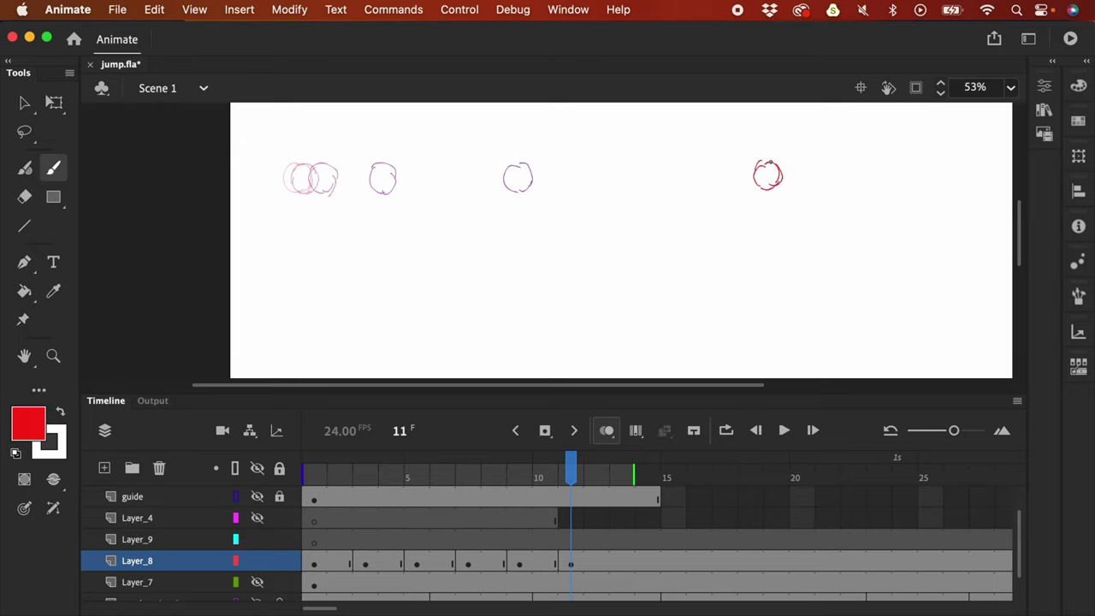
Step: Play the accelerating ball animation from frame 1 to review its motion
left_click(313, 563)
key("Return")
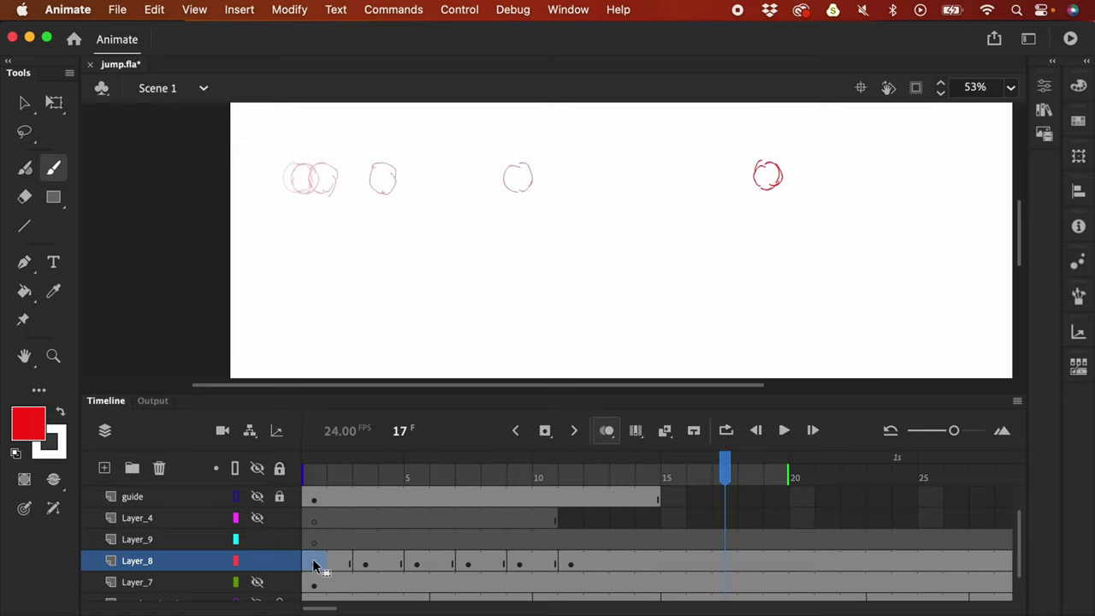
left_click(312, 565)
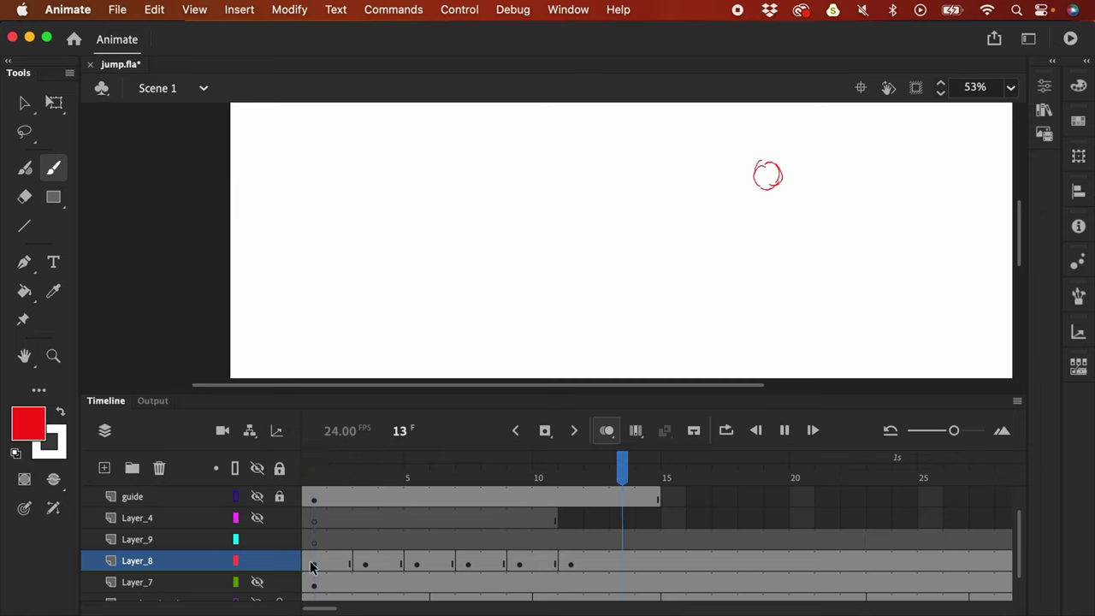
Step: On Layer_9, draw a spacing chart above the accelerating balls with a tick per ball and lines marking the growing gaps
left_click(644, 548)
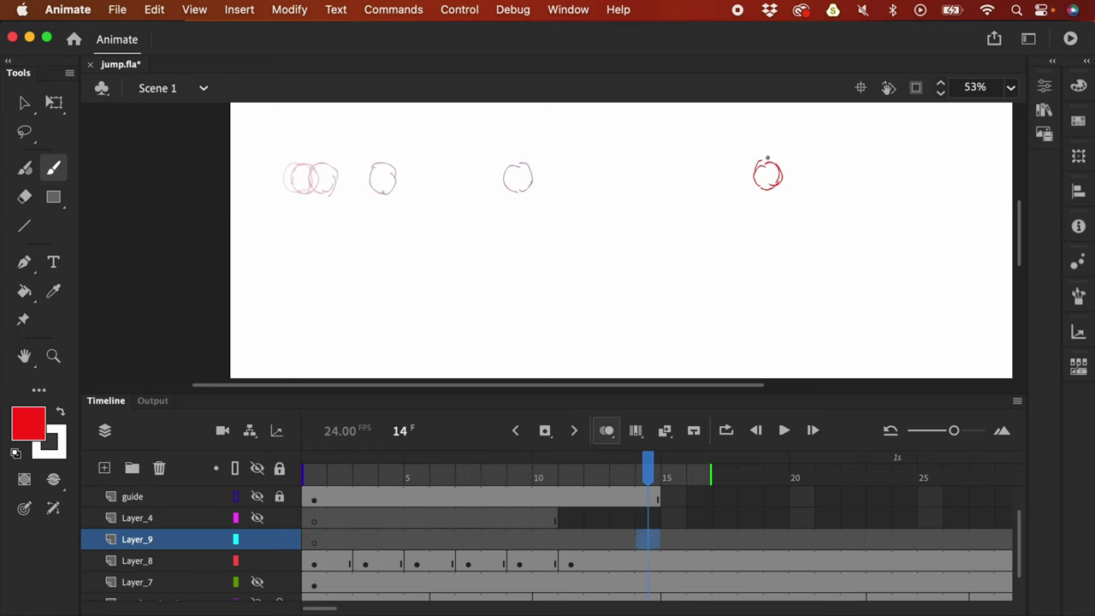
left_click_drag(767, 143, 767, 160)
mouse_move(292, 160)
left_mouse_down()
mouse_move(501, 133)
mouse_move(776, 142)
left_mouse_up()
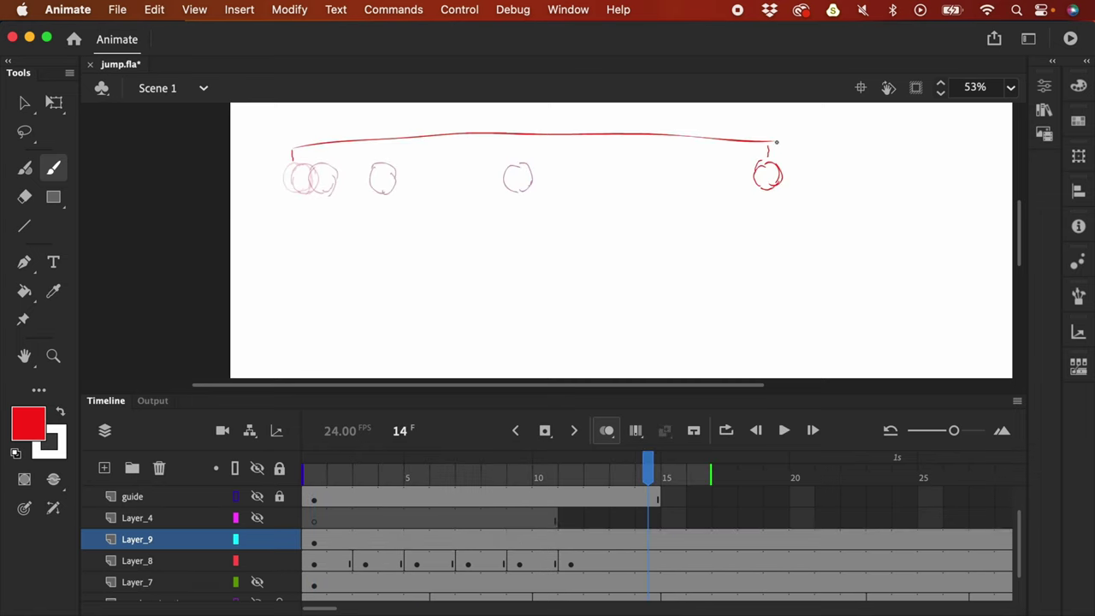
left_click_drag(516, 136, 516, 159)
mouse_move(382, 139)
left_mouse_down()
mouse_move(382, 157)
mouse_move(322, 158)
mouse_move(305, 137)
mouse_move(519, 122)
left_mouse_up()
left_click_drag(538, 124, 695, 117)
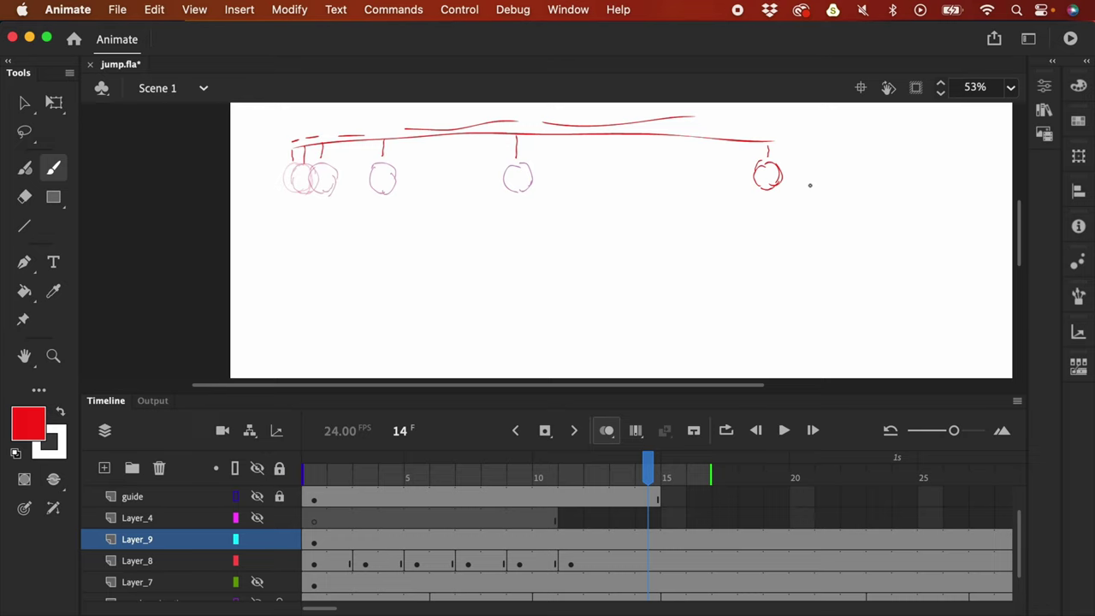
Step: Delete Layer_9 and Layer_8 with the ball demo, and show the jump motion path on Layer_7
left_click(448, 539)
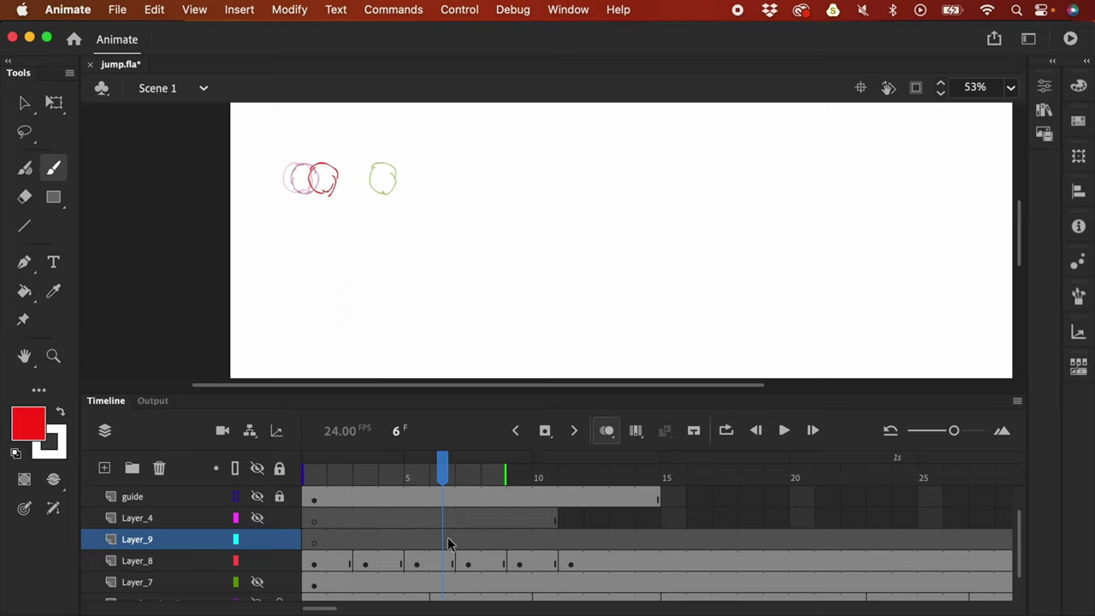
left_click(159, 538)
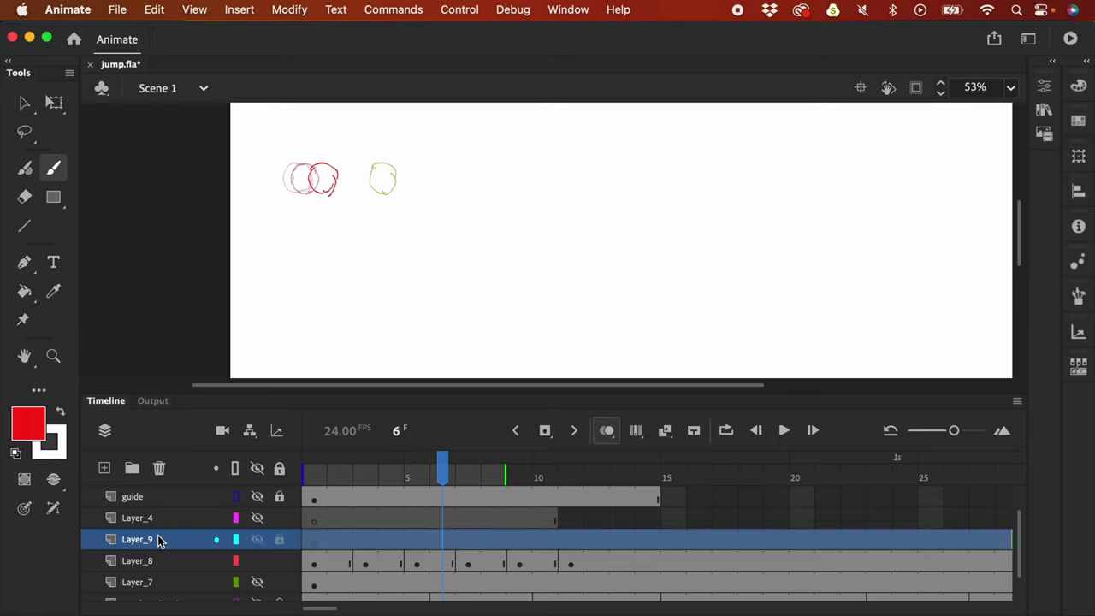
left_click(159, 468)
left_click(159, 469)
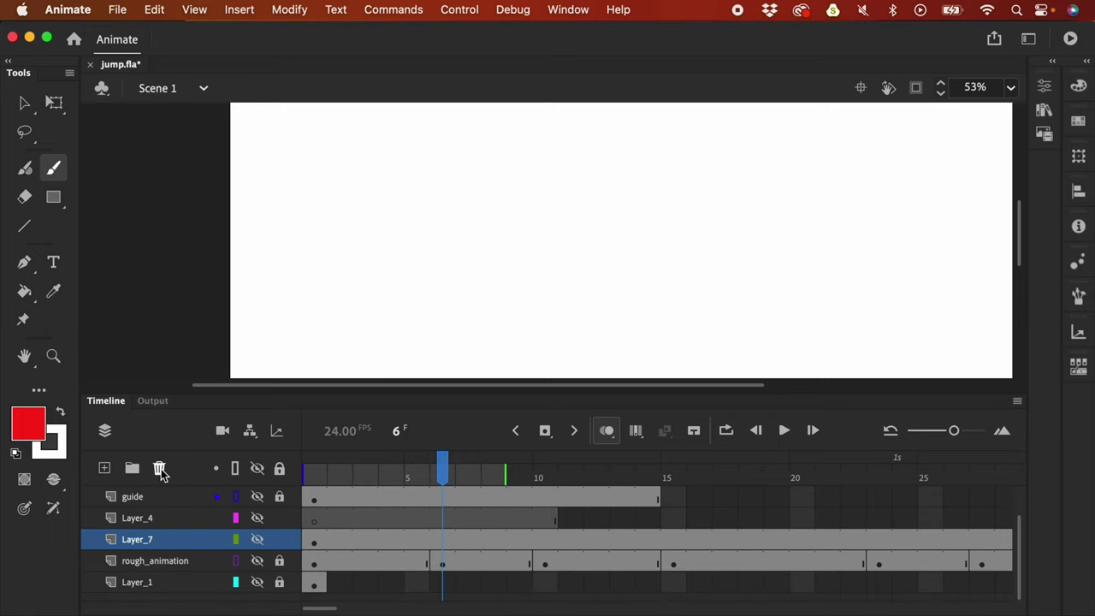
left_click(257, 540)
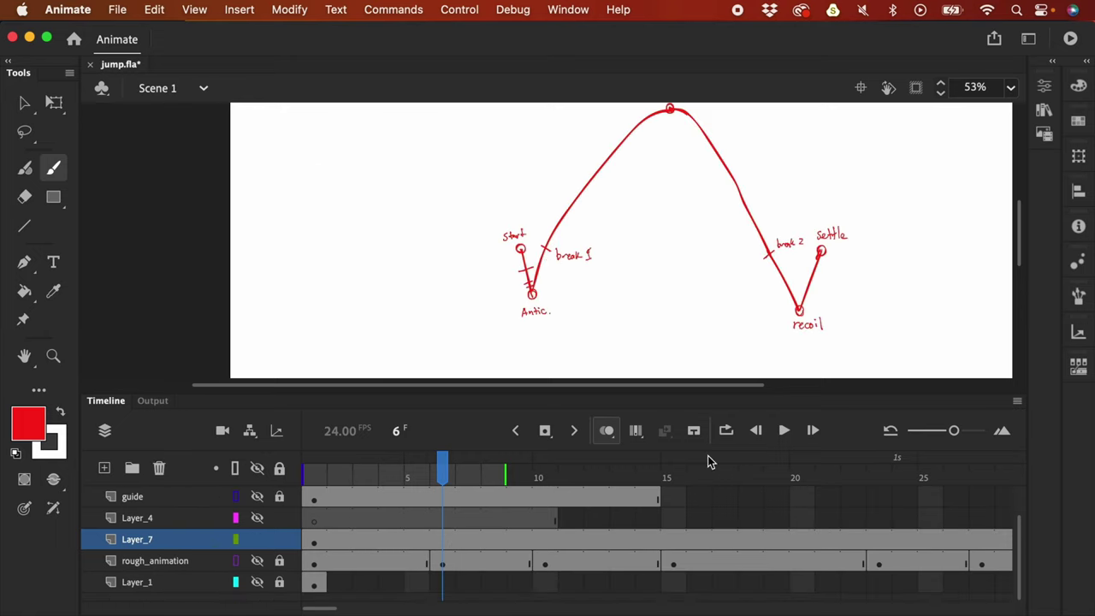
Step: Try marking the gaps along the path from Start to Antic. with short strokes beside it
key("super+=")
left_click_drag(614, 274, 608, 219)
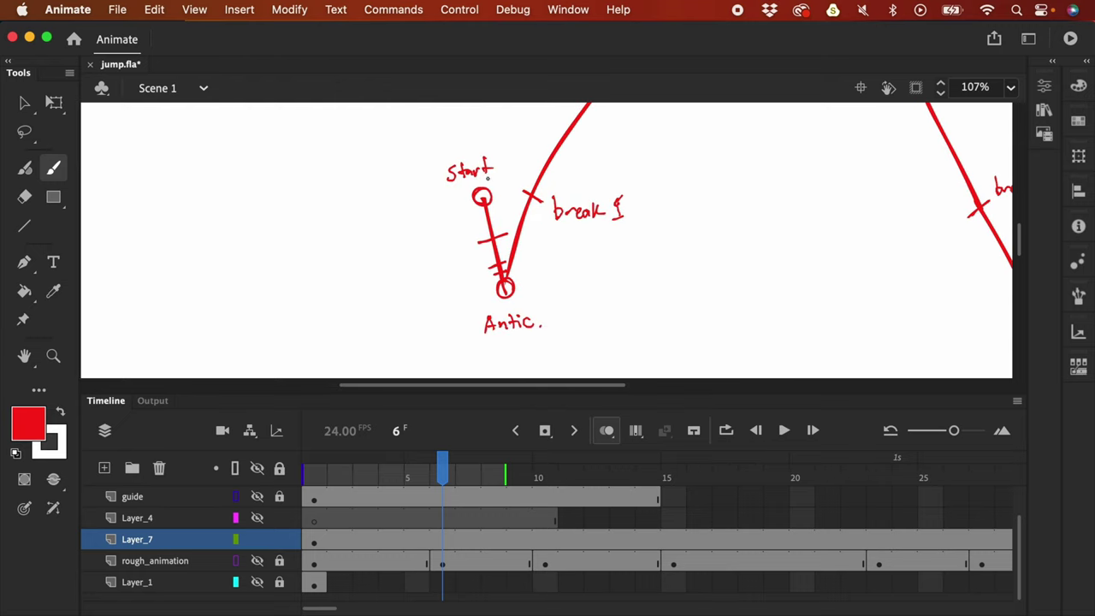
left_click_drag(457, 207, 463, 239)
key("super+z")
left_click_drag(455, 208, 469, 265)
key("super+z")
key("super+z")
Step: Draw spacing ticks on the path between Antic. and break 1, placed closer together near Antic
left_click_drag(709, 268, 692, 280)
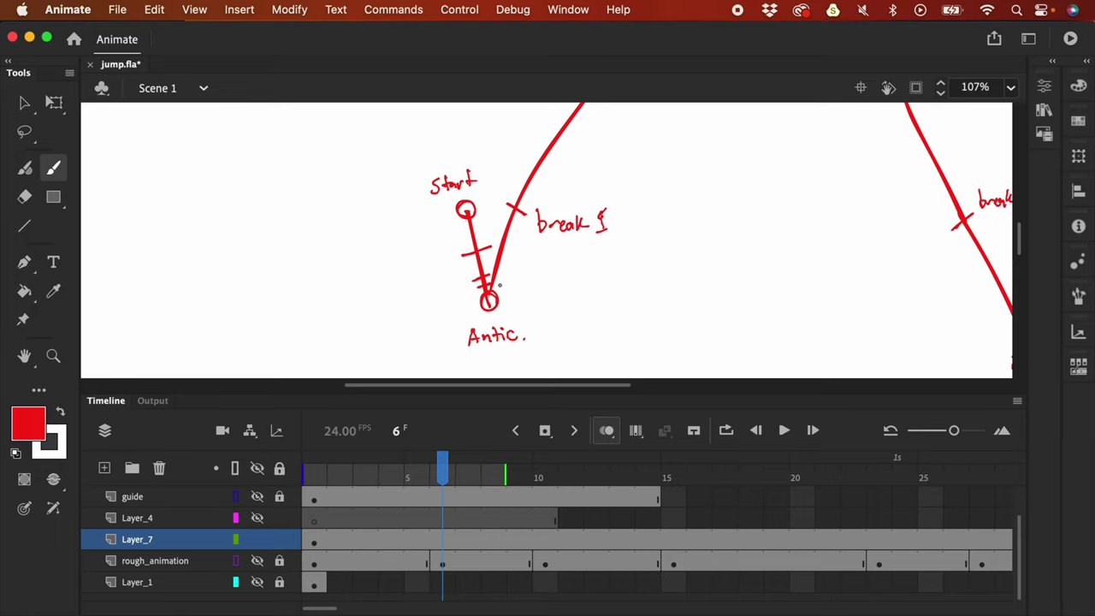
mouse_move(663, 167)
left_mouse_down()
mouse_move(590, 325)
mouse_move(619, 123)
left_mouse_up()
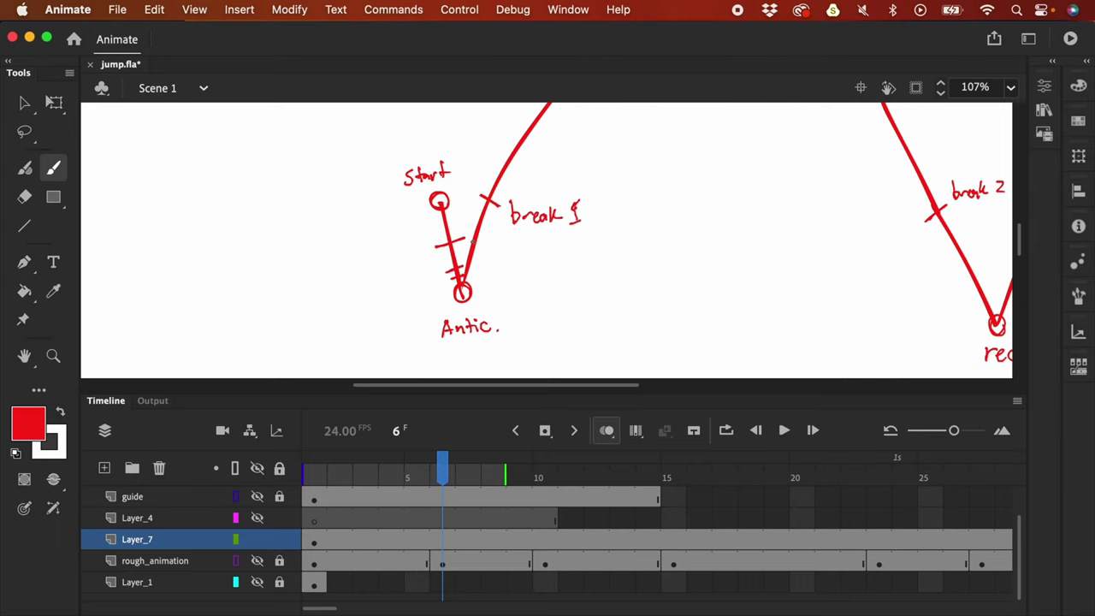
mouse_move(468, 240)
left_mouse_down()
mouse_move(483, 249)
mouse_move(474, 269)
left_mouse_up()
scroll(505, 231, "up", 3)
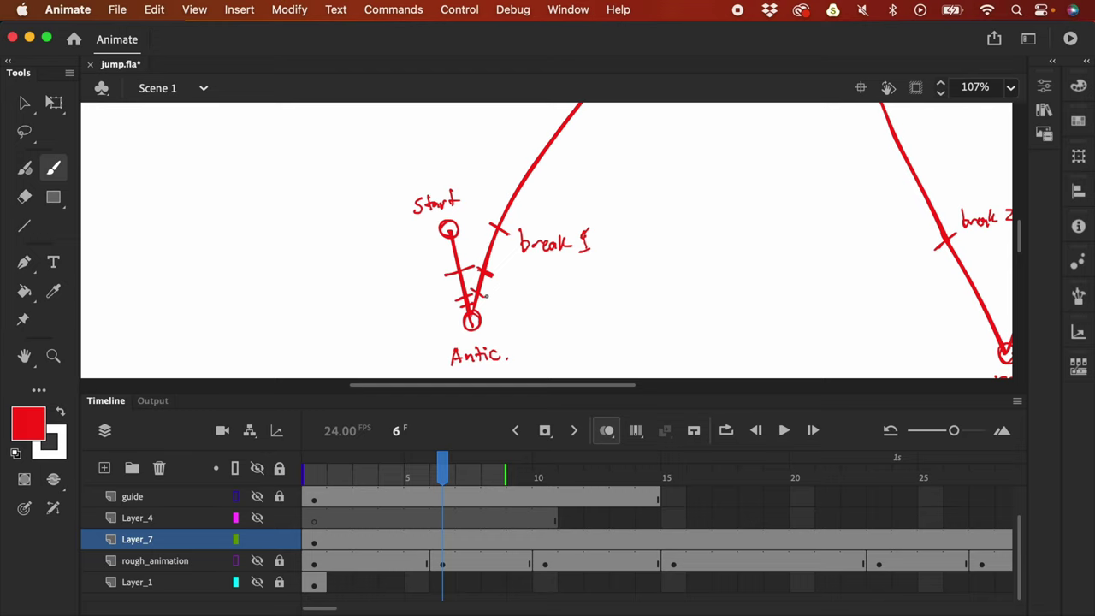
Step: Draw spacing ticks on the rising curve from break 1 to Action, with the gaps shrinking toward Action
key("super+minus")
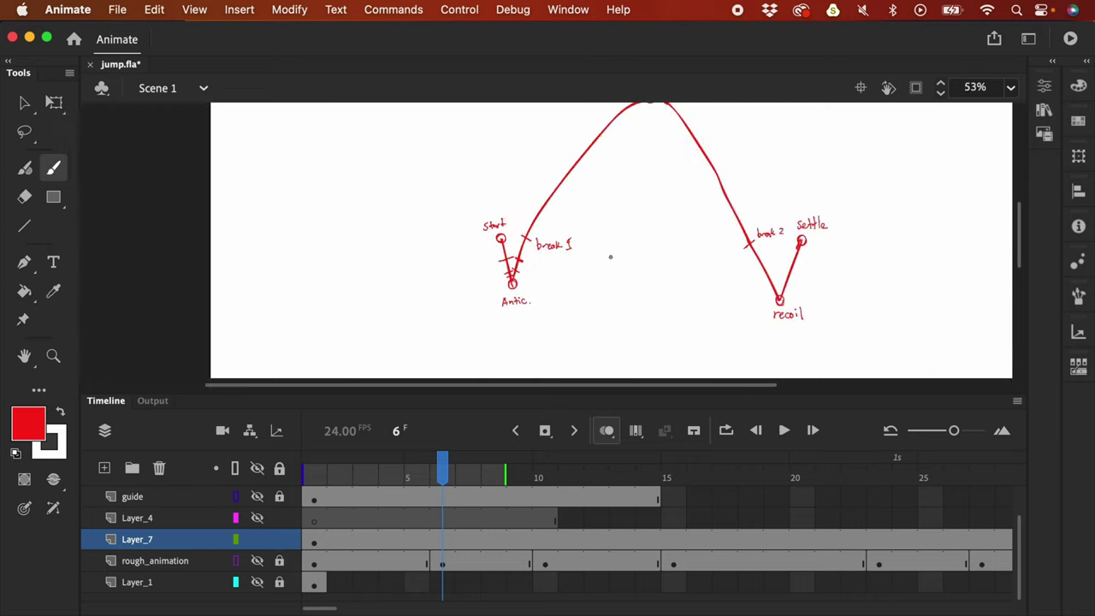
scroll(530, 308, "up", 2)
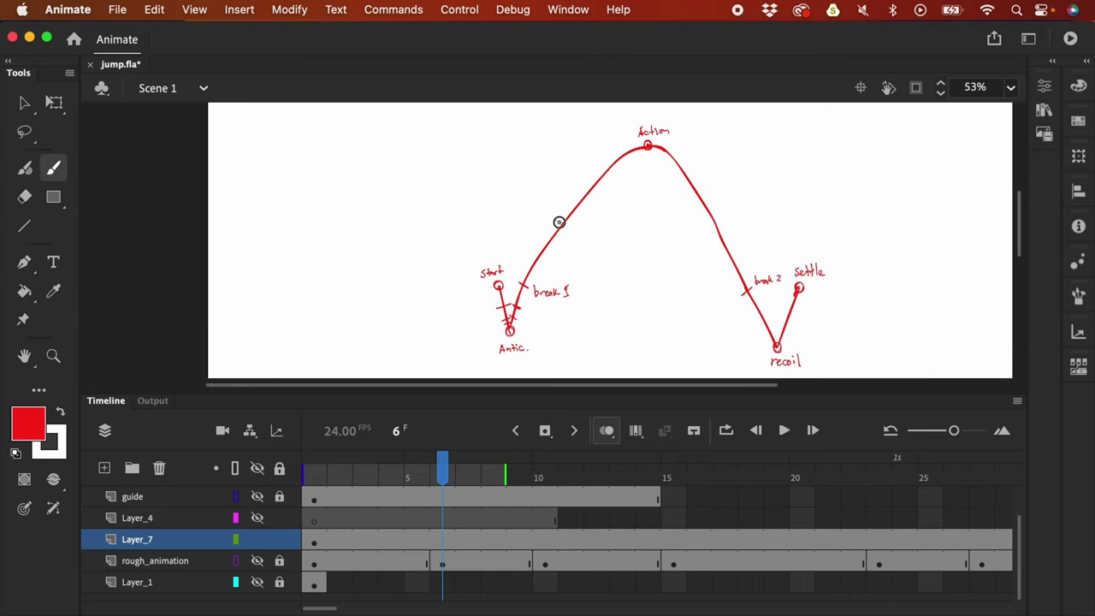
left_click_drag(556, 221, 566, 230)
scroll(618, 189, "up", 3)
scroll(552, 237, "up", 3)
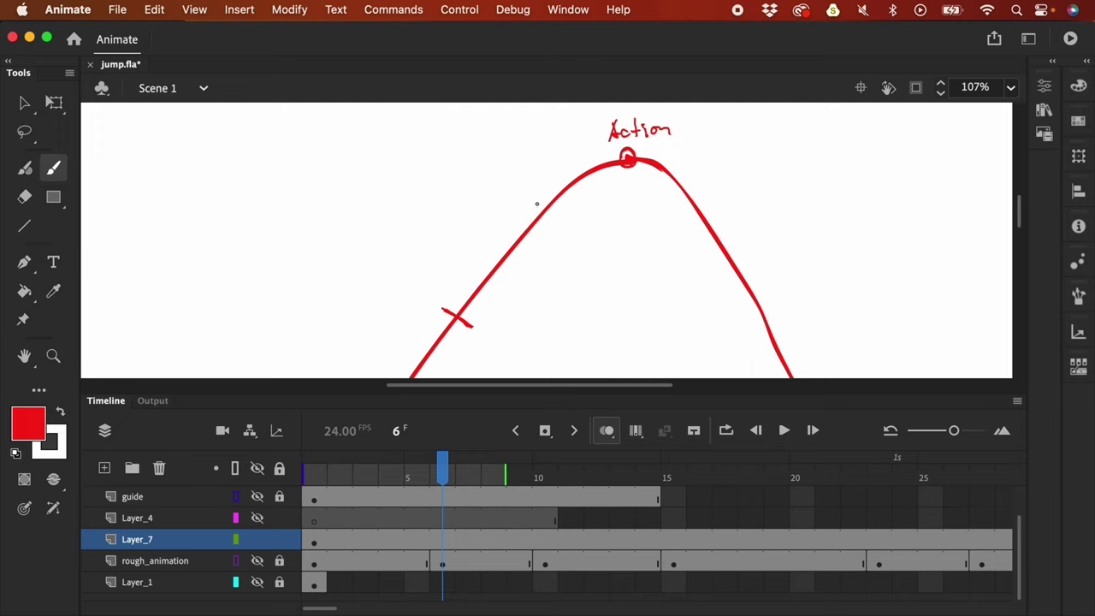
left_click_drag(529, 207, 551, 228)
mouse_move(585, 165)
left_mouse_down()
mouse_move(596, 184)
mouse_move(609, 162)
left_mouse_up()
left_click_drag(615, 154, 617, 167)
Step: Sketch progressively shorter dashes beneath the rising curve to illustrate the narrowing gaps, and undo them
left_click_drag(489, 319, 597, 187)
key("super+z")
mouse_move(563, 226)
left_mouse_down()
mouse_move(610, 178)
mouse_move(631, 173)
left_mouse_up()
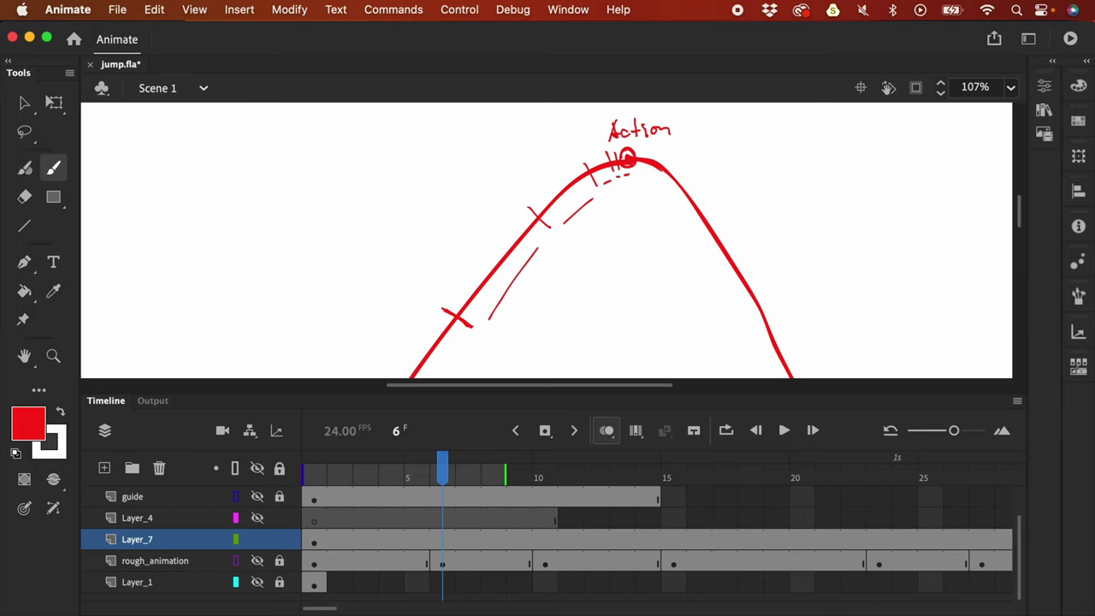
key("super+z")
key("super+z")
key("super+z")
key("super+z")
key("super+z")
Step: Try adding small marks beside the individual ticks between break 1 and Action, and remove them again
key("super+minus")
left_click_drag(690, 301, 689, 229)
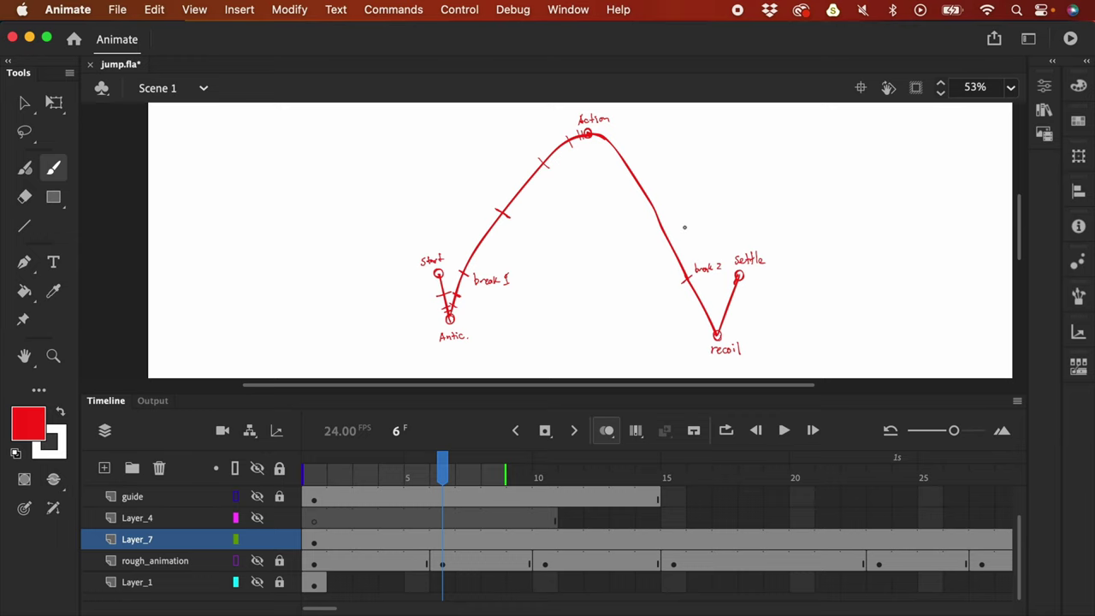
key("super+equal")
left_click_drag(681, 227, 668, 307)
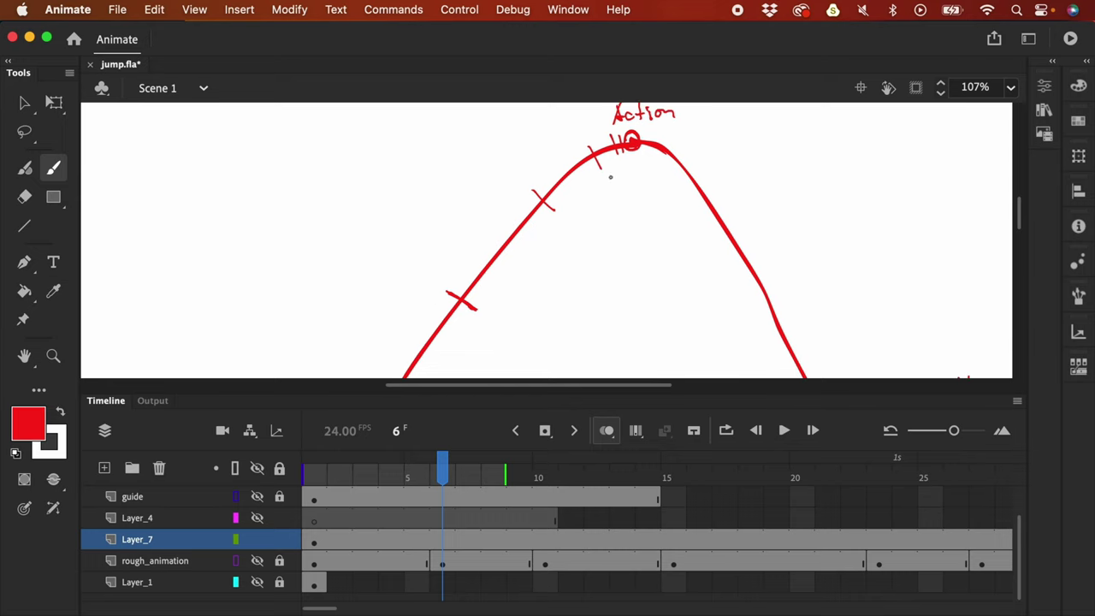
left_click_drag(508, 303, 531, 225)
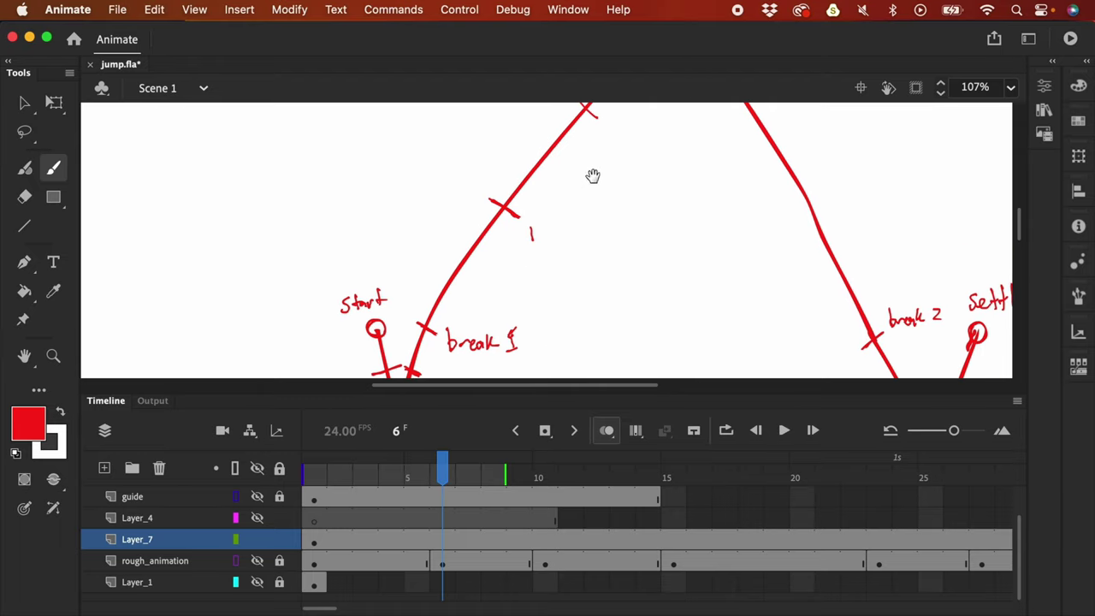
left_click_drag(593, 175, 585, 253)
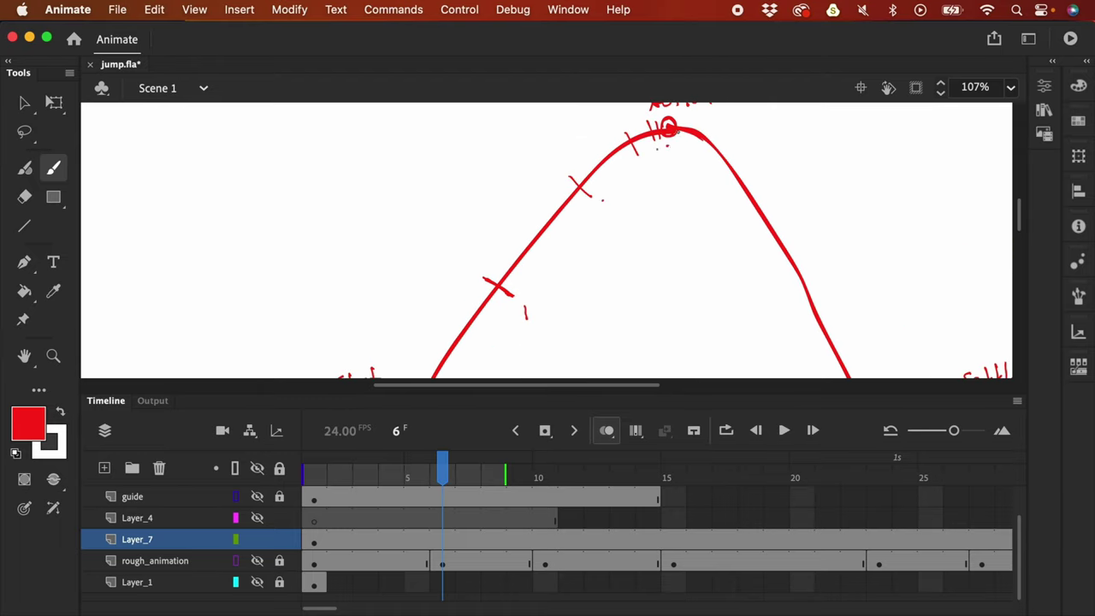
key("super+z")
key("super+z")
key("super+z")
key("super+z")
Step: Hide the panels so the whole jump path from Start to settle fits on the enlarged stage
key("super+minus")
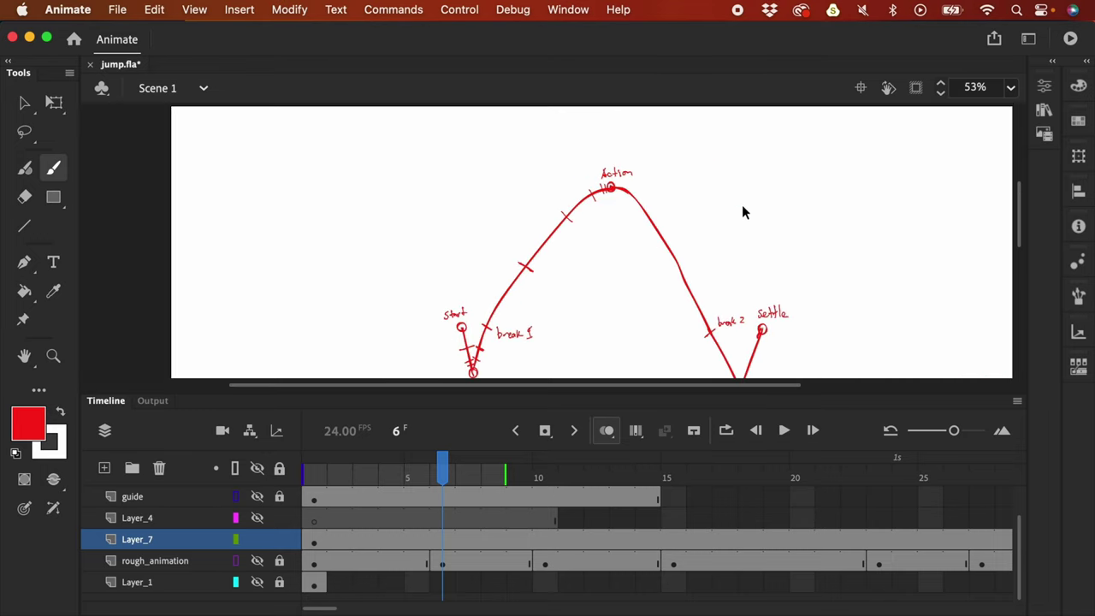
key("super+equal")
left_click_drag(740, 205, 568, 243)
key("super+minus")
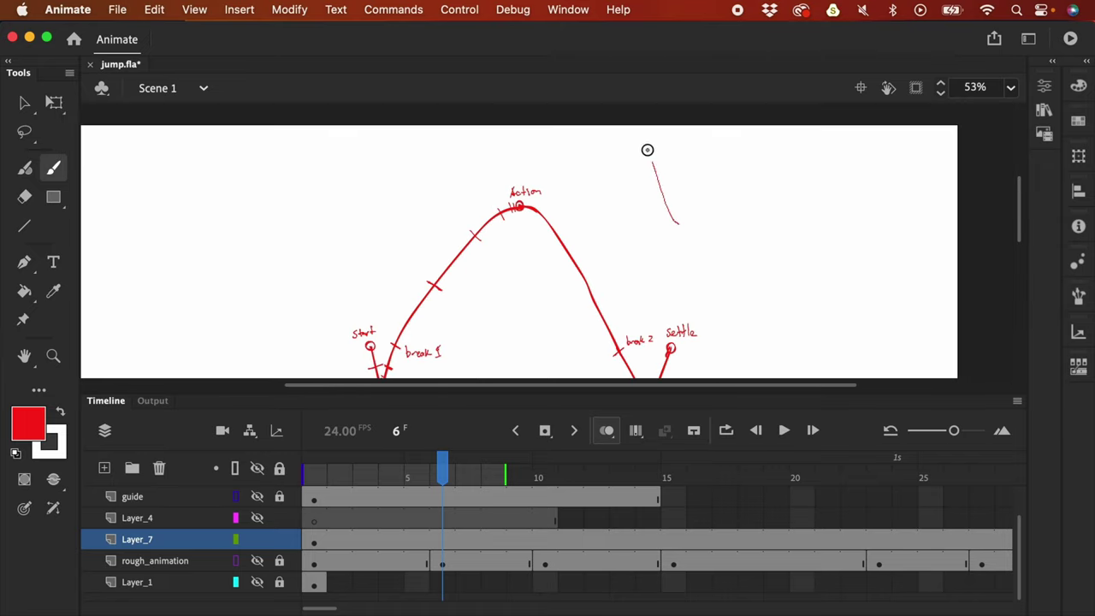
left_click_drag(664, 247, 638, 211)
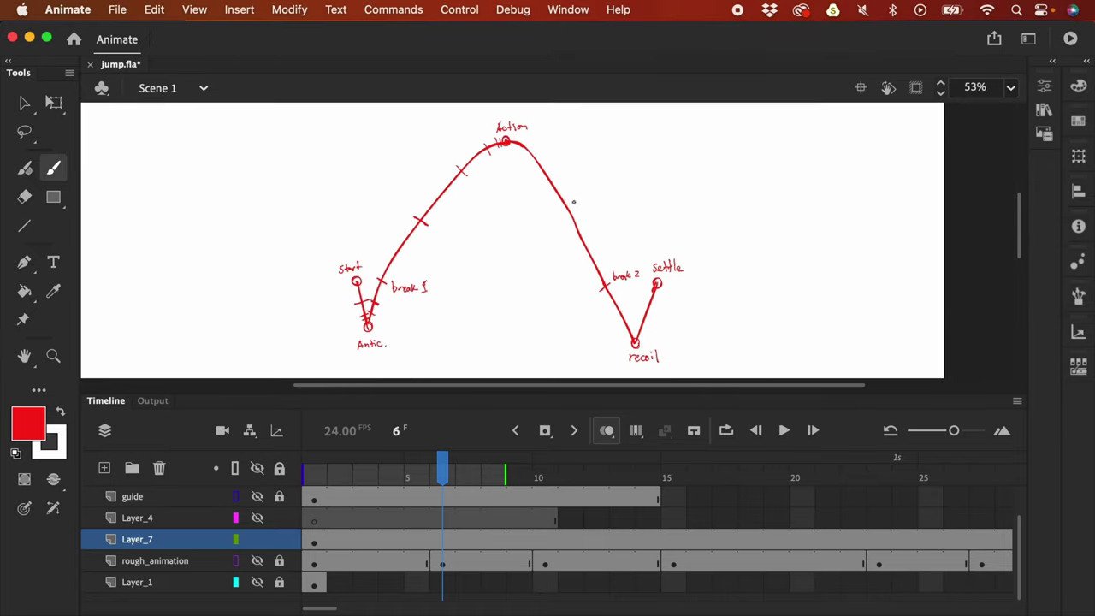
key("super+equal")
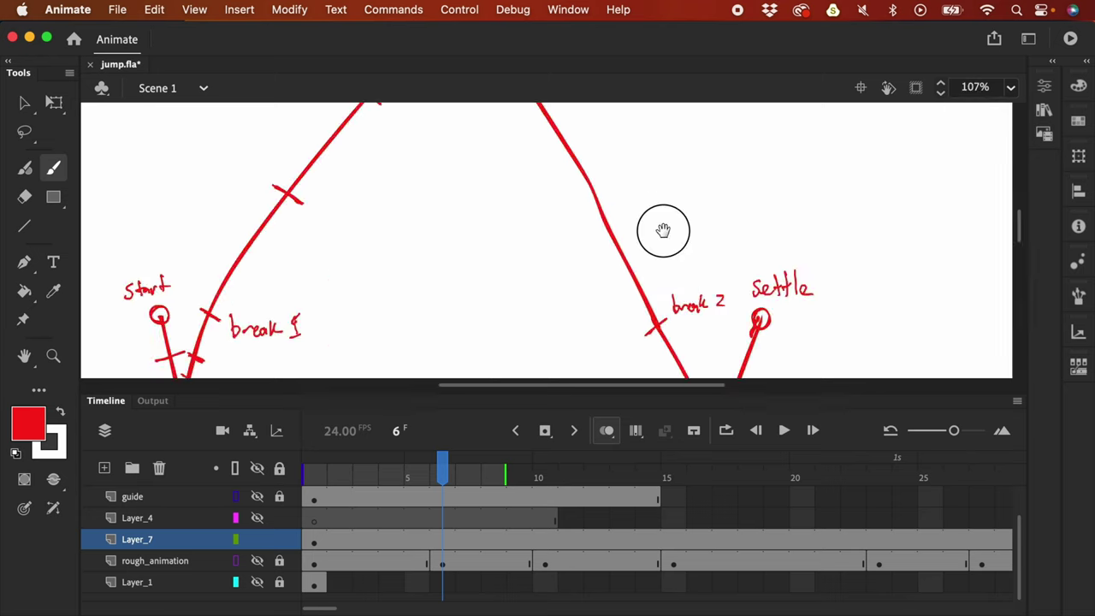
left_click_drag(659, 232, 733, 322)
key("F4")
left_click_drag(831, 400, 831, 397)
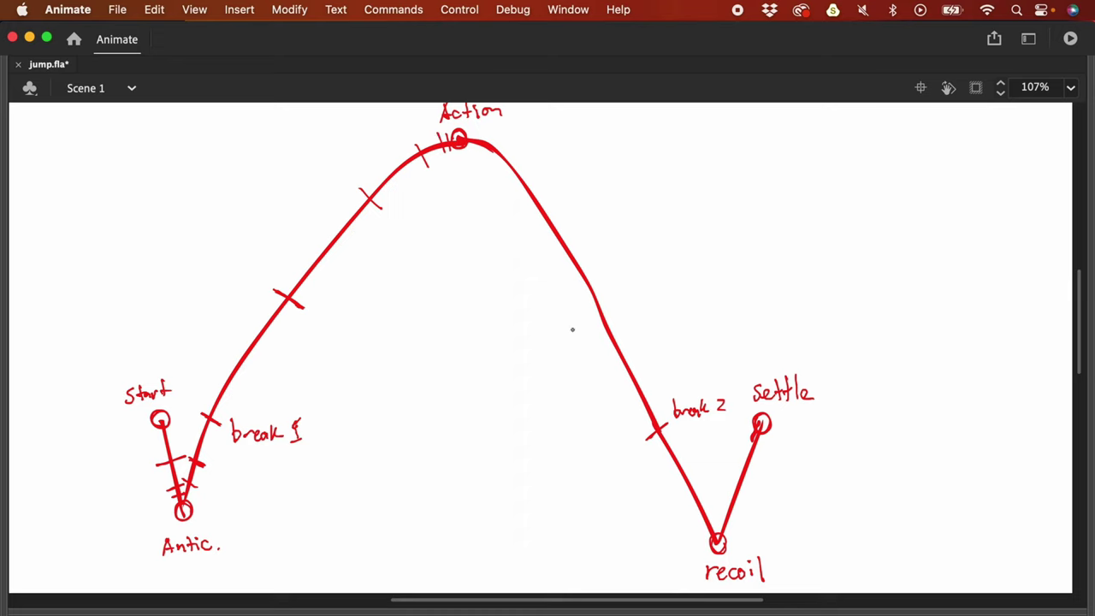
Step: Circle the rising half and the falling half of the jump curve in turn, undoing each circle
mouse_move(404, 125)
left_mouse_down()
mouse_move(259, 368)
mouse_move(317, 164)
left_mouse_up()
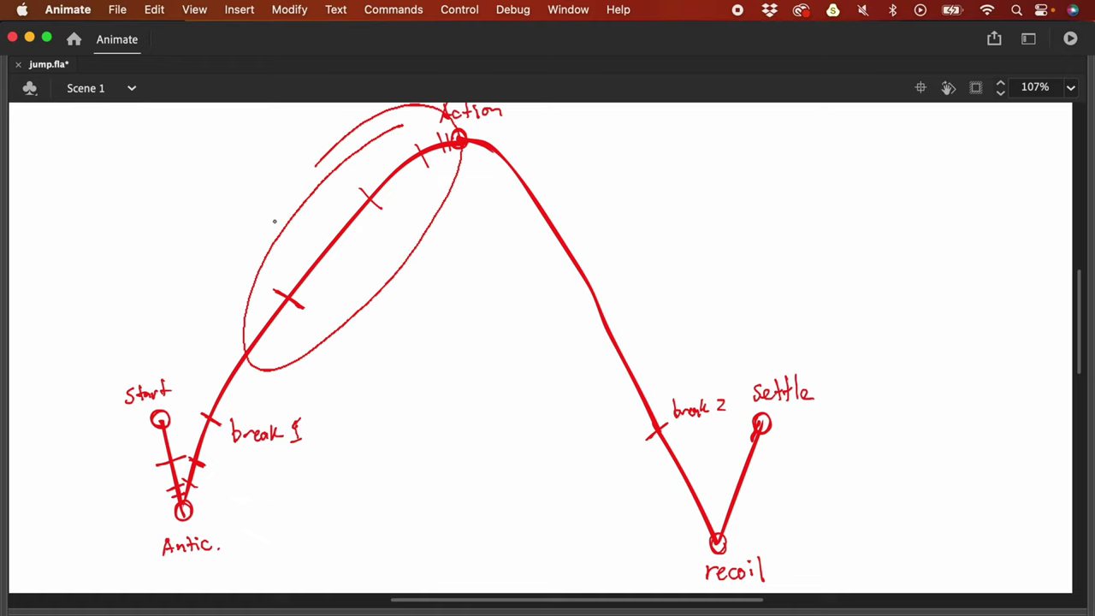
key("super+z")
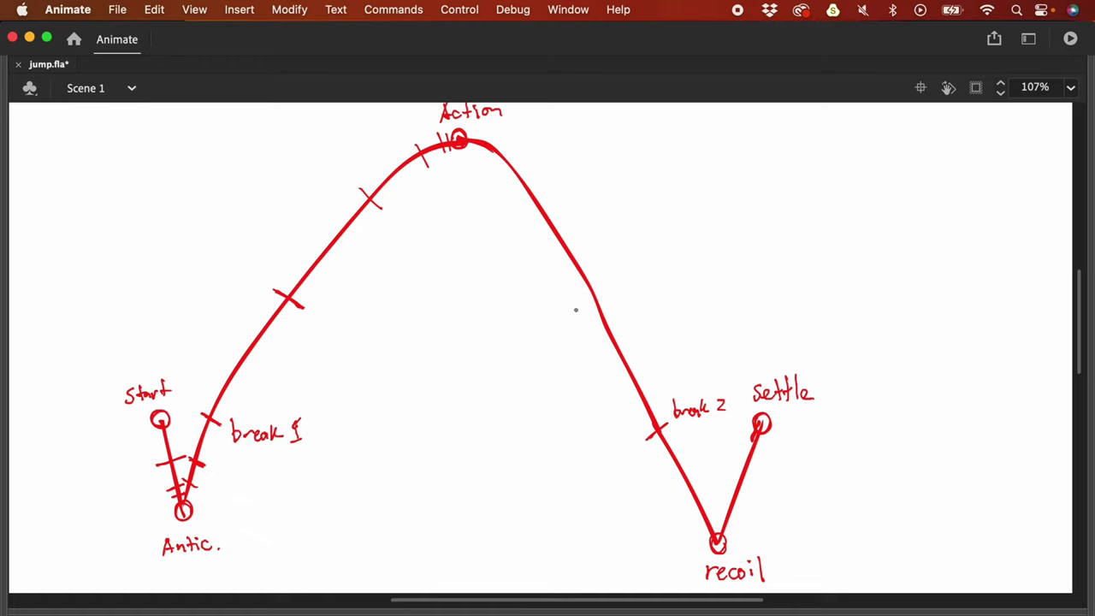
mouse_move(626, 409)
left_mouse_down()
mouse_move(587, 367)
mouse_move(636, 328)
left_mouse_up()
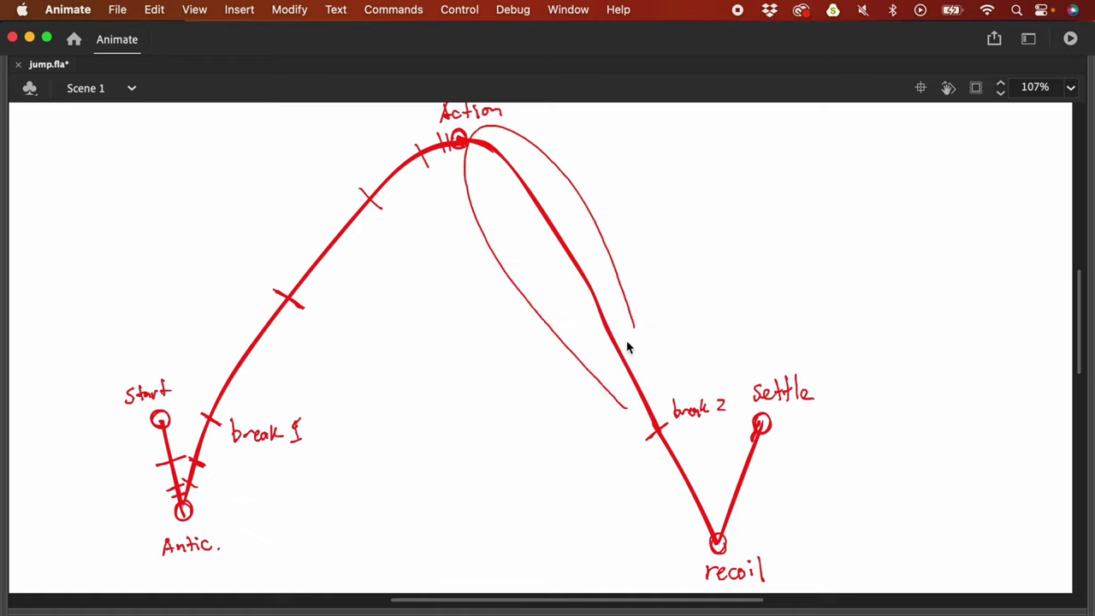
key("super+z")
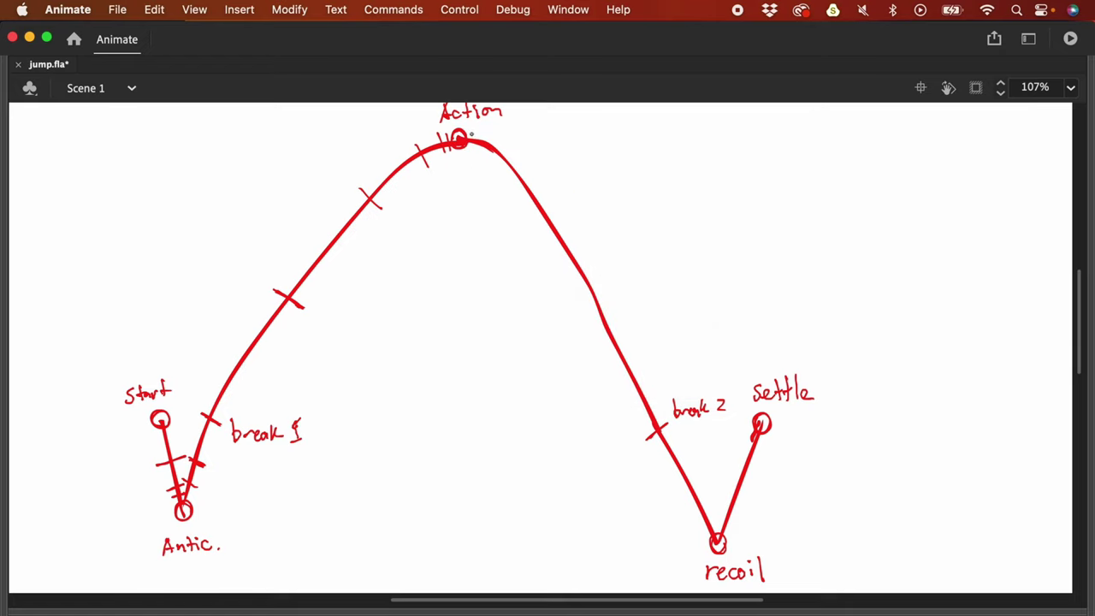
Step: Draw spacing ticks down the falling curve from Action to break 2, with the gaps widening toward break 2
mouse_move(473, 134)
left_mouse_down()
mouse_move(480, 149)
mouse_move(501, 139)
mouse_move(523, 166)
mouse_move(511, 148)
left_mouse_up()
key("super+z")
left_click_drag(530, 212, 557, 190)
left_click_drag(579, 310, 599, 300)
scroll(710, 397, "down", 5)
scroll(709, 396, "right", 3)
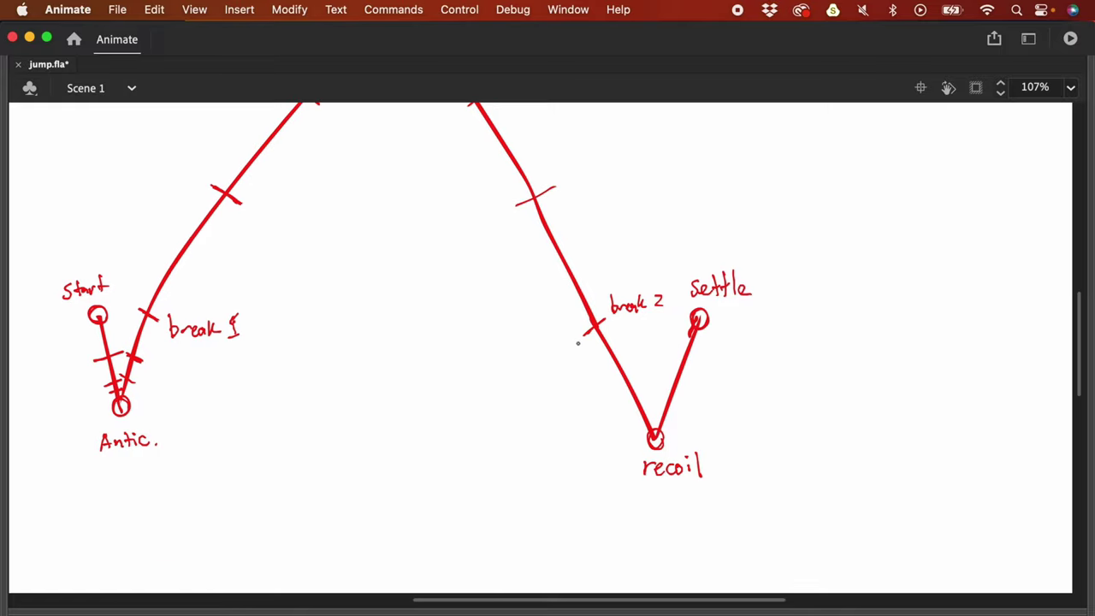
mouse_move(584, 299)
left_mouse_down()
mouse_move(613, 338)
mouse_move(604, 312)
left_mouse_up()
key("super+z")
key("super+z")
Step: Sketch a pair of feet with tilted soles below break 2 and draw an arrow pointing to its tick
left_click_drag(508, 367, 525, 440)
left_click_drag(530, 364, 544, 423)
mouse_move(525, 440)
left_mouse_down()
mouse_move(531, 430)
mouse_move(530, 440)
left_mouse_up()
mouse_move(552, 359)
left_mouse_down()
mouse_move(550, 426)
mouse_move(590, 400)
mouse_move(593, 336)
mouse_move(597, 348)
left_mouse_up()
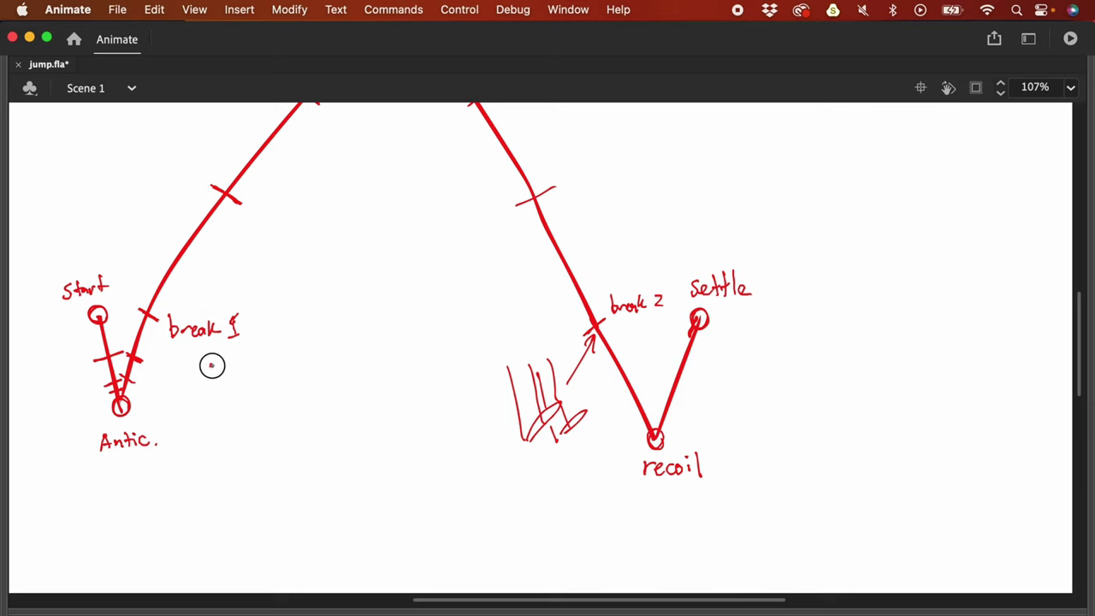
Step: Sketch a pair of flat feet below break 1 and draw an arrow pointing to its label
left_click_drag(210, 367, 209, 400)
mouse_move(226, 367)
left_mouse_down()
mouse_move(227, 402)
mouse_move(209, 400)
mouse_move(207, 416)
mouse_move(225, 414)
mouse_move(218, 429)
mouse_move(242, 426)
left_mouse_up()
mouse_move(237, 367)
left_mouse_down()
mouse_move(236, 402)
mouse_move(249, 402)
left_mouse_up()
mouse_move(248, 402)
left_mouse_down()
mouse_move(236, 403)
mouse_move(262, 428)
left_mouse_up()
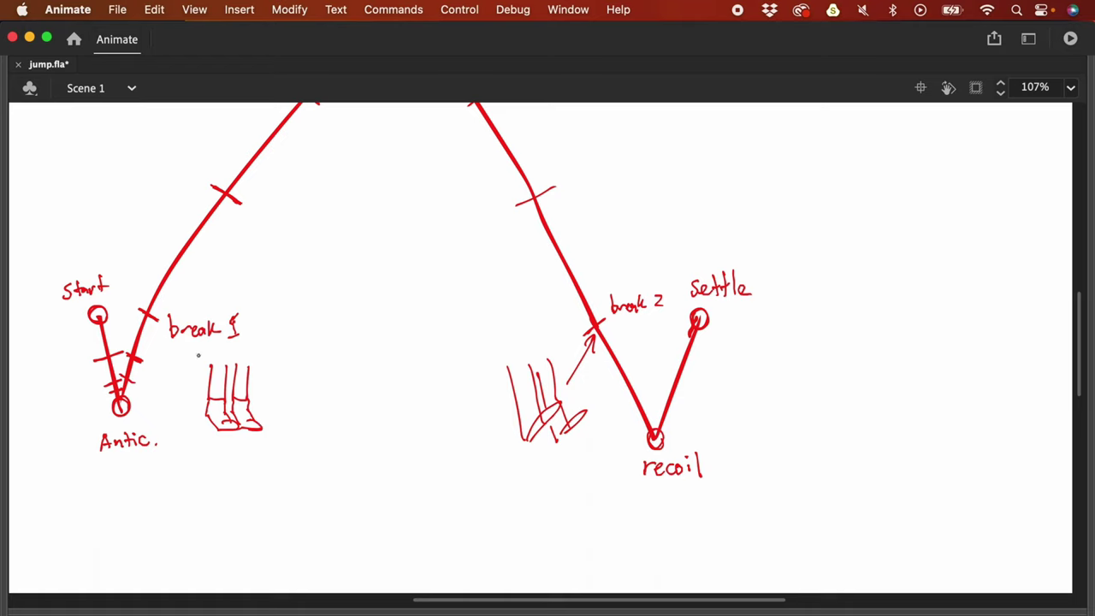
left_click_drag(199, 364, 182, 351)
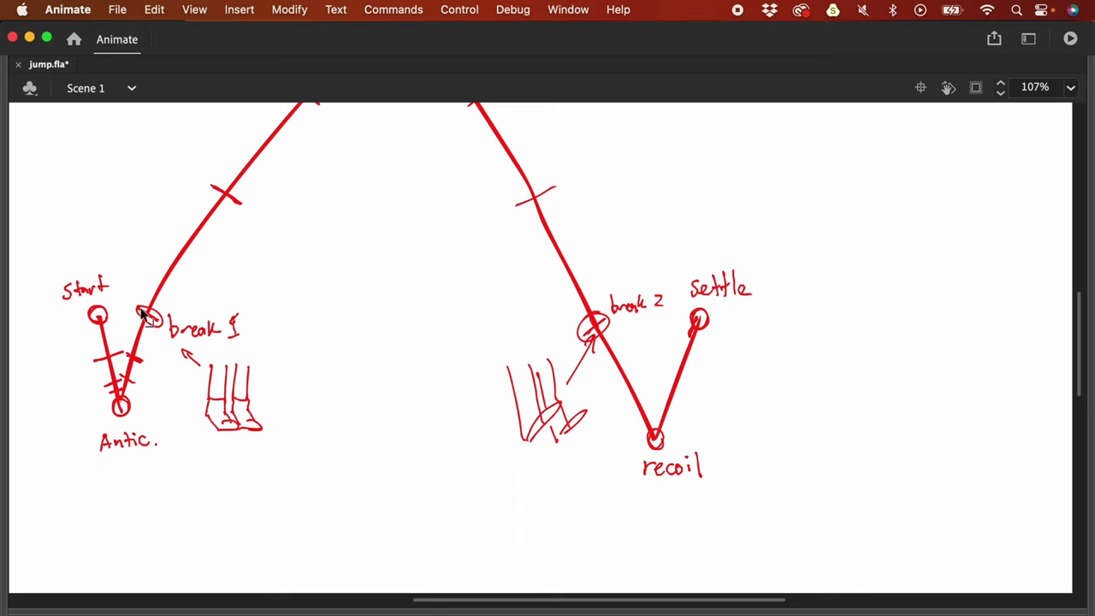
Step: Draw spacing ticks on the path between break 2 and recoil, placed closer together near recoil
left_click_drag(140, 308, 143, 426)
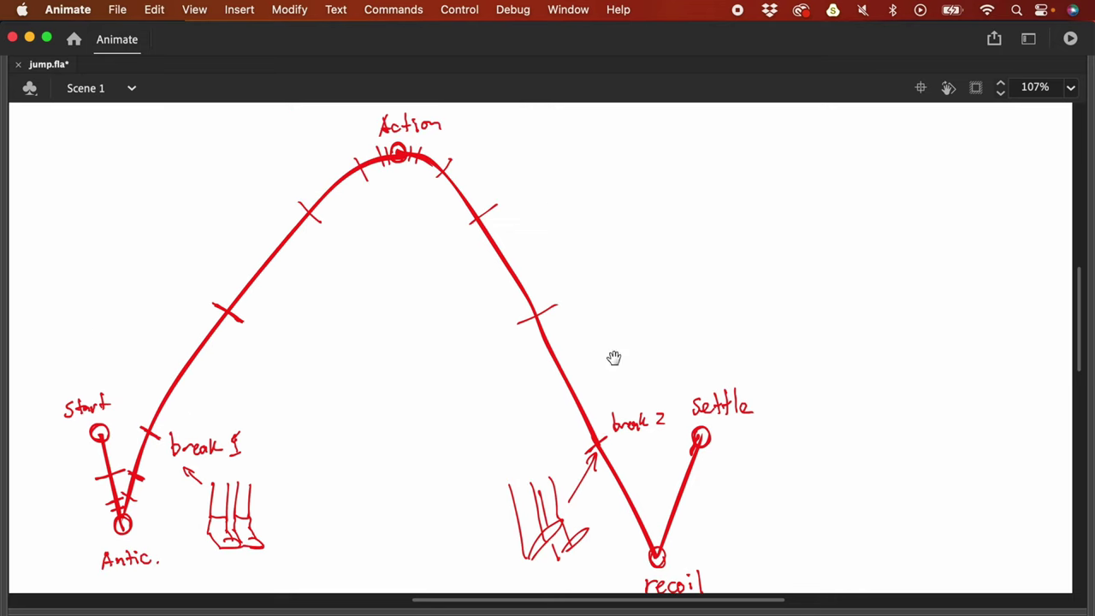
left_click_drag(586, 347, 555, 241)
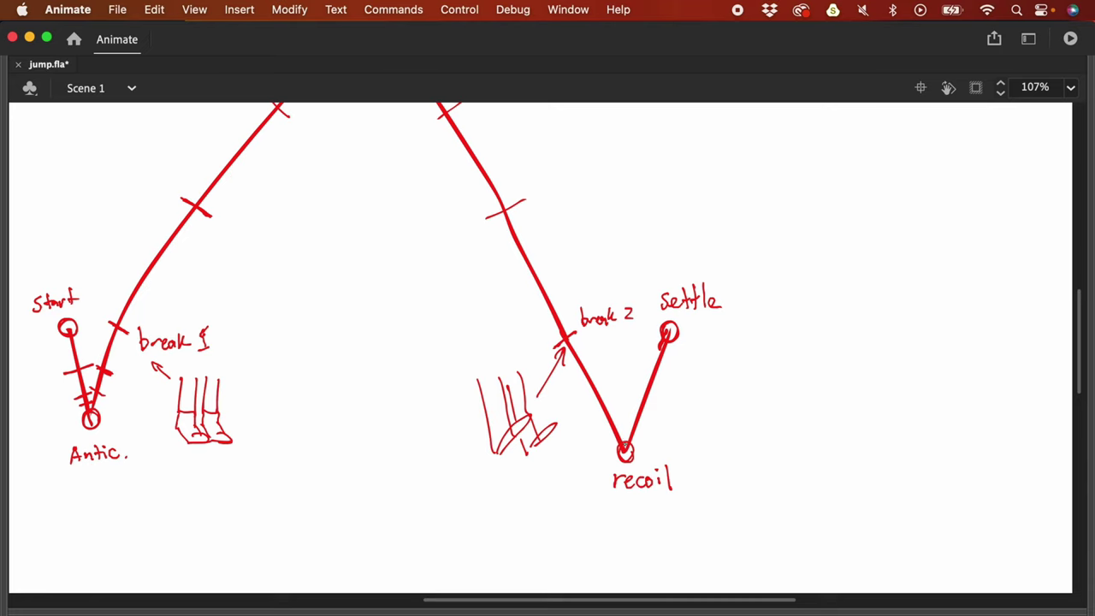
left_click_drag(583, 398, 604, 385)
mouse_move(603, 423)
left_mouse_down()
mouse_move(617, 416)
mouse_move(614, 437)
mouse_move(622, 432)
left_mouse_up()
Step: Draw spacing ticks on the path from recoil to settle, bunched closely at both ends
mouse_move(638, 384)
left_mouse_down()
mouse_move(656, 394)
mouse_move(645, 431)
left_mouse_up()
left_click_drag(656, 365, 666, 356)
mouse_move(689, 359)
left_mouse_down()
mouse_move(676, 317)
mouse_move(645, 339)
mouse_move(673, 367)
mouse_move(690, 339)
left_mouse_up()
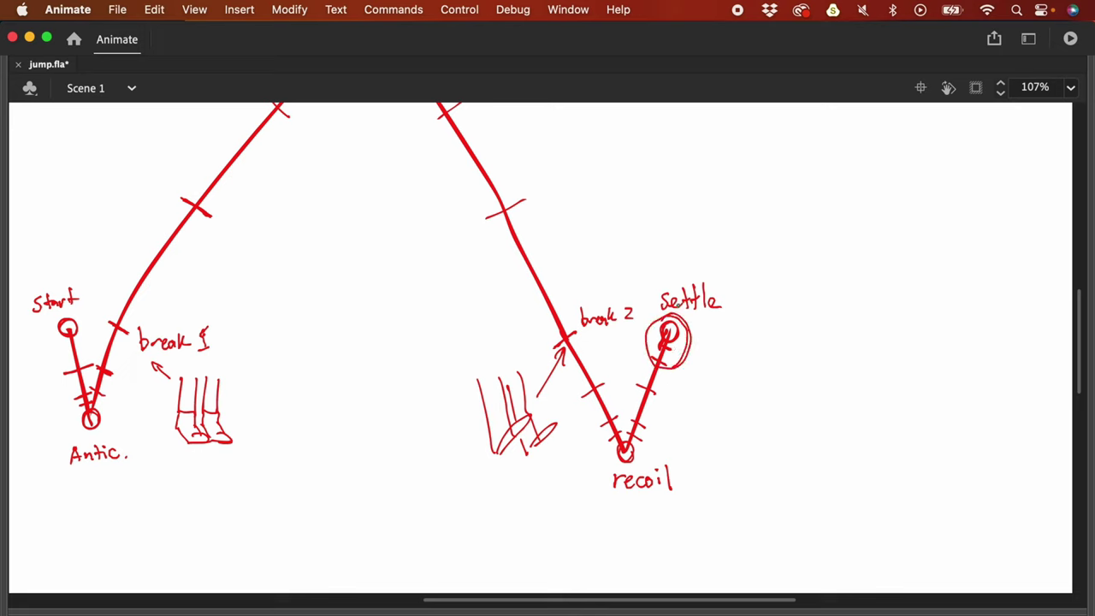
key("super+z")
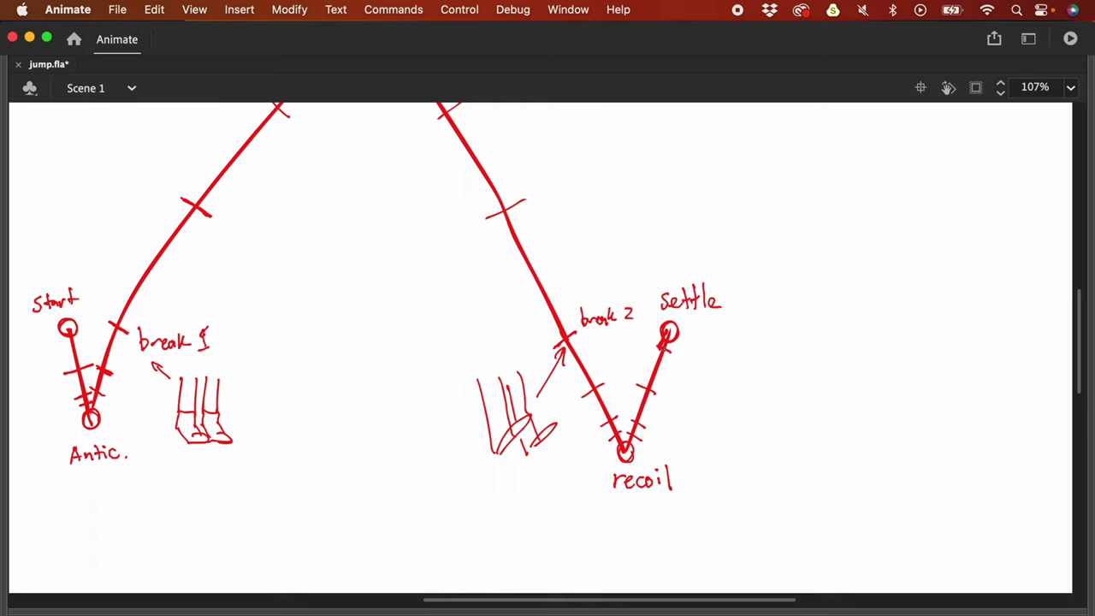
left_click_drag(658, 345, 676, 343)
key("super+minus")
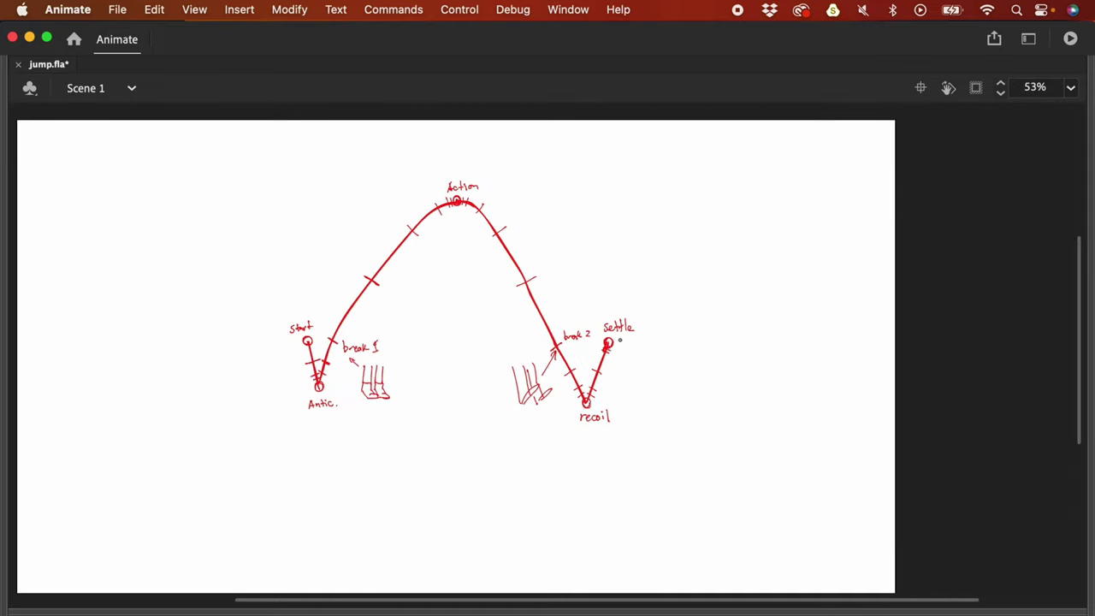
key("super+equal")
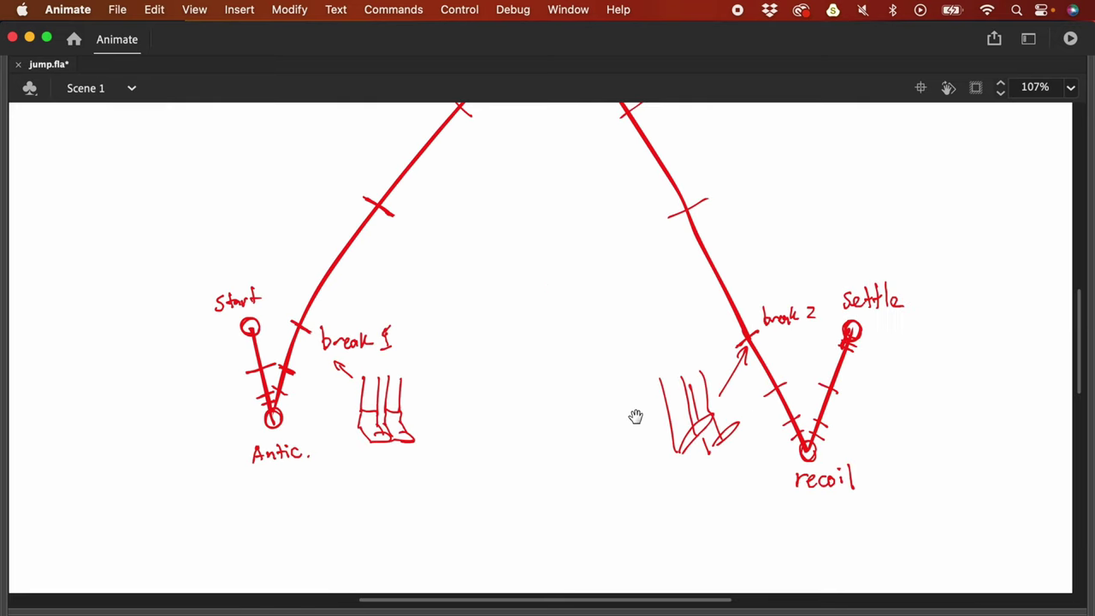
Step: Draw an arrow pointing away from the start label and sketch a small upright standing figure at its tip
left_click_drag(598, 430, 812, 394)
left_click_drag(609, 352, 696, 373)
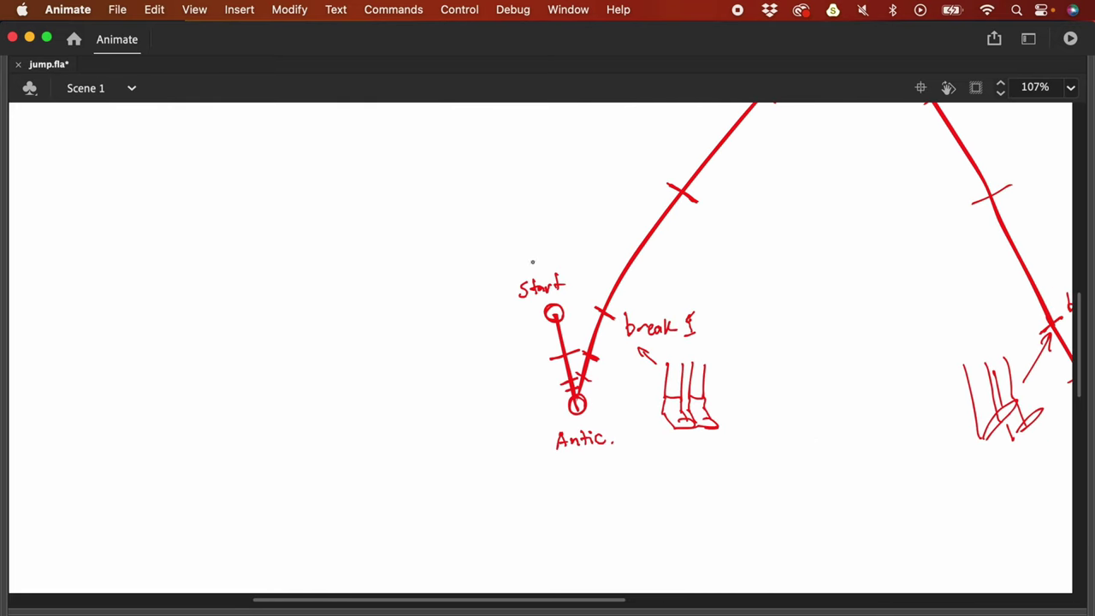
mouse_move(511, 317)
left_mouse_down()
mouse_move(455, 323)
mouse_move(469, 330)
left_mouse_up()
mouse_move(386, 303)
left_mouse_down()
mouse_move(392, 296)
mouse_move(384, 356)
mouse_move(411, 349)
left_mouse_up()
mouse_move(395, 325)
left_mouse_down()
mouse_move(394, 367)
mouse_move(406, 374)
left_mouse_up()
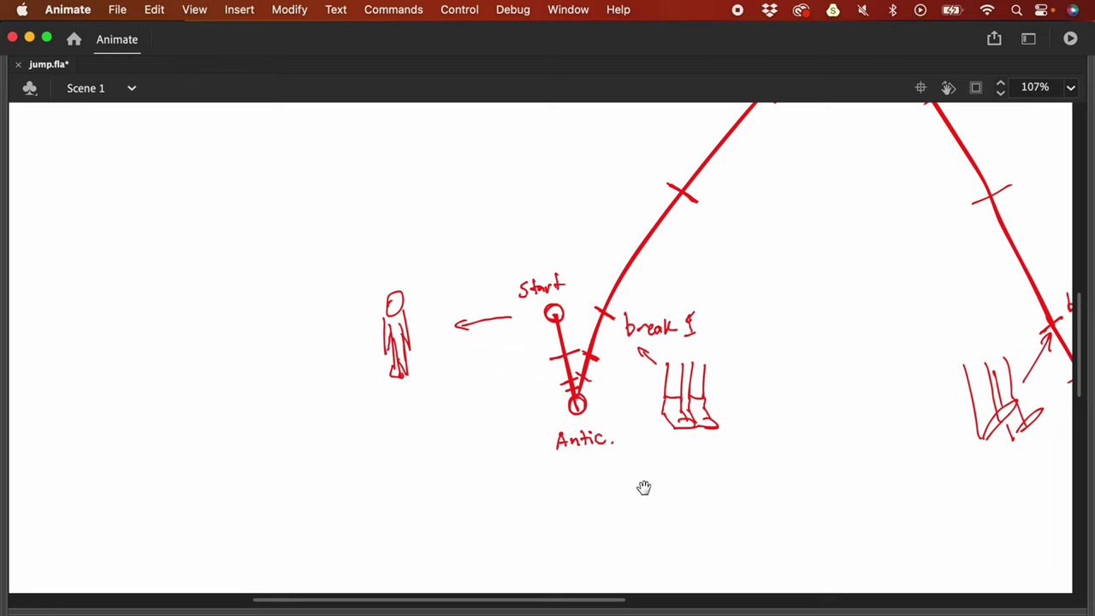
left_click_drag(644, 487, 626, 410)
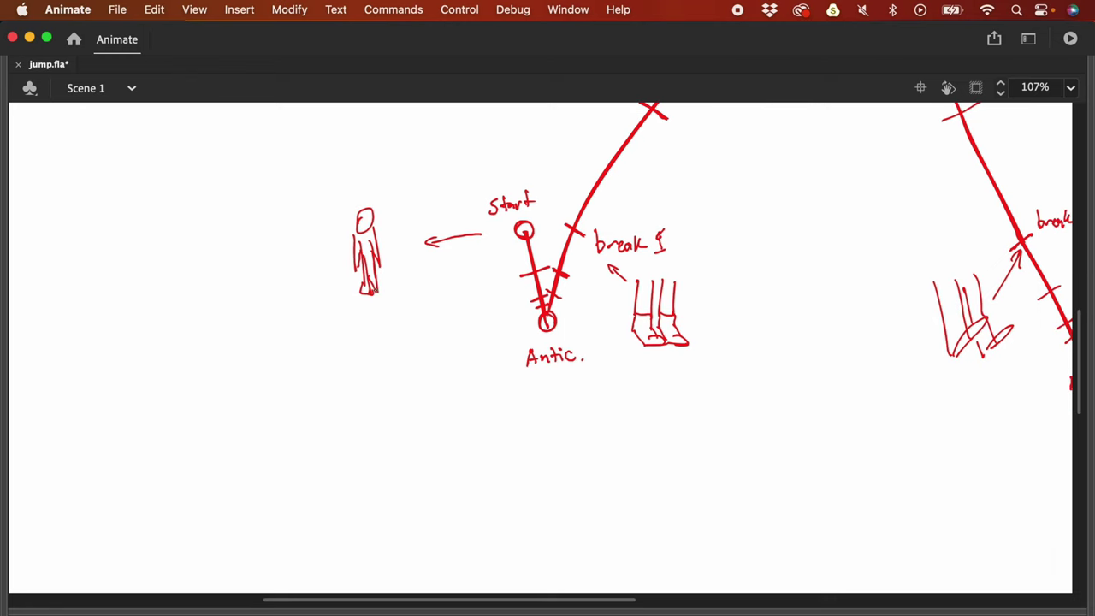
left_click_drag(376, 285, 384, 292)
Step: Sketch a small crouching figure with its arms swung back below the Antic. label
mouse_move(516, 410)
left_mouse_down()
mouse_move(528, 403)
mouse_move(501, 432)
left_mouse_up()
left_click_drag(522, 424, 498, 445)
mouse_move(501, 431)
left_mouse_down()
mouse_move(515, 434)
mouse_move(509, 453)
left_mouse_up()
mouse_move(517, 451)
left_mouse_down()
mouse_move(528, 455)
mouse_move(490, 415)
left_mouse_up()
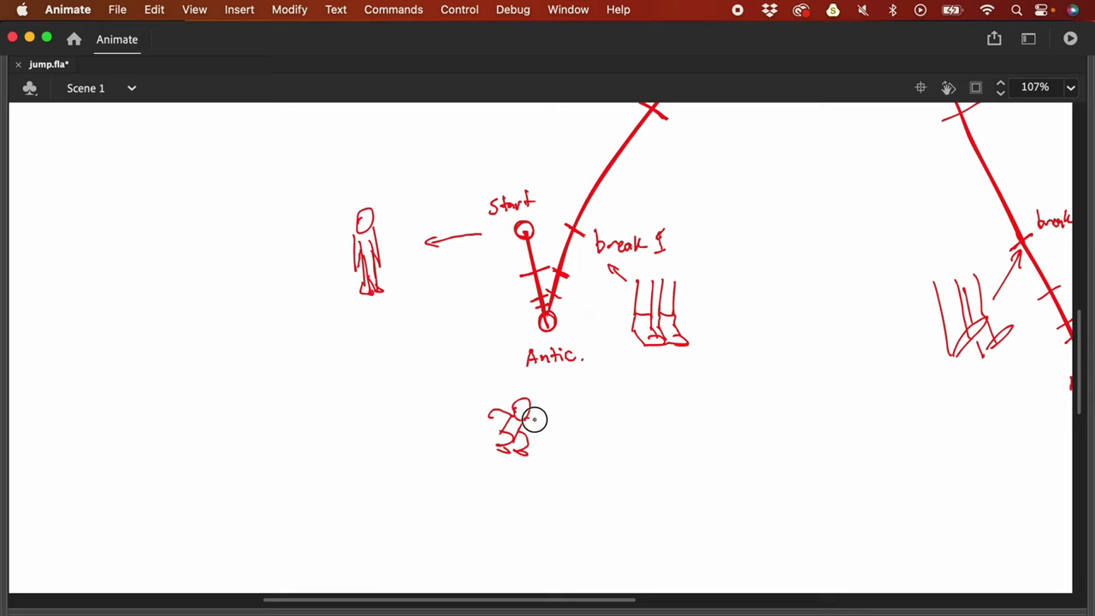
Step: Sketch a small figure in a mid-air jumping pose above the Action label at the path's peak
key("space")
left_click_drag(804, 332, 665, 487)
left_click_drag(766, 329, 711, 497)
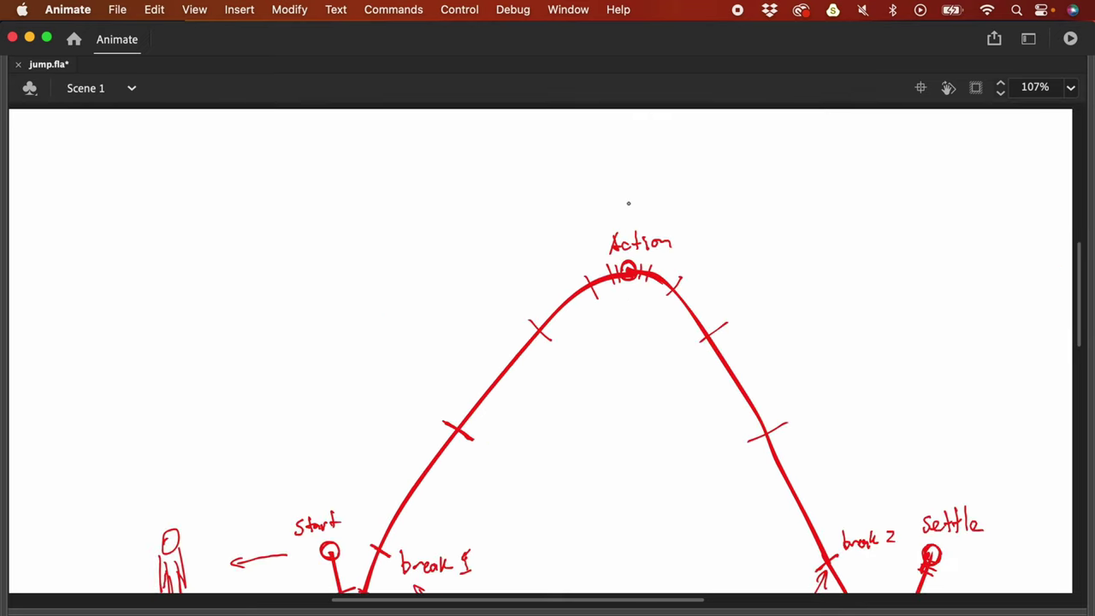
mouse_move(626, 161)
left_mouse_down()
mouse_move(591, 204)
mouse_move(614, 214)
mouse_move(597, 179)
left_mouse_up()
left_click_drag(632, 180, 641, 200)
Step: Sketch a small crouched landing figure with bent knees below the recoil label
key("space")
left_click_drag(801, 322, 641, 206)
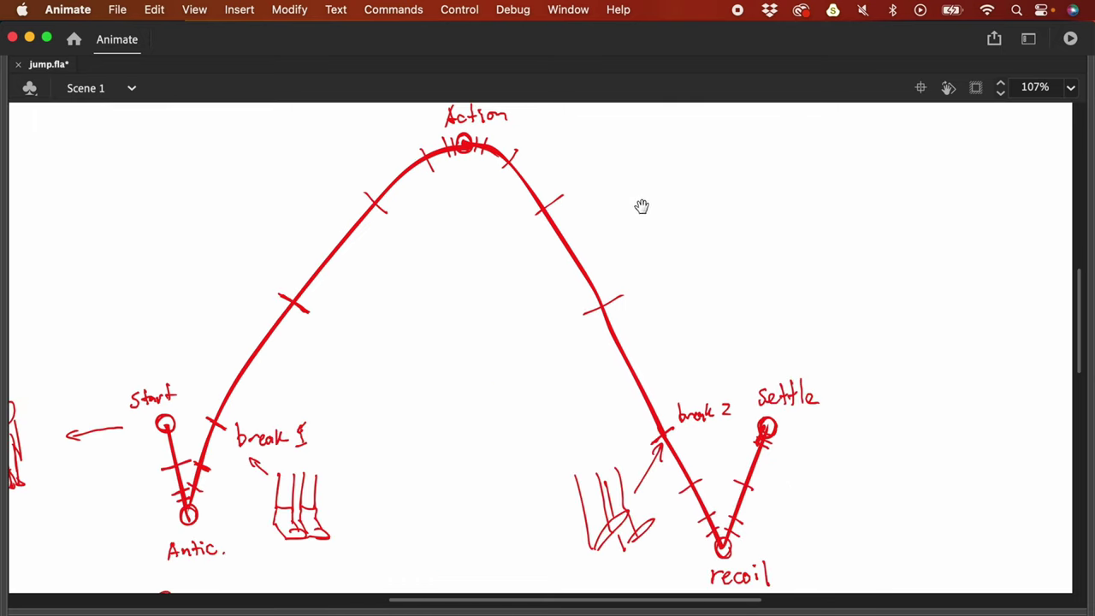
left_click_drag(688, 404, 638, 298)
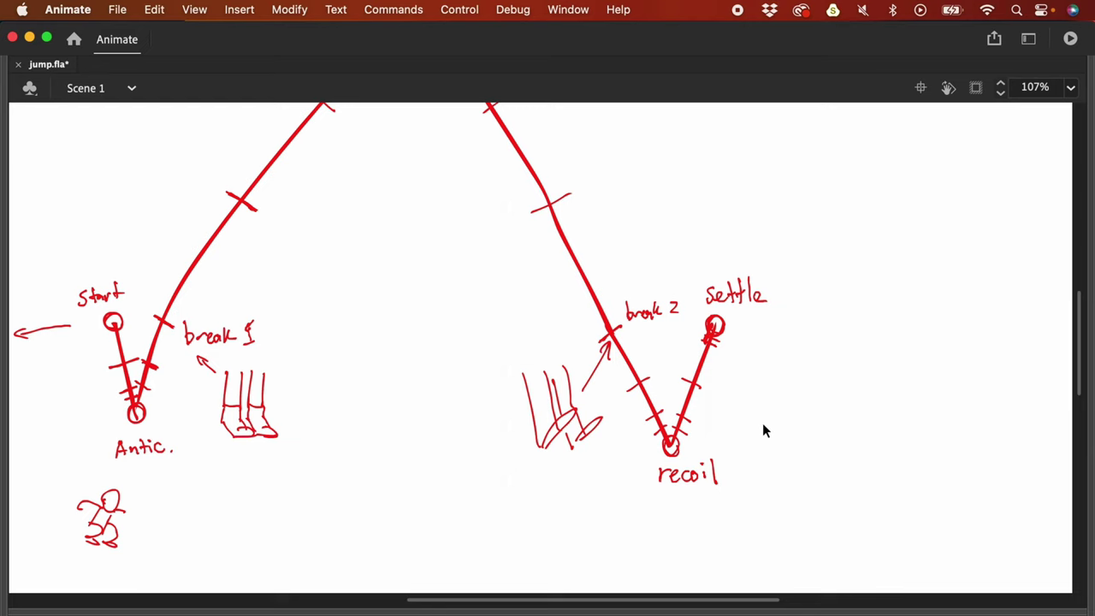
scroll(777, 447, "down", 3)
mouse_move(726, 467)
left_mouse_down()
mouse_move(711, 493)
mouse_move(717, 455)
mouse_move(749, 464)
left_mouse_up()
mouse_move(695, 492)
left_mouse_down()
mouse_move(716, 511)
mouse_move(745, 506)
left_mouse_up()
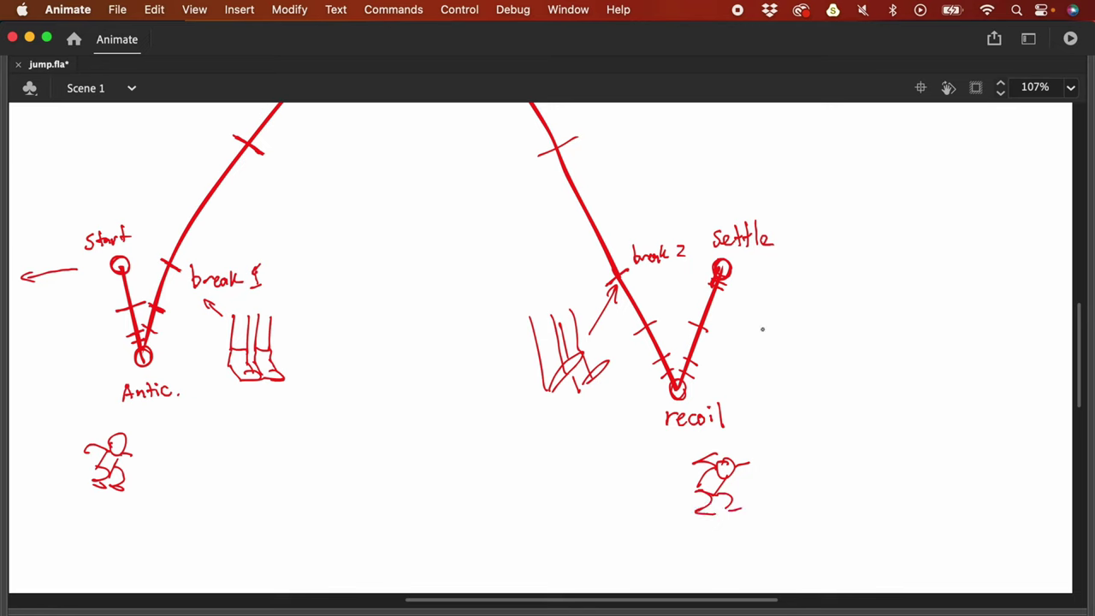
Step: Sketch a small upright standing figure beside the settle label
mouse_move(834, 242)
left_mouse_down()
mouse_move(827, 282)
mouse_move(842, 308)
mouse_move(823, 313)
left_mouse_up()
mouse_move(820, 272)
left_mouse_down()
mouse_move(854, 289)
mouse_move(831, 315)
left_mouse_up()
left_click_drag(840, 308, 854, 309)
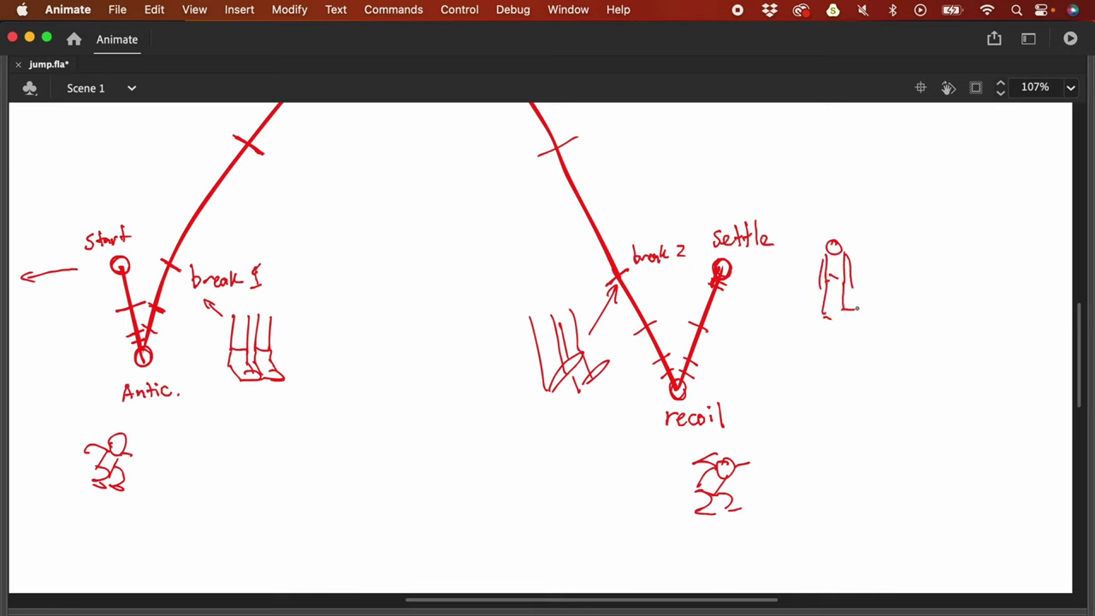
Step: Draw head circles descending from the start figure to the anticipation figure, overlapping more closely near the crouch
key("super+minus")
key("space")
left_click_drag(724, 379, 752, 415)
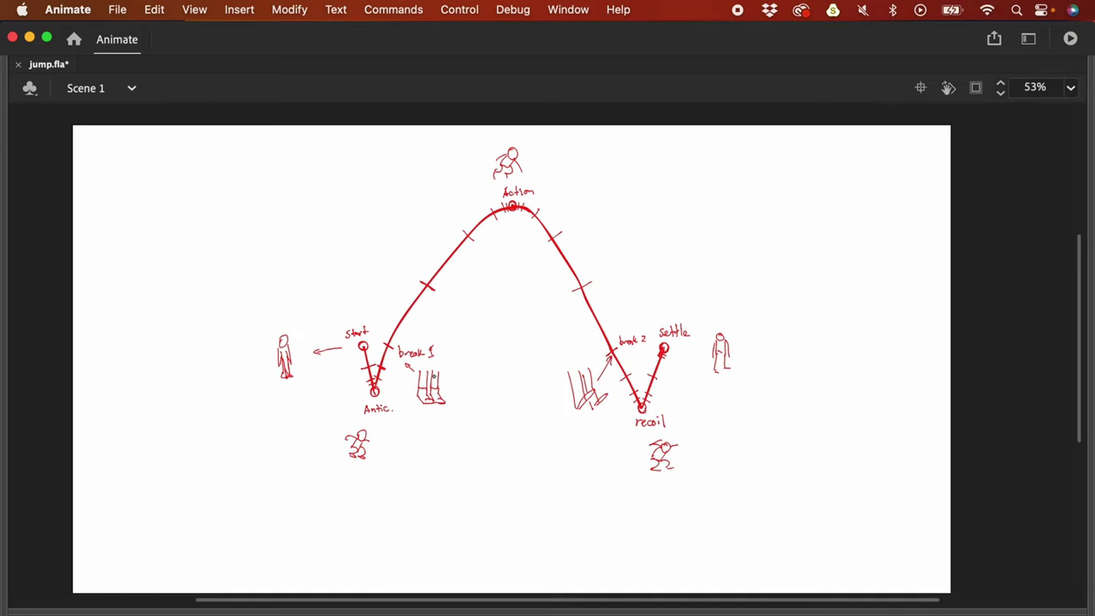
key("super+equal")
scroll(648, 340, "left", 5)
scroll(647, 340, "down", 2)
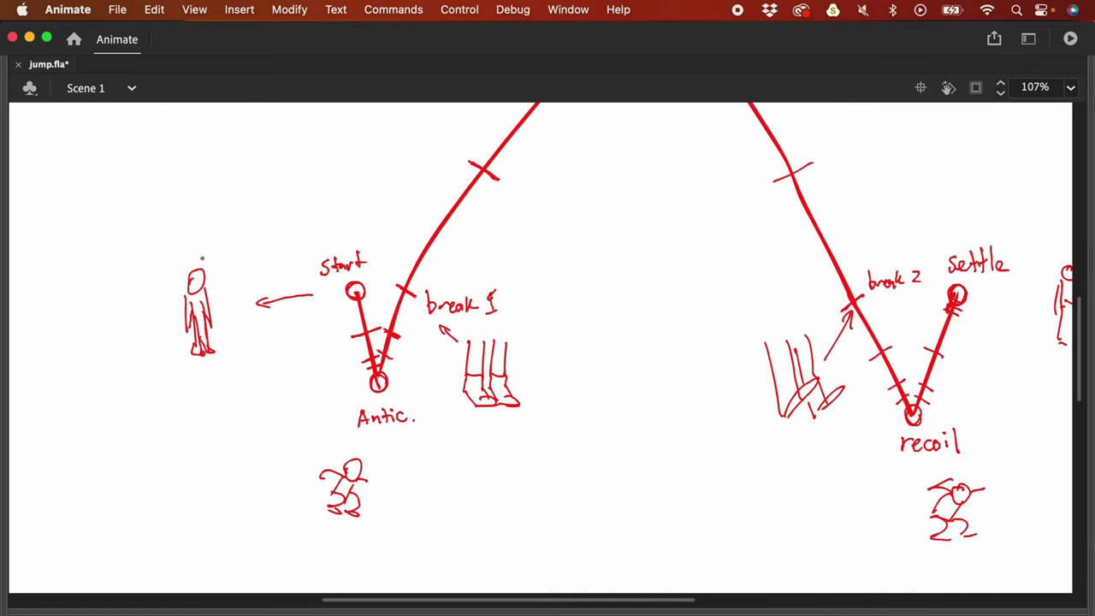
left_click_drag(196, 250, 176, 273)
left_click_drag(283, 455, 314, 438)
mouse_move(248, 391)
left_mouse_down()
mouse_move(272, 405)
mouse_move(259, 428)
mouse_move(304, 427)
mouse_move(301, 484)
left_mouse_up()
left_click_drag(324, 446, 313, 490)
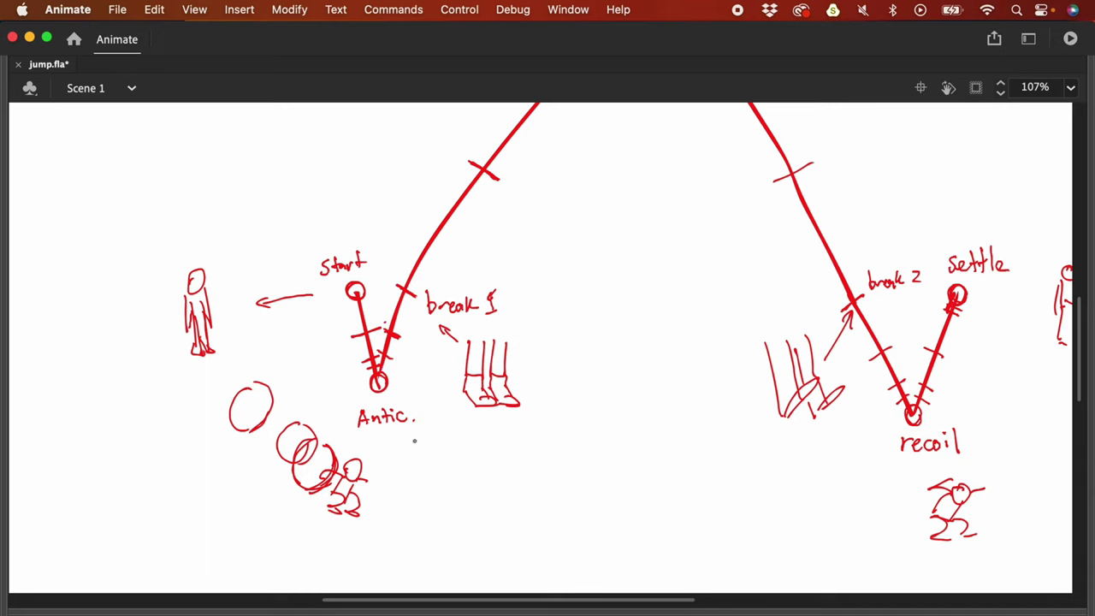
Step: Draw two head circles rising away from the anticipation figure on the takeoff side, and undo the last stray stroke
left_click_drag(416, 428, 430, 428)
mouse_move(381, 463)
left_mouse_down()
mouse_move(379, 494)
mouse_move(389, 499)
mouse_move(420, 477)
left_mouse_up()
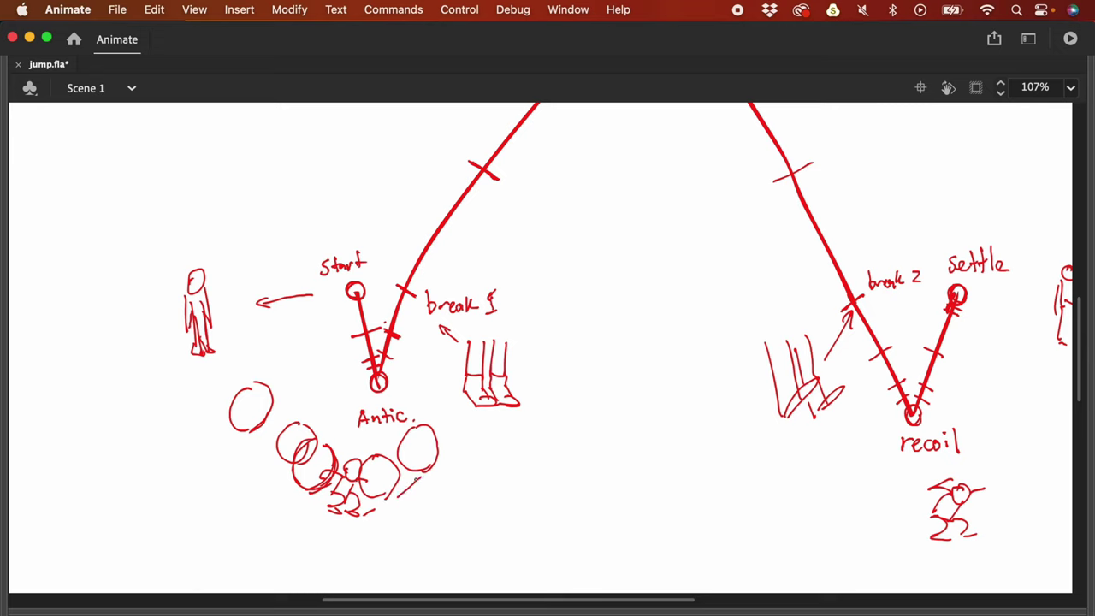
key("super+z")
Step: Draw a head oval beside the rising path and three overlapping ovals easing into the figure above Action
scroll(548, 323, "up", 5)
mouse_move(542, 293)
left_mouse_down()
mouse_move(513, 308)
mouse_move(548, 287)
left_mouse_up()
scroll(611, 362, "up", 5)
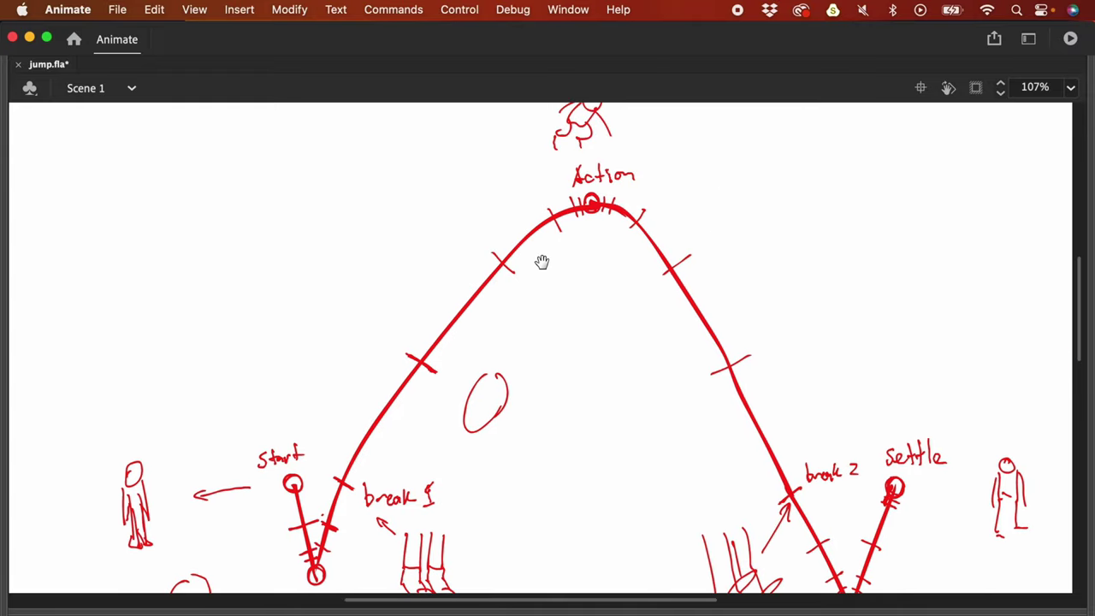
scroll(542, 262, "up", 4)
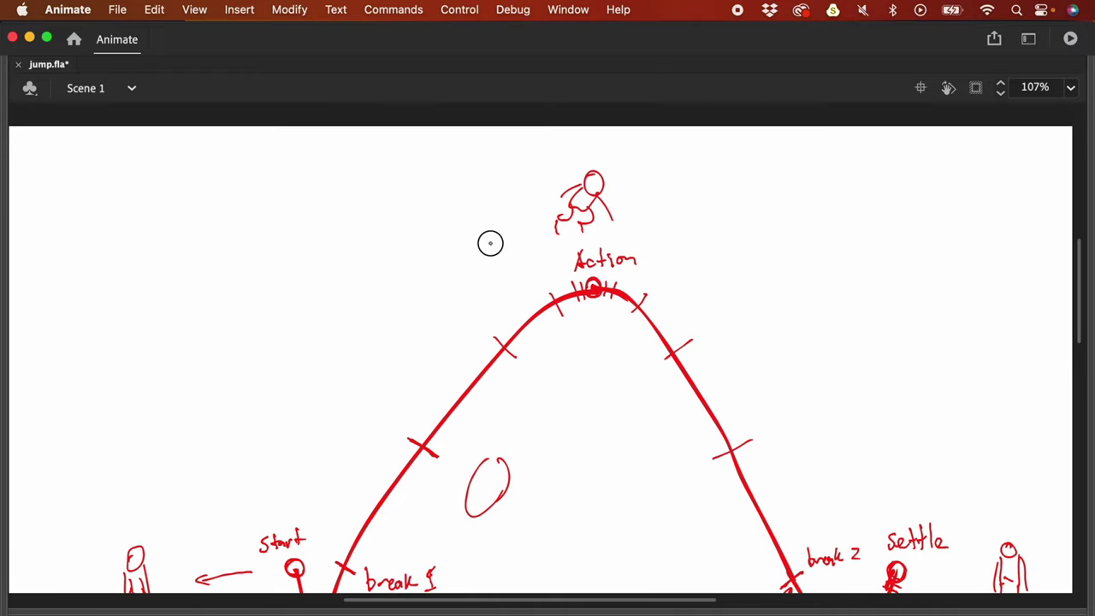
left_click_drag(488, 242, 523, 268)
mouse_move(516, 190)
left_mouse_down()
mouse_move(547, 190)
mouse_move(539, 231)
mouse_move(569, 163)
left_mouse_up()
scroll(670, 220, "right", 5)
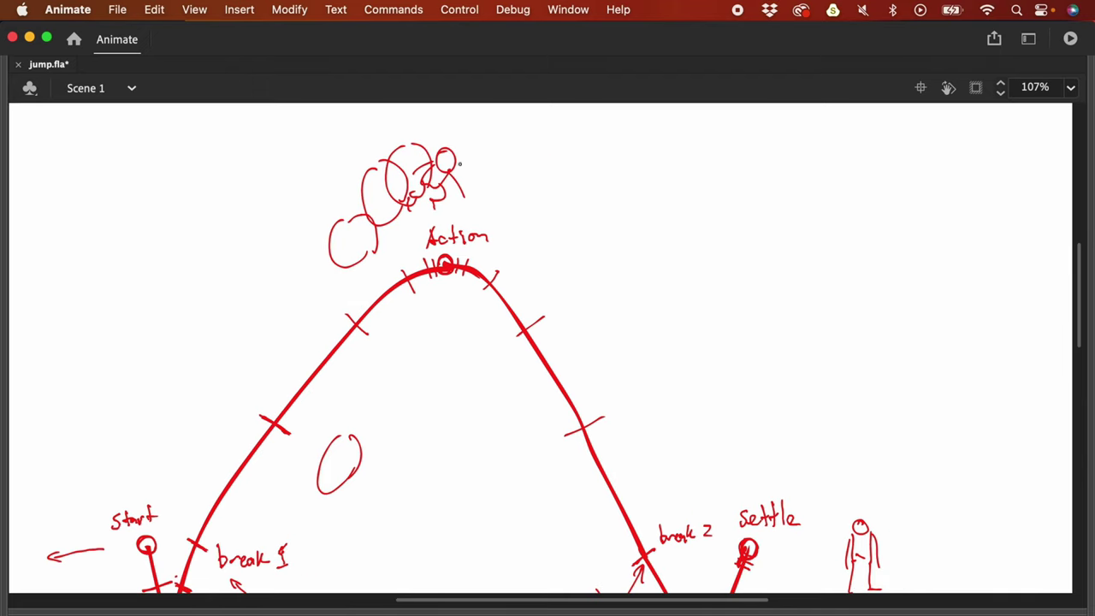
Step: Draw head ovals descending from the Action figure along the falling path, spaced farther apart toward break 2
mouse_move(483, 147)
left_mouse_down()
mouse_move(477, 195)
mouse_move(502, 252)
mouse_move(515, 190)
left_mouse_up()
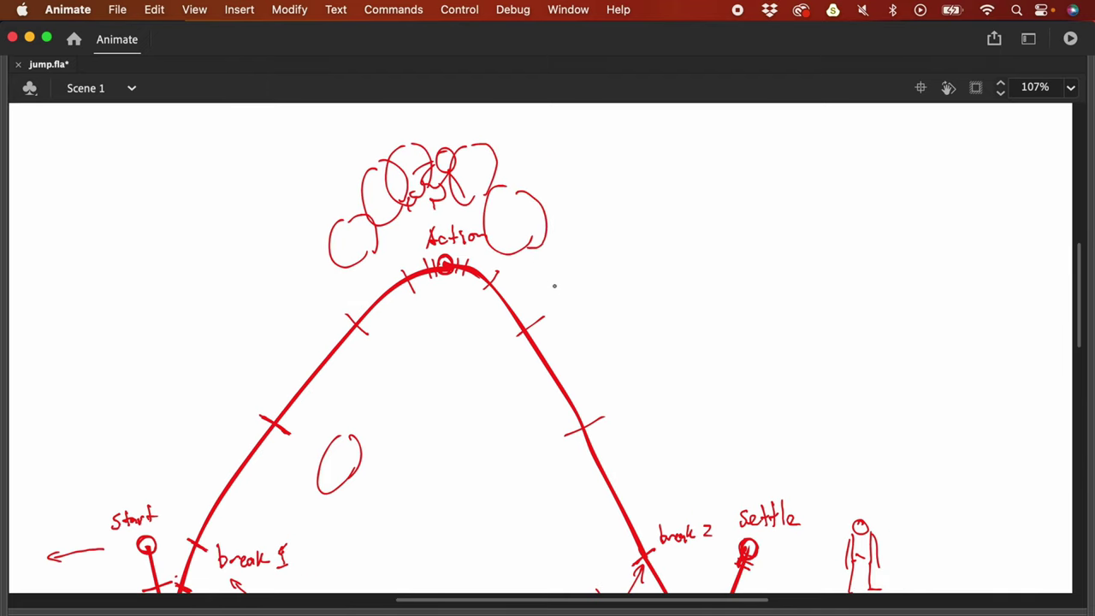
mouse_move(567, 276)
left_mouse_down()
mouse_move(597, 328)
mouse_move(617, 242)
mouse_move(578, 258)
left_mouse_up()
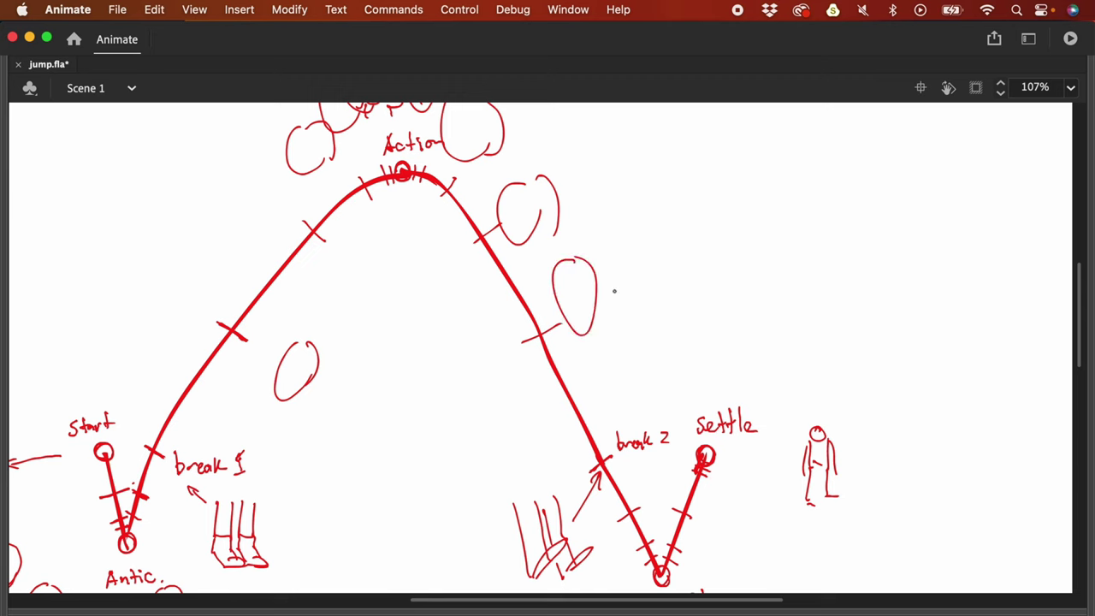
scroll(479, 137, "up", 5)
scroll(479, 137, "left", 2)
scroll(575, 261, "down", 10)
scroll(575, 261, "right", 5)
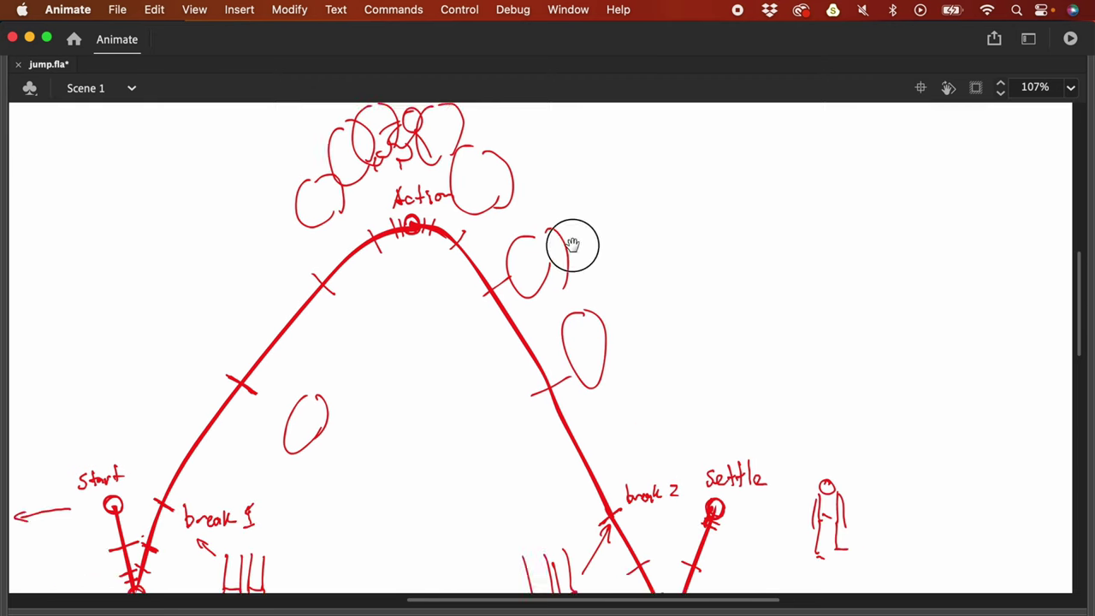
scroll(624, 462, "down", 5)
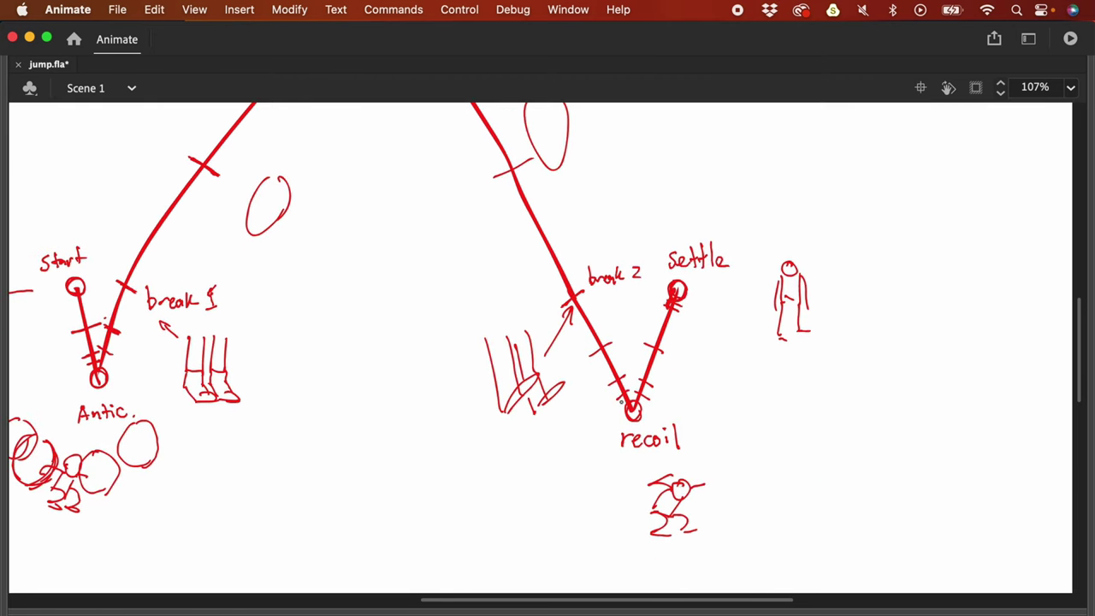